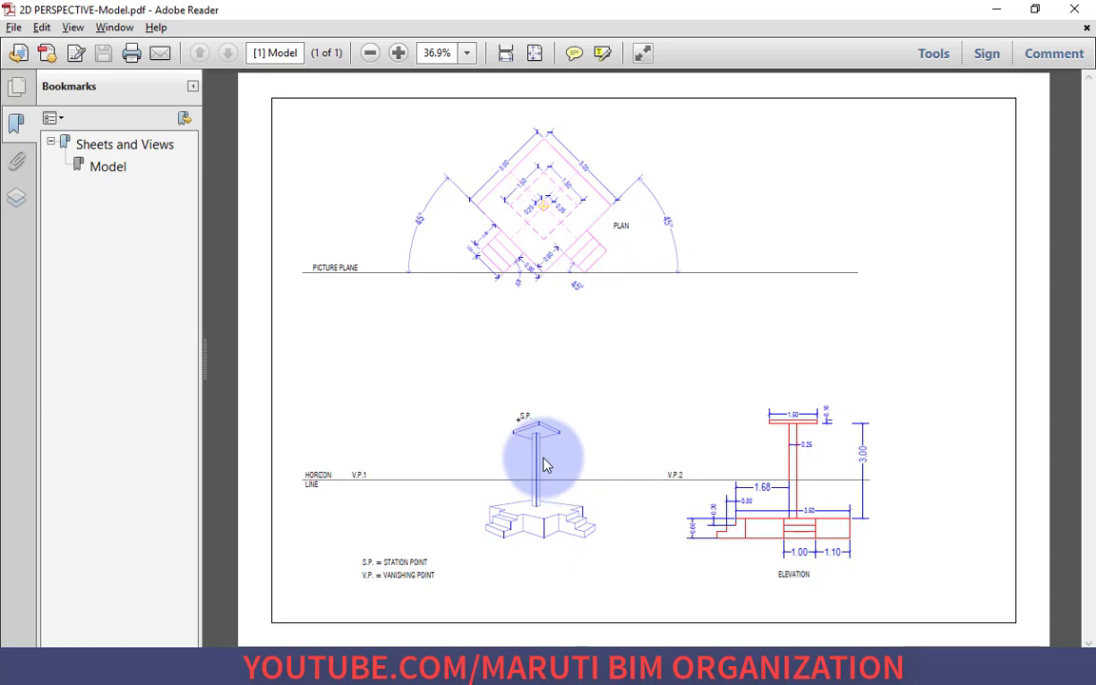
Examine the station point, pedestal steps, column and roof slab of the perspective view in the reference PDF.
ctrl+scroll(514, 430, up, 3)
ctrl+scroll(513, 434, up, 5)
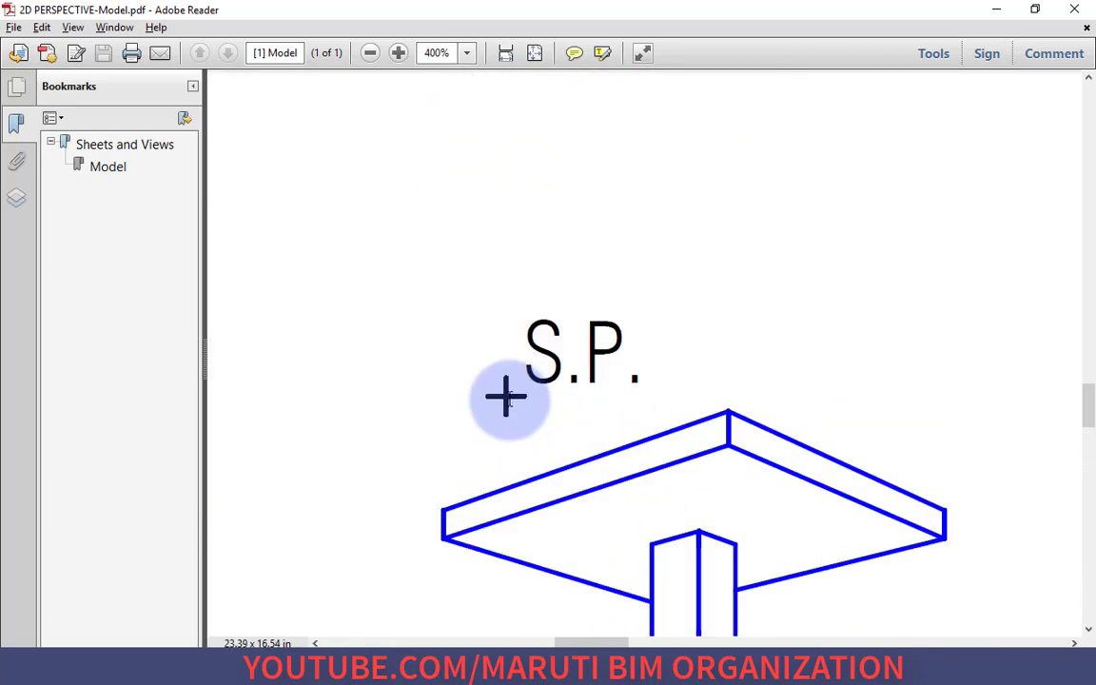
ctrl+scroll(450, 318, down, 6)
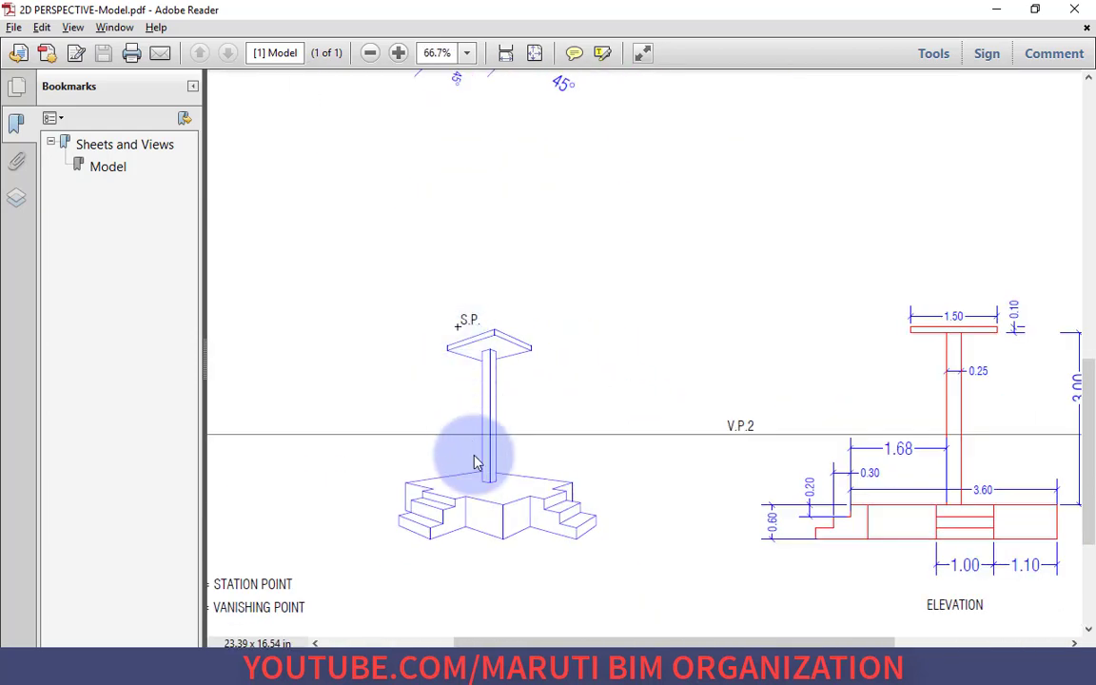
ctrl+scroll(521, 522, down, 1)
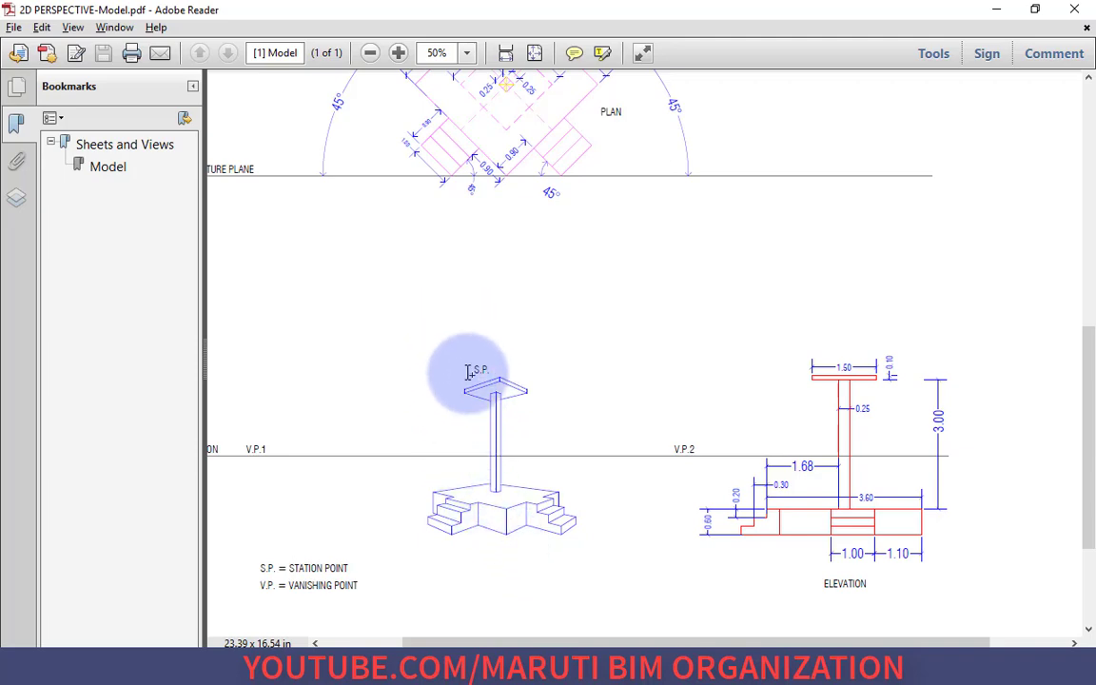
ctrl+scroll(480, 523, up, 5)
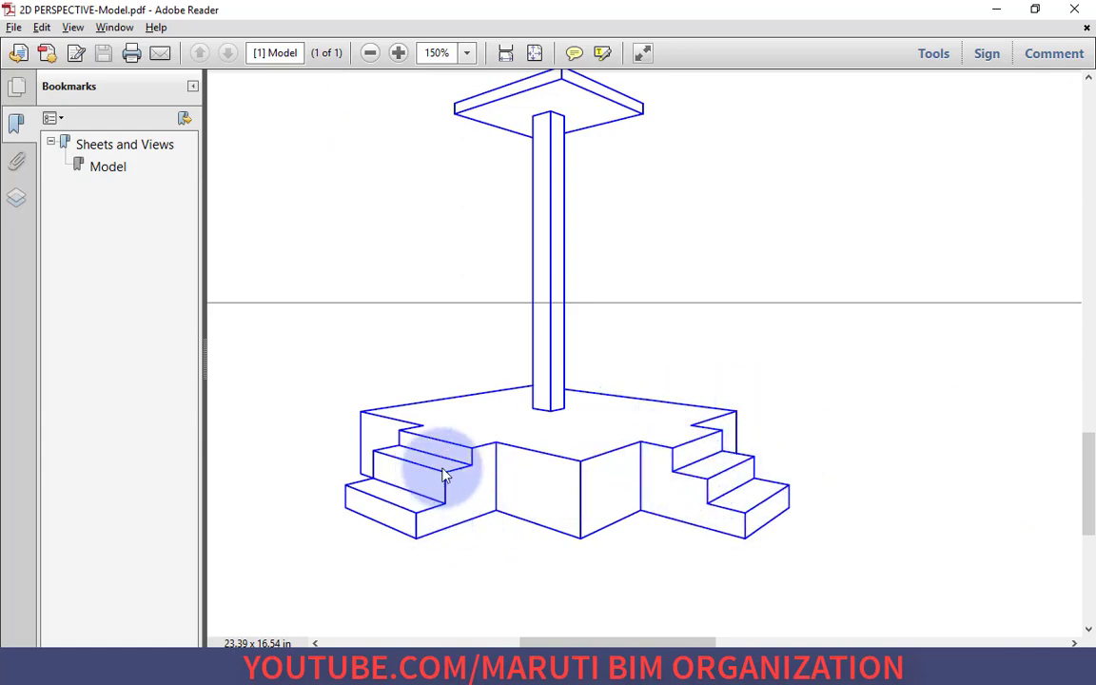
ctrl+scroll(577, 504, down, 5)
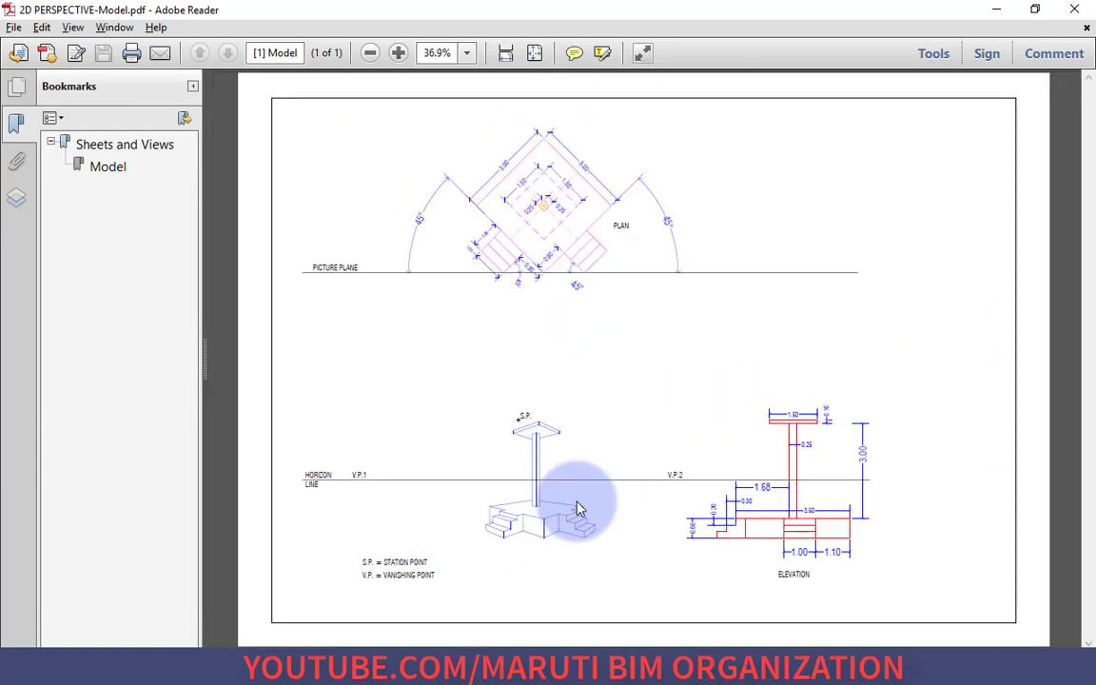
Examine the plan view's dimensions for the outer square, the dashed inner square and the central column.
ctrl+scroll(558, 146, up, 4)
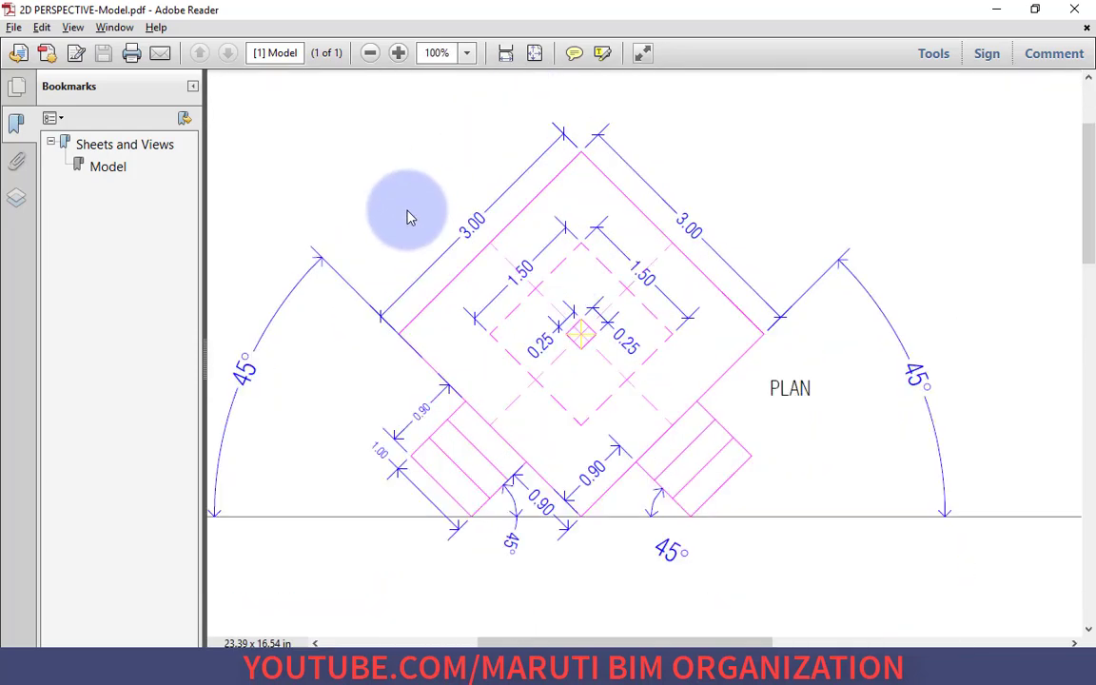
ctrl+scroll(513, 270, down, 4)
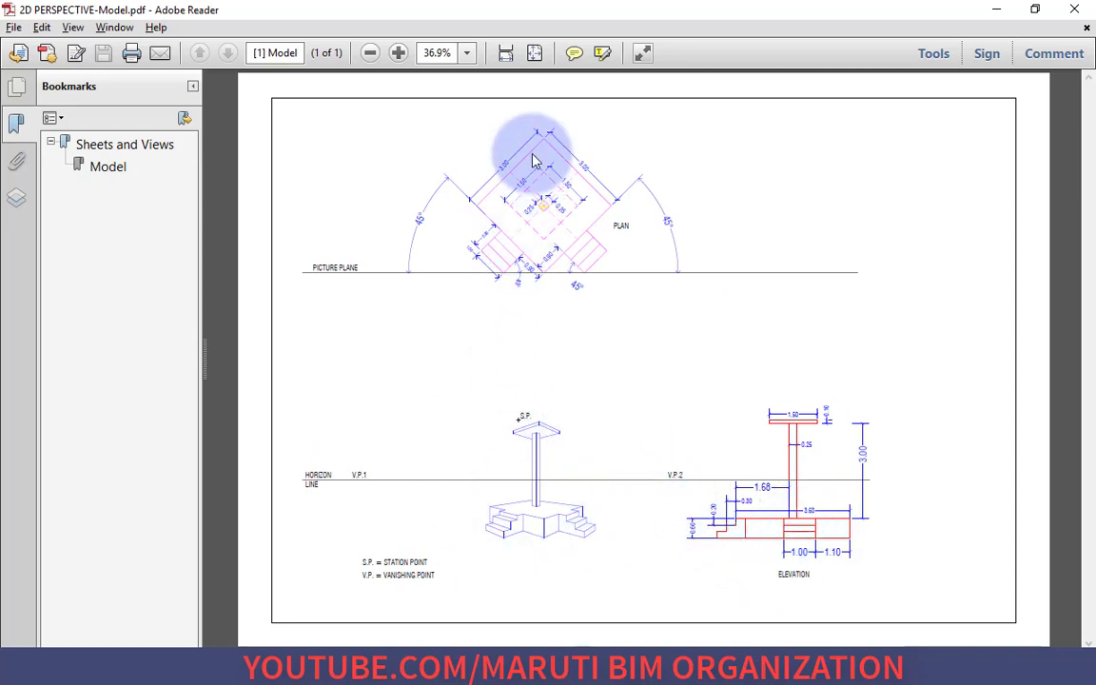
ctrl+scroll(530, 169, up, 3)
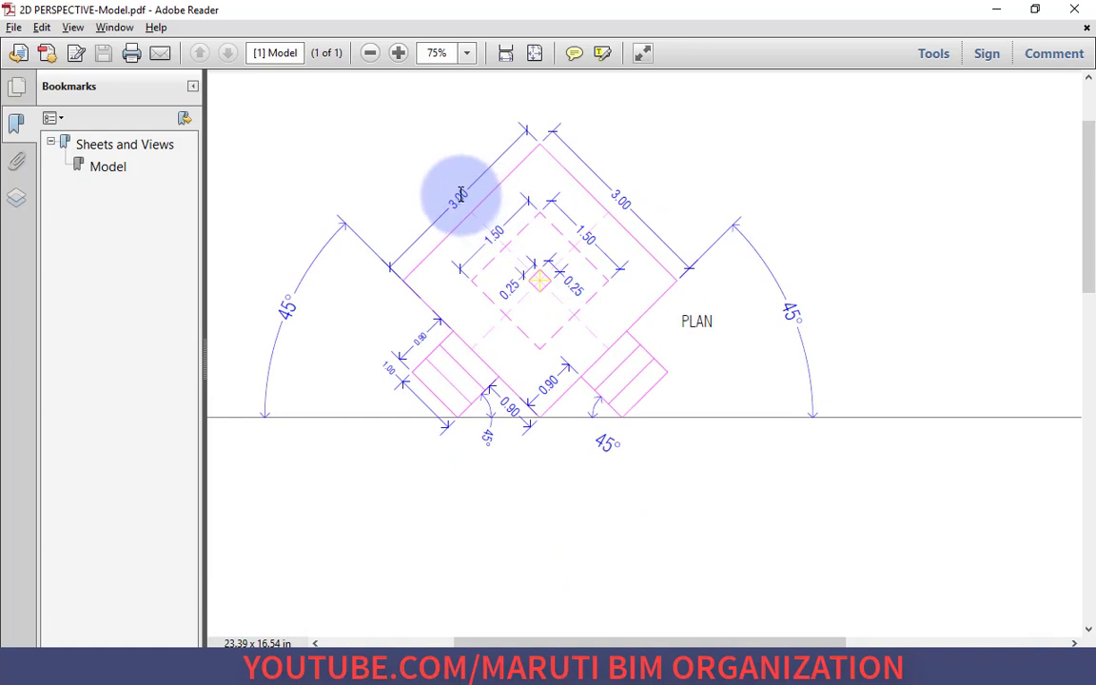
ctrl+scroll(458, 191, up, 1)
ctrl+scroll(480, 244, down, 1)
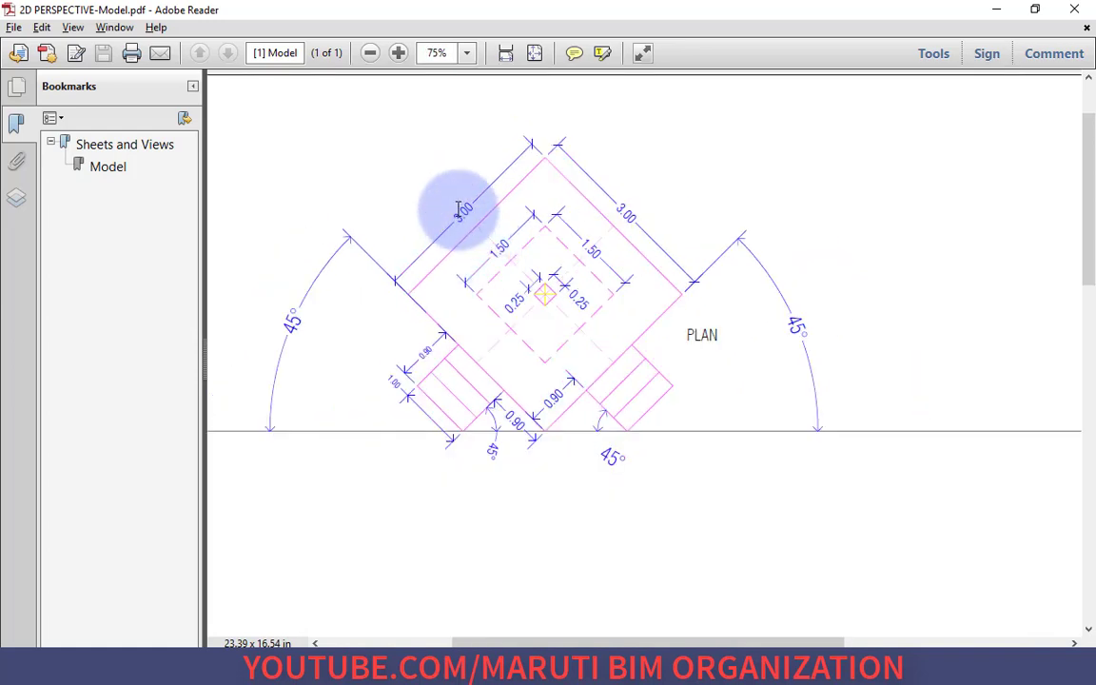
click(501, 246)
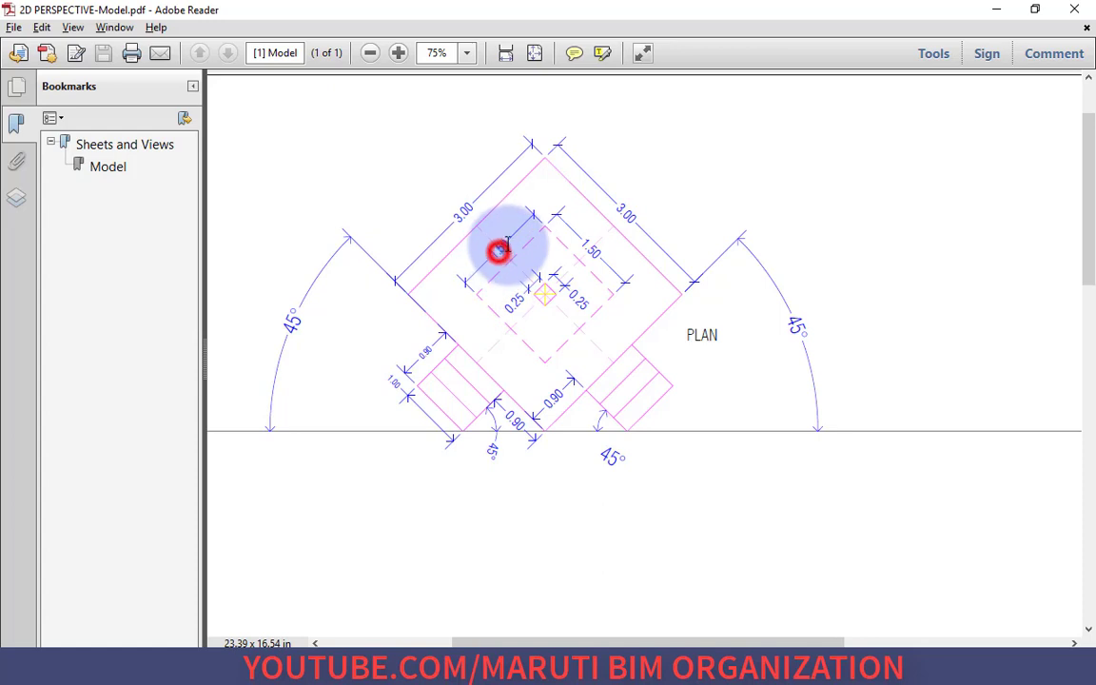
click(520, 305)
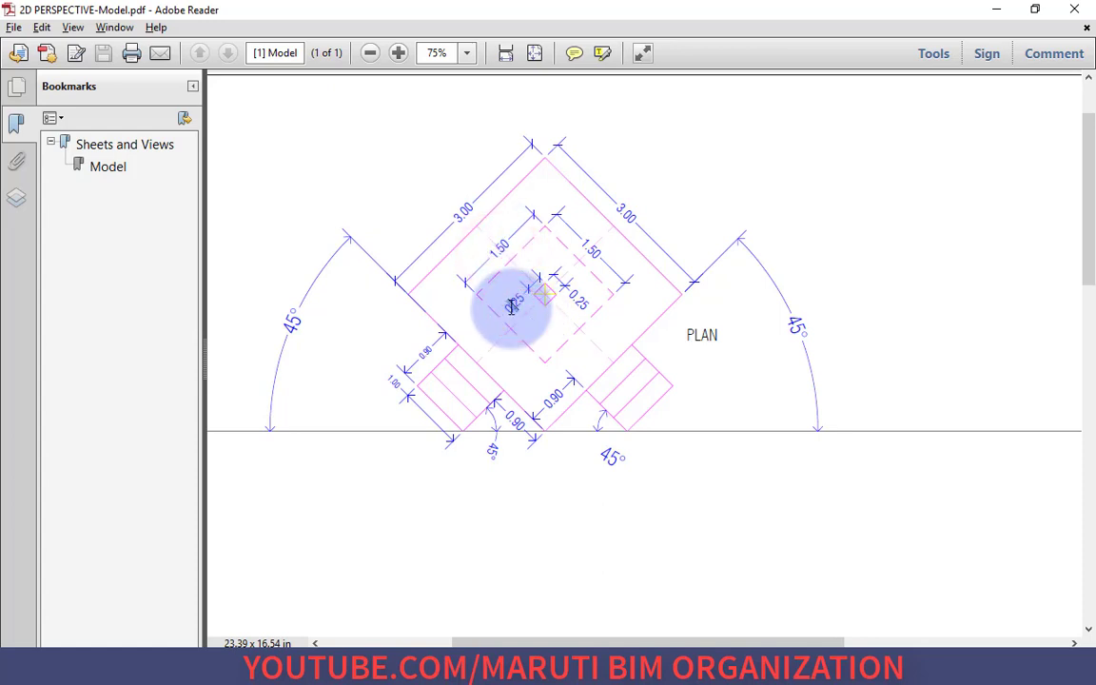
drag(566, 297, 589, 301)
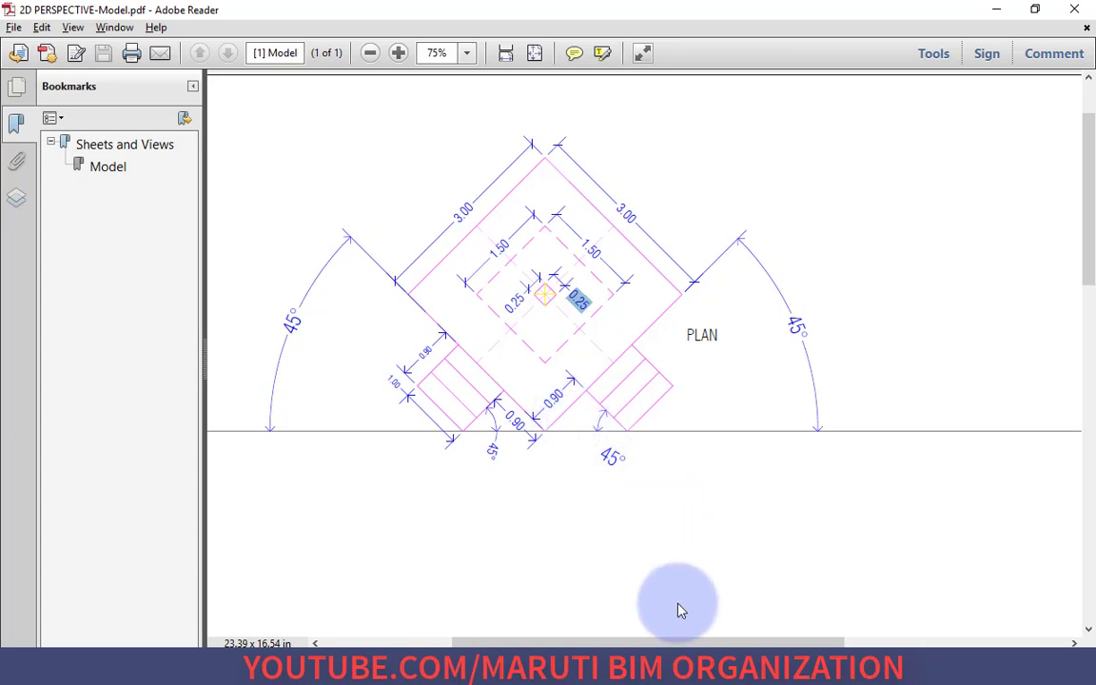
Switch to AutoCAD and set the SNAPANG variable to 45.
click(683, 666)
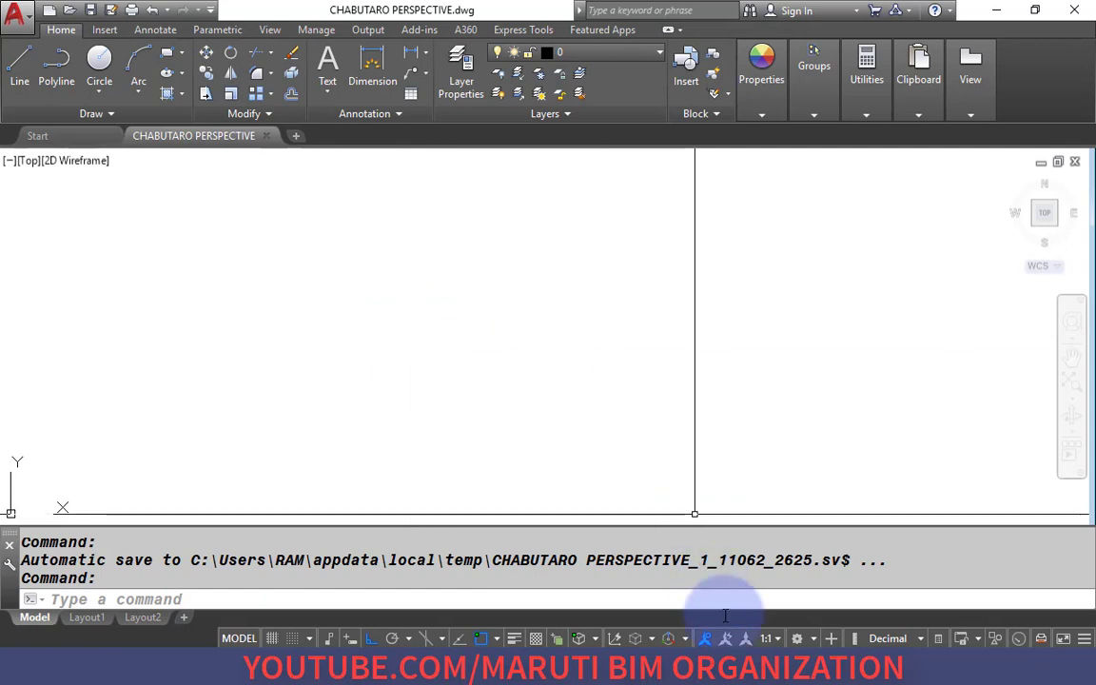
click(750, 666)
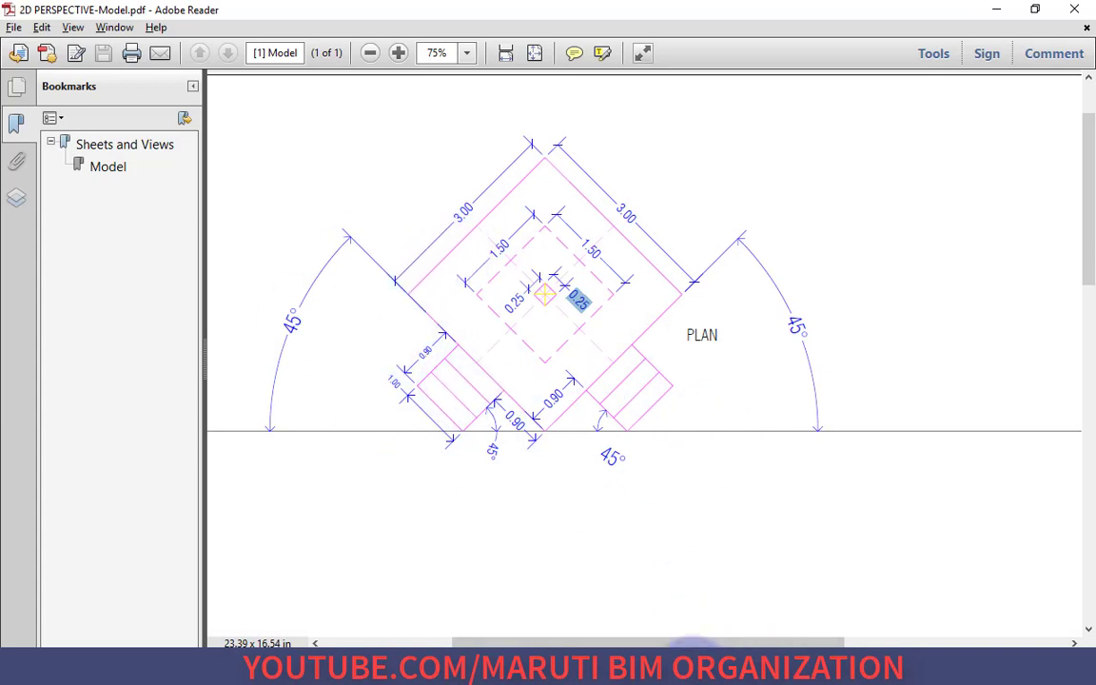
click(704, 671)
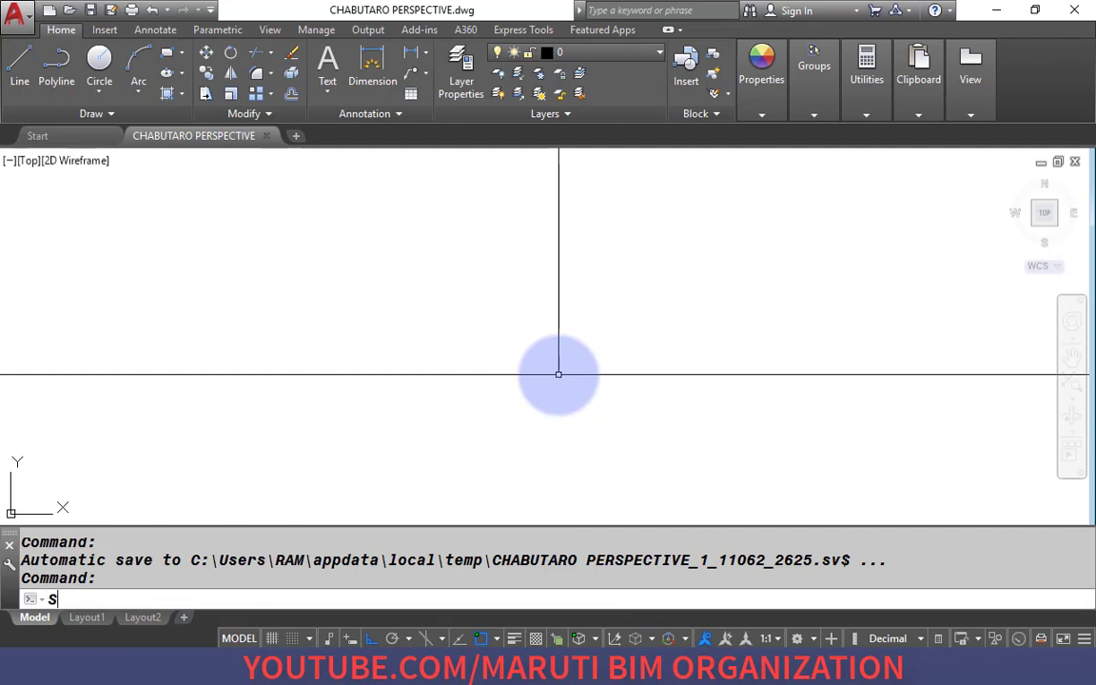
key(Return)
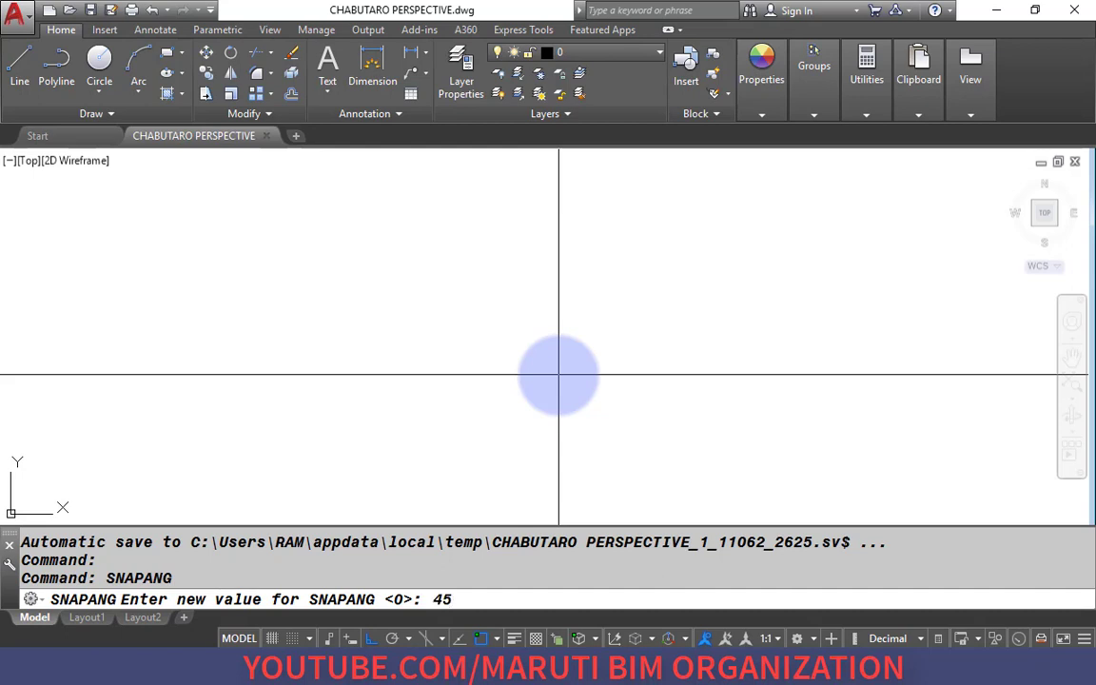
key(Return)
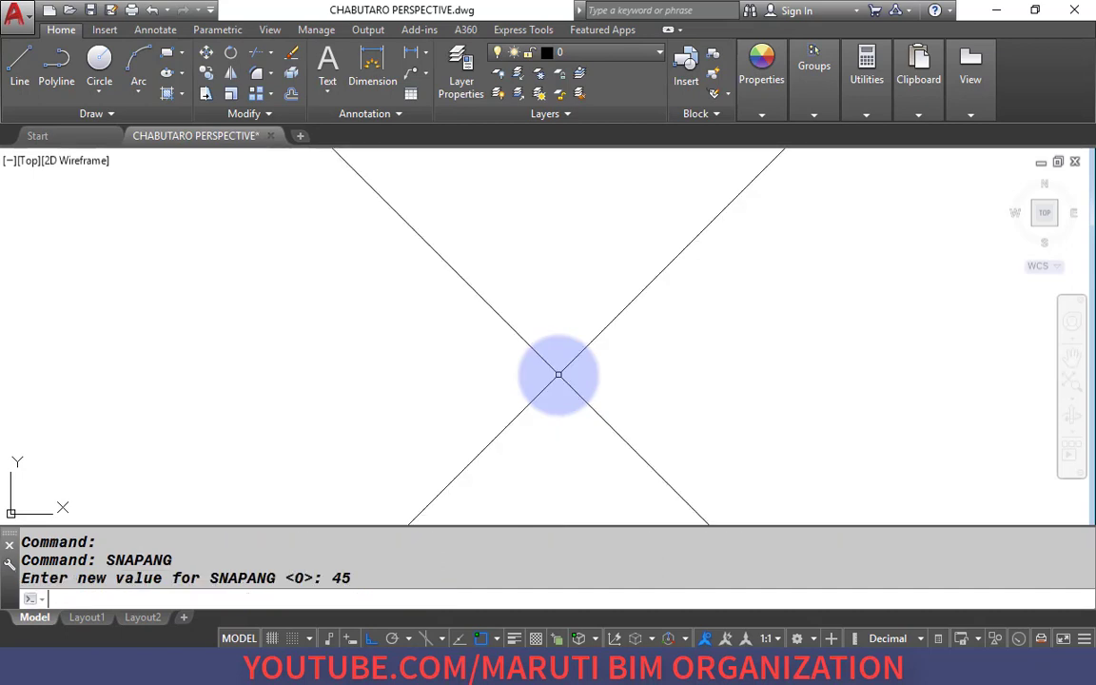
Sketch a trial diamond aligned to the 45° snap angle with sides of about 6 units and overshooting ends.
text(l)
key(Return)
click(327, 366)
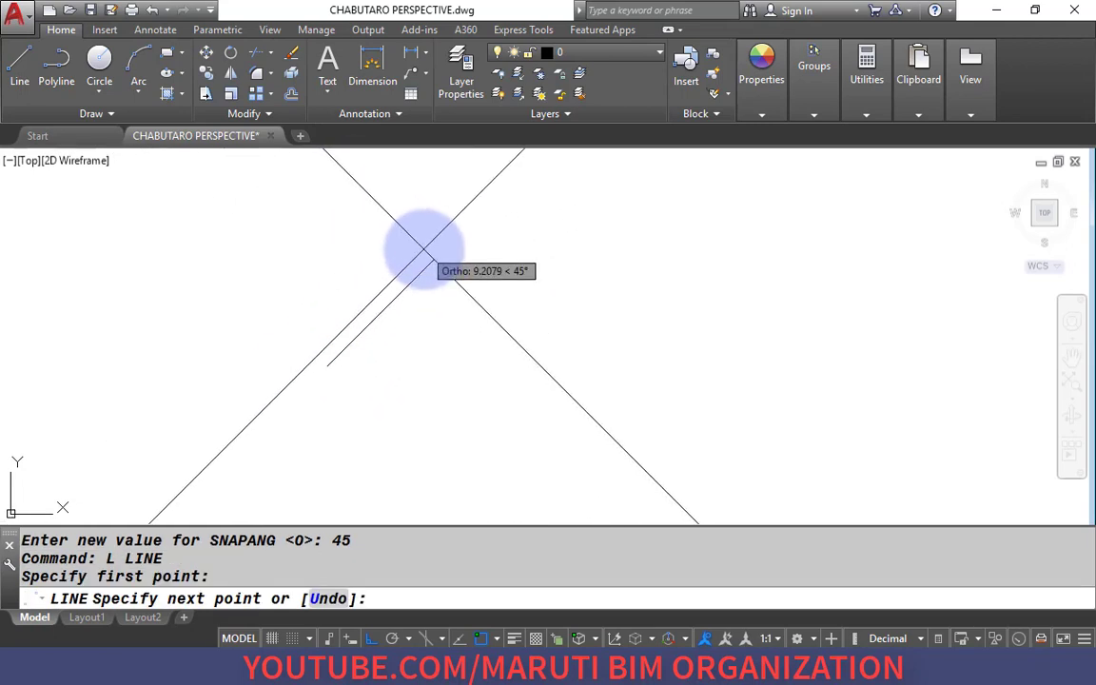
click(422, 246)
click(361, 195)
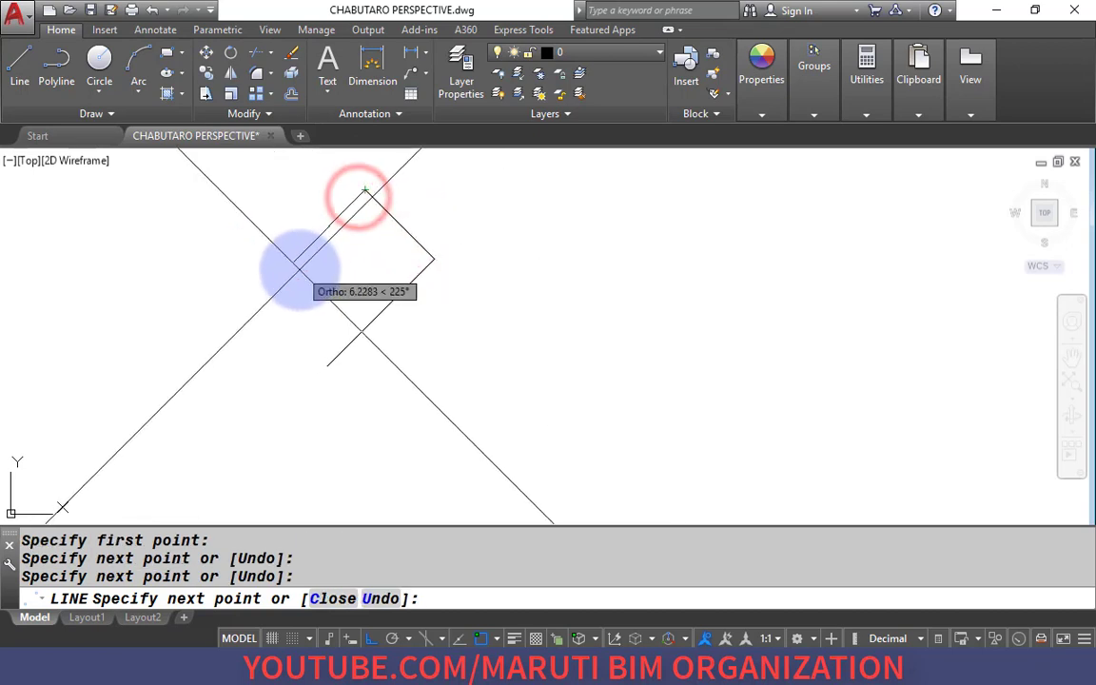
click(297, 264)
click(403, 345)
key(Return)
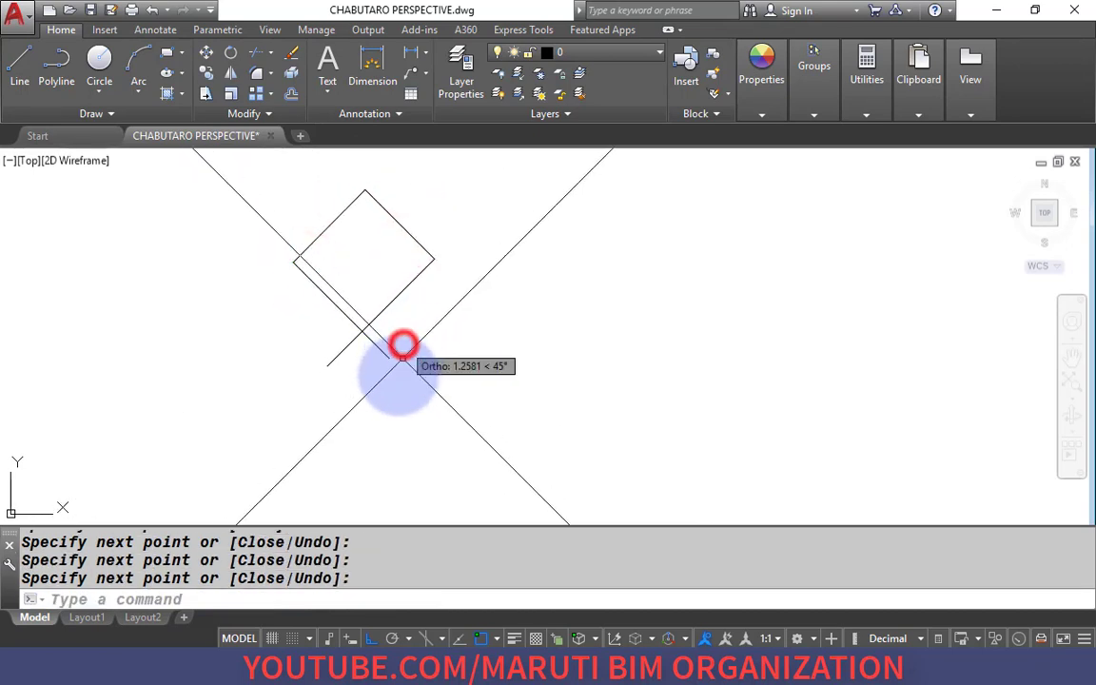
Trim the two overshooting line ends at the lower corner of the trial diamond.
text(tr)
key(Return)
key(Return)
click(394, 343)
click(303, 376)
key(Return)
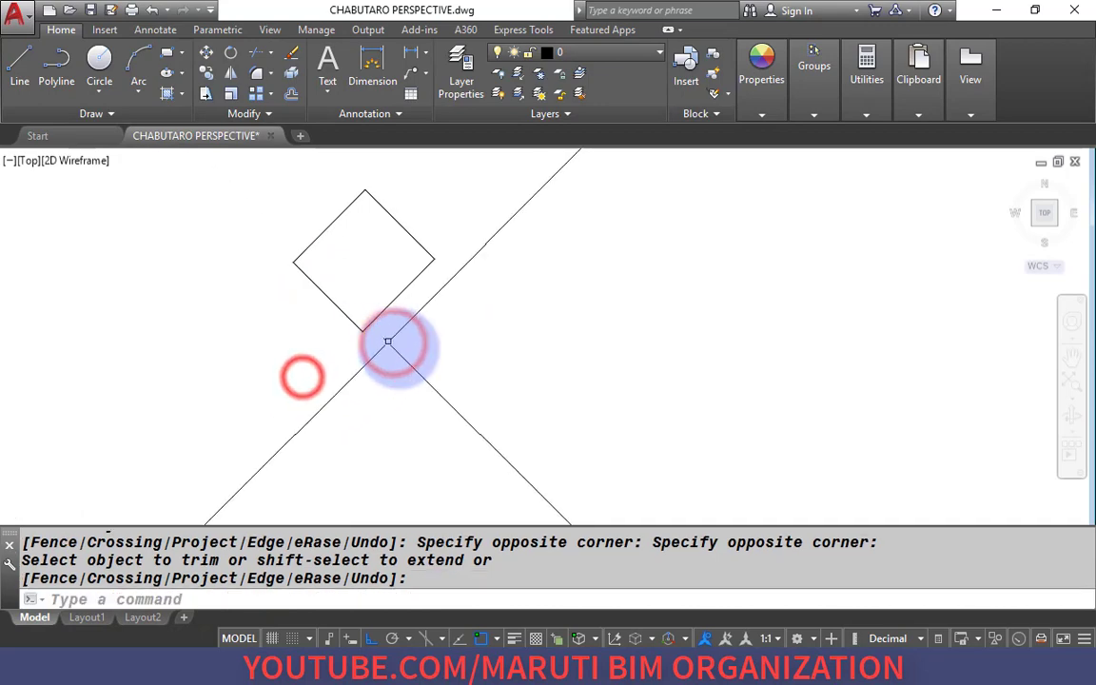
key(Return)
Erase all four lines of the trial diamond.
scroll(393, 342, down, 4)
click(445, 381)
click(298, 244)
text(e)
key(Return)
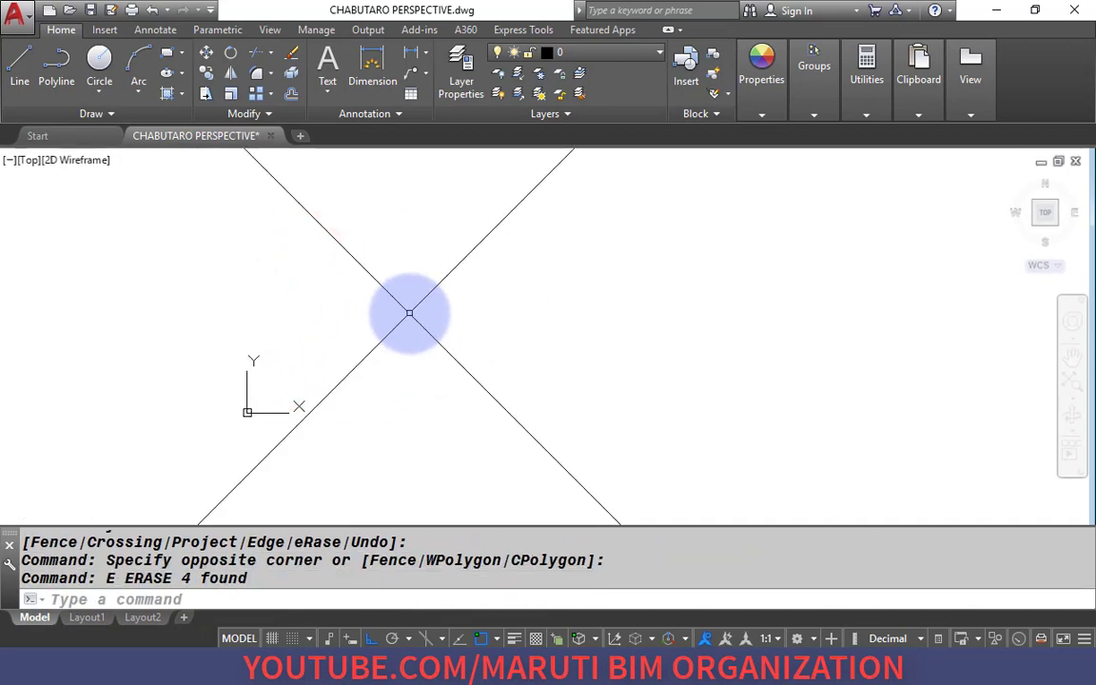
Check the outer square in the PDF plan and draw it in AutoCAD as a 45° rotated square with 3-unit sides.
key(alt+Tab)
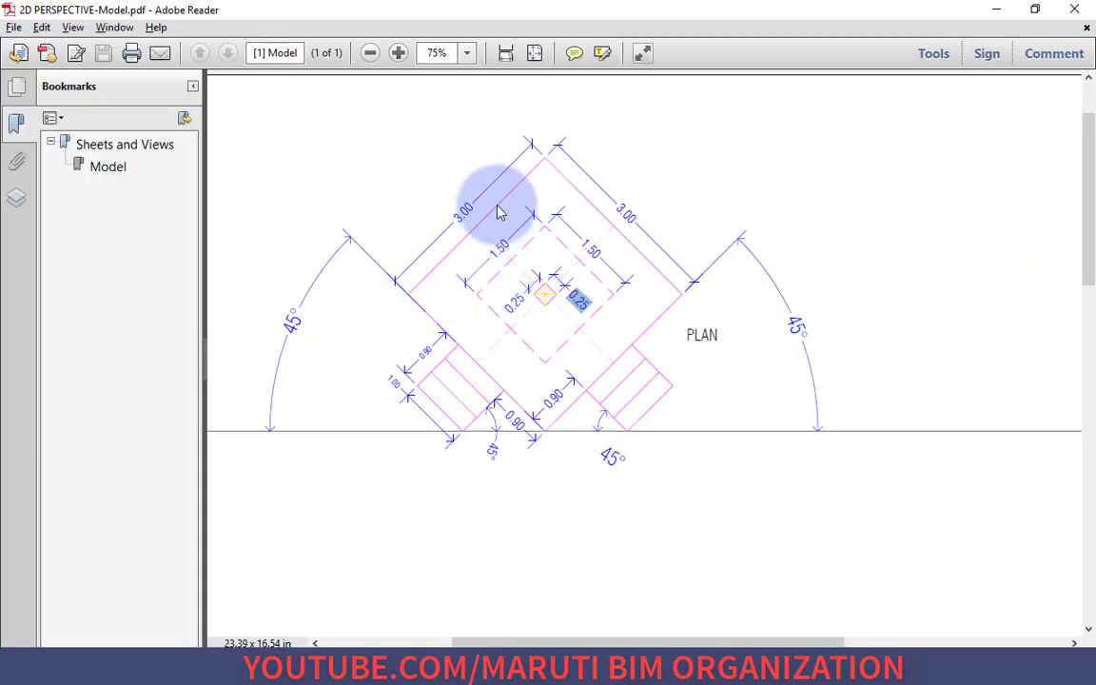
key(alt+Tab)
key(alt+Tab)
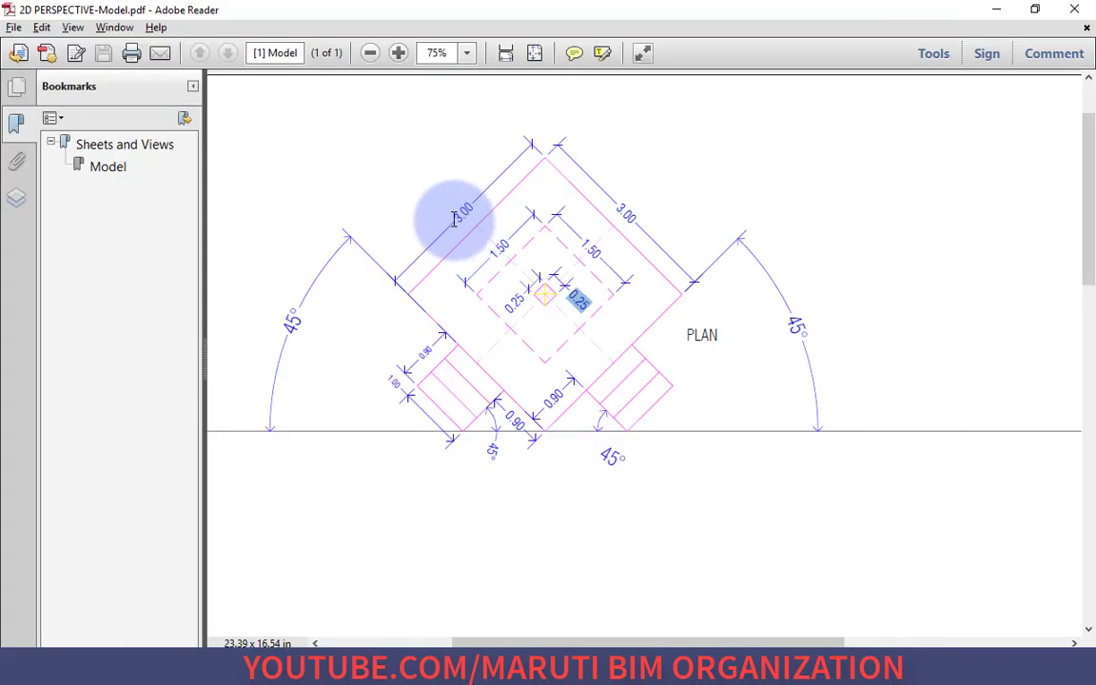
key(alt+Tab)
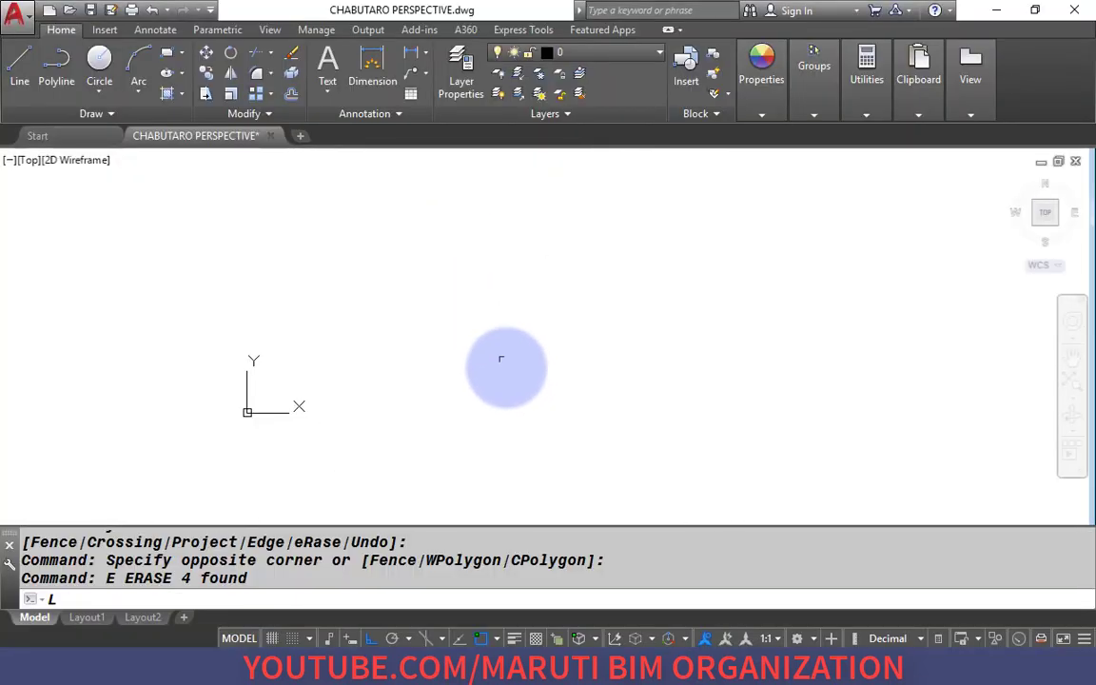
text(l)
key(Return)
click(509, 372)
text(3)
key(Return)
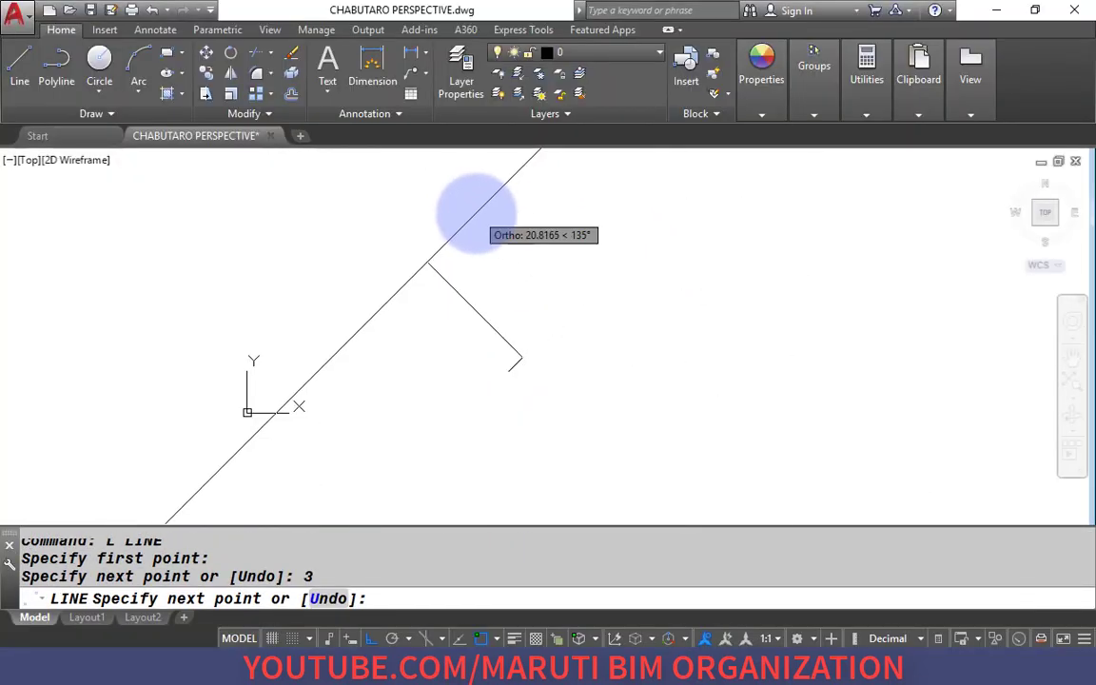
text(3)
key(Return)
text(3)
key(Return)
text(3)
key(Return)
key(Return)
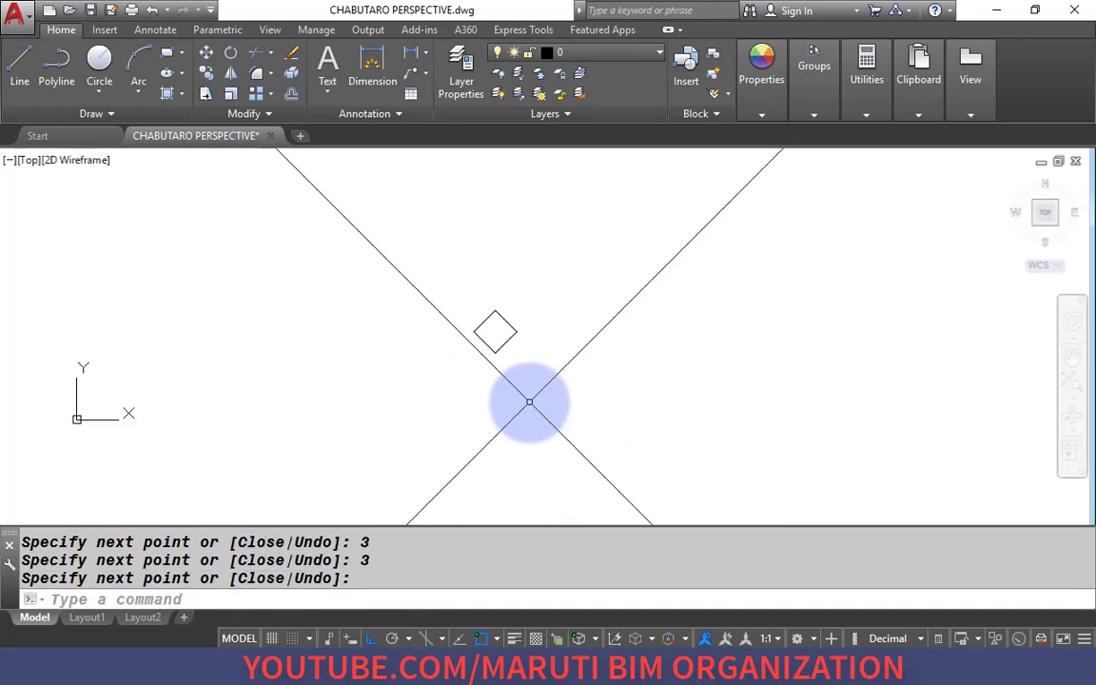
Turn off the UCS icon with the UCSICON command.
text(UCSICON)
key(Return)
text(OFF)
key(Return)
scroll(462, 318, up, 2)
Check the dashed inner square in the PDF and draw it beside the 3-unit square in AutoCAD with 1.5-unit sides at 45°.
key(alt+Tab)
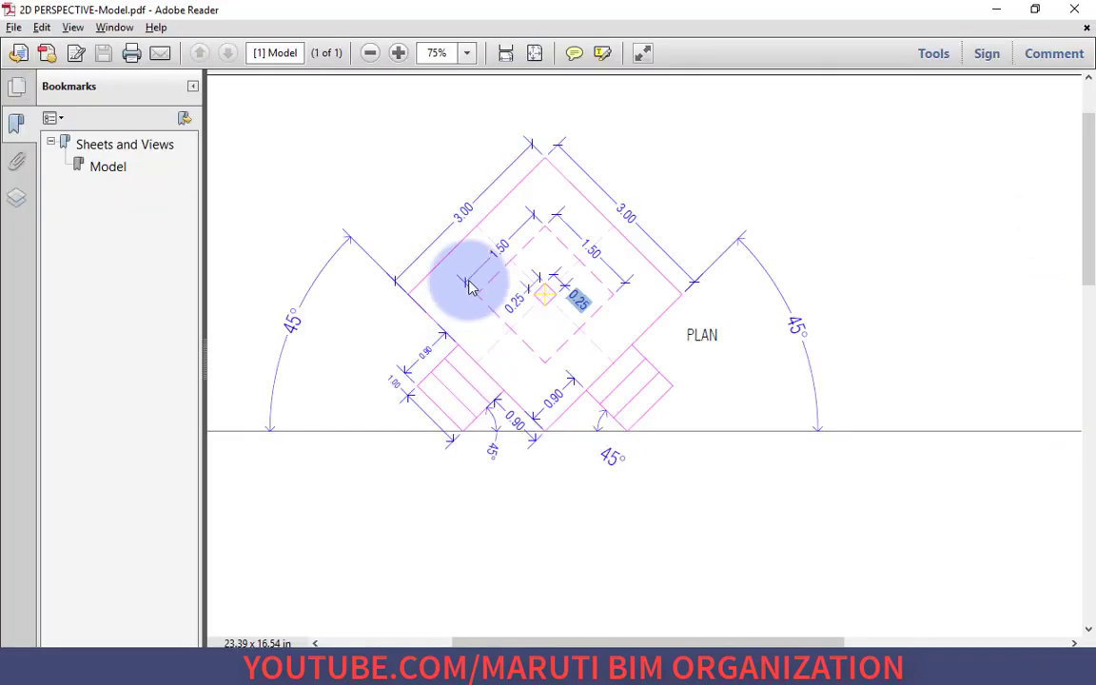
key(alt+Tab)
text(R)
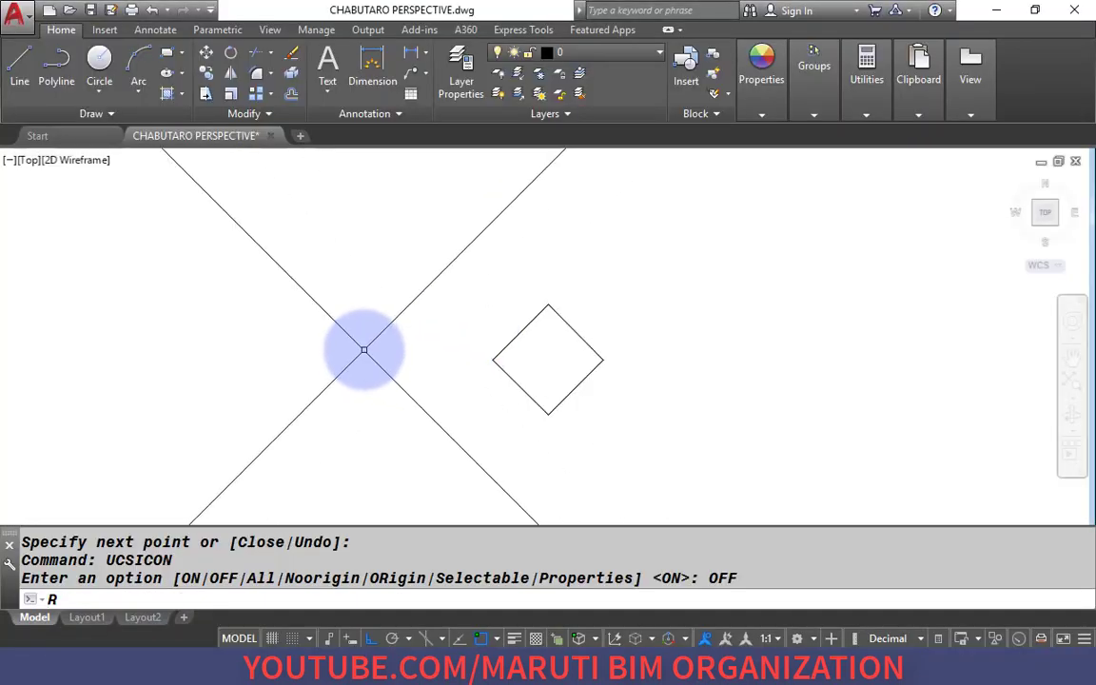
key(Escape)
text(L)
key(Return)
click(342, 357)
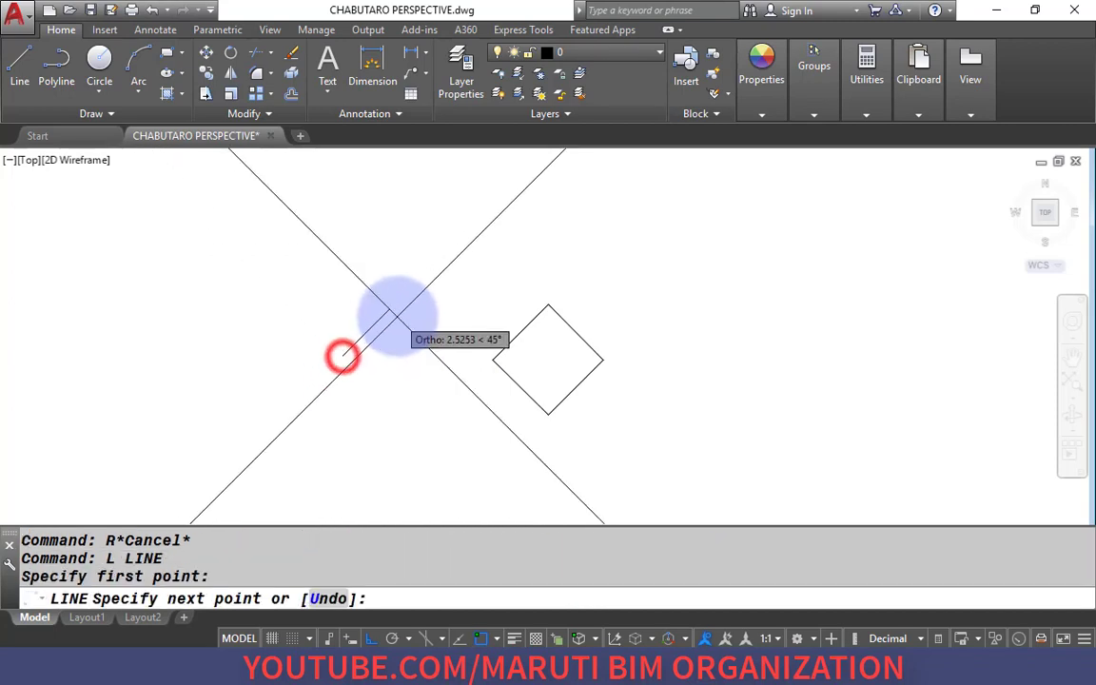
text(1.)
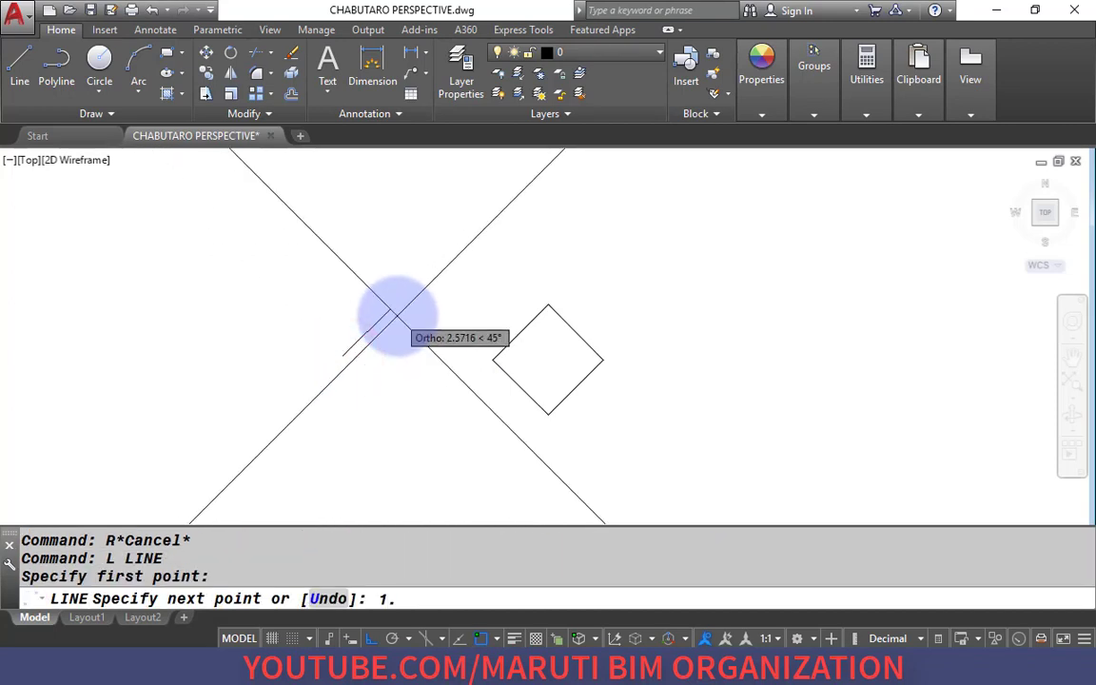
text(5)
key(Return)
text(1.)
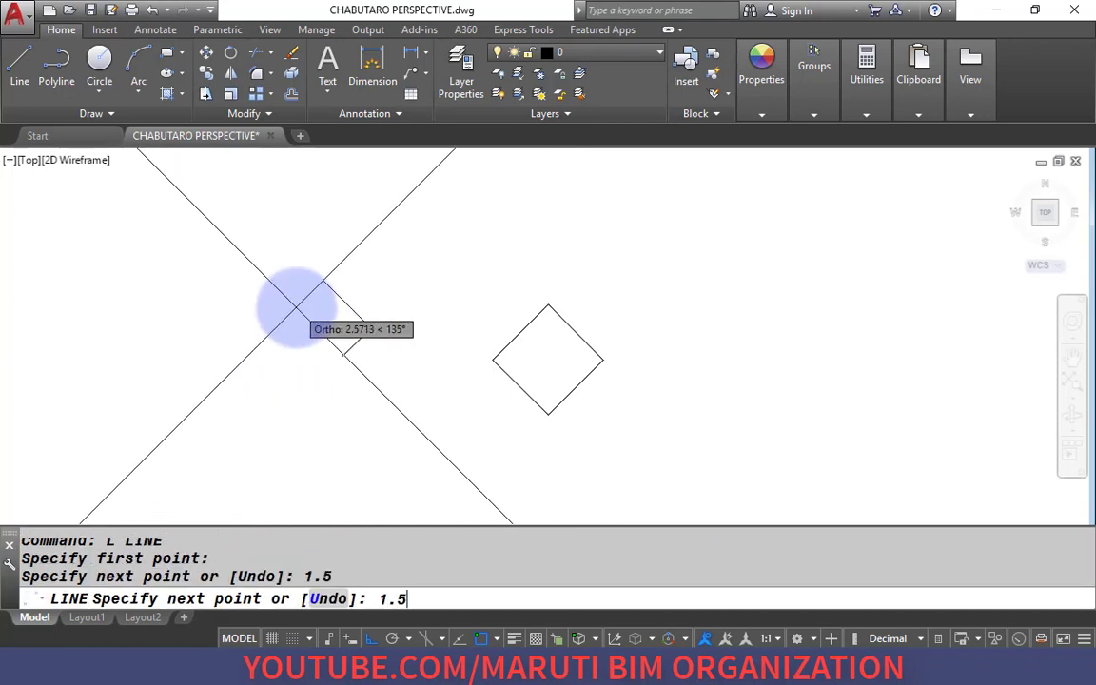
text(5)
key(Return)
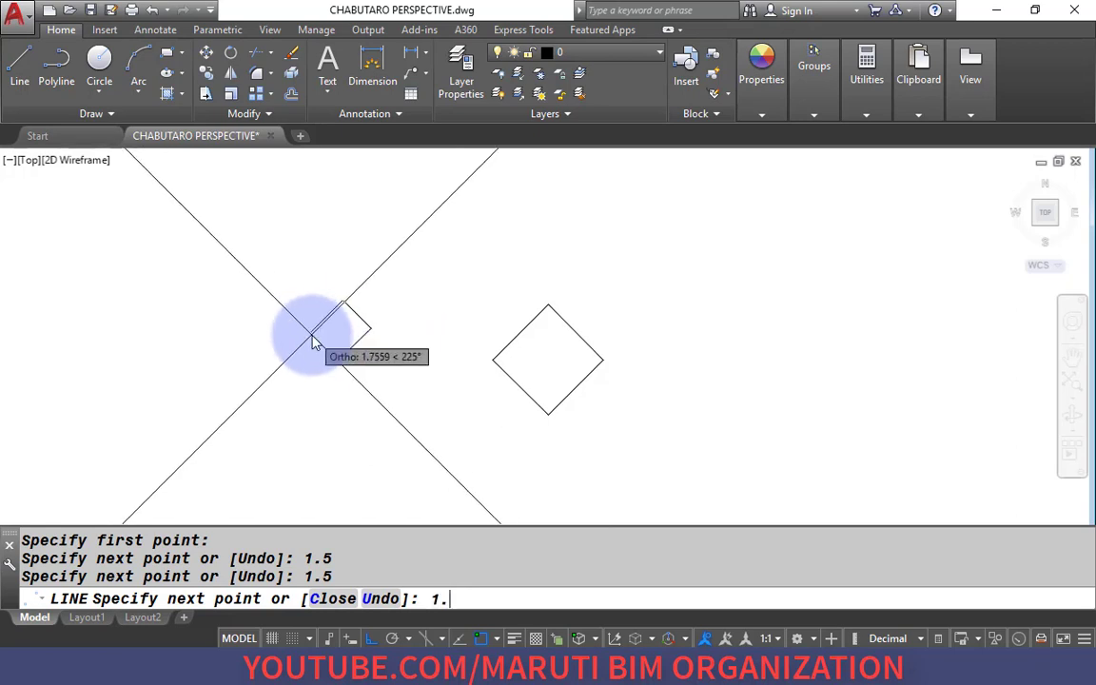
key(Return)
click(339, 356)
key(Return)
Draw a small 45° rotated square with 0.25-unit sides between the 1.5-unit and 3-unit squares.
click(391, 397)
click(393, 390)
key(Return)
click(409, 382)
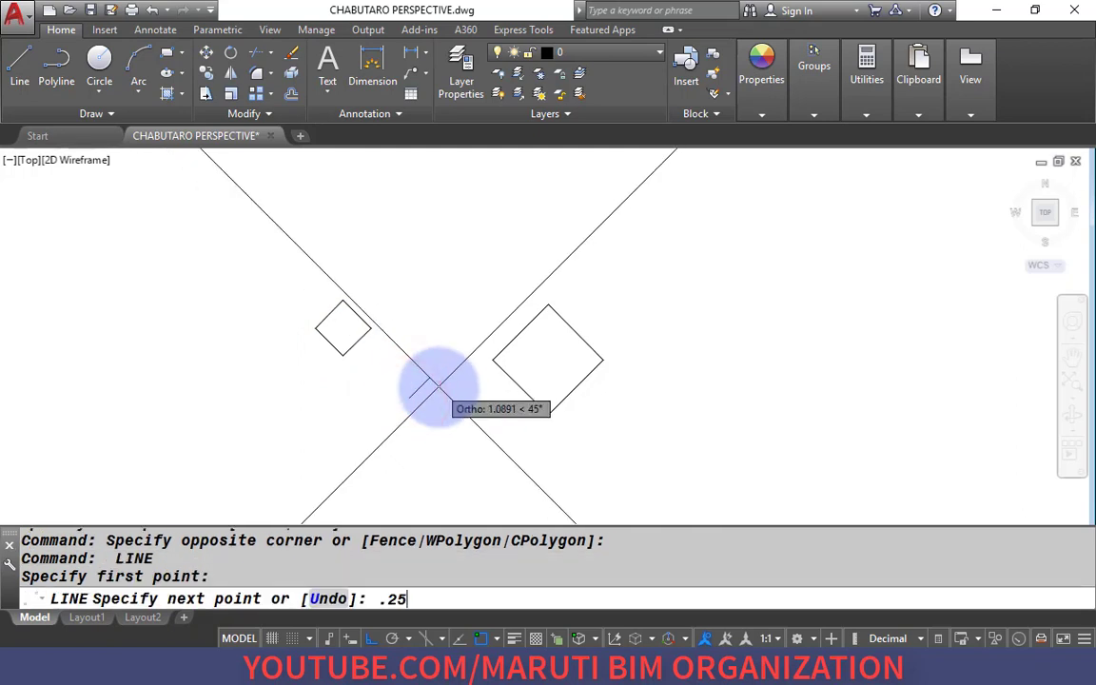
key(Return)
scroll(409, 380, up, 4)
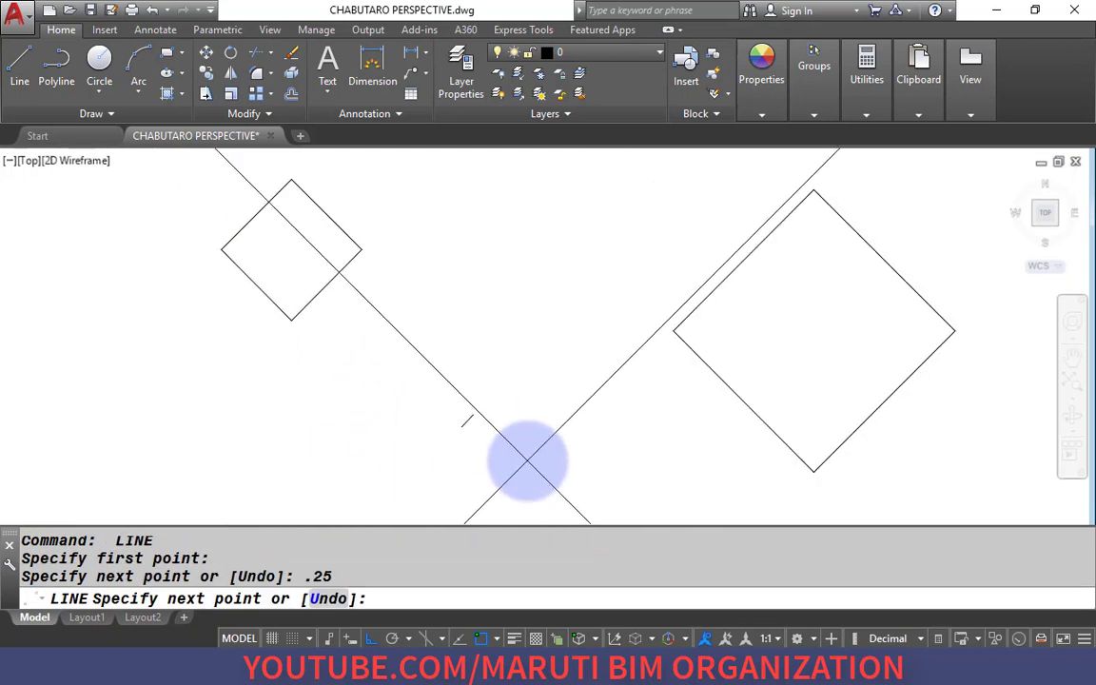
text(.25)
key(Return)
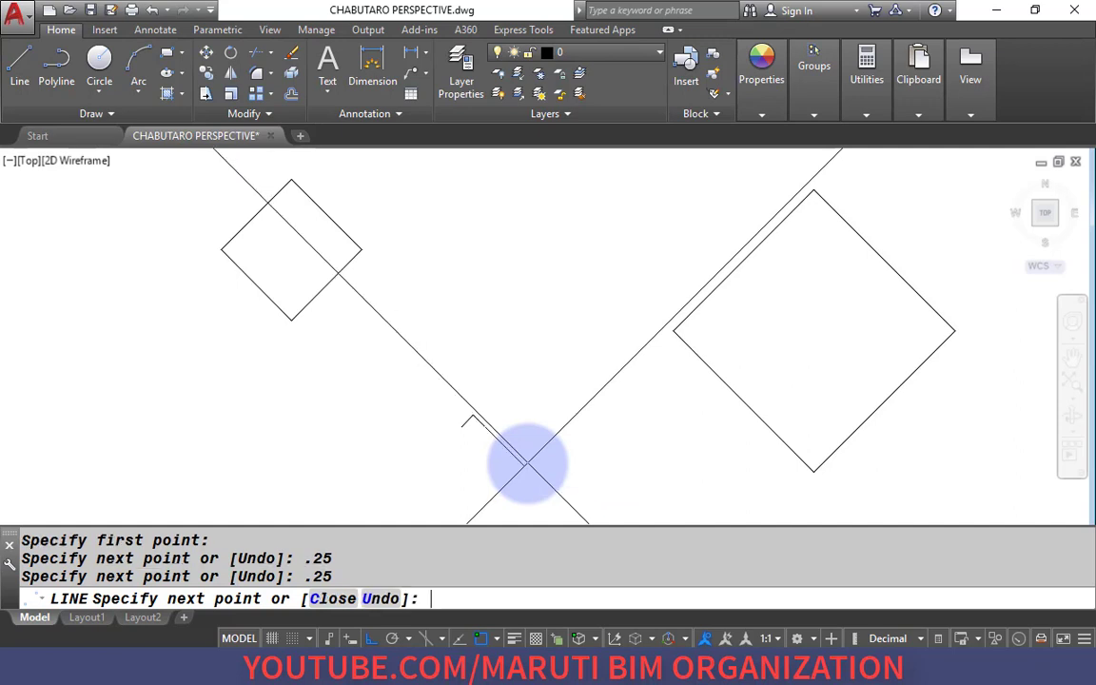
text(.25)
key(Return)
text(C)
key(Return)
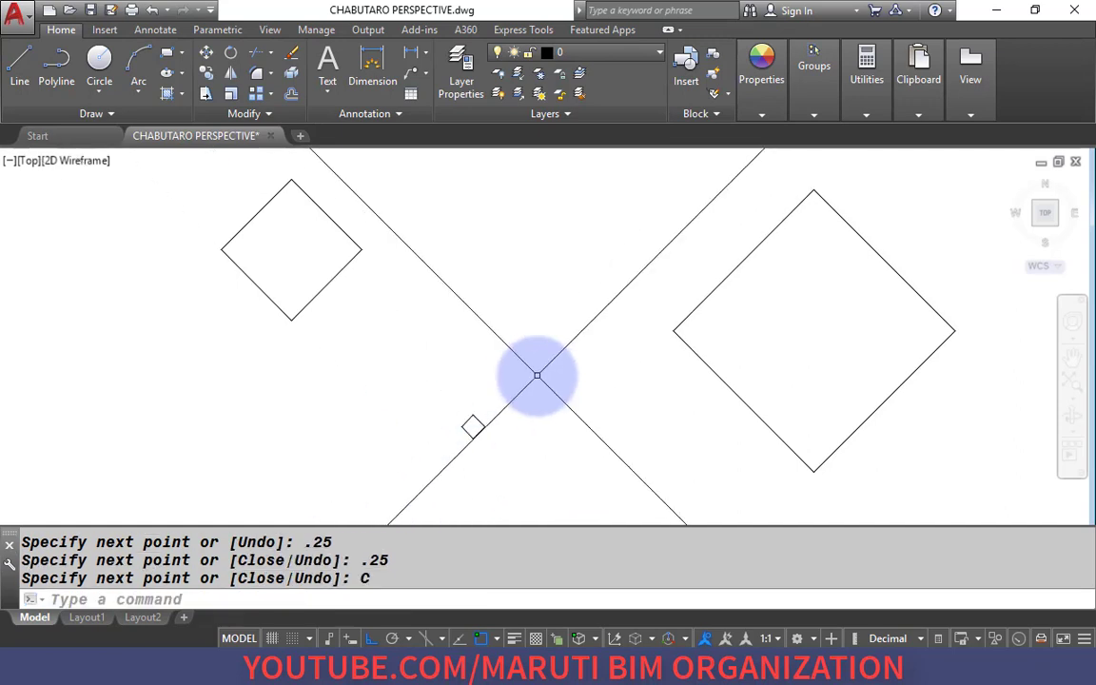
Draw a horizontal diagonal between the side corners of each of the three rotated squares.
text(L)
key(Return)
click(690, 356)
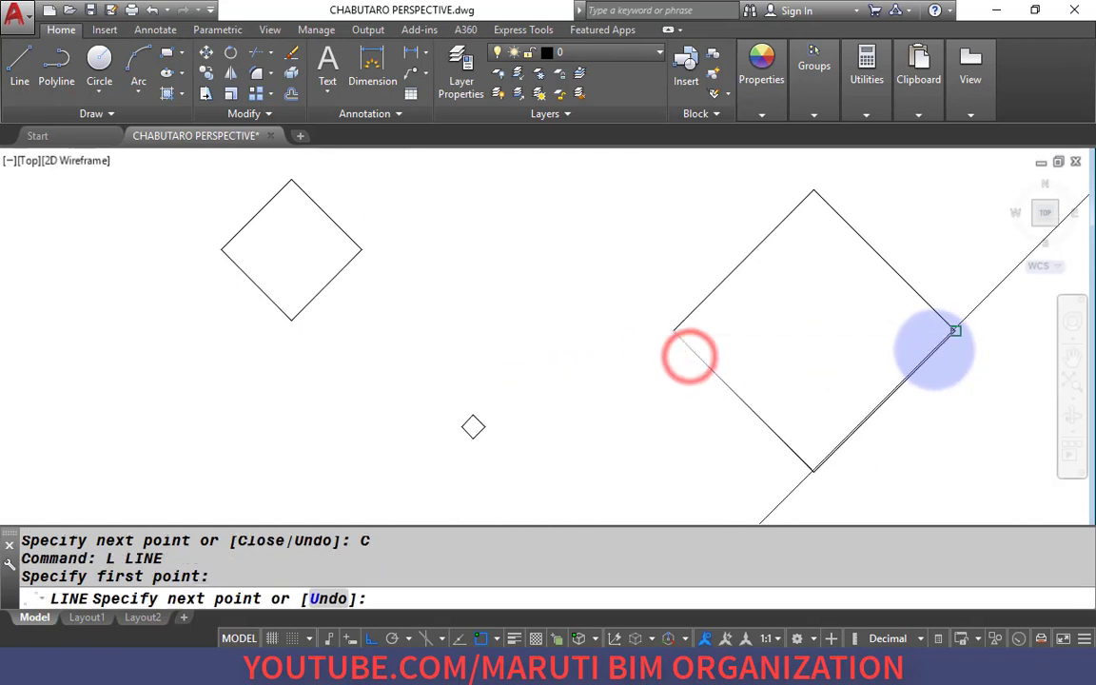
click(936, 350)
key(Return)
key(Return)
click(232, 262)
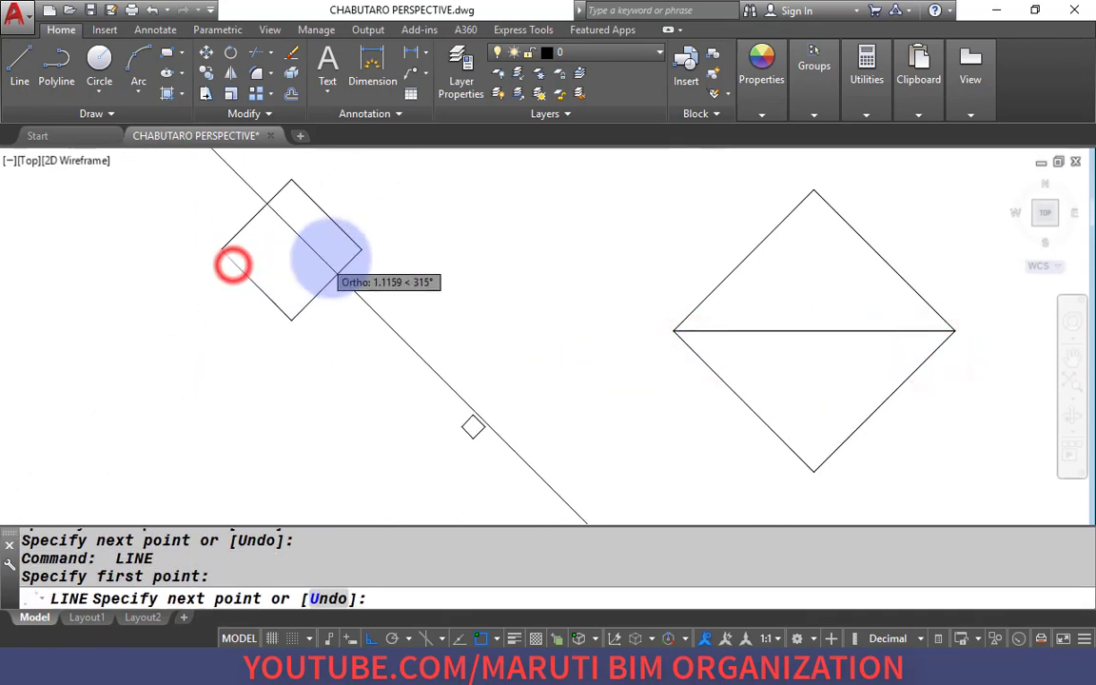
click(362, 249)
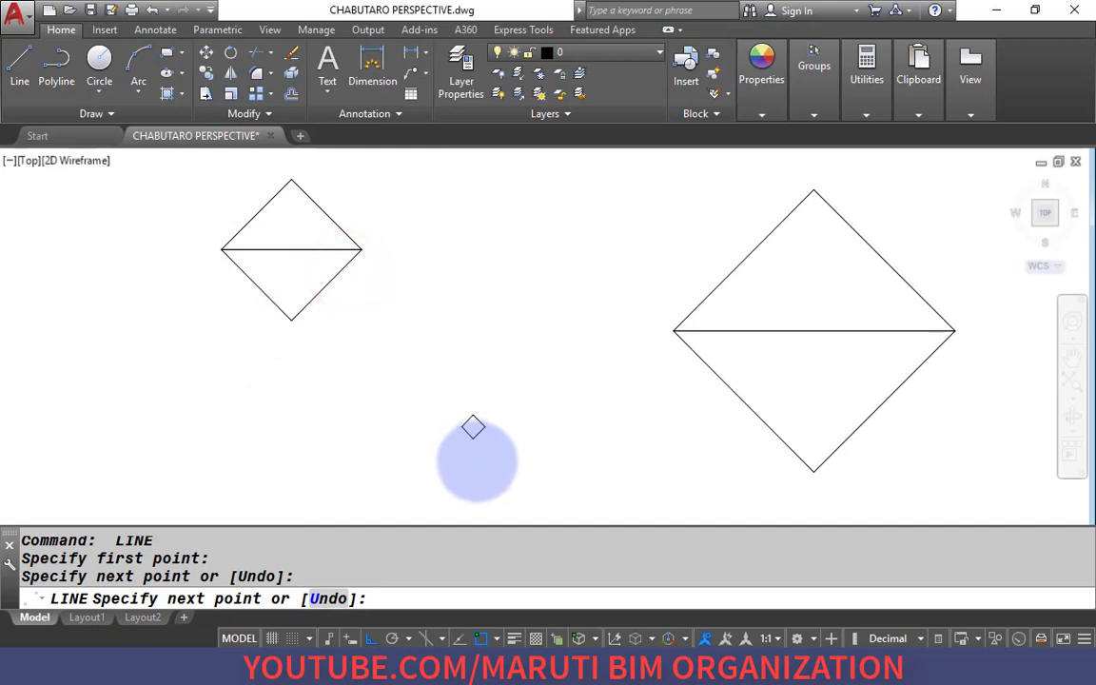
key(Return)
key(Return)
click(454, 430)
click(486, 431)
key(Return)
Move the 0.25-unit square's four sides, without its diagonal, from its centre to the midpoint of the 3-unit square's diagonal.
click(425, 394)
click(501, 462)
scroll(477, 444, up, 5)
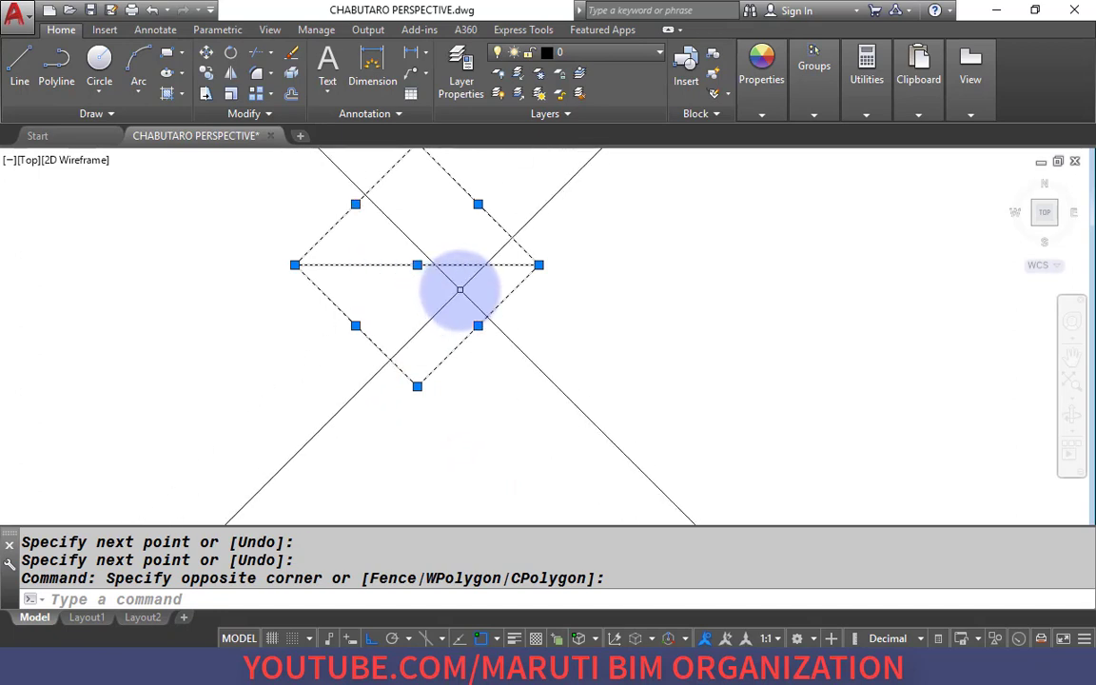
shift+click(458, 288)
shift+click(425, 227)
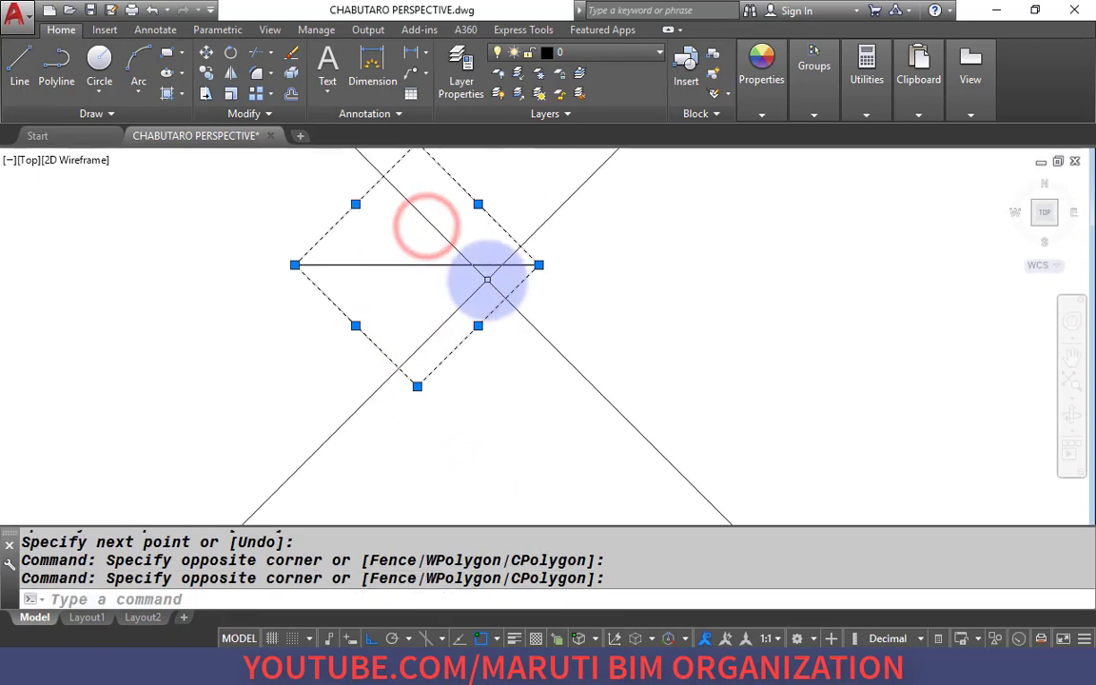
scroll(488, 301, down, 4)
text(m)
key(Return)
click(453, 284)
scroll(386, 330, down, 6)
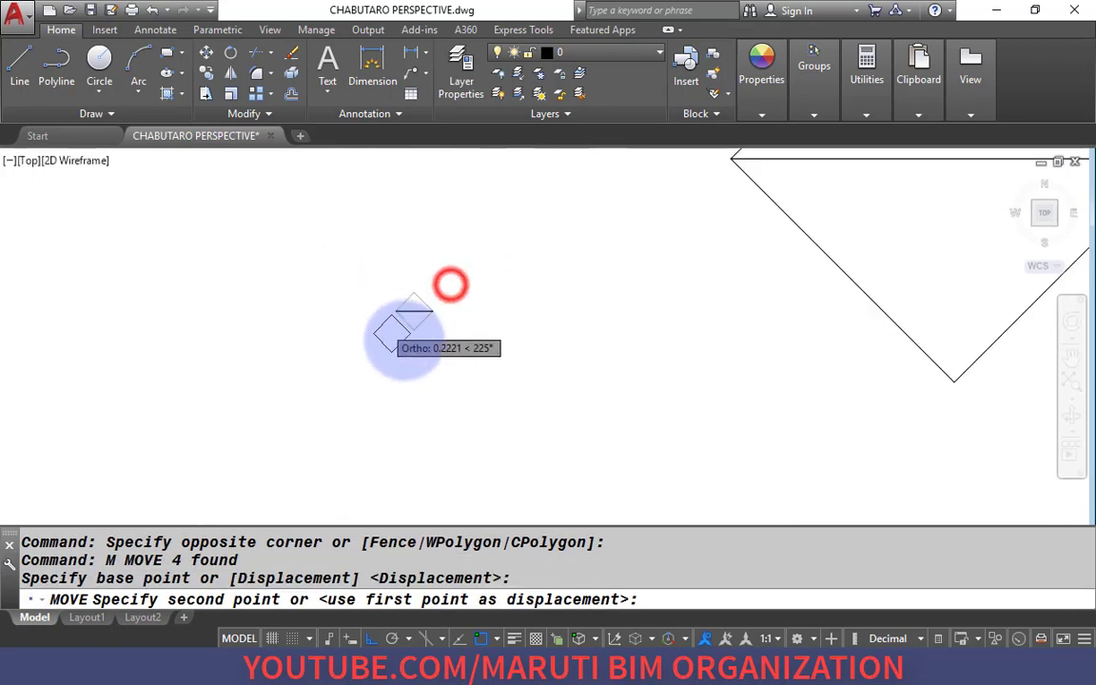
click(745, 222)
scroll(651, 314, down, 4)
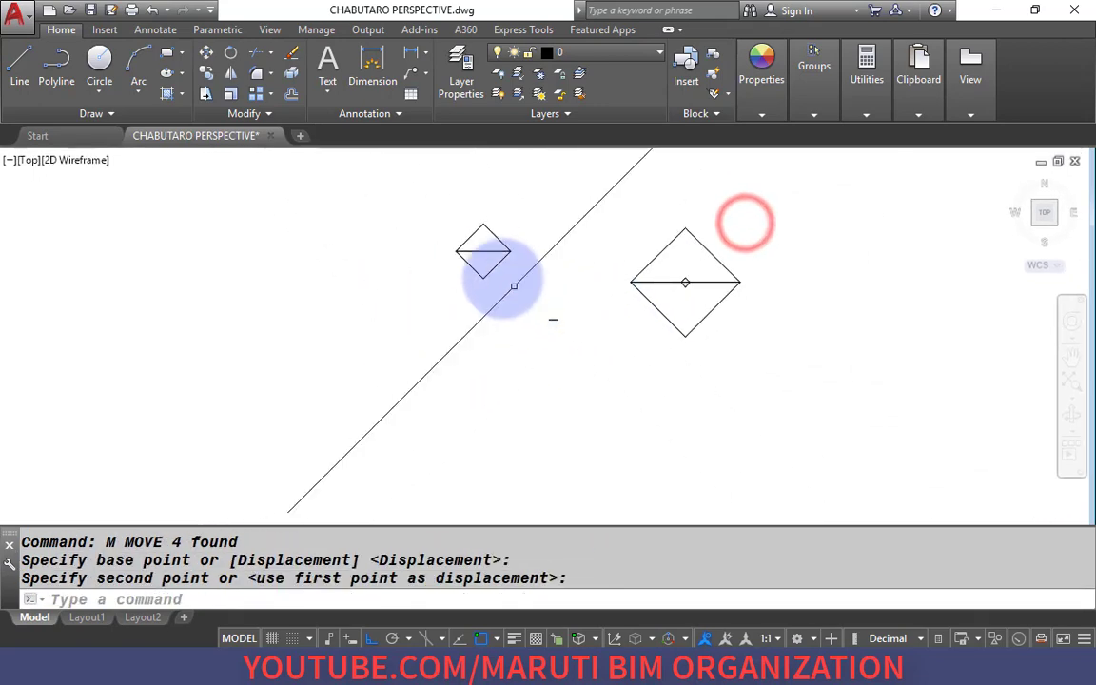
Move the 1.5-unit square's four sides, without its diagonal, from its centre to the centre of the 3-unit square.
scroll(494, 238, up, 2)
click(502, 218)
click(447, 225)
click(526, 300)
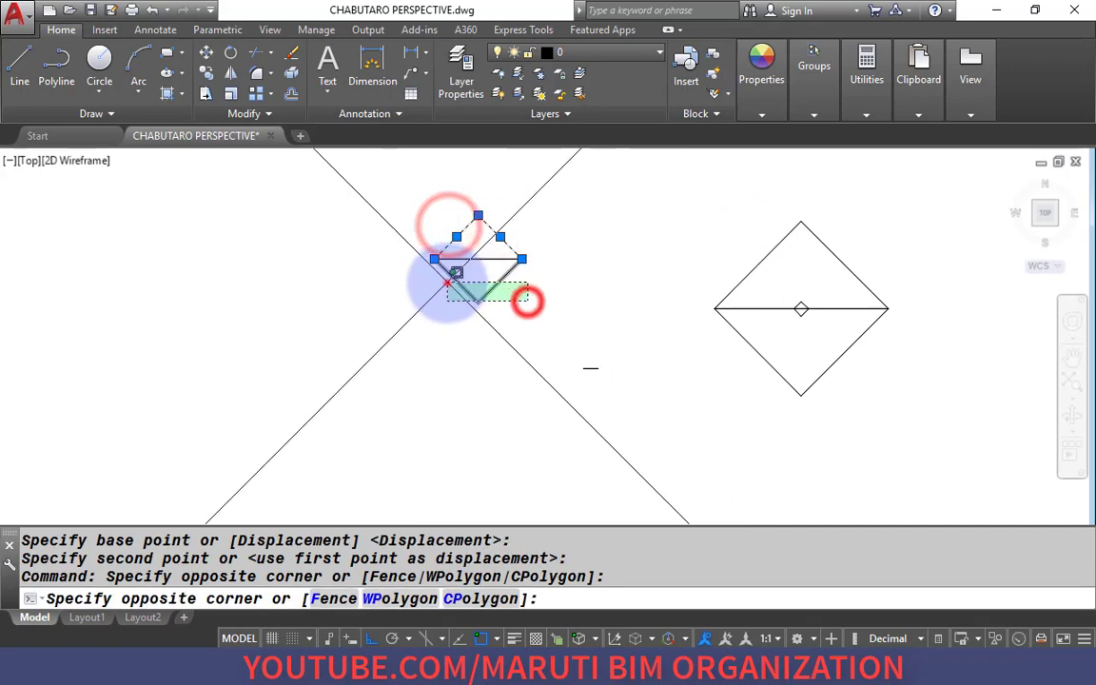
click(447, 283)
key(Return)
click(471, 257)
scroll(761, 246, up, 3)
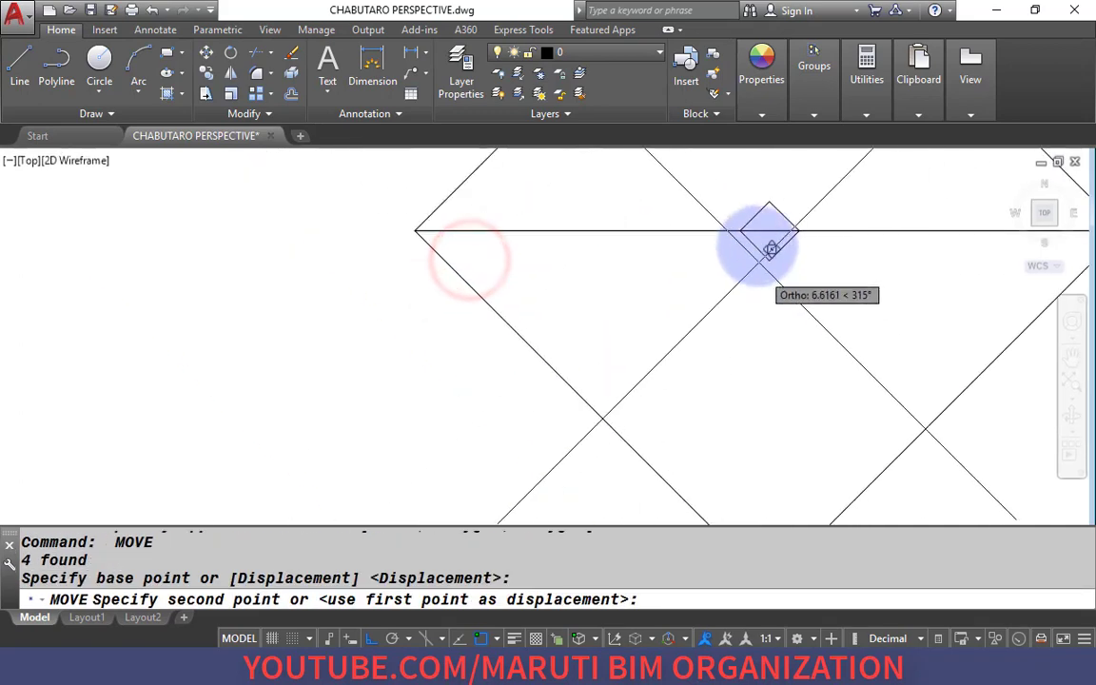
click(766, 228)
Erase the leftover horizontal diagonals of the three squares and regenerate the drawing.
scroll(565, 342, up, 2)
scroll(565, 342, down, 1)
click(562, 373)
click(416, 233)
text(e)
key(Return)
click(695, 275)
scroll(706, 323, up, 10)
click(770, 317)
click(738, 270)
scroll(582, 301, down, 2)
text(E)
key(Return)
scroll(582, 301, down, 5)
text(RE)
key(Return)
scroll(586, 303, up, 5)
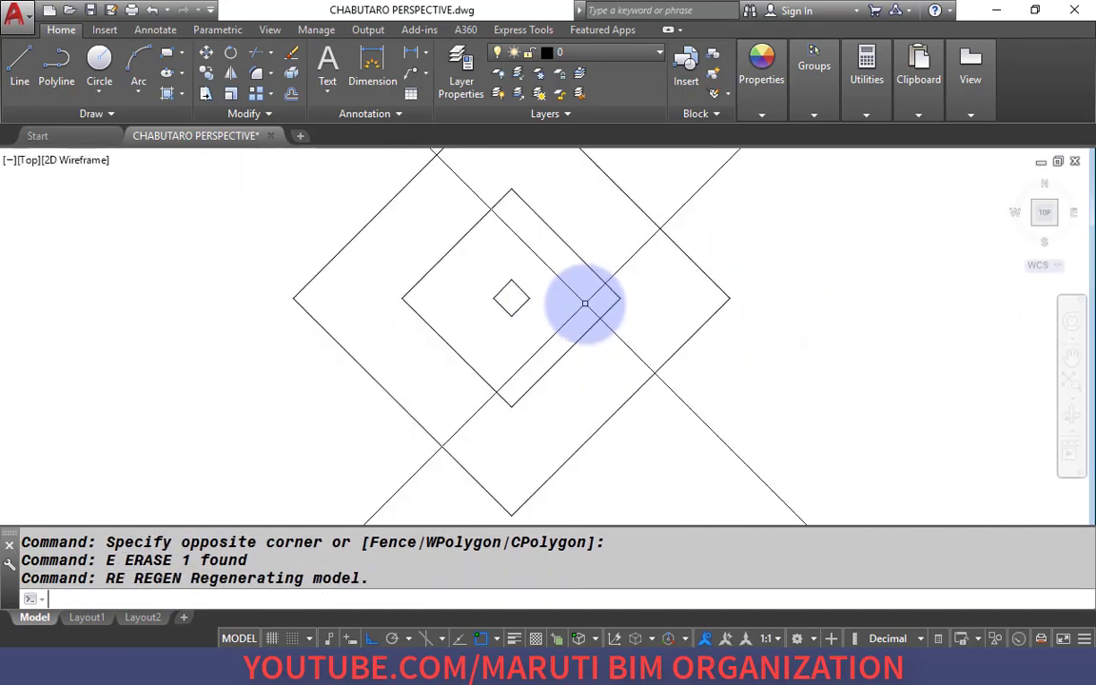
scroll(585, 303, down, 3)
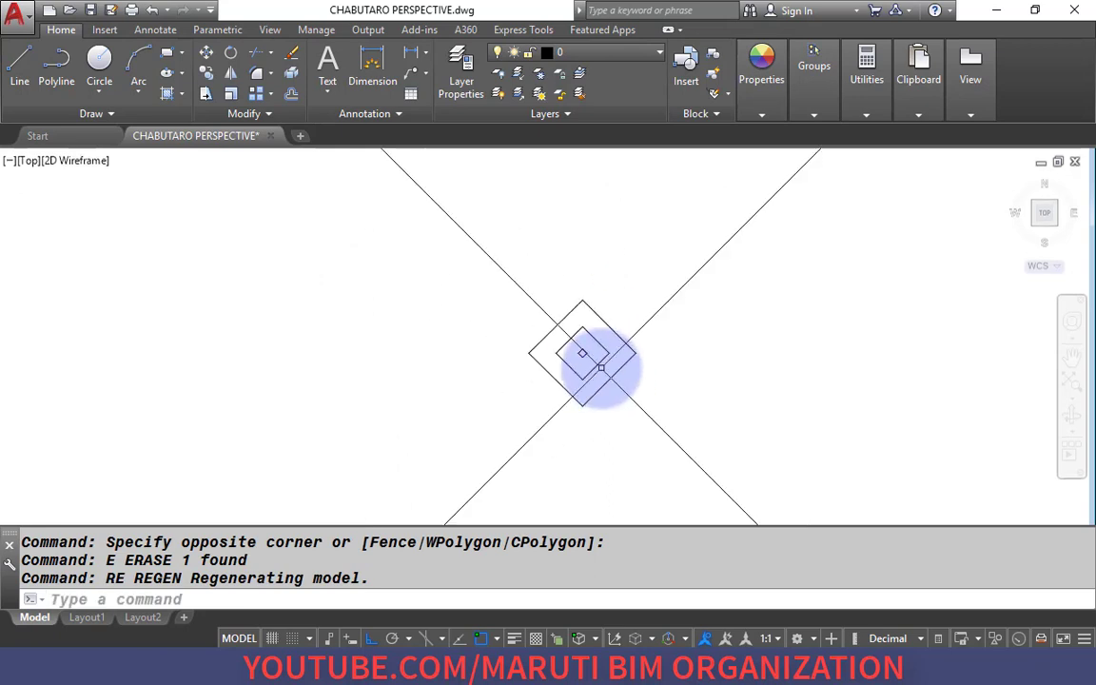
scroll(594, 364, up, 2)
scroll(424, 261, down, 2)
click(362, 220)
click(368, 317)
click(325, 254)
click(711, 417)
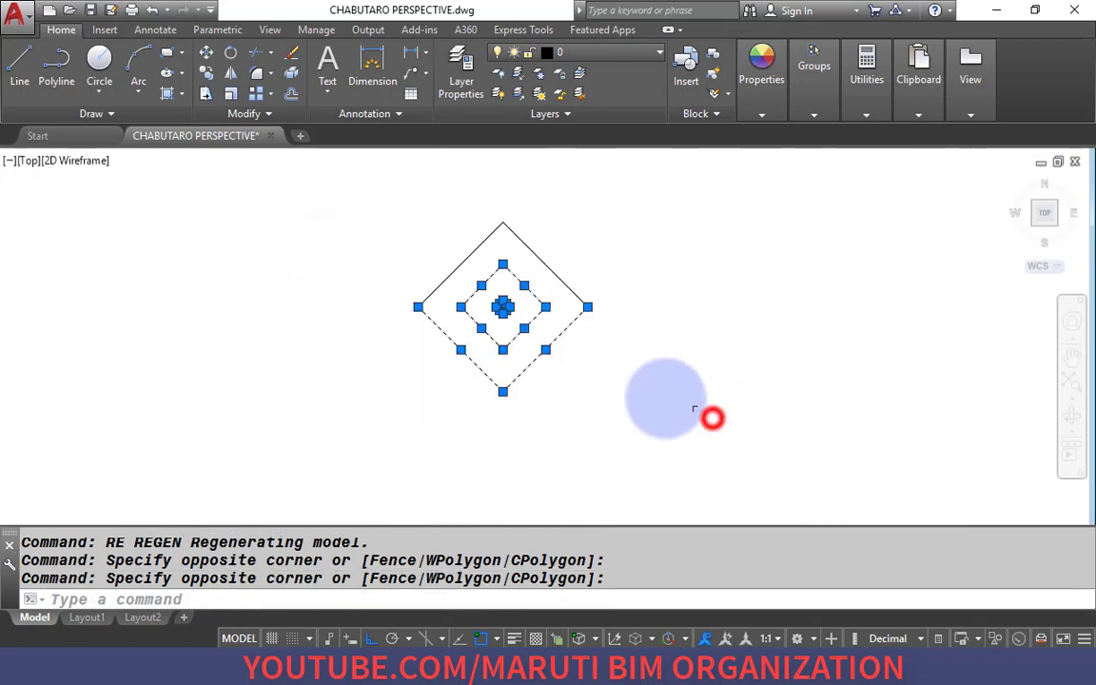
key(Escape)
key(Escape)
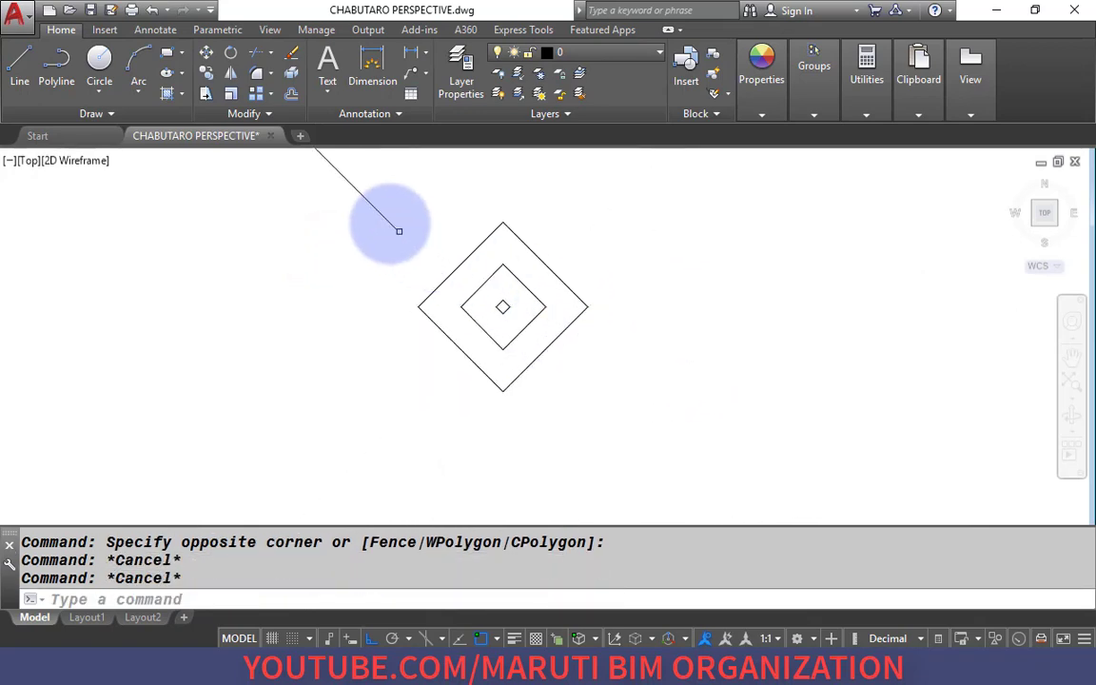
drag(451, 167, 514, 152)
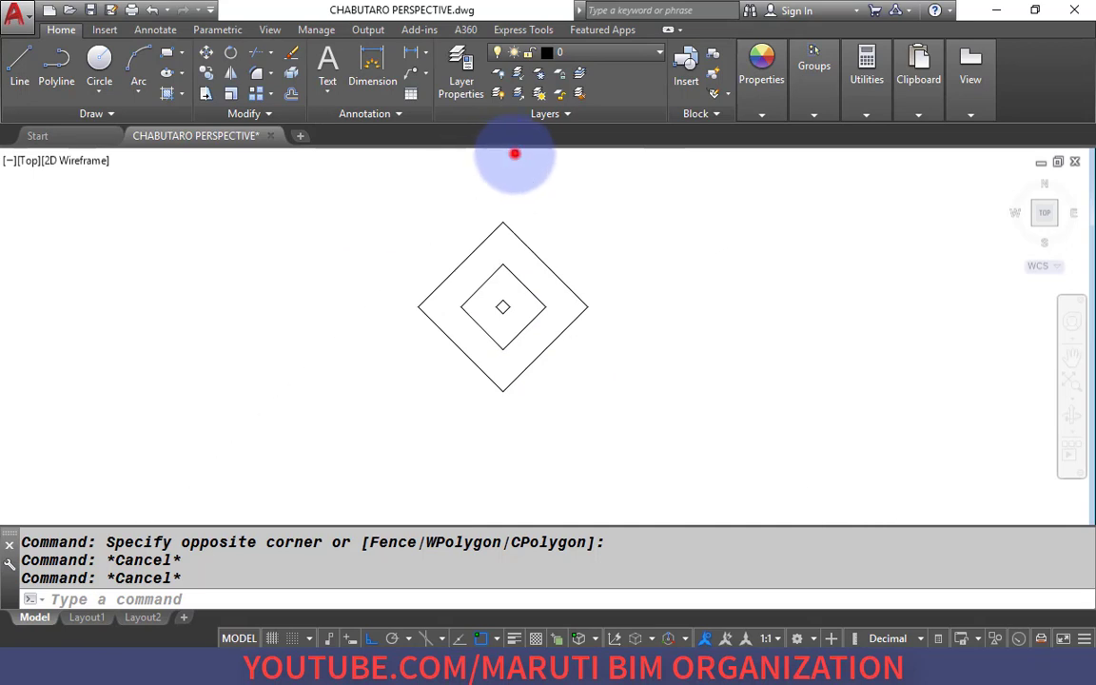
click(515, 153)
click(659, 429)
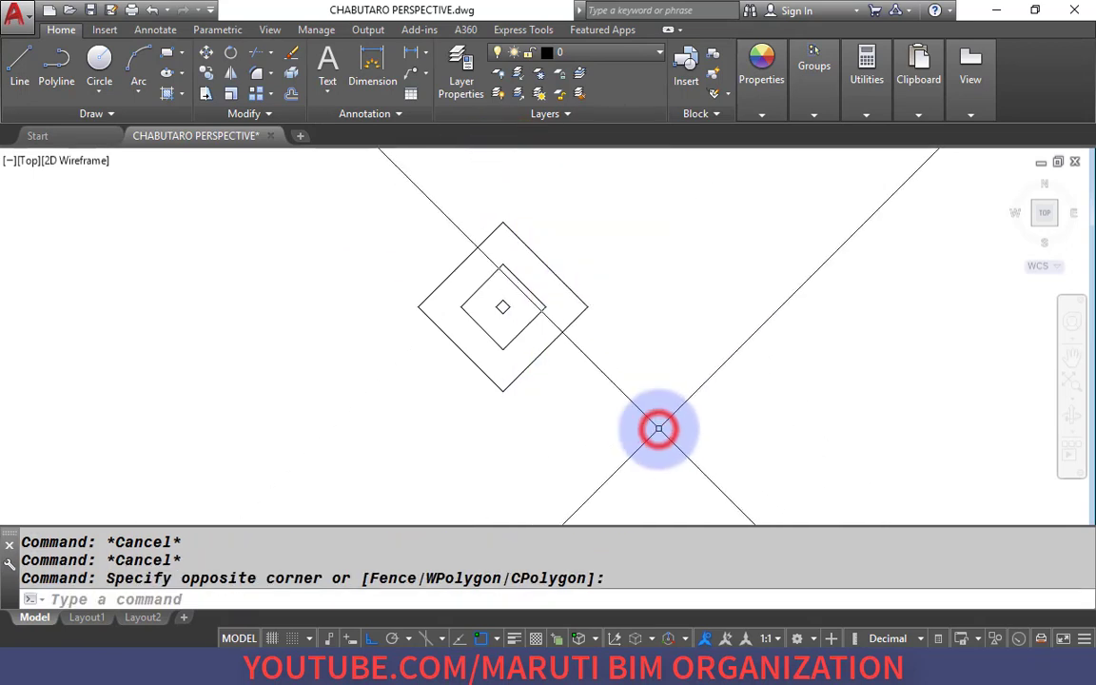
click(694, 326)
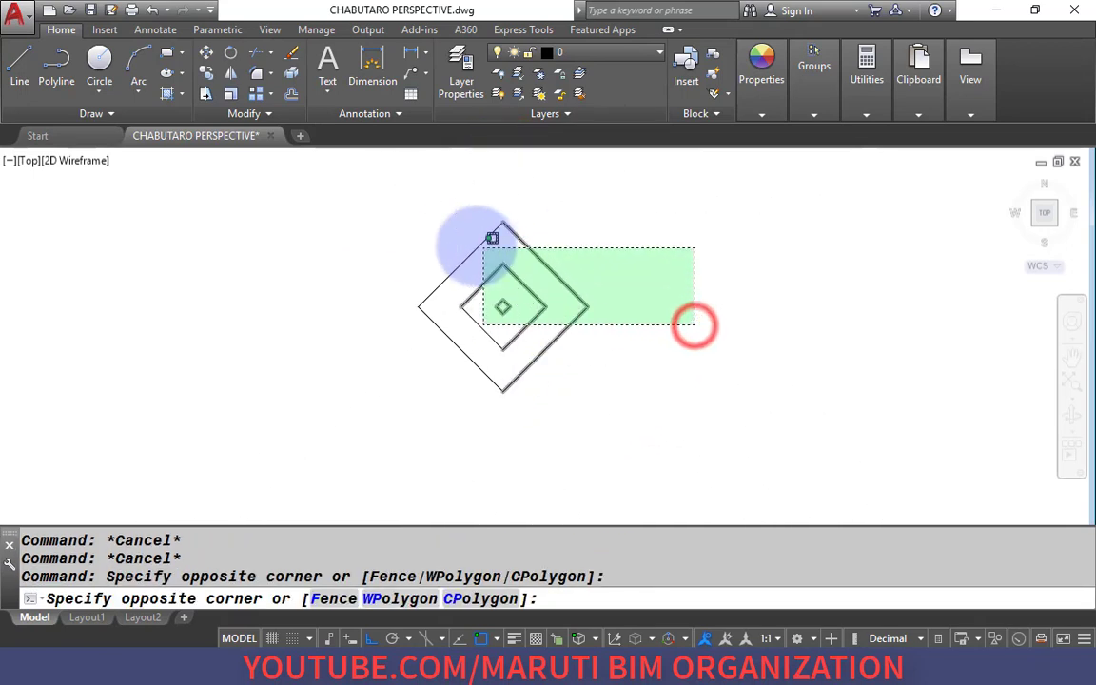
click(717, 331)
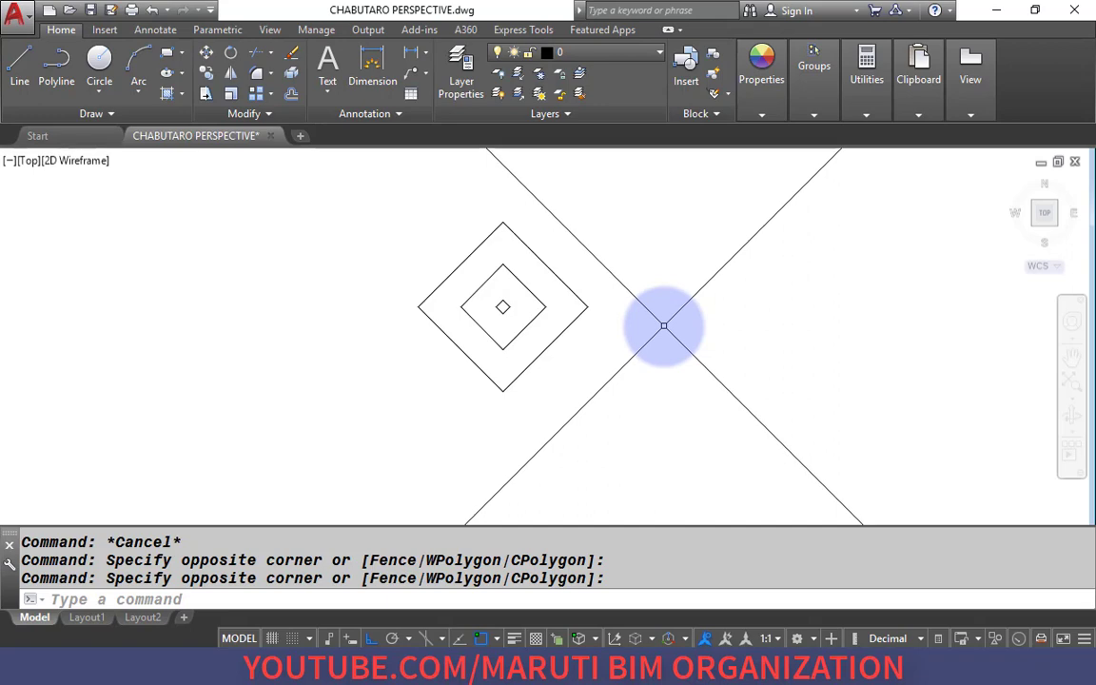
Check the stair offset in the PDF plan and draw a 0.9-unit line from the outer square's bottom corner along its lower-left edge.
key(alt+Tab)
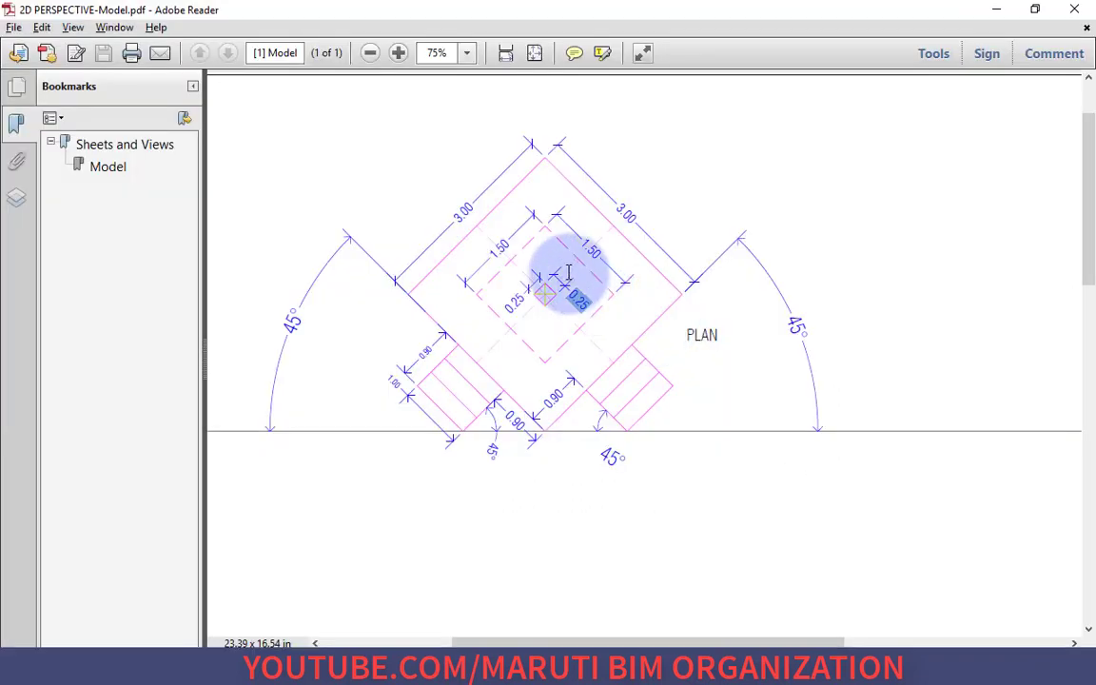
ctrl+scroll(509, 428, up, 2)
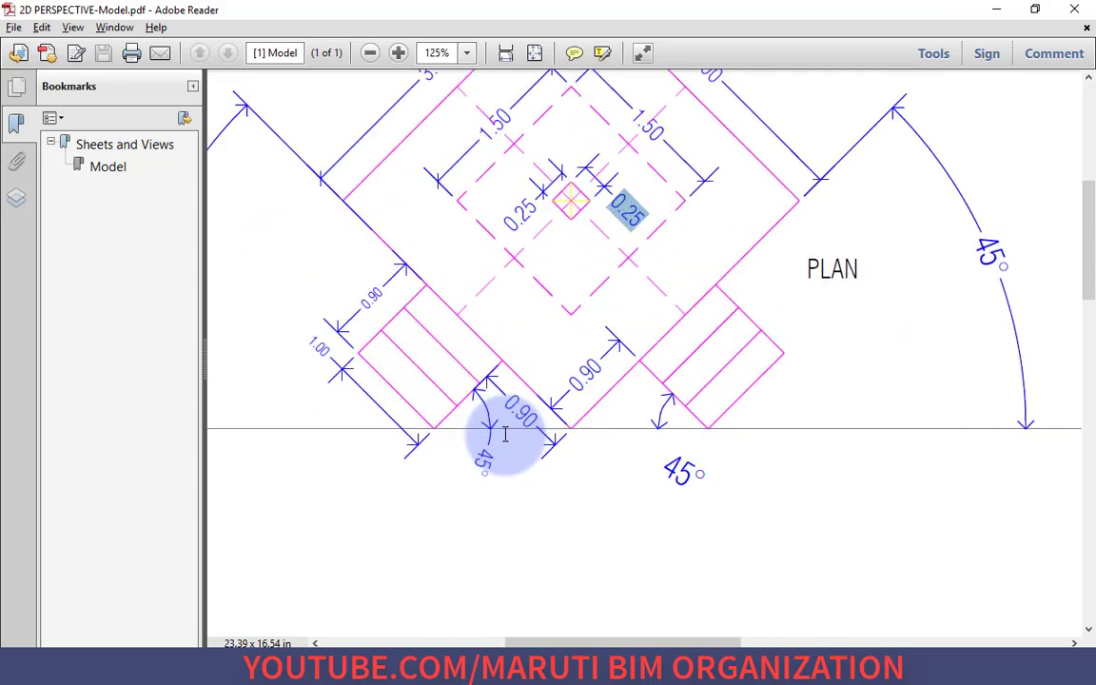
key(alt+Tab)
scroll(470, 391, up, 3)
text(l)
key(Return)
click(531, 383)
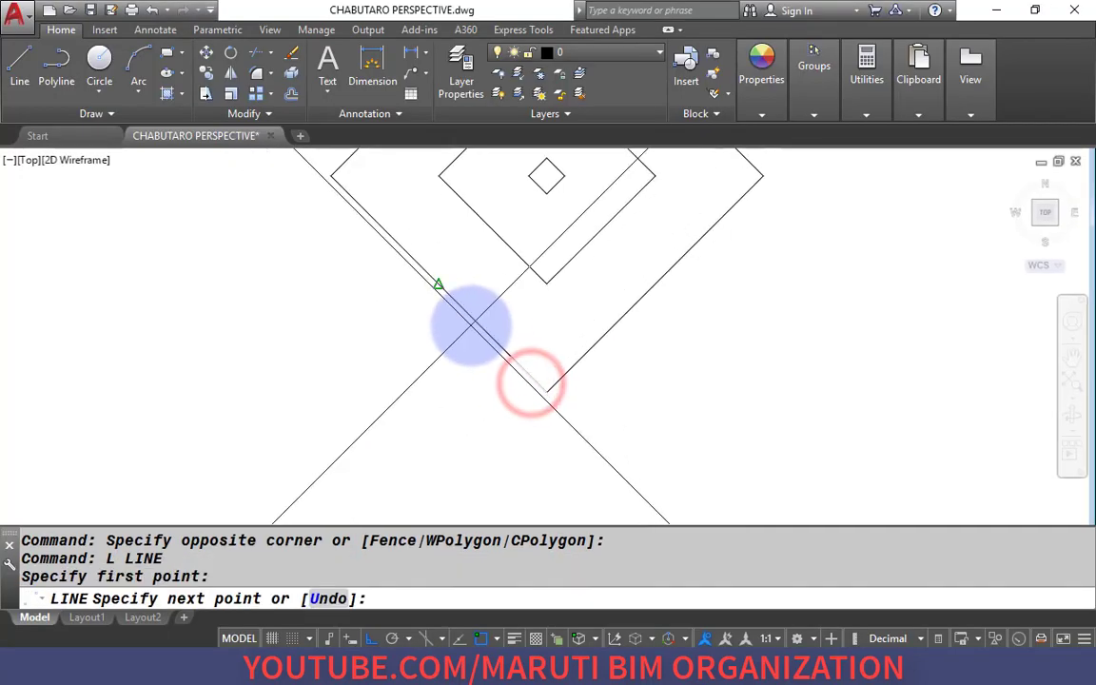
text(.)
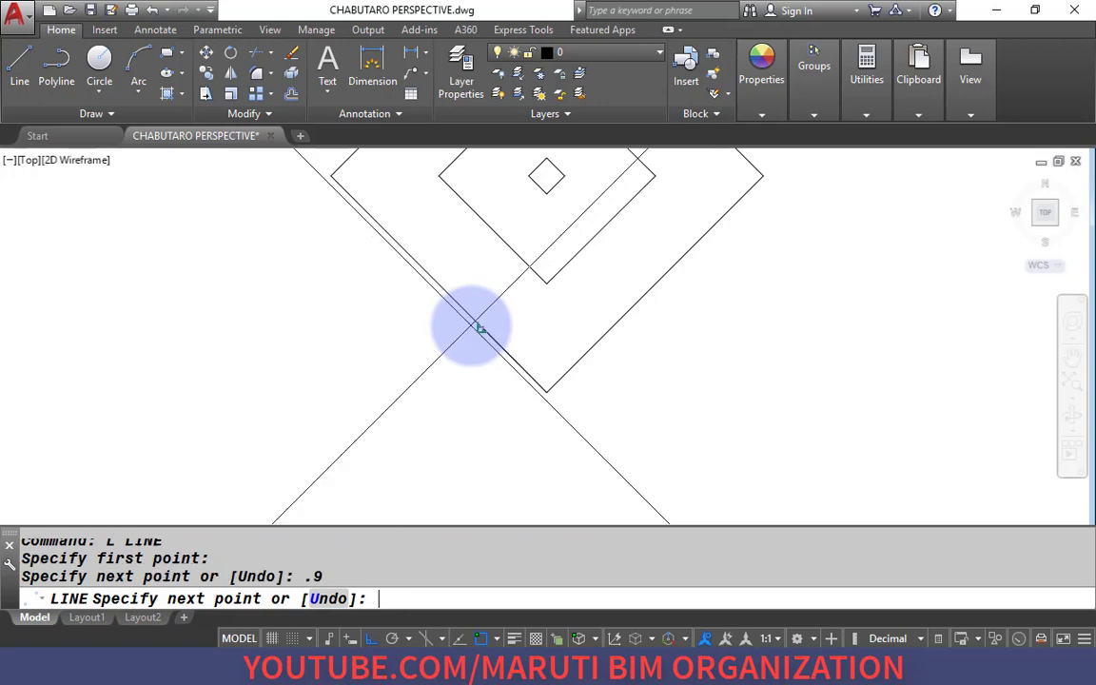
text(9)
key(Return)
key(alt+Tab)
key(alt+Tab)
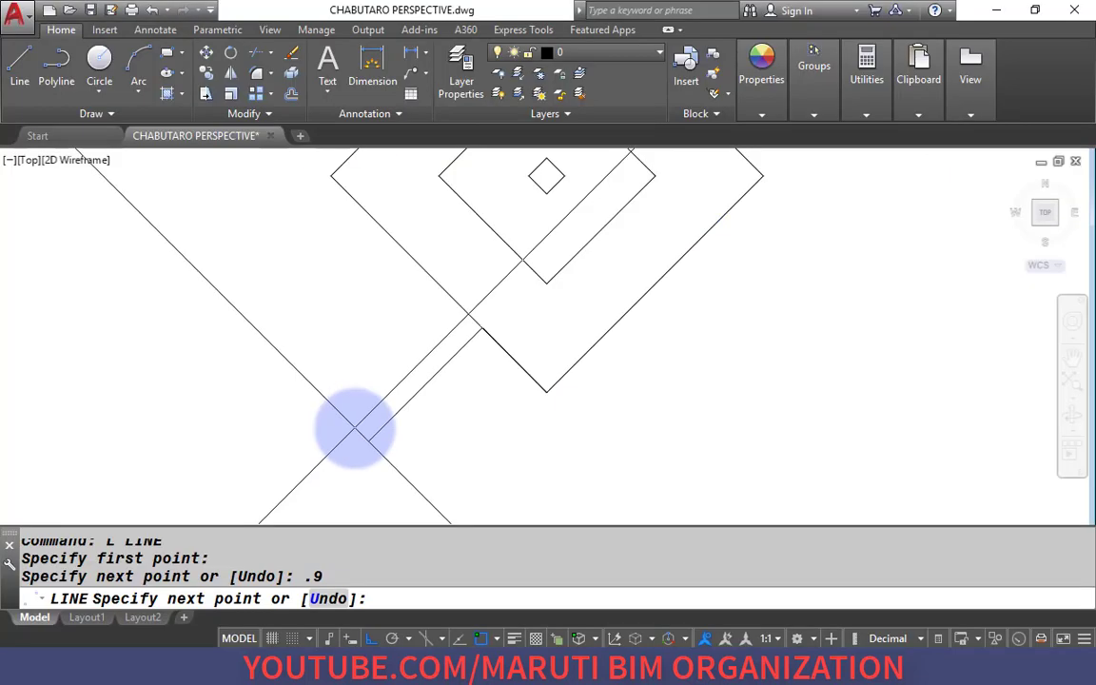
text(.2)
key(Return)
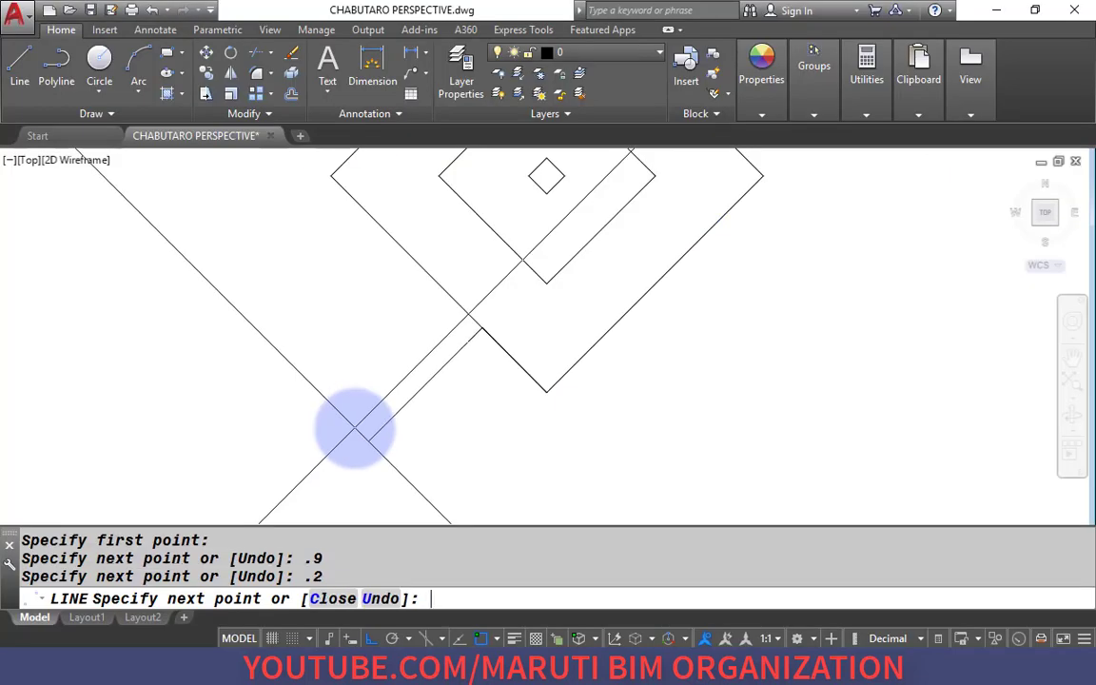
text(u)
key(Return)
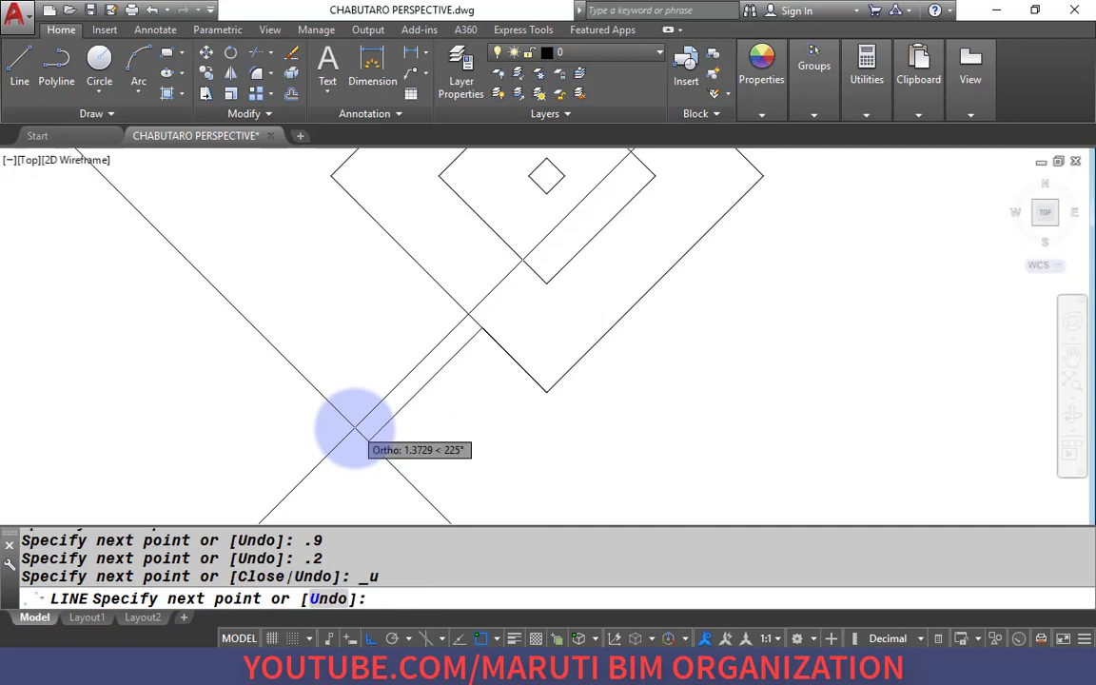
Check the stairs in the PDF and draw their outline with three 0.3-unit segments outward, a 1-unit front and a side back to the square.
key(alt+Tab)
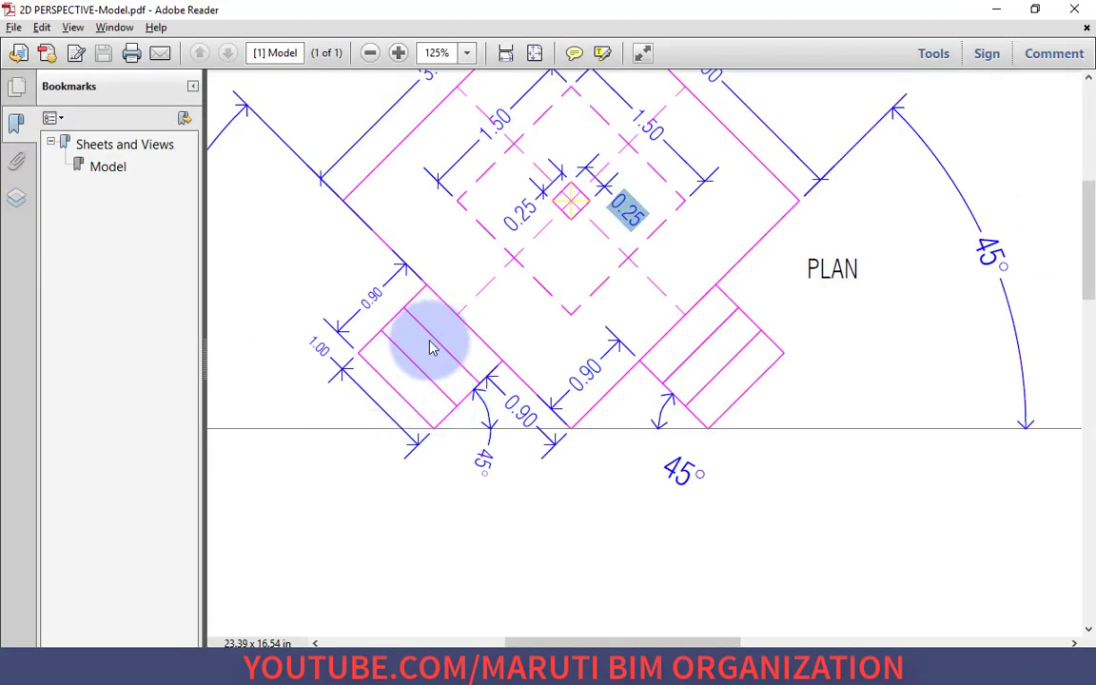
key(alt+Tab)
text(.3)
key(Return)
text(.3)
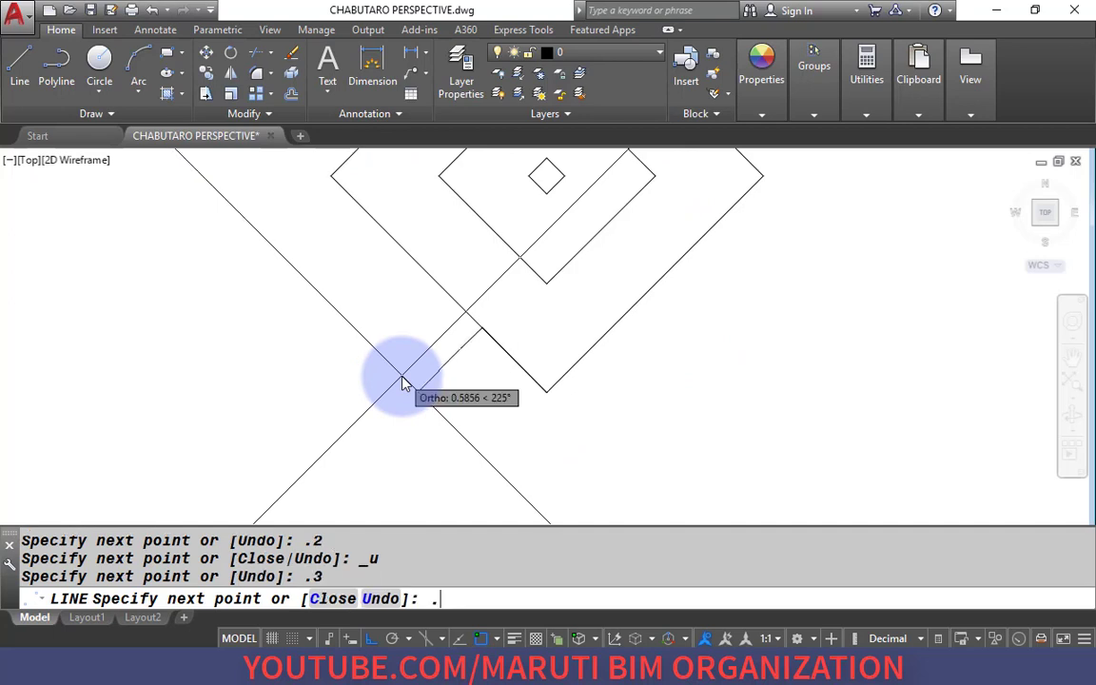
key(Return)
text(.3)
key(Return)
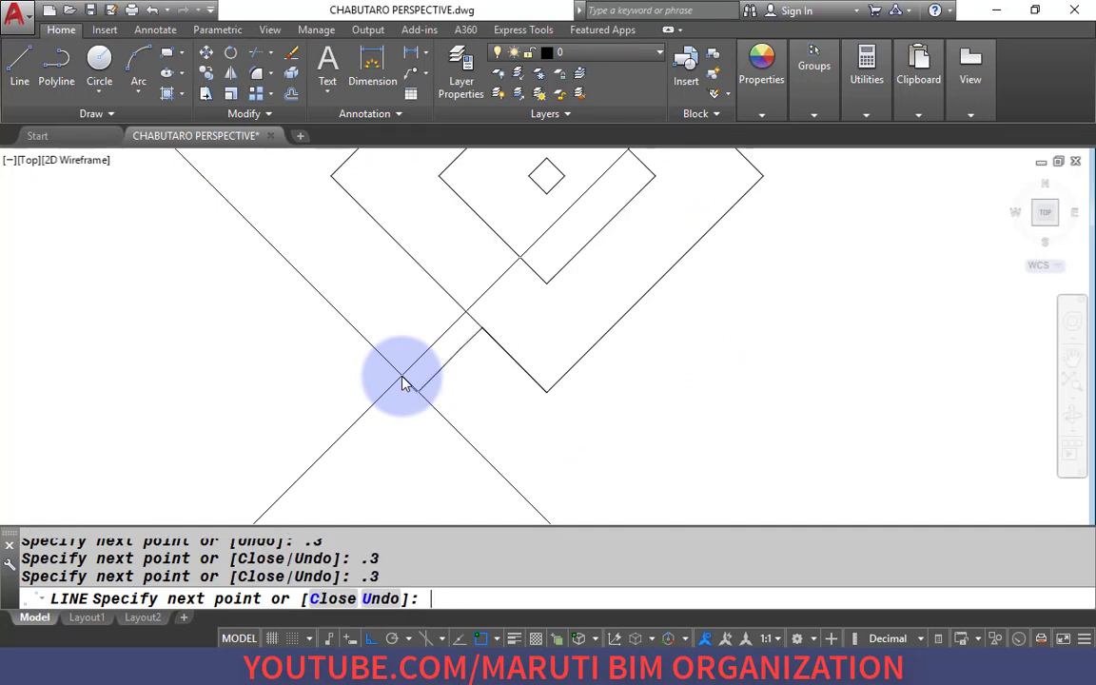
text(1)
key(Return)
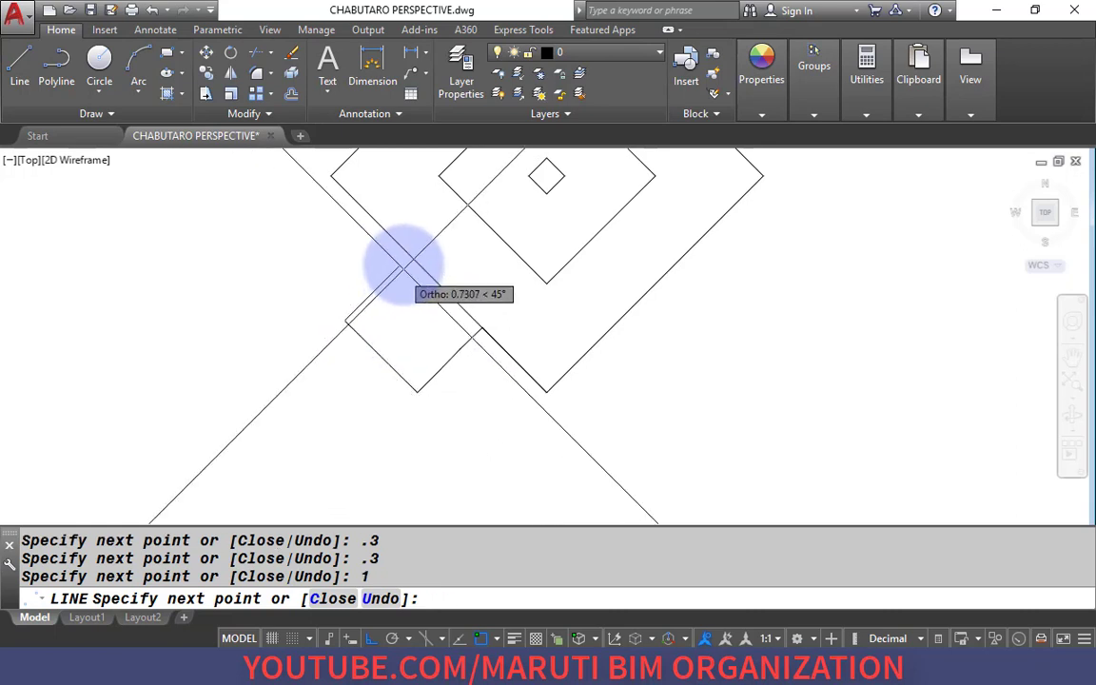
click(403, 260)
key(Return)
Draw the two tread lines across the stair outline from the 0.3-unit segment ends, perpendicular to the opposite side.
key(Return)
click(436, 372)
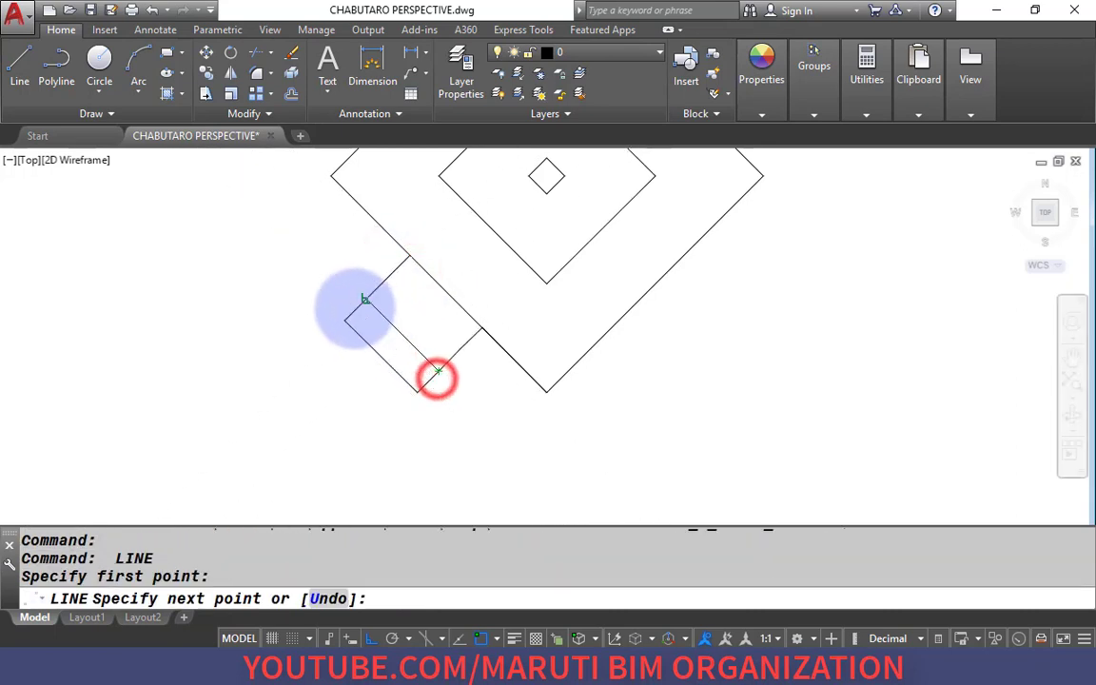
click(355, 304)
key(Return)
click(453, 348)
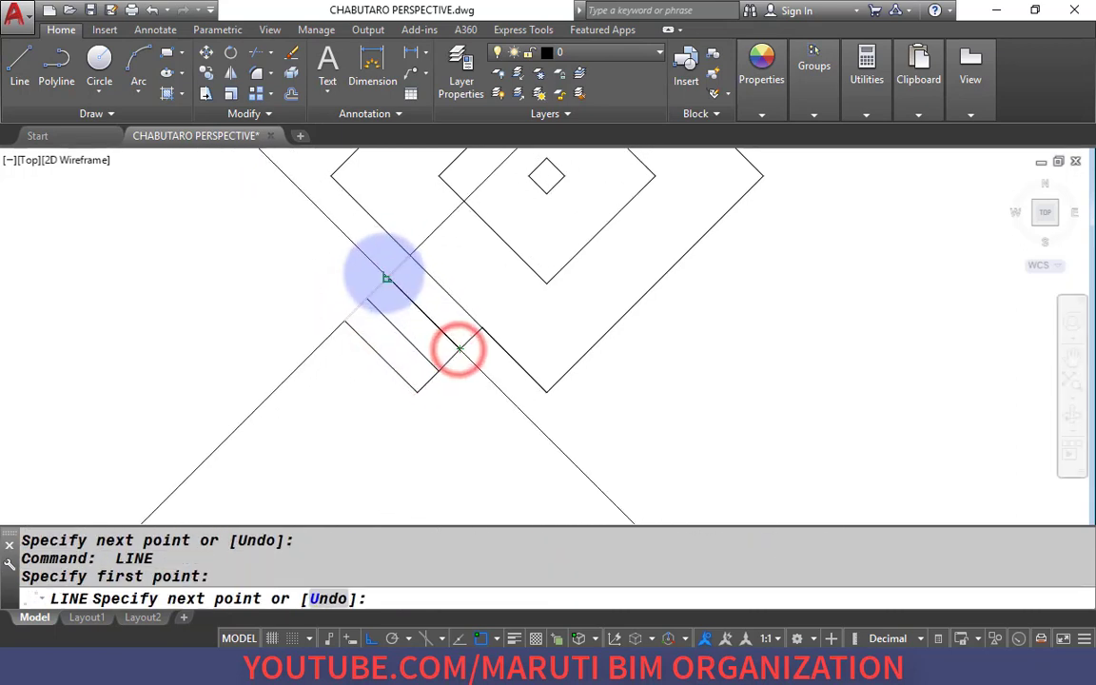
click(384, 273)
key(Return)
Set the SNAPANG angle to 0 so the cursor axes are horizontal and vertical.
click(307, 236)
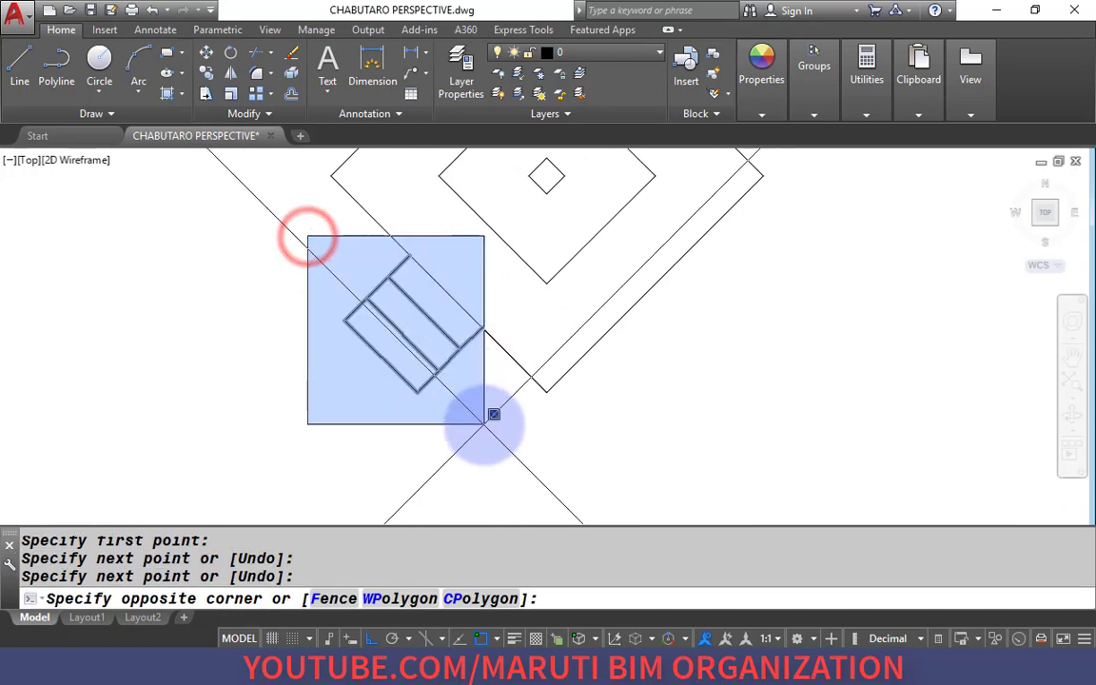
key(Escape)
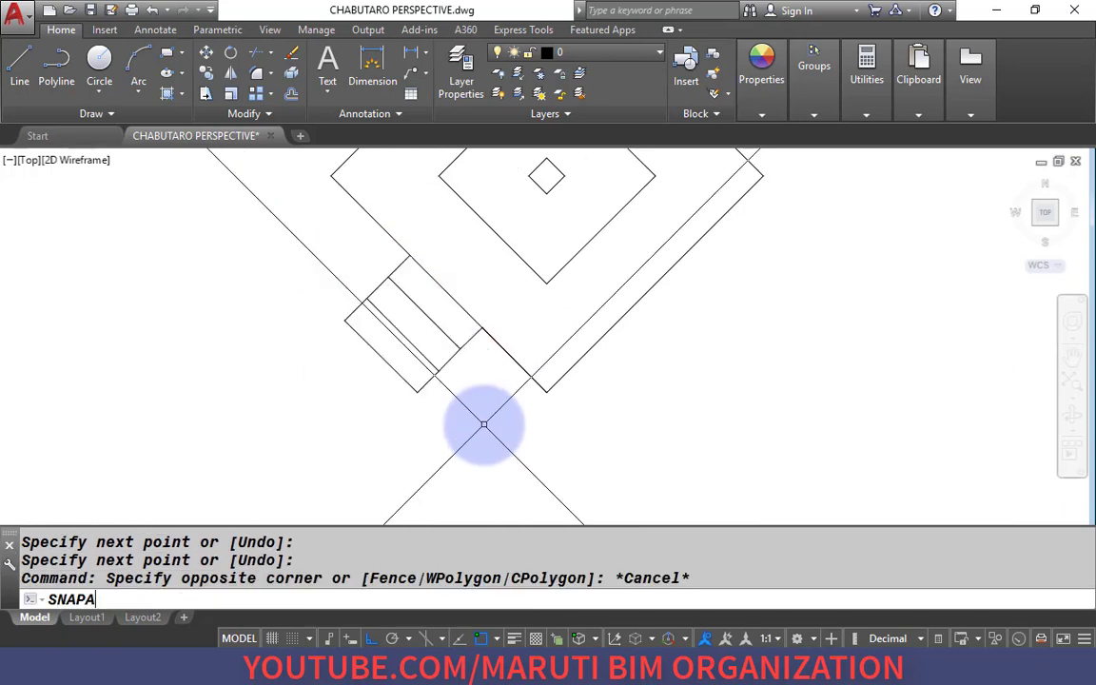
text(SNAPANG)
key(Return)
text(0)
key(Return)
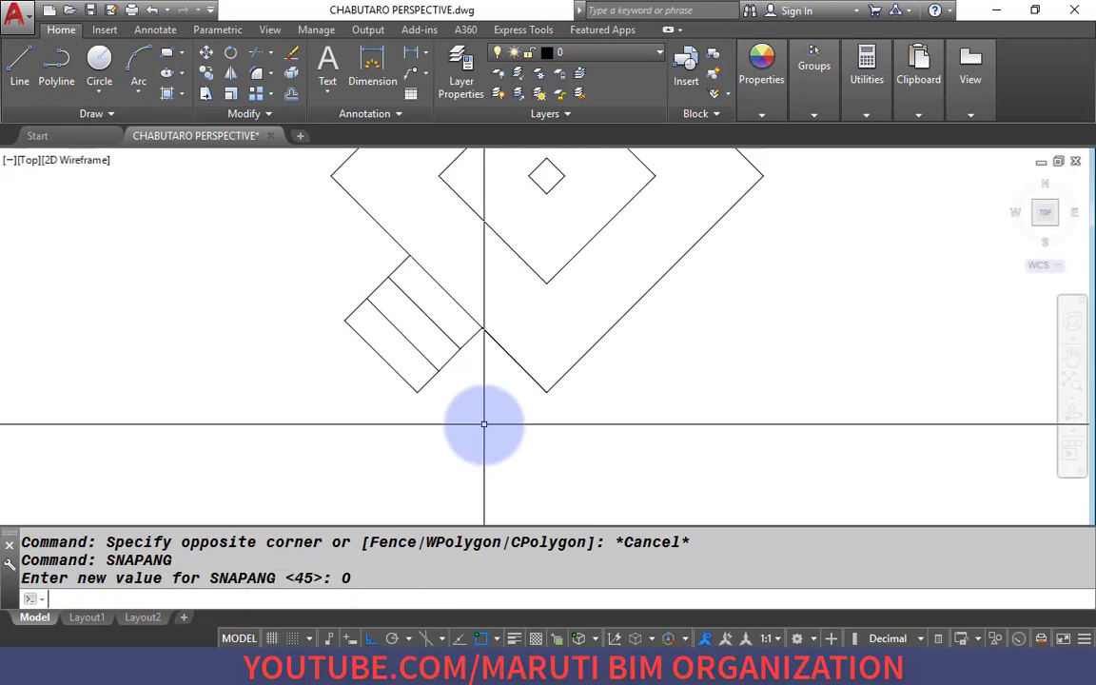
Mirror the stairs about a vertical axis through the outer square's bottom corner, keeping the original.
click(307, 232)
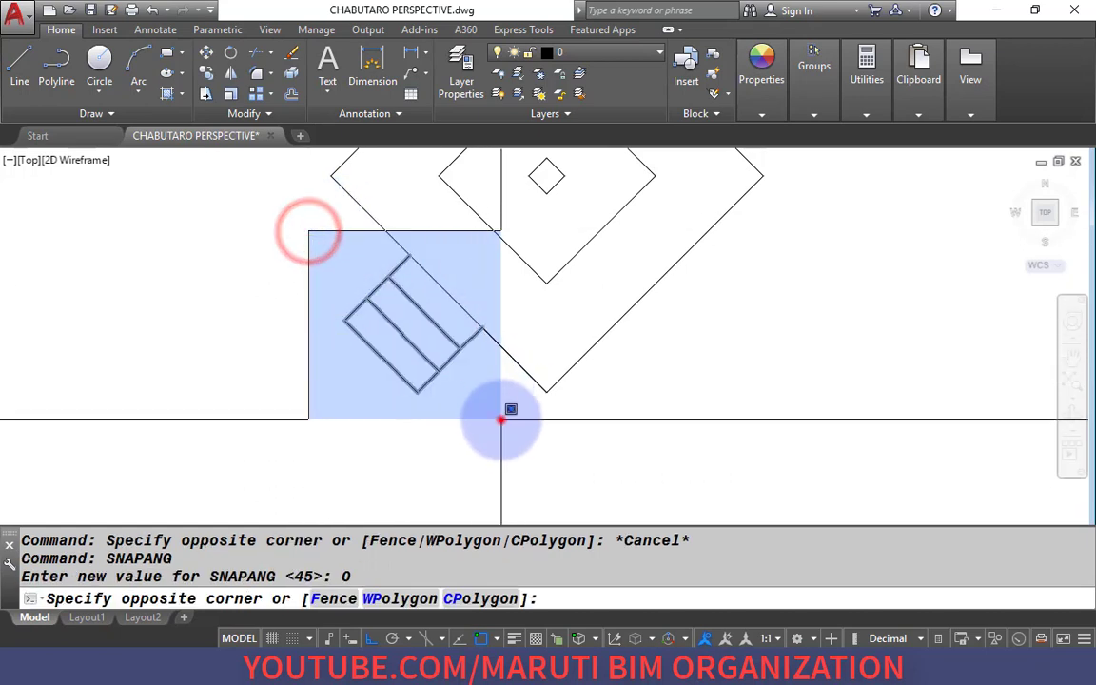
click(502, 401)
text(MI)
key(Return)
click(545, 395)
click(552, 435)
key(Return)
scroll(516, 372, down, 1)
Check the horizontal picture-plane line in the PDF plan and draw a long line rightward from the outer square's bottom corner.
key(alt+Tab)
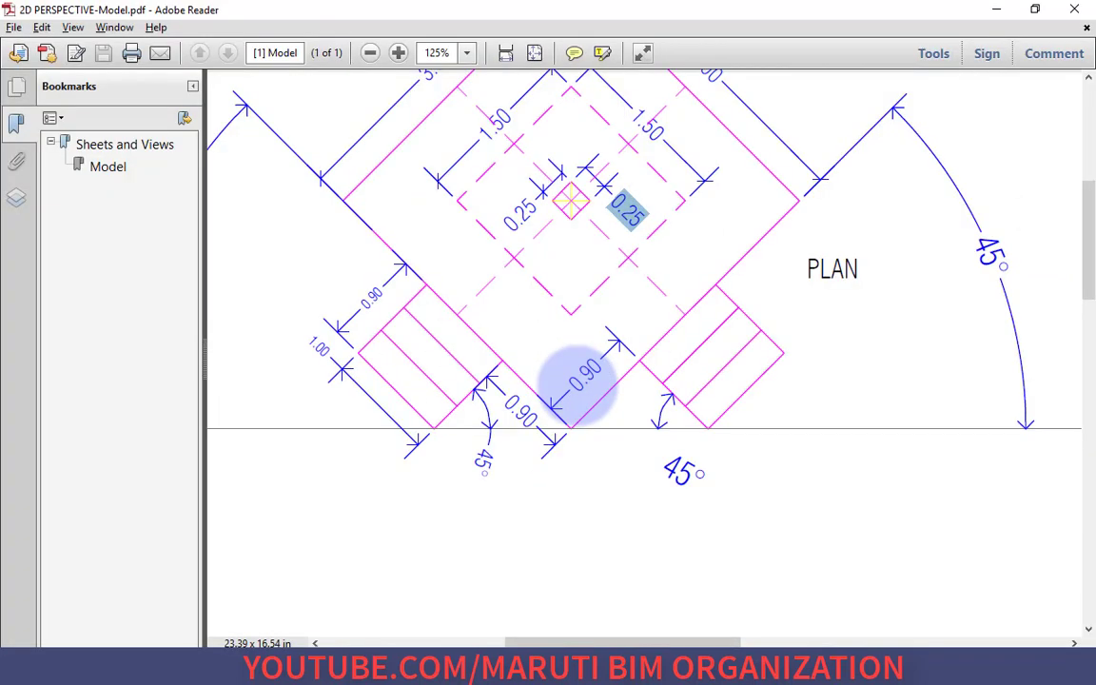
ctrl+scroll(510, 376, down, 2)
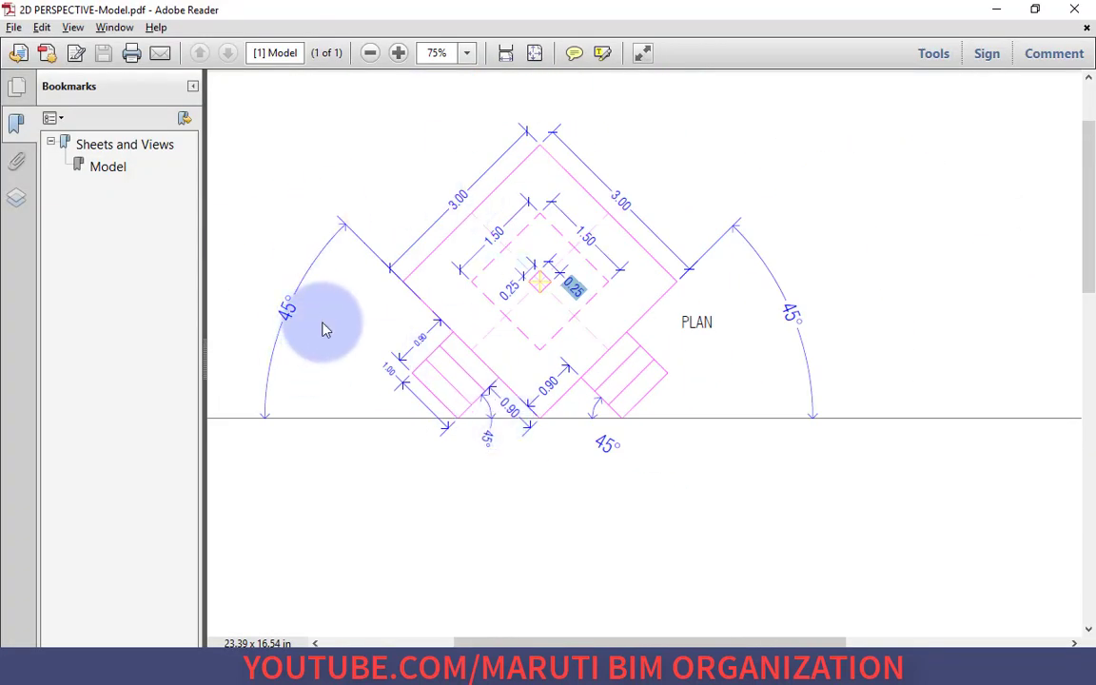
key(alt+Tab)
text(L)
key(Return)
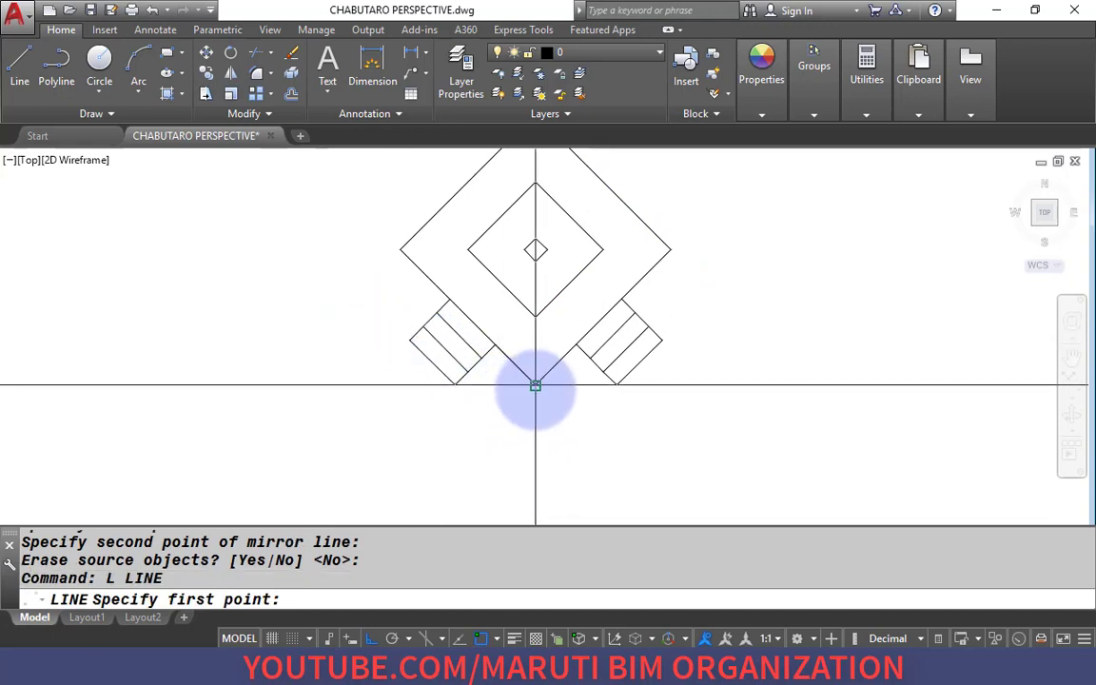
click(535, 386)
scroll(591, 405, down, 2)
click(816, 411)
key(Return)
Stretch the horizontal line's start point from the square's corner well past the plan's left side.
click(792, 411)
click(744, 360)
click(745, 361)
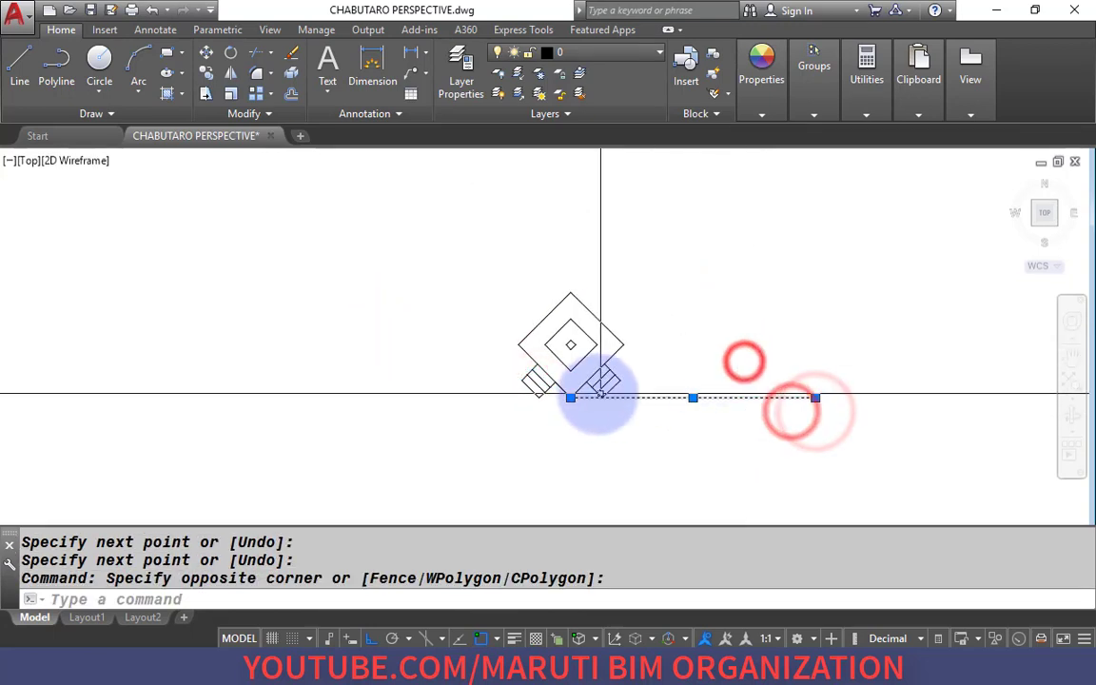
click(570, 394)
click(264, 419)
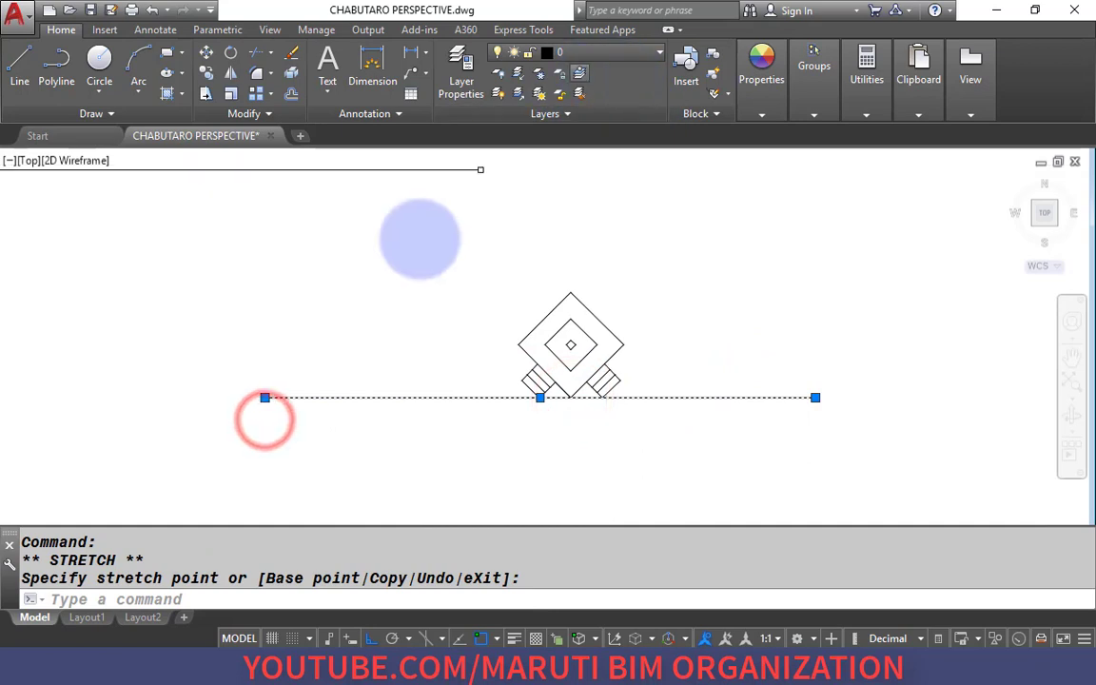
Open the horizontal line's properties and set its color to Magenta.
key(ctrl+1)
click(226, 224)
click(227, 224)
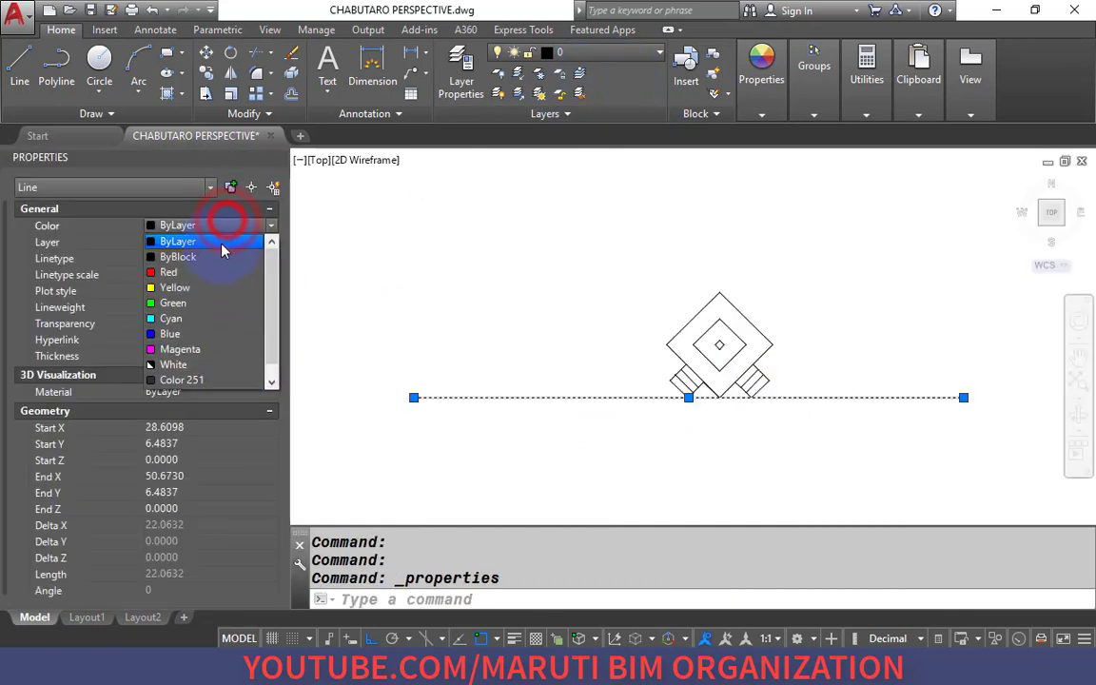
click(224, 349)
scroll(558, 391, up, 4)
key(Escape)
Examine the outer square's lower-left edge beside the stairs for overlapping line segments.
scroll(618, 335, up, 3)
click(507, 356)
text(e)
key(BackSpace)
key(Escape)
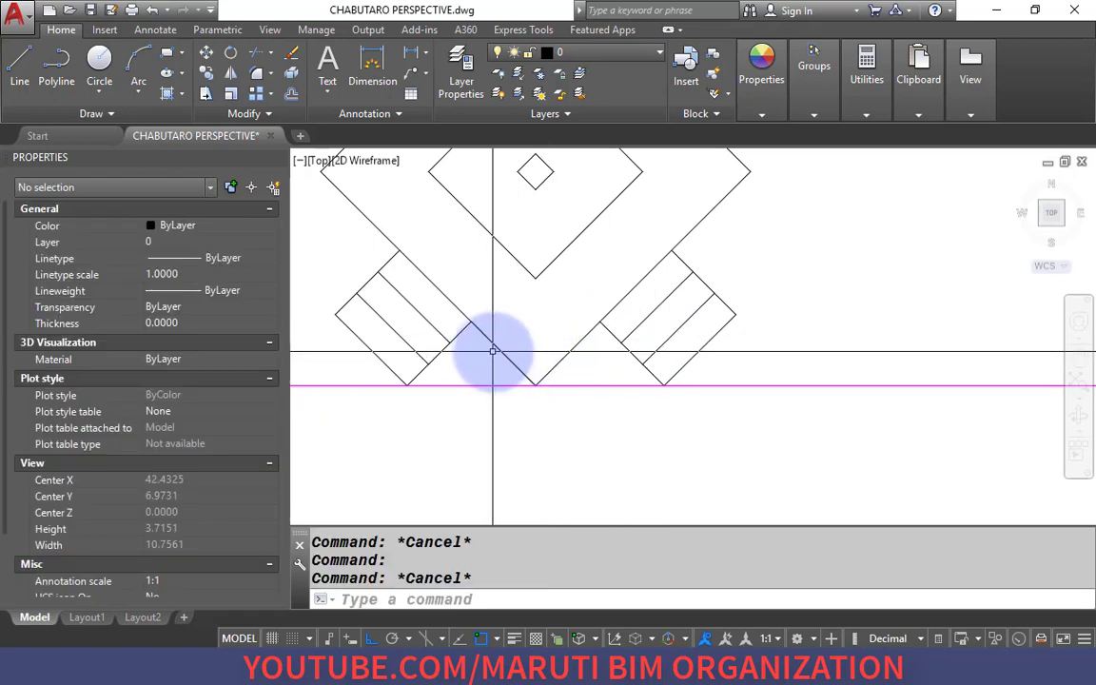
click(495, 350)
scroll(604, 344, down, 2)
middle_drag(501, 350, 728, 468)
key(Escape)
key(Escape)
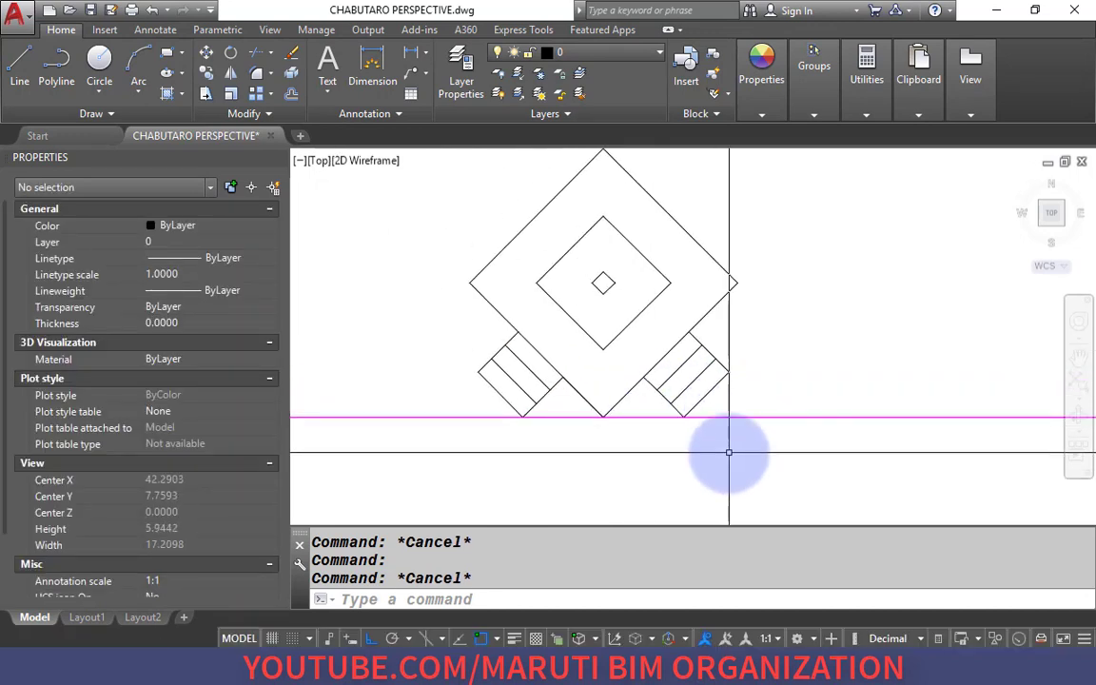
Run Overkill on all objects, enabling the options to ignore polyline segment widths and not break polylines.
text(OV)
key(Return)
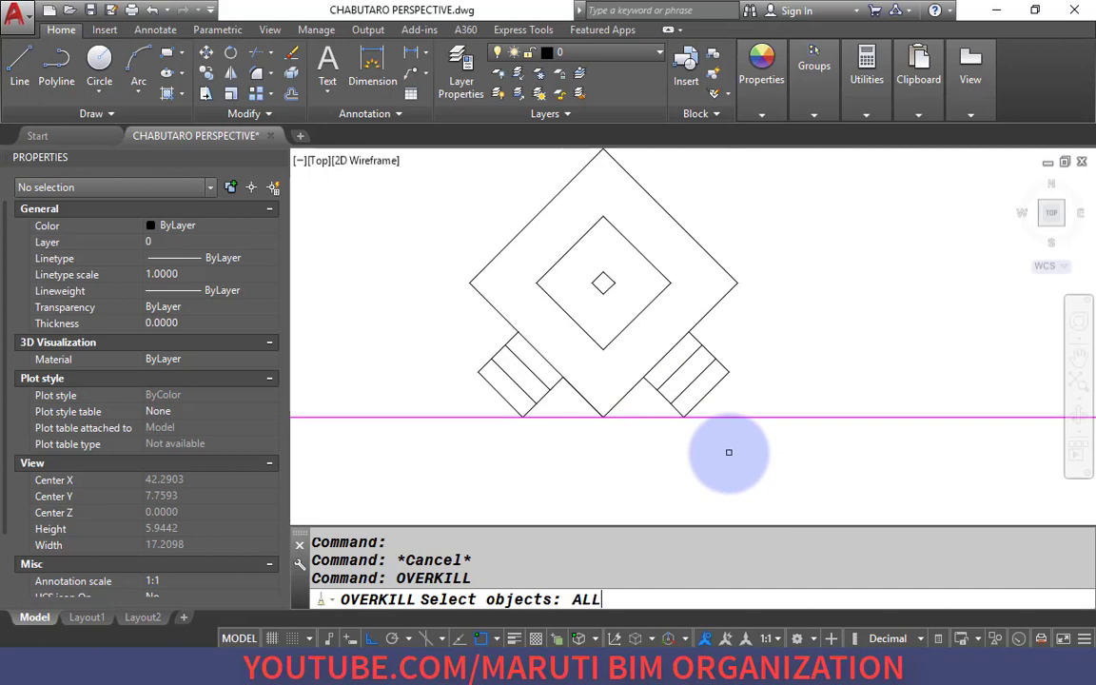
text(ALL)
key(Return)
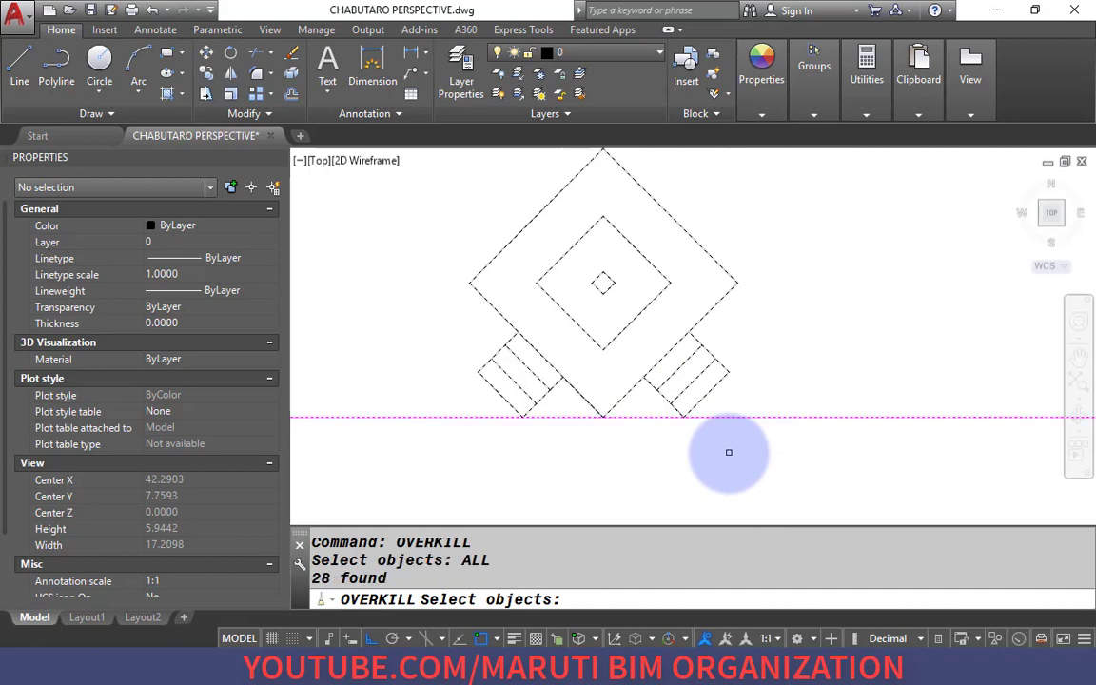
key(Return)
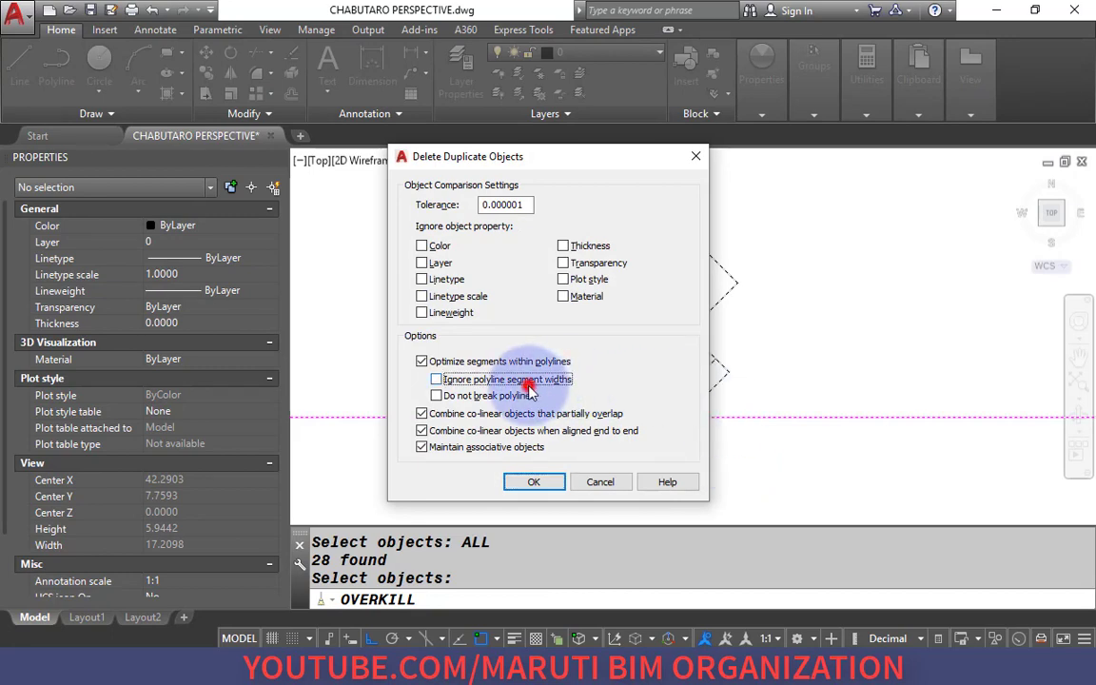
click(528, 383)
click(513, 395)
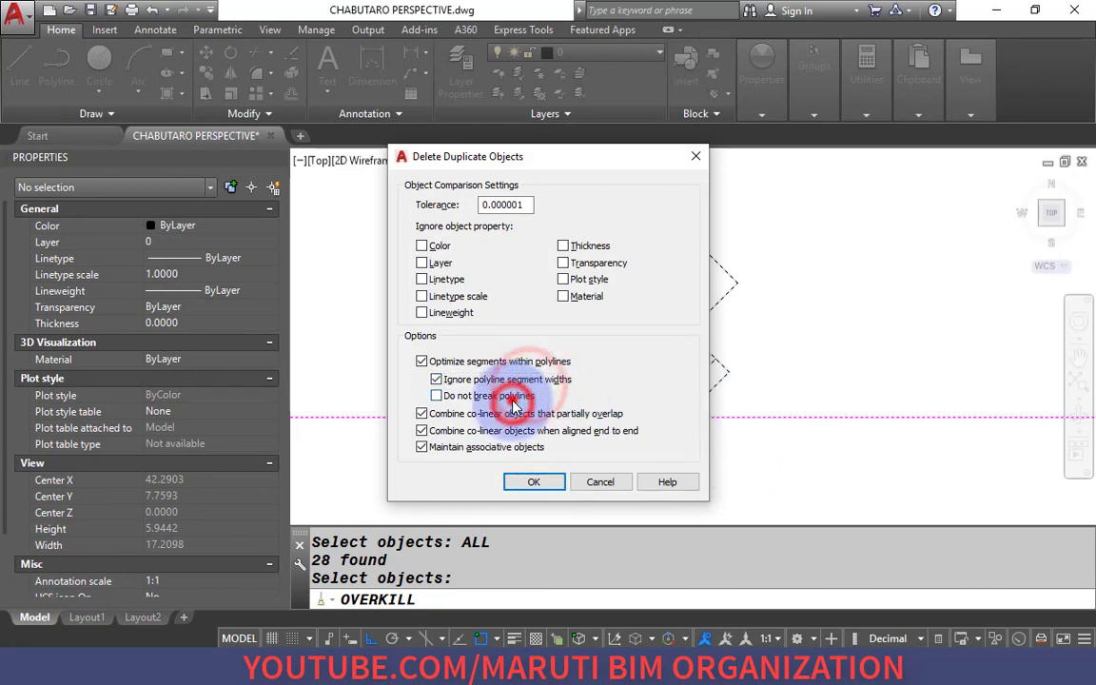
Ignore all listed object properties, from color and layer to plot style and material, and delete the duplicate objects.
click(576, 283)
click(572, 259)
click(575, 246)
click(566, 258)
click(563, 263)
click(563, 295)
click(422, 245)
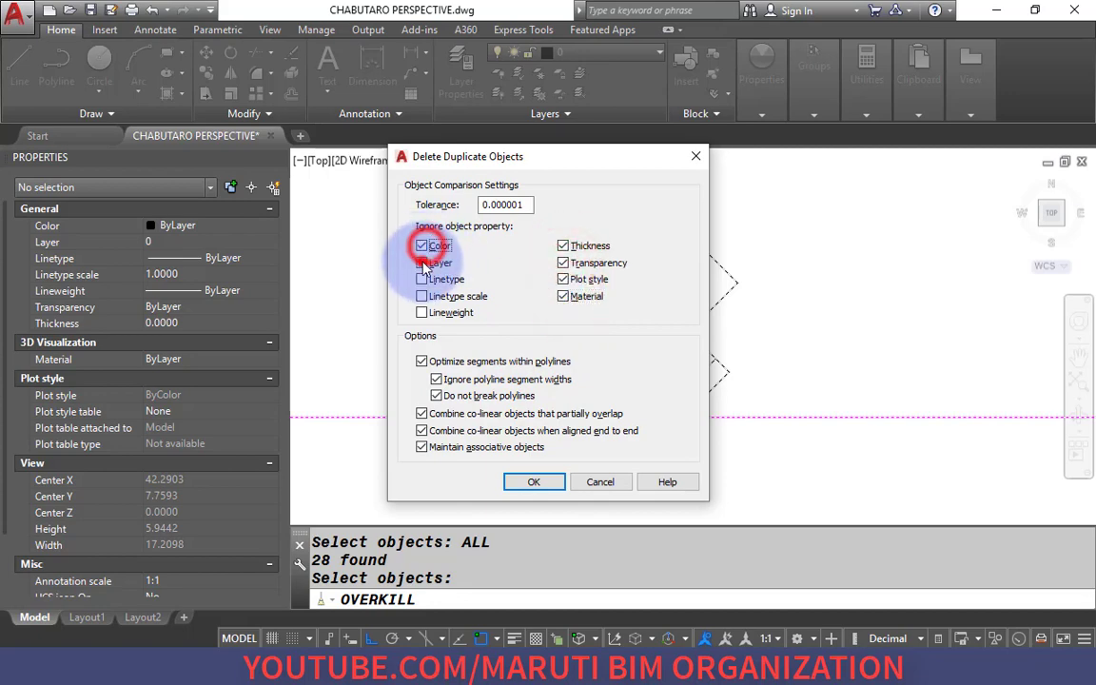
click(421, 263)
click(421, 279)
click(421, 296)
click(422, 312)
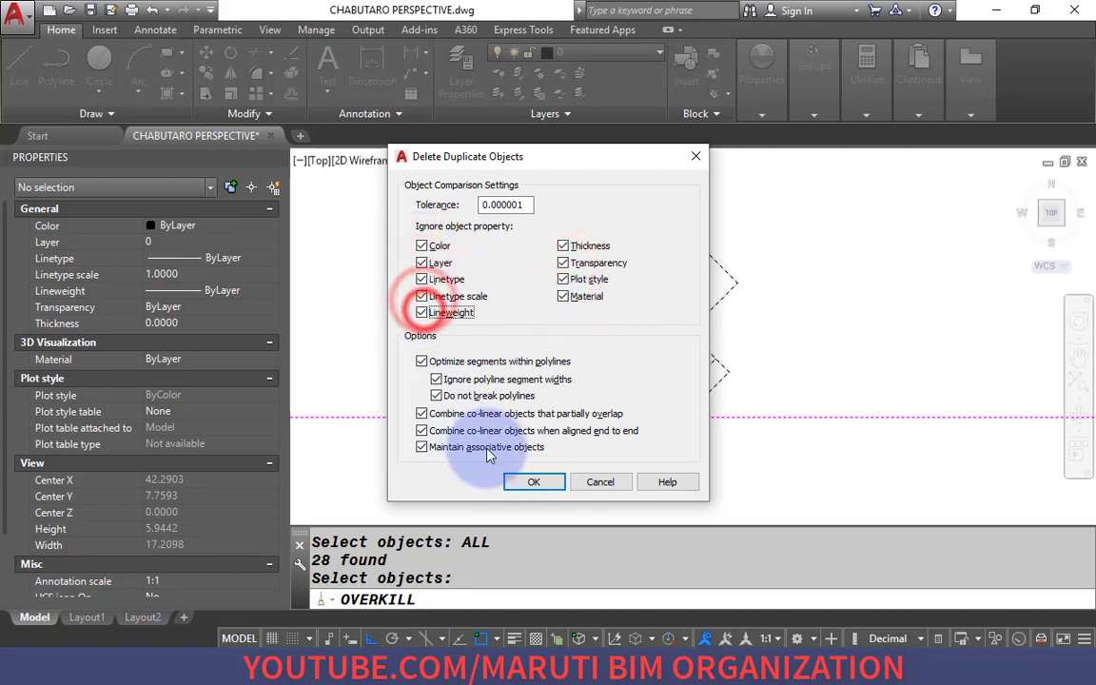
click(537, 483)
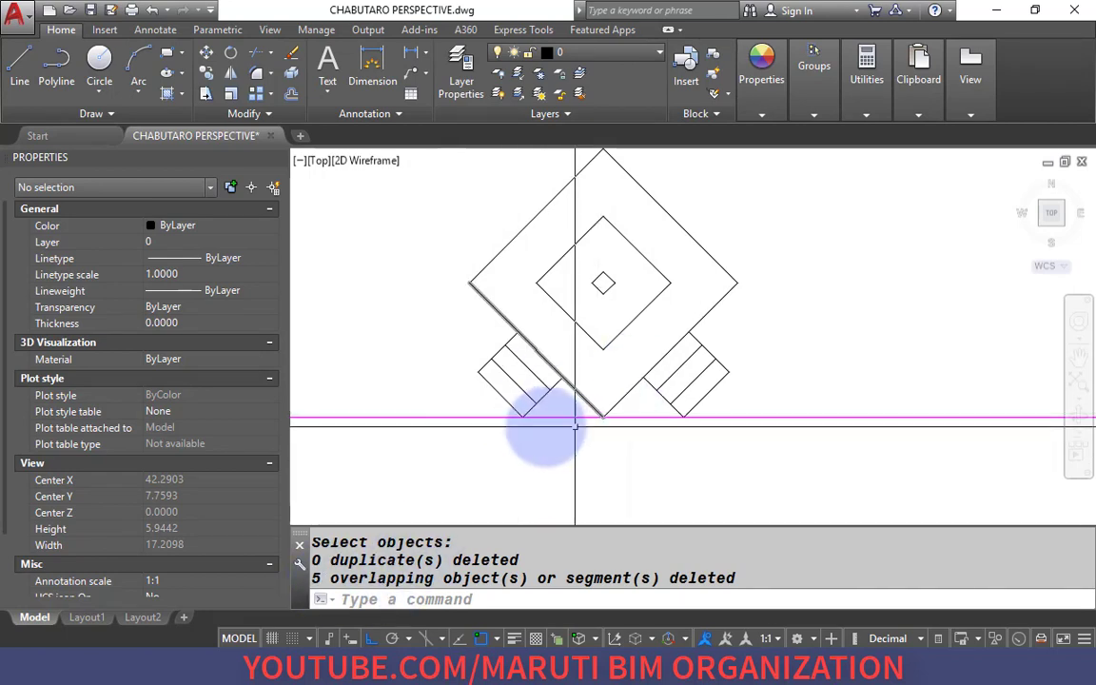
Examine the cleaned-up plan and look up the elevation's dimensions in the PDF.
scroll(544, 392, up, 3)
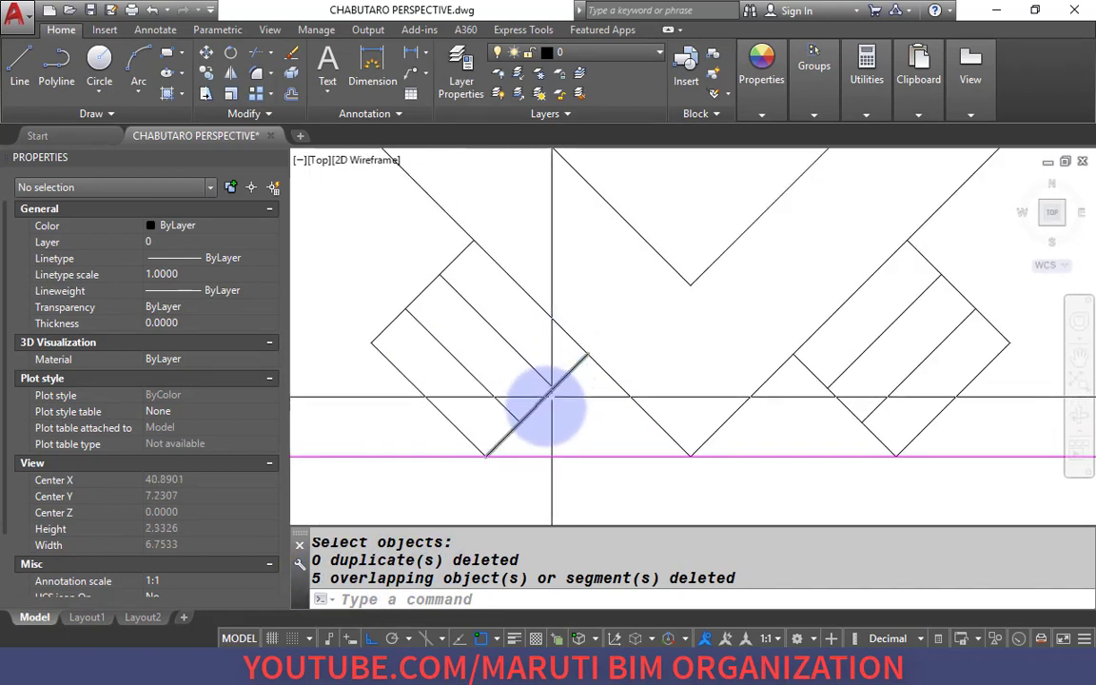
scroll(585, 378, down, 2)
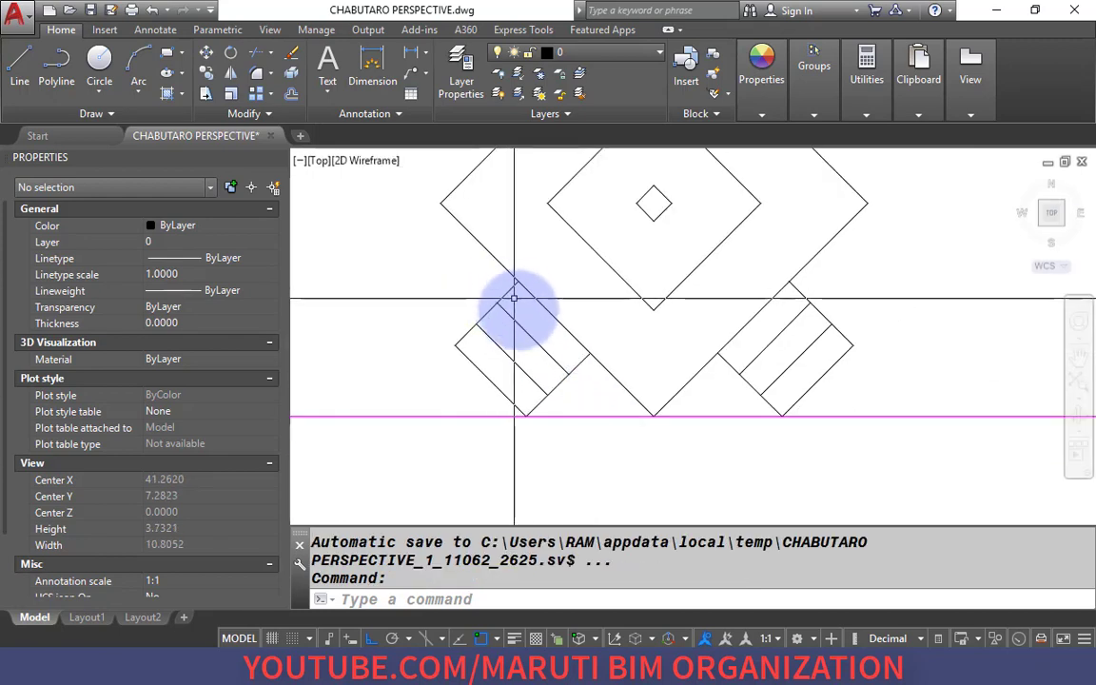
scroll(528, 337, down, 2)
scroll(553, 329, down, 2)
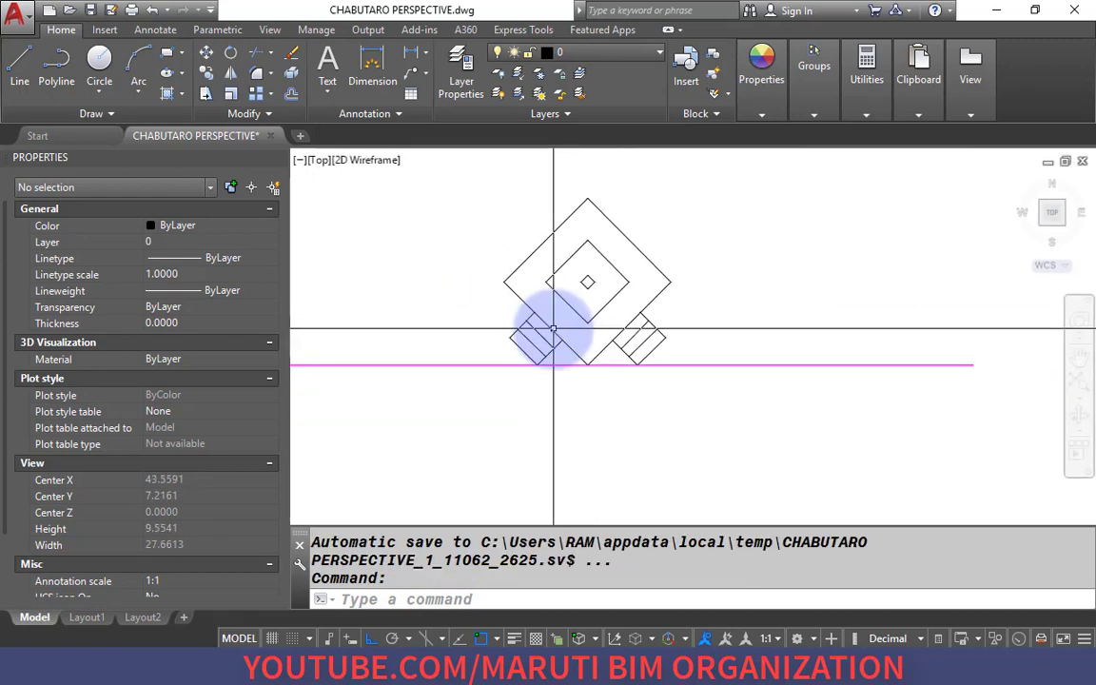
key(alt+Tab)
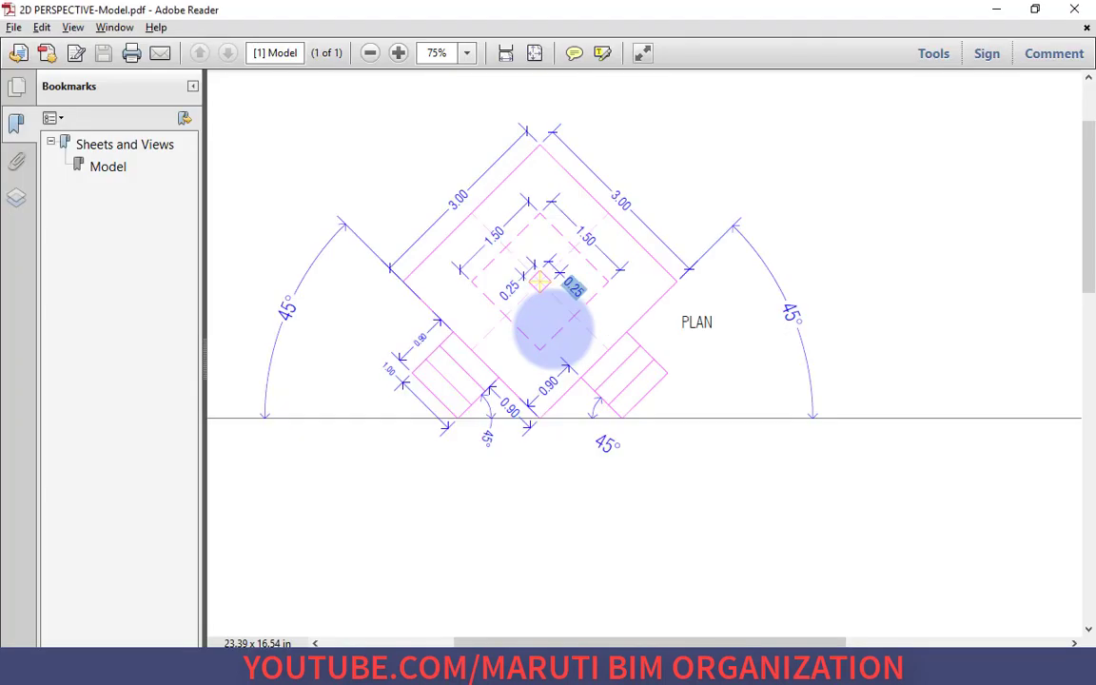
ctrl+scroll(501, 245, down, 3)
ctrl+scroll(795, 501, up, 3)
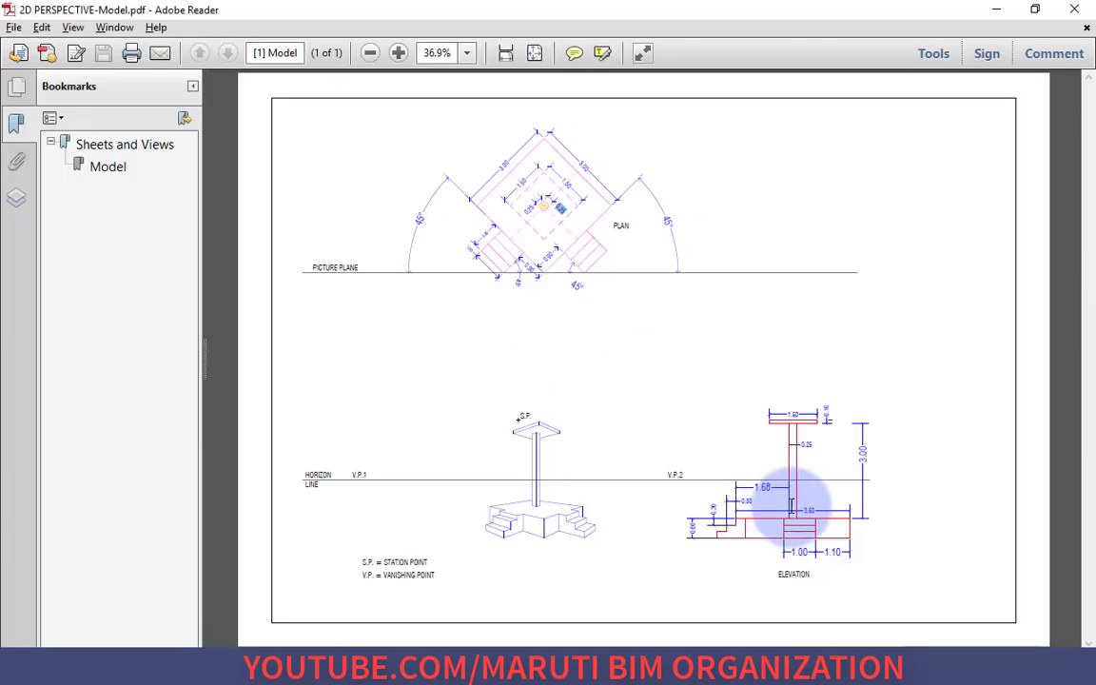
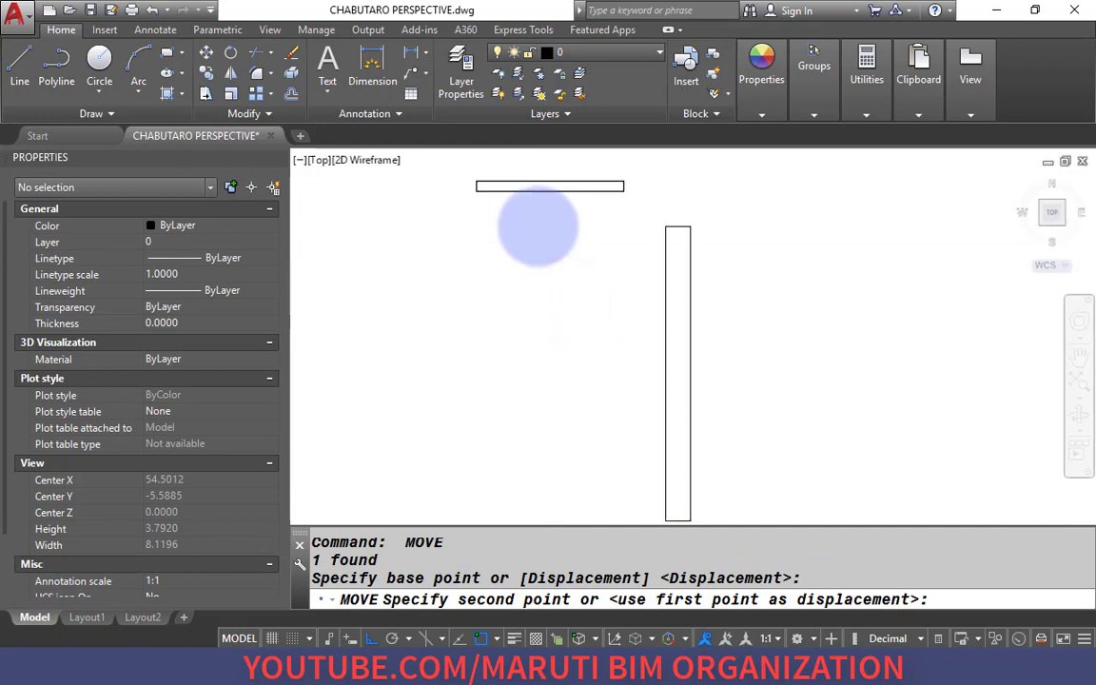
Move the column so its top centre meets the slab's underside centre, and check the base's dimensions in the PDF elevation.
click(564, 173)
scroll(599, 265, down, 2)
key(alt+Tab)
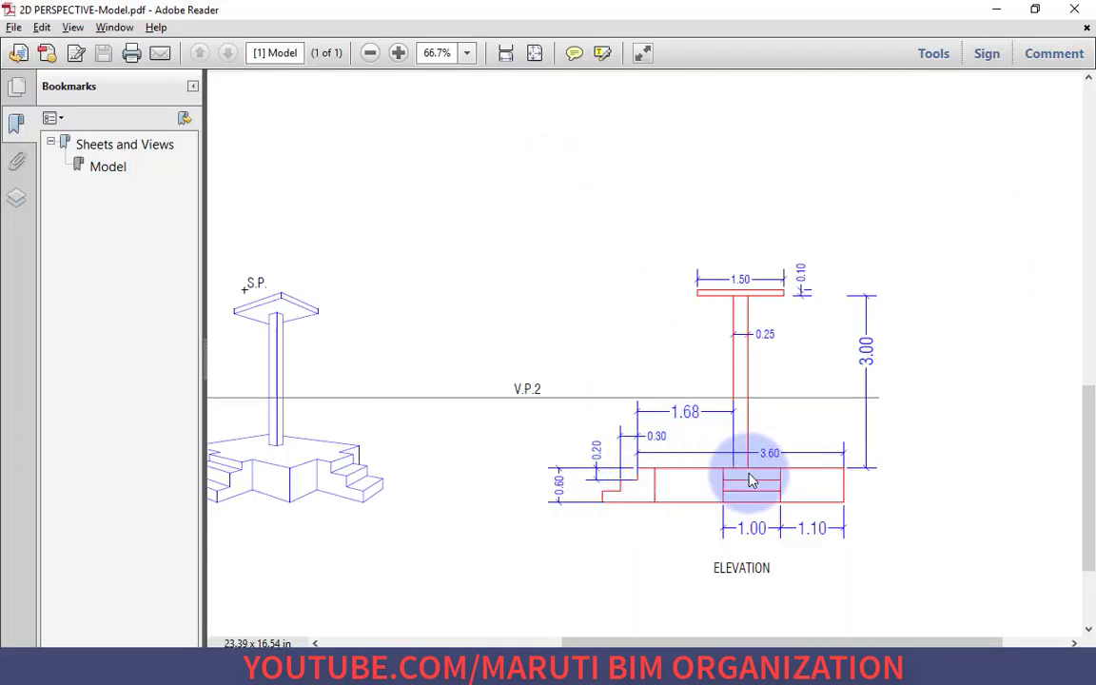
key(alt+Tab)
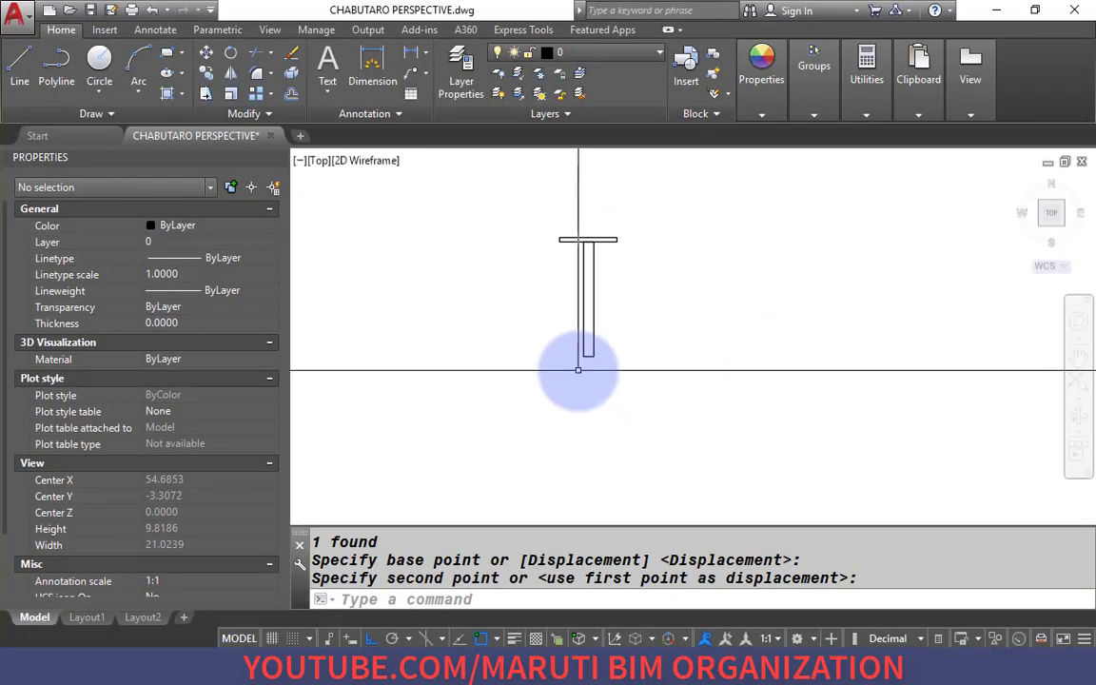
Draw a rectangle 3.6 units long and 0.2 units high below the column.
scroll(561, 386, up, 2)
text(REC)
key(Return)
click(529, 403)
text(D)
key(Return)
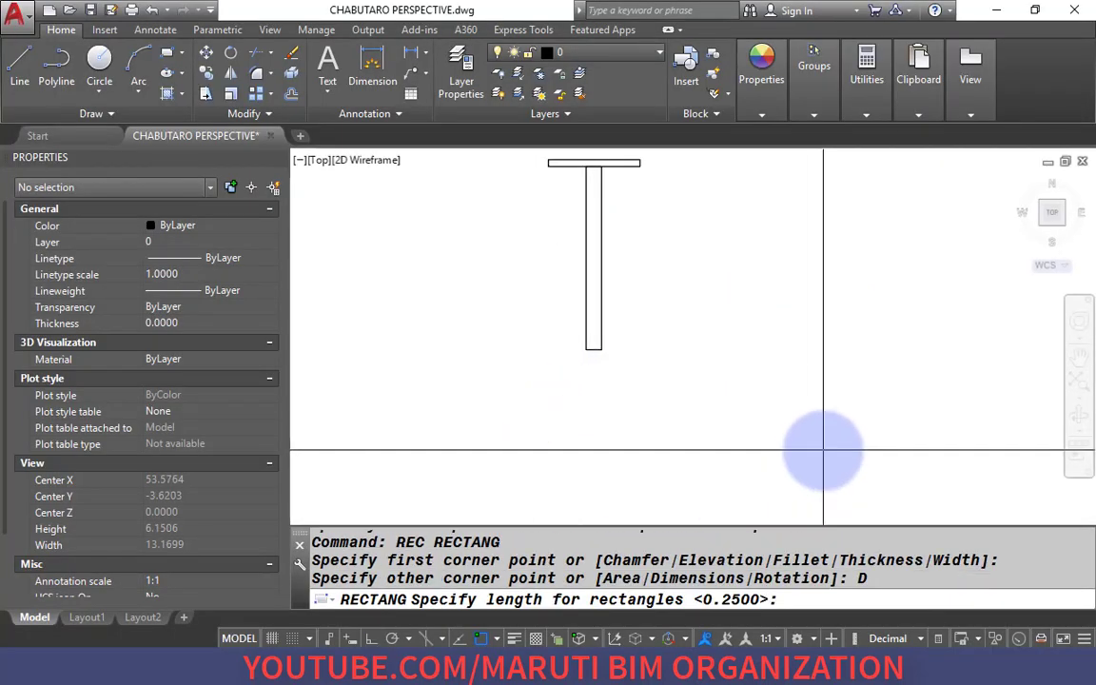
text(3.6)
key(Return)
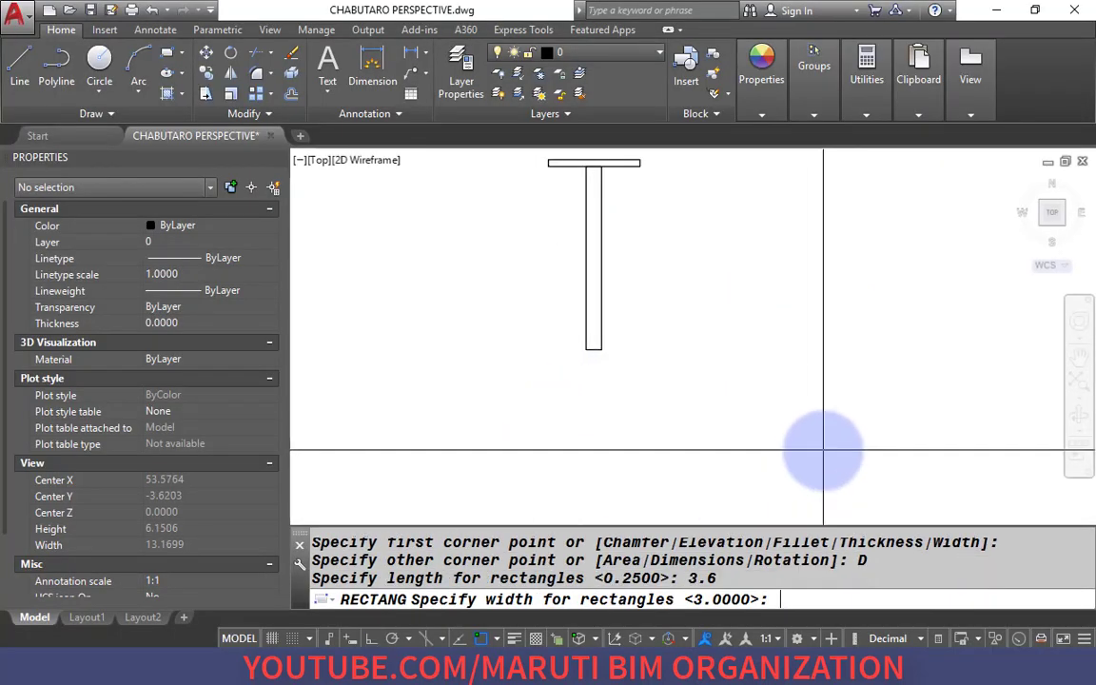
text(.2)
key(Return)
click(822, 448)
Move the 3.6-unit rectangle by its top midpoint to the midpoint of the column's bottom edge.
click(743, 433)
click(650, 367)
text(M)
key(Return)
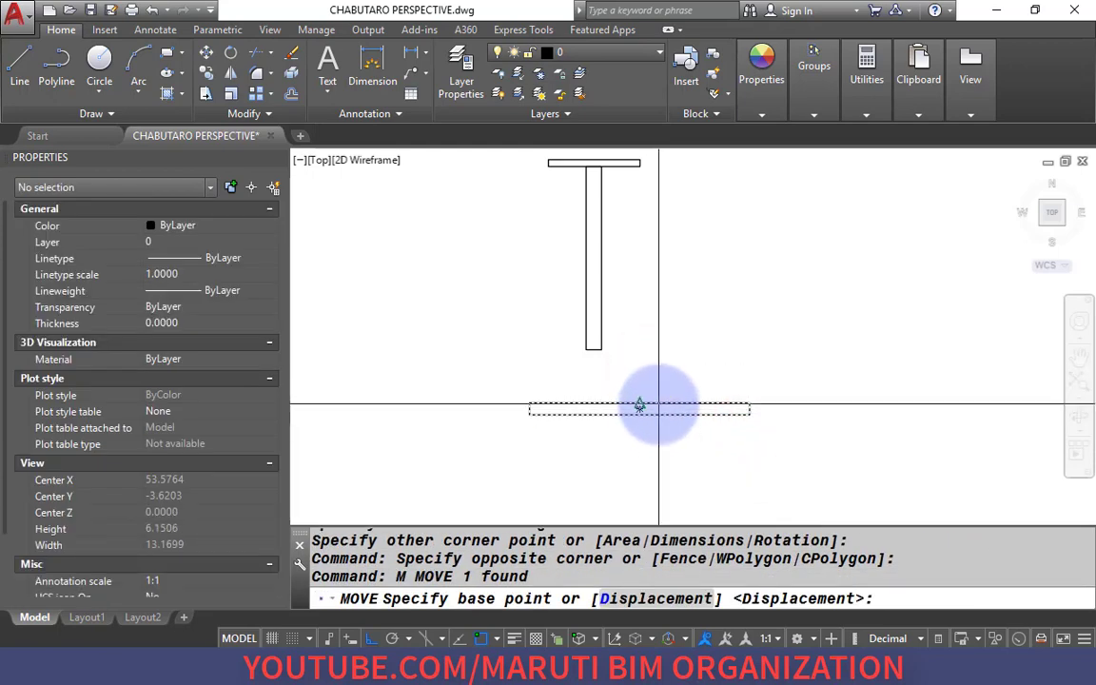
click(640, 405)
scroll(609, 313, up, 6)
click(592, 287)
Check the steps in the PDF, draw two 0.3 by 0.2-unit steps from the base's lower-left corner and a bottom line past its right end.
scroll(633, 368, down, 3)
key(alt+Tab)
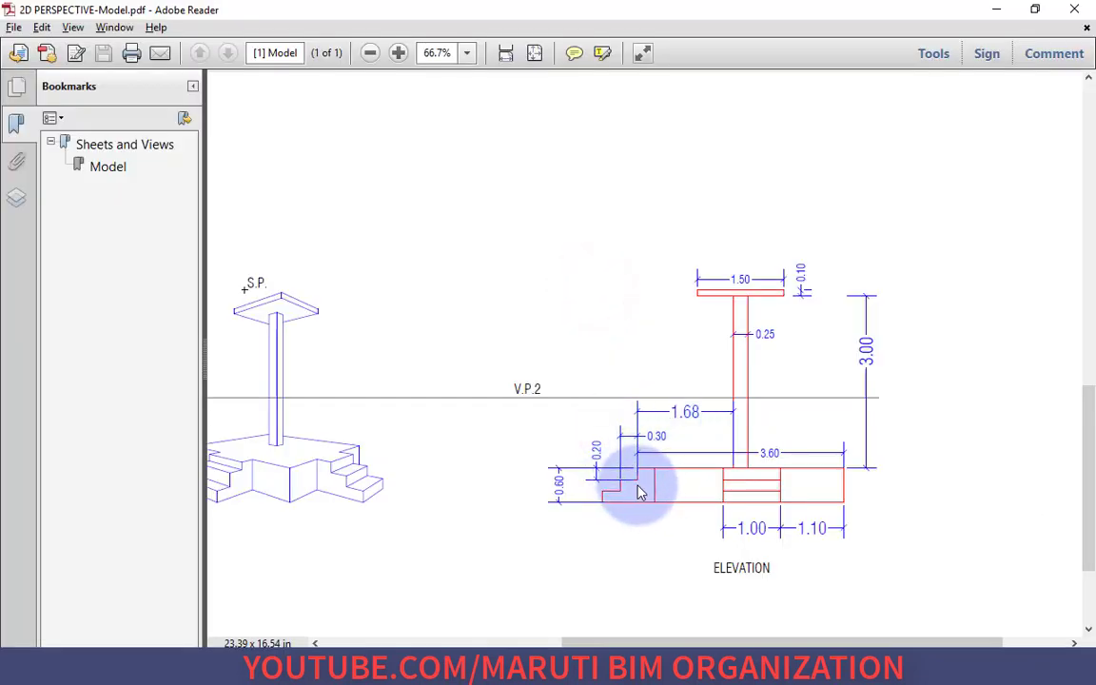
key(alt+Tab)
scroll(513, 418, up, 2)
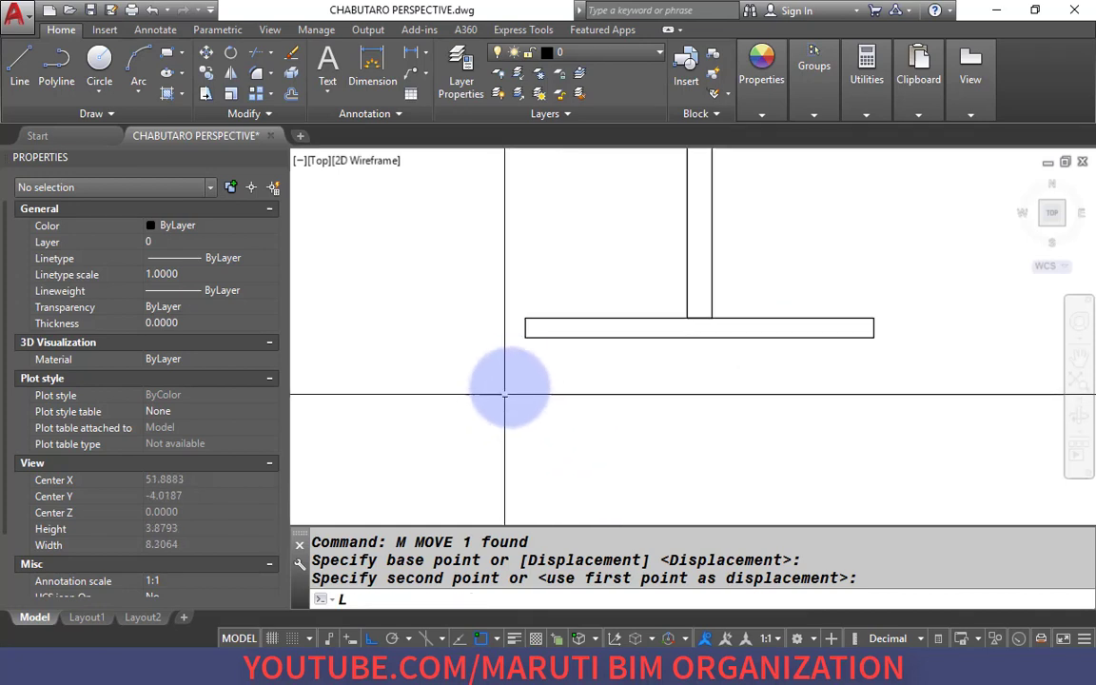
text(L)
key(Return)
click(523, 337)
text(.)
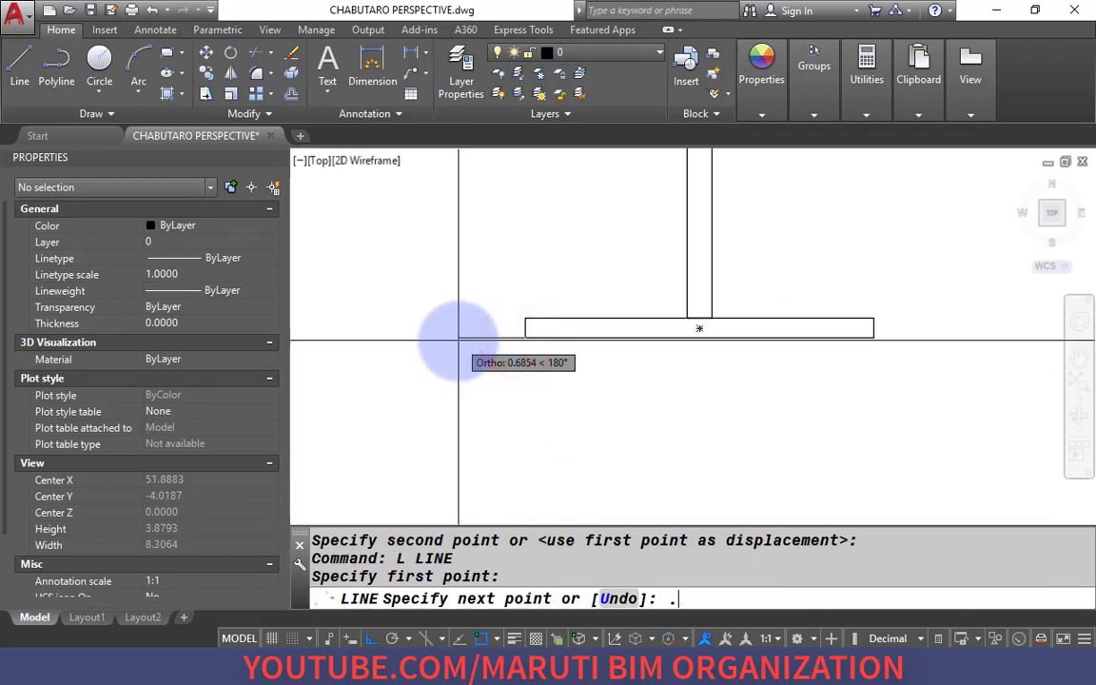
text(3)
key(Return)
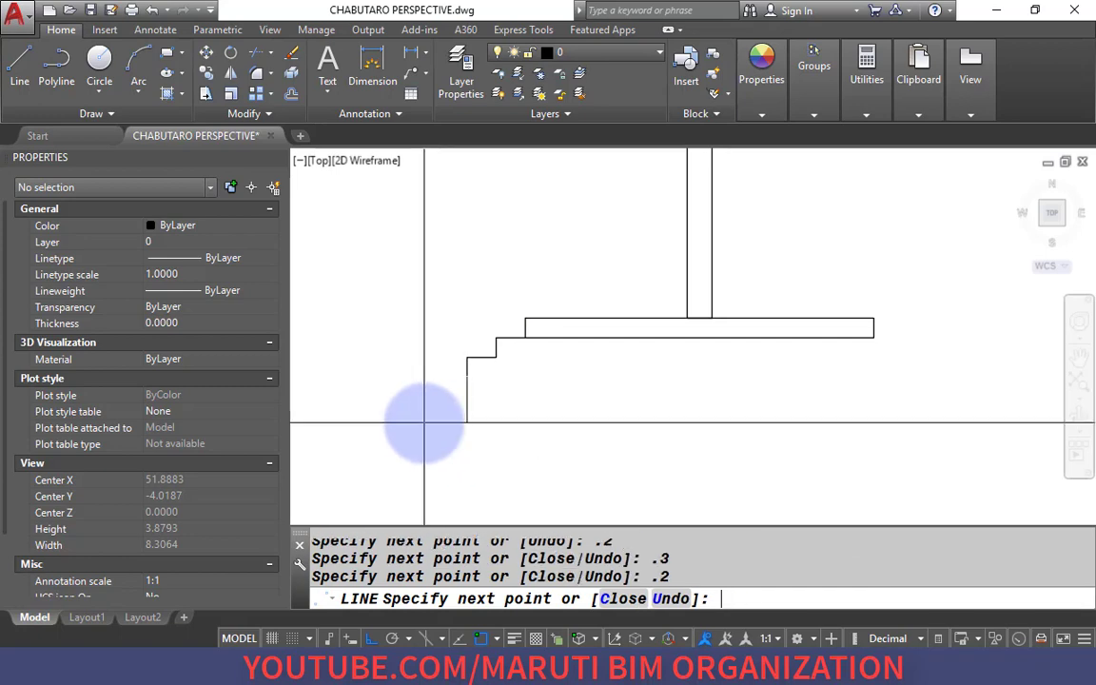
click(968, 376)
key(Return)
text(ex)
key(Return)
key(Escape)
Explode the base rectangle and extend its right side down to the bottom line.
click(859, 334)
text(x)
key(Return)
text(ex)
key(Return)
key(Return)
click(875, 329)
click(868, 329)
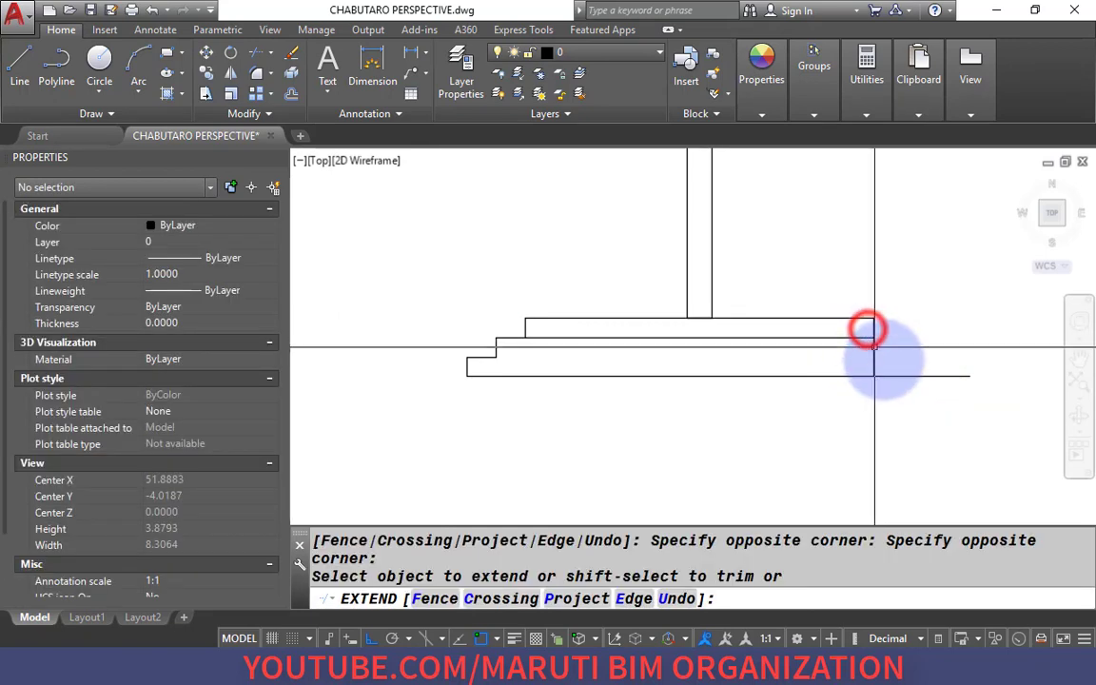
Trim off the part of the bottom line that projects past the base's right side.
key(Return)
text(tr)
key(Return)
key(Return)
click(892, 372)
click(884, 387)
key(Return)
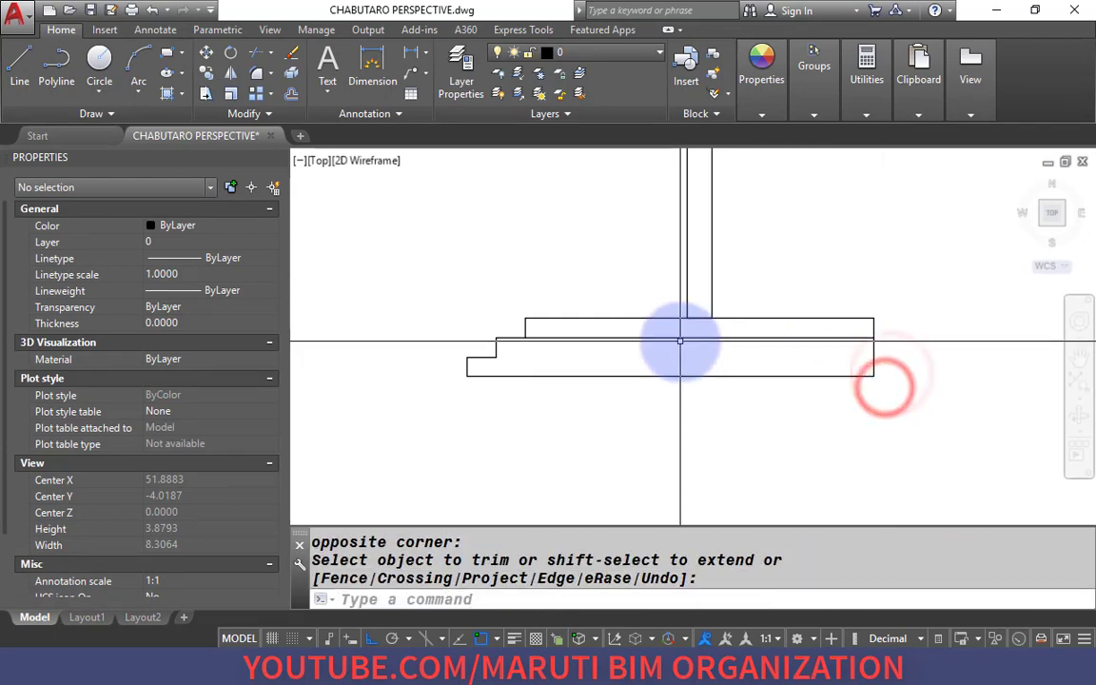
Copy the base's upper dividing line from the upper step's corner down to the lower step's corner.
click(666, 333)
click(659, 348)
text(co)
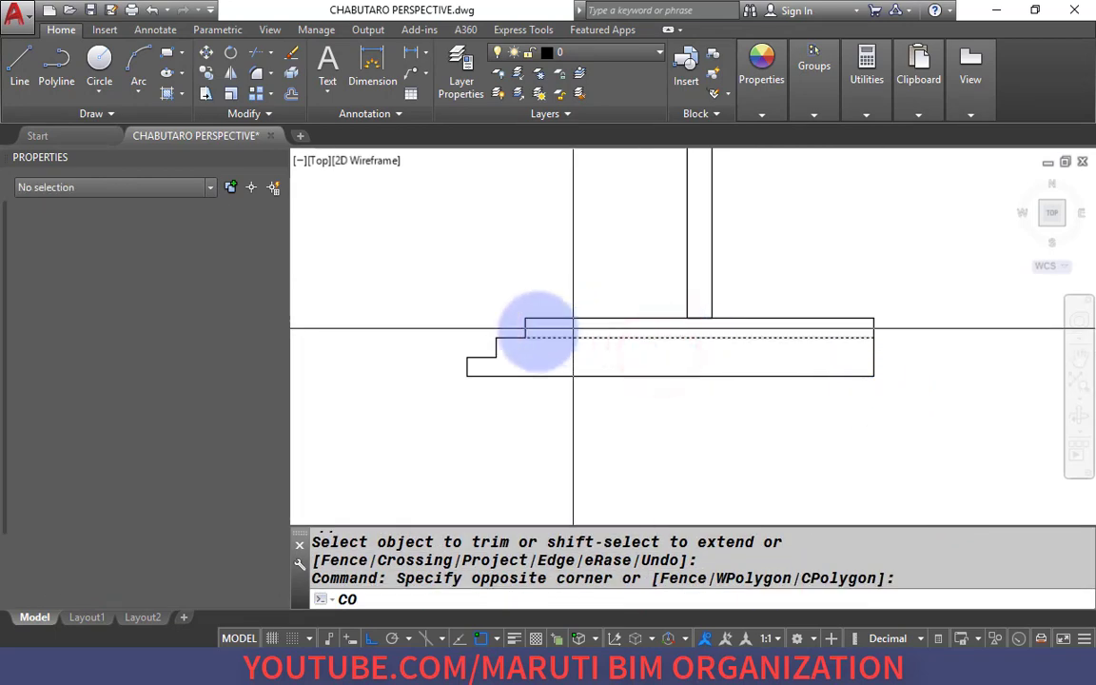
key(Return)
click(524, 337)
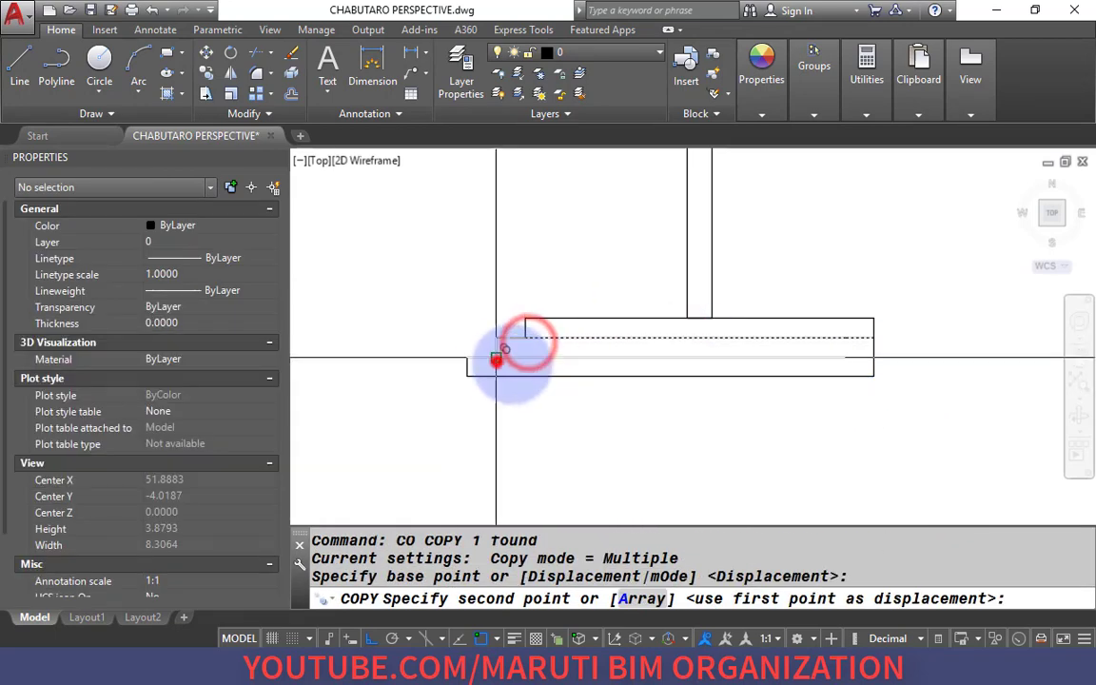
click(495, 358)
key(Return)
Extend the copied dividing line to the base's right side.
text(ex)
key(Return)
key(Return)
click(829, 358)
key(Return)
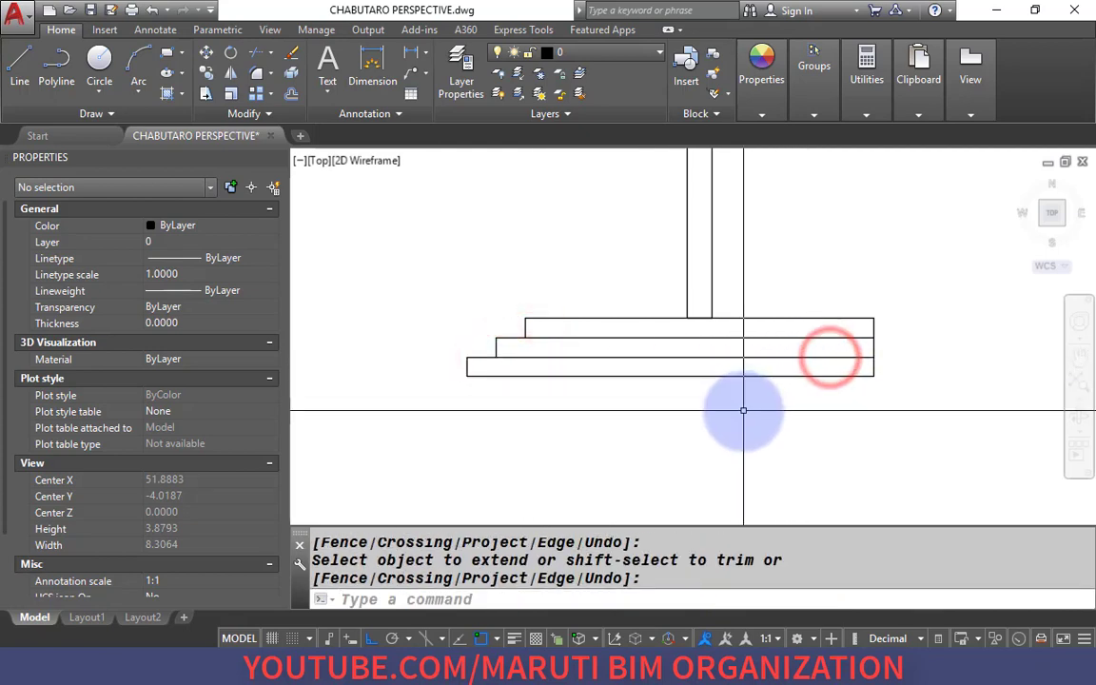
Check the base dimensions in the PDF and offset the base's right side outward by 1.1 units.
key(alt+Tab)
ctrl+scroll(824, 530, up, 3)
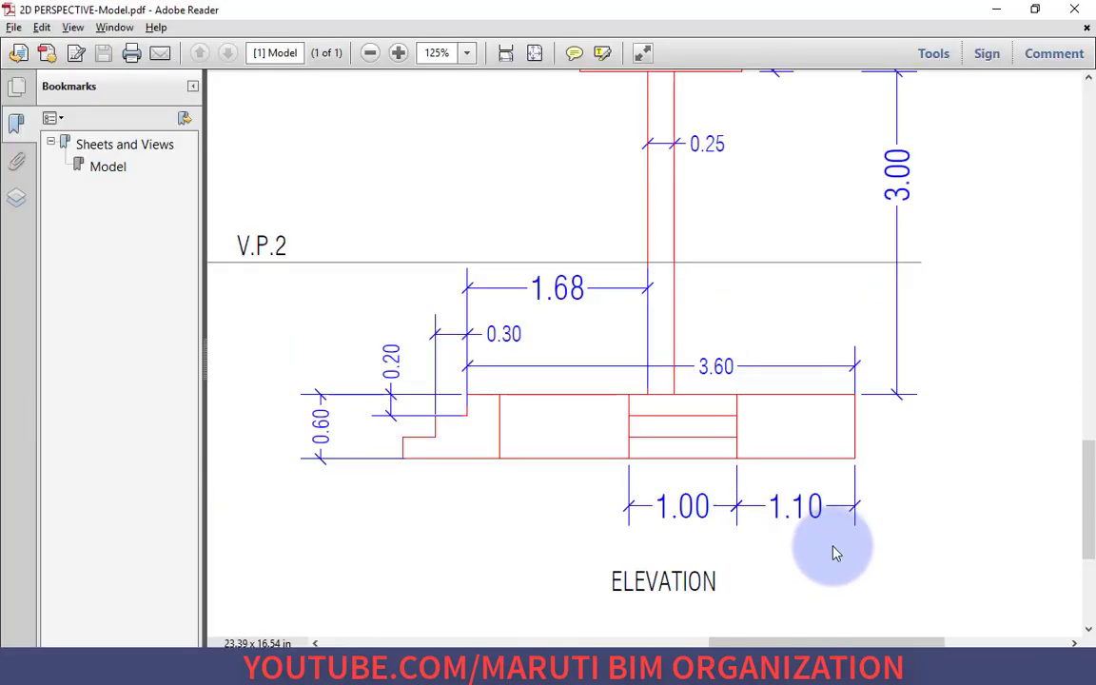
key(alt+Tab)
text(O)
key(Return)
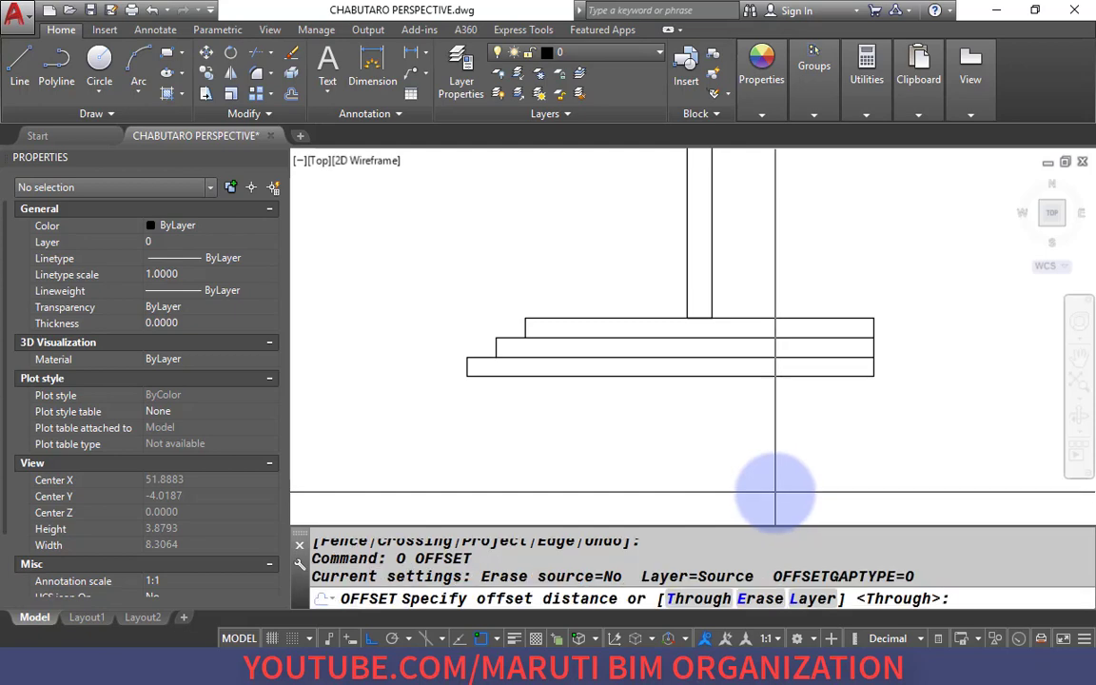
text(1.1)
key(Return)
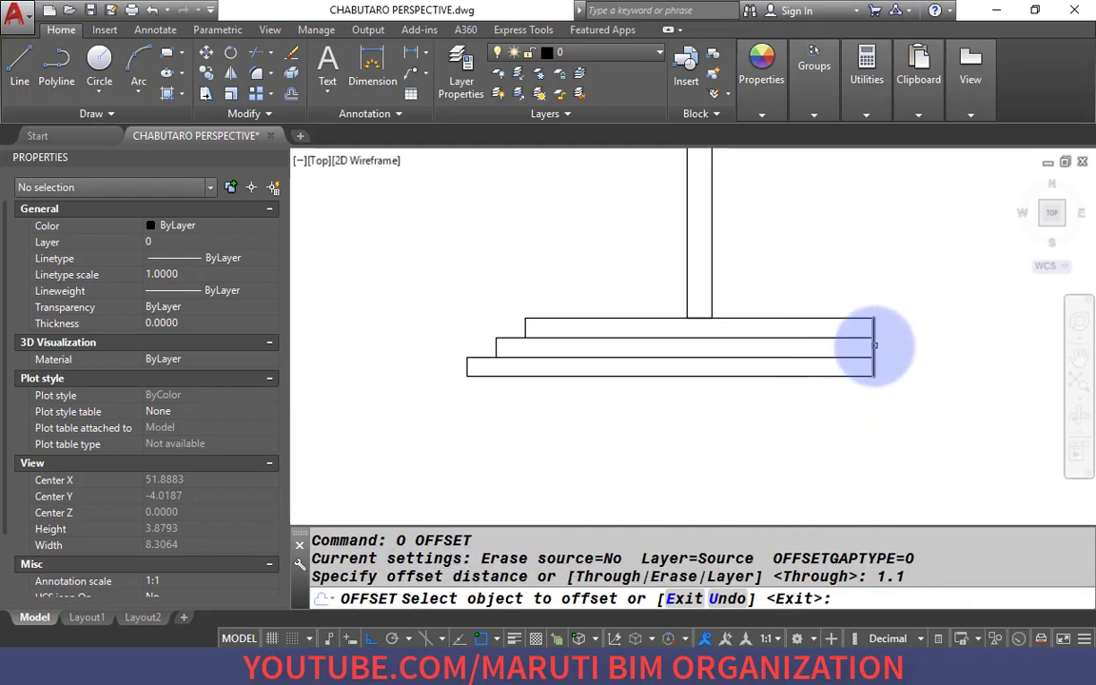
click(874, 346)
click(816, 357)
key(Return)
Offset the base's right side inward by 1.1 units.
key(Return)
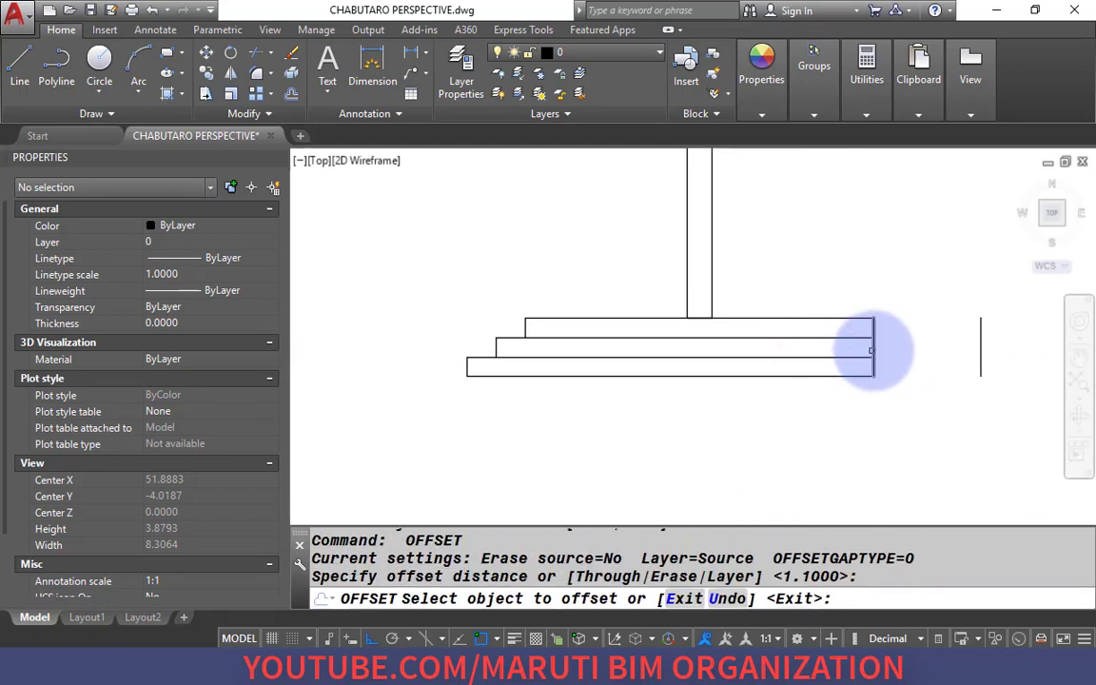
click(873, 346)
scroll(766, 344, up, 4)
click(765, 344)
key(Return)
Offset the inner vertical line 1 unit to the left to mark the front steps' width.
key(Return)
text(1)
key(Return)
click(657, 345)
click(561, 345)
key(Return)
Erase the stray vertical line to the right of the base.
scroll(561, 345, down, 3)
click(878, 408)
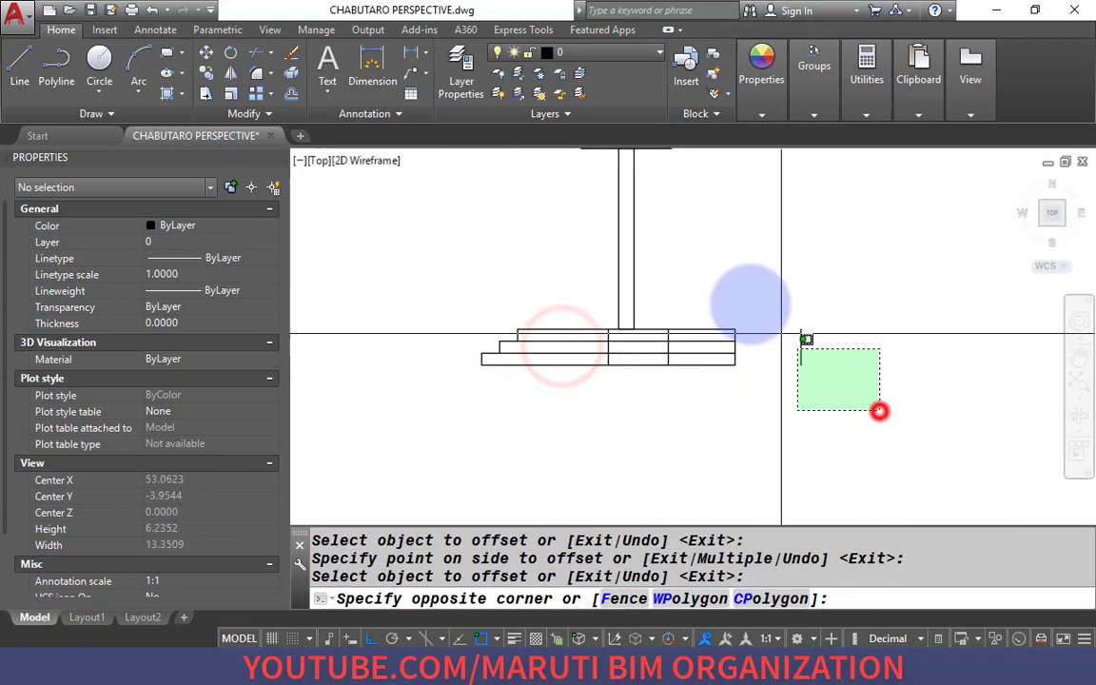
scroll(877, 408, down, 1)
click(728, 286)
key(Escape)
click(870, 408)
click(796, 301)
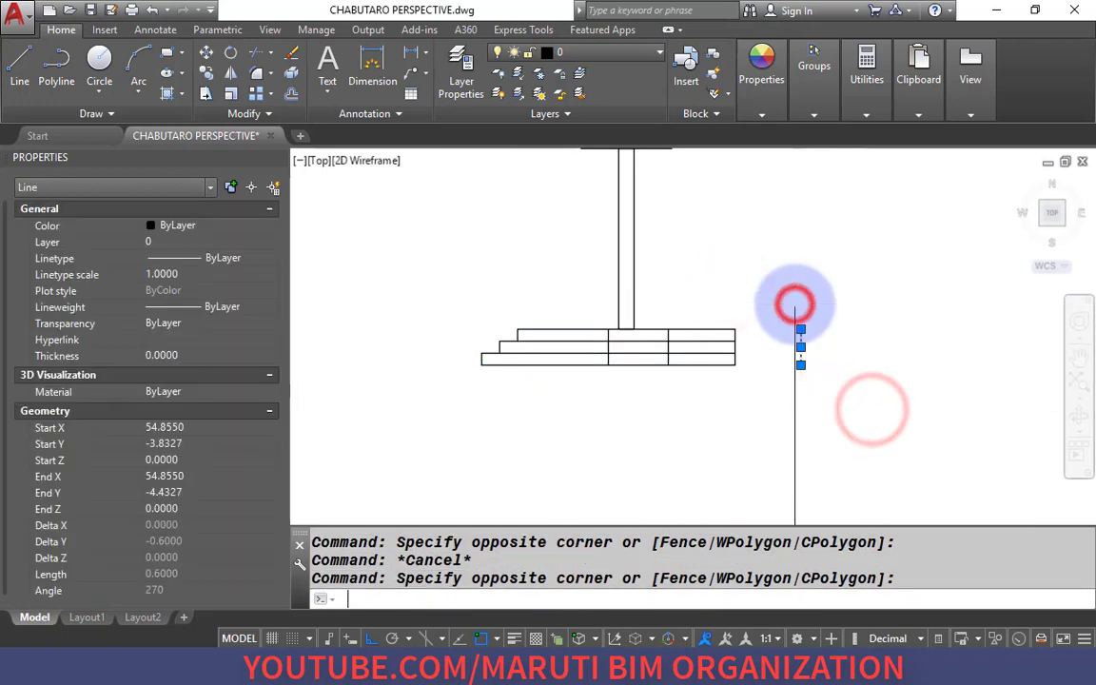
key(alt+Tab)
key(alt+Tab)
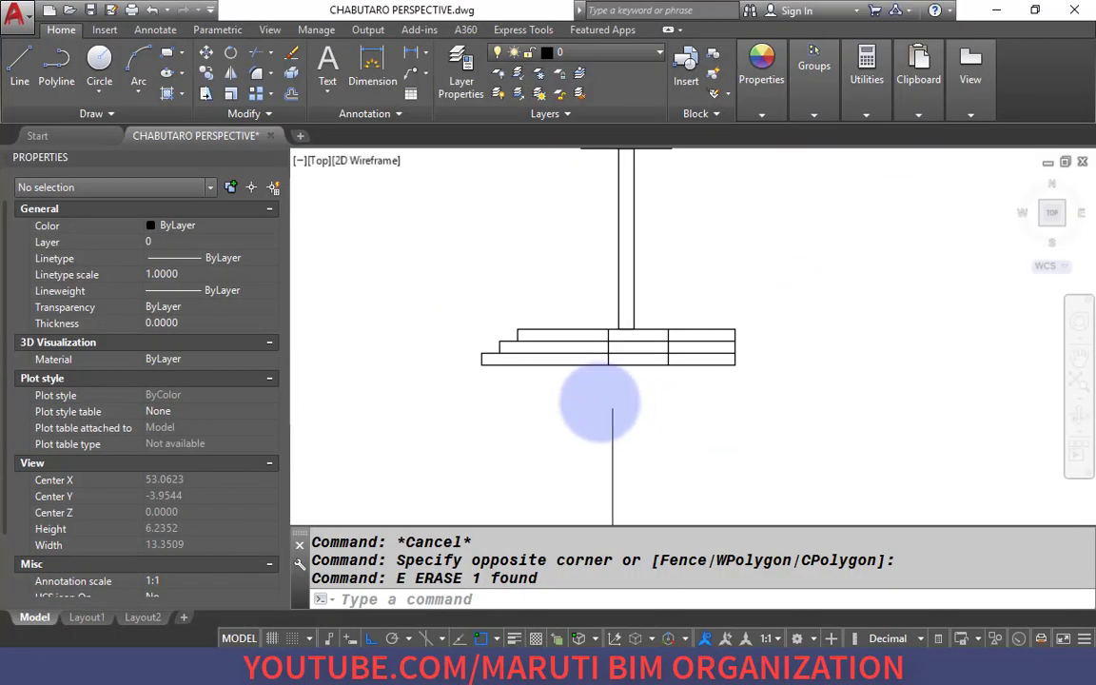
Check the PDF, then draw a line from the base's top-left corner 0.3 units right and down to the bottom edge.
scroll(631, 411, up, 2)
key(alt+Tab)
key(alt+Tab)
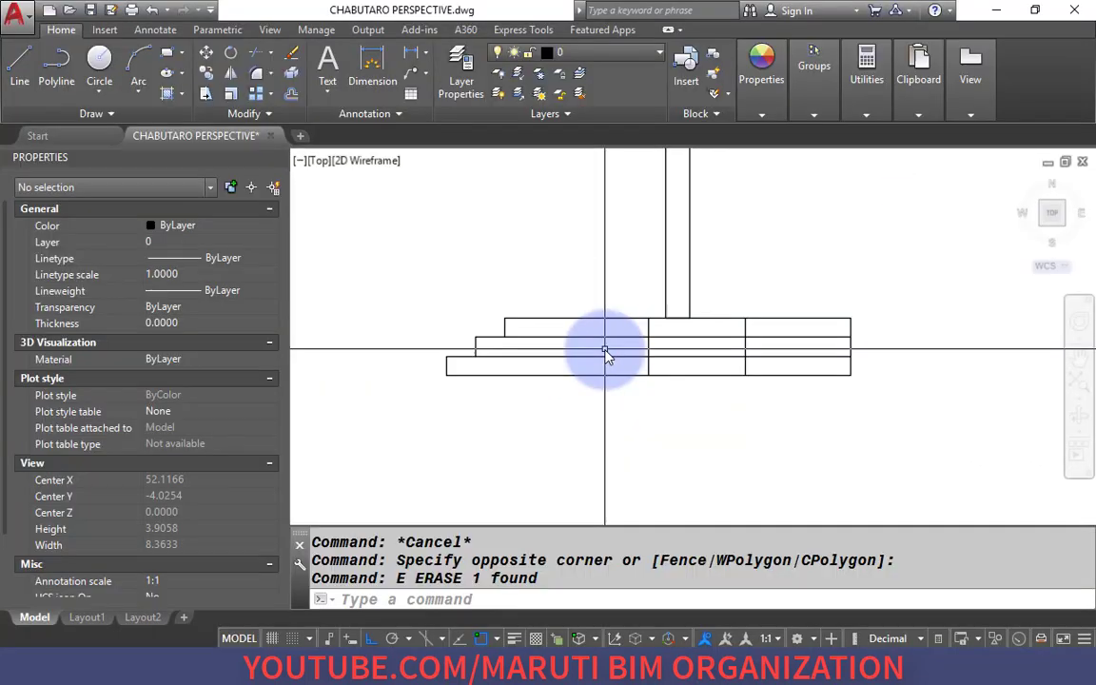
key(alt+Tab)
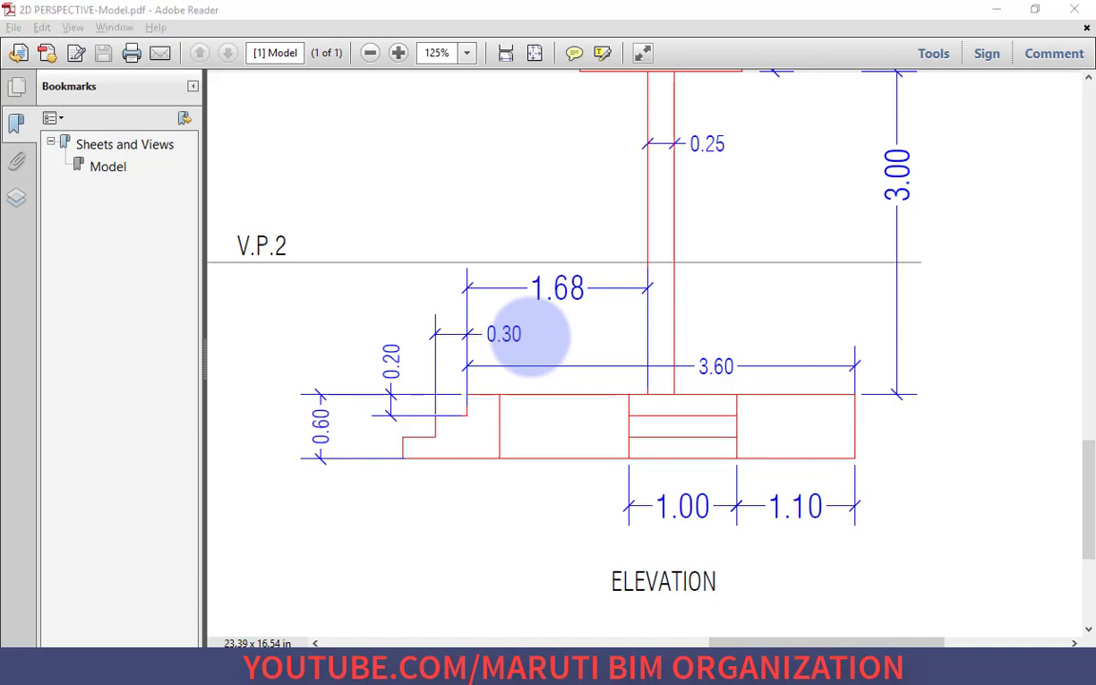
key(alt+Tab)
text(L)
key(Return)
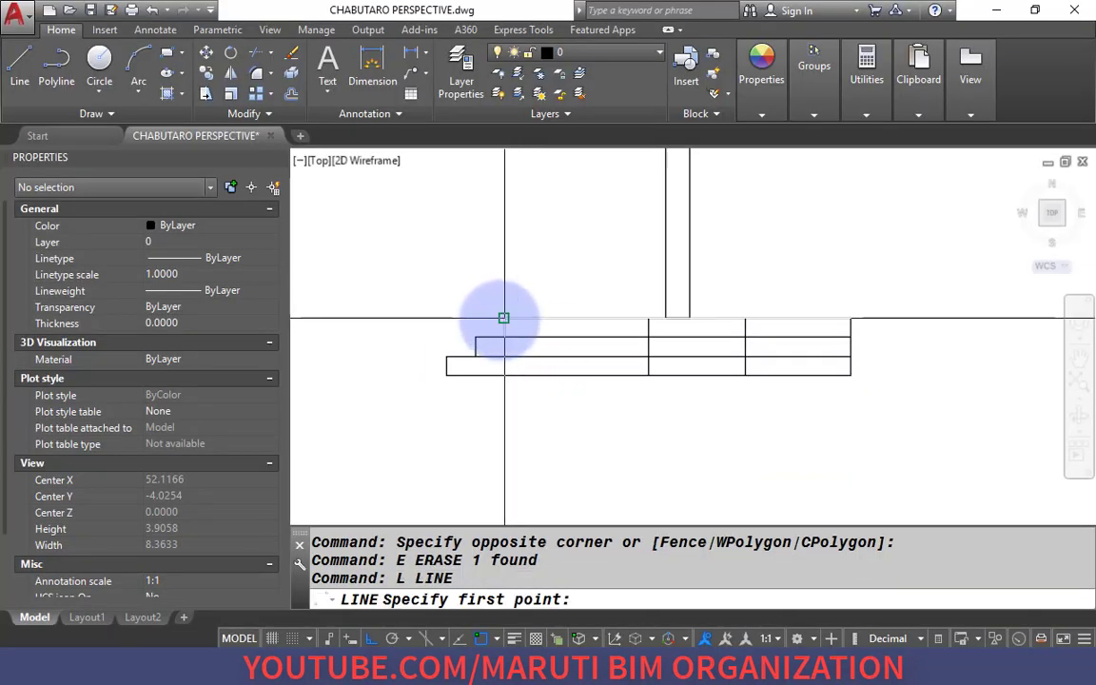
click(500, 320)
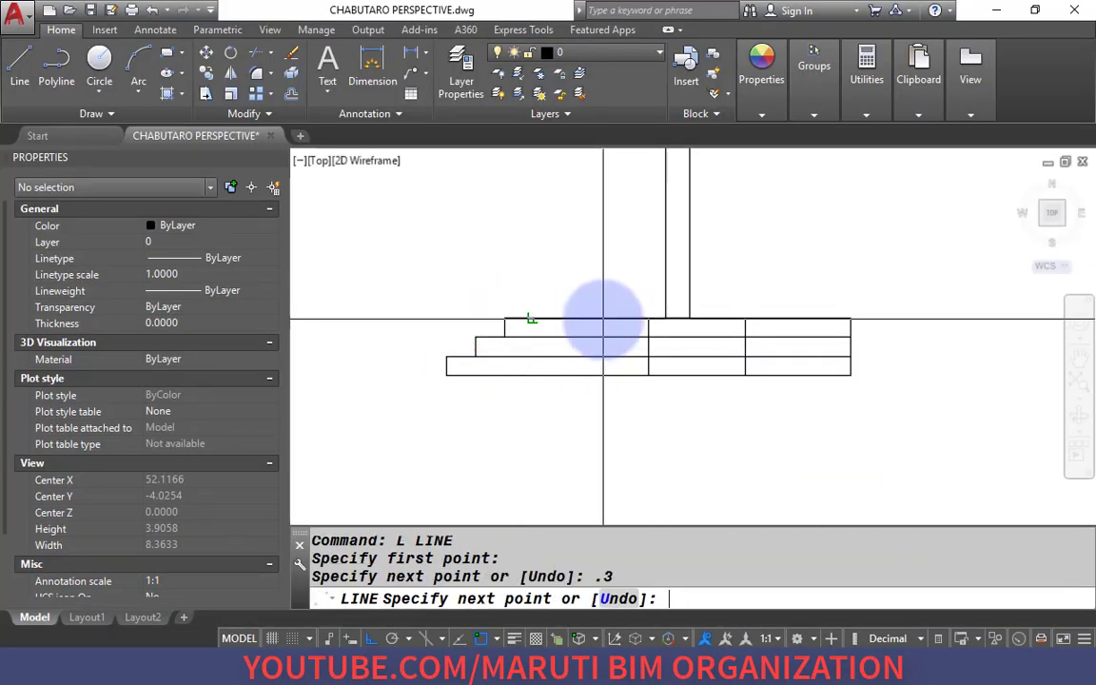
click(533, 375)
key(Return)
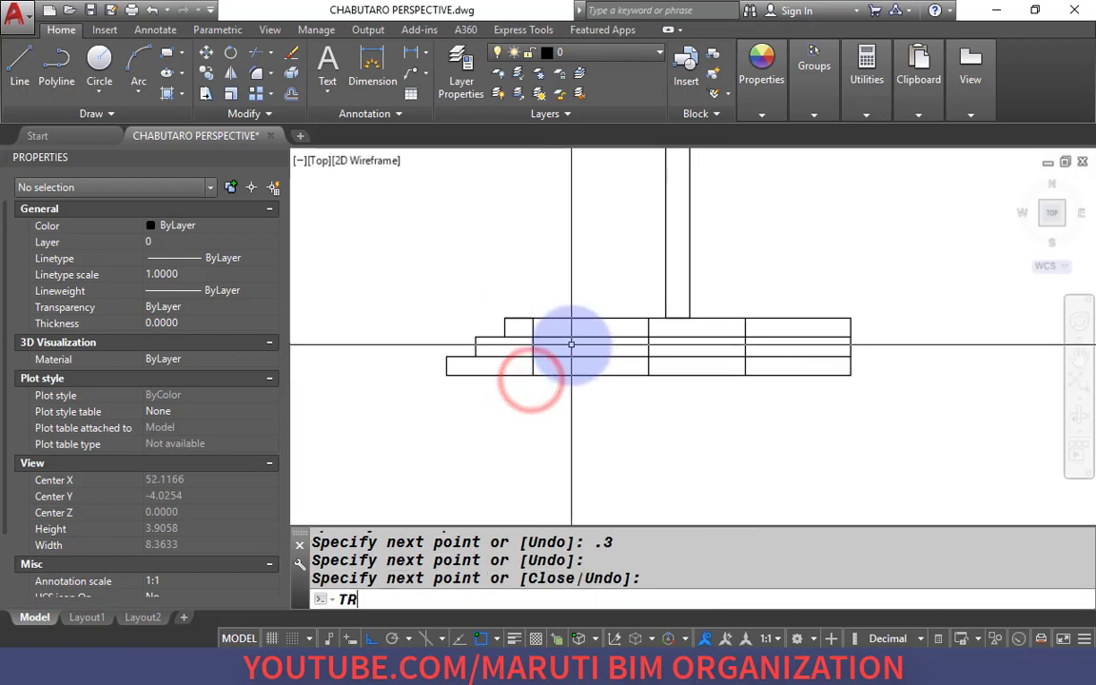
Trim the horizontal step lines out of the plain base sections on both sides of the front steps.
text(TR)
key(Return)
key(Return)
key(alt+Tab)
key(alt+Tab)
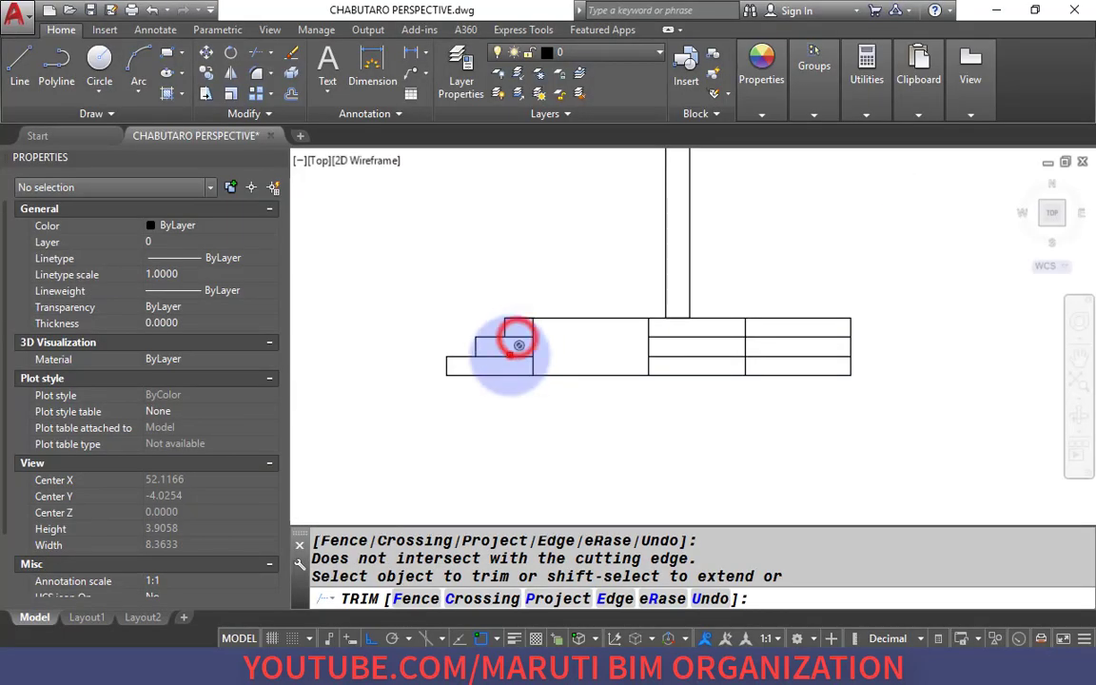
click(767, 358)
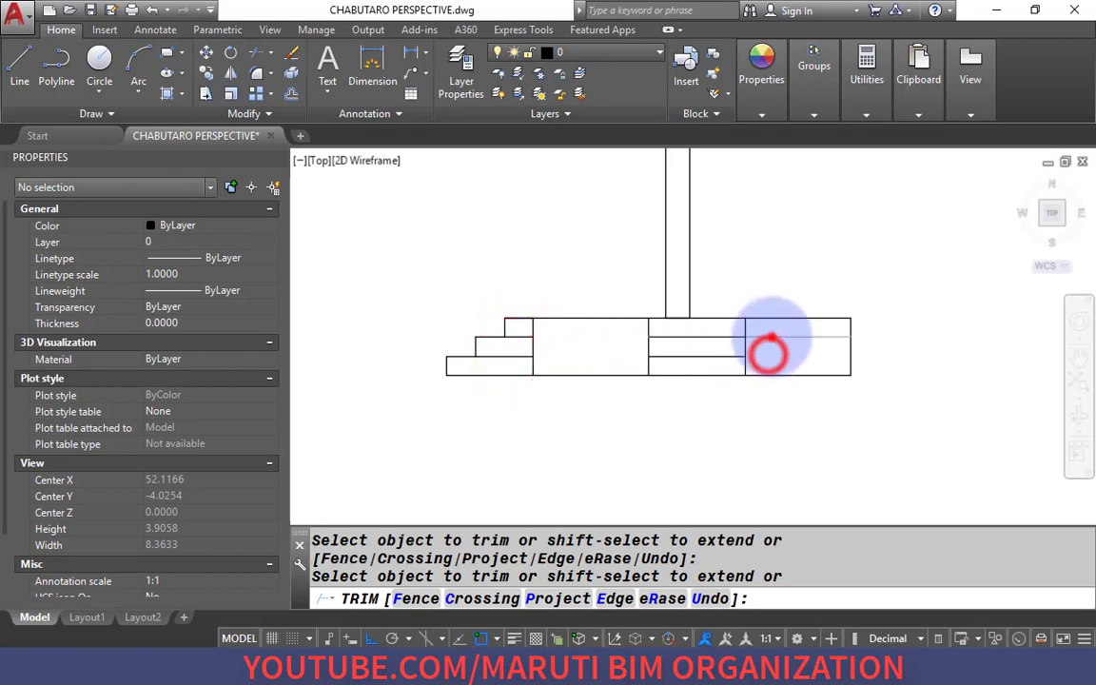
click(770, 338)
key(Return)
Erase the two leftover horizontal segments inside the left step profile and compare the base with the PDF.
click(528, 335)
text(e)
key(Return)
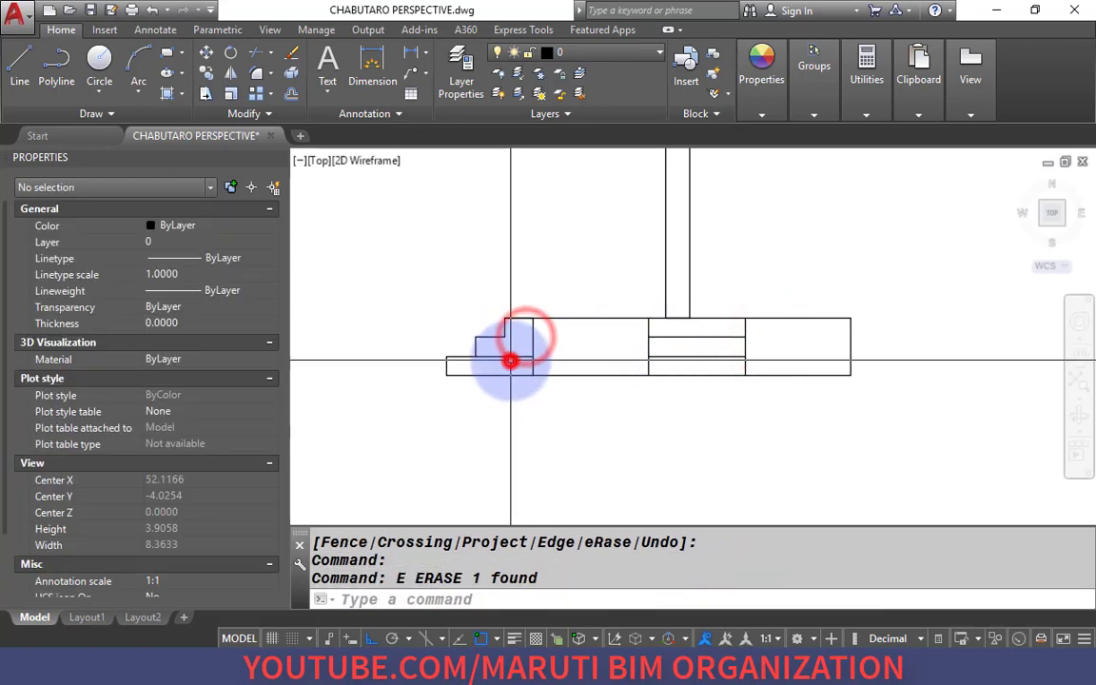
click(519, 340)
click(501, 354)
text(e)
key(Return)
key(alt+Tab)
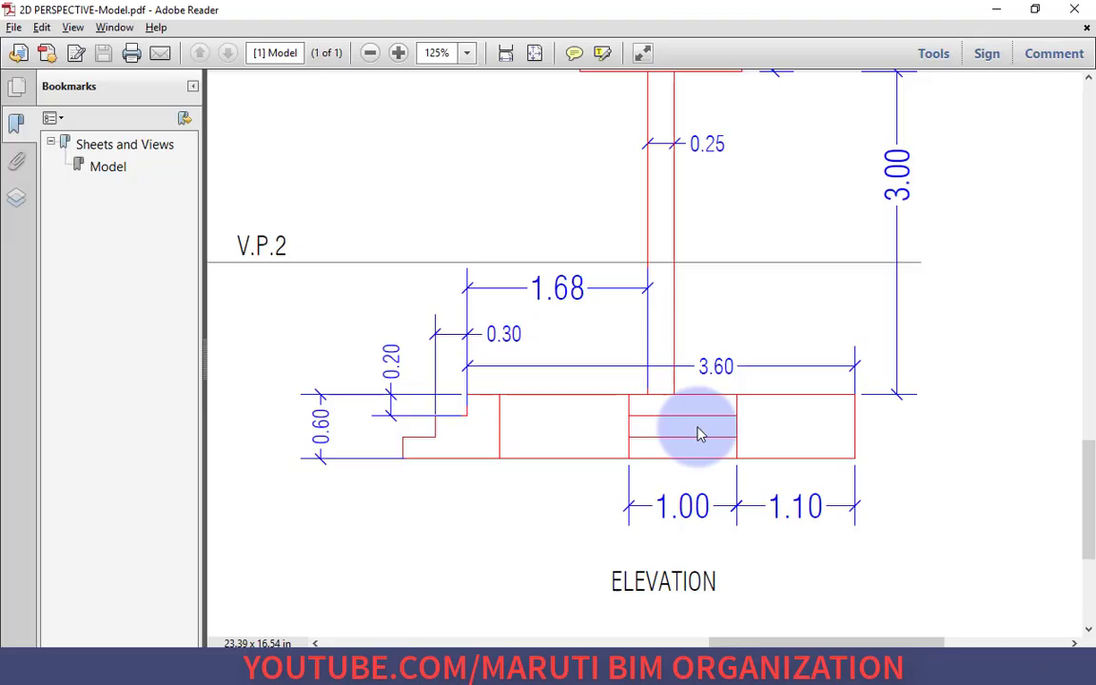
key(alt+Tab)
Move the whole elevation freely up and left, closer below the picture plane line, with Ortho off.
scroll(713, 404, down, 5)
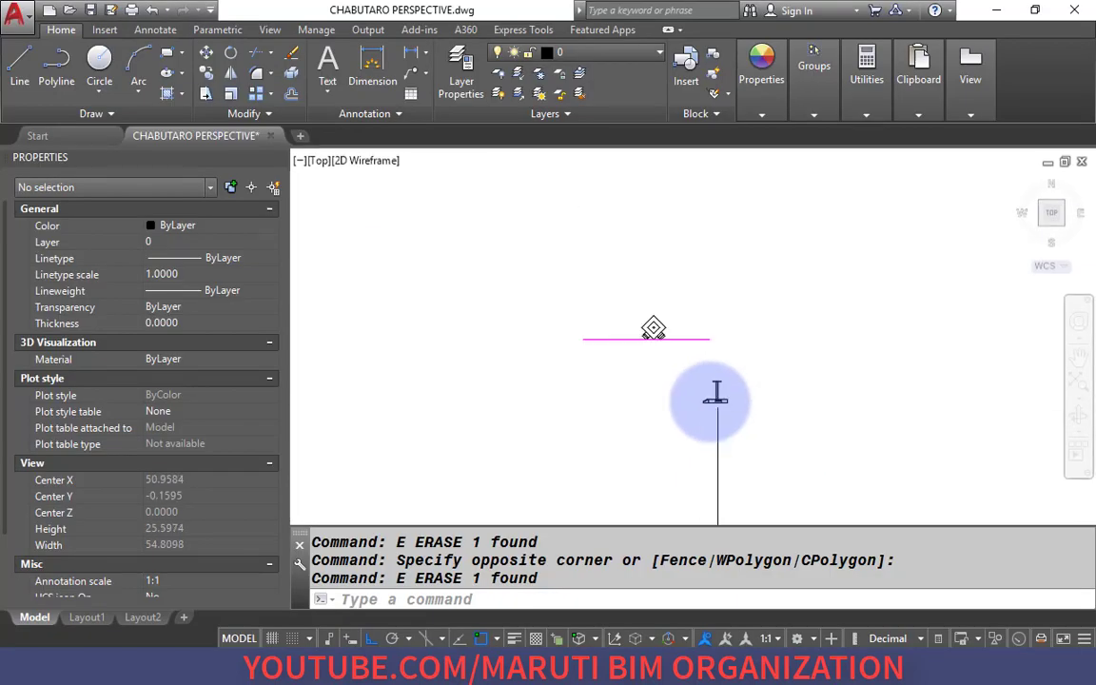
scroll(672, 343, up, 3)
click(660, 334)
click(819, 445)
text(m)
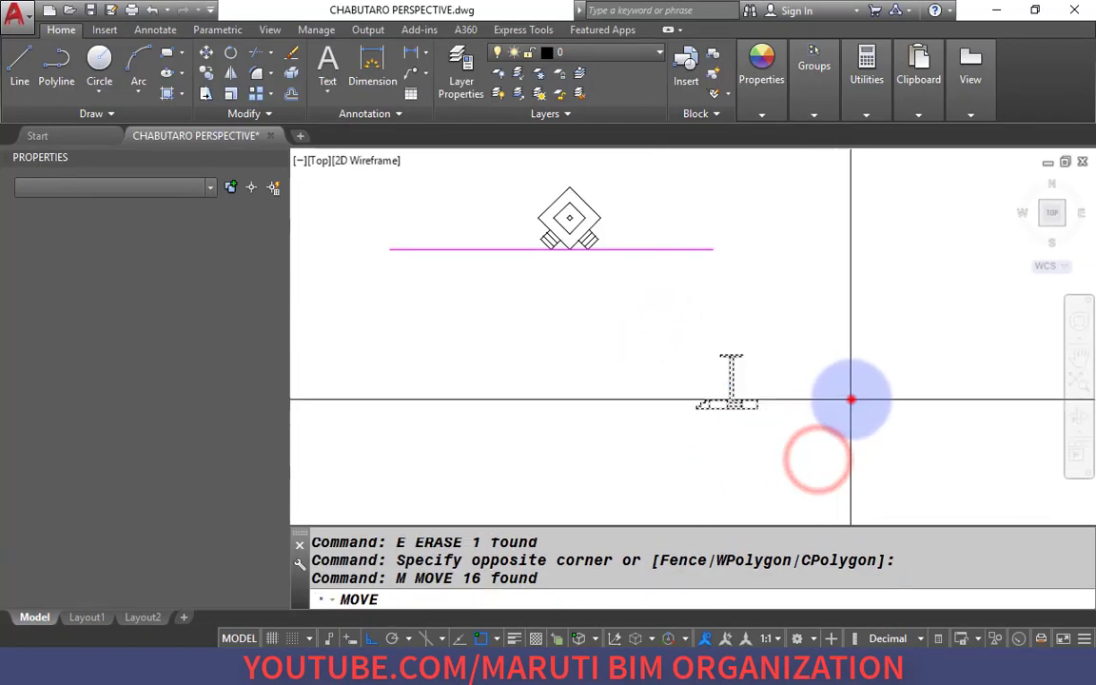
key(Return)
click(851, 399)
key(F8)
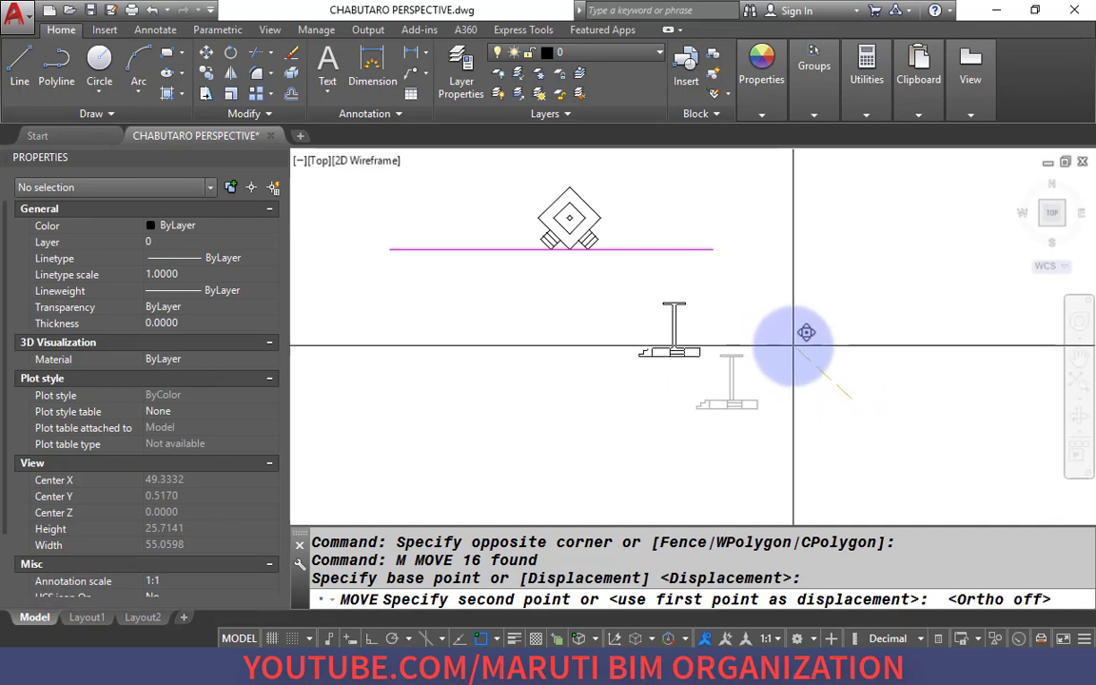
click(793, 350)
scroll(568, 302, up, 4)
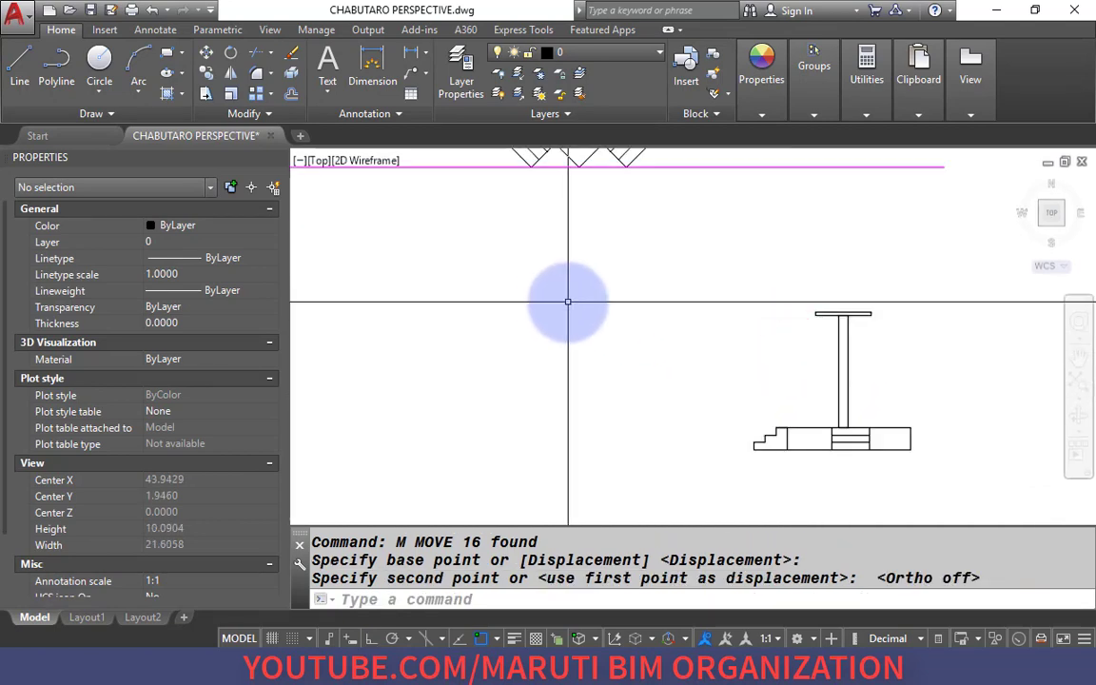
text(l)
key(Return)
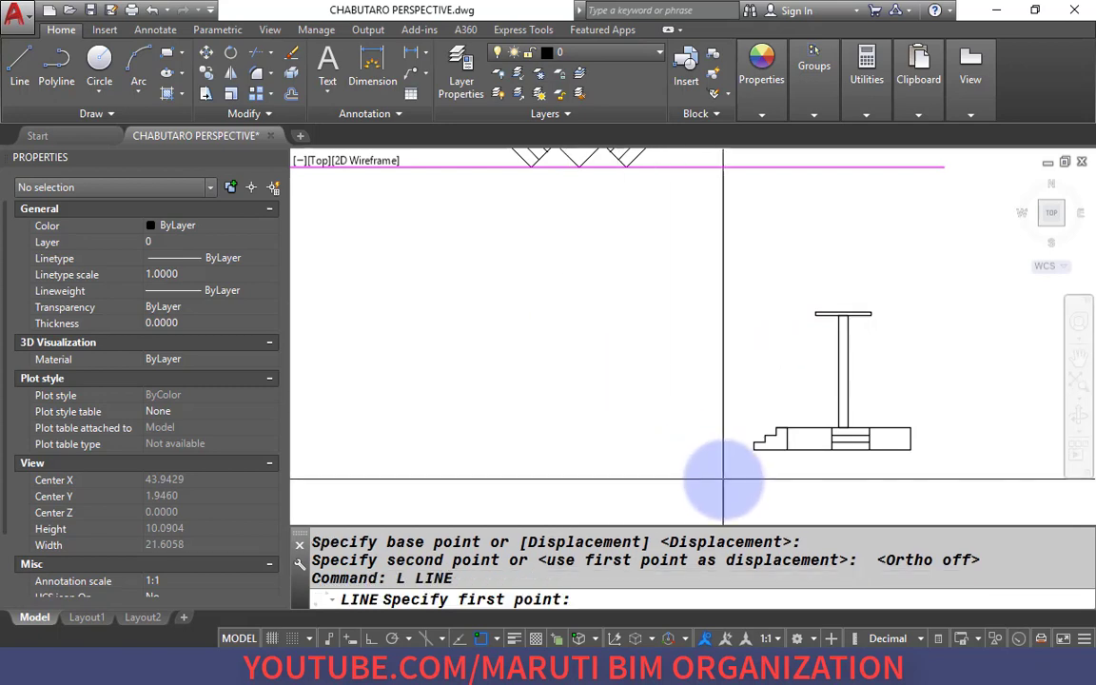
key(Escape)
Draw horizontal construction lines through the elevation's base bottom, both step levels, base top, and the cap's lower and upper edges.
text(XL)
key(Return)
text(h)
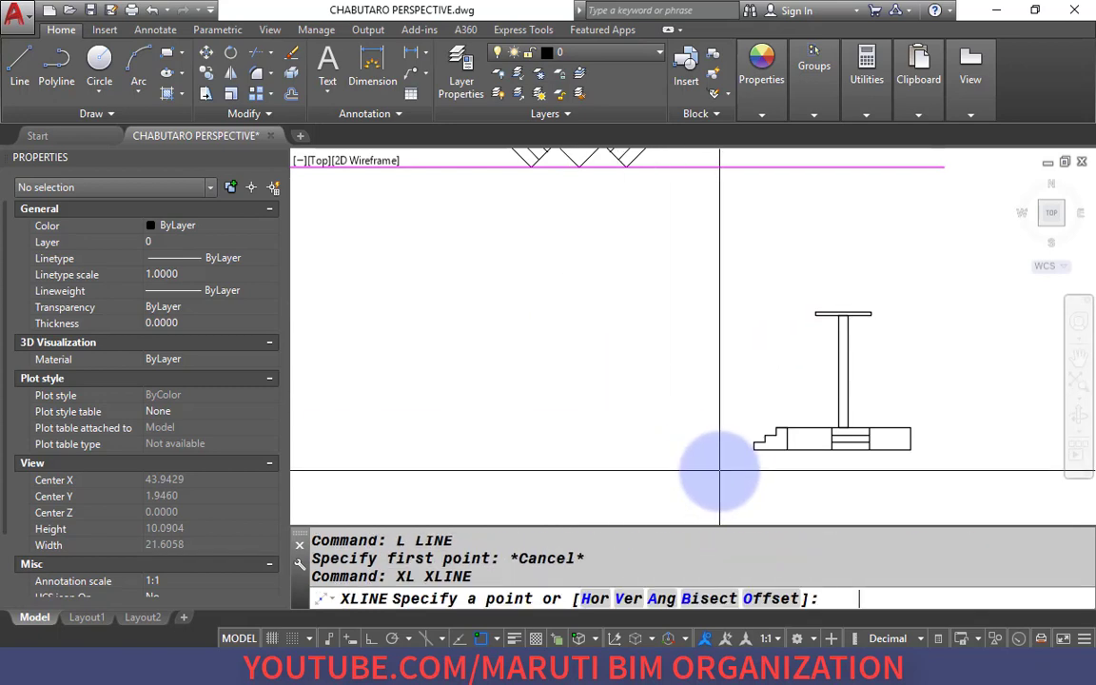
key(Return)
scroll(761, 457, up, 4)
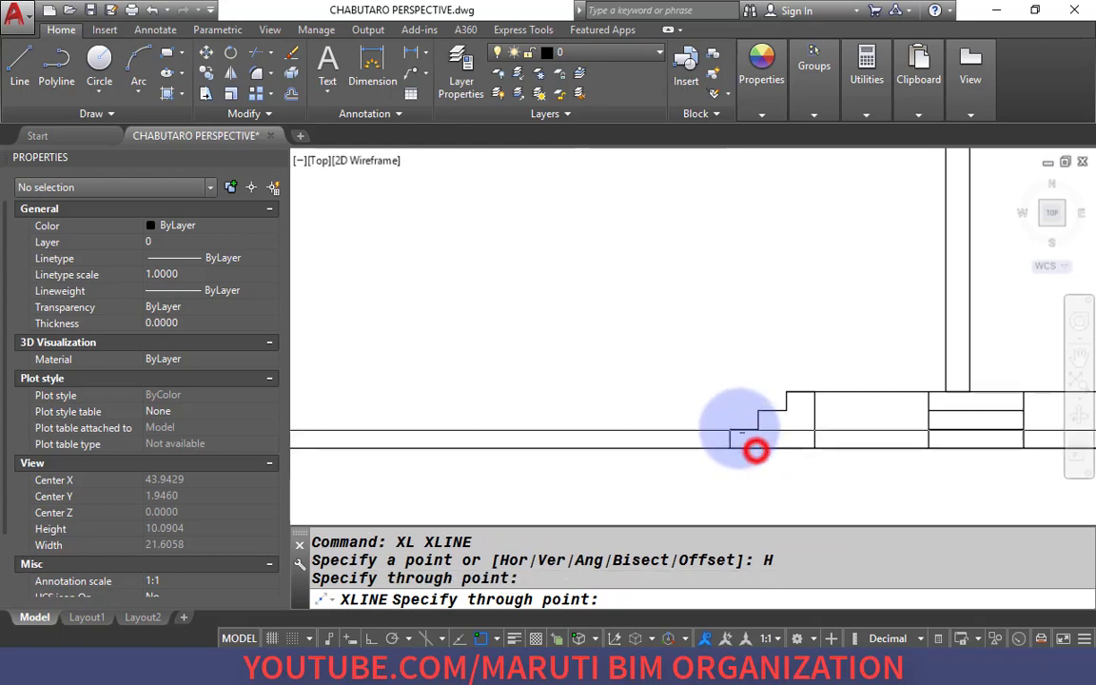
click(731, 421)
click(758, 410)
click(786, 391)
middle_drag(788, 268, 783, 476)
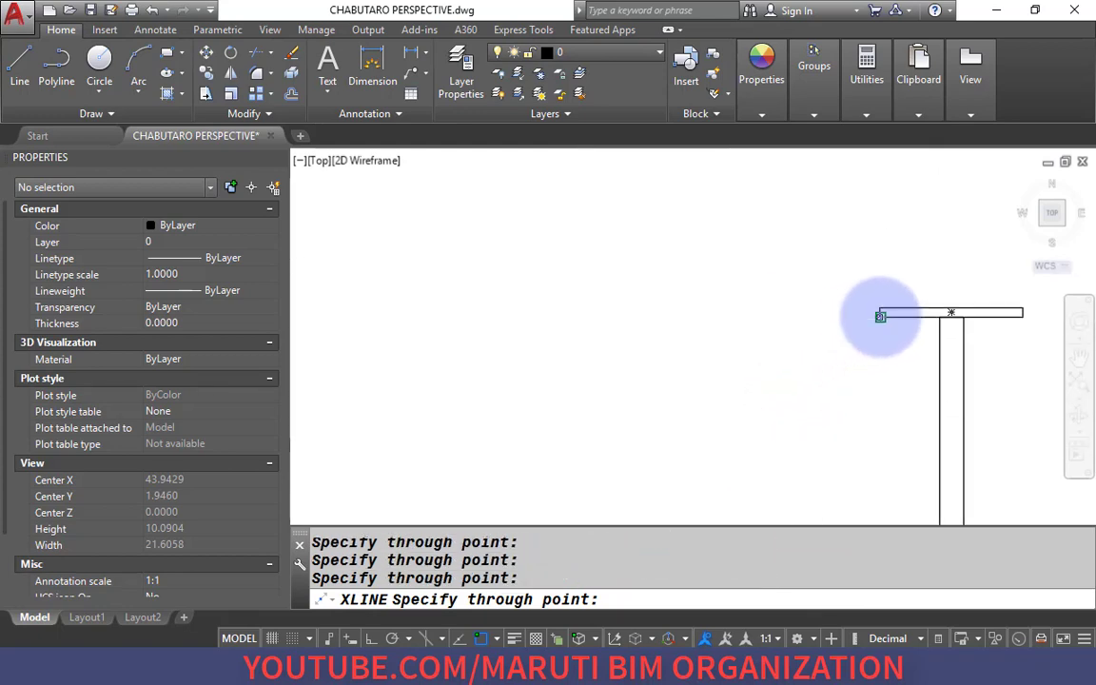
click(881, 308)
scroll(816, 303, down, 4)
key(Escape)
scroll(729, 295, up, 2)
scroll(766, 294, up, 2)
scroll(767, 314, up, 3)
text(C)
key(Return)
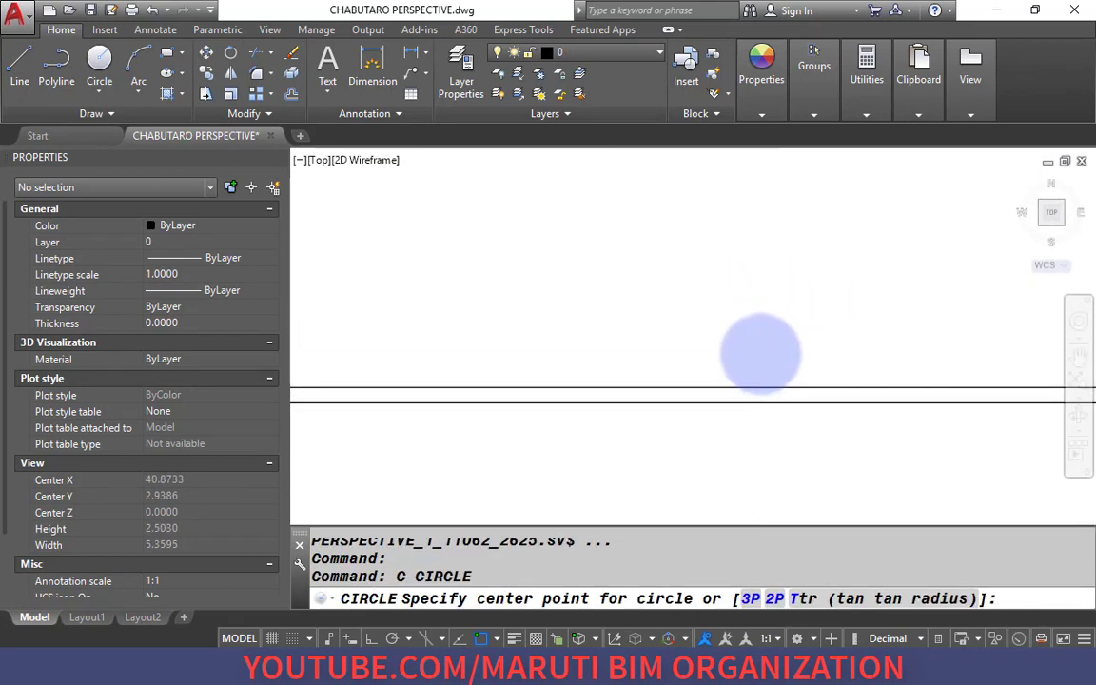
key(alt+Tab)
key(alt+Tab)
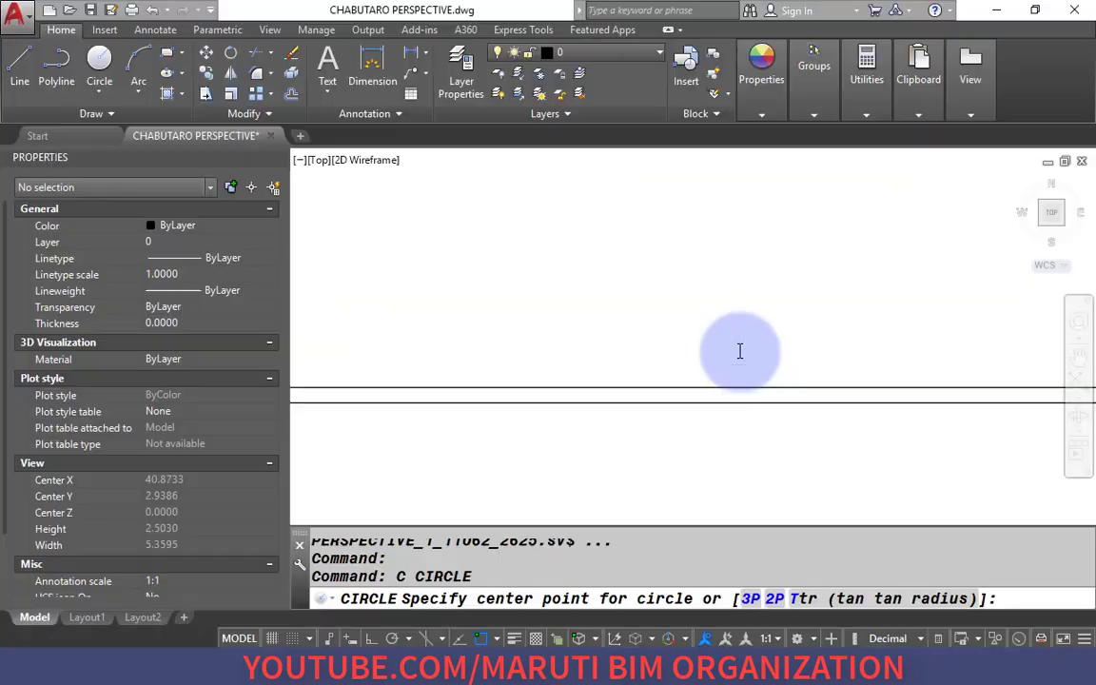
scroll(628, 333, down, 2)
key(Escape)
Set the color of the six horizontal construction lines to index color 8.
click(628, 333)
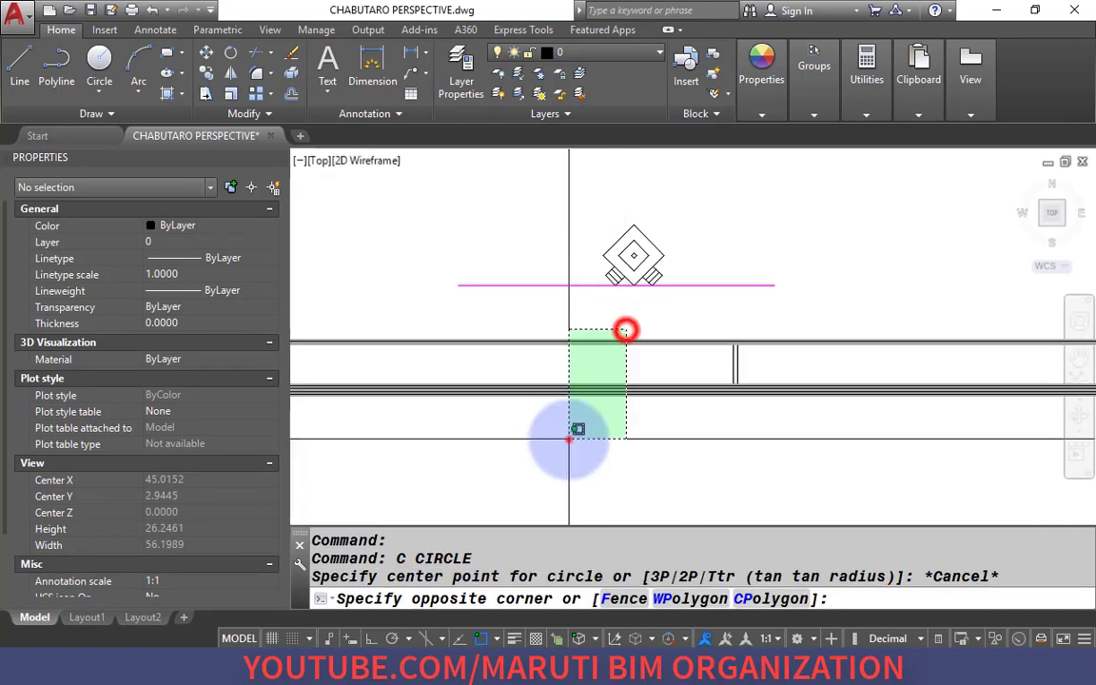
click(568, 441)
click(210, 228)
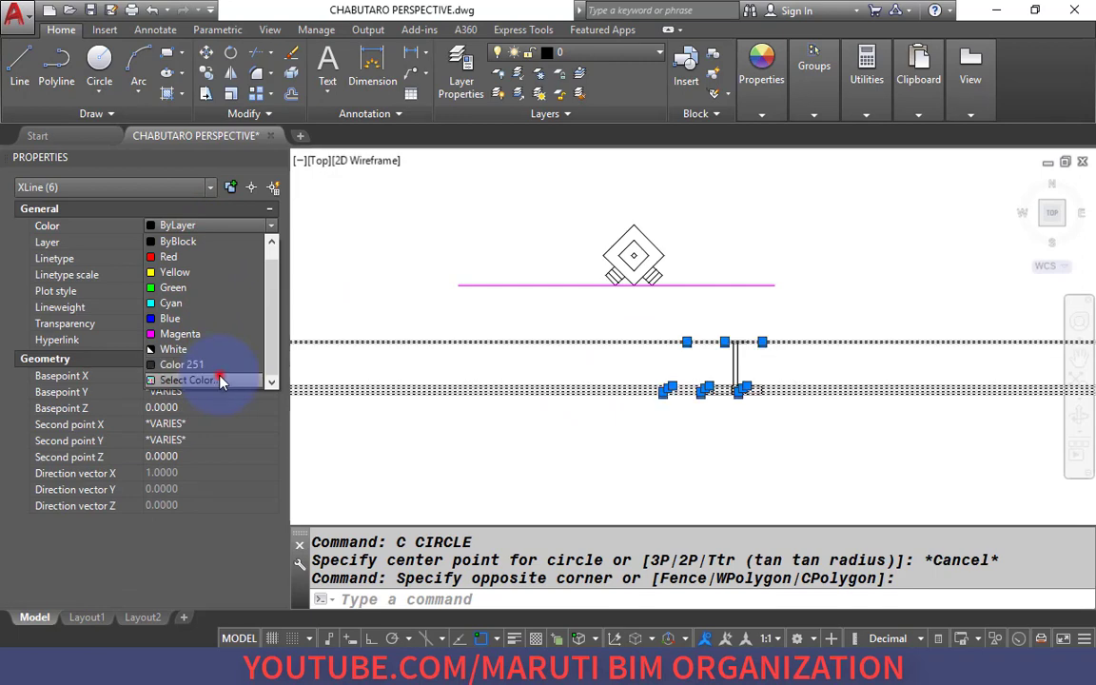
click(218, 378)
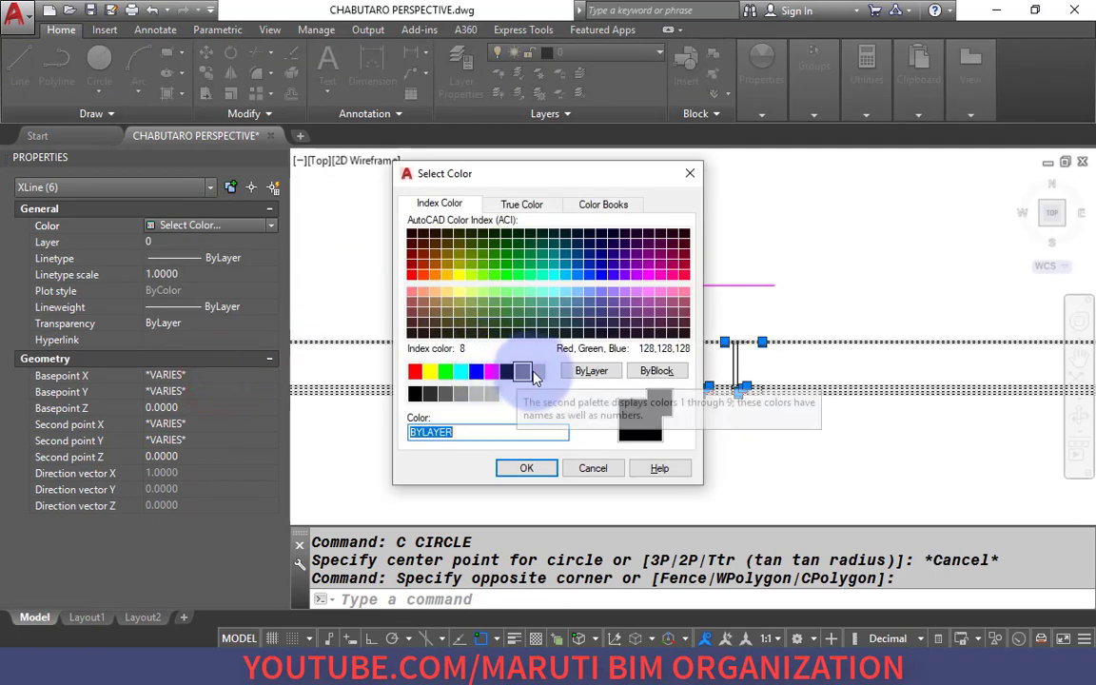
click(522, 467)
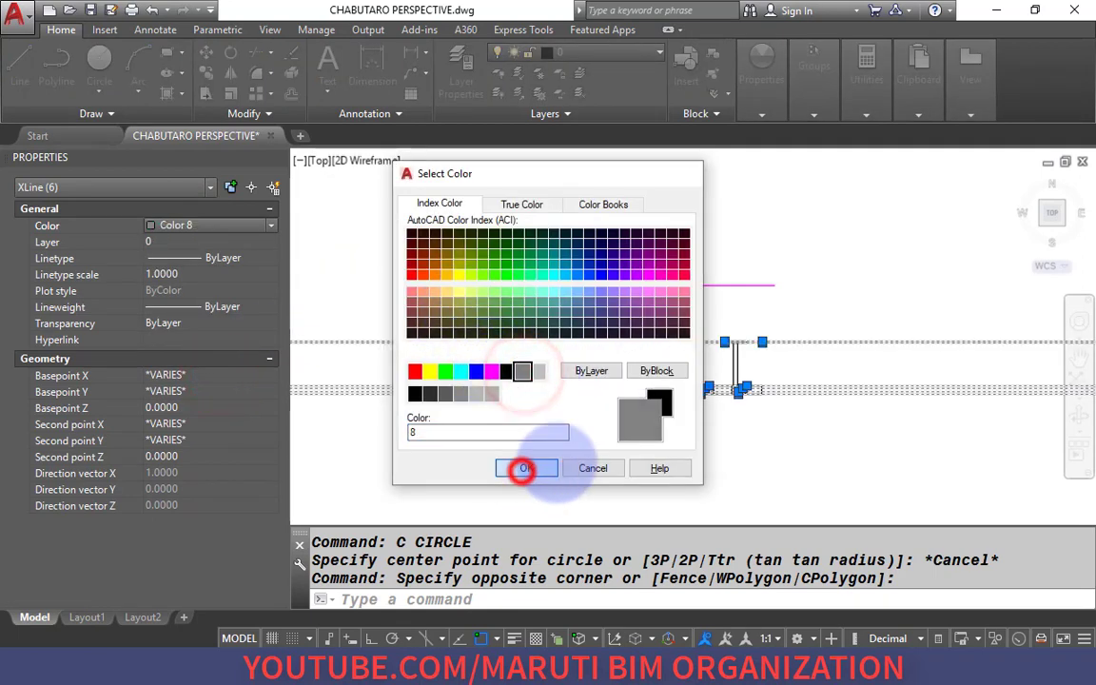
key(Escape)
key(Escape)
Set the color of the elevation's 16 objects to red and regenerate the drawing.
click(629, 291)
click(863, 497)
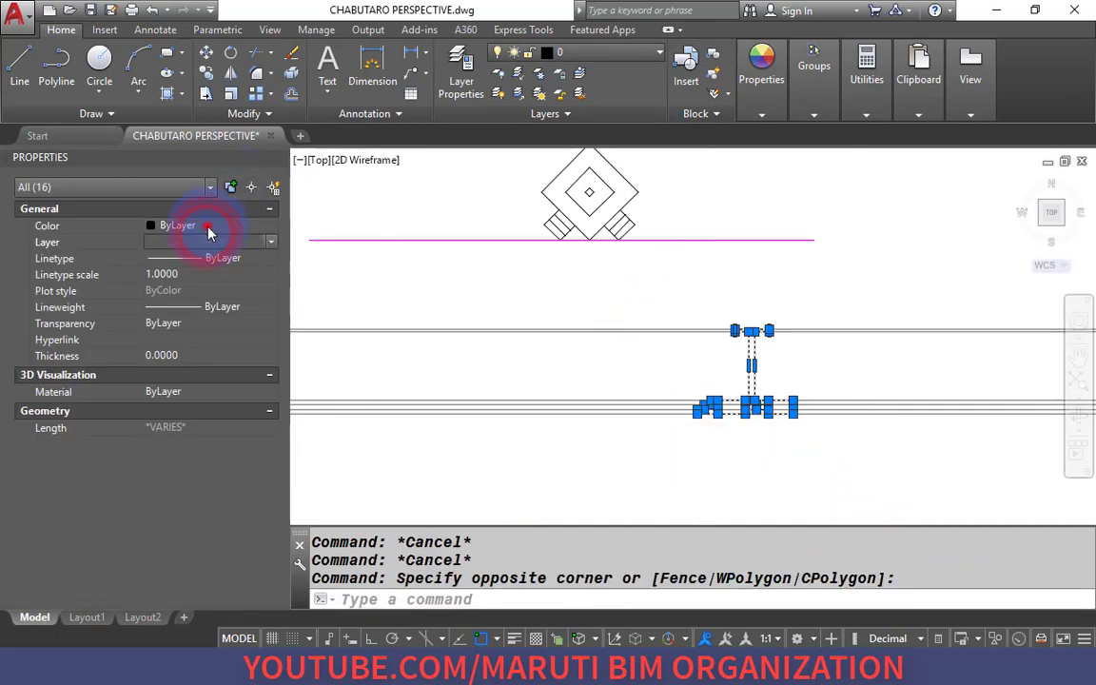
click(210, 228)
click(202, 274)
key(Escape)
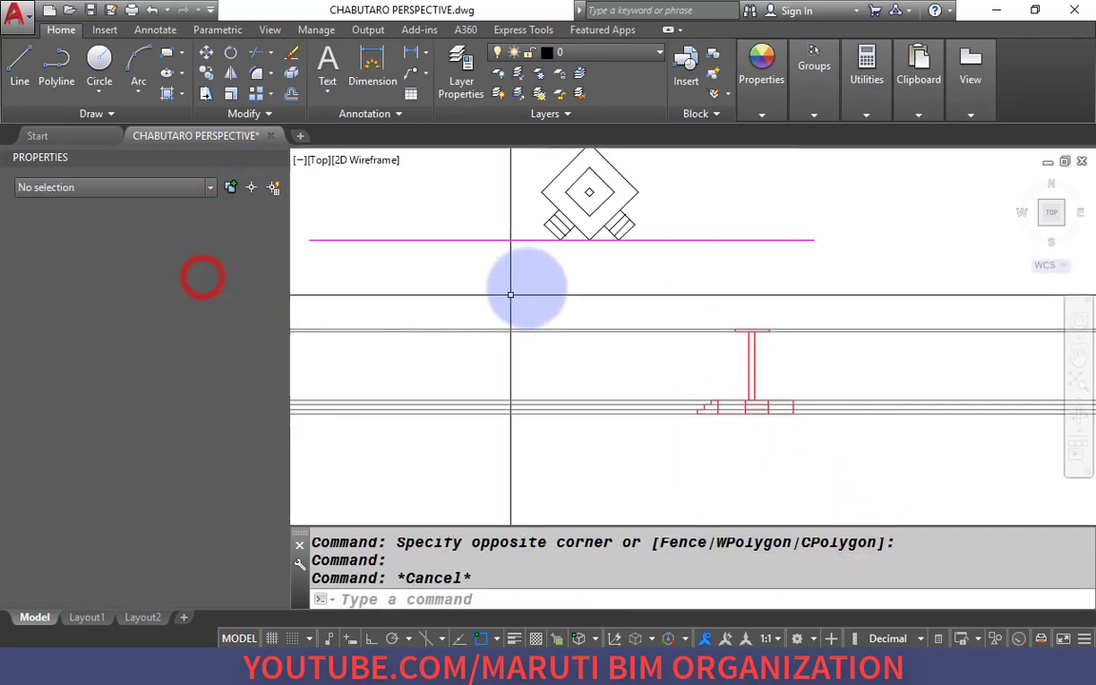
middle_drag(509, 294, 514, 362)
text(RE)
key(Return)
Set the color of the rotated plan's 22 lines to red.
scroll(710, 480, down, 2)
scroll(648, 350, up, 4)
scroll(675, 338, up, 1)
scroll(713, 419, down, 3)
scroll(702, 395, down, 1)
scroll(577, 220, up, 2)
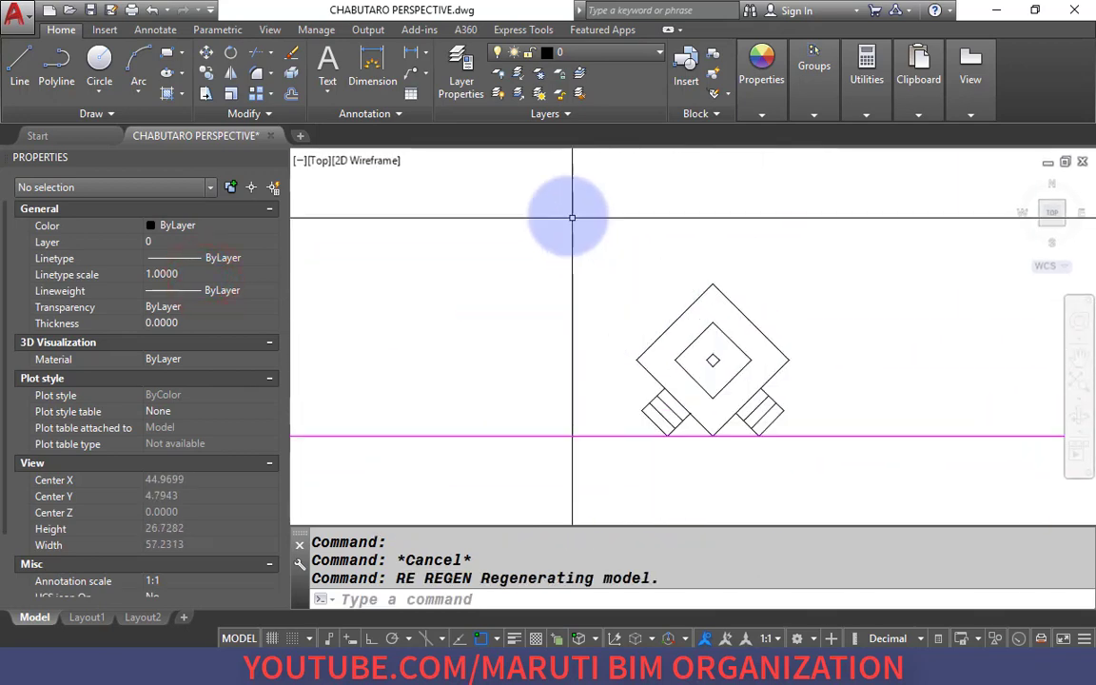
click(567, 216)
click(834, 473)
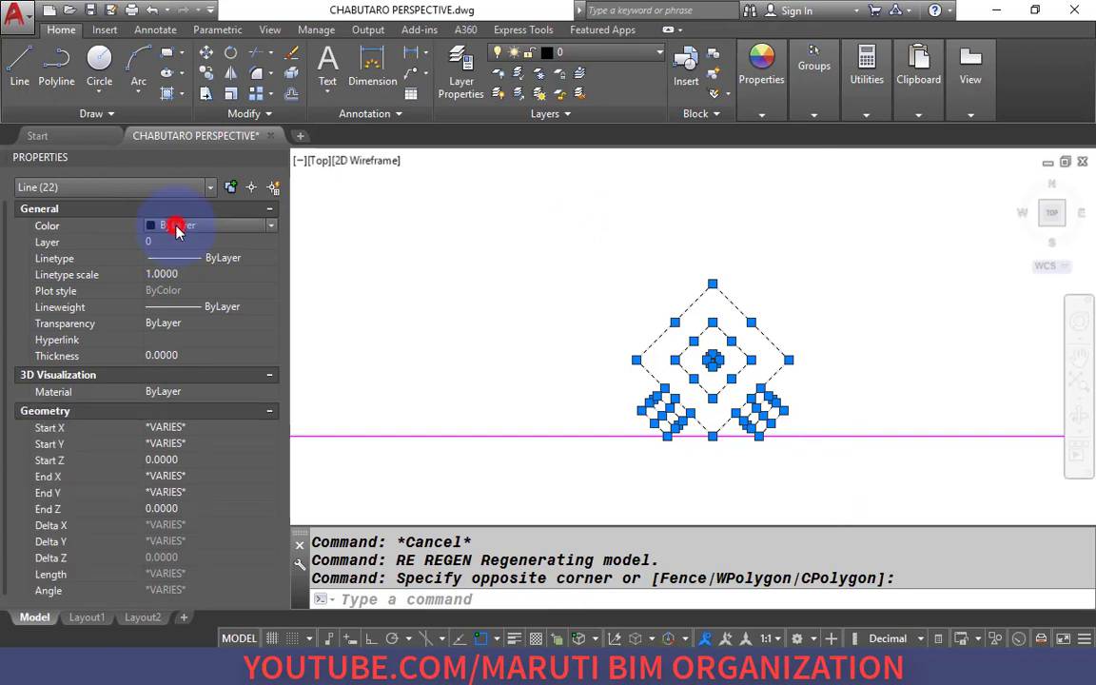
click(176, 231)
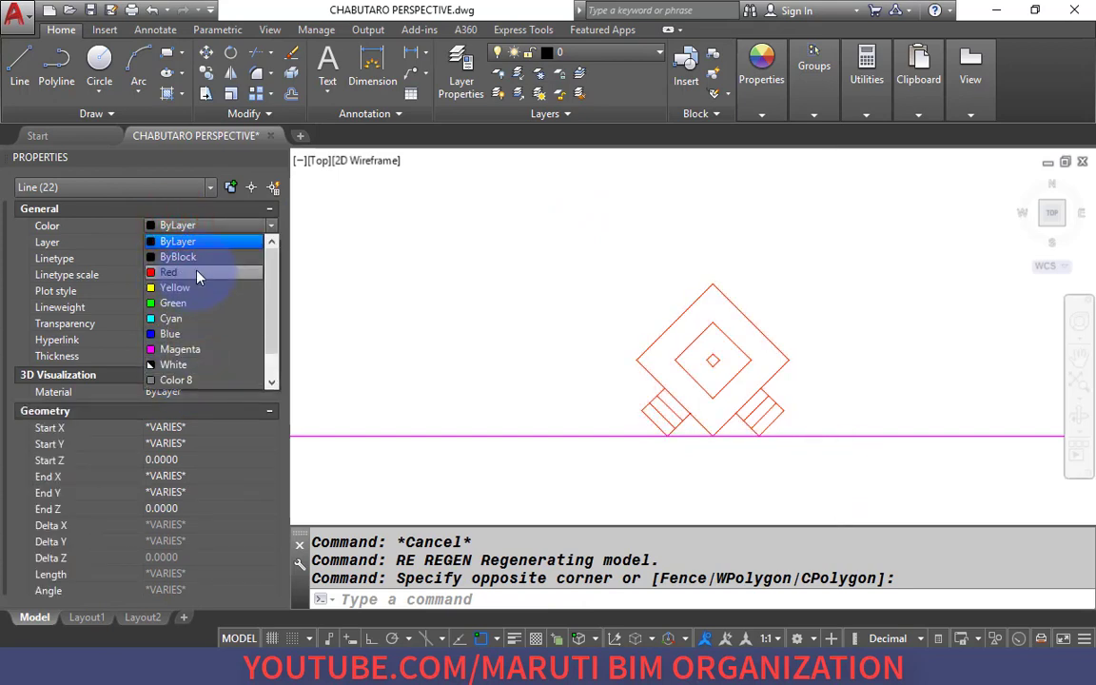
click(196, 273)
key(Escape)
Send the six horizontal construction lines to the back of the draw order so the elevation lies over them.
scroll(567, 313, down, 3)
scroll(530, 385, up, 5)
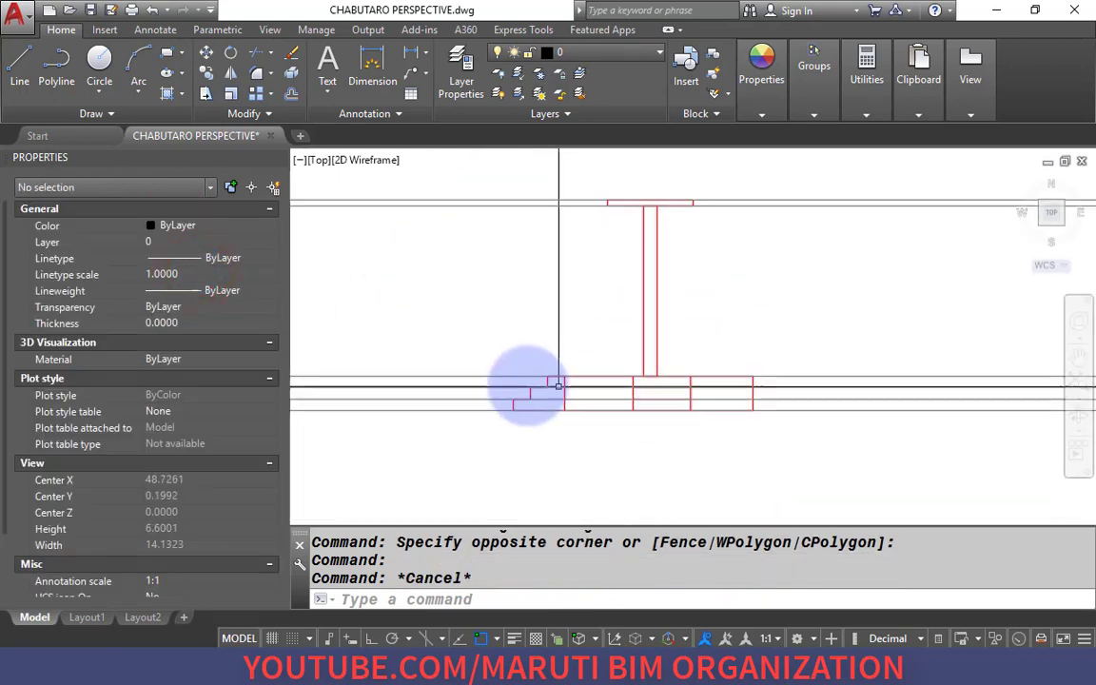
click(494, 377)
scroll(580, 380, up, 6)
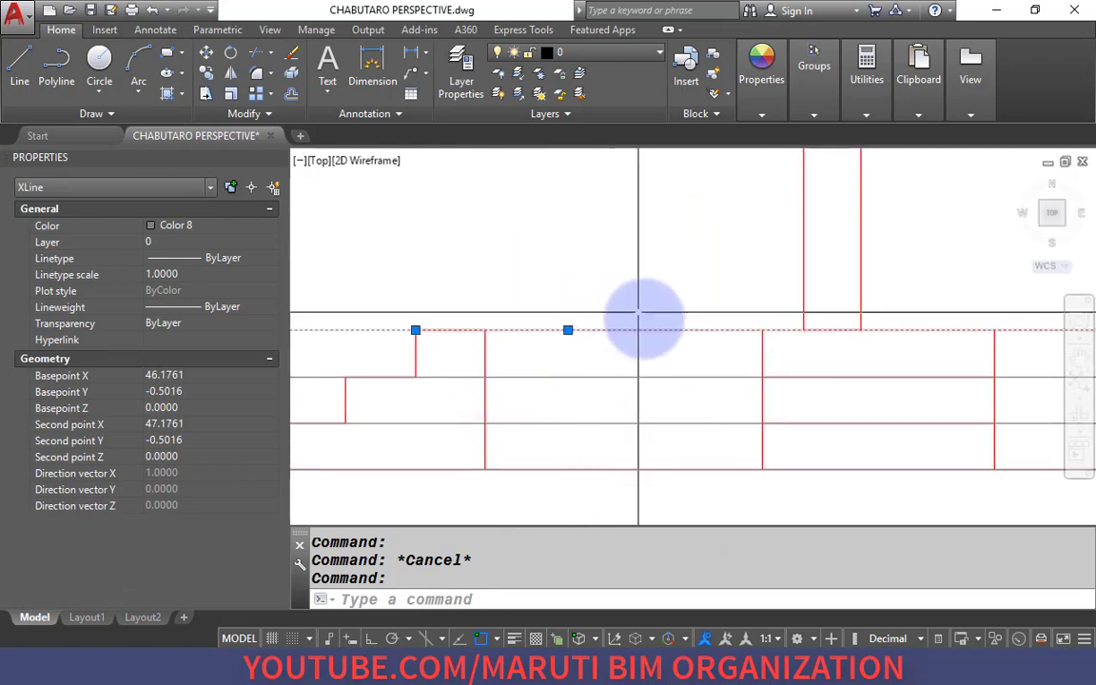
scroll(567, 360, down, 4)
key(Escape)
click(494, 384)
click(443, 222)
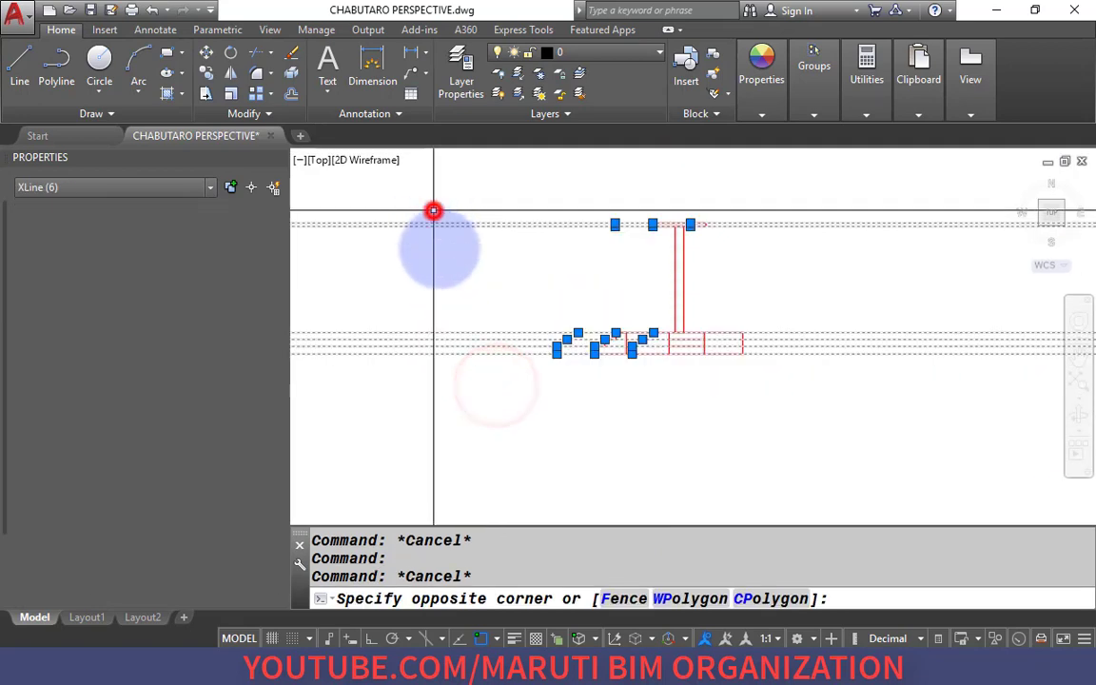
text(DR)
key(Return)
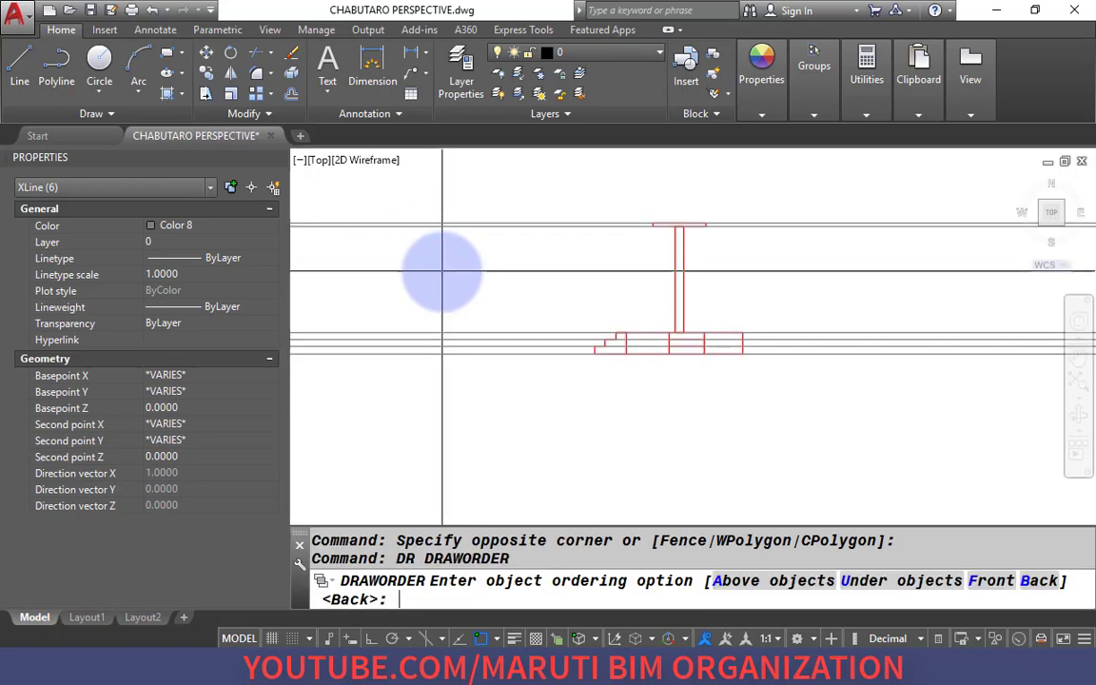
text(B)
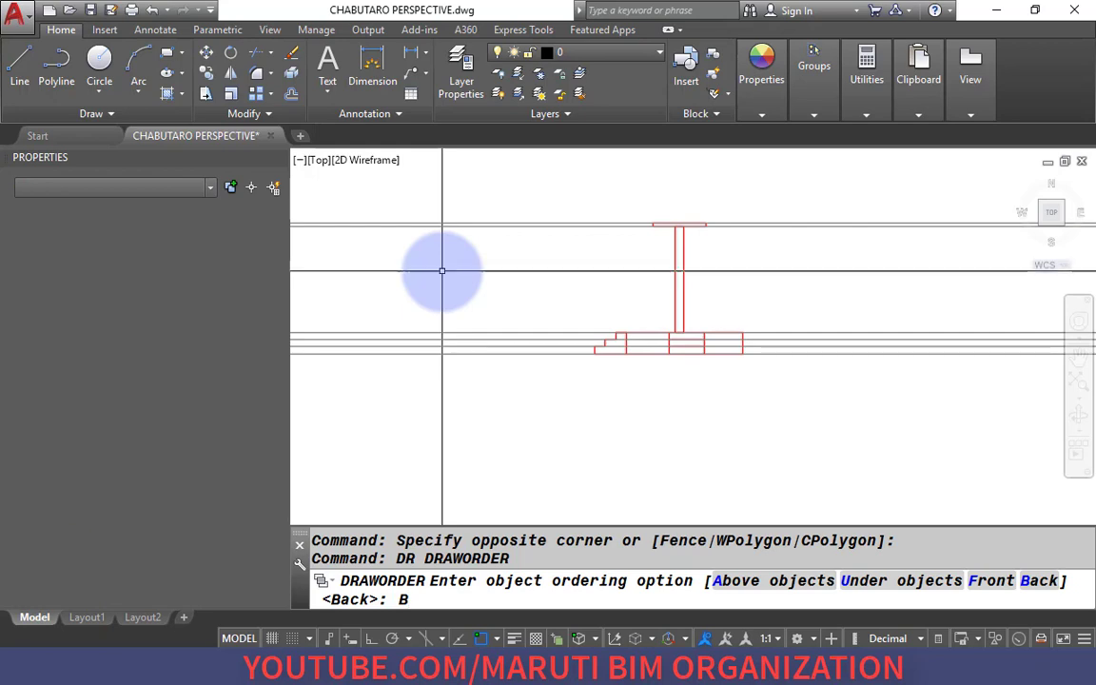
key(Return)
scroll(666, 323, up, 6)
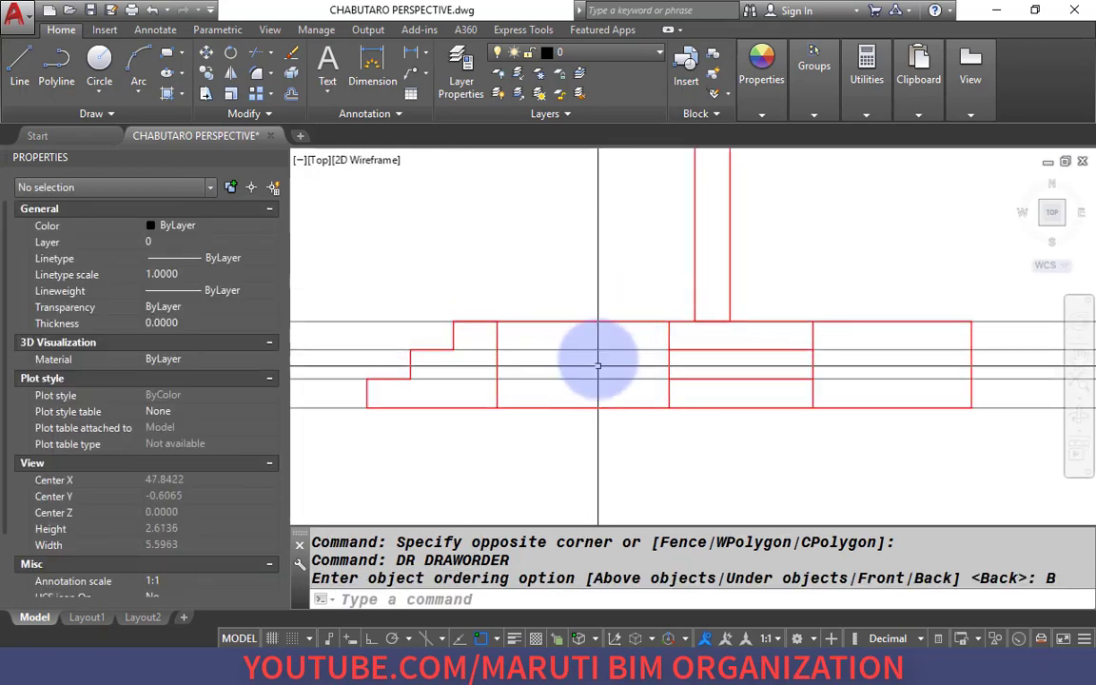
scroll(630, 387, down, 8)
scroll(697, 396, up, 4)
scroll(685, 386, down, 4)
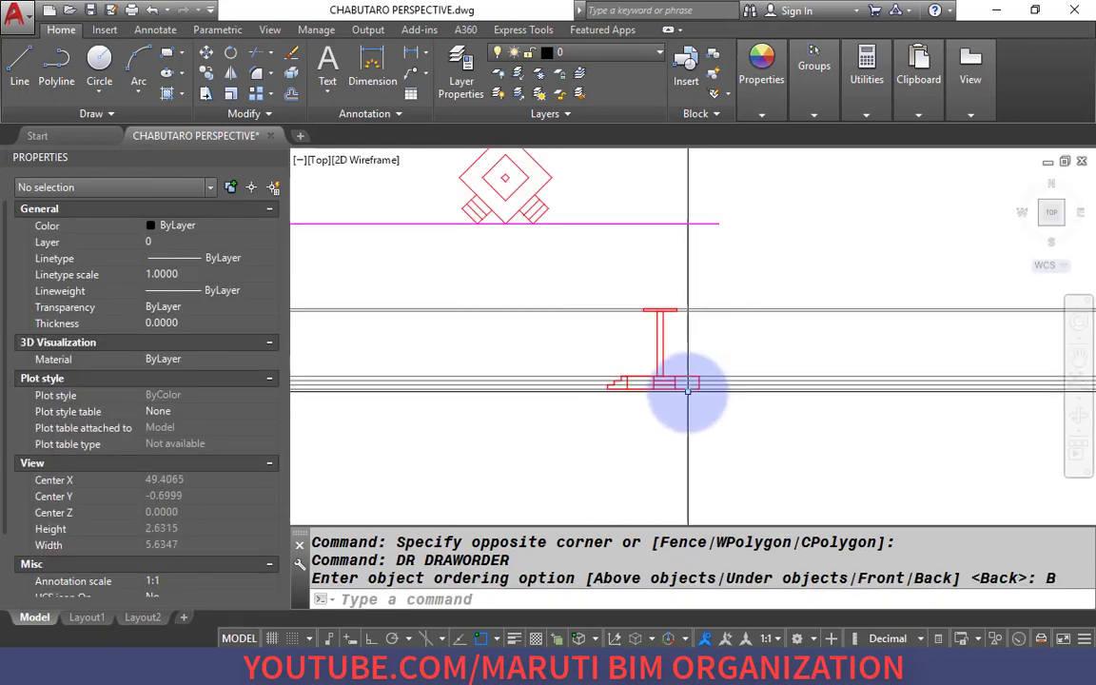
scroll(668, 350, up, 6)
scroll(703, 320, down, 5)
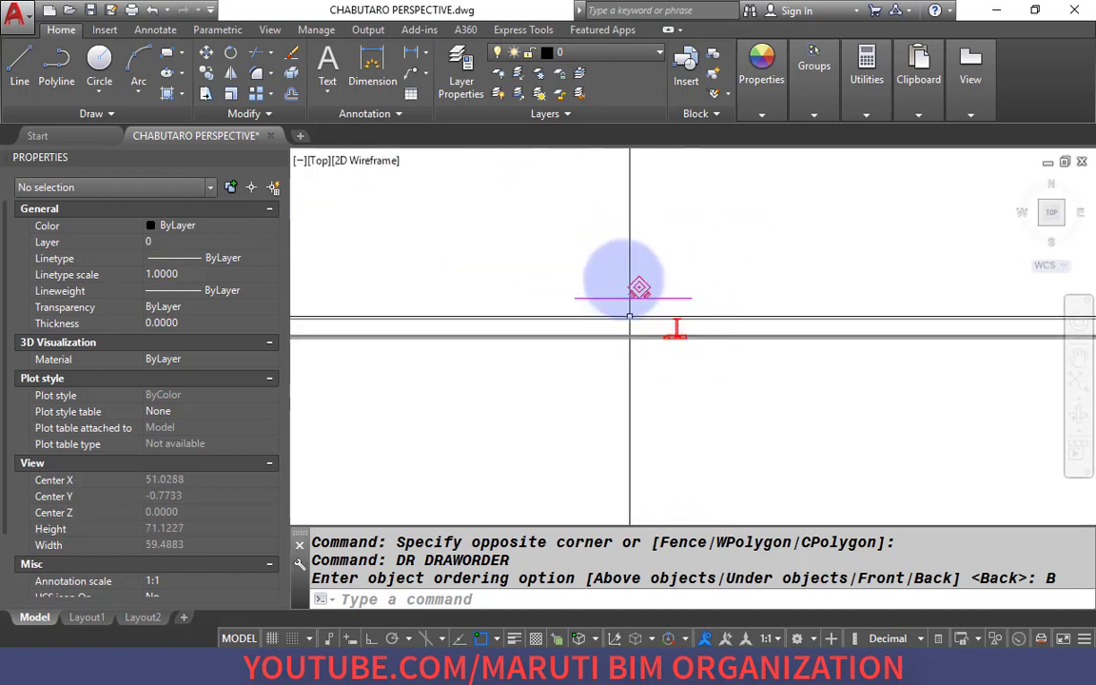
scroll(704, 394, up, 2)
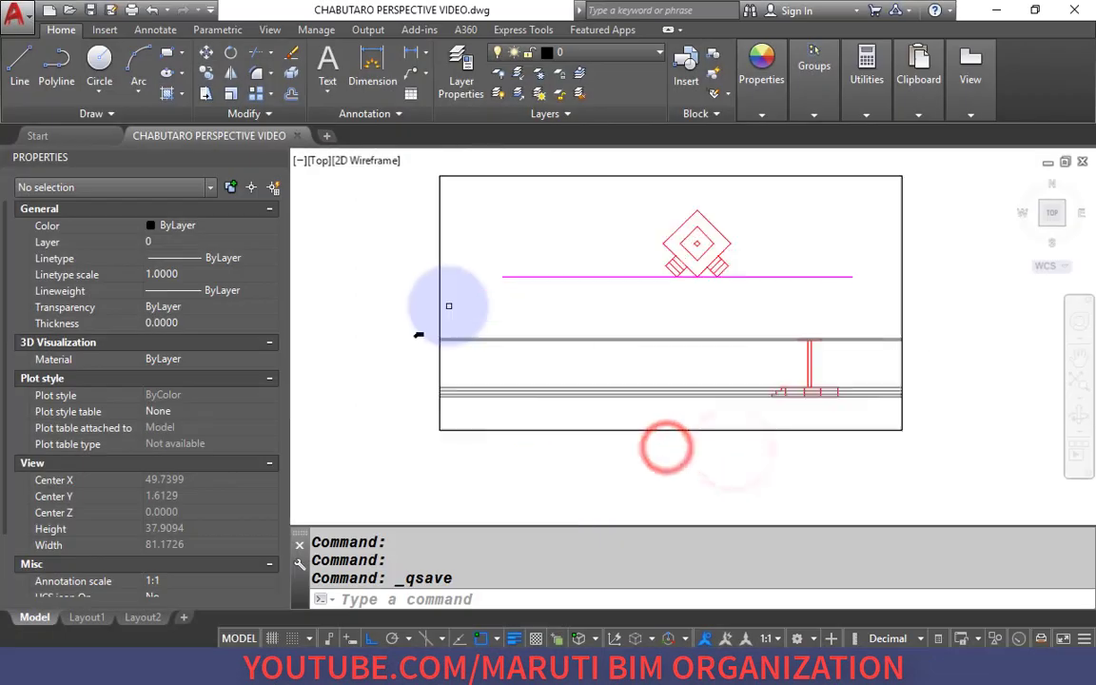
Move the S.P. cross and label from its center freely to a spot just above the cap's construction lines below the plan, and save the drawing.
scroll(425, 326, up, 3)
scroll(415, 347, up, 2)
click(486, 356)
click(410, 253)
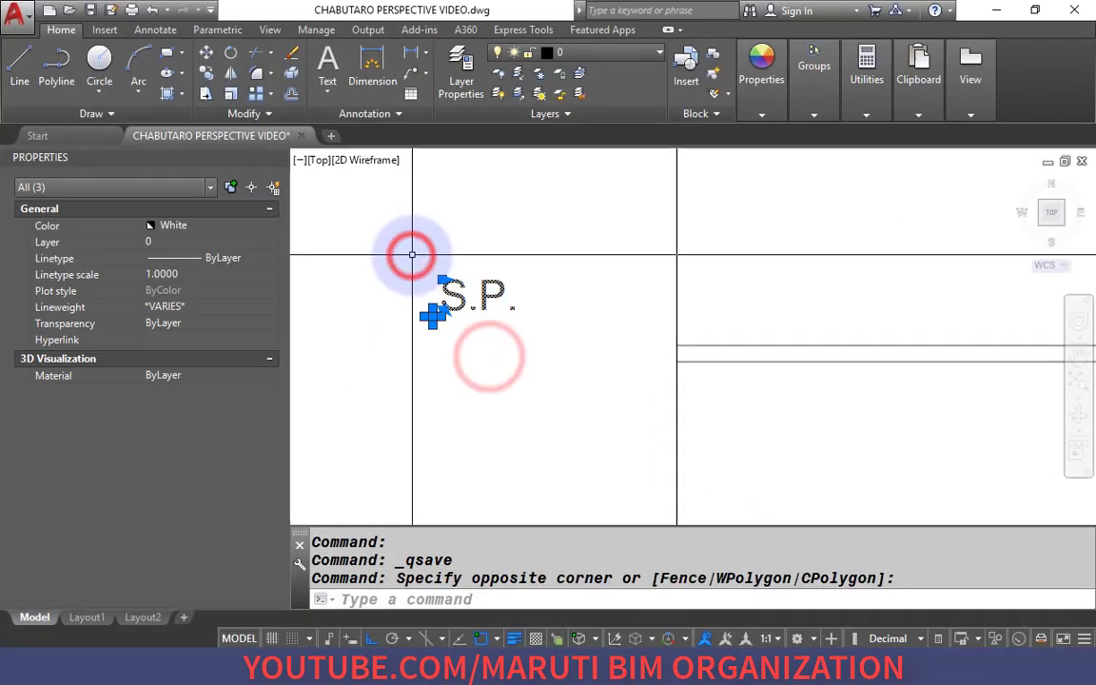
text(M)
key(Return)
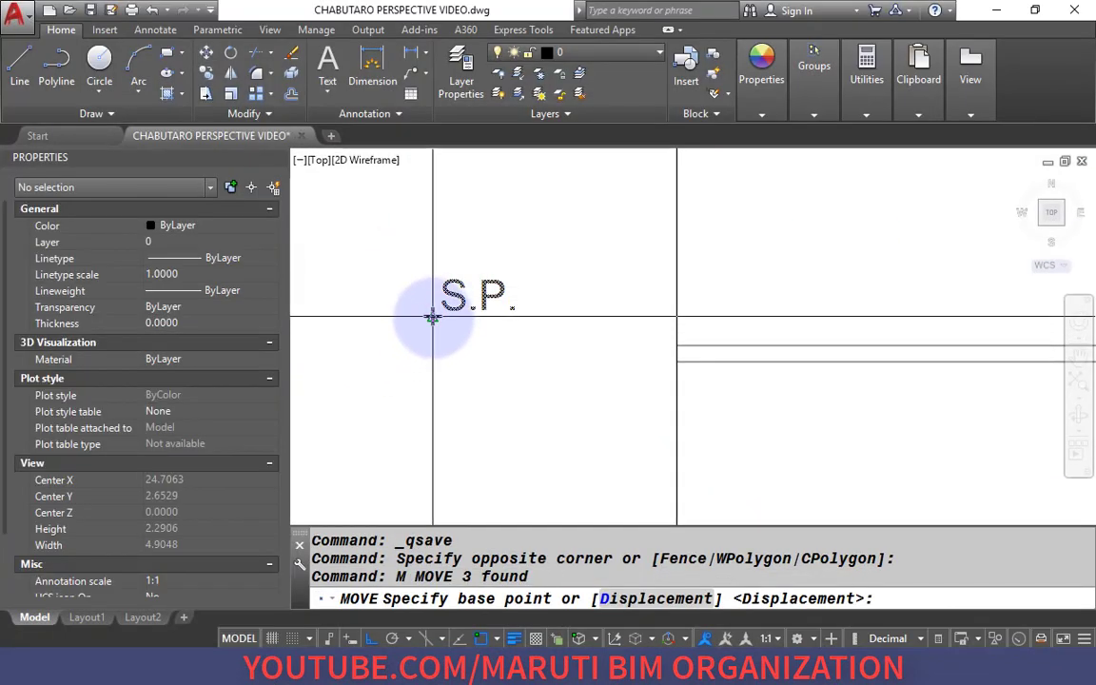
scroll(428, 311, up, 5)
click(420, 306)
scroll(409, 347, down, 5)
scroll(375, 354, up, 3)
scroll(390, 324, down, 6)
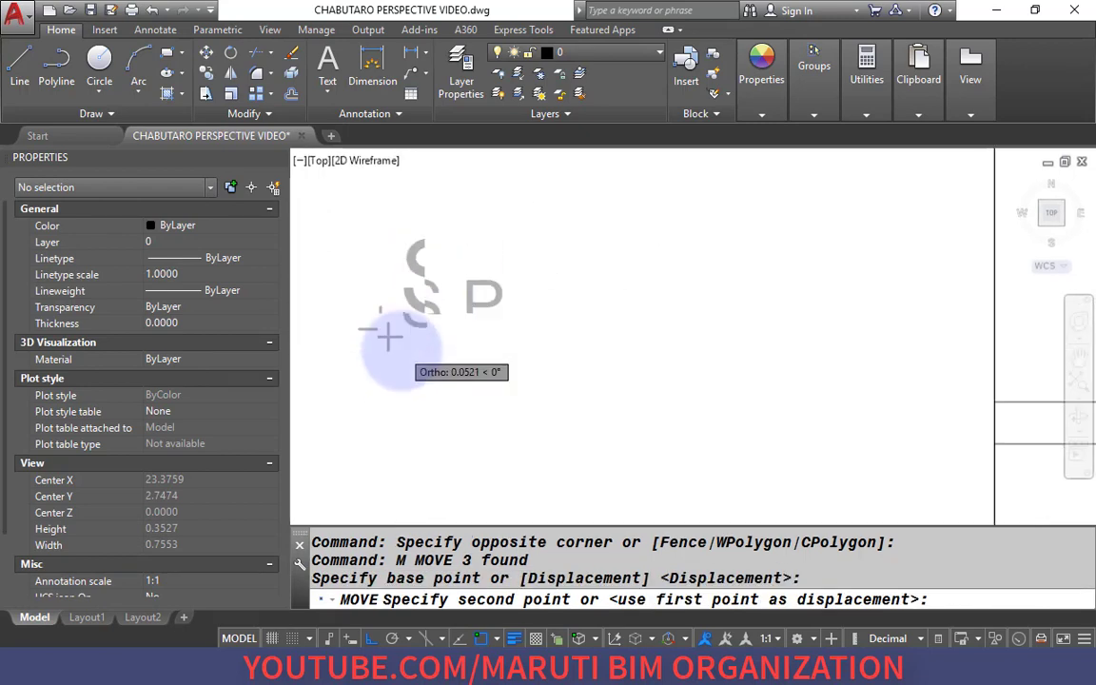
scroll(568, 350, up, 2)
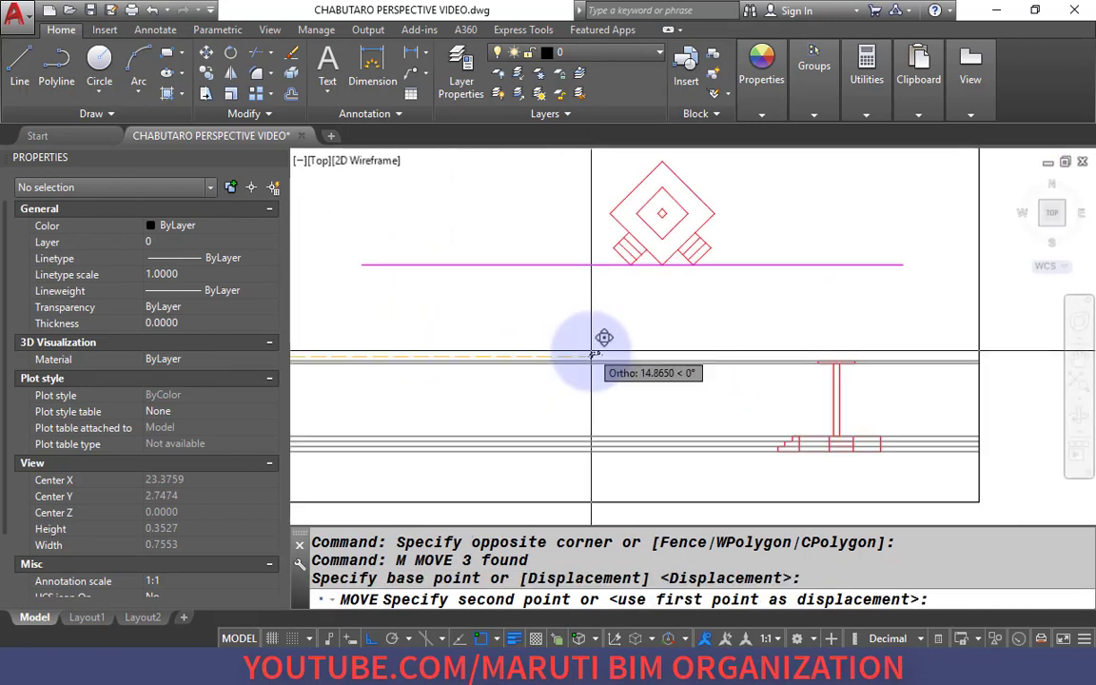
key(F8)
scroll(608, 348, up, 2)
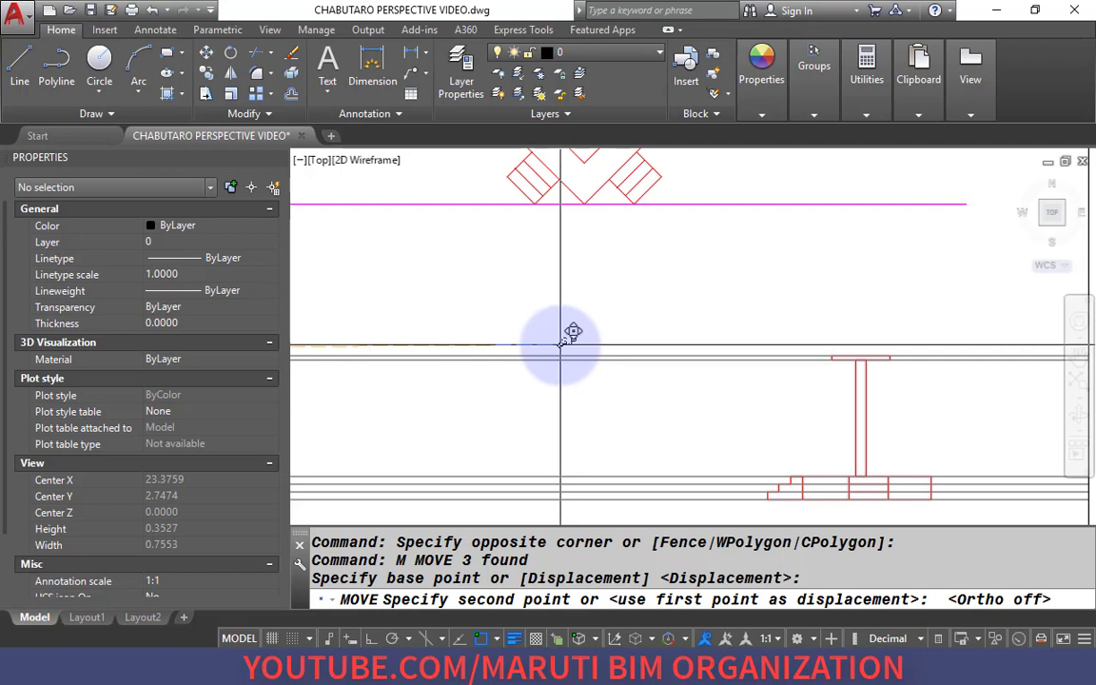
click(561, 344)
scroll(558, 345, up, 5)
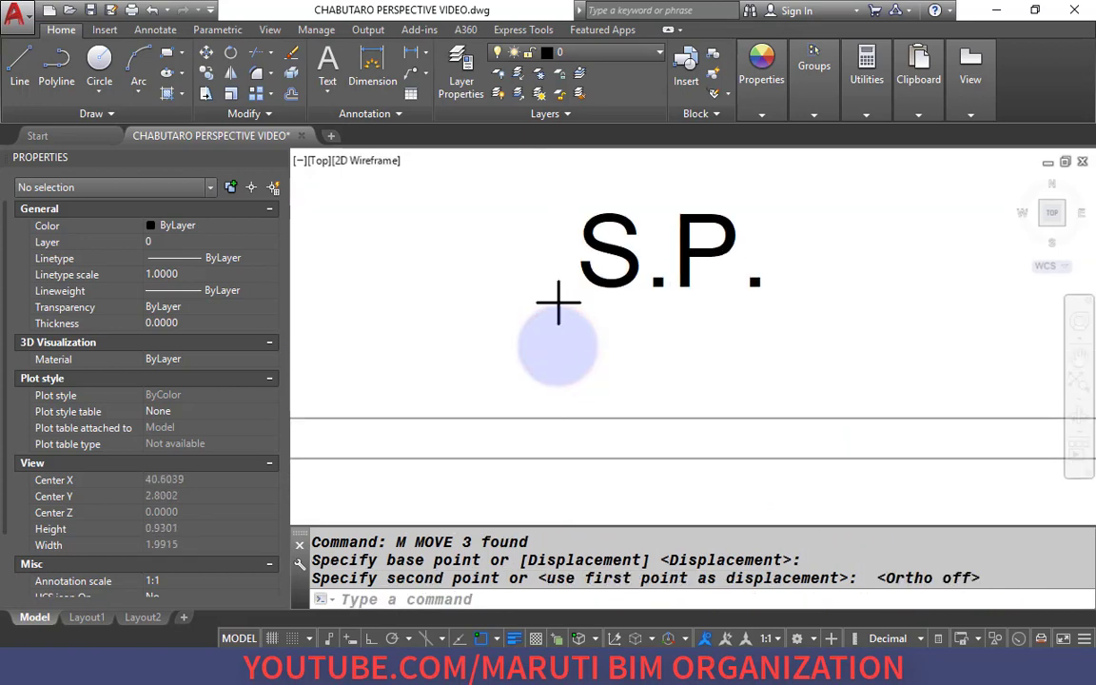
key(ctrl+s)
Draw a horizontal line about 13.64 units long between the cap and base construction lines, beside the elevation's shaft, with Ortho on.
scroll(544, 301, down, 4)
scroll(532, 297, down, 10)
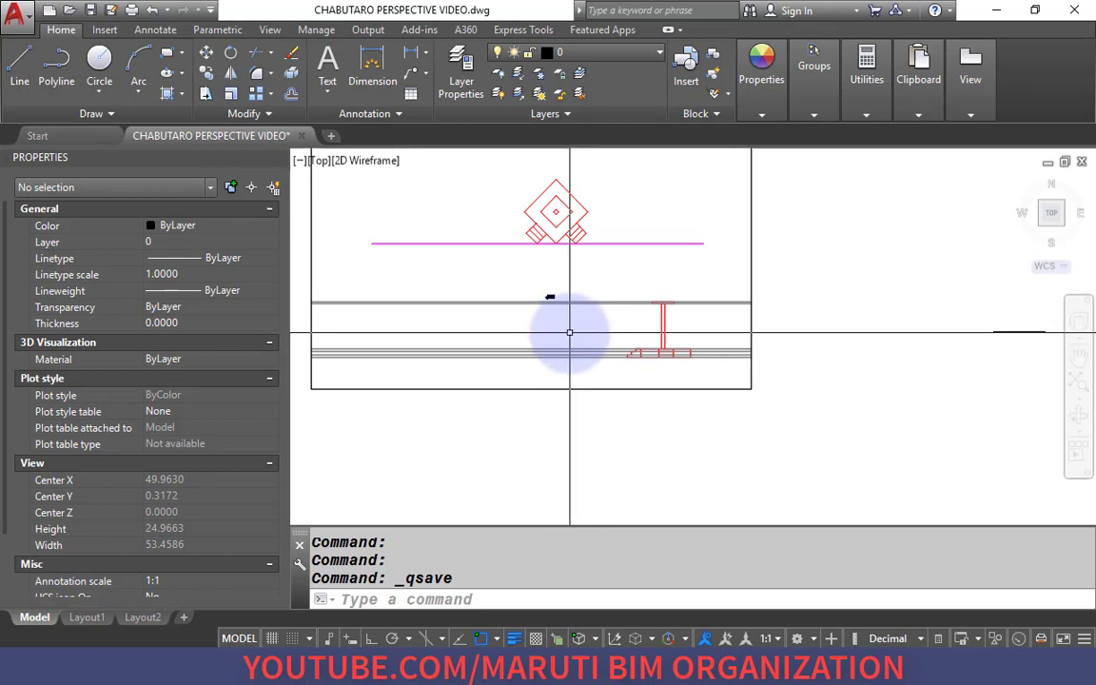
text(l)
key(Return)
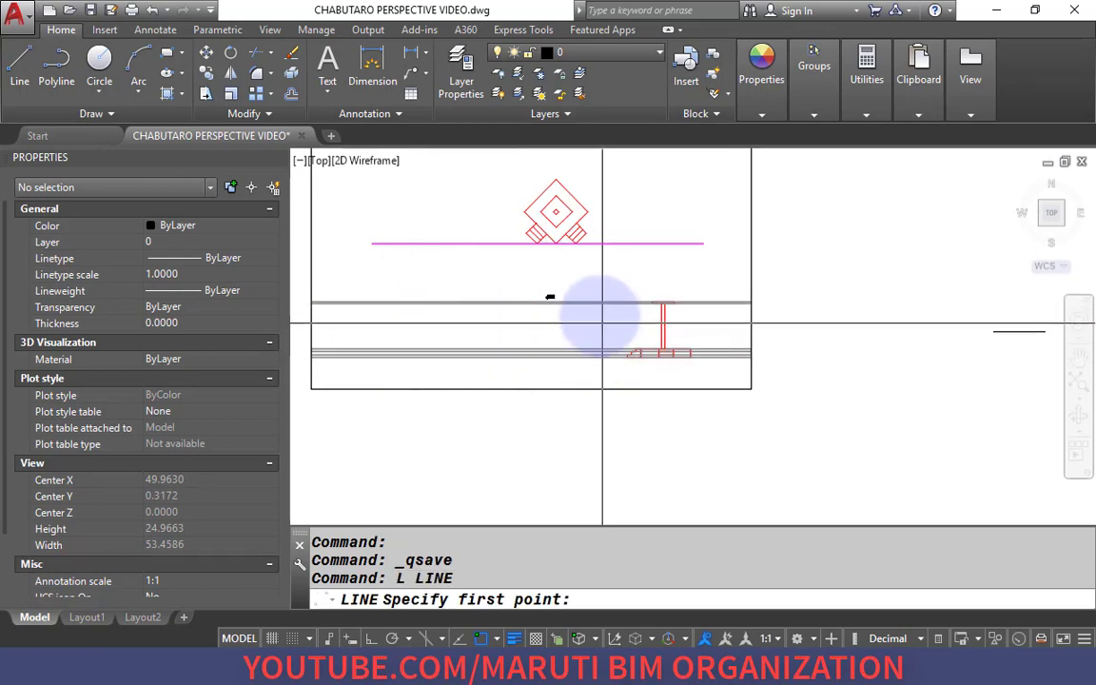
scroll(598, 305, up, 4)
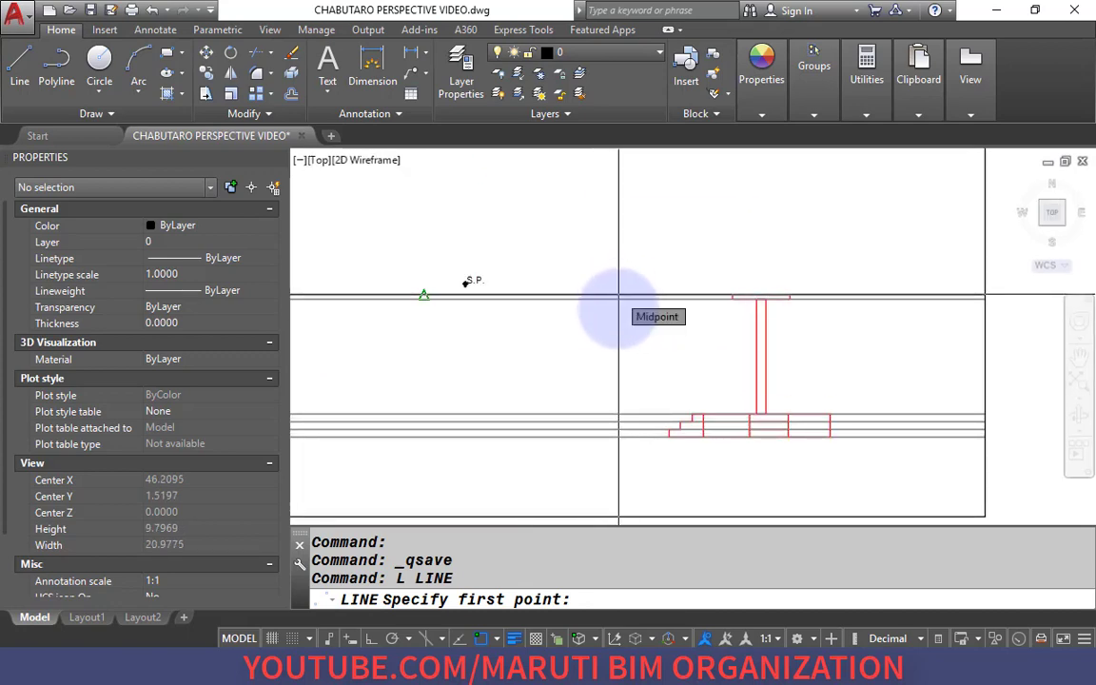
scroll(619, 415, down, 4)
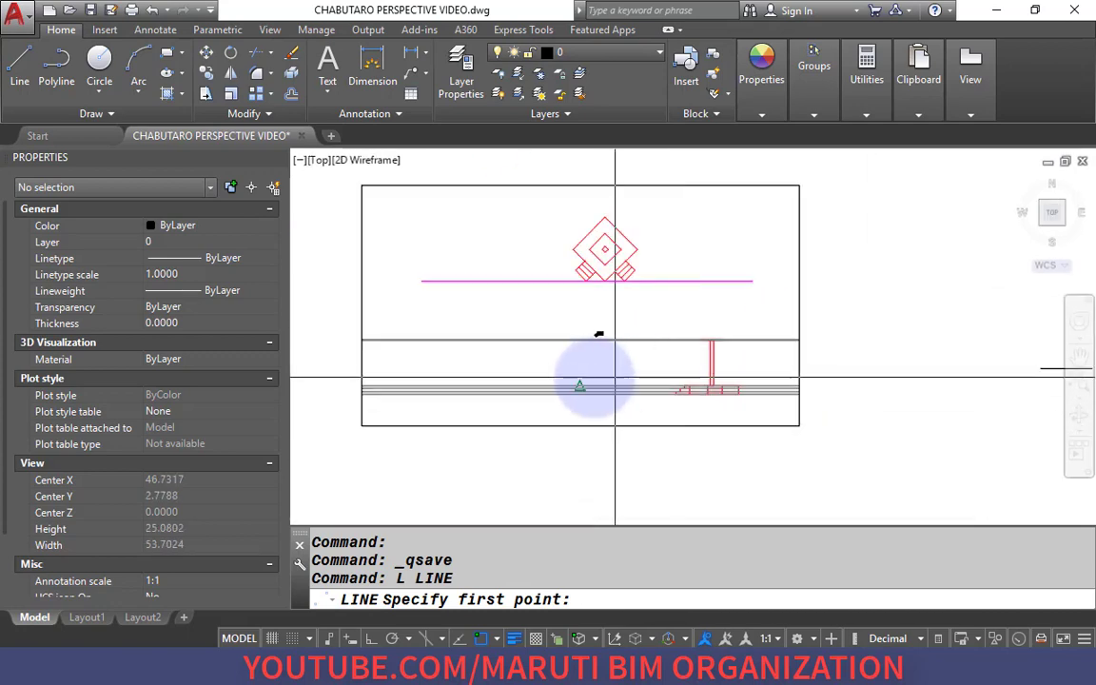
click(476, 368)
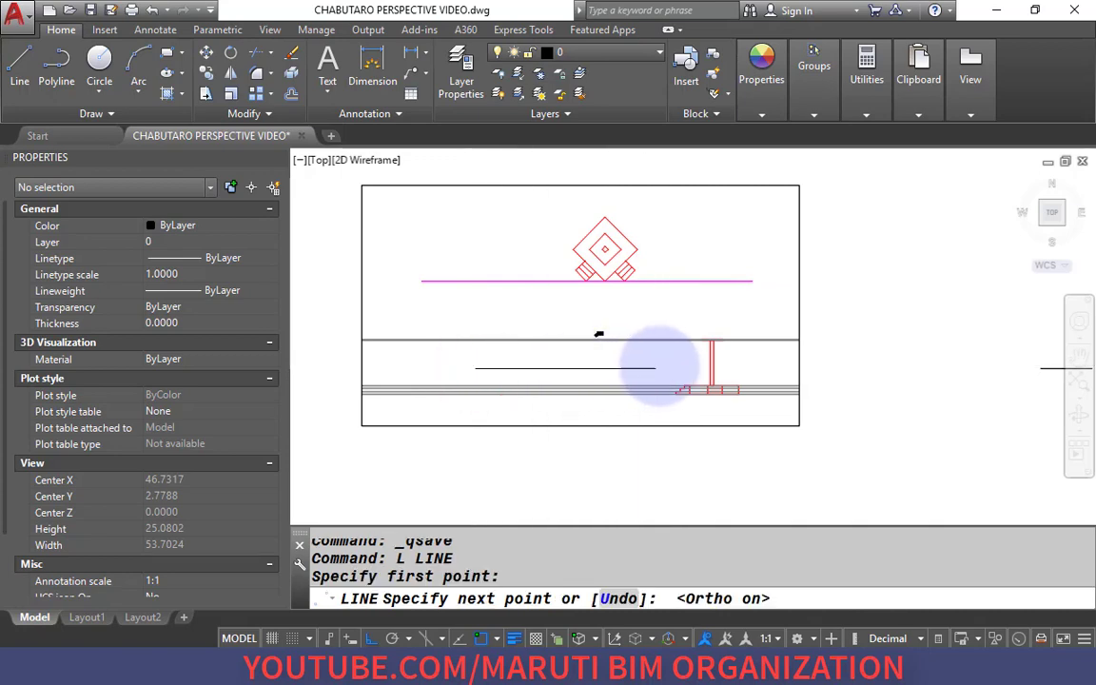
click(680, 369)
key(Return)
Erase the stray short horizontal line outside the frame and save the drawing.
scroll(699, 369, up, 4)
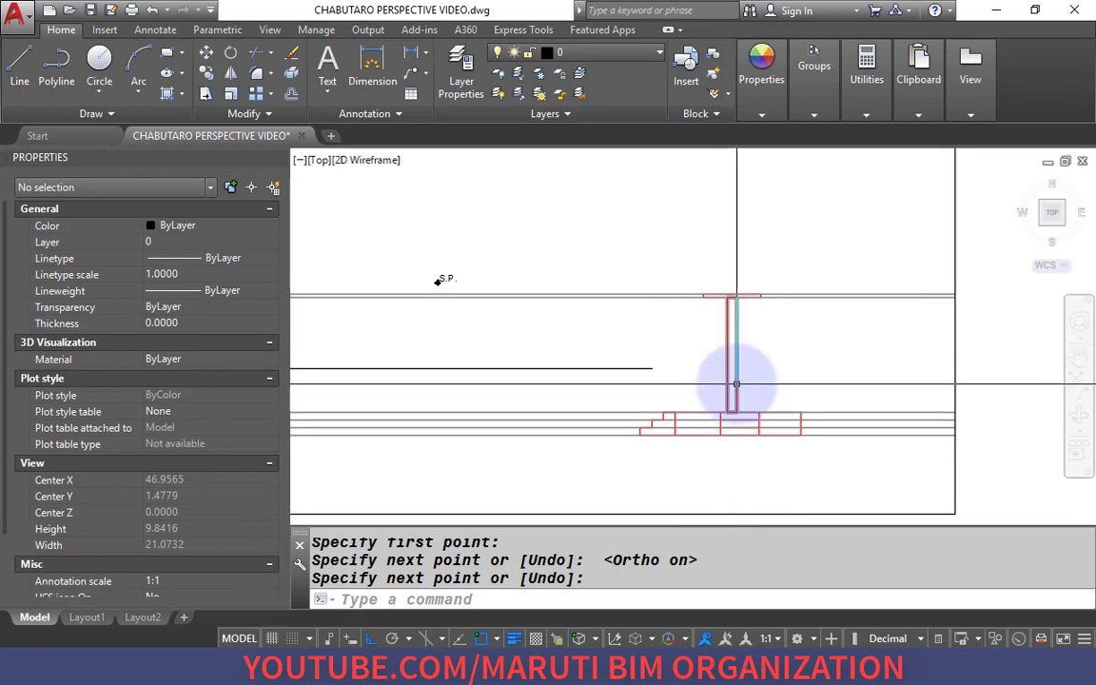
scroll(736, 412, down, 4)
scroll(567, 445, down, 4)
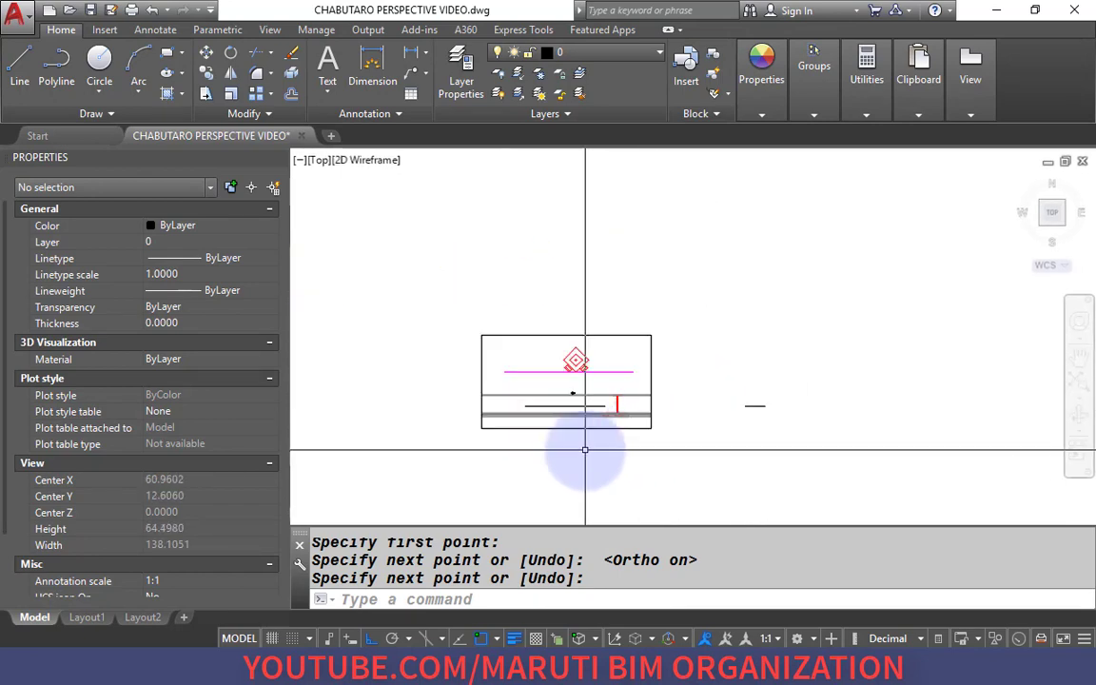
scroll(827, 398, up, 3)
click(894, 402)
click(814, 339)
text(e)
key(Return)
text(z)
key(Return)
text(e)
key(Return)
text(r)
key(Return)
key(ctrl+s)
middle_drag(797, 357, 664, 347)
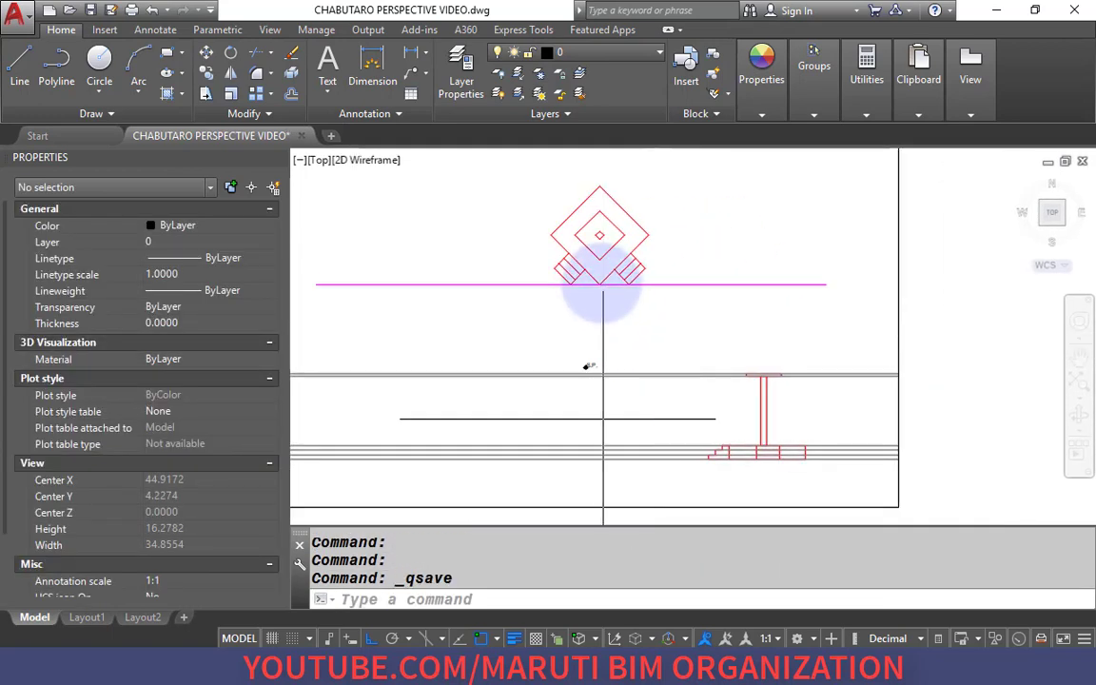
scroll(607, 276, up, 3)
click(609, 274)
click(597, 265)
click(568, 271)
click(543, 271)
scroll(543, 269, down, 2)
scroll(559, 279, down, 2)
scroll(530, 385, up, 5)
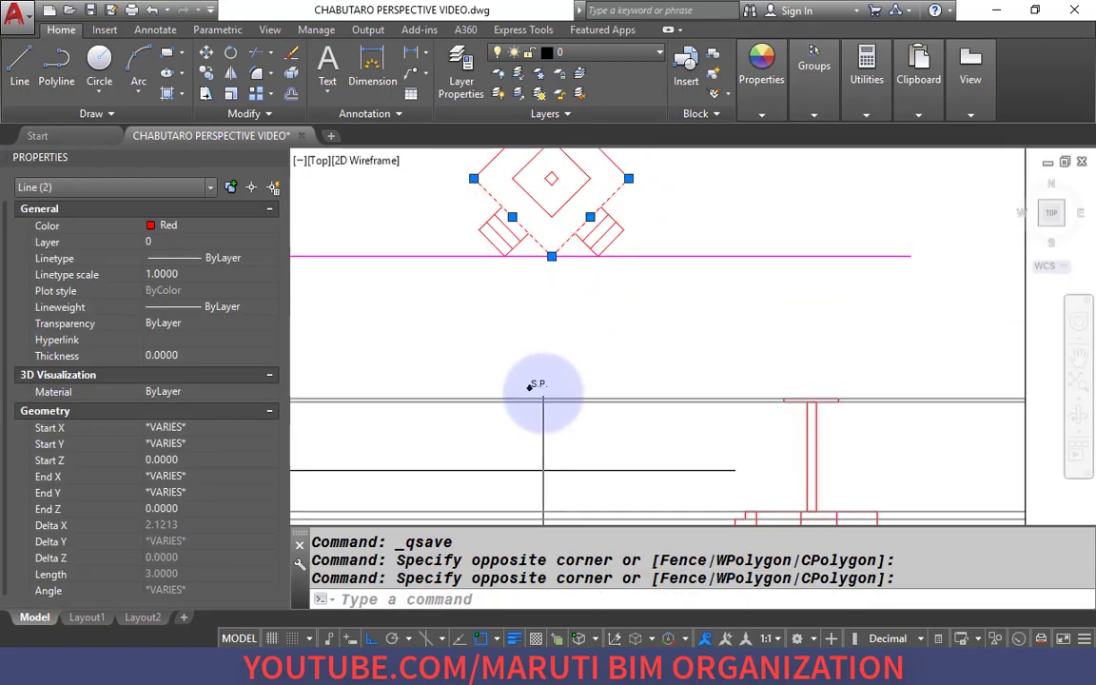
scroll(507, 377, up, 2)
scroll(521, 361, down, 4)
scroll(552, 346, up, 4)
scroll(569, 344, up, 1)
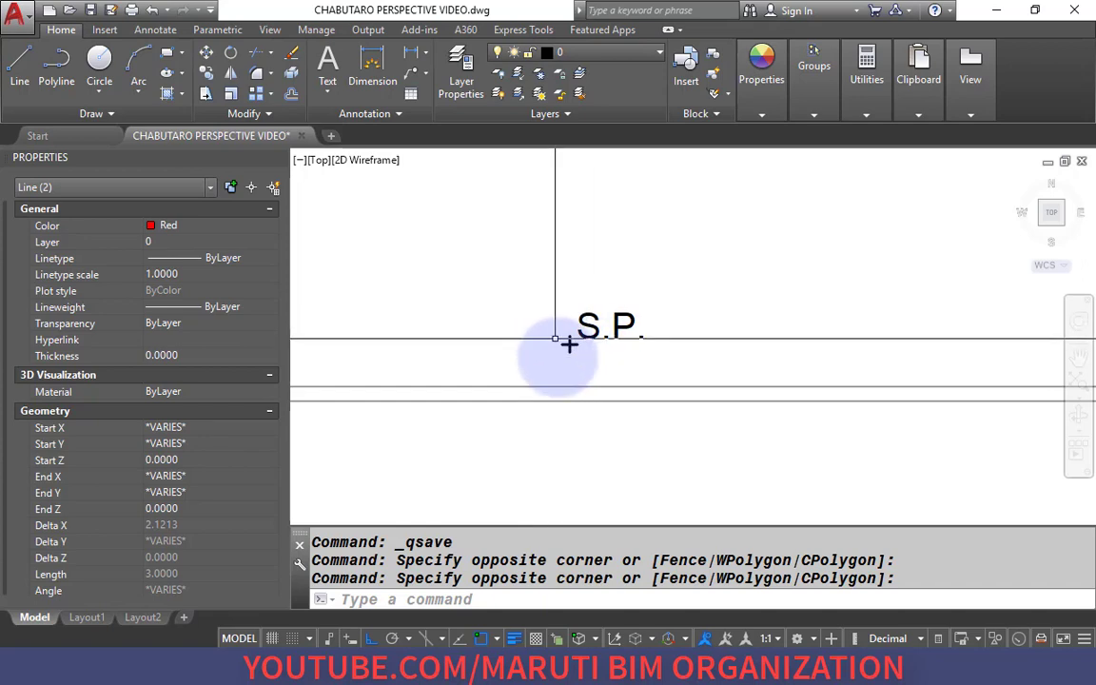
scroll(569, 345, down, 4)
scroll(568, 406, up, 1)
middle_drag(602, 386, 605, 351)
key(Escape)
Set the color of the horizontal line between the cap and base construction lines to blue.
click(649, 447)
click(650, 449)
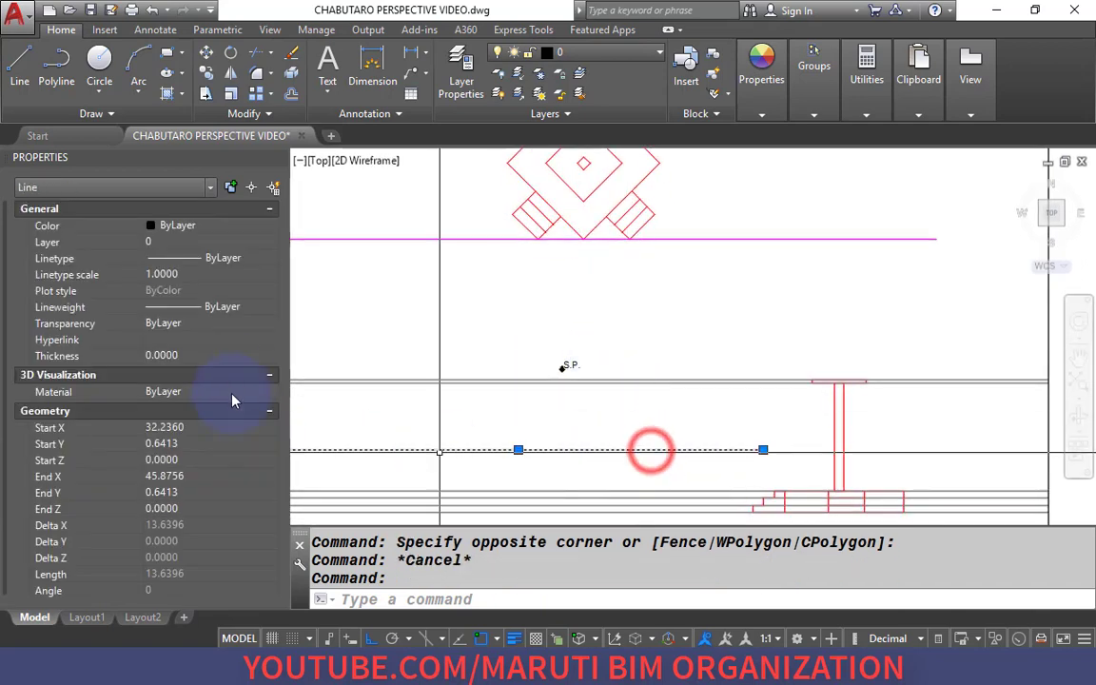
click(209, 229)
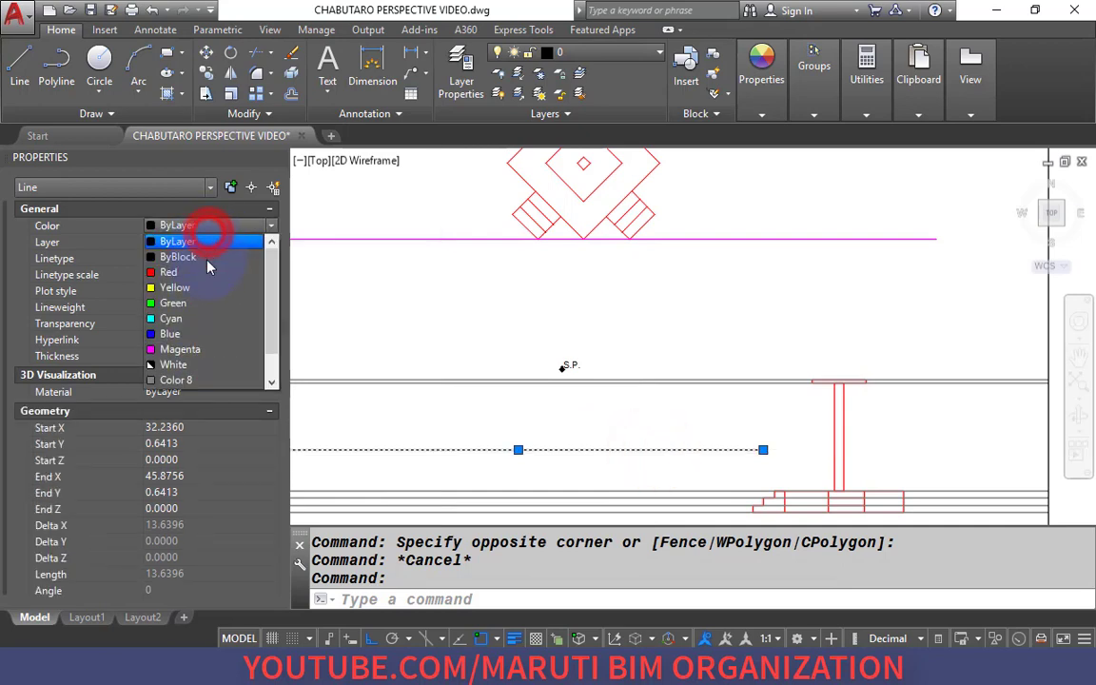
click(209, 334)
key(Escape)
Copy the plan's two front edges from their shared front corner to the center of the S.P. cross.
scroll(626, 235, up, 4)
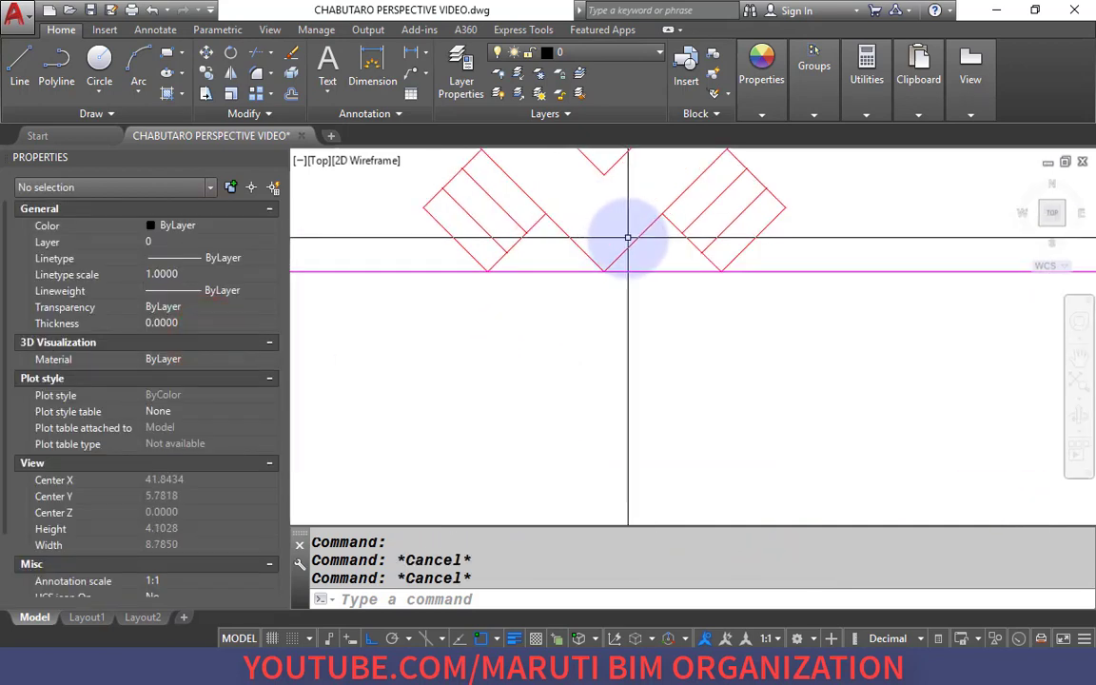
click(623, 241)
click(607, 239)
click(593, 239)
click(569, 244)
text(CO)
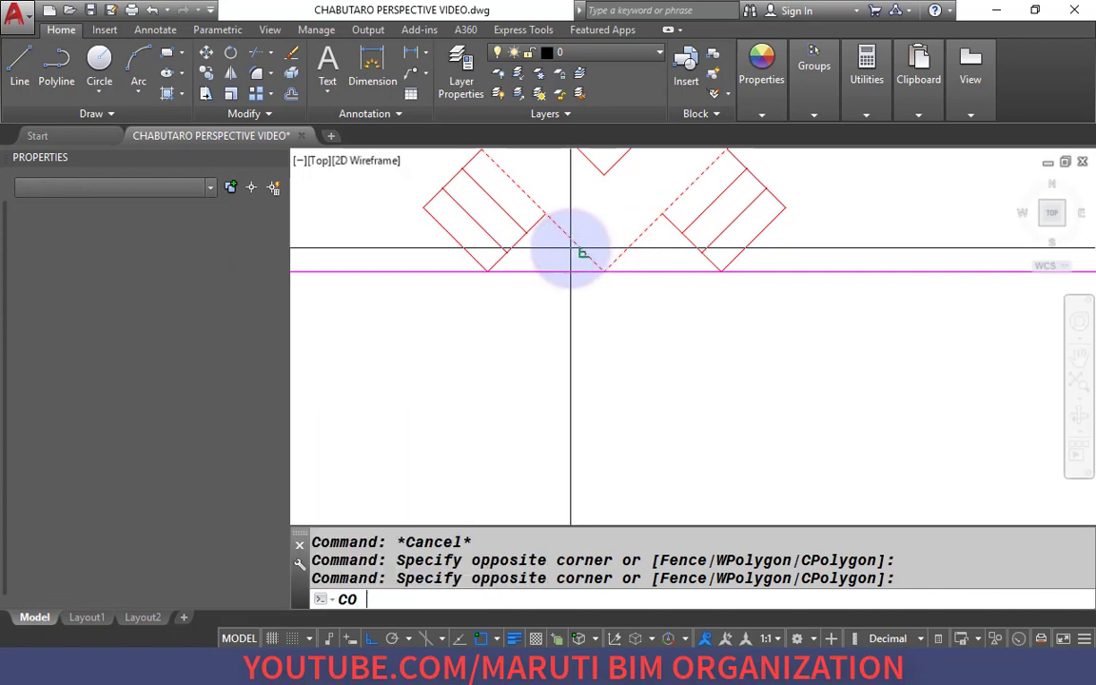
key(Return)
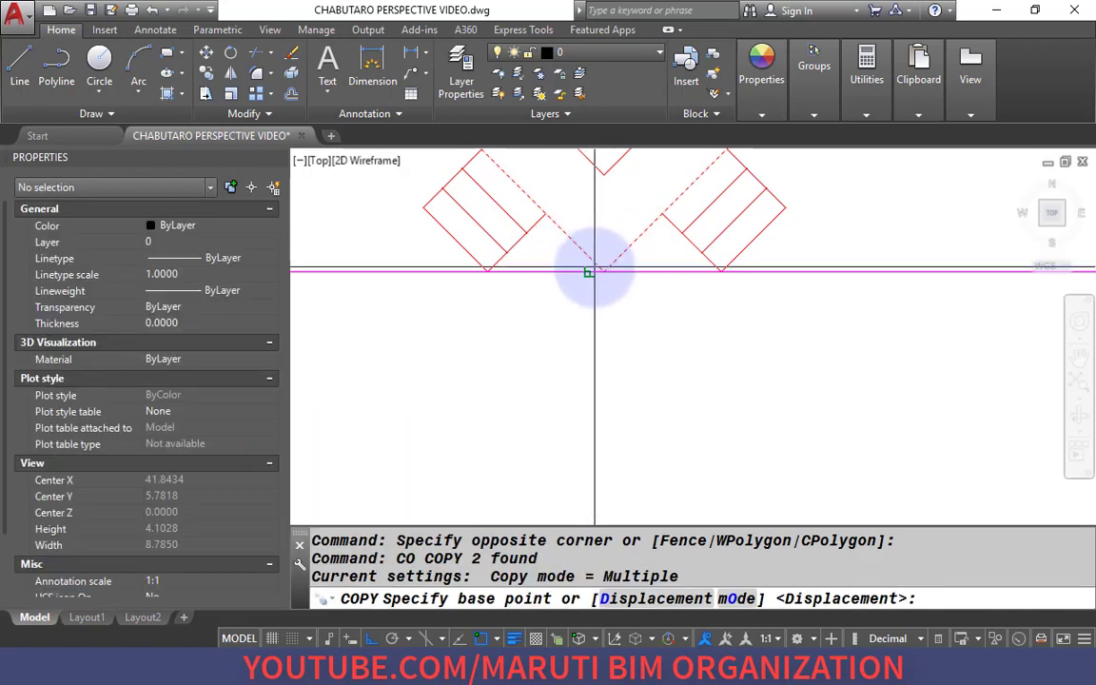
click(599, 267)
scroll(586, 269, down, 3)
scroll(584, 398, up, 5)
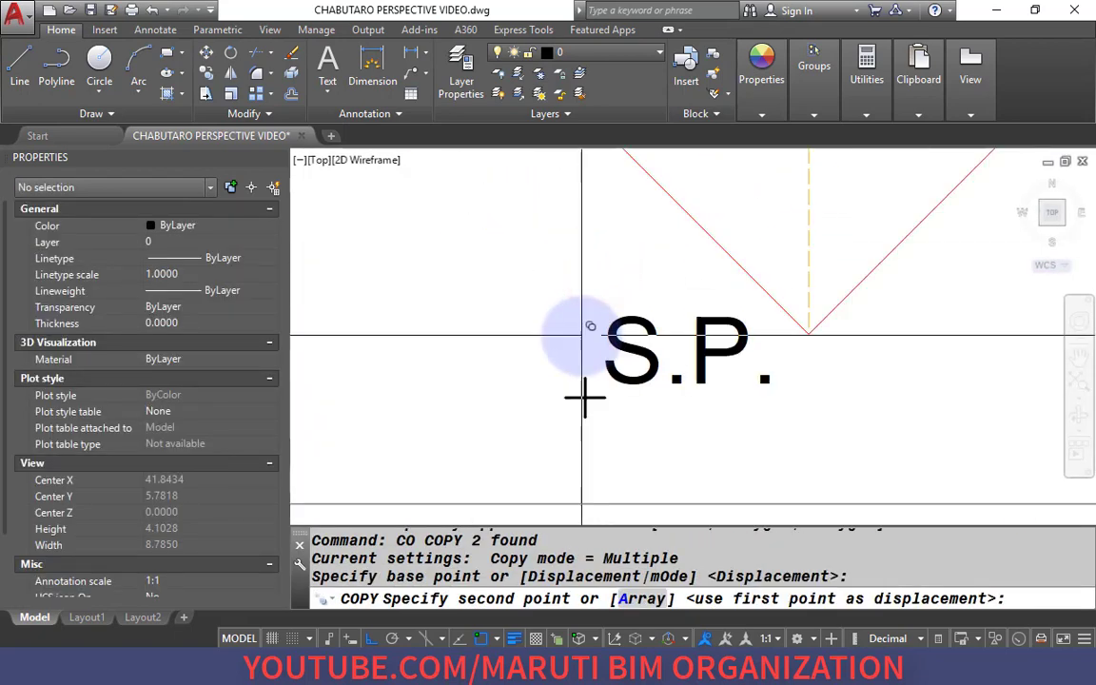
click(583, 398)
key(Return)
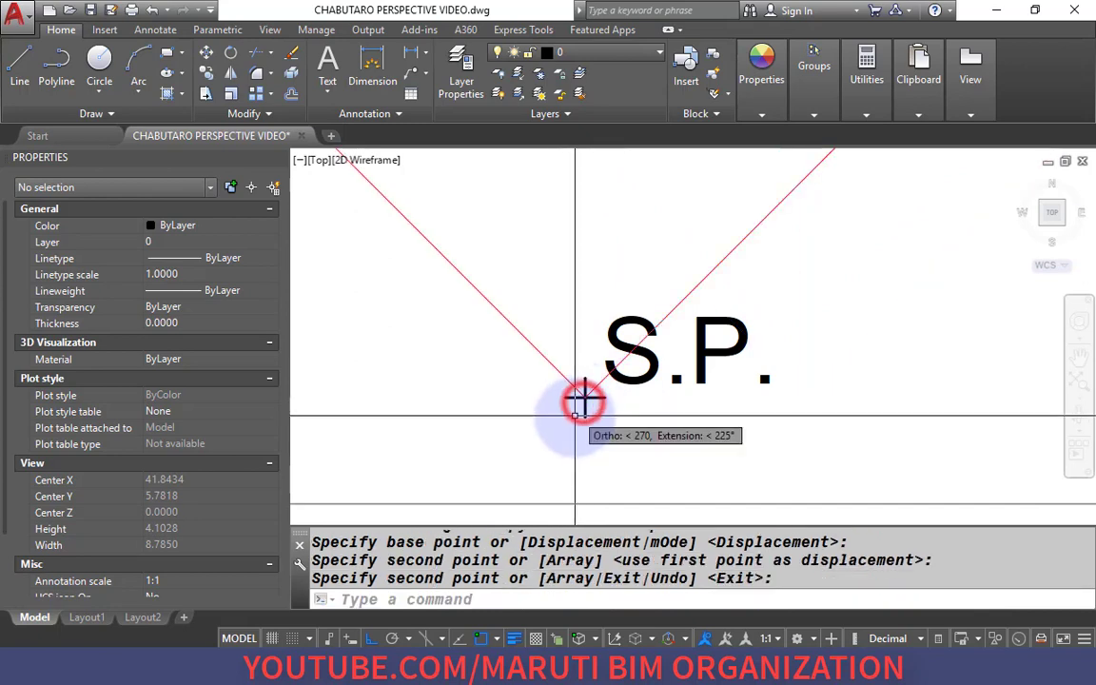
Extend both copied edges from S.P. up to the magenta picture plane line.
scroll(582, 399, down, 6)
text(EX)
key(Return)
click(723, 329)
key(Return)
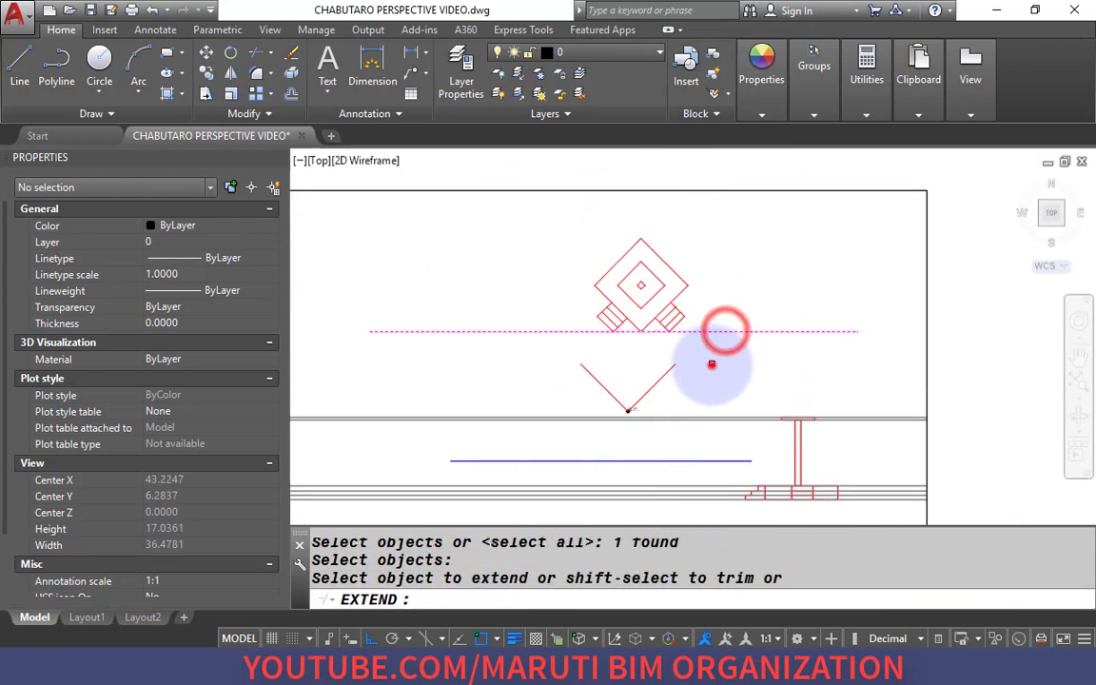
click(712, 364)
click(638, 373)
click(608, 369)
click(578, 380)
key(Return)
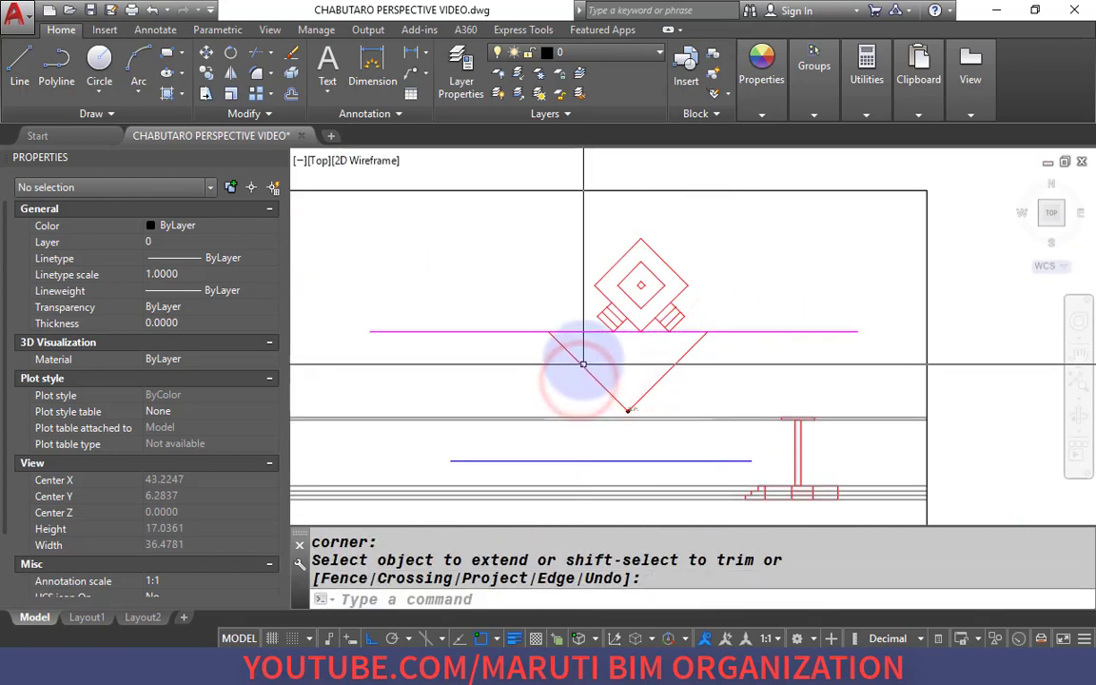
Draw vertical lines from both extended edges' ends on the picture plane line down to the blue horizontal line.
text(L)
key(Return)
click(549, 331)
click(550, 461)
key(Return)
key(Return)
click(702, 338)
click(703, 461)
key(Return)
Erase the two copied diagonal edges that meet at S.P.
click(681, 378)
click(636, 363)
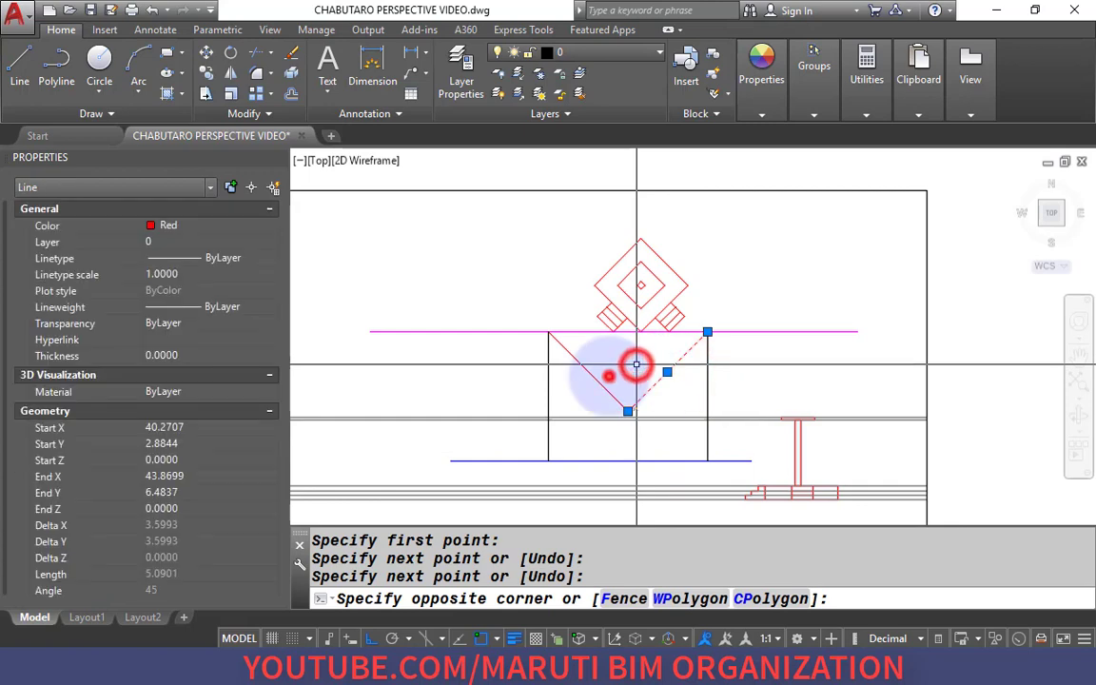
click(607, 372)
click(587, 374)
text(E)
key(Return)
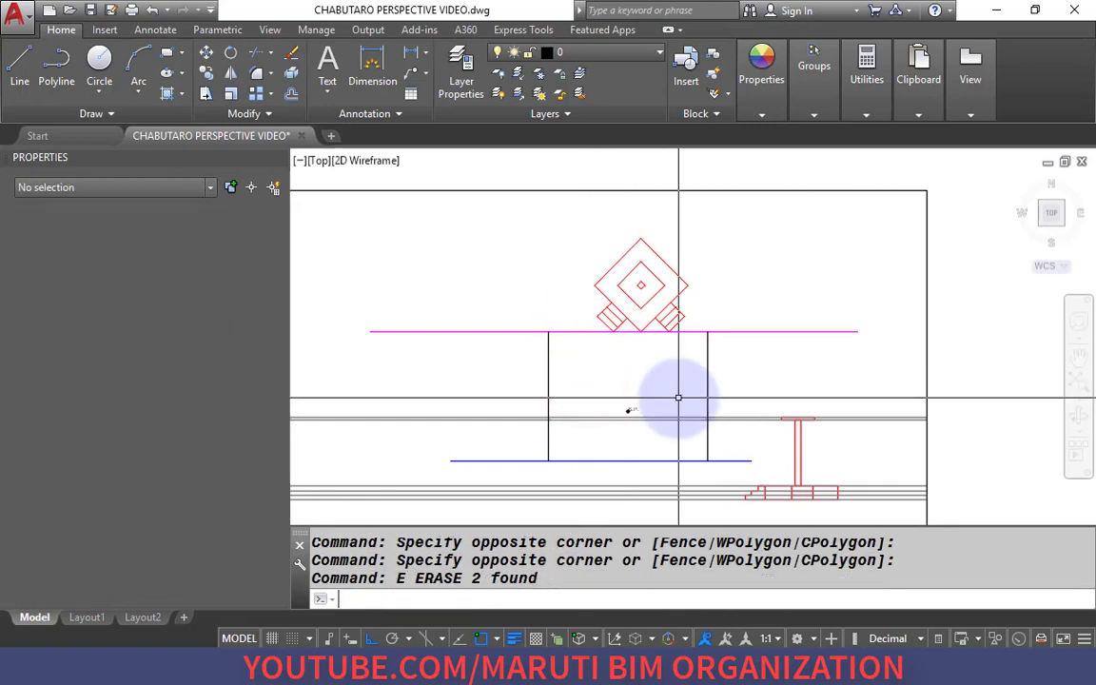
Regenerate the drawing and run the Purge command.
scroll(666, 304, up, 2)
scroll(636, 285, up, 2)
scroll(623, 334, down, 3)
text(RE)
key(Return)
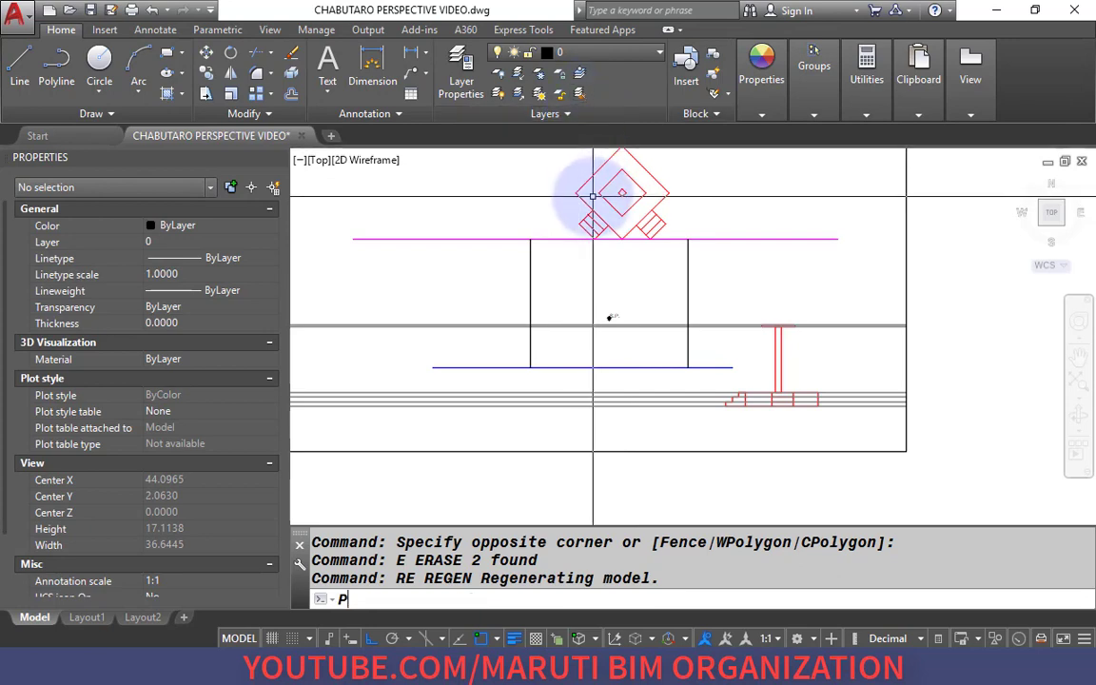
text(PU)
key(Return)
key(Escape)
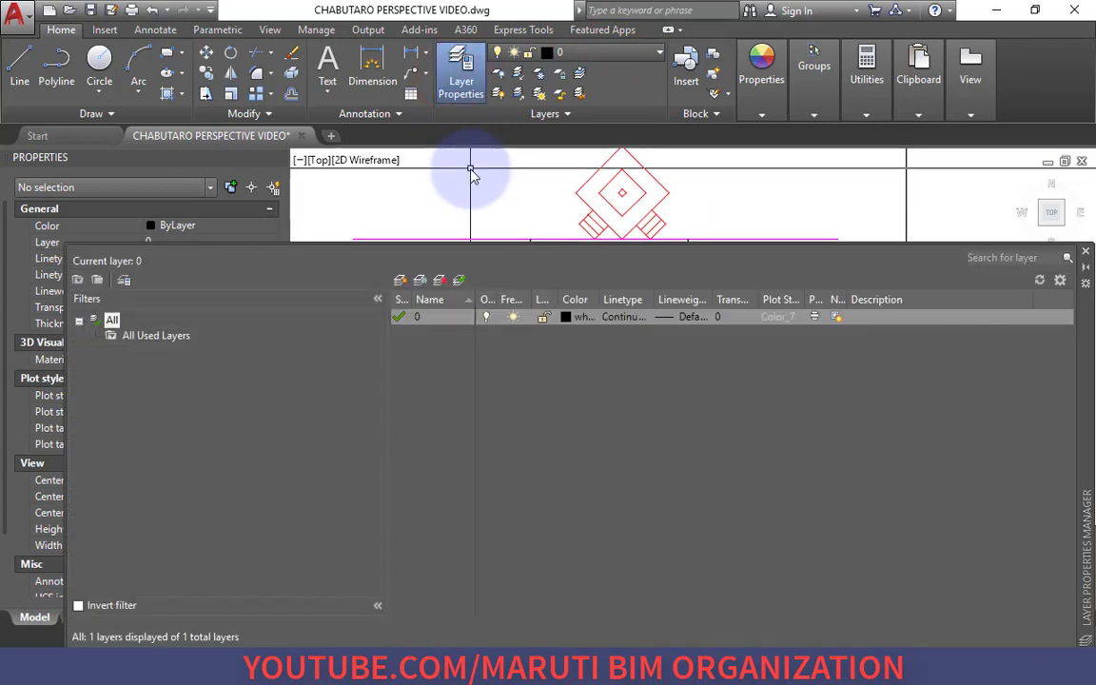
Create two new layers named PROJ and PER.
click(407, 301)
click(401, 281)
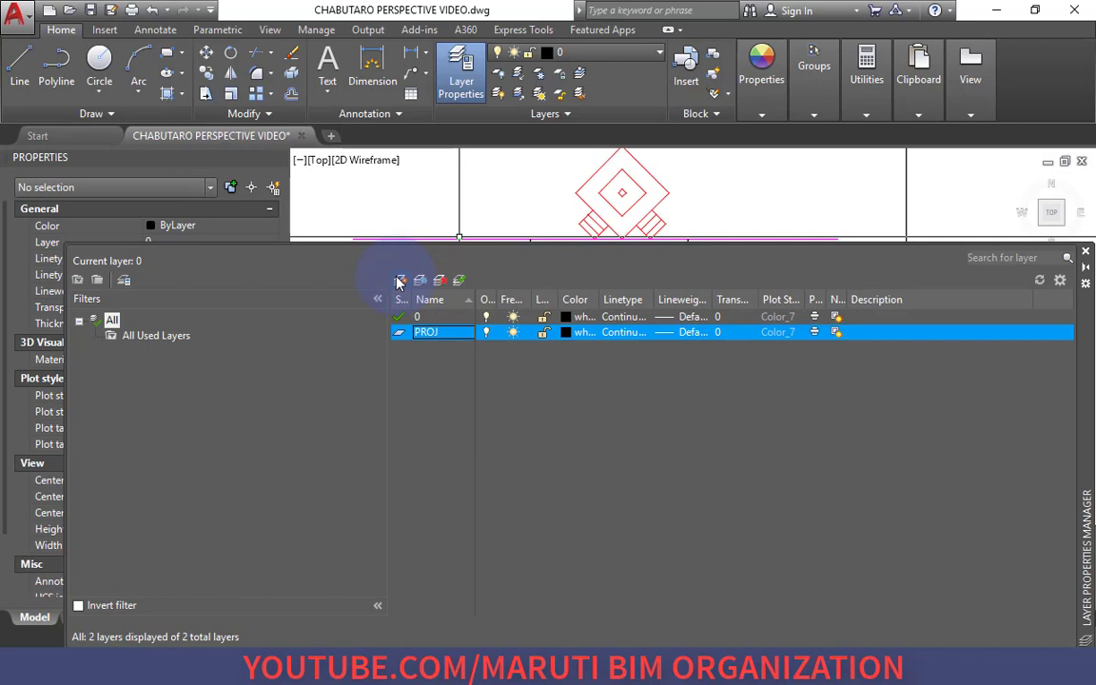
click(398, 281)
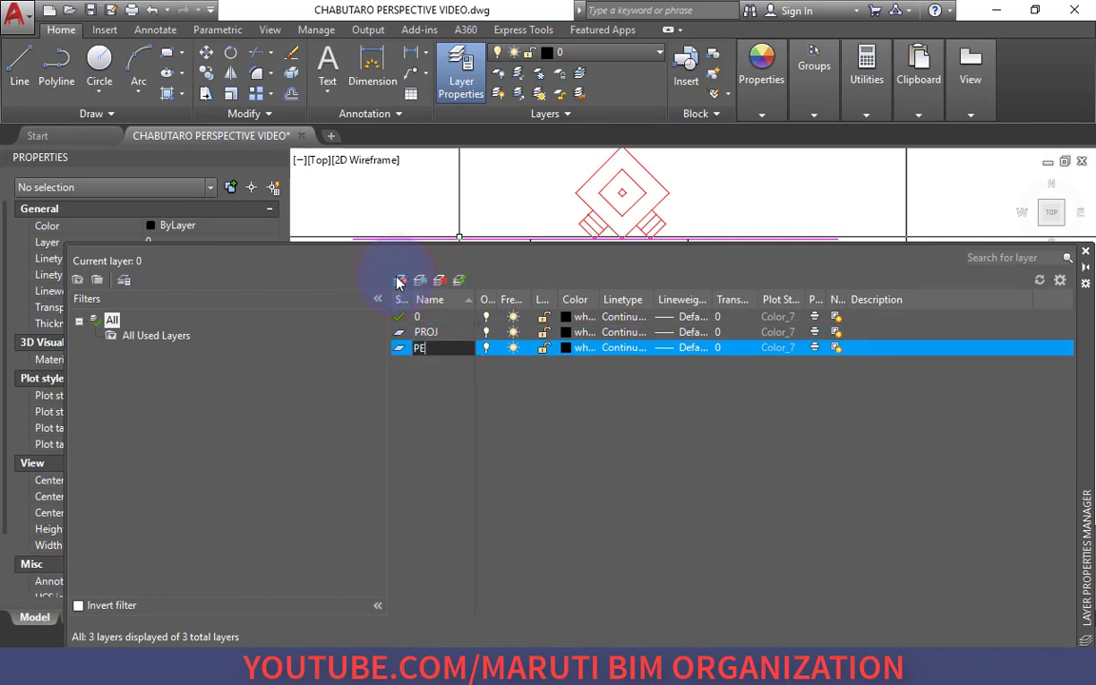
click(577, 299)
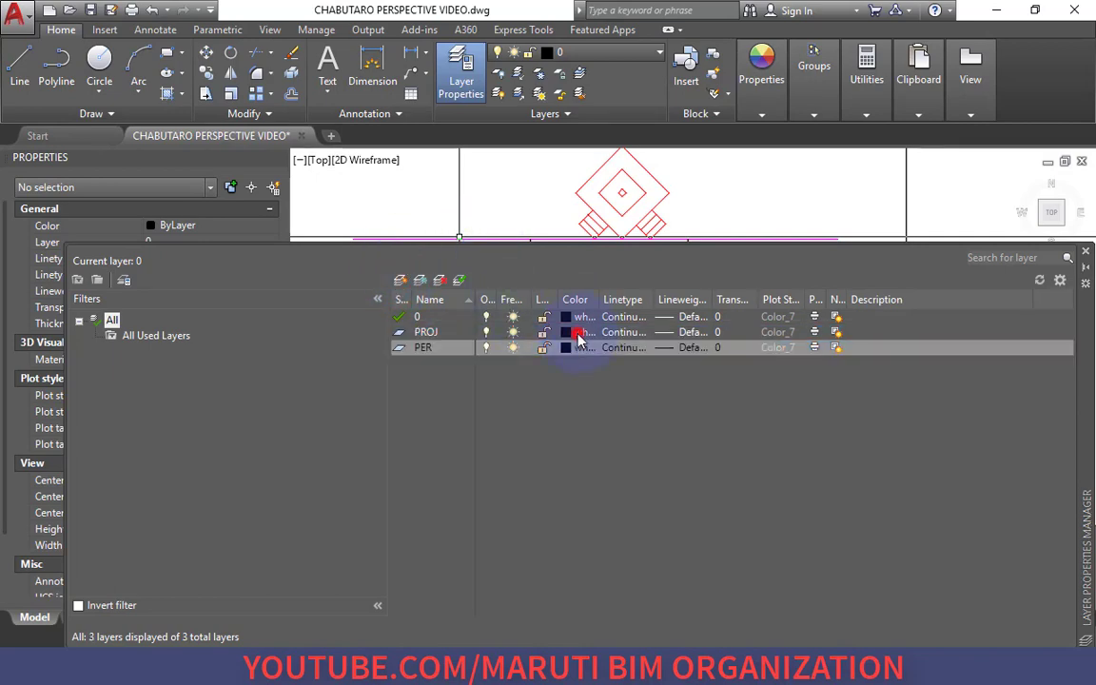
Set the PROJ layer's color to 8 and the PER layer's color to blue.
click(577, 333)
double_click(520, 374)
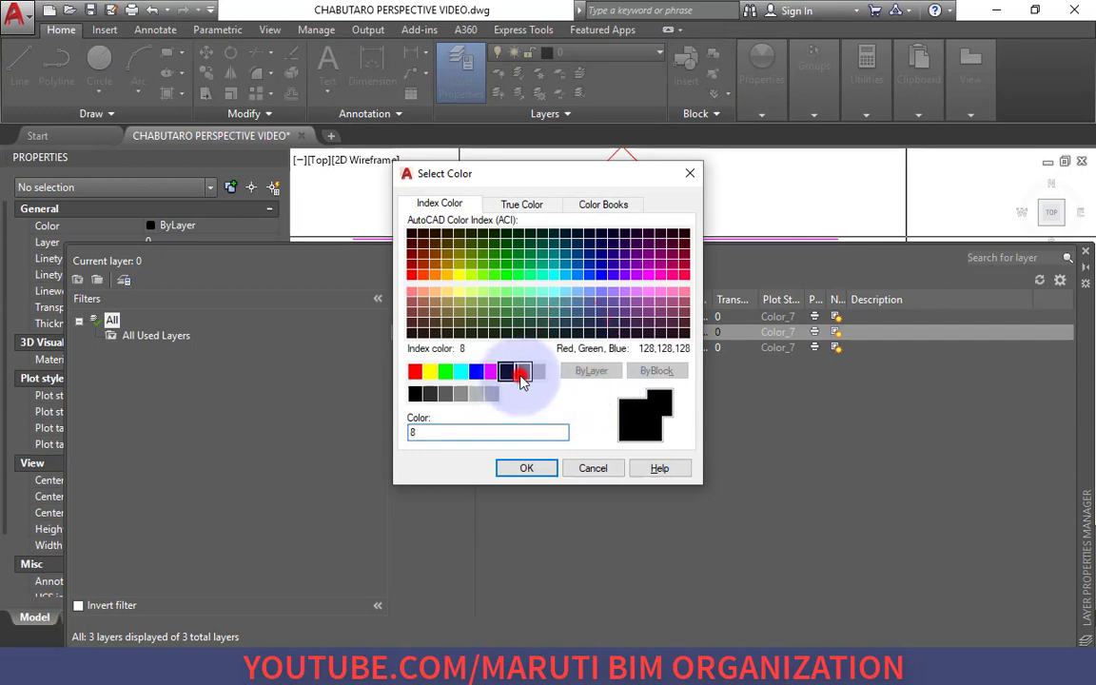
click(578, 348)
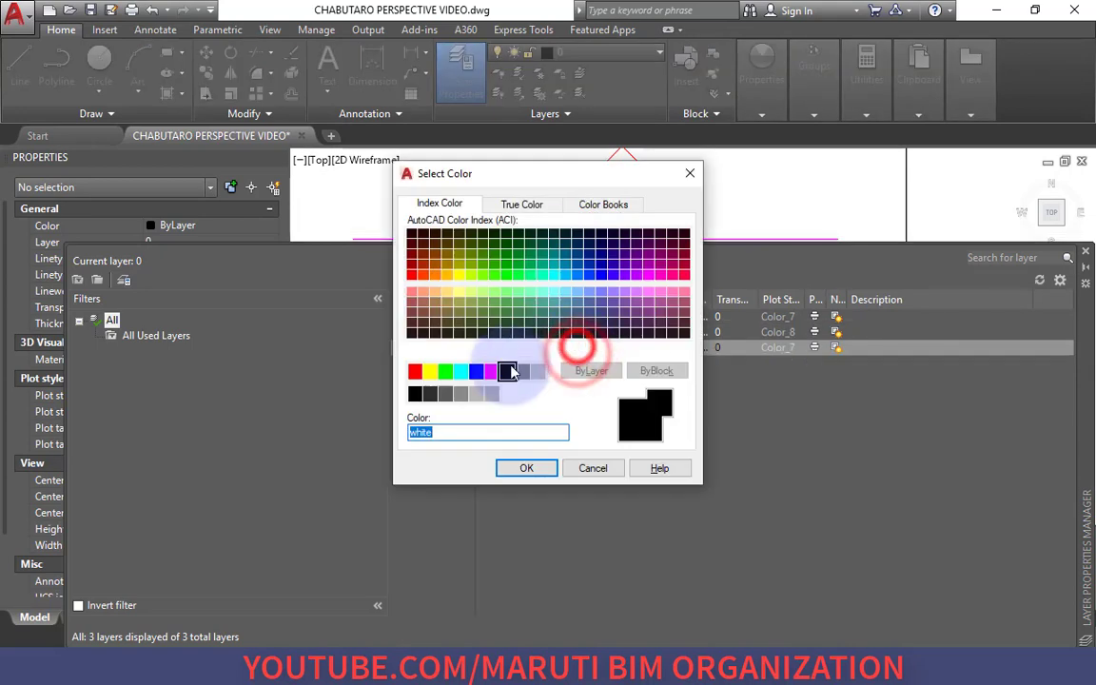
click(477, 372)
click(514, 467)
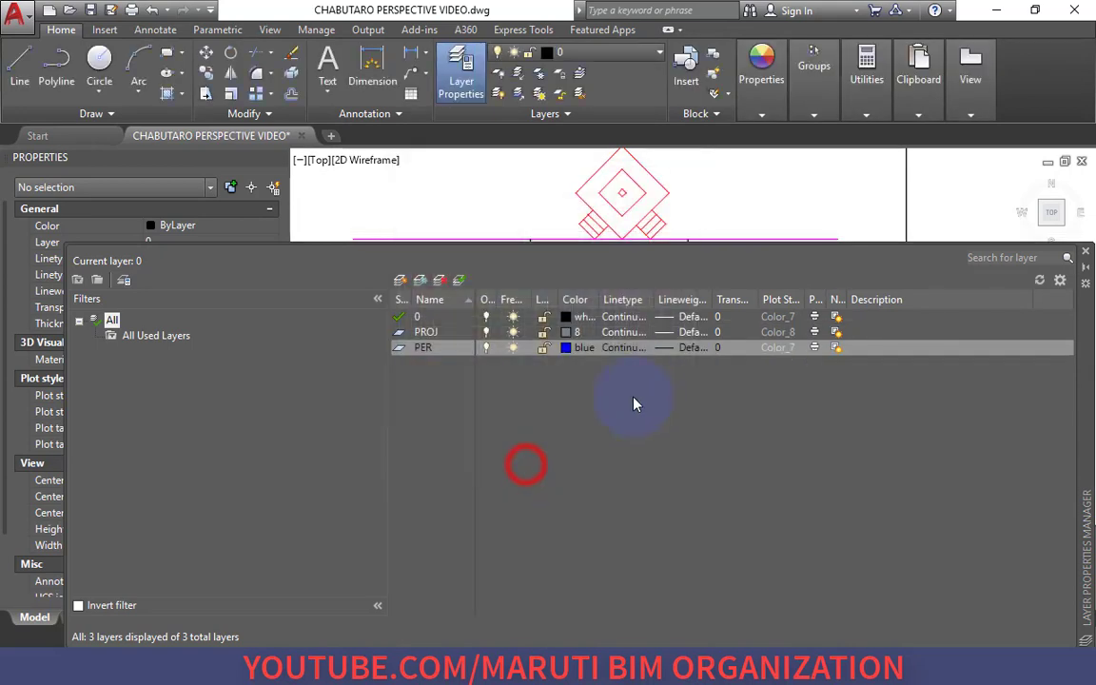
Set the PER layer's lineweight to 0.50 mm and close the layer manager.
click(682, 352)
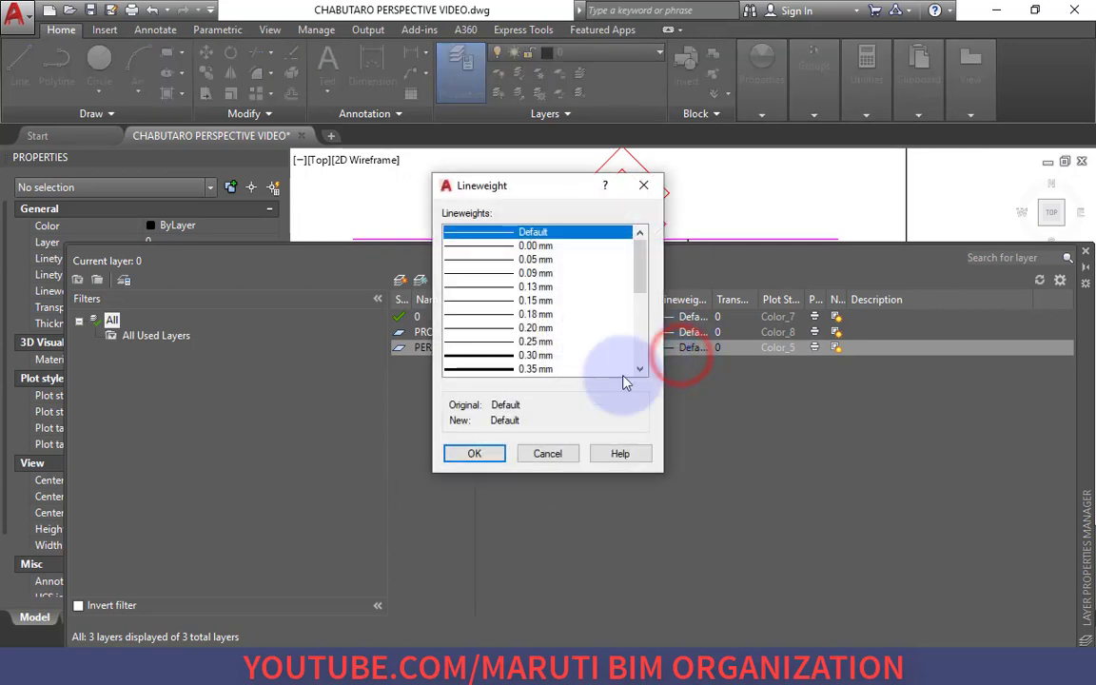
scroll(548, 361, down, 1)
click(541, 356)
click(474, 453)
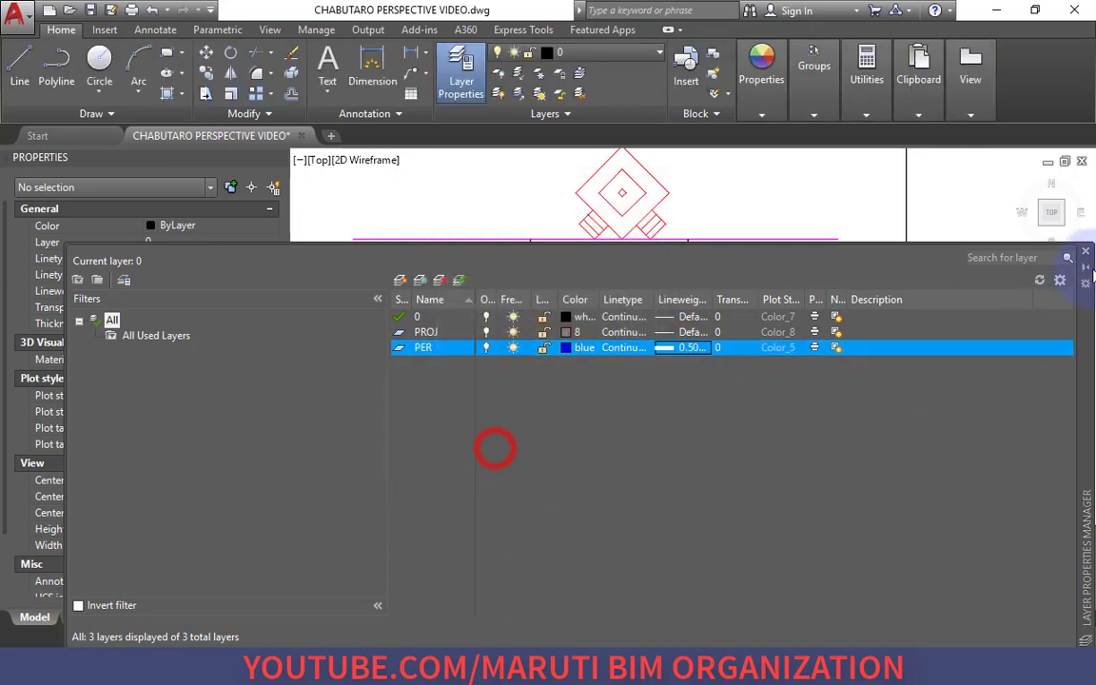
click(1085, 251)
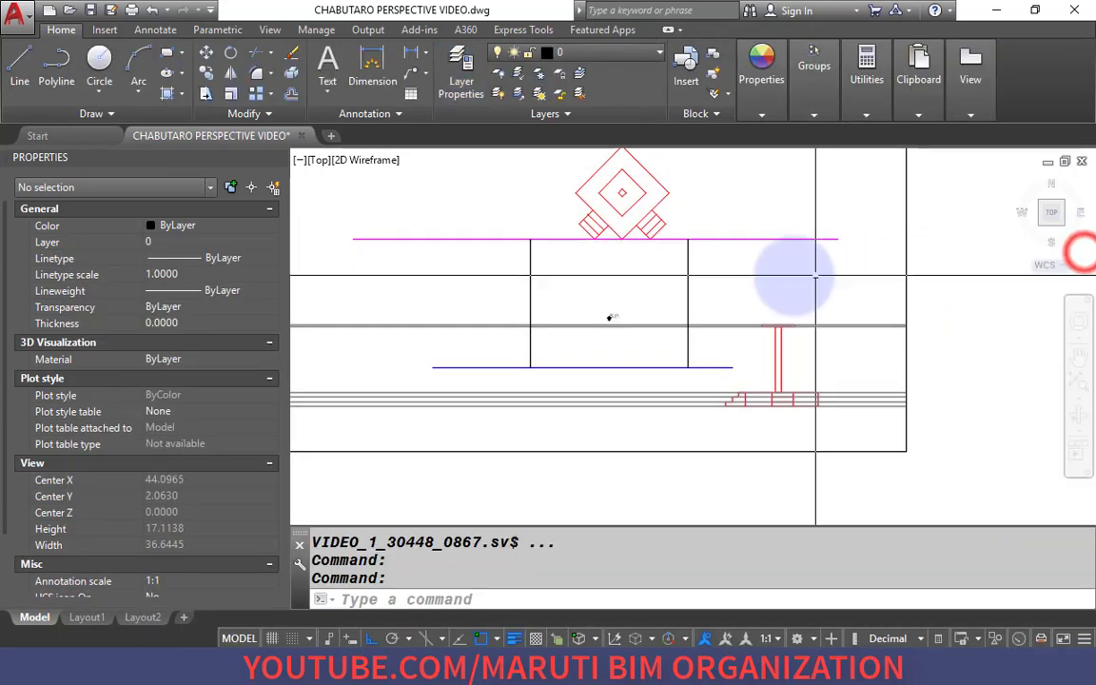
Make PROJ the current layer and draw a projection line from the plan's left corner to the center of S.P.
click(590, 52)
click(584, 113)
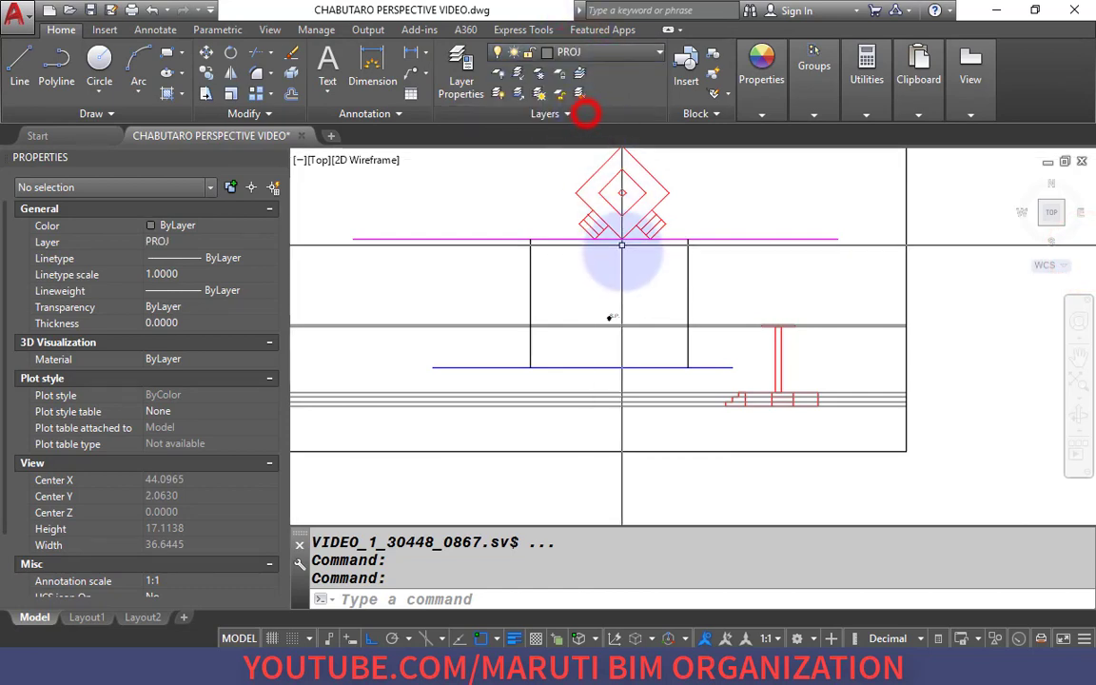
text(L)
key(Return)
scroll(531, 219, up, 6)
scroll(579, 408, down, 4)
scroll(577, 404, up, 8)
scroll(565, 407, down, 4)
scroll(557, 400, down, 1)
scroll(506, 211, up, 2)
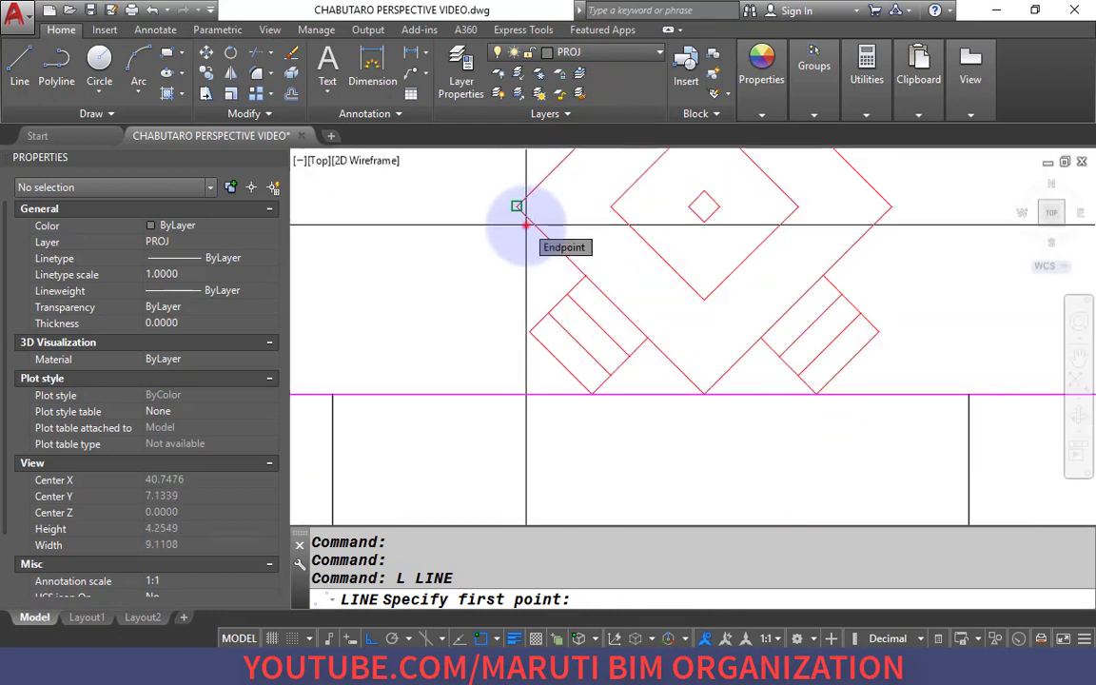
click(515, 205)
scroll(521, 222, down, 3)
scroll(552, 390, up, 6)
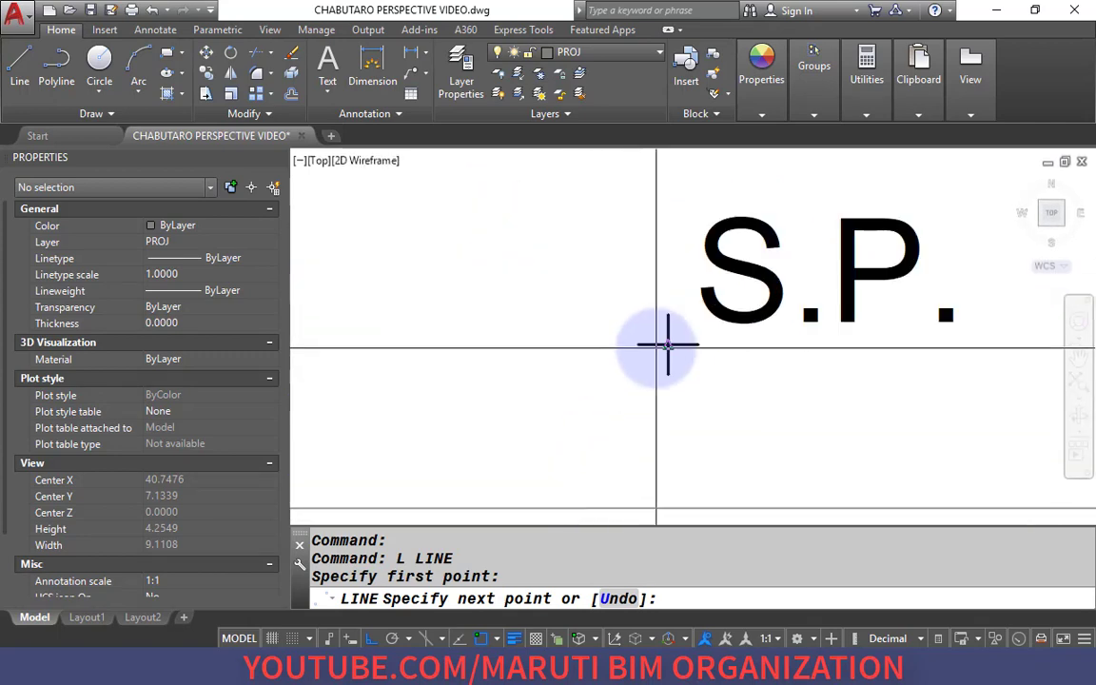
scroll(619, 371, down, 4)
Draw projection lines between S.P. and the left steps' outer corner and the upper ends of both tread lines.
scroll(533, 229, up, 5)
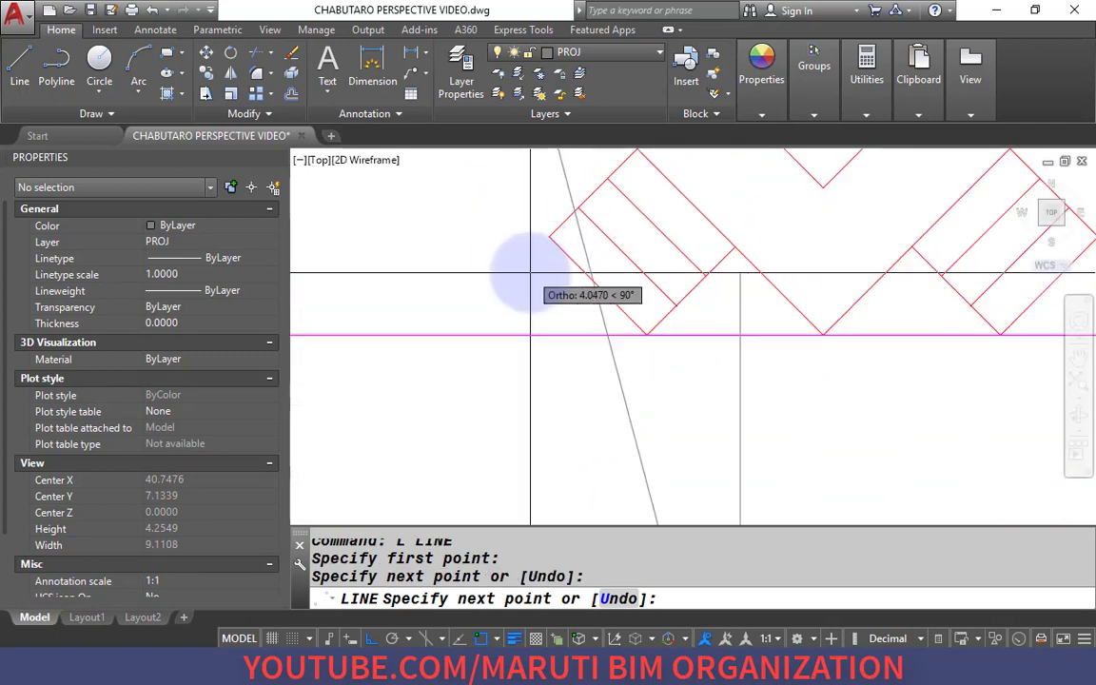
click(552, 250)
key(Return)
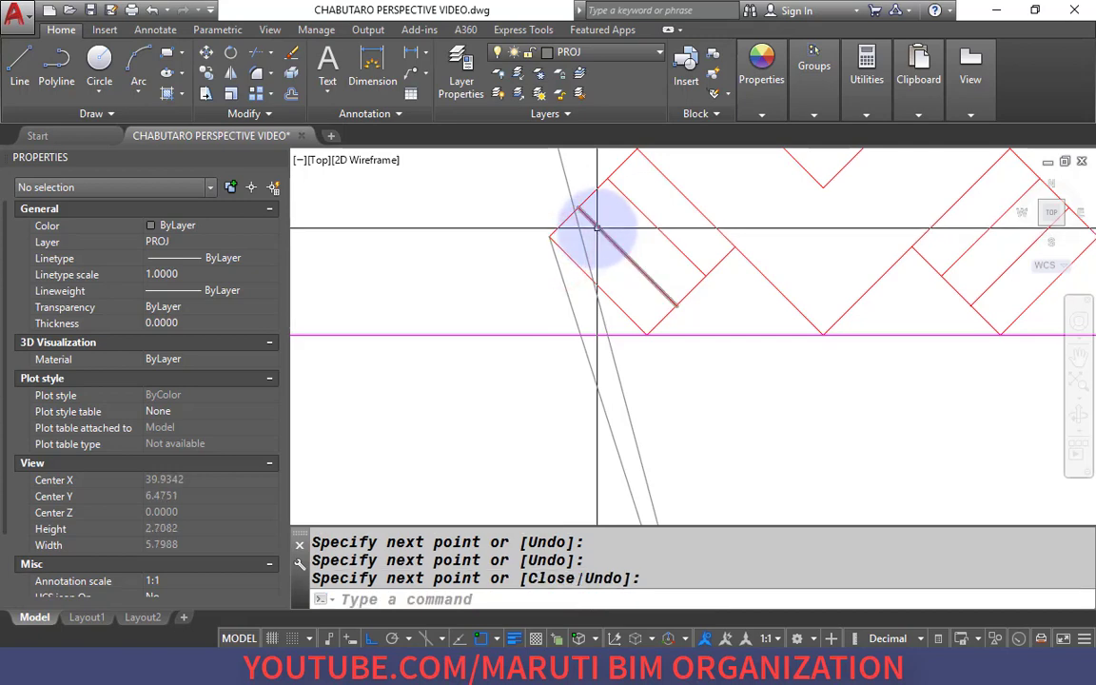
key(Return)
click(594, 226)
scroll(619, 371, down, 3)
click(647, 446)
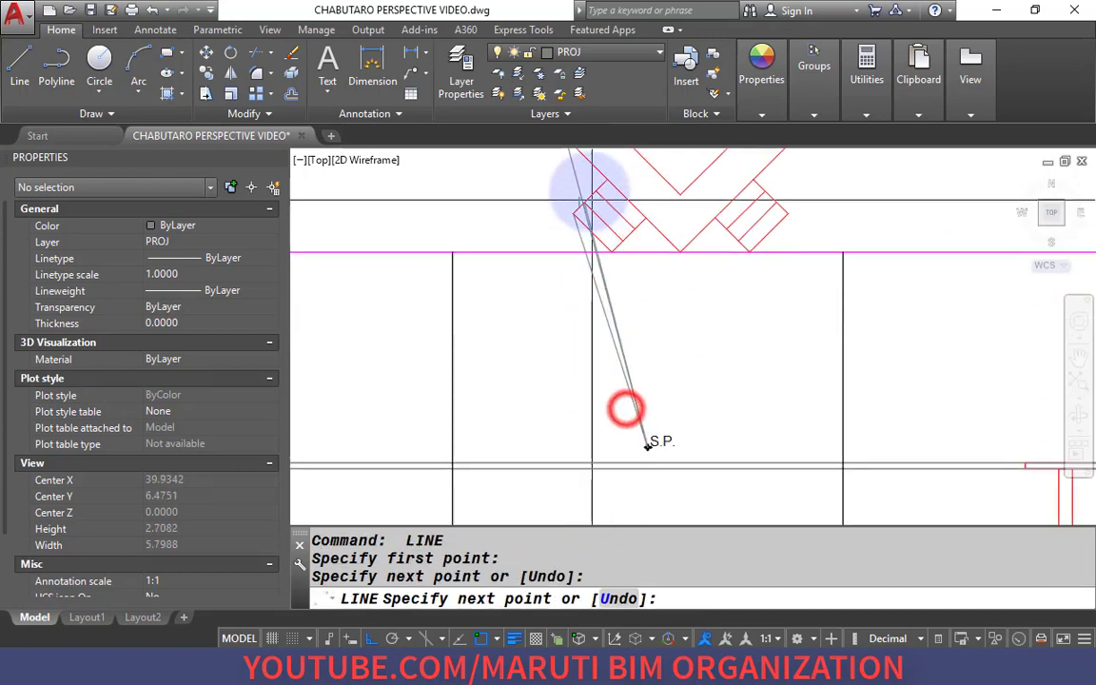
scroll(629, 222, up, 2)
click(605, 202)
key(Return)
key(Return)
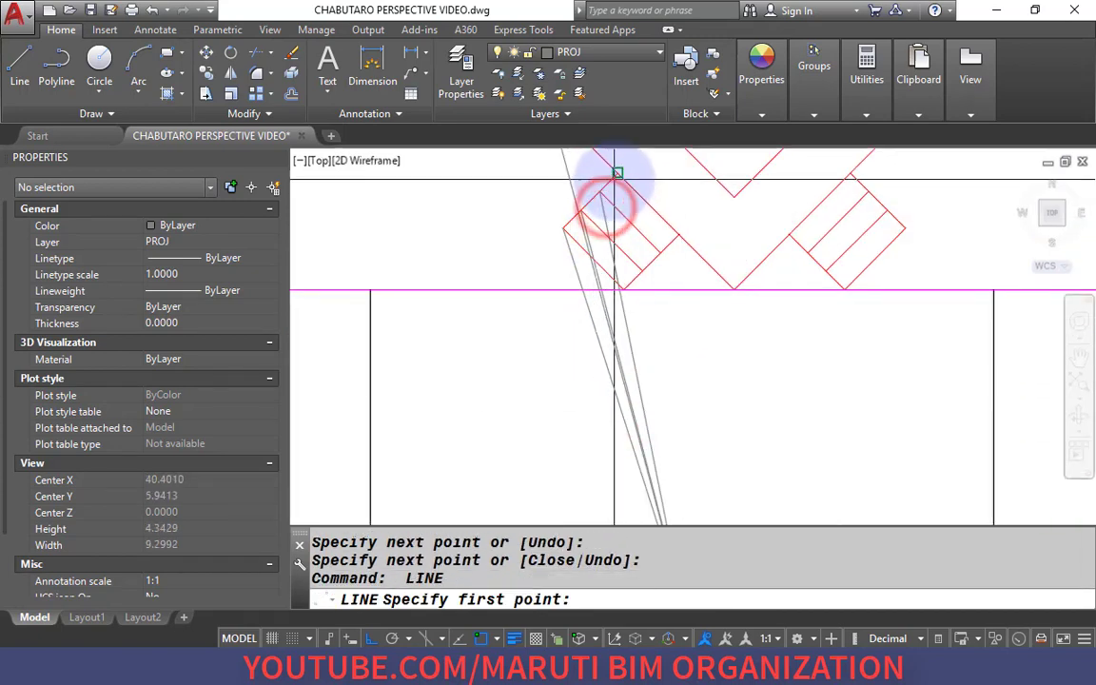
Draw projection lines through S.P. from the left steps' upper platform corner to the outer tread line's lower end.
click(616, 176)
scroll(617, 176, down, 2)
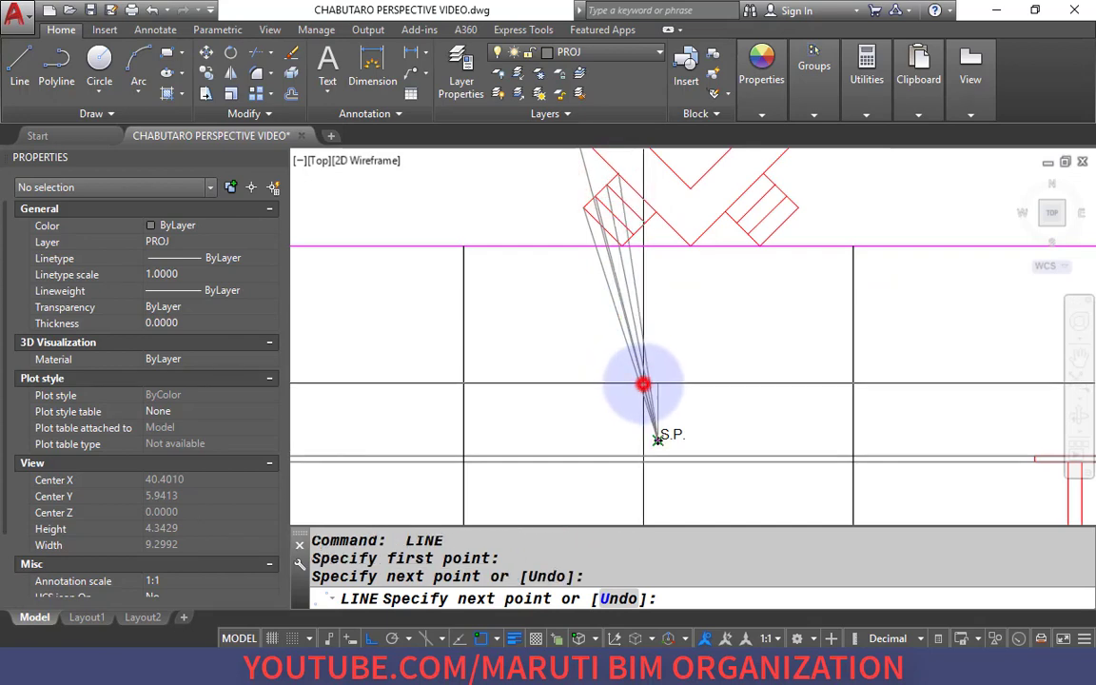
click(643, 384)
scroll(640, 208, up, 3)
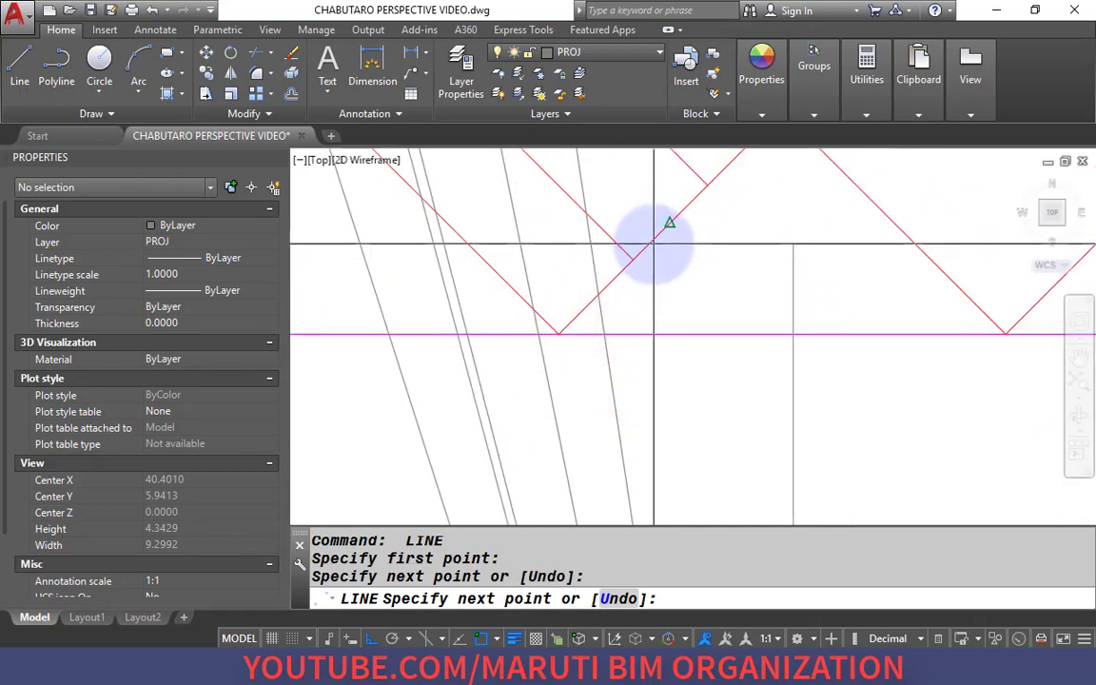
click(632, 257)
scroll(657, 246, down, 3)
scroll(683, 231, up, 2)
scroll(662, 209, down, 3)
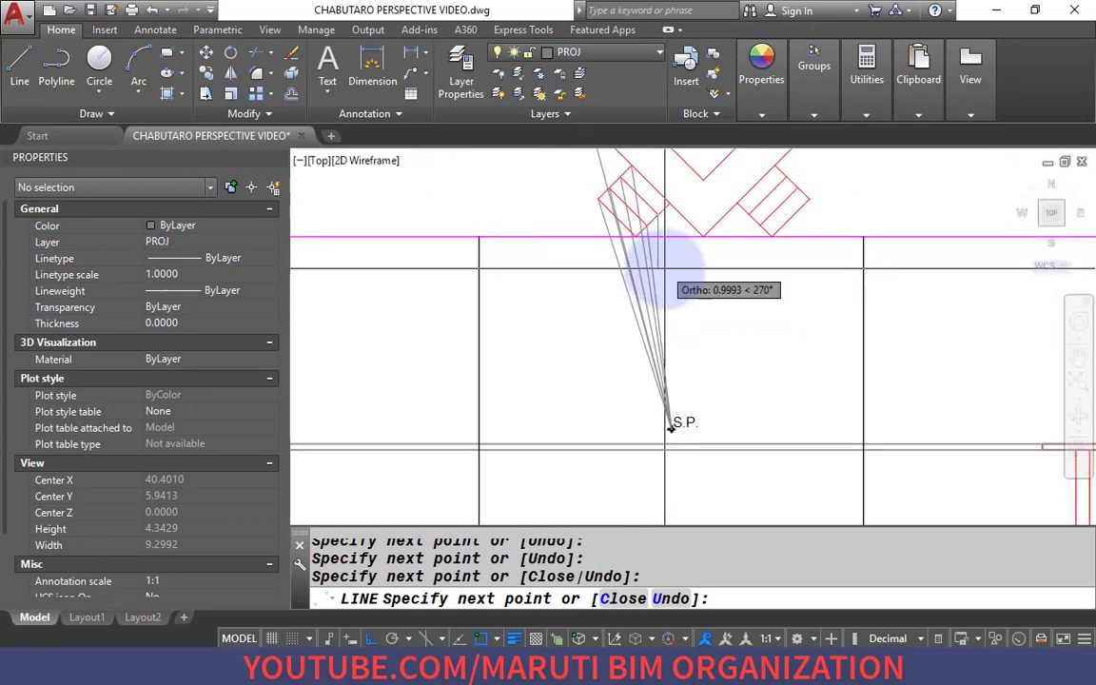
key(Return)
Draw projection lines through S.P. from the left steps' inner tread line's lower end to their lower platform corner.
scroll(657, 208, up, 3)
key(Return)
click(647, 216)
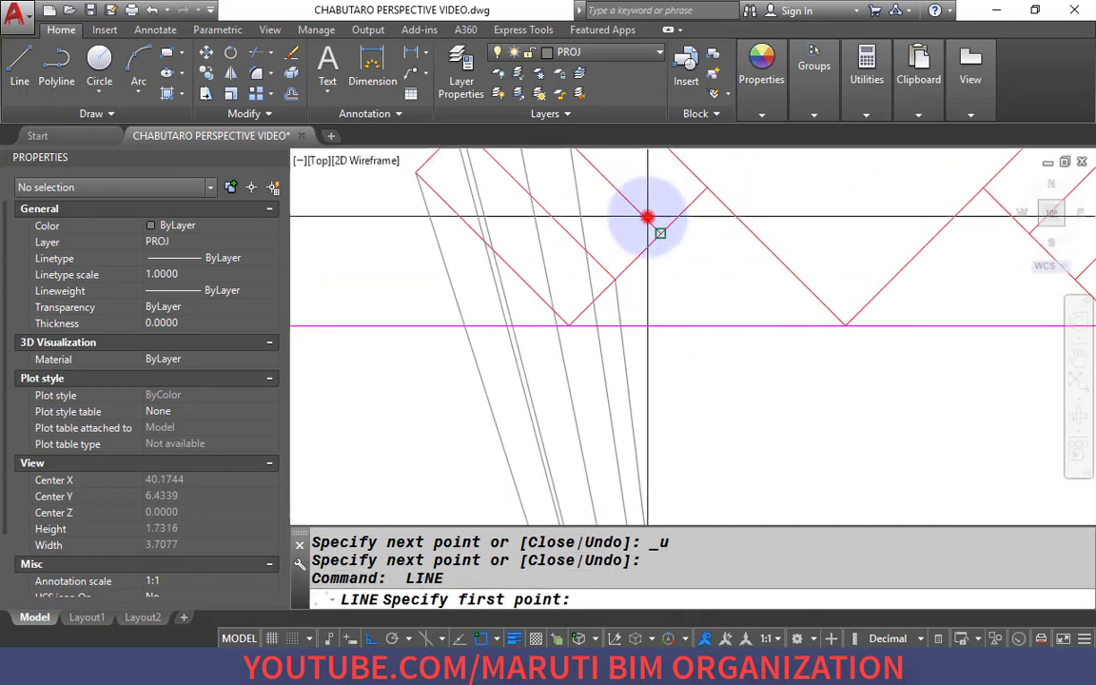
scroll(651, 211, down, 3)
click(664, 427)
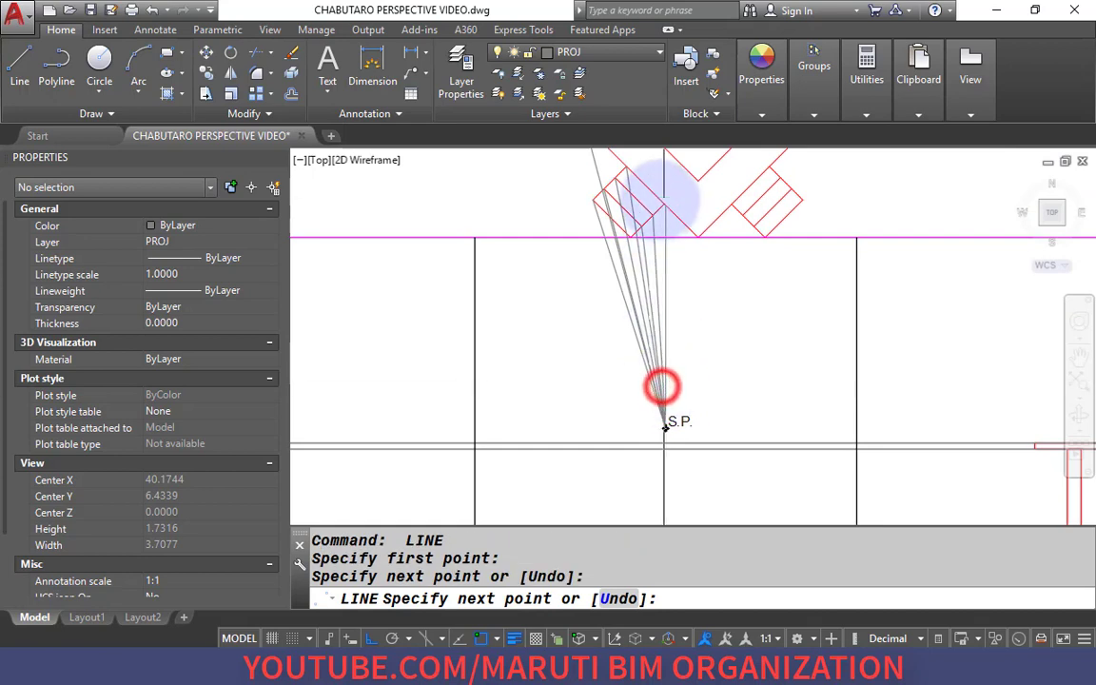
scroll(666, 211, up, 3)
key(Return)
Draw a vertical line about 8.93 long from the plan's front corner on the picture plane down past the ground line.
scroll(659, 232, down, 5)
scroll(628, 276, up, 5)
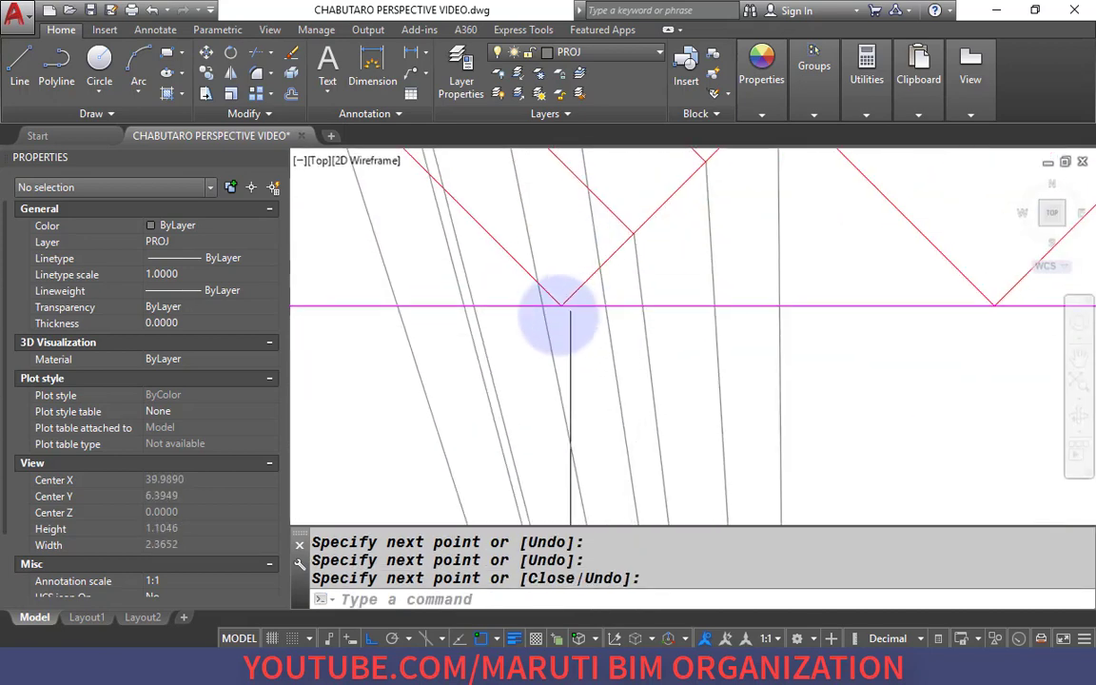
scroll(533, 314, up, 3)
scroll(737, 301, down, 4)
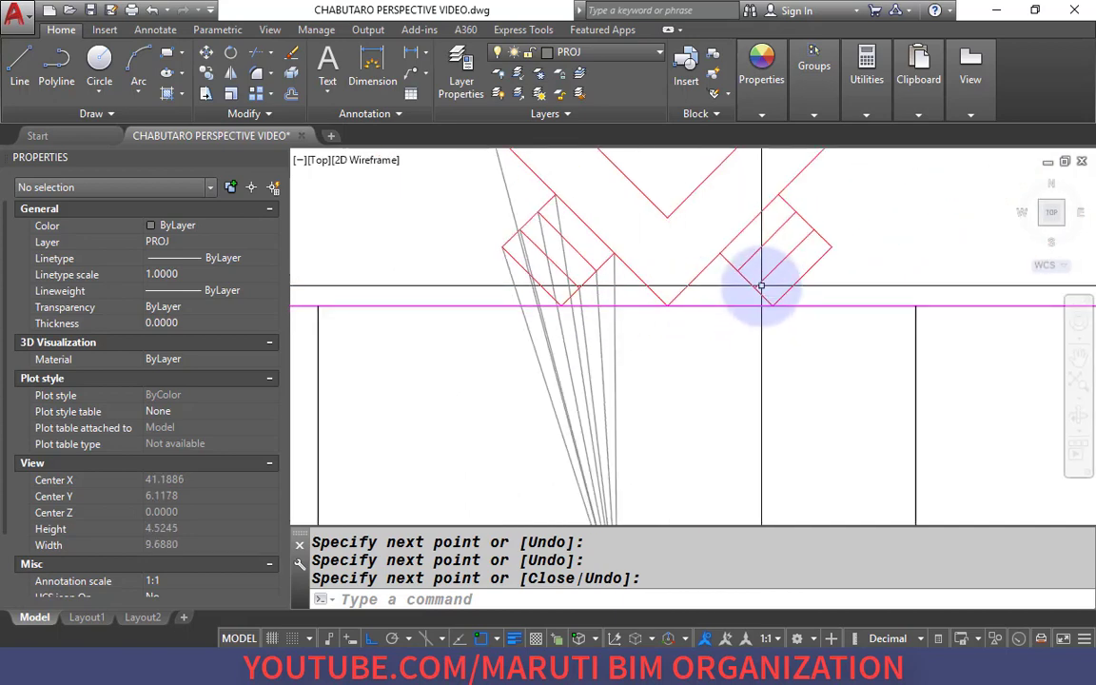
text(l)
key(Return)
click(684, 301)
scroll(684, 300, down, 5)
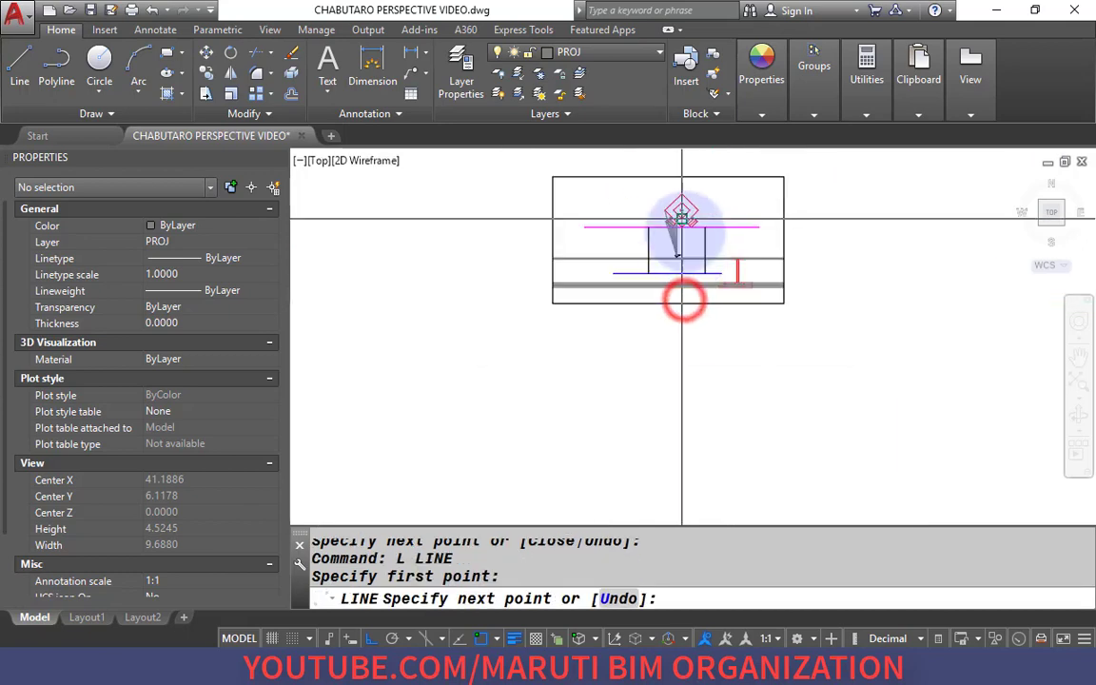
scroll(681, 305, up, 4)
click(670, 309)
key(Return)
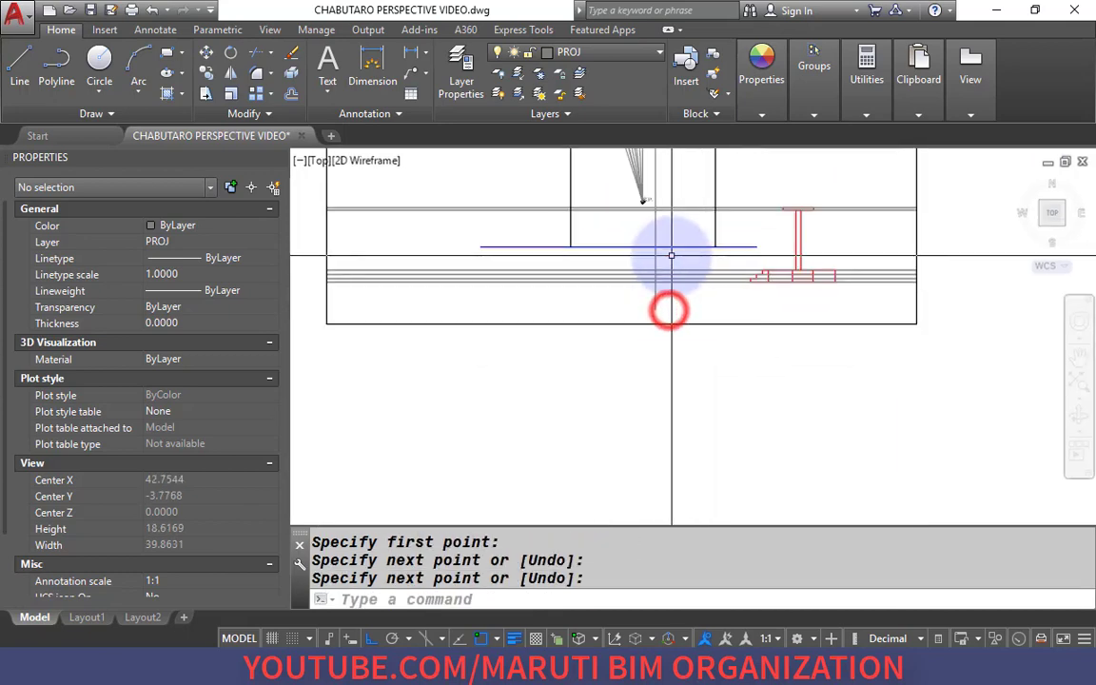
Set the new vertical line's color to Blue and move it to layer 0.
scroll(628, 371, up, 4)
scroll(633, 302, down, 3)
click(641, 325)
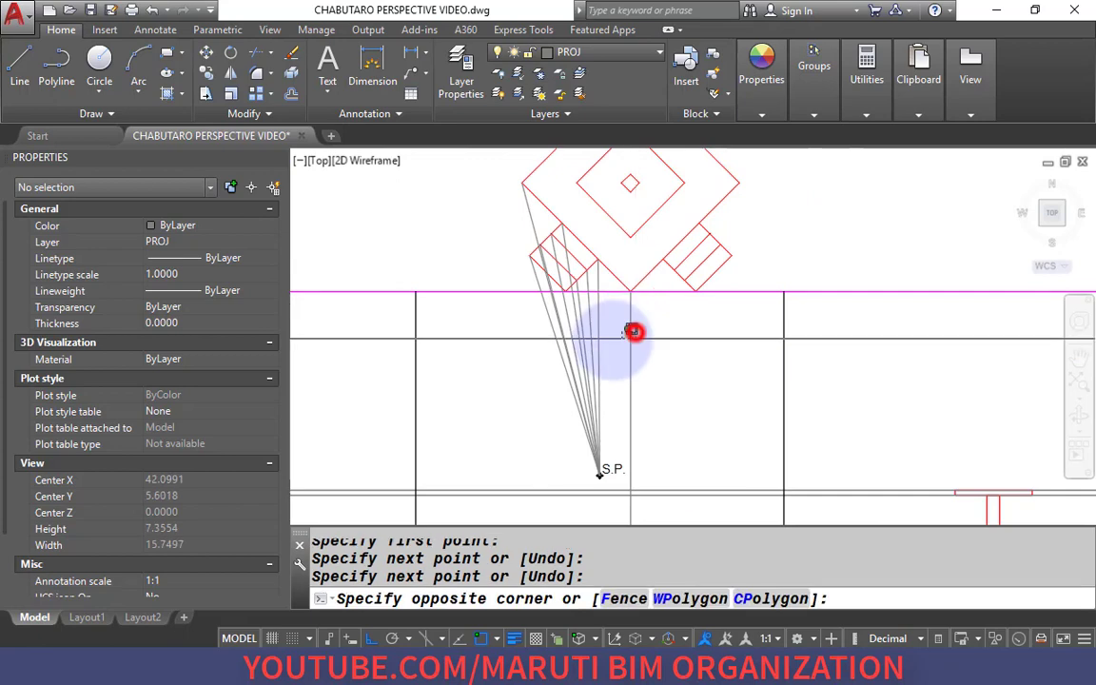
click(612, 335)
click(215, 227)
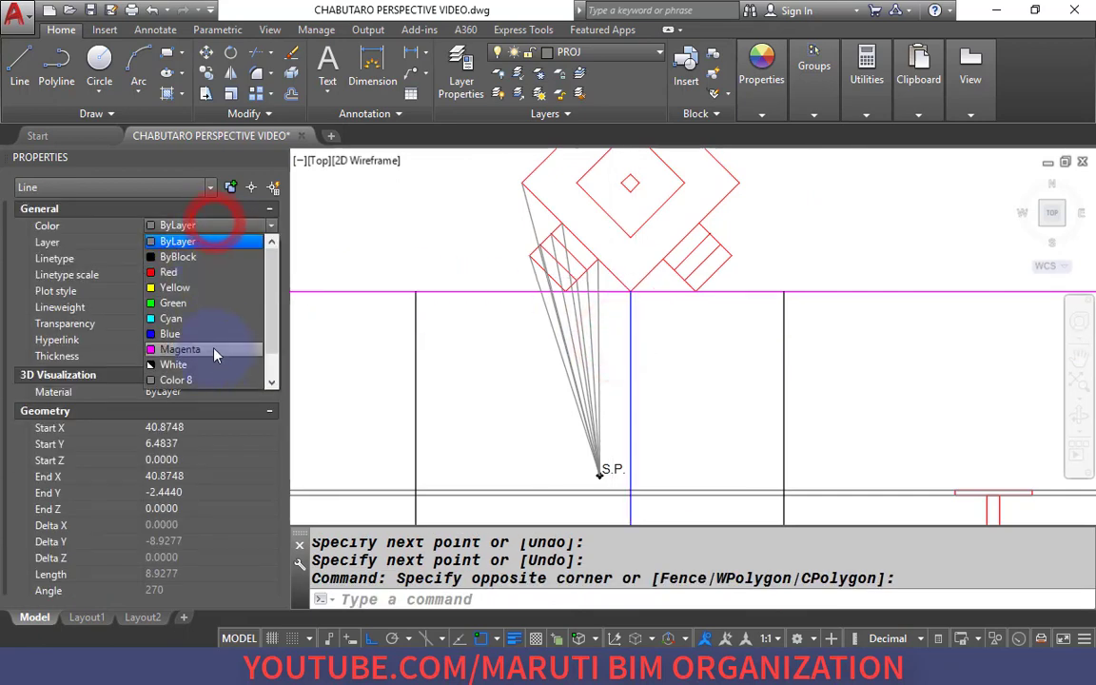
click(215, 335)
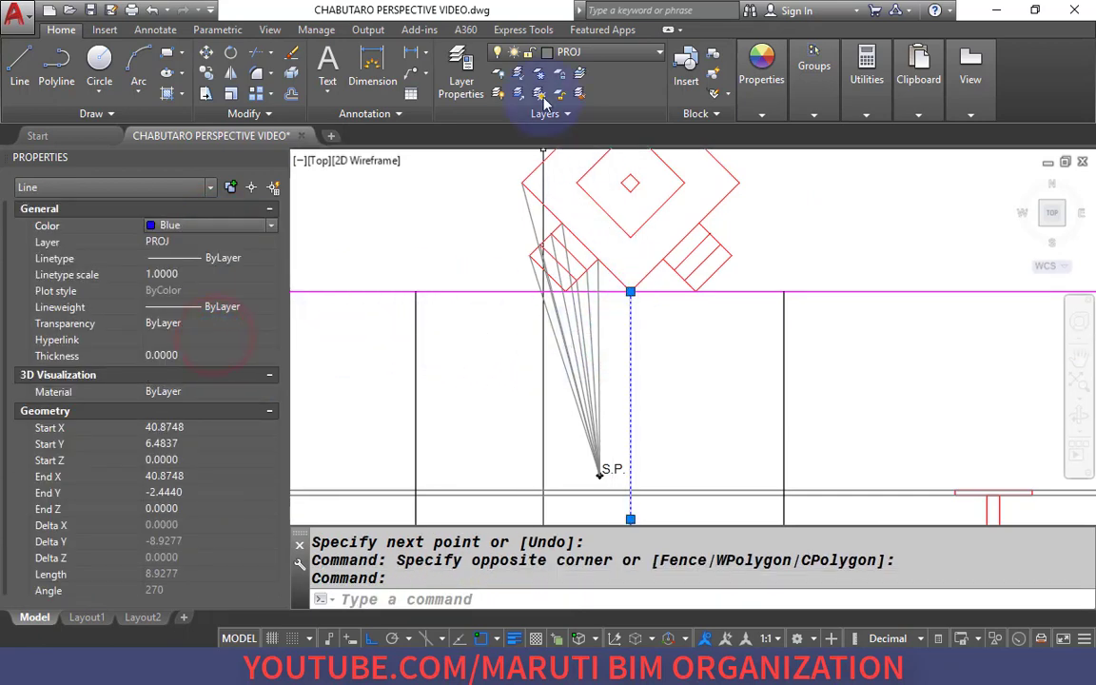
click(563, 55)
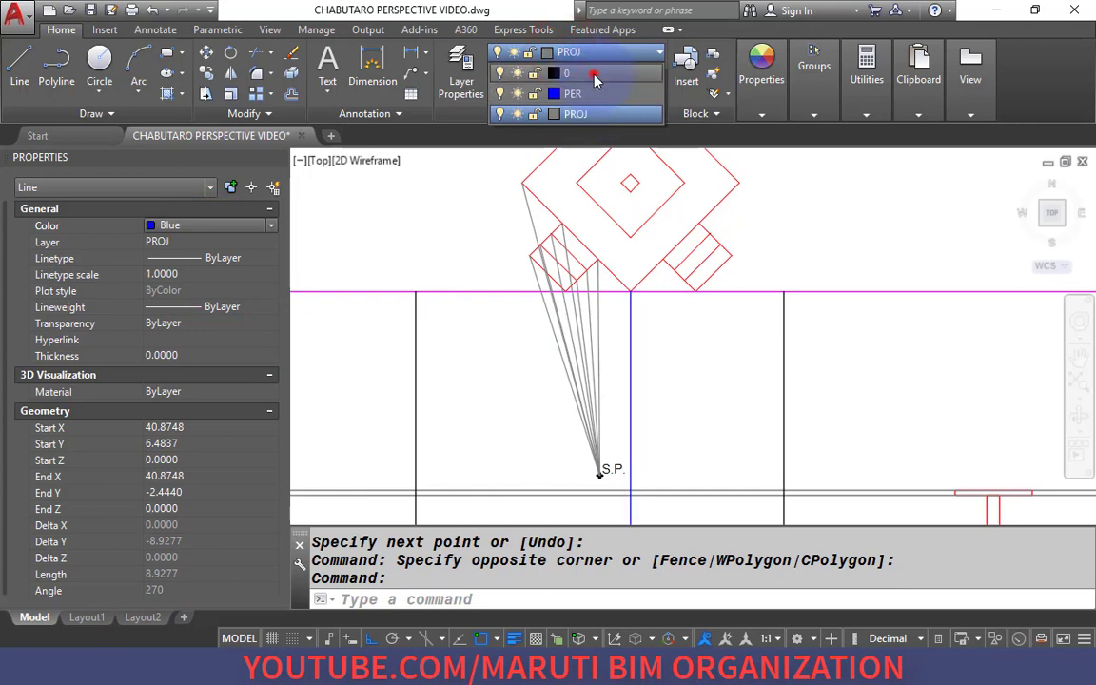
click(595, 74)
key(Escape)
Draw projection lines through S.P. from the inner square's left corner to its front corner.
scroll(592, 269, up, 4)
scroll(585, 233, down, 2)
text(l)
key(Return)
scroll(586, 287, down, 3)
scroll(543, 201, up, 4)
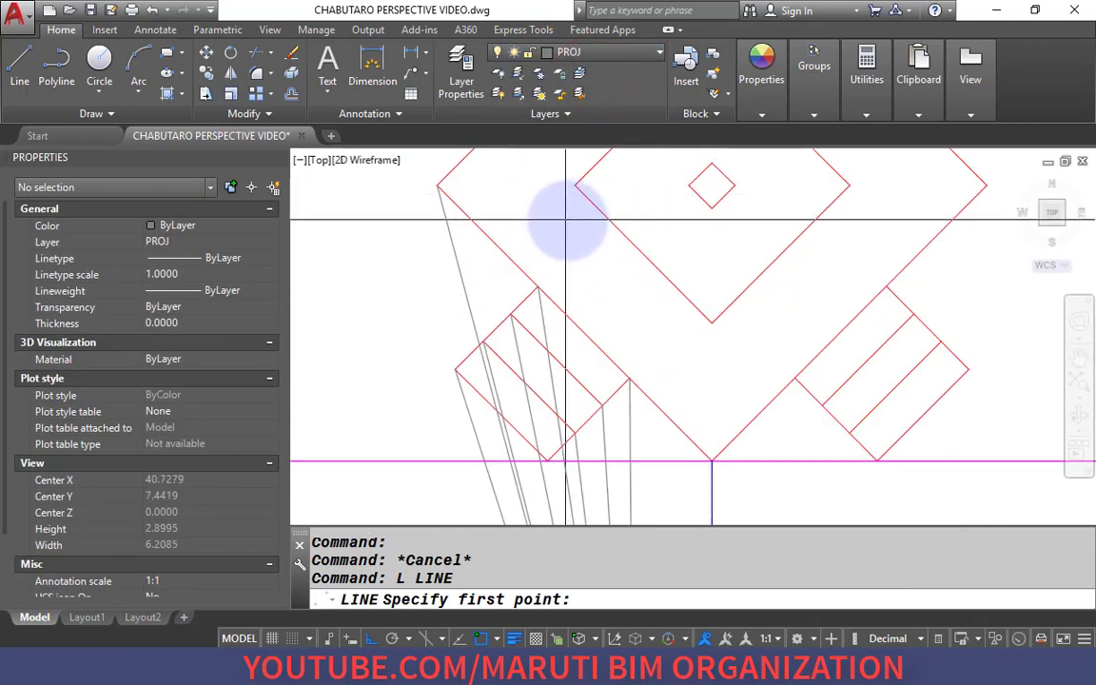
click(589, 206)
scroll(599, 362, down, 3)
scroll(602, 347, up, 3)
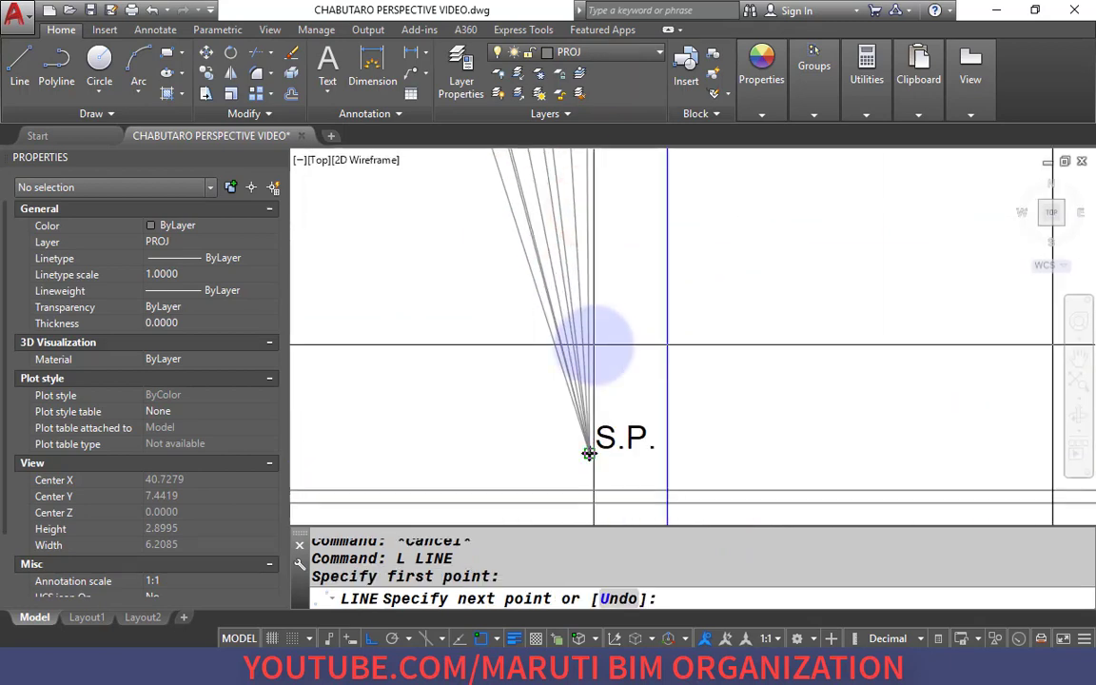
click(592, 344)
scroll(591, 345, down, 3)
scroll(592, 317, up, 3)
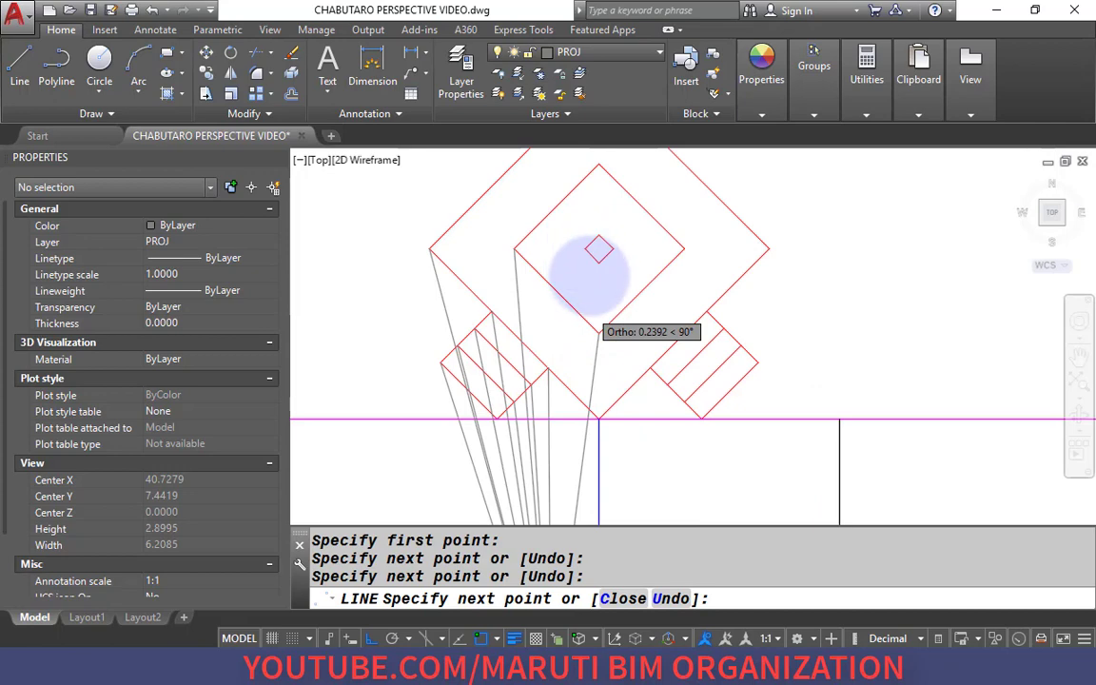
key(Return)
Draw projection lines through S.P. from the small center square's left corner to its front corner.
key(Return)
scroll(598, 285, up, 2)
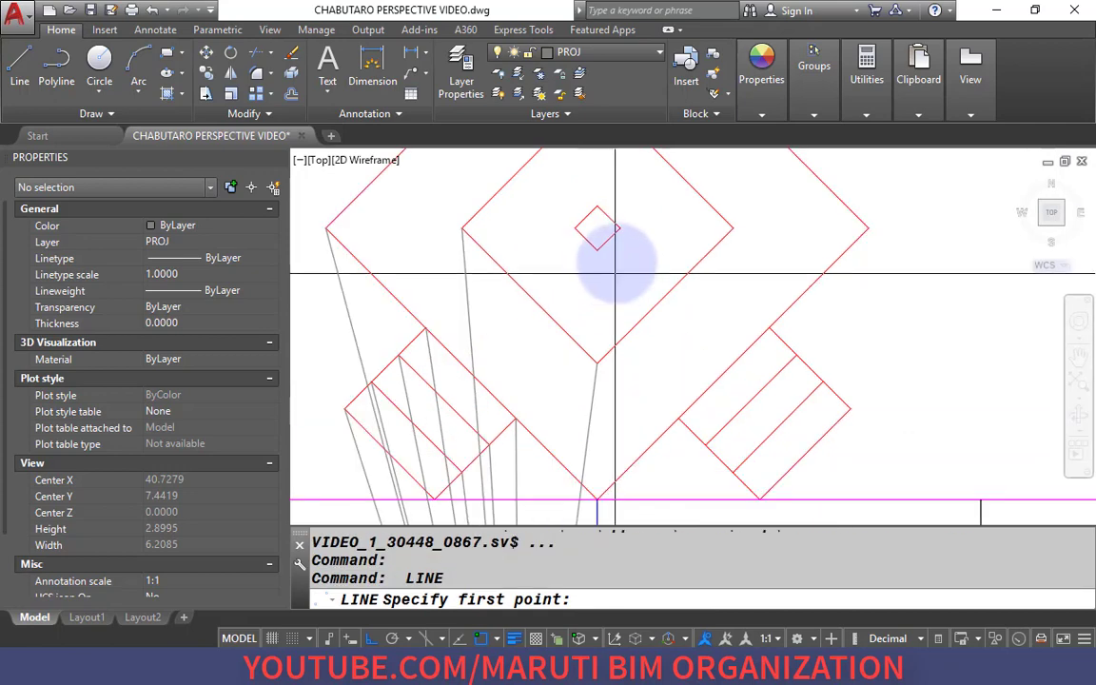
click(577, 228)
scroll(578, 229, down, 3)
scroll(575, 285, up, 3)
click(587, 310)
scroll(587, 310, down, 3)
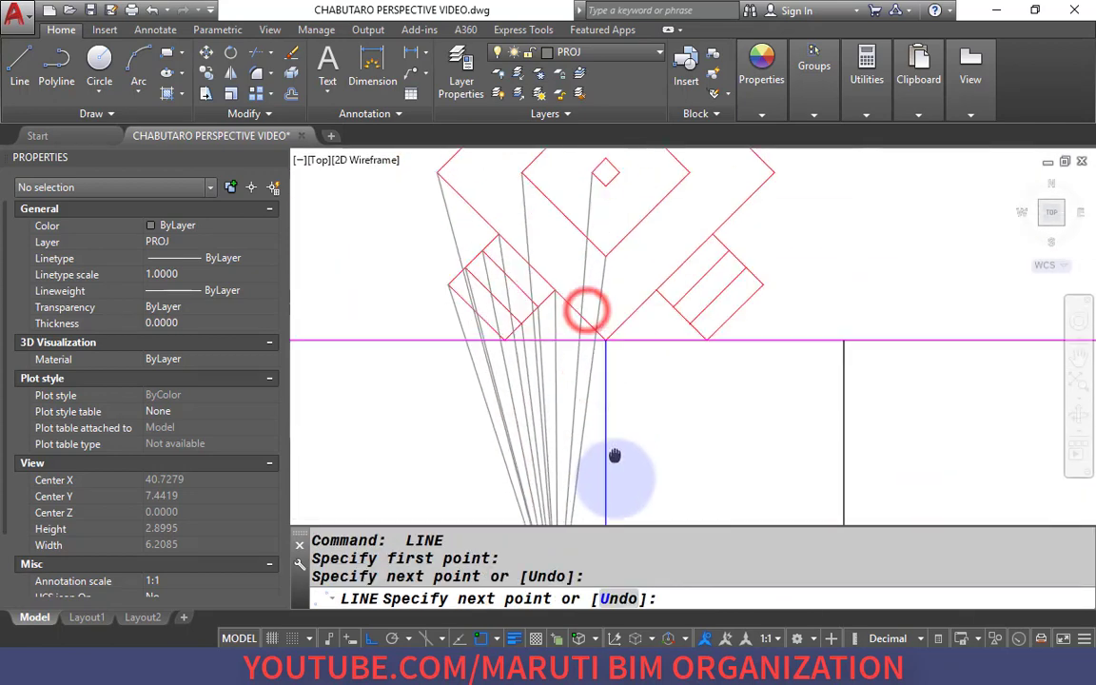
scroll(615, 419, up, 2)
key(Return)
Draw projection lines through S.P. from the small center square's right corner to the inner square's rear corner.
key(Return)
click(618, 209)
scroll(623, 214, down, 2)
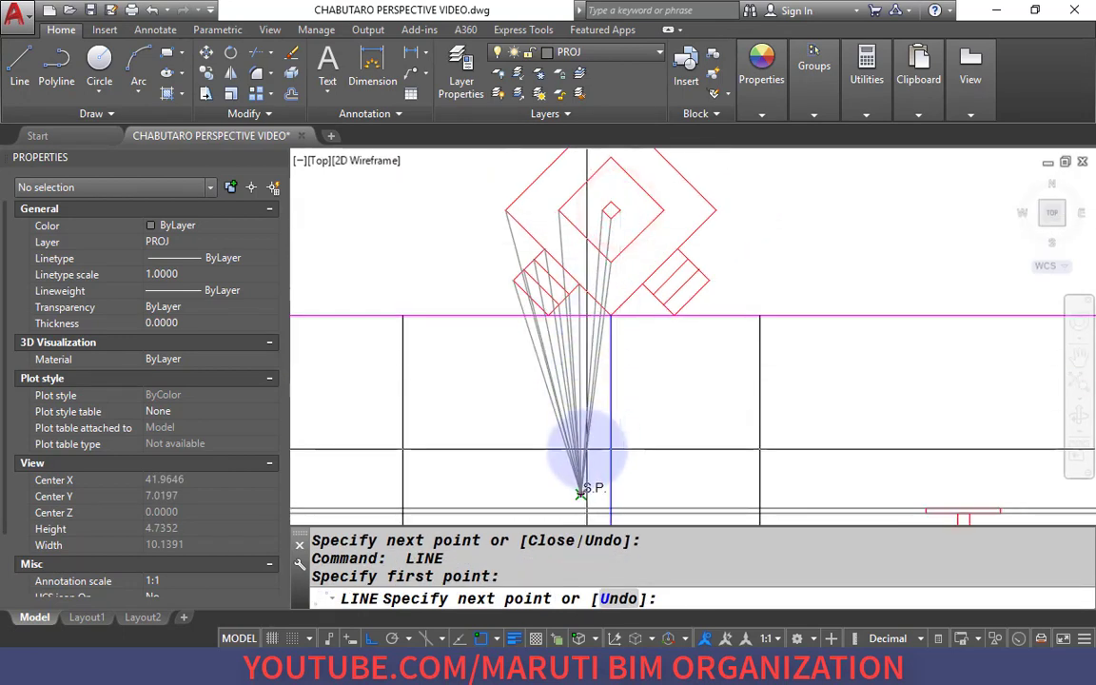
click(581, 492)
scroll(609, 304, up, 4)
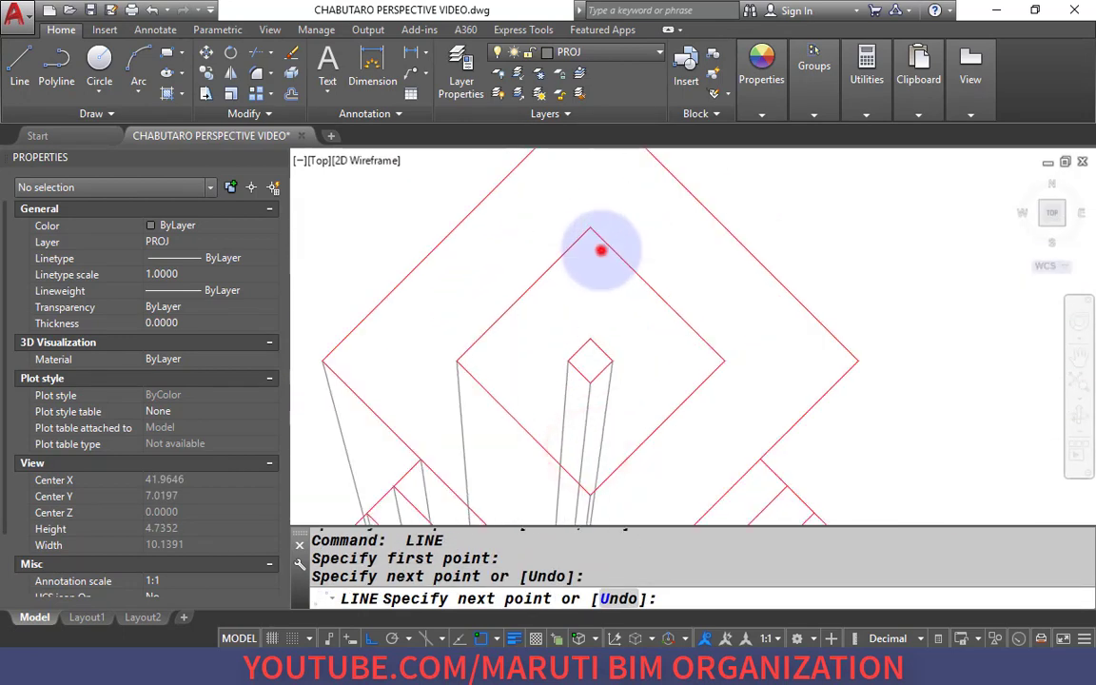
click(588, 229)
scroll(599, 252, down, 2)
key(Return)
Draw projection lines through S.P. from the inner square's right corner to the right steps' lower platform corner.
key(Return)
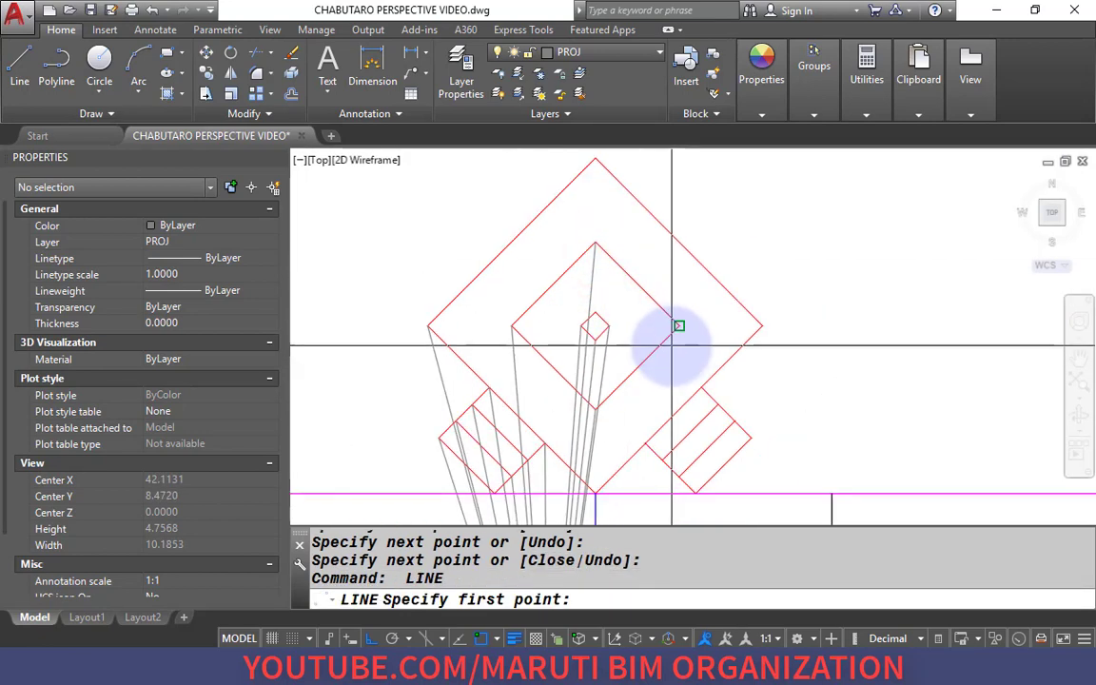
click(672, 341)
middle_drag(631, 395, 668, 225)
scroll(627, 407, down, 3)
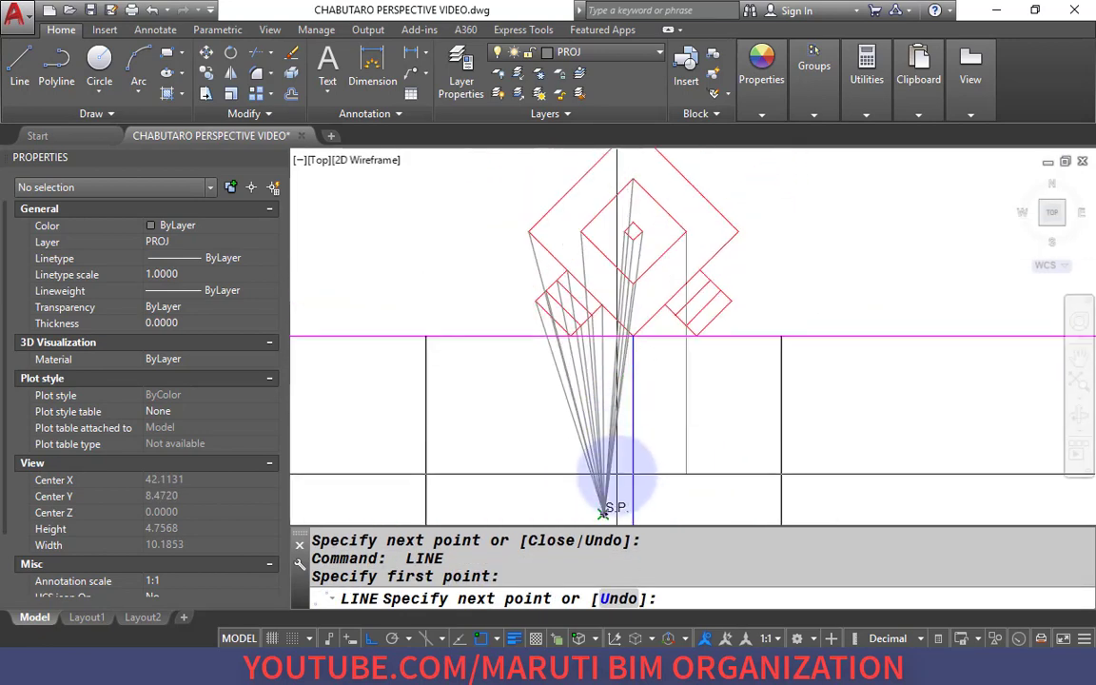
click(616, 476)
scroll(685, 343, up, 4)
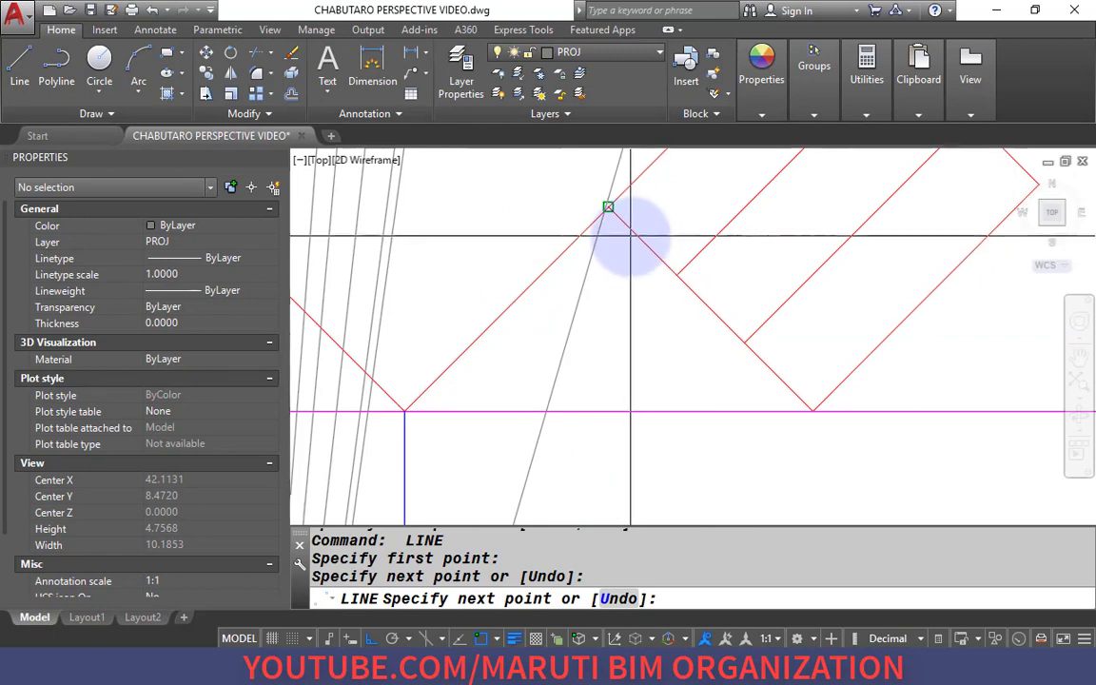
key(Return)
Draw projection lines through S.P. from the right steps' inner tread line's lower end to the outer tread line's lower end.
key(Return)
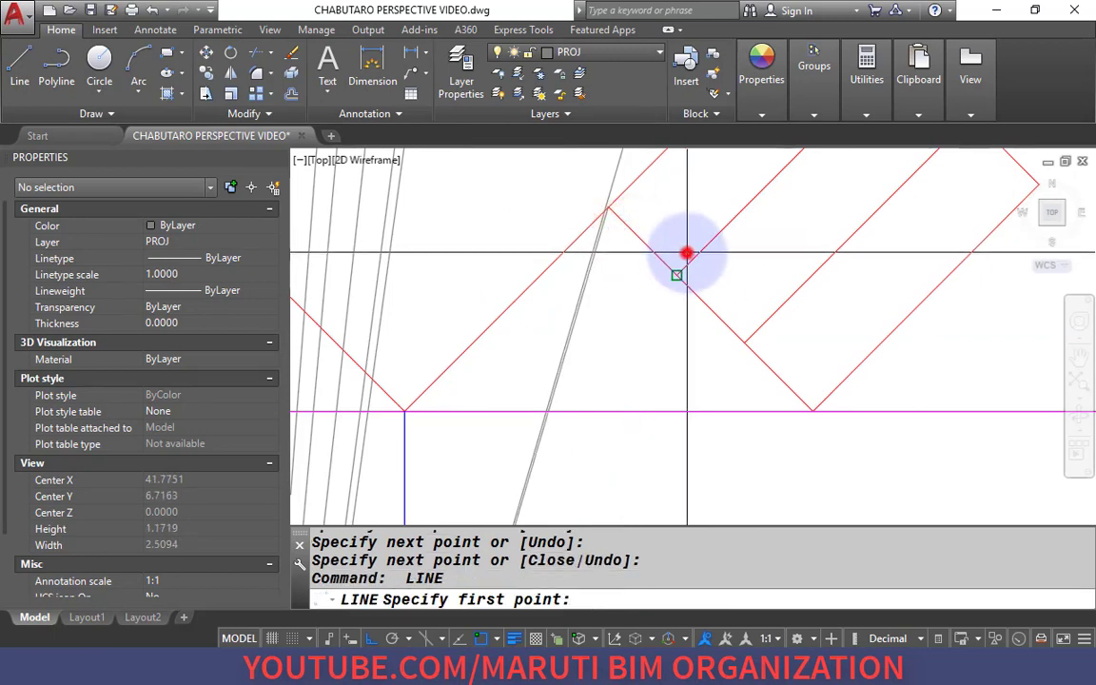
click(686, 254)
scroll(685, 249, down, 3)
scroll(606, 408, up, 2)
scroll(595, 440, down, 2)
scroll(591, 480, down, 1)
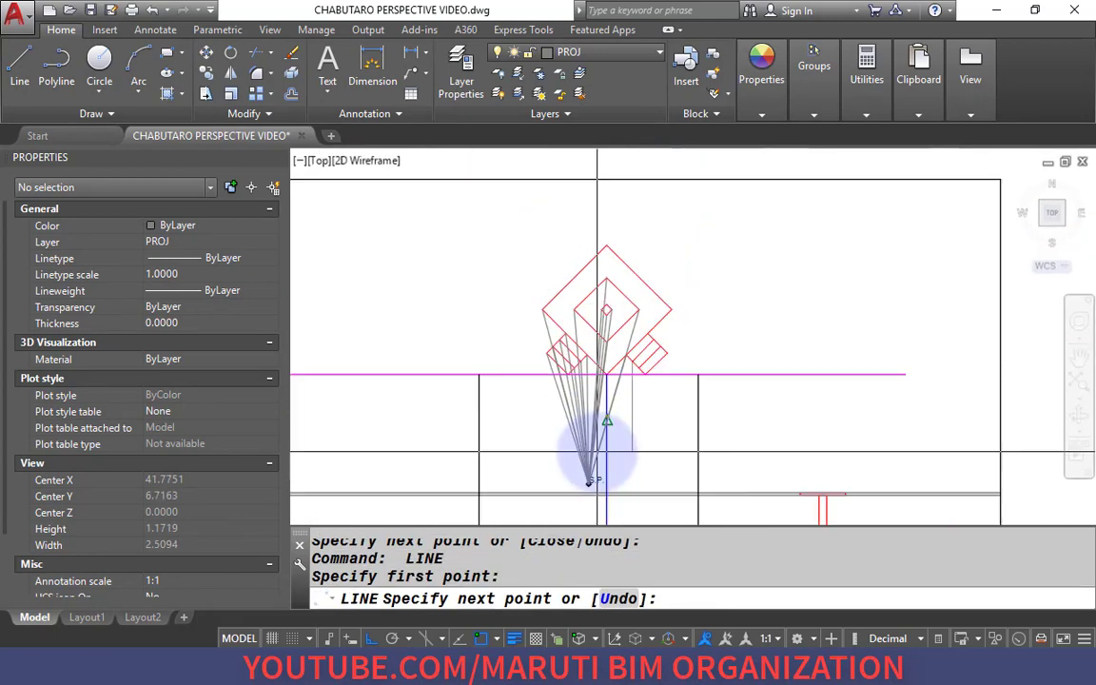
click(595, 460)
scroll(641, 386, up, 4)
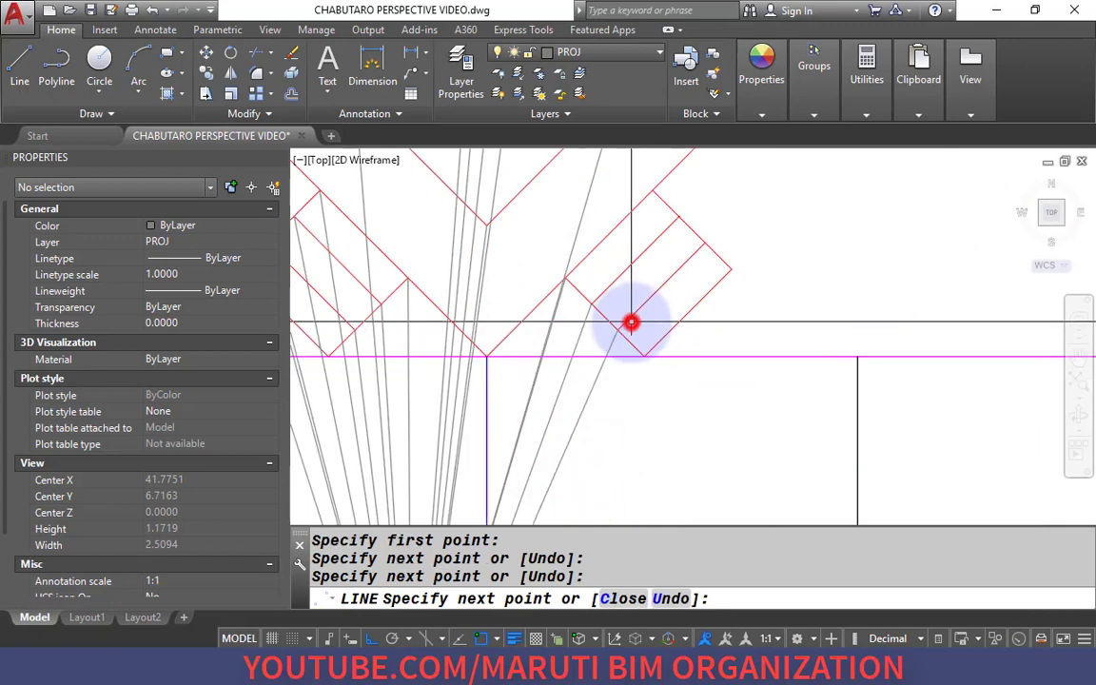
key(Return)
Draw projection lines through S.P. from the right steps' outer corner to the outer tread line's upper end.
key(Return)
click(719, 281)
scroll(720, 226, down, 2)
scroll(616, 416, up, 2)
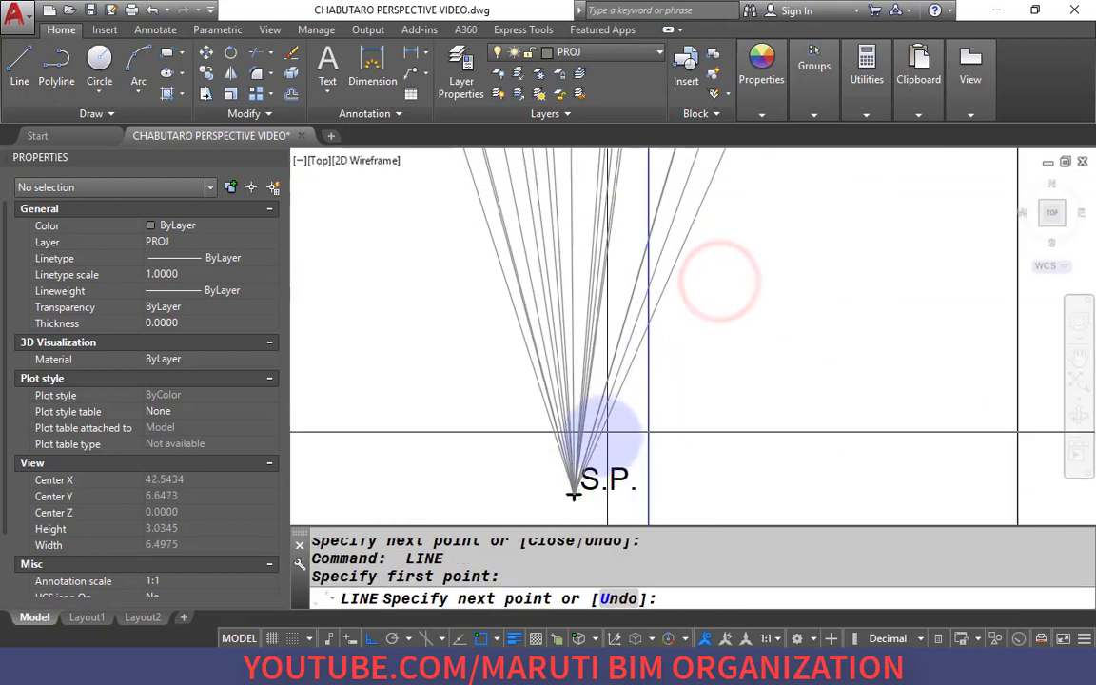
click(601, 437)
scroll(602, 437, down, 3)
scroll(666, 314, up, 3)
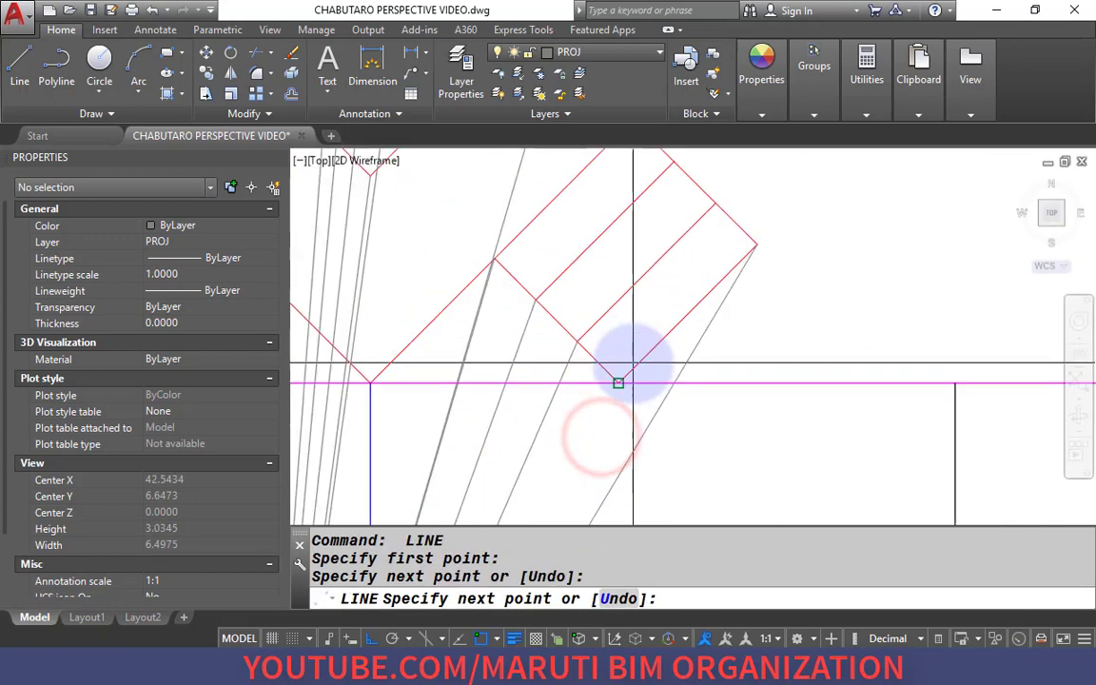
key(Return)
Draw projection lines through S.P. from the right steps' inner tread line's upper end to their upper platform corner.
key(Return)
click(693, 229)
scroll(675, 176, down, 3)
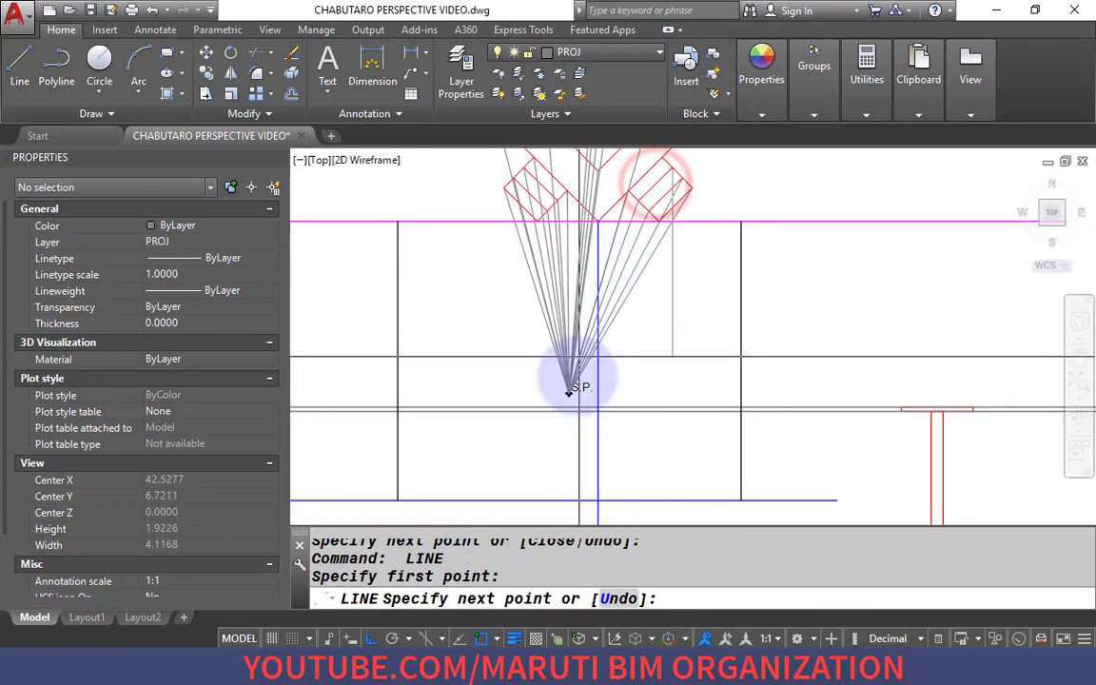
scroll(568, 390, up, 3)
click(573, 397)
scroll(571, 400, down, 3)
scroll(647, 244, up, 4)
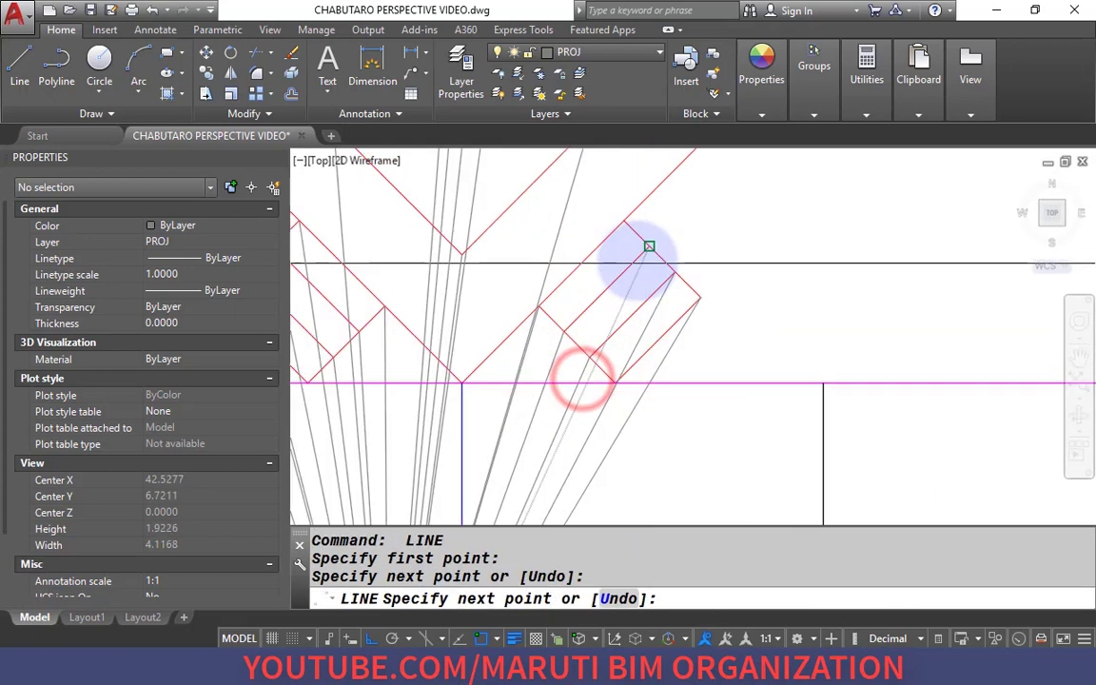
click(634, 196)
key(Return)
Draw a projection line from the plan's outer right corner to S.P.
scroll(623, 307, down, 3)
key(Return)
click(660, 269)
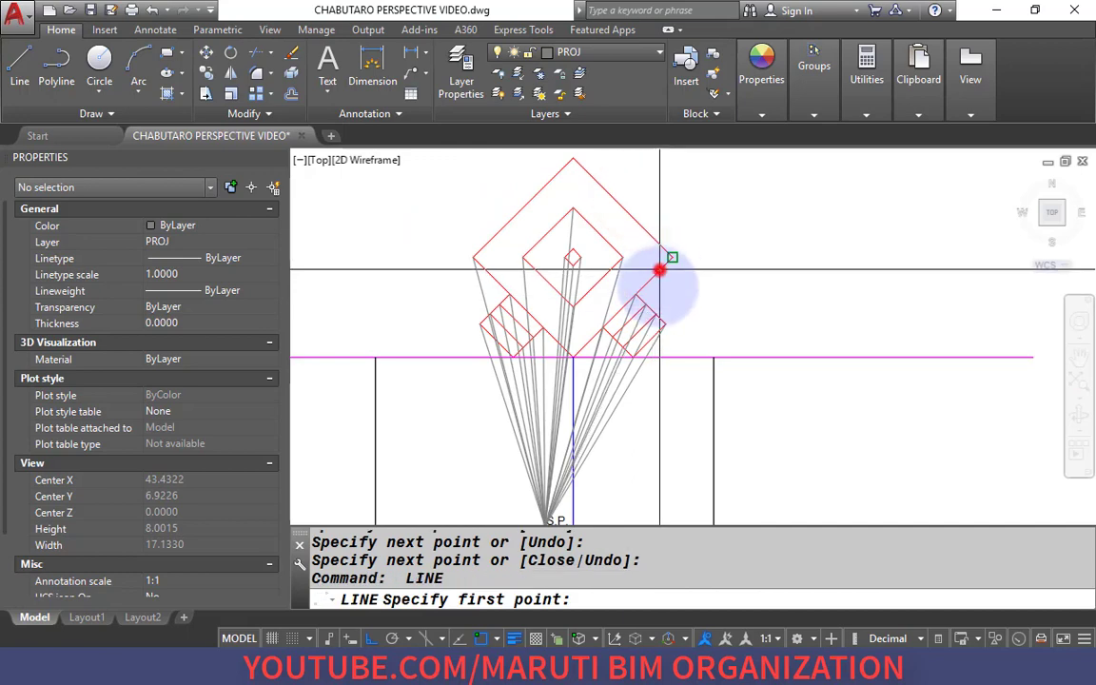
middle_drag(619, 342, 644, 196)
scroll(595, 350, up, 2)
click(579, 375)
key(Return)
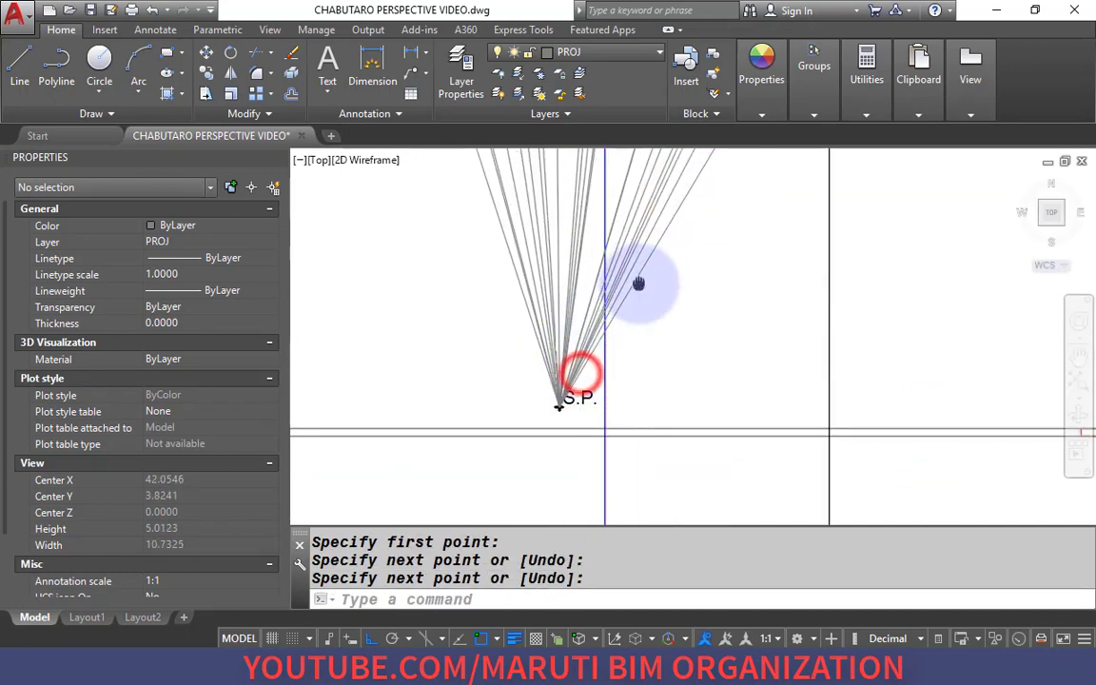
Select all the projection lines and examine which plan corners they are drawn from.
scroll(690, 381, down, 3)
scroll(690, 381, up, 3)
click(693, 368)
click(611, 343)
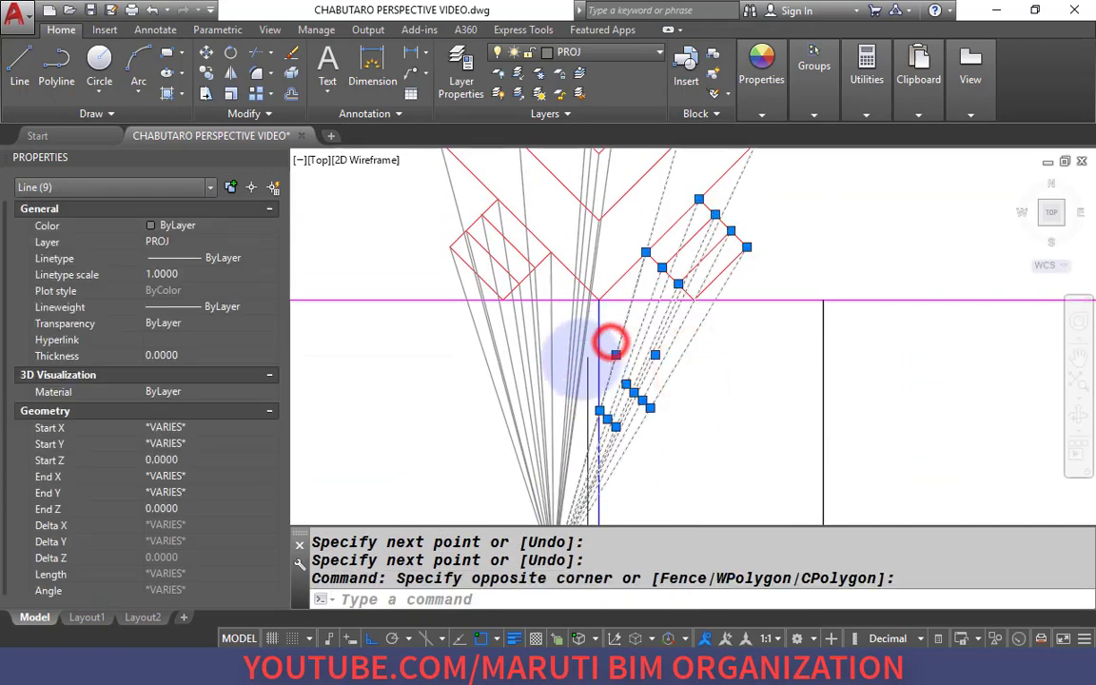
click(584, 367)
click(457, 386)
scroll(587, 330, down, 2)
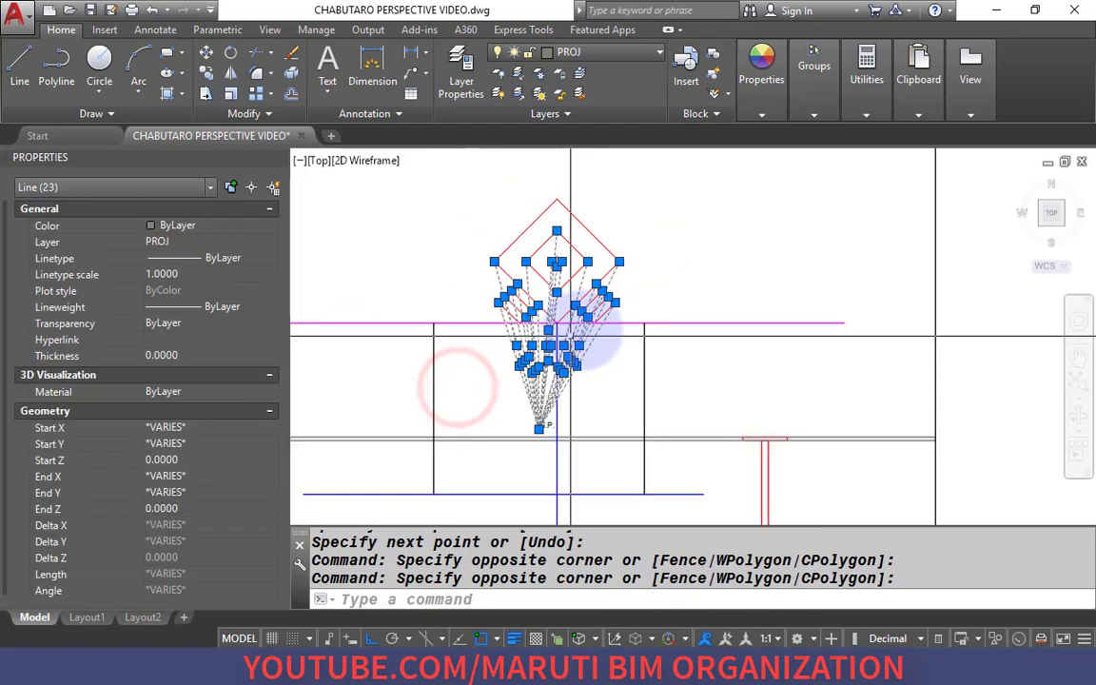
scroll(621, 313, up, 4)
scroll(638, 290, down, 2)
scroll(643, 282, up, 2)
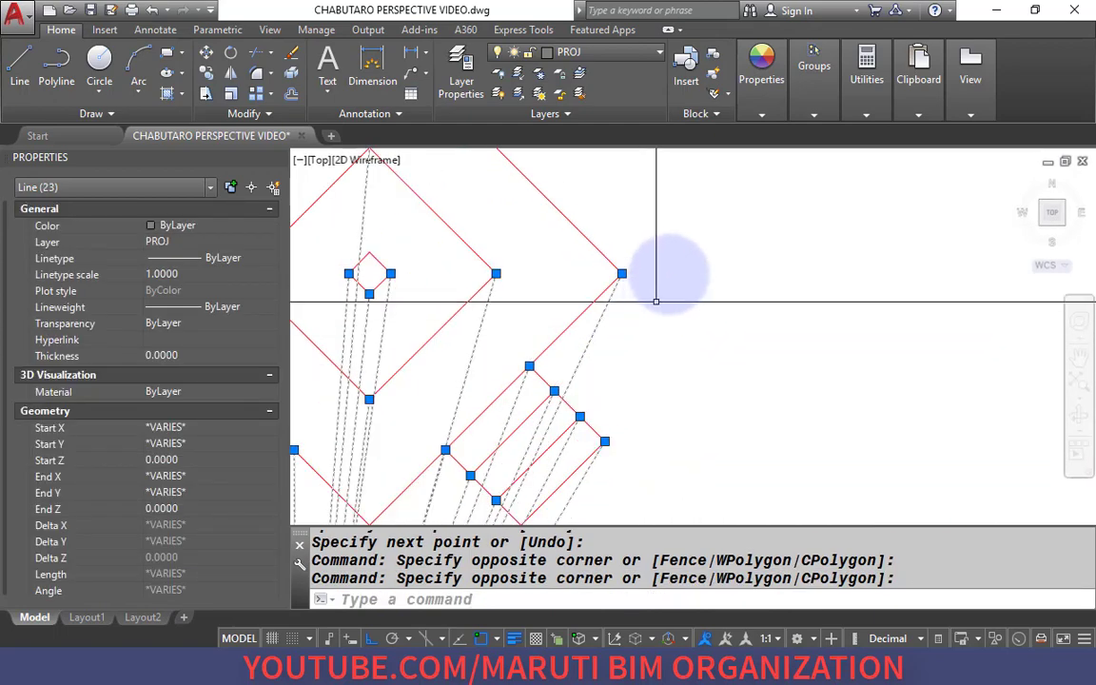
scroll(642, 323, down, 3)
scroll(637, 351, up, 3)
scroll(695, 299, down, 2)
scroll(723, 314, down, 3)
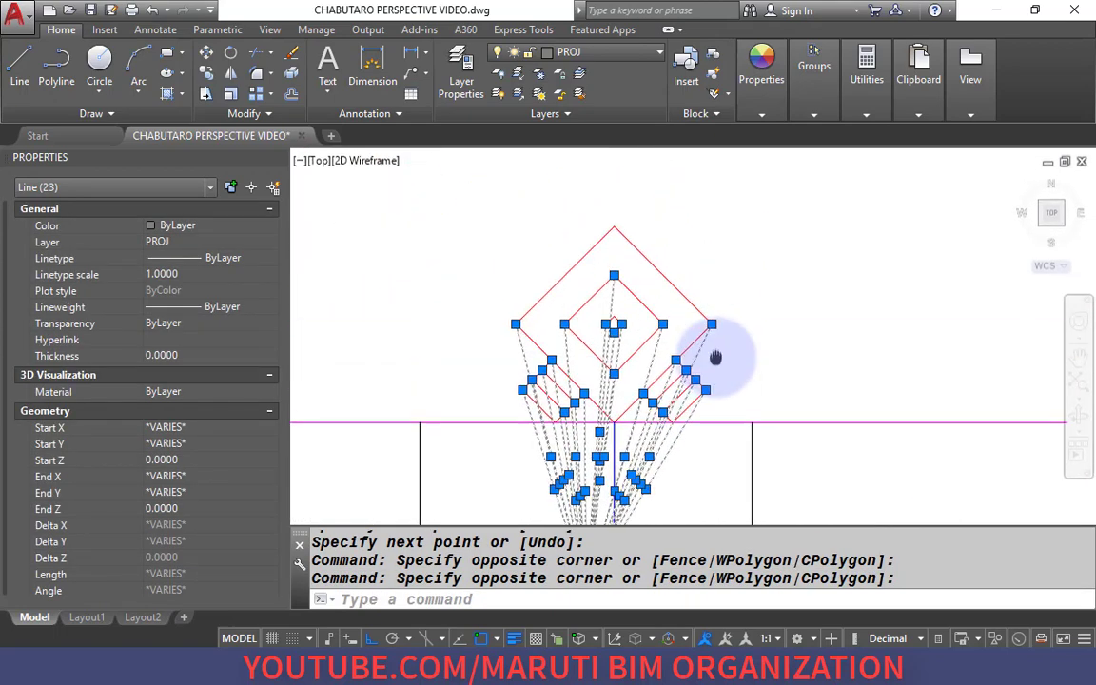
scroll(609, 233, up, 3)
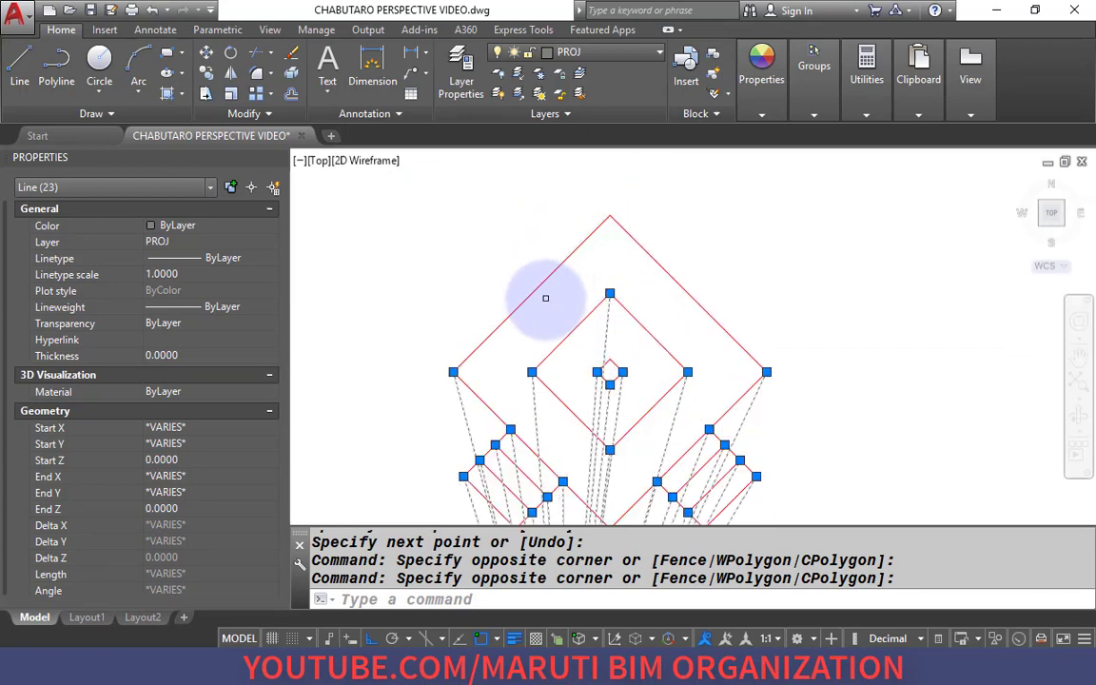
scroll(528, 247, down, 2)
scroll(485, 333, up, 3)
scroll(509, 335, up, 2)
key(Escape)
scroll(544, 275, down, 2)
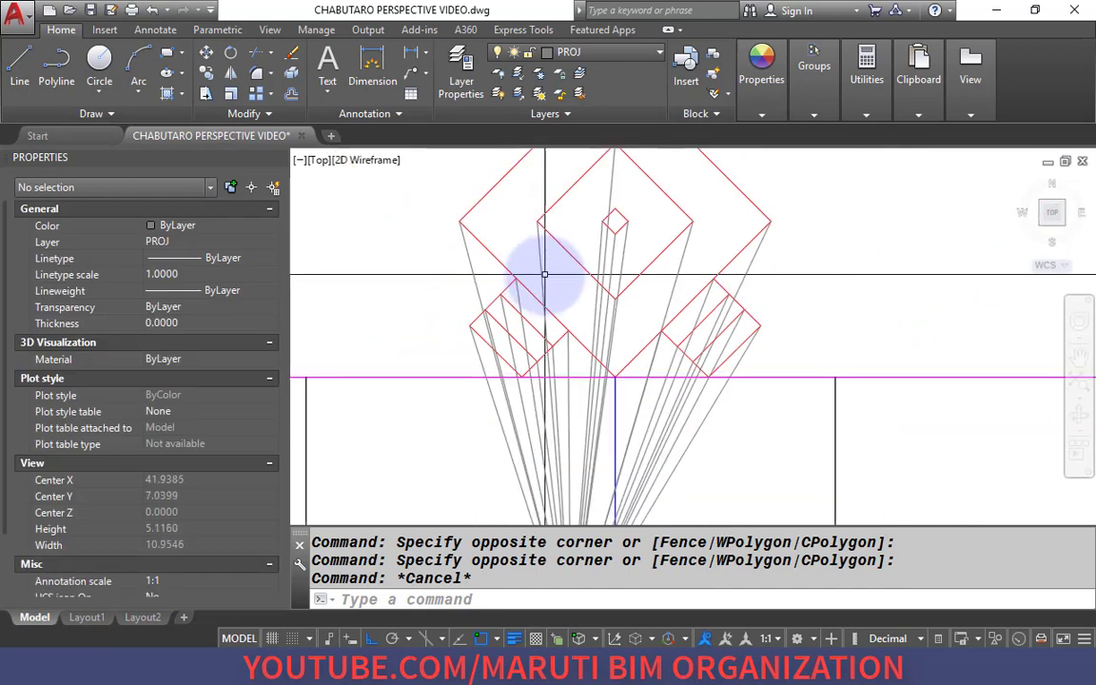
Trim the projection lines left of the blue height line below the picture plane, using the magenta picture plane line as cutting edge.
middle_drag(561, 402, 552, 293)
scroll(552, 288, up, 2)
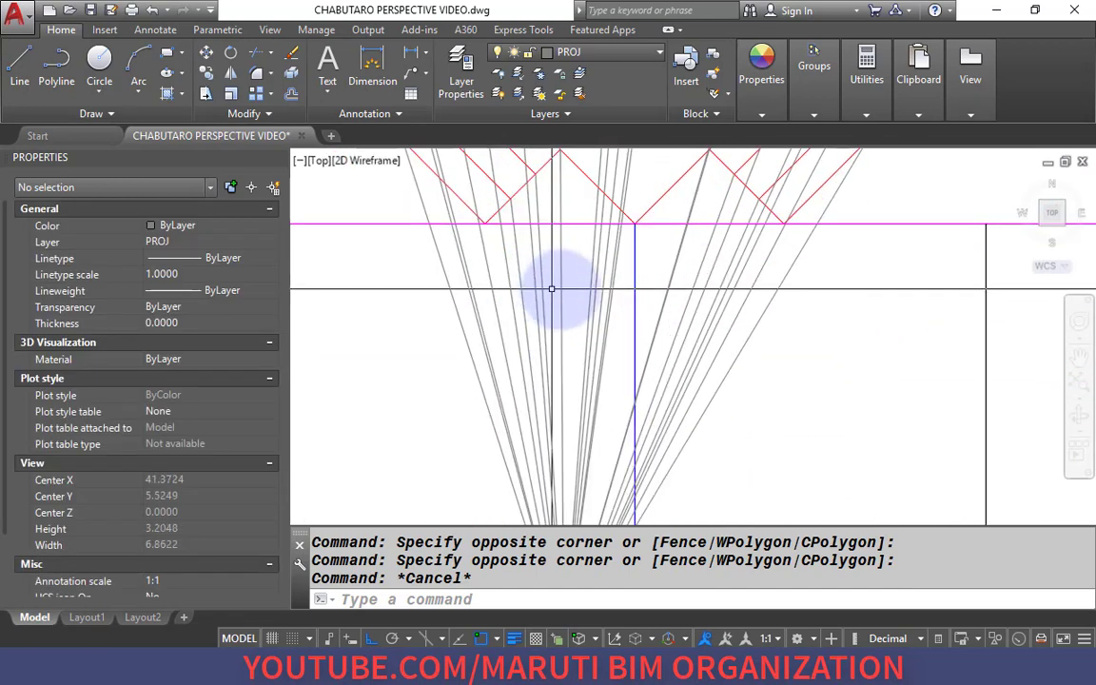
key(Return)
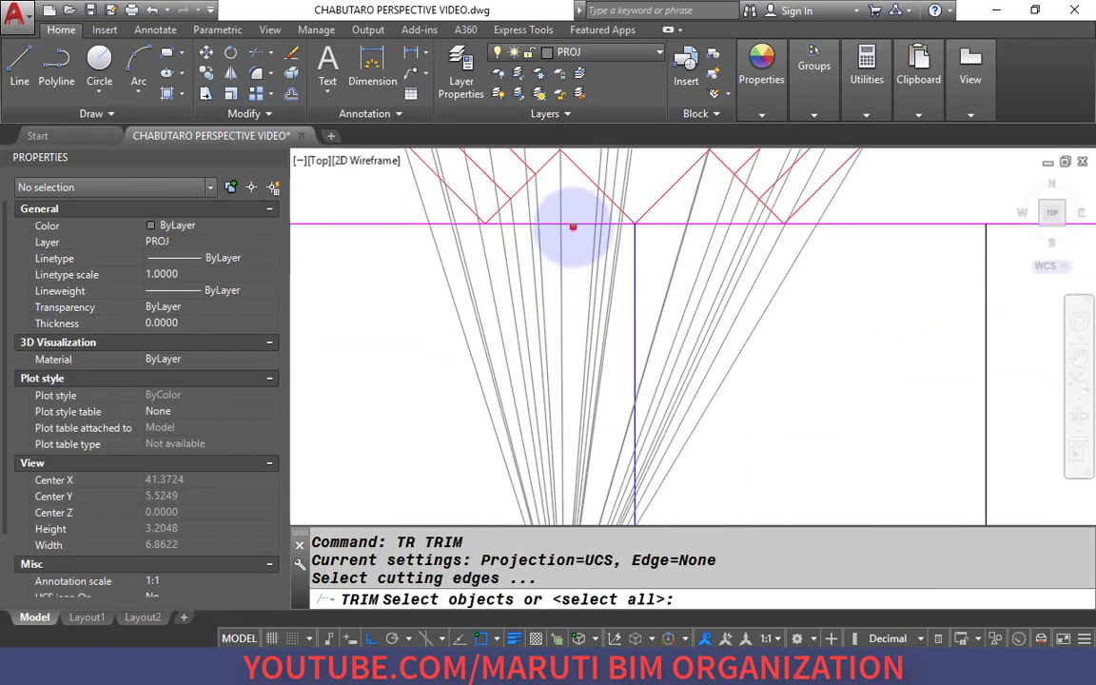
click(568, 223)
key(Return)
click(573, 247)
click(436, 280)
click(624, 278)
click(543, 284)
key(Return)
Trim the projection lines right of the blue height line below the picture plane, and regenerate the drawing.
key(Return)
click(840, 225)
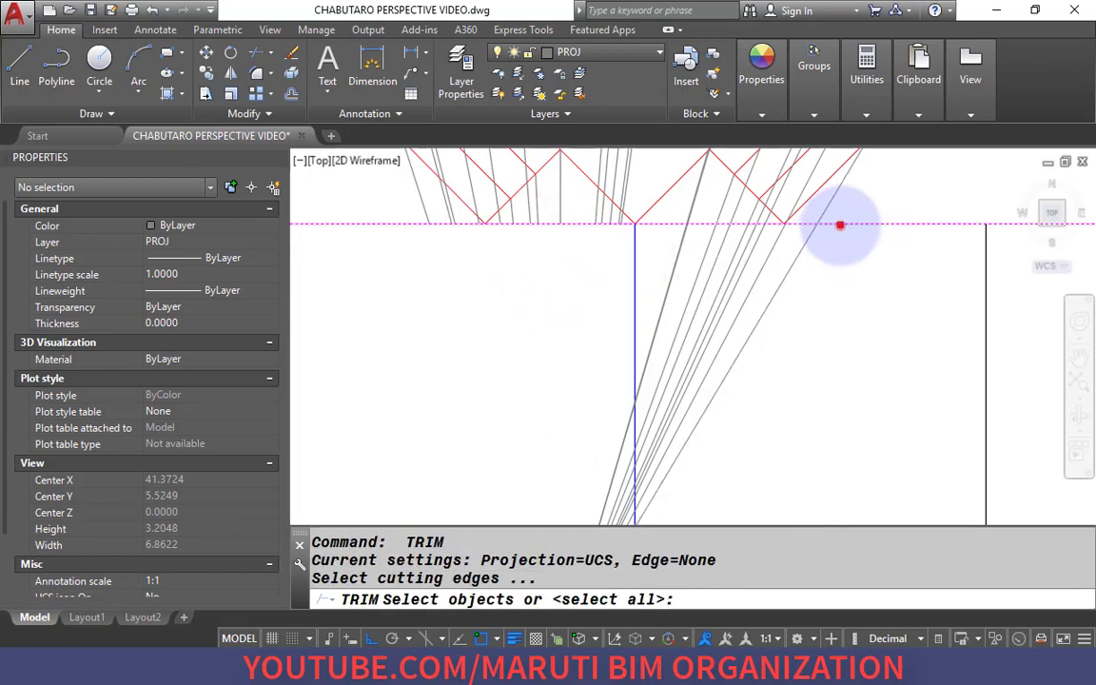
key(Return)
click(835, 247)
click(670, 269)
key(Return)
scroll(591, 250, down, 1)
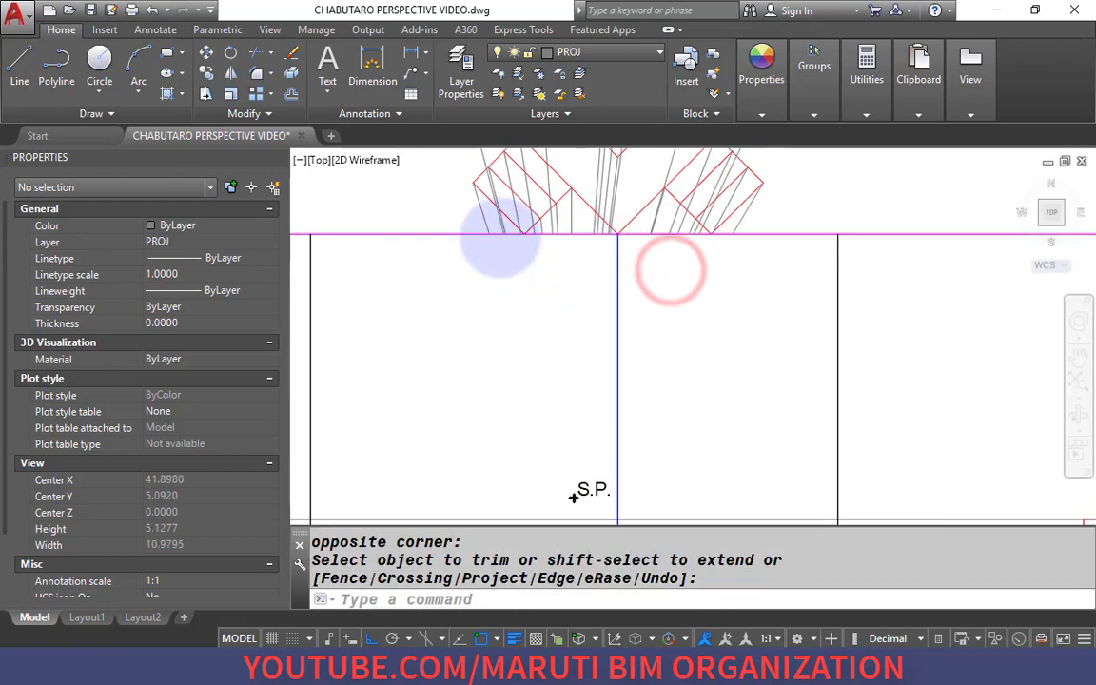
scroll(500, 236, up, 2)
text(RE)
key(Return)
text(XL)
key(Return)
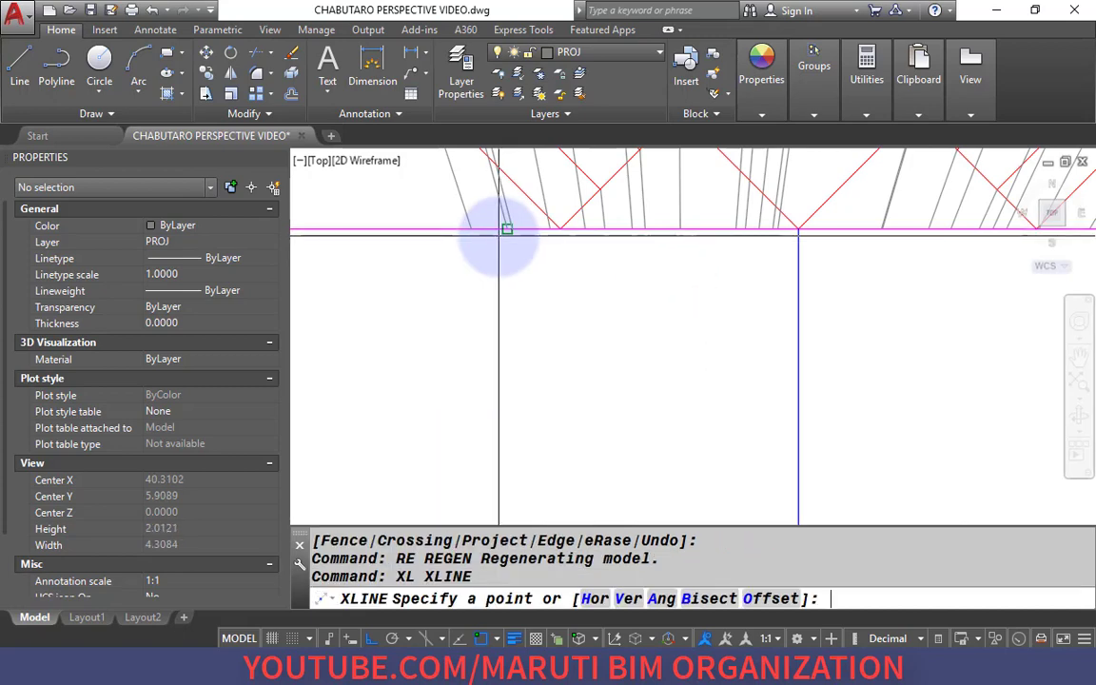
key(Escape)
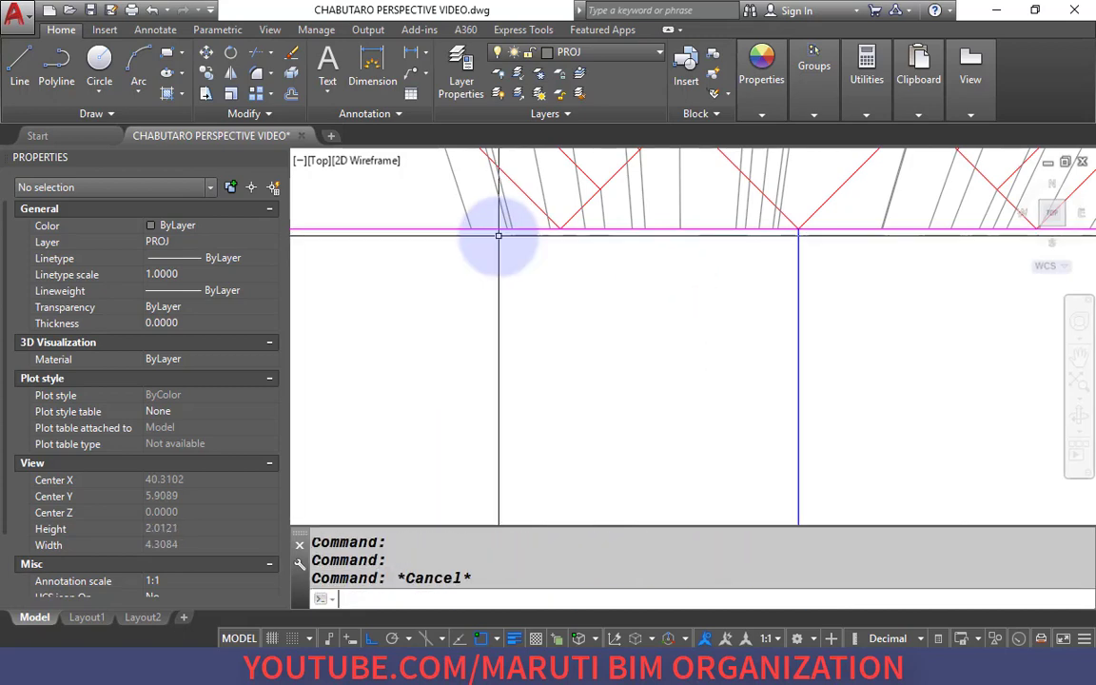
Draw a vertical line from the leftmost projection line's end on the picture plane down past the lowest horizontal height line.
text(L)
key(Return)
click(461, 208)
scroll(504, 164, down, 4)
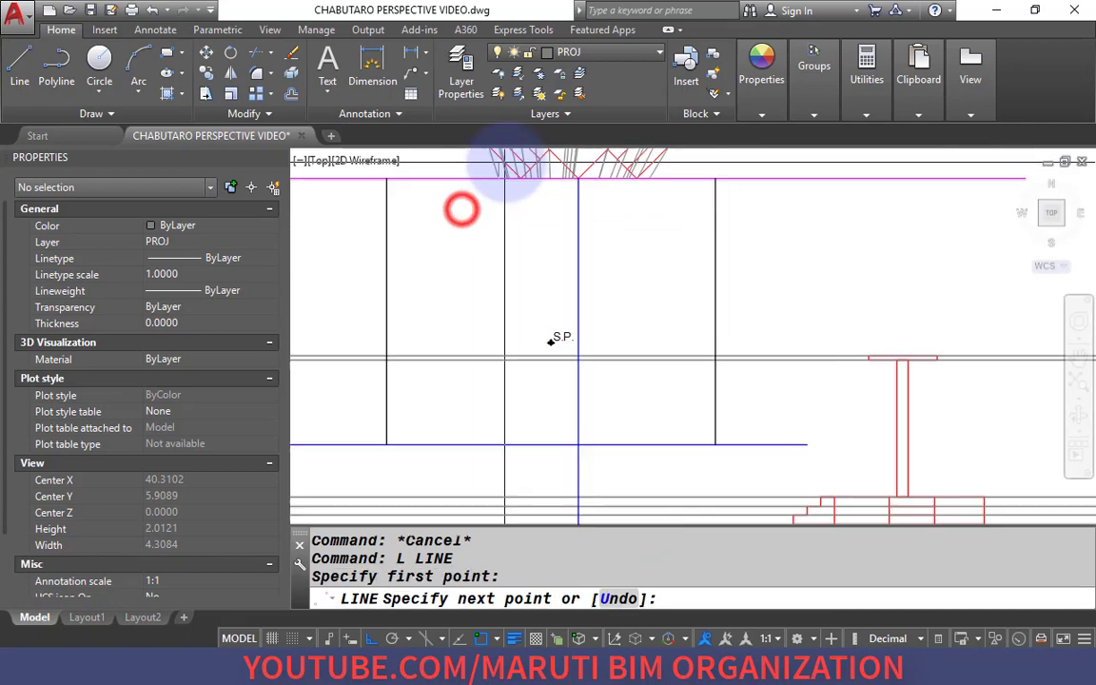
scroll(504, 372, up, 1)
click(514, 440)
key(Return)
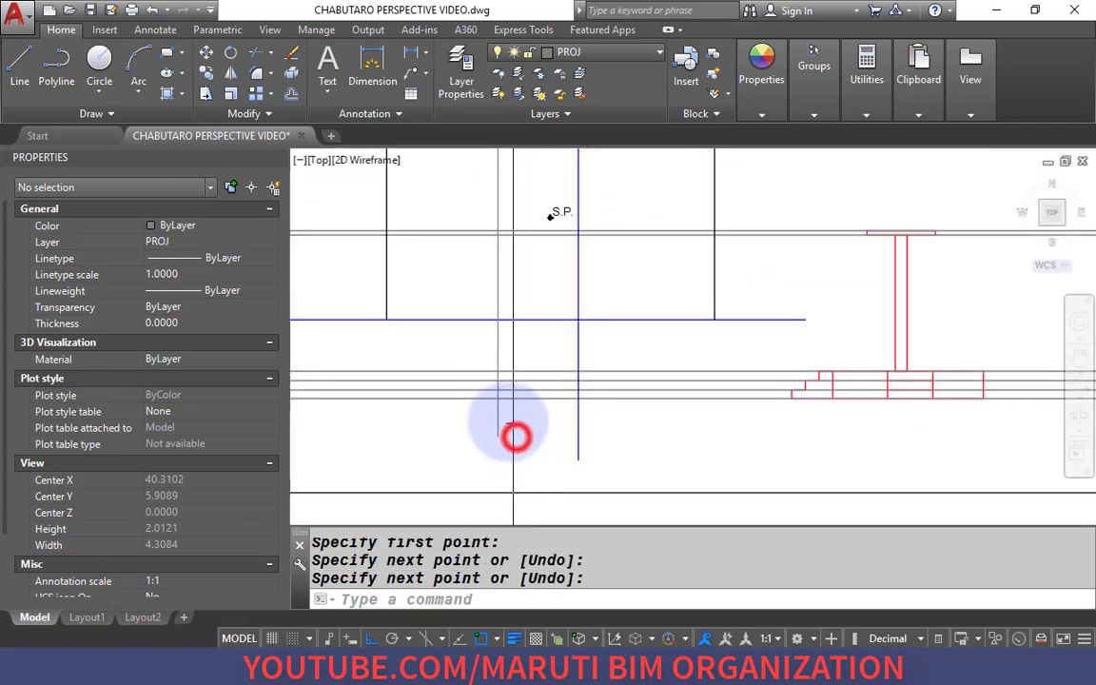
Trim the vertical line's excess below the lowest horizontal height line.
text(tr)
key(Return)
key(Return)
click(498, 419)
key(Return)
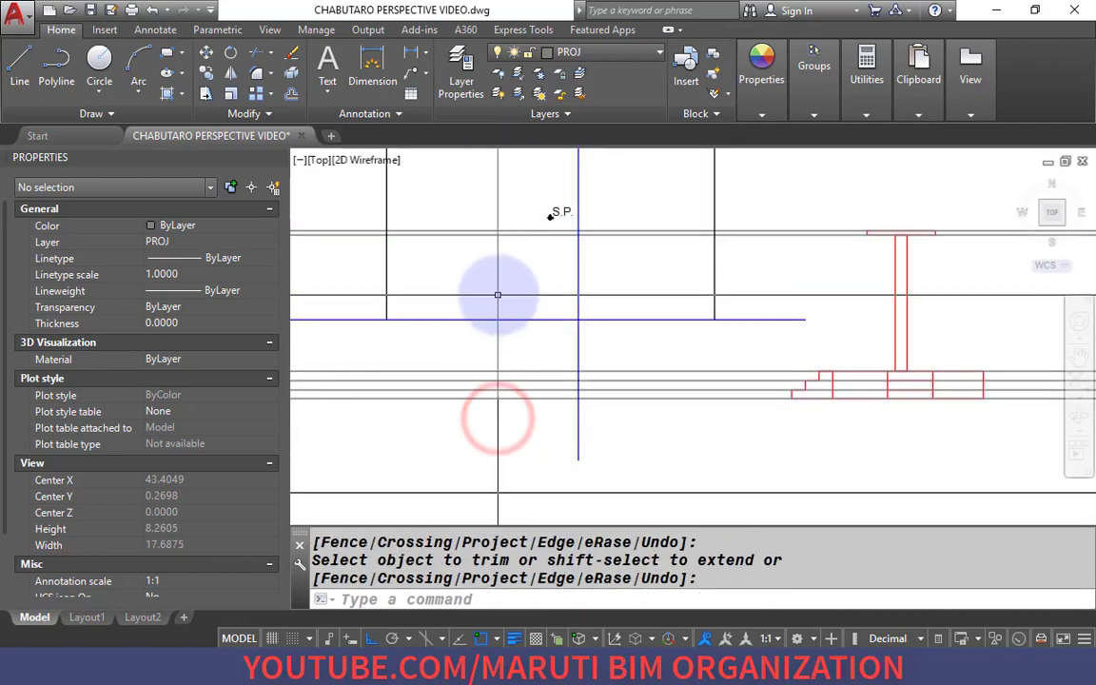
Copy the trimmed vertical line from its upper end to the next three projection line ends on the picture plane.
click(498, 295)
middle_drag(495, 236, 506, 455)
text(c)
scroll(501, 274, up, 4)
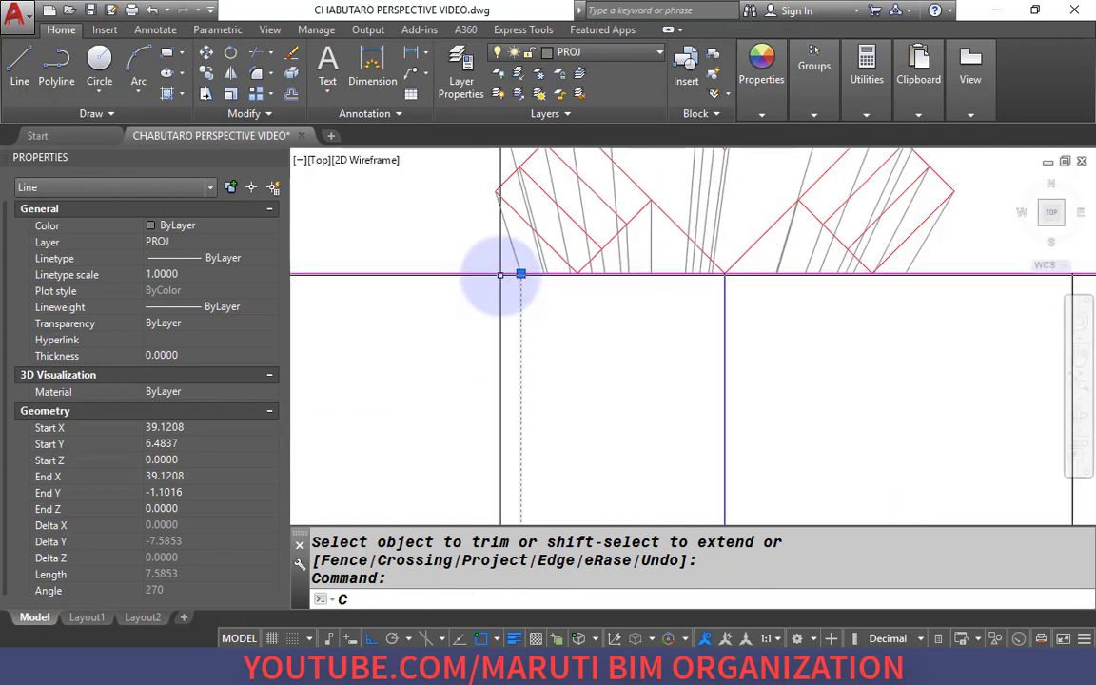
key(Return)
scroll(521, 285, up, 2)
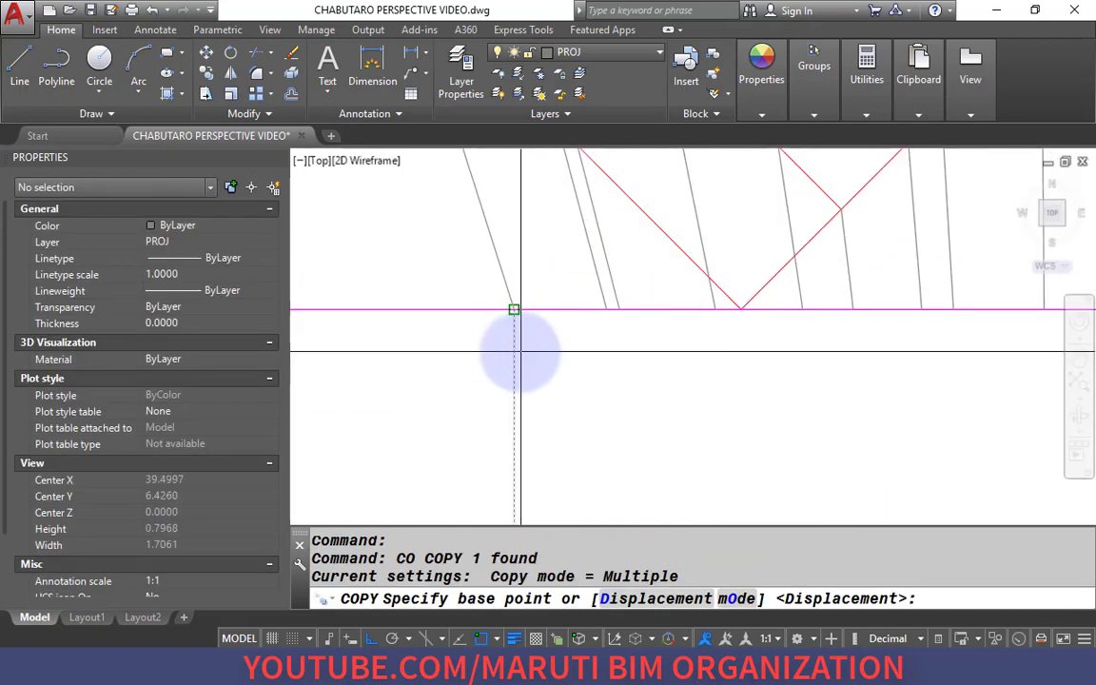
click(519, 351)
click(602, 305)
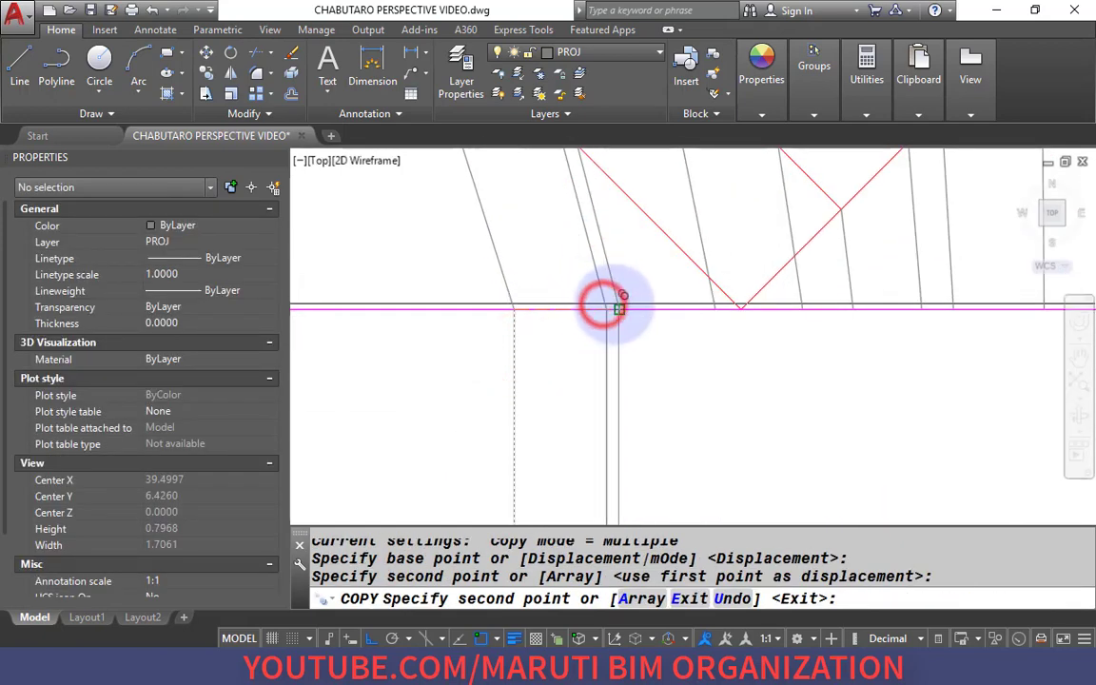
click(614, 306)
click(696, 306)
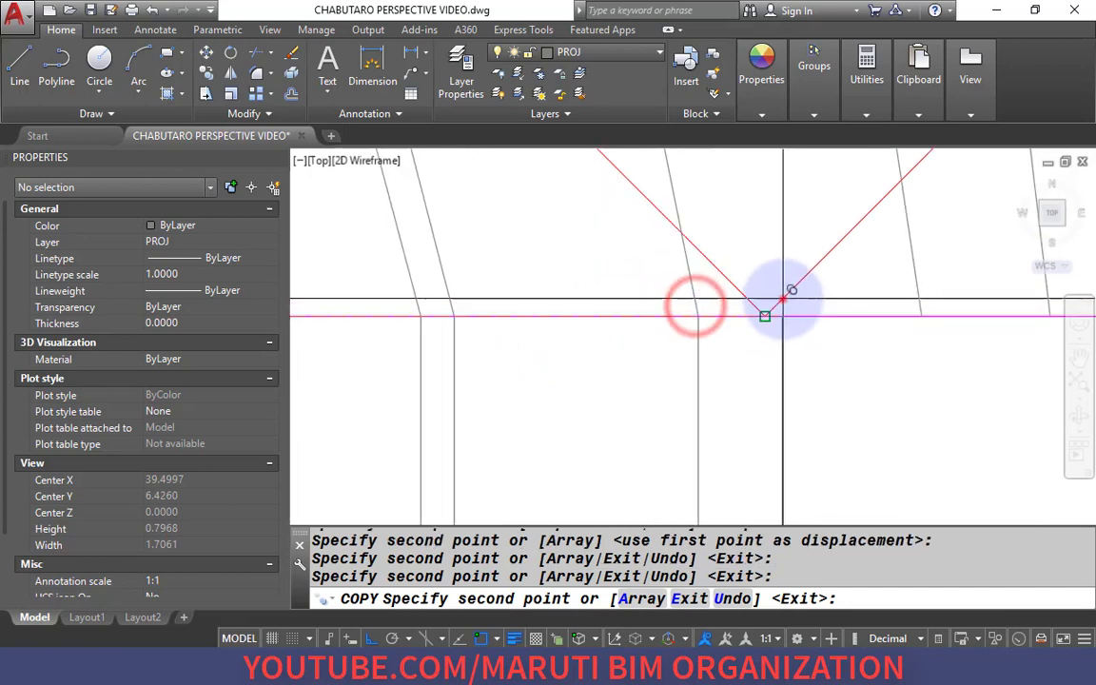
Place further copies of the vertical line at the left steps' front corner and the remaining projection ends left of the height line.
click(783, 299)
scroll(620, 302, down, 2)
scroll(743, 309, up, 2)
click(719, 293)
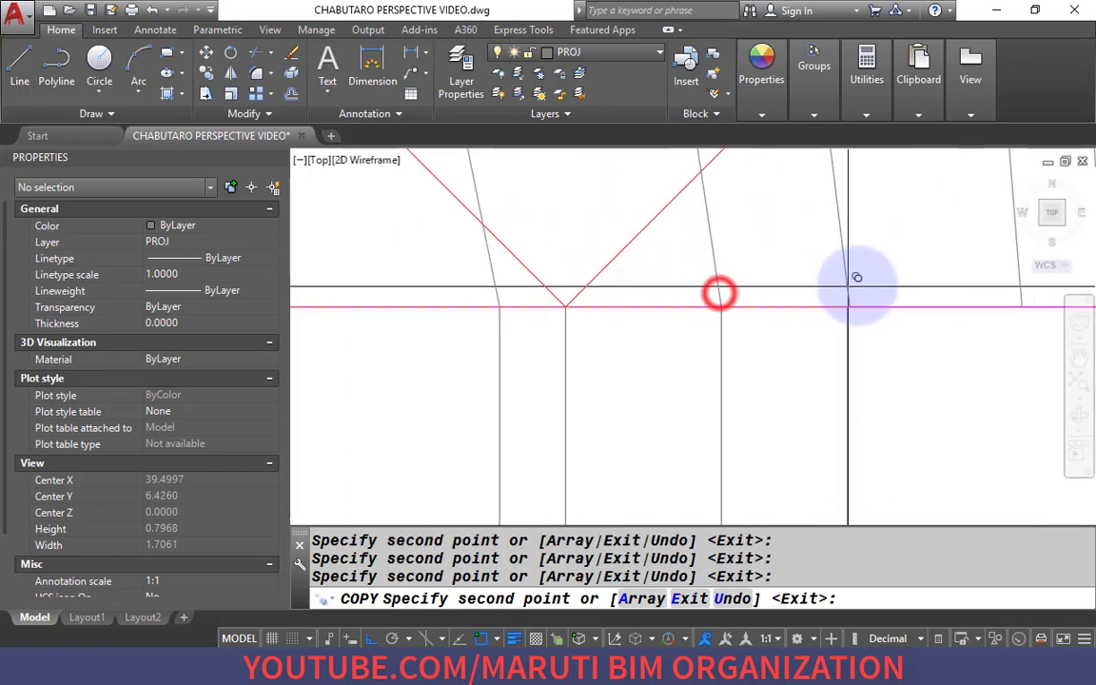
click(846, 285)
scroll(606, 339, up, 1)
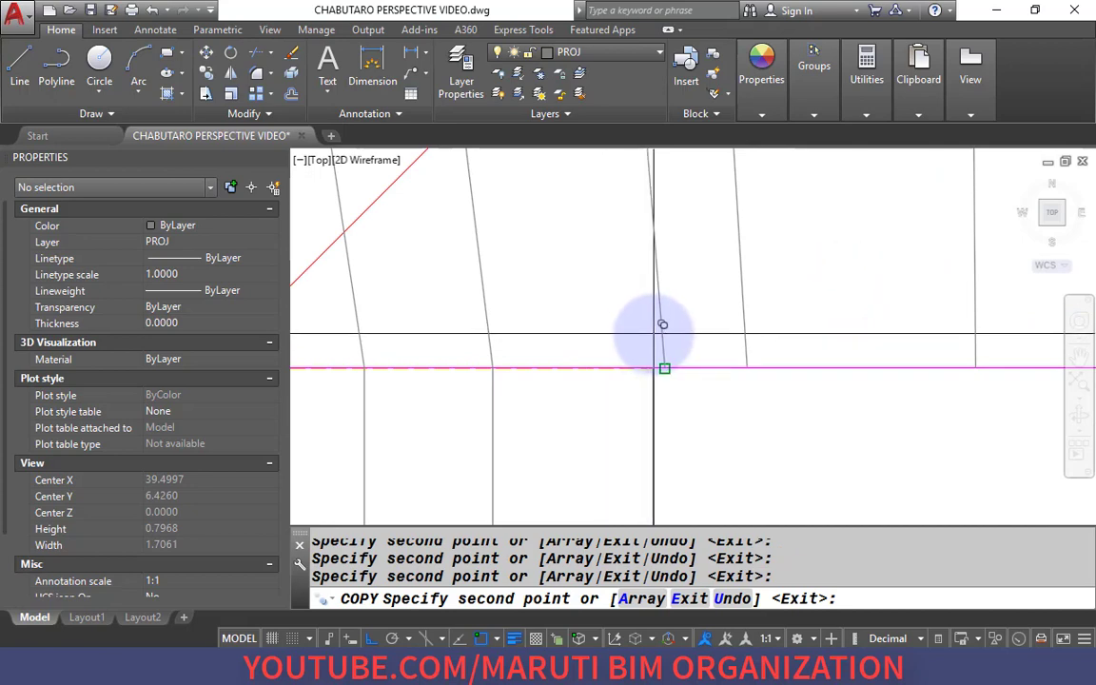
click(742, 339)
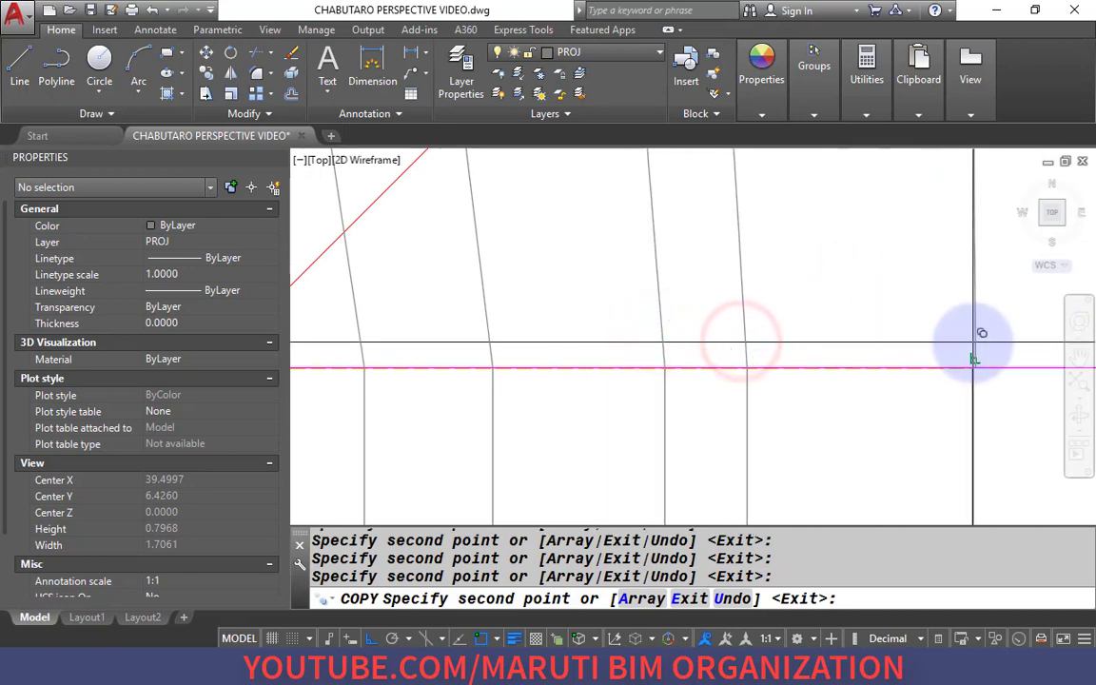
scroll(983, 351, up, 2)
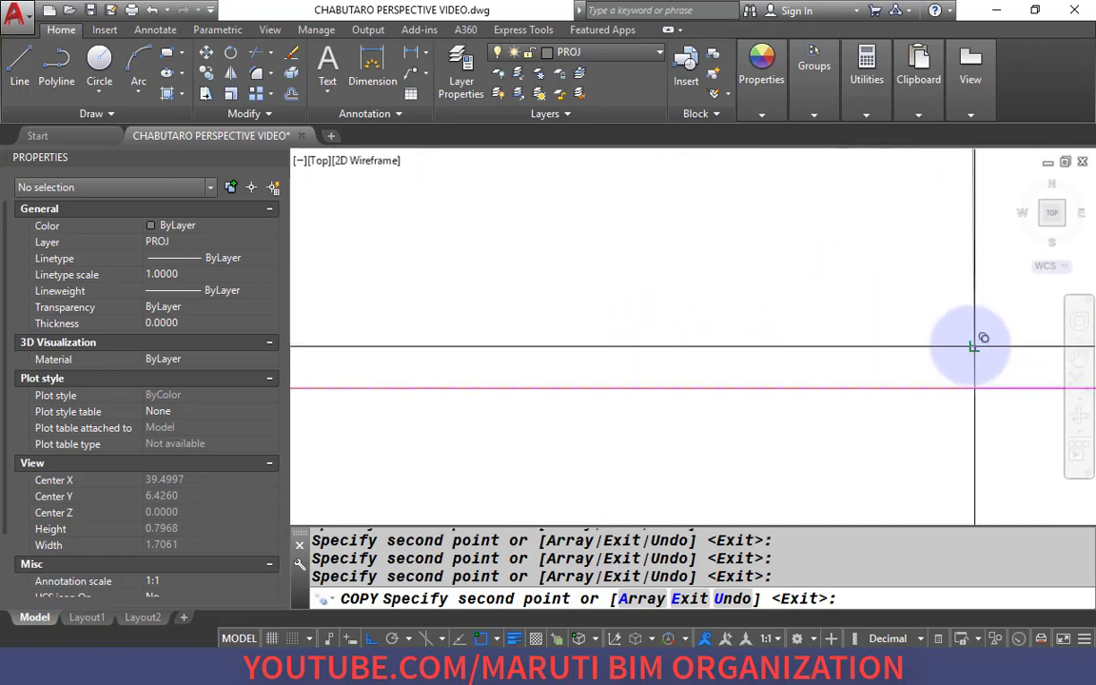
click(974, 380)
scroll(566, 376, down, 3)
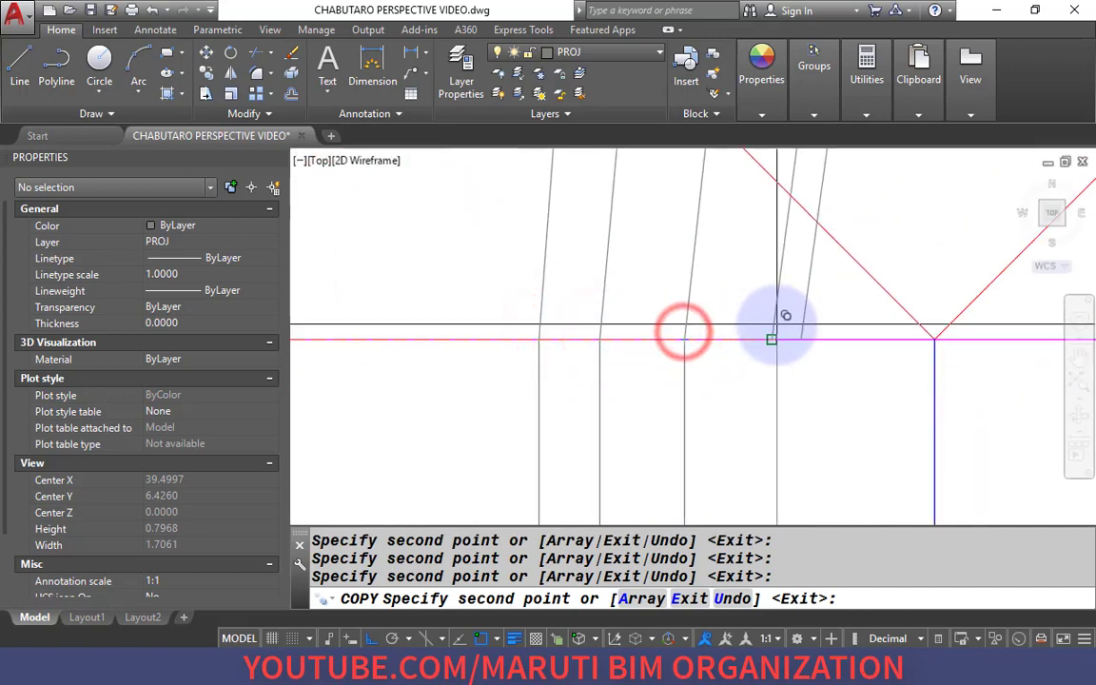
Place copies of the vertical line at the first projection ends right of the blue height line.
scroll(516, 300, down, 2)
middle_drag(700, 349, 347, 389)
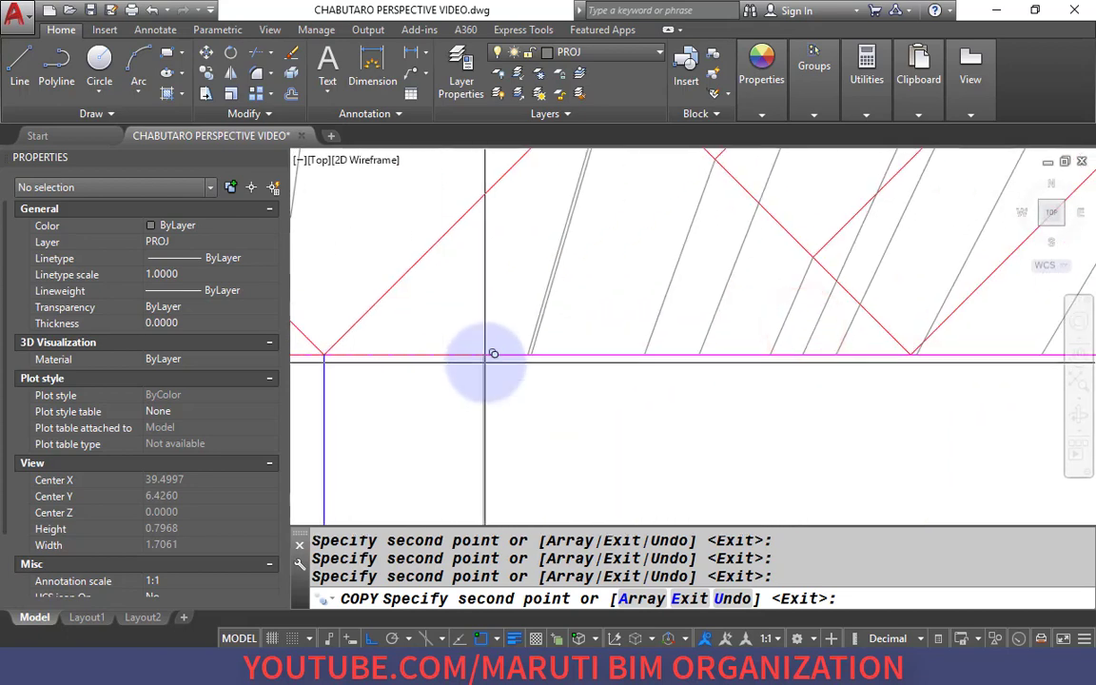
scroll(484, 355, up, 2)
click(619, 341)
scroll(618, 342, down, 3)
middle_drag(618, 343, 380, 350)
scroll(497, 355, up, 2)
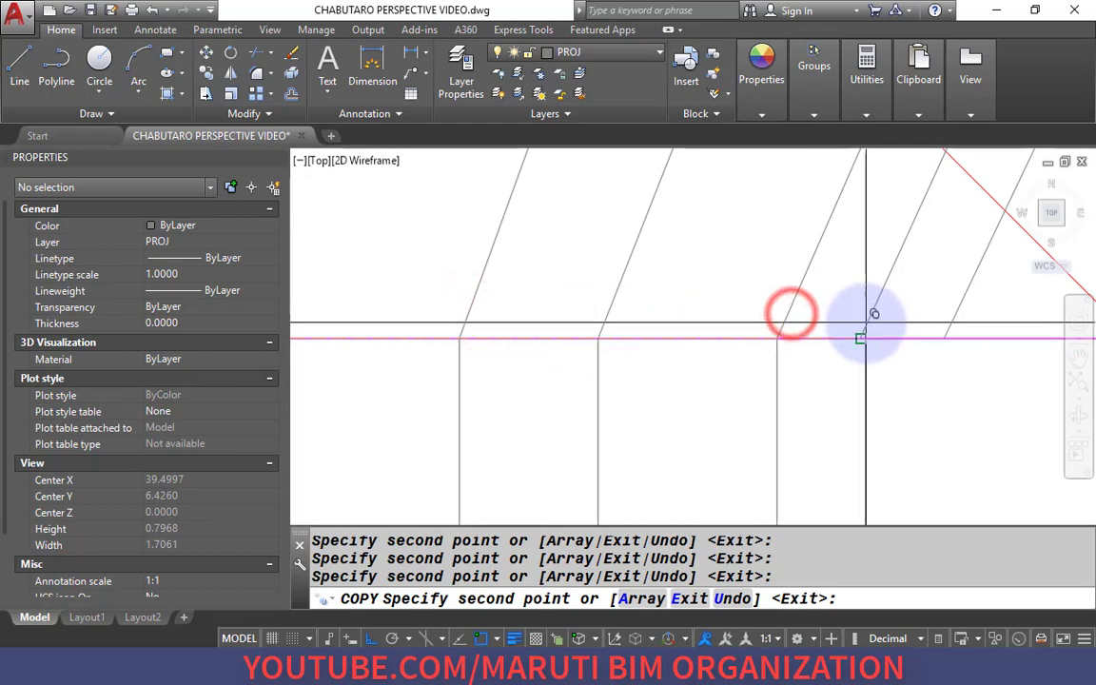
Place the last copies of the vertical line at the right steps' front corner and the outermost right projection ends.
scroll(847, 322, down, 2)
mouse_move(942, 359)
middle_down()
mouse_move(865, 379)
mouse_move(557, 407)
middle_up()
scroll(572, 399, up, 3)
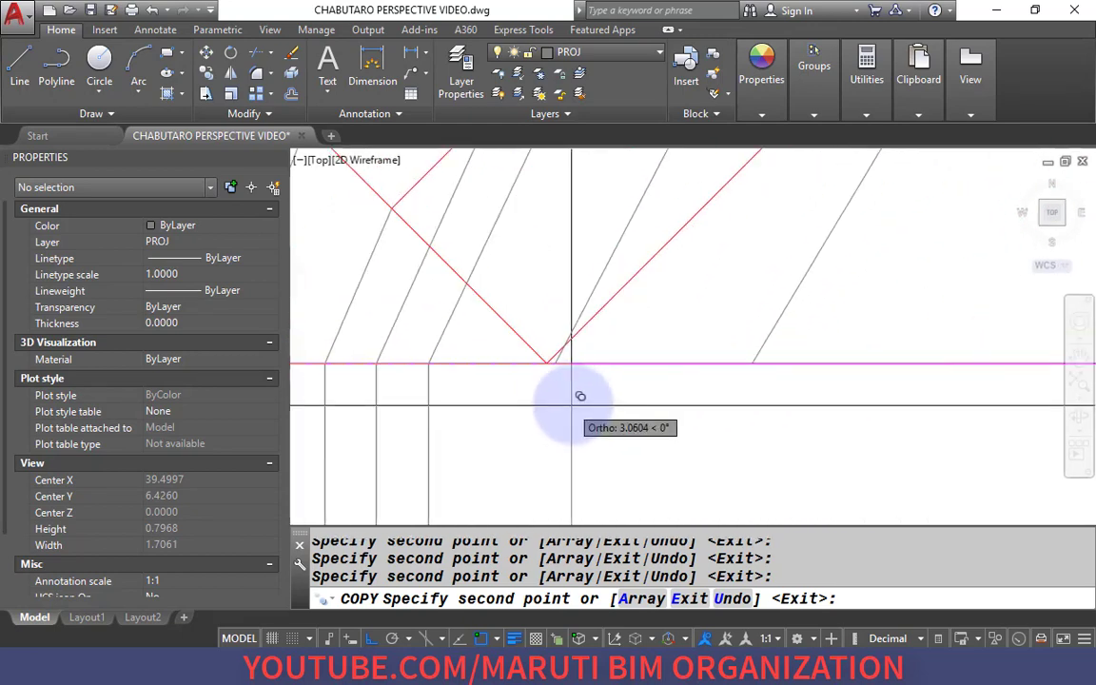
click(531, 311)
scroll(510, 356, down, 3)
click(649, 325)
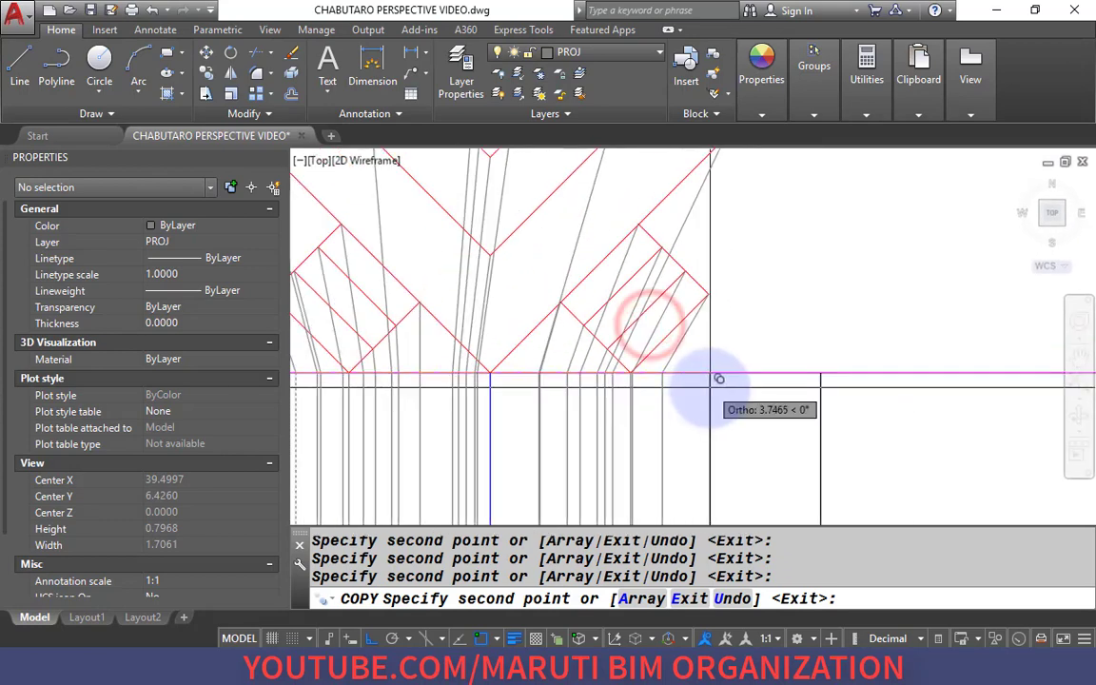
scroll(710, 318, down, 3)
key(Return)
Examine the vertical lines from the picture plane down to the height lines, and the blue height line among them.
scroll(691, 393, up, 1)
middle_drag(701, 466, 674, 302)
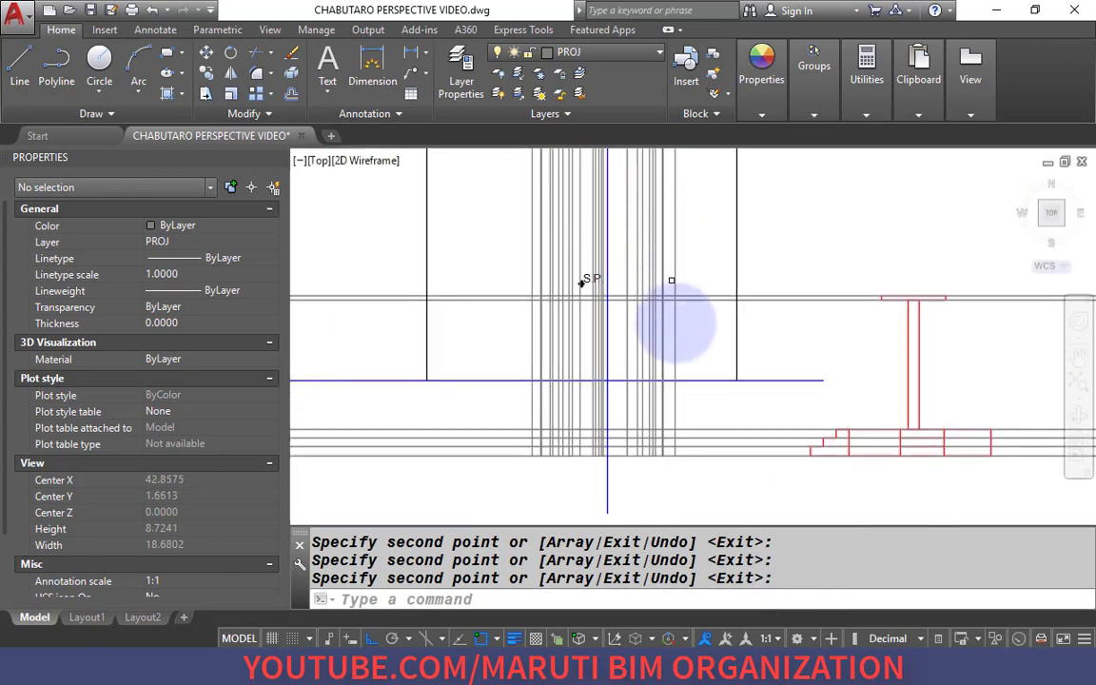
middle_drag(621, 342, 609, 521)
scroll(557, 283, up, 2)
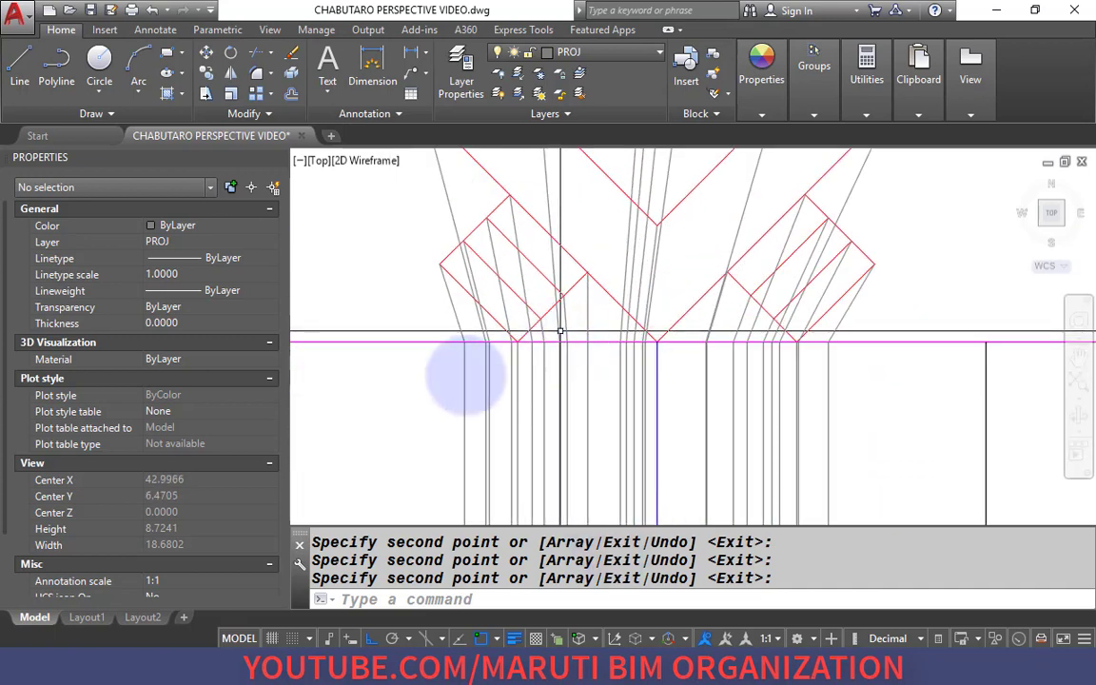
key(Escape)
scroll(542, 294, down, 5)
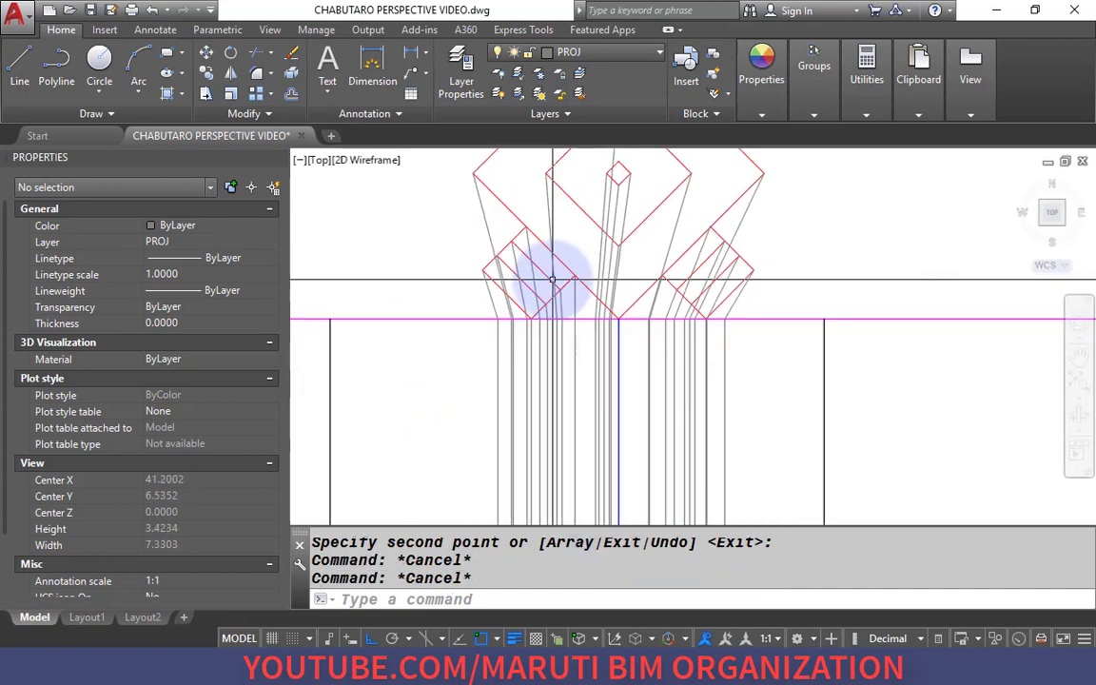
scroll(562, 378, up, 3)
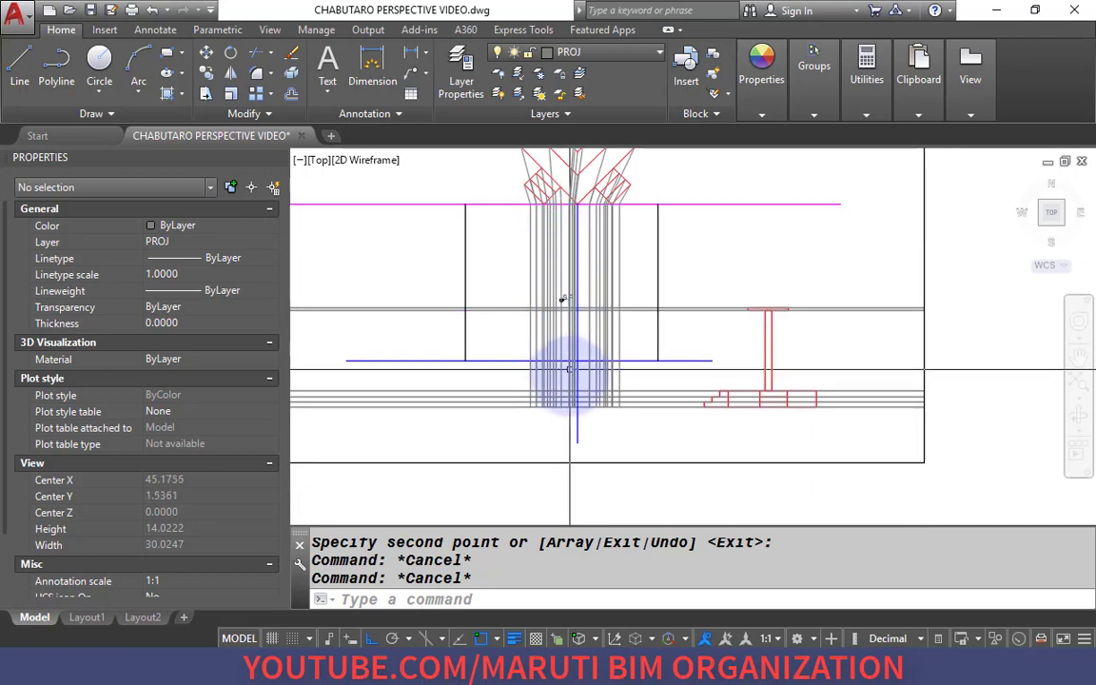
click(591, 387)
scroll(591, 388, down, 4)
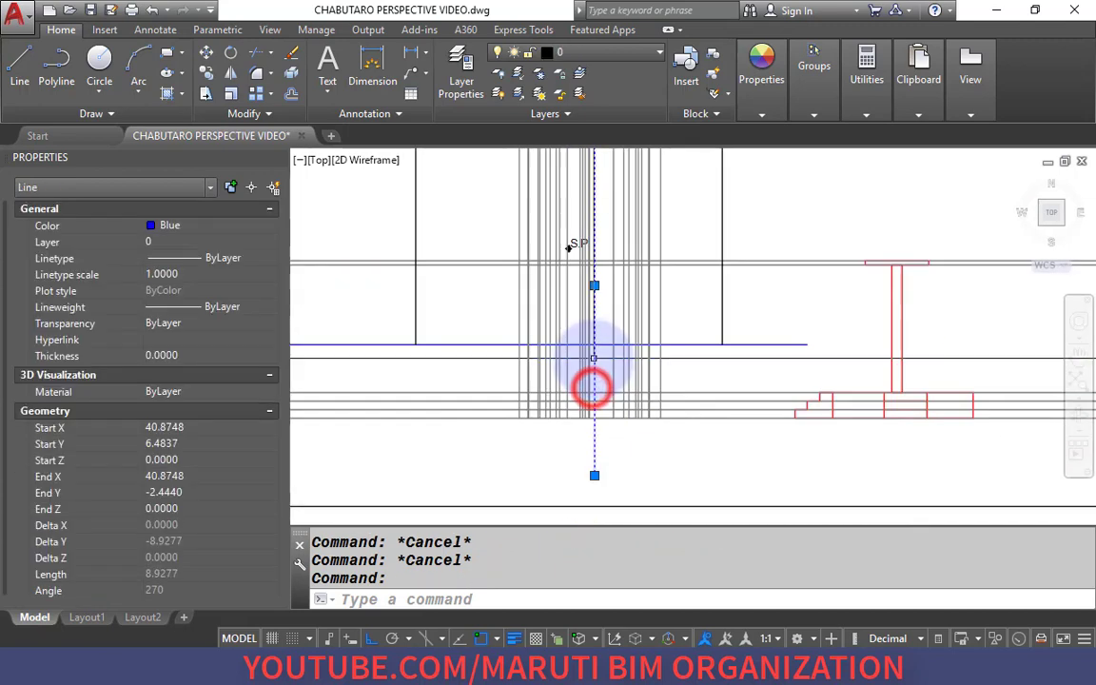
key(Escape)
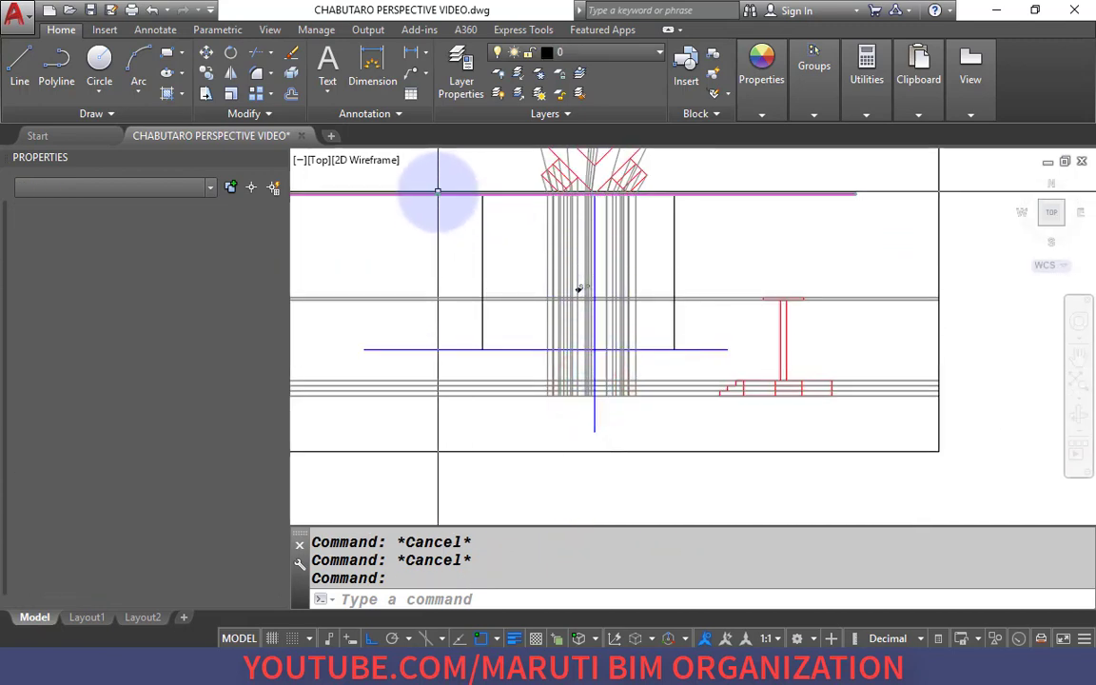
Explode the S.P. multiline label into single-line text.
scroll(579, 288, up, 4)
click(638, 271)
scroll(656, 286, down, 3)
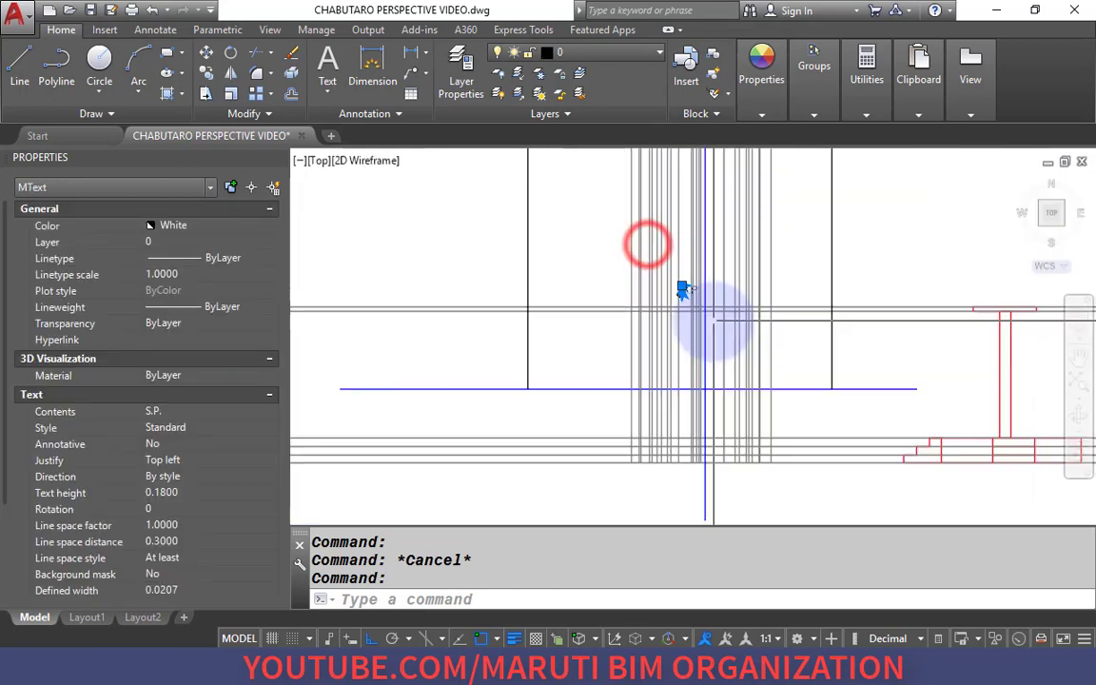
text(x)
key(Return)
scroll(671, 284, up, 3)
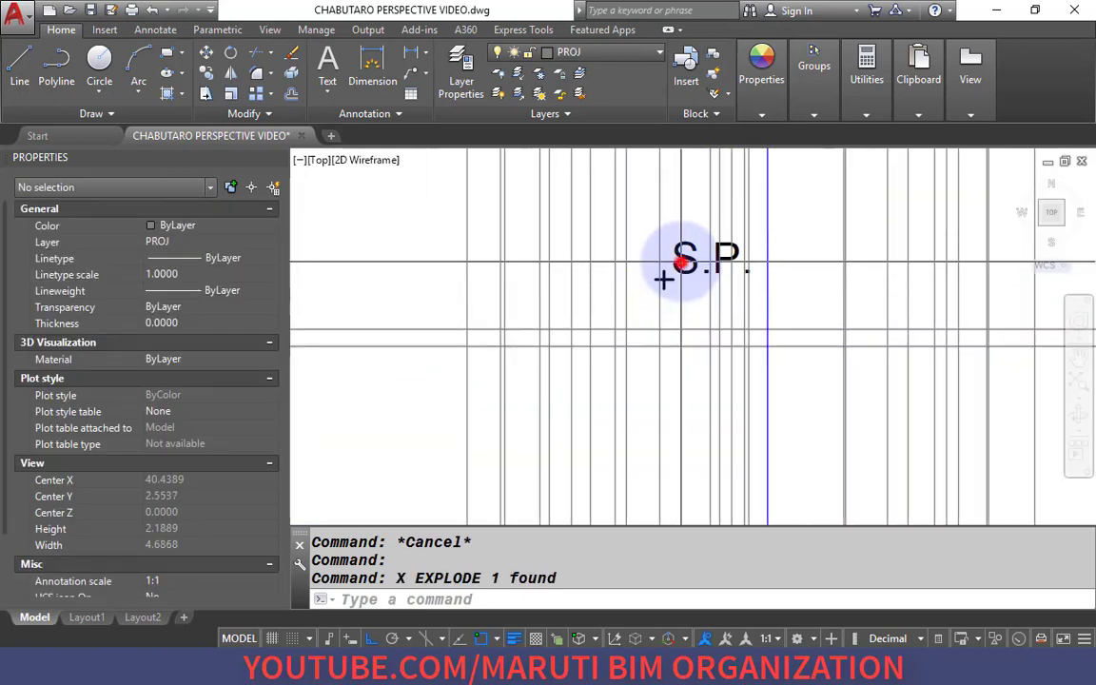
Try to paste a copy of the S.P. label, and undo the paste.
click(681, 262)
click(670, 252)
key(ctrl+c)
key(ctrl+v)
key(ctrl+v)
scroll(660, 379, down, 3)
scroll(623, 328, up, 3)
click(613, 325)
click(660, 310)
click(660, 308)
key(ctrl+z)
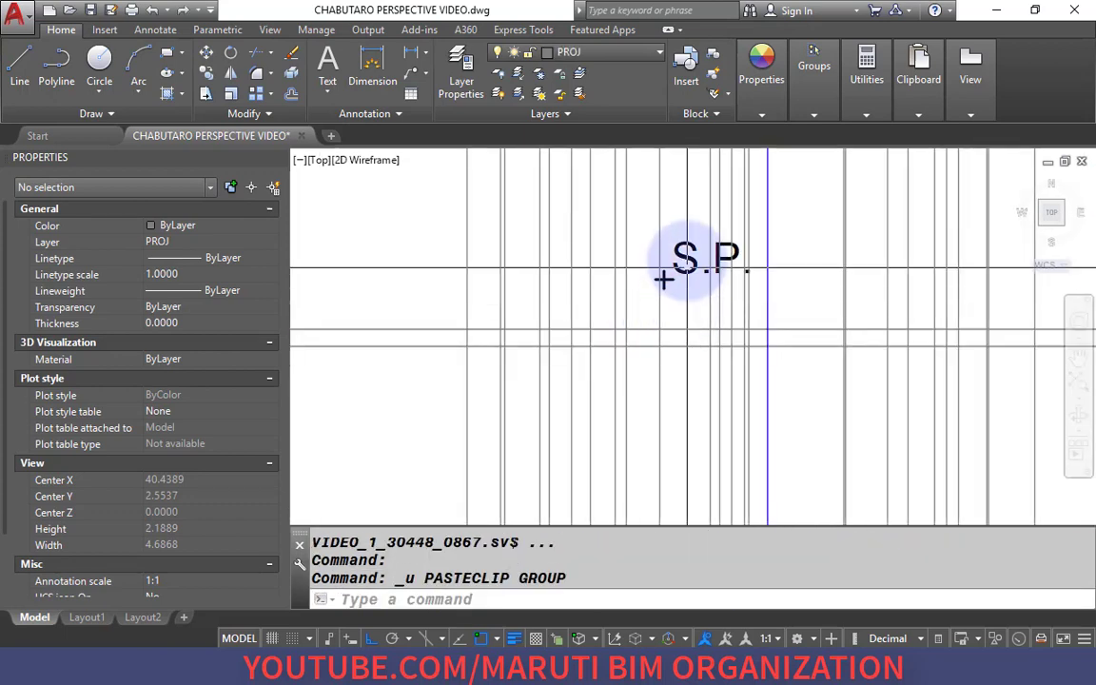
Paste a copy of the S.P. label just above the left part of the magenta picture plane line.
click(663, 278)
key(ctrl+c)
key(ctrl+v)
scroll(745, 403, down, 3)
scroll(662, 379, up, 4)
click(543, 342)
Change the pasted label's text to PICTURE PLANE.
click(544, 328)
text(ED)
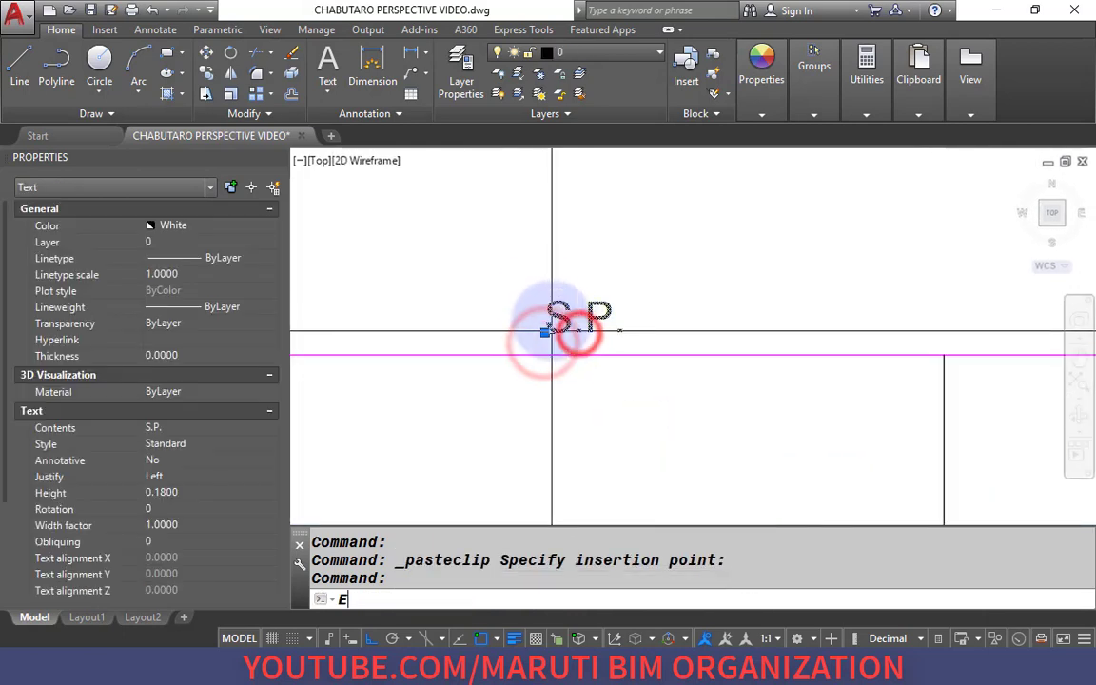
key(Return)
text(PICTURE PLANE)
key(Return)
Copy the PICTURE PLANE label to just below the blue horizon line, near the foot of the left black vertical.
text(C)
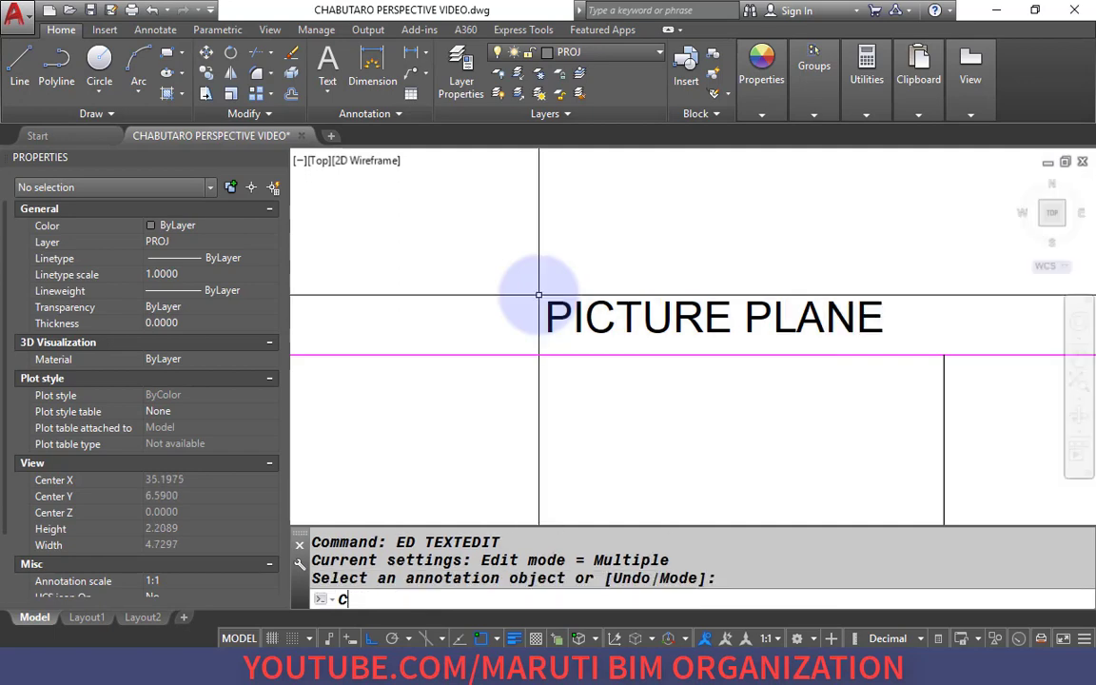
text(O)
key(space)
click(608, 304)
key(space)
click(583, 314)
scroll(589, 201, down, 6)
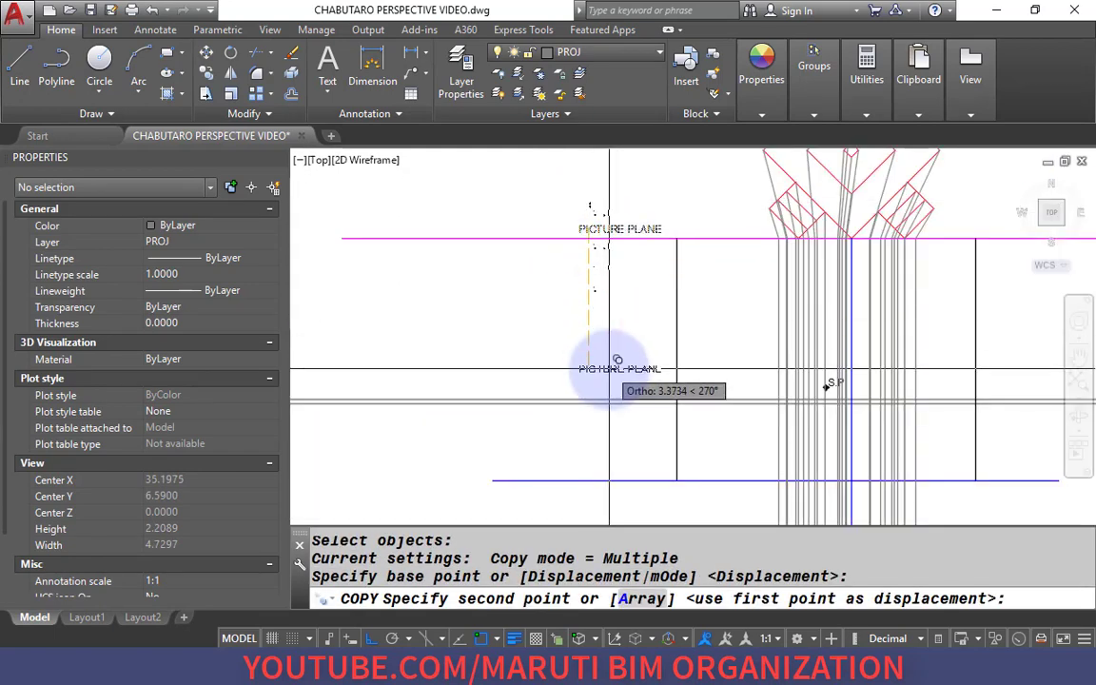
key(F8)
scroll(613, 394, down, 2)
scroll(627, 404, up, 6)
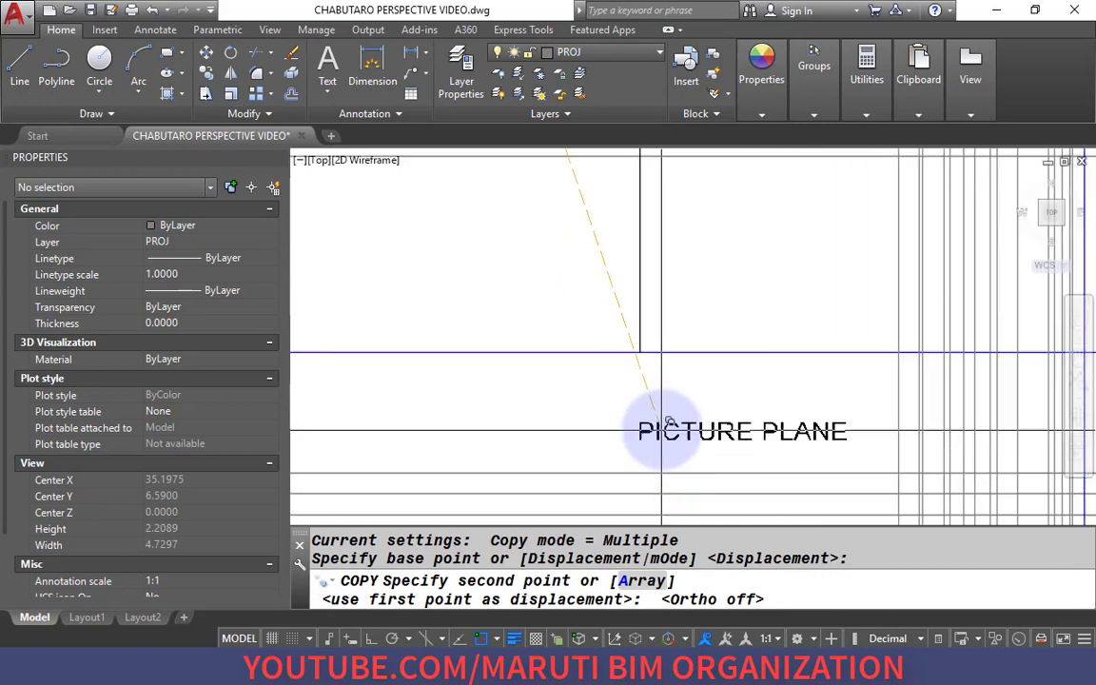
click(565, 385)
scroll(568, 384, down, 3)
scroll(666, 376, up, 4)
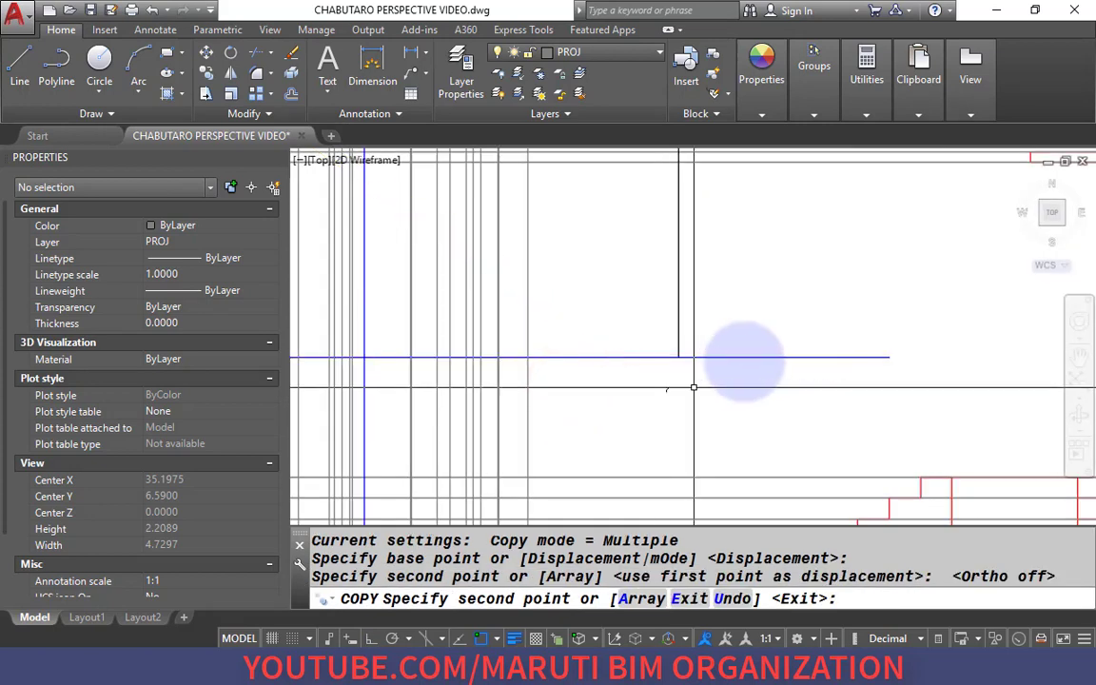
key(Return)
Change the copied label below the horizon line to VP1.
scroll(618, 390, down, 5)
click(475, 373)
click(465, 371)
text(ED)
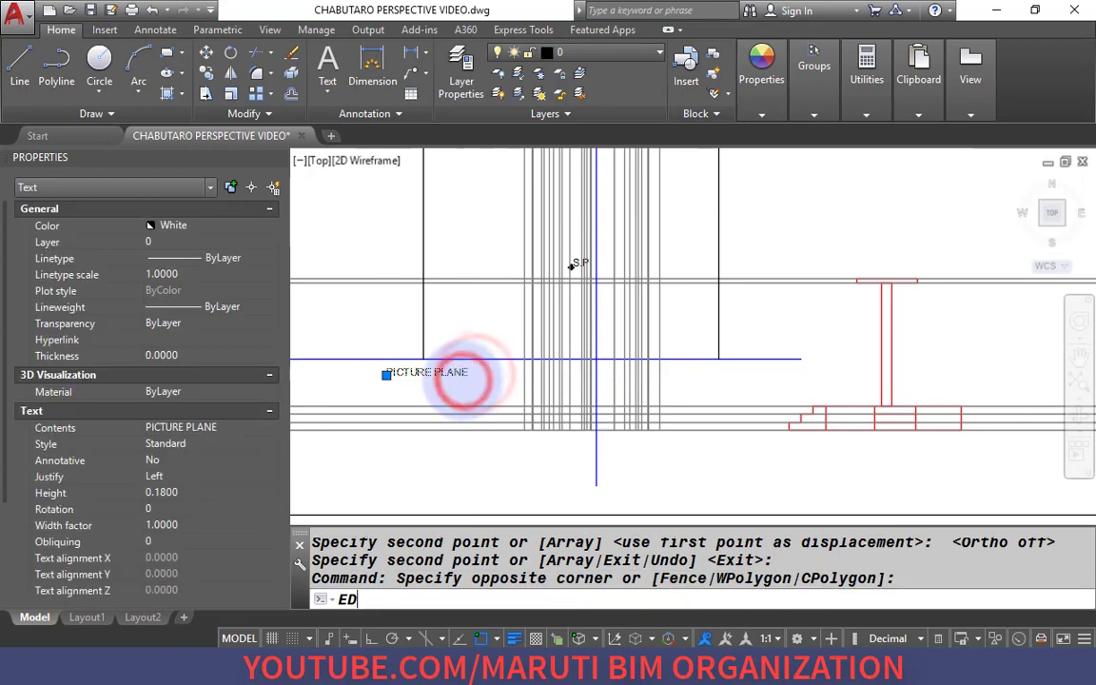
key(Return)
text(VP1)
click(457, 378)
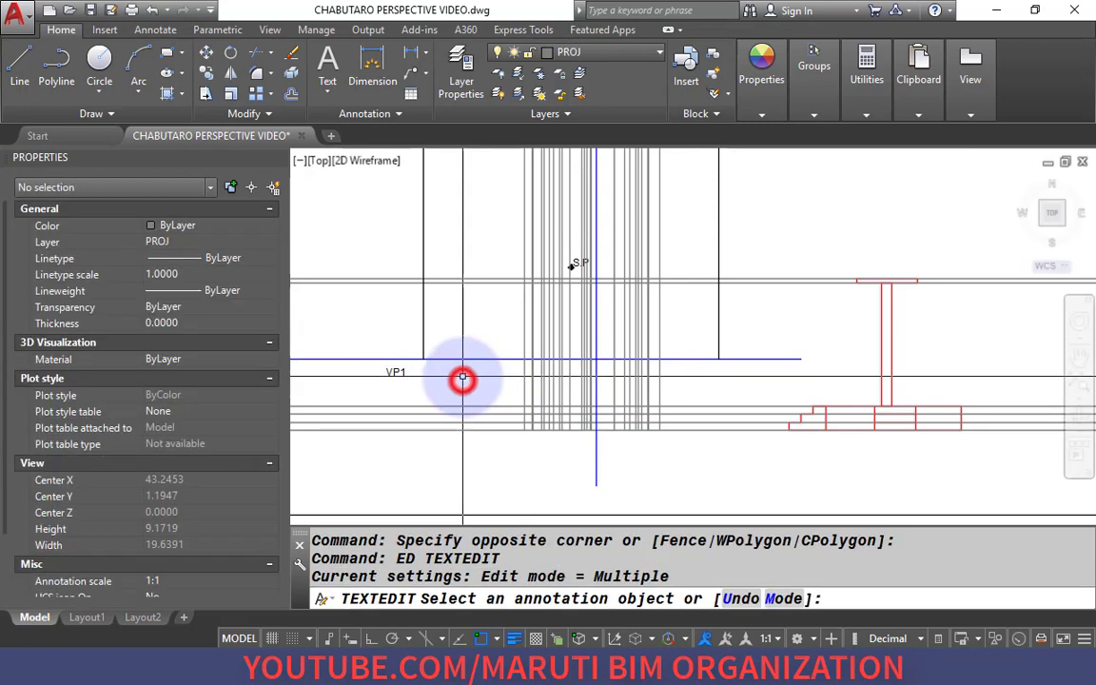
key(Return)
Move the VP1 label directly beneath the foot of the left black vertical.
text(M)
key(Return)
click(397, 389)
click(391, 374)
key(Return)
click(337, 388)
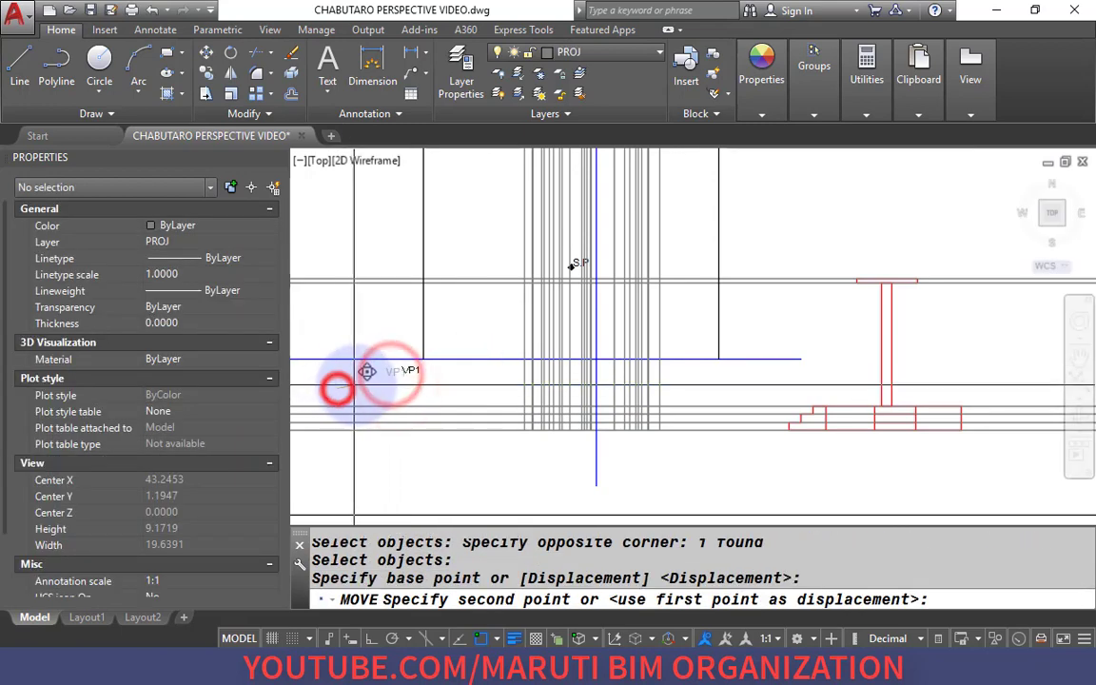
click(361, 383)
Paste a copy of the VP1 label beneath the foot of the right black vertical.
click(418, 369)
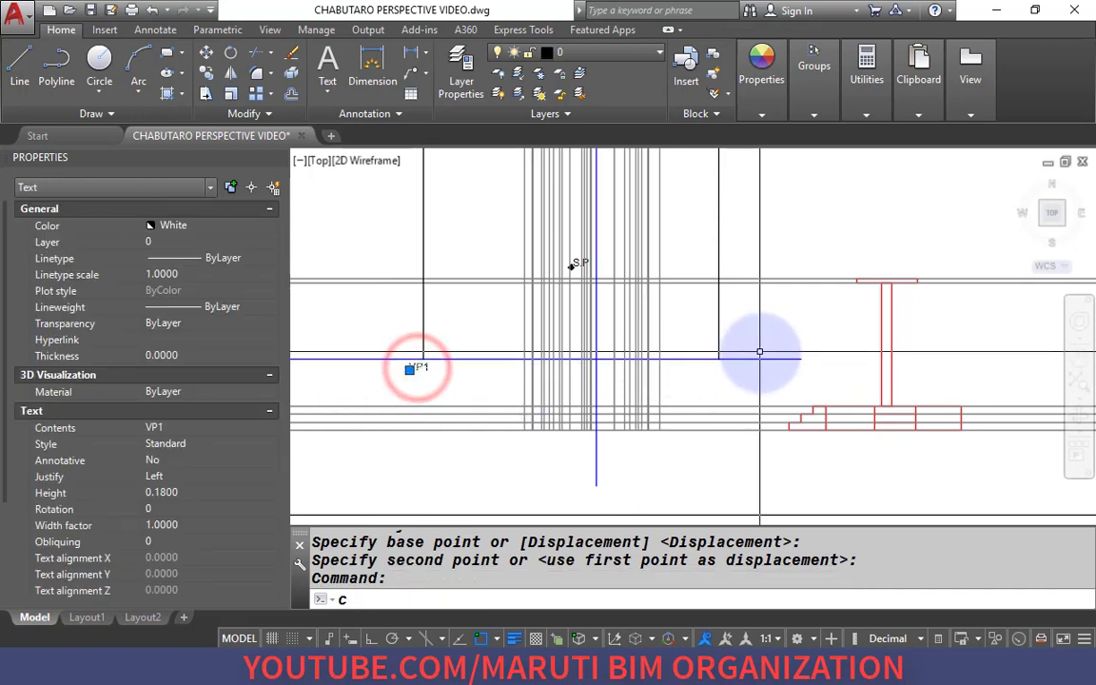
key(Escape)
click(409, 369)
key(ctrl+c)
key(ctrl+v)
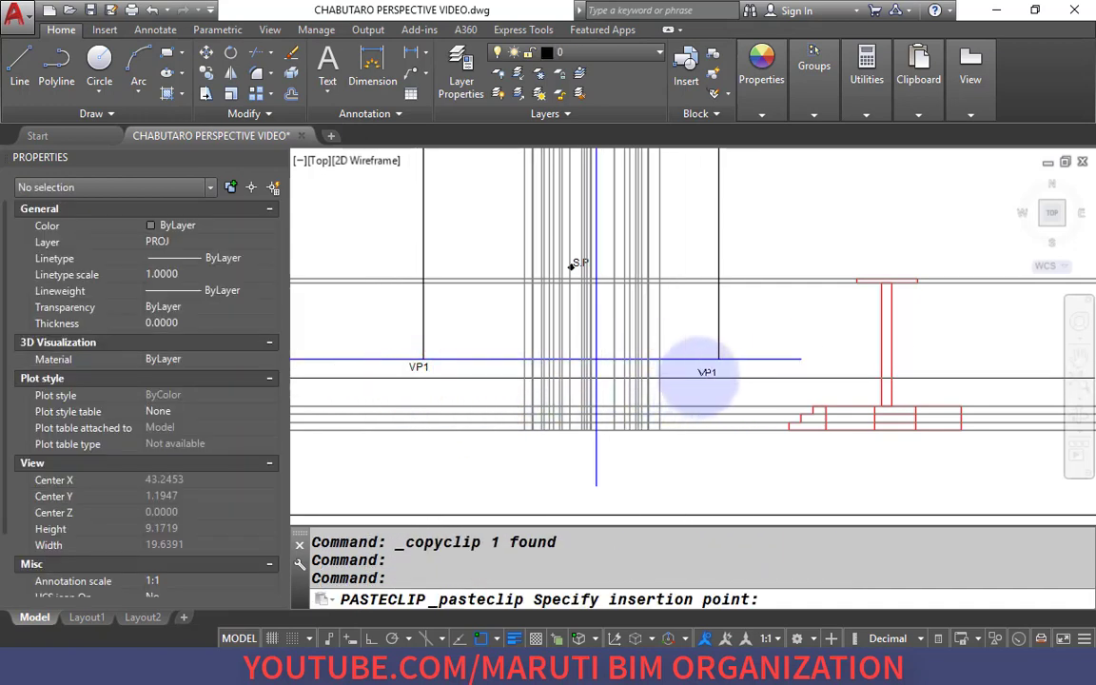
scroll(702, 371, up, 3)
click(727, 367)
key(Escape)
Change the label under the right black vertical to VP2.
click(755, 361)
click(747, 359)
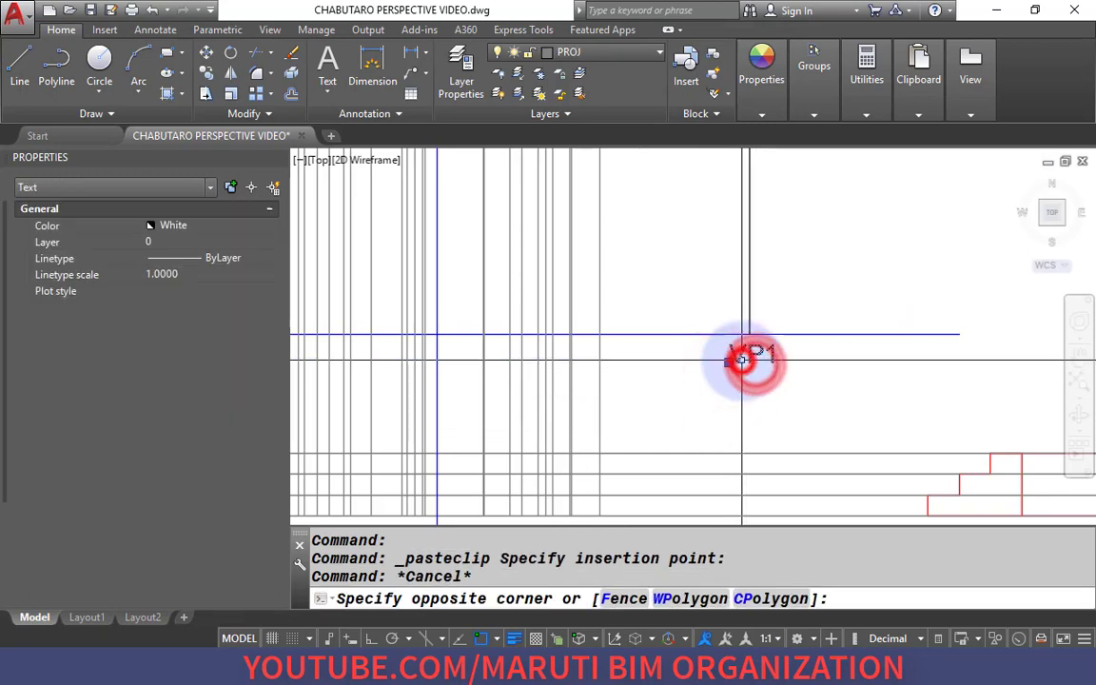
text(ED)
key(Return)
drag(765, 360, 782, 367)
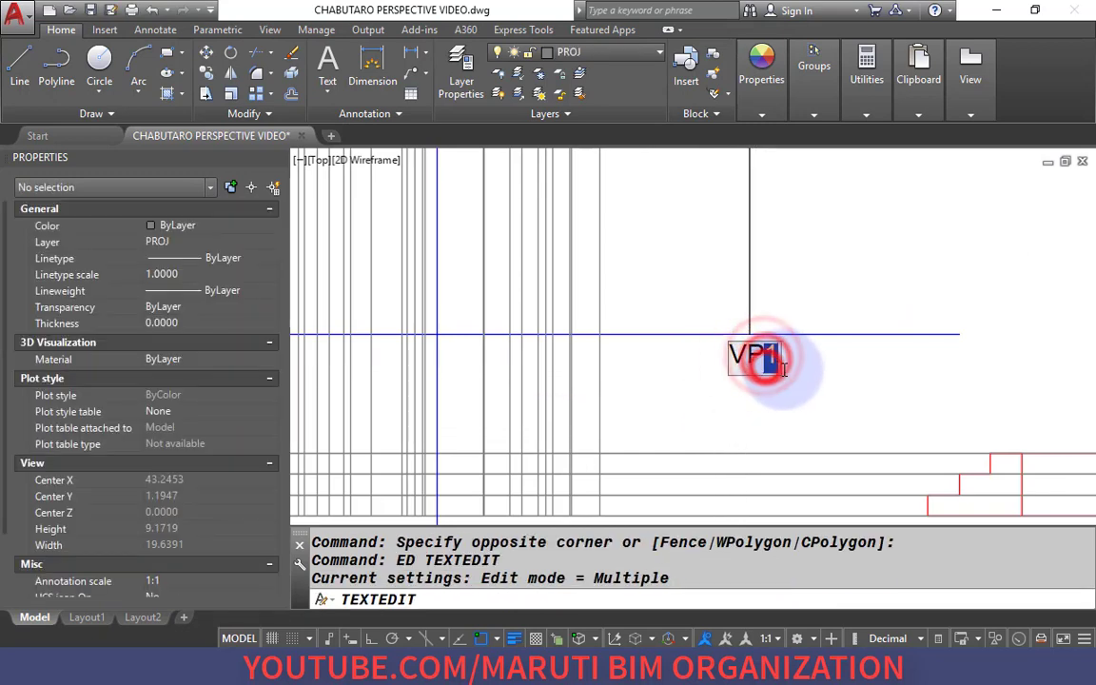
text(2)
click(819, 378)
key(Escape)
Paste a copy of the VP2 label above the right end of the blue horizontal line and change its text to HORIZON LINE.
double_click(773, 362)
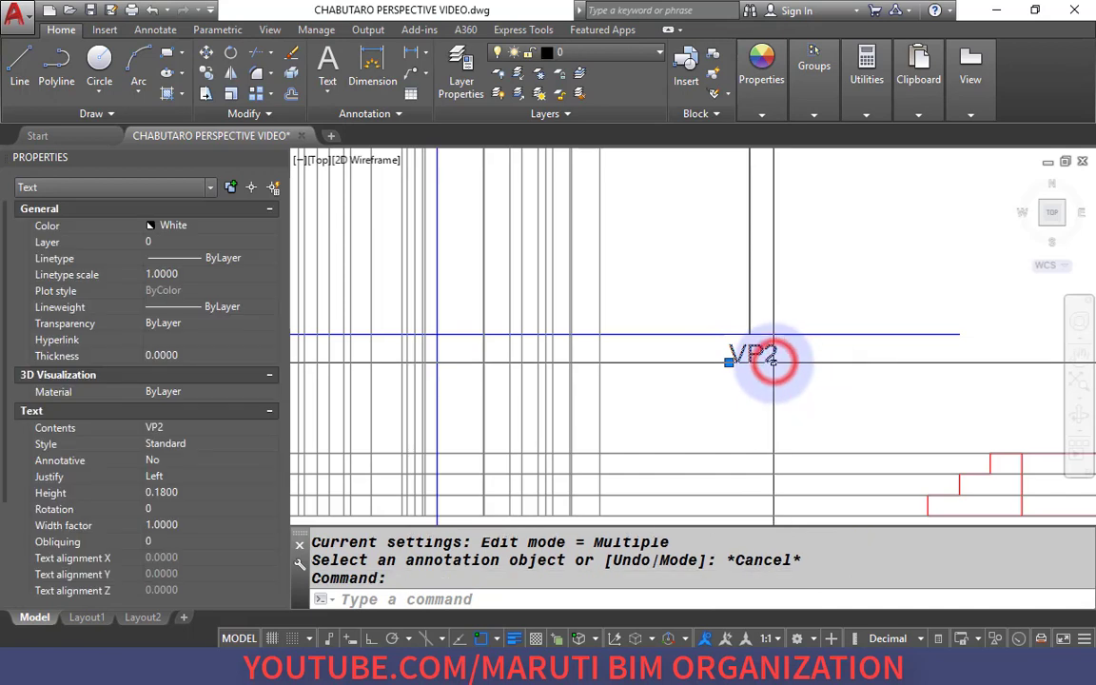
key(ctrl+c)
key(ctrl+v)
click(871, 317)
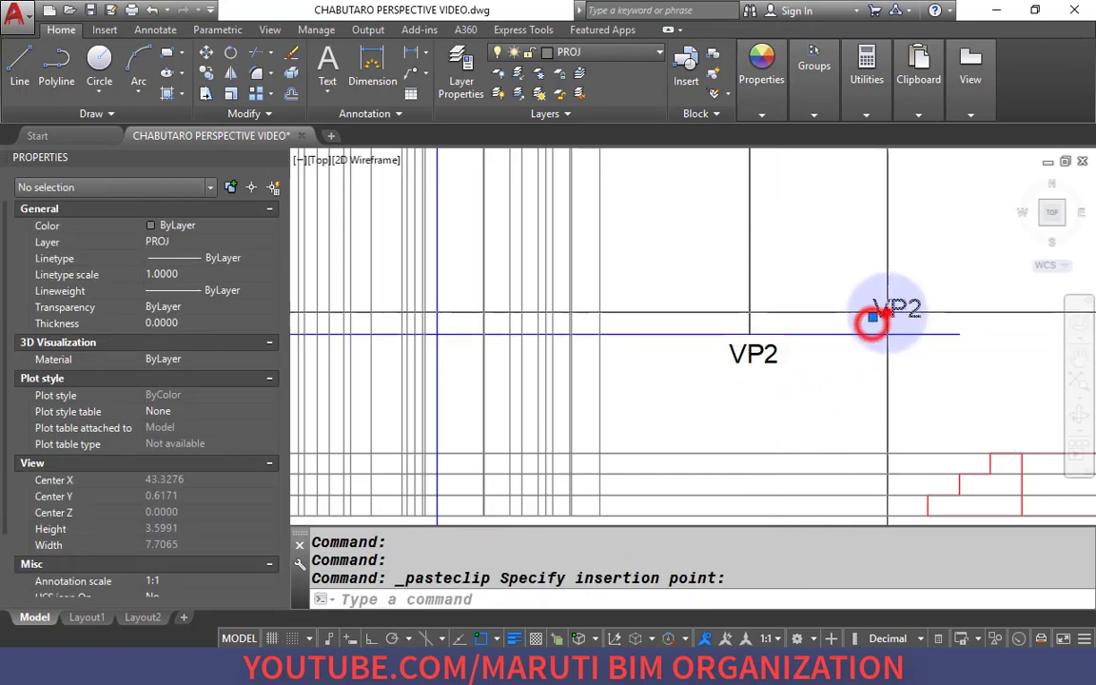
double_click(885, 312)
text(HORI)
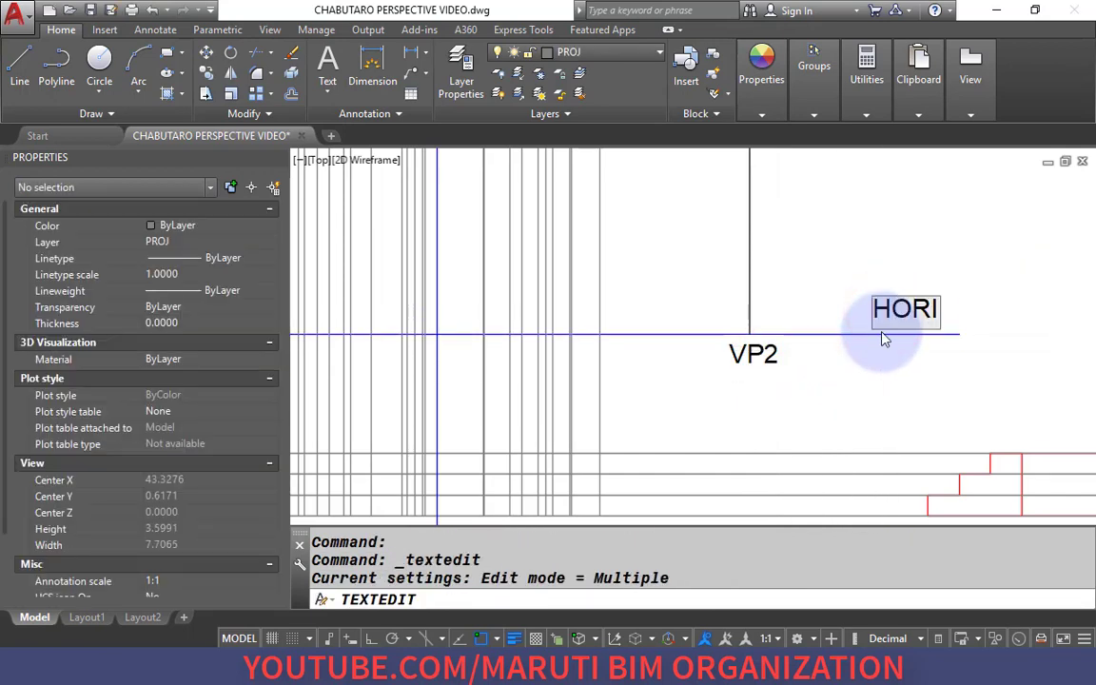
text(ZON LINE)
click(883, 338)
key(Return)
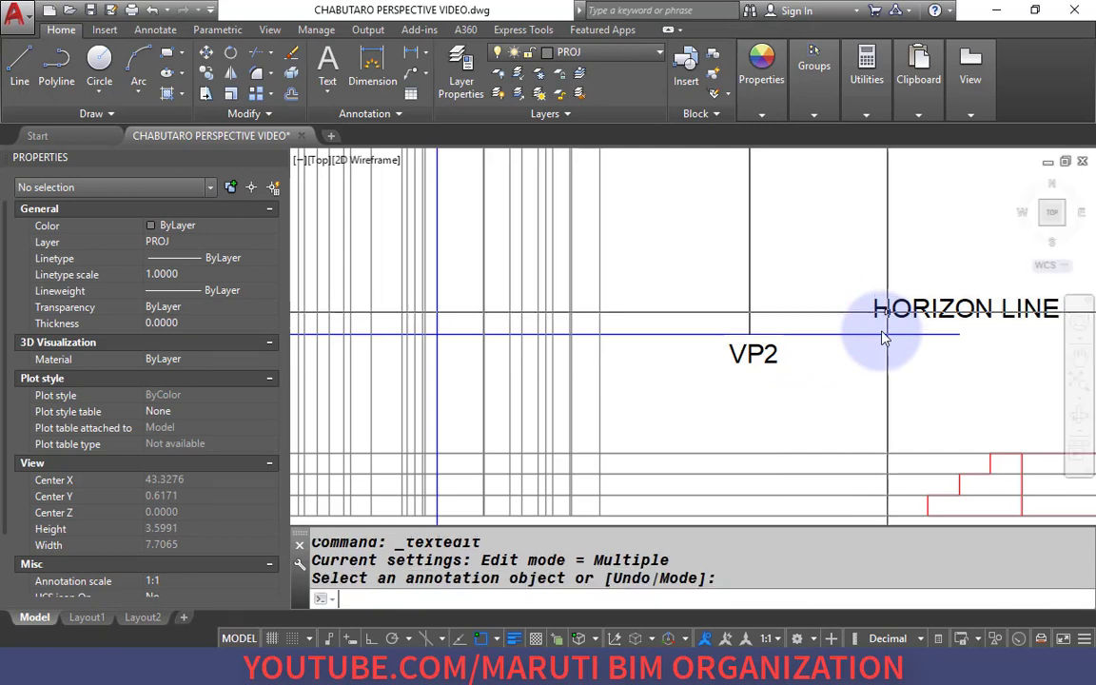
Paste a copy of the HORIZON LINE label beside the lower end of the central blue vertical line.
scroll(704, 367, down, 6)
scroll(720, 365, up, 2)
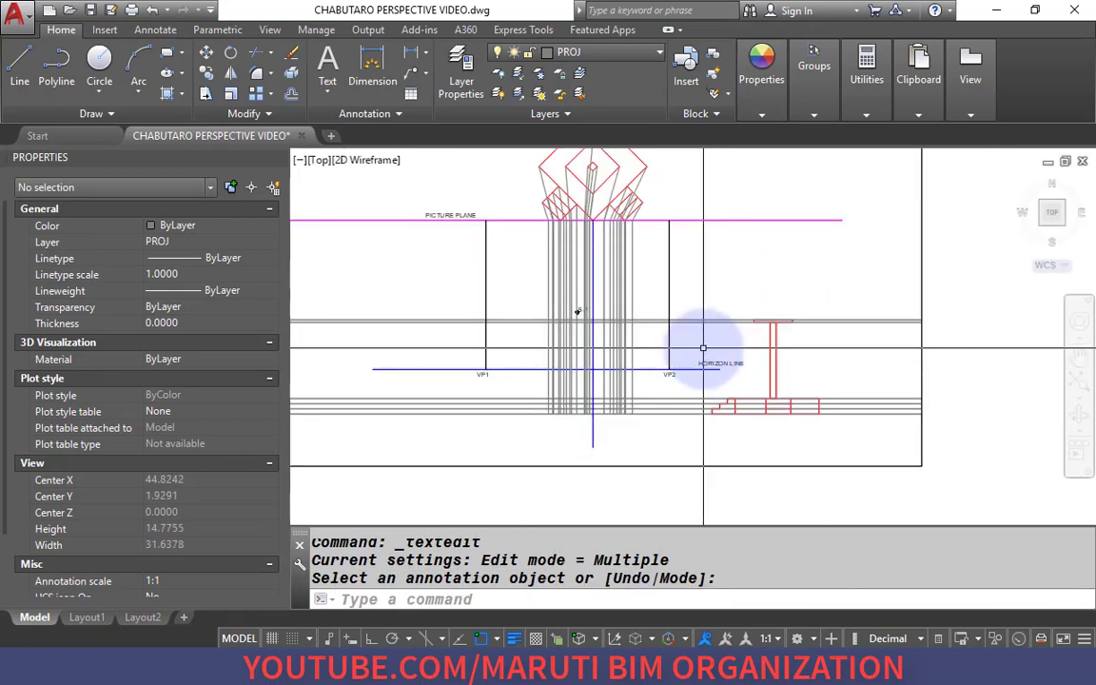
scroll(504, 202, up, 2)
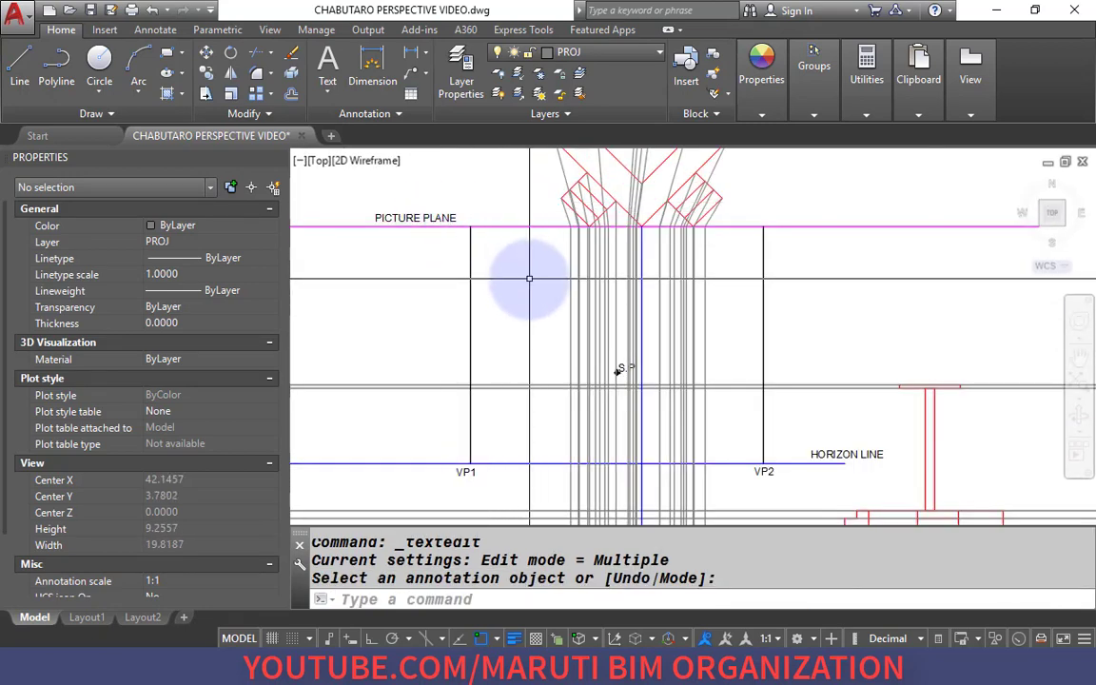
scroll(617, 371, up, 2)
scroll(523, 304, down, 6)
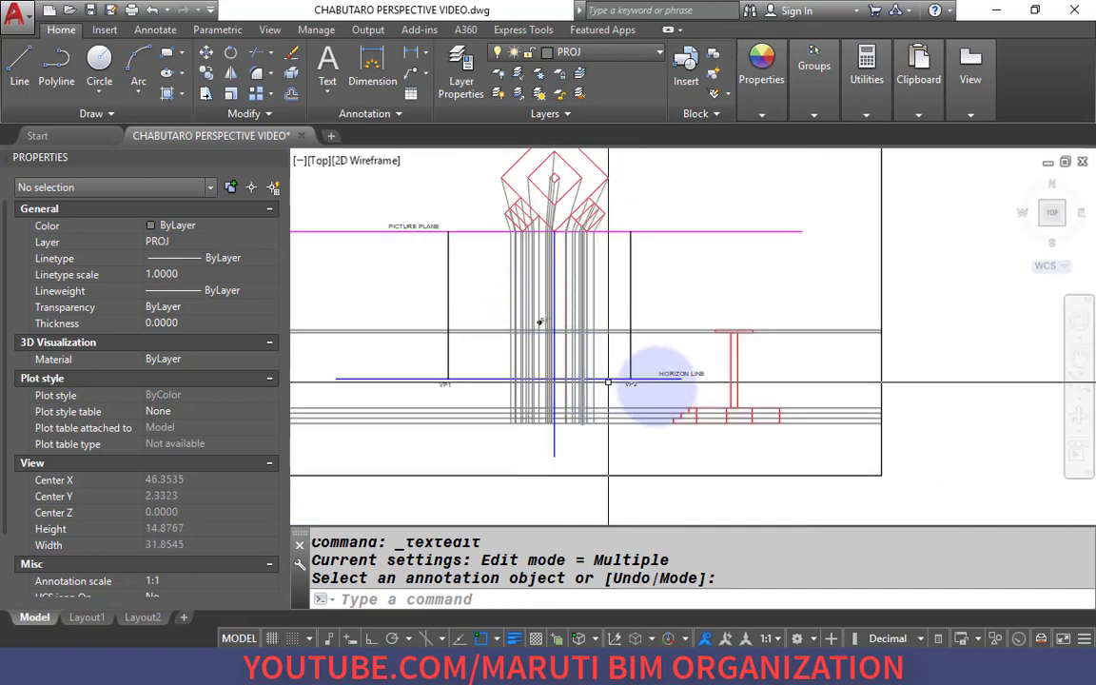
scroll(666, 376, up, 3)
key(Escape)
click(677, 361)
scroll(681, 361, down, 5)
key(ctrl+c)
key(ctrl+v)
scroll(650, 414, up, 5)
click(484, 382)
Change the label beside the central blue vertical's lower end to MEASURE LINE.
click(678, 423)
click(587, 342)
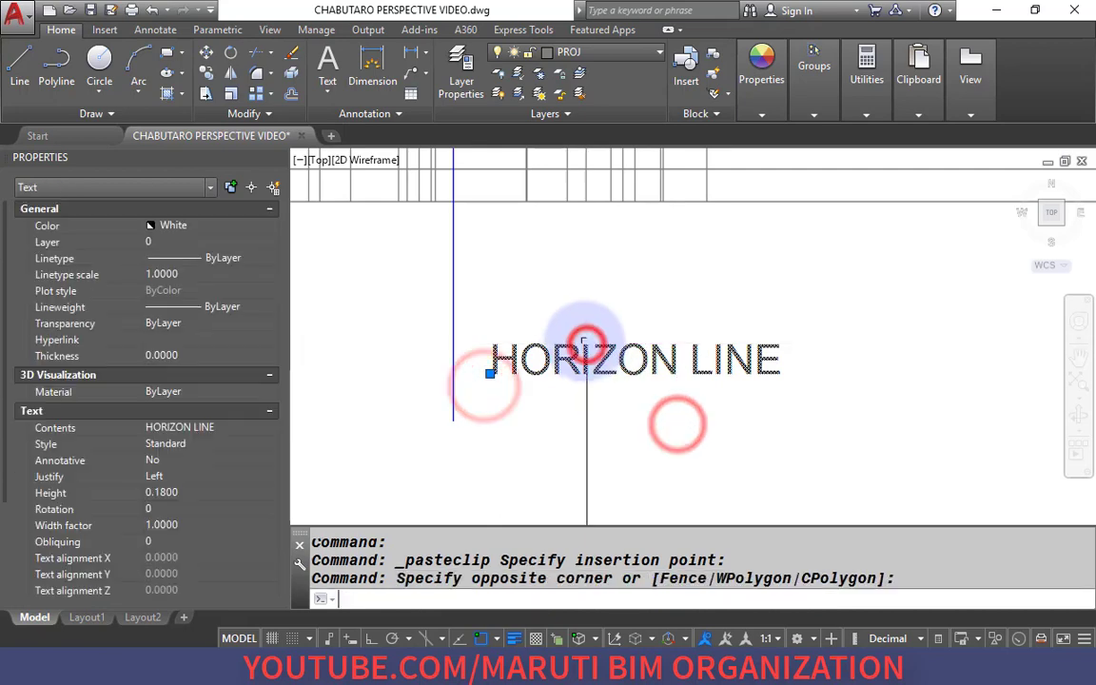
text(ED)
key(Return)
text(MEA)
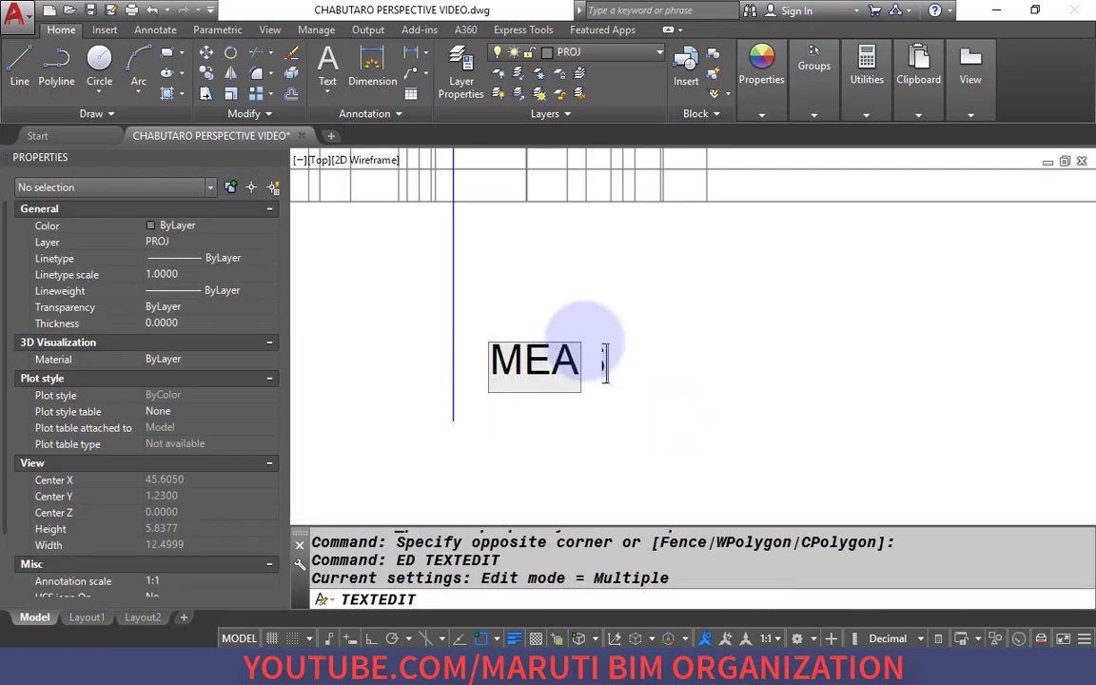
text(SURE LINE)
key(Return)
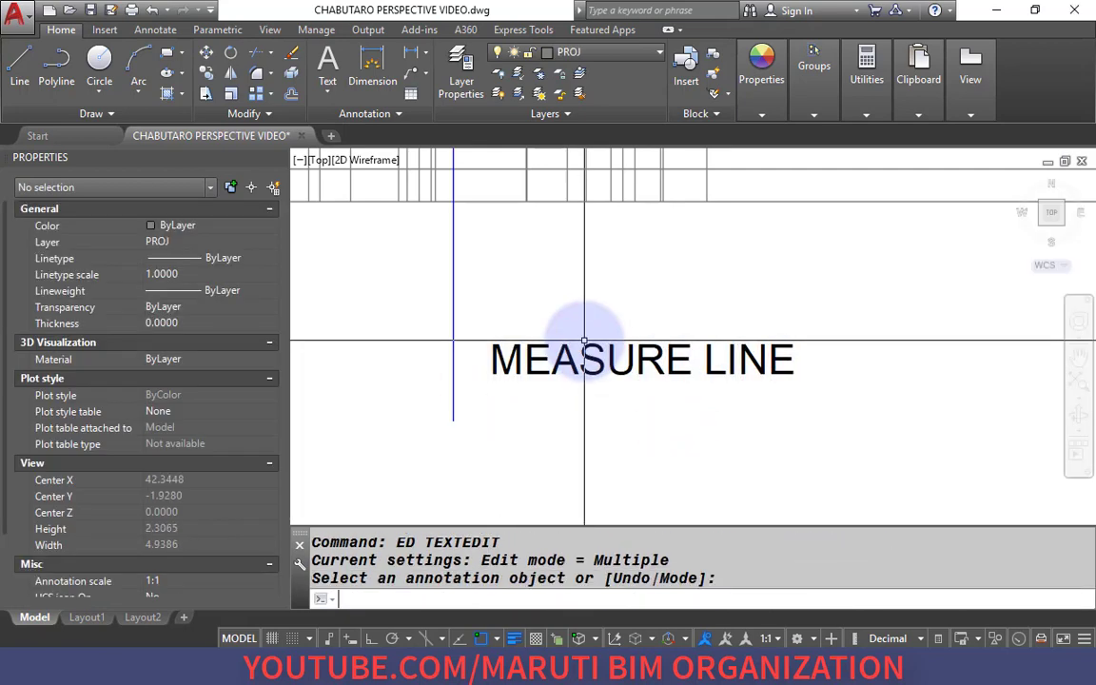
Set the two verticals dropped from the side plan corners touching the picture plane to Blue and layer 0.
scroll(561, 331, down, 5)
scroll(587, 420, up, 8)
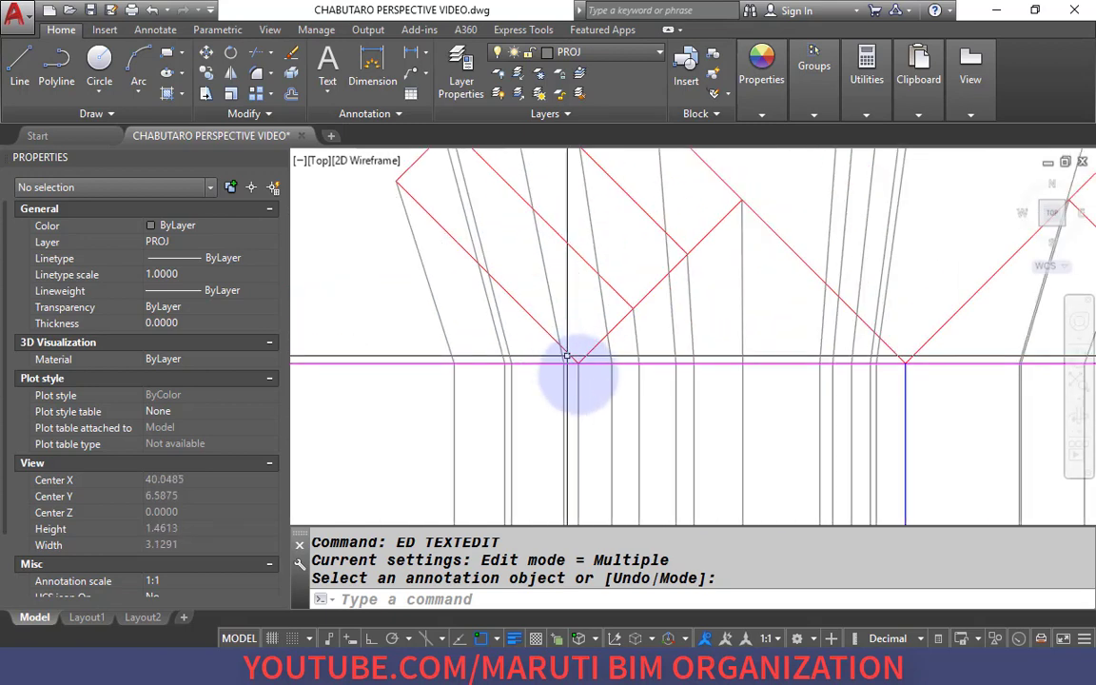
click(578, 385)
click(565, 382)
scroll(564, 335, down, 6)
scroll(839, 353, up, 4)
scroll(779, 325, up, 2)
click(772, 313)
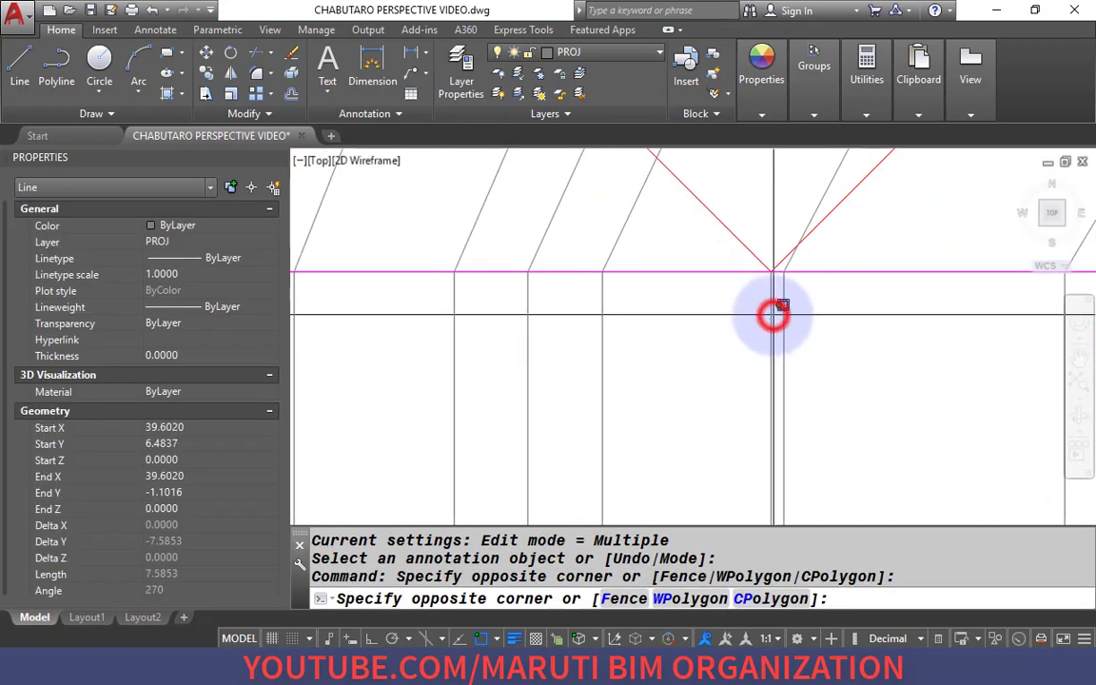
click(764, 313)
click(194, 225)
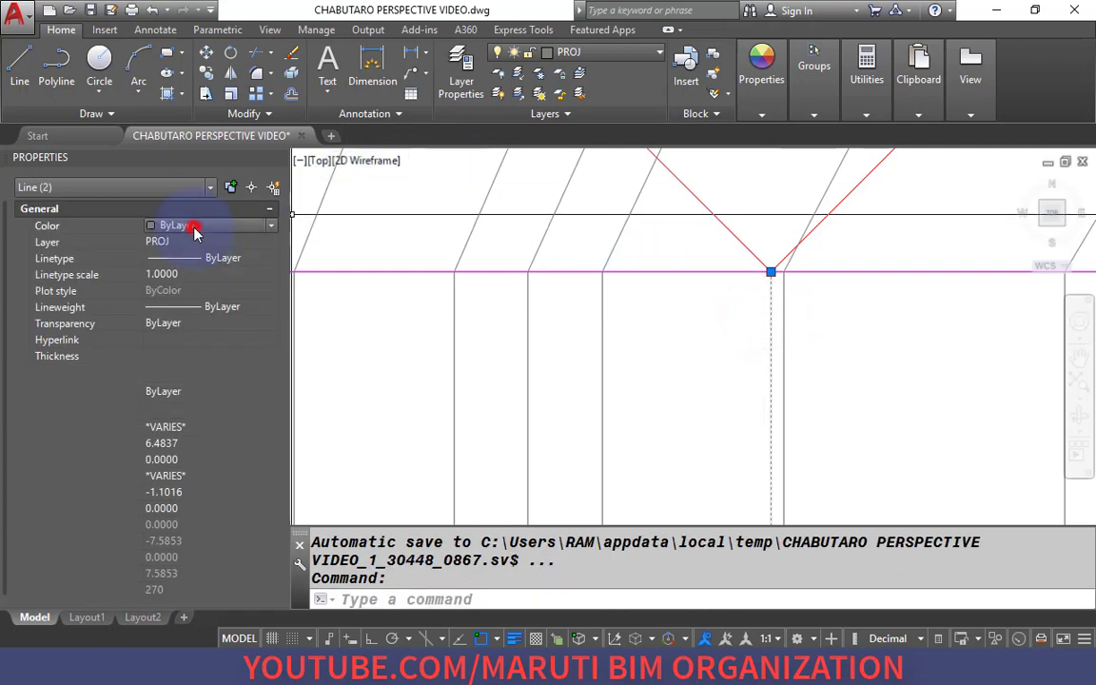
click(211, 336)
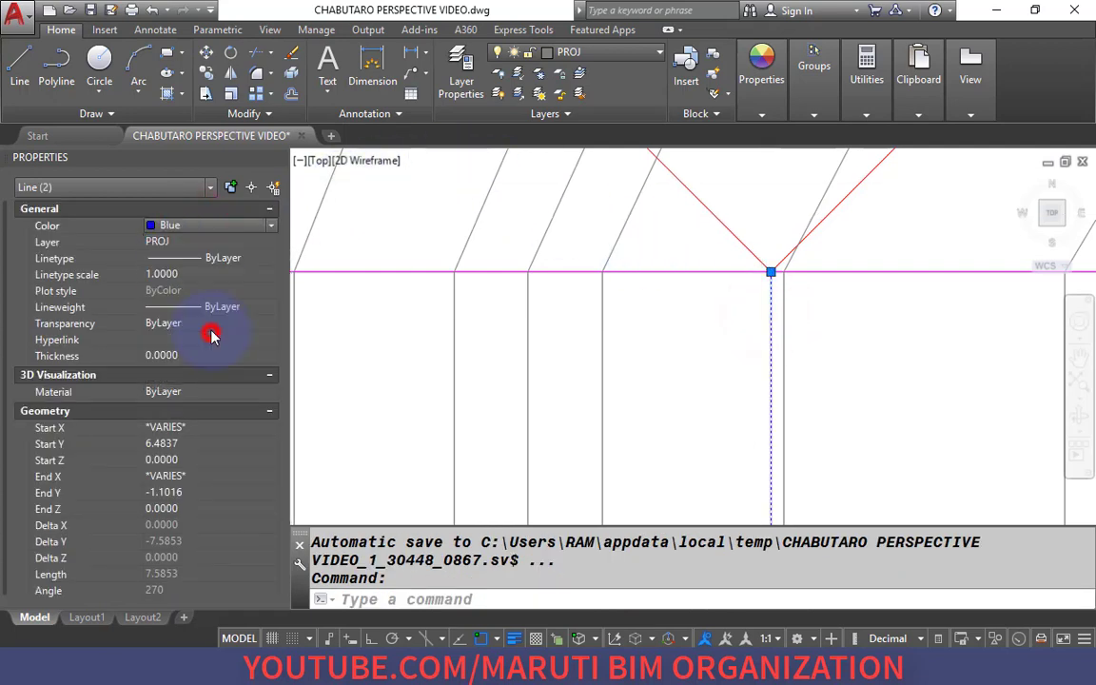
click(196, 257)
scroll(562, 219, down, 3)
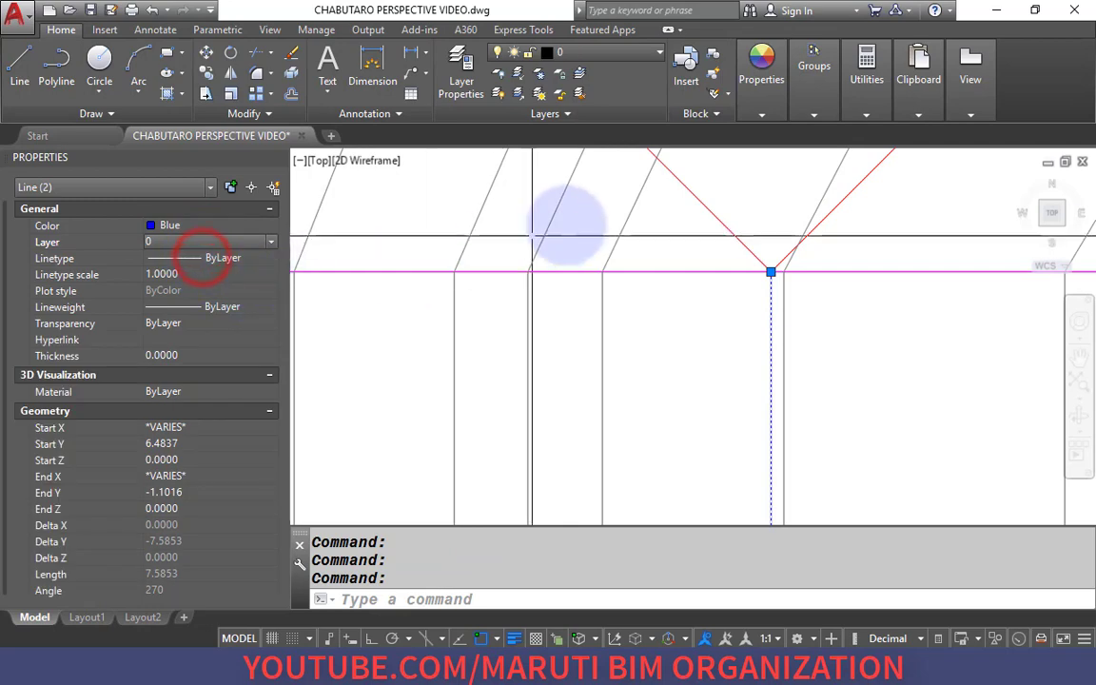
scroll(666, 256, down, 3)
key(Escape)
scroll(648, 403, up, 3)
key(Escape)
Stretch the left blue vertical's lower end straight down by about 0.94, below the lowest horizontal projection line.
scroll(599, 477, up, 2)
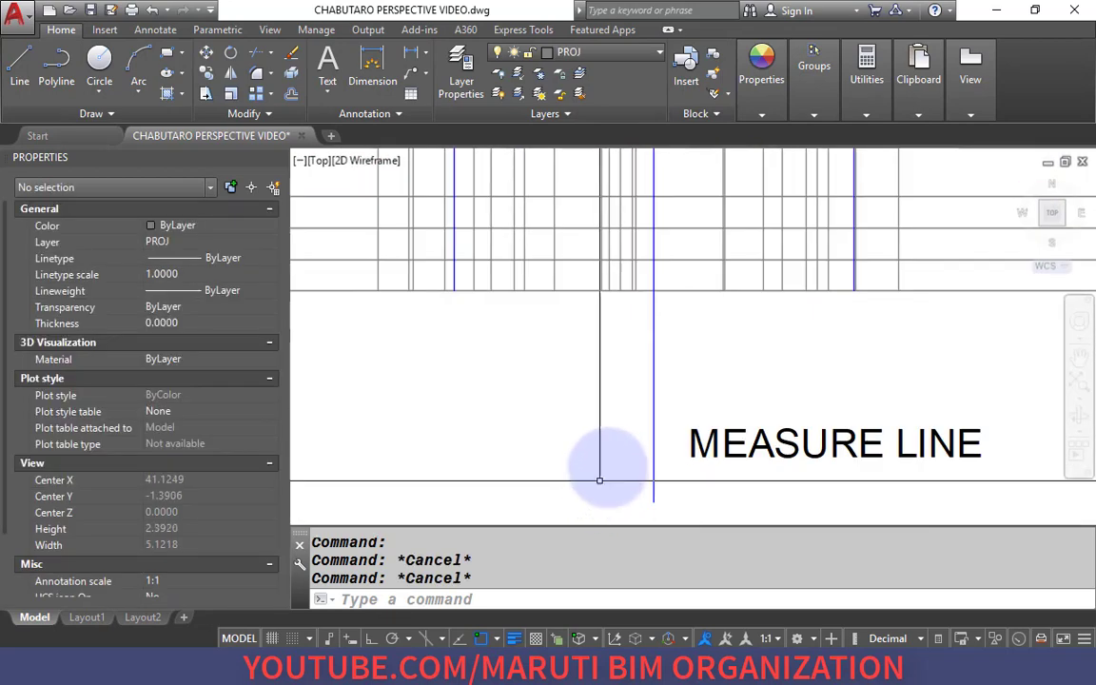
scroll(752, 389, down, 2)
scroll(526, 299, up, 3)
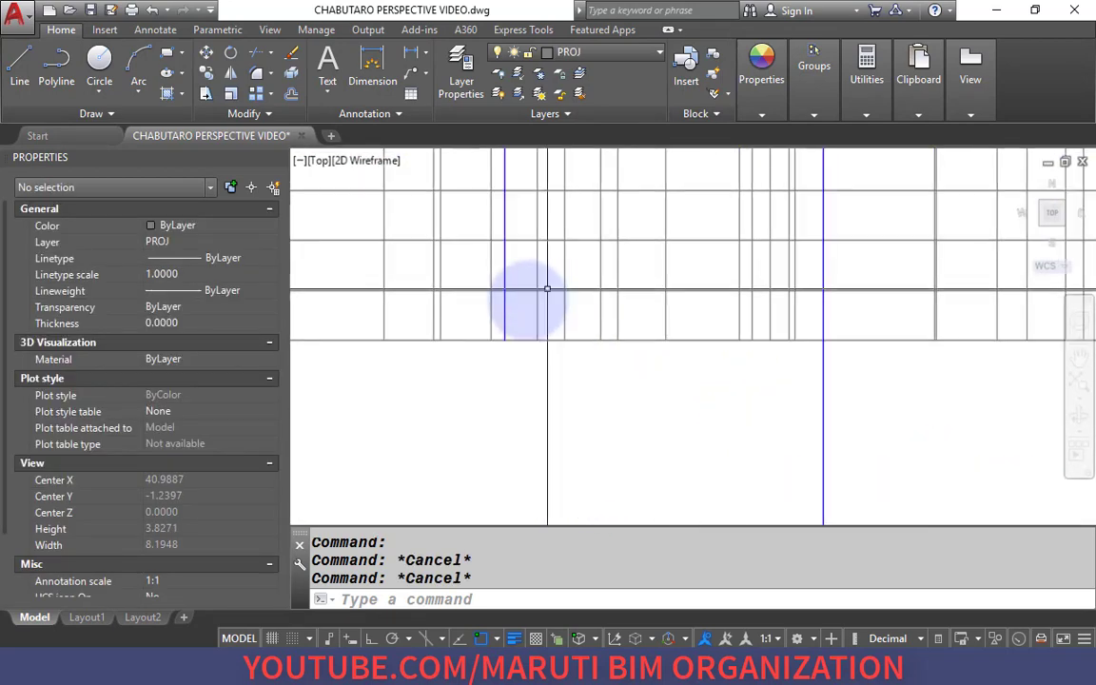
click(502, 317)
click(507, 347)
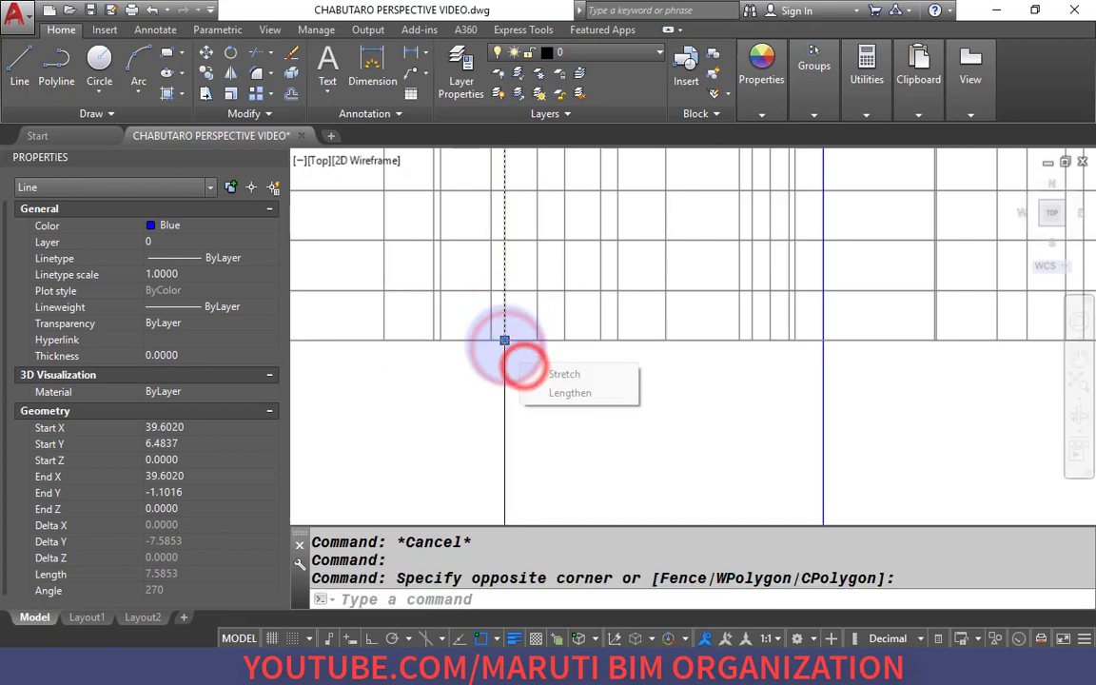
click(504, 342)
scroll(504, 343, down, 2)
click(505, 340)
key(F8)
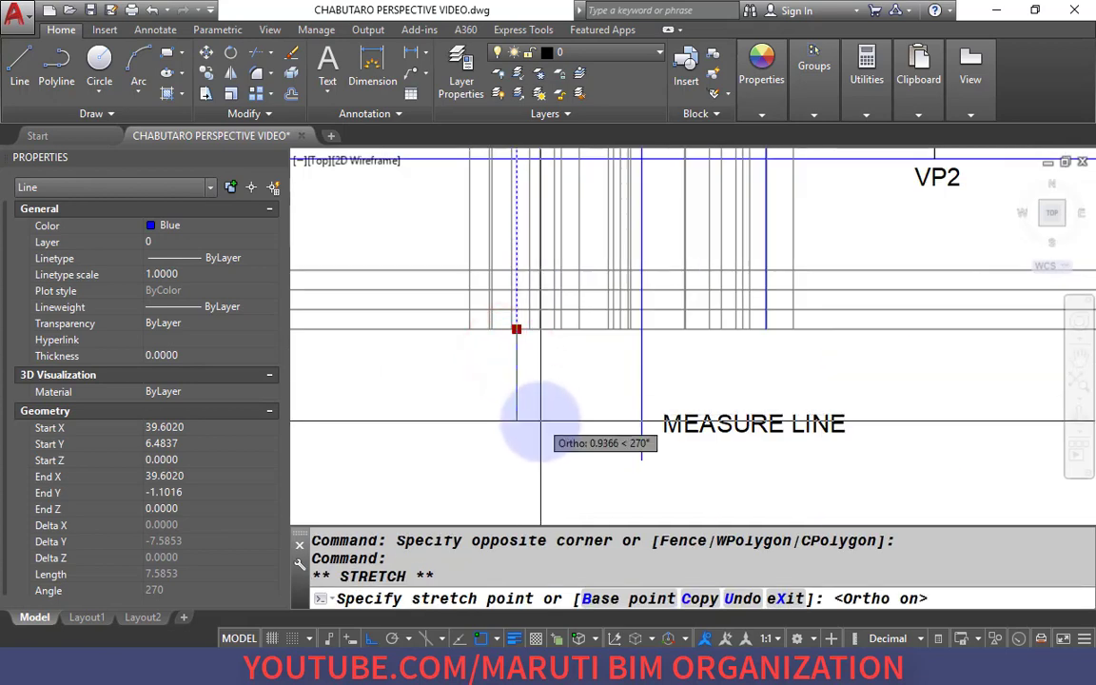
click(538, 421)
Stretch the right blue vertical's lower end straight down past the lowest horizontal projection line.
scroll(763, 325, up, 3)
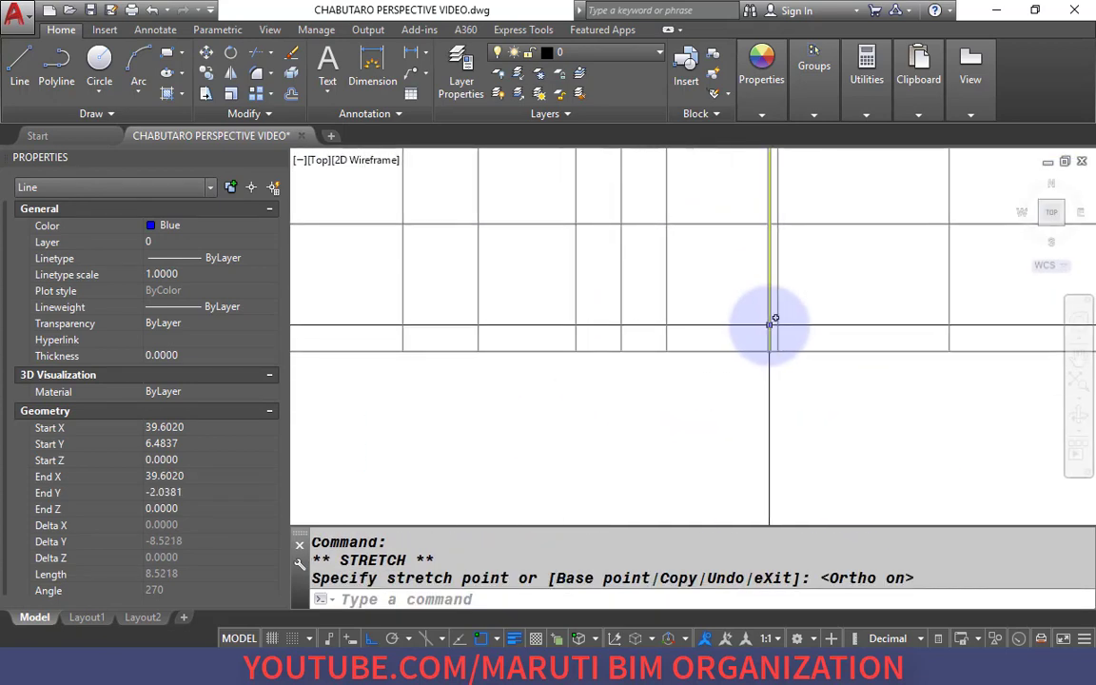
click(768, 325)
click(766, 326)
scroll(790, 418, down, 2)
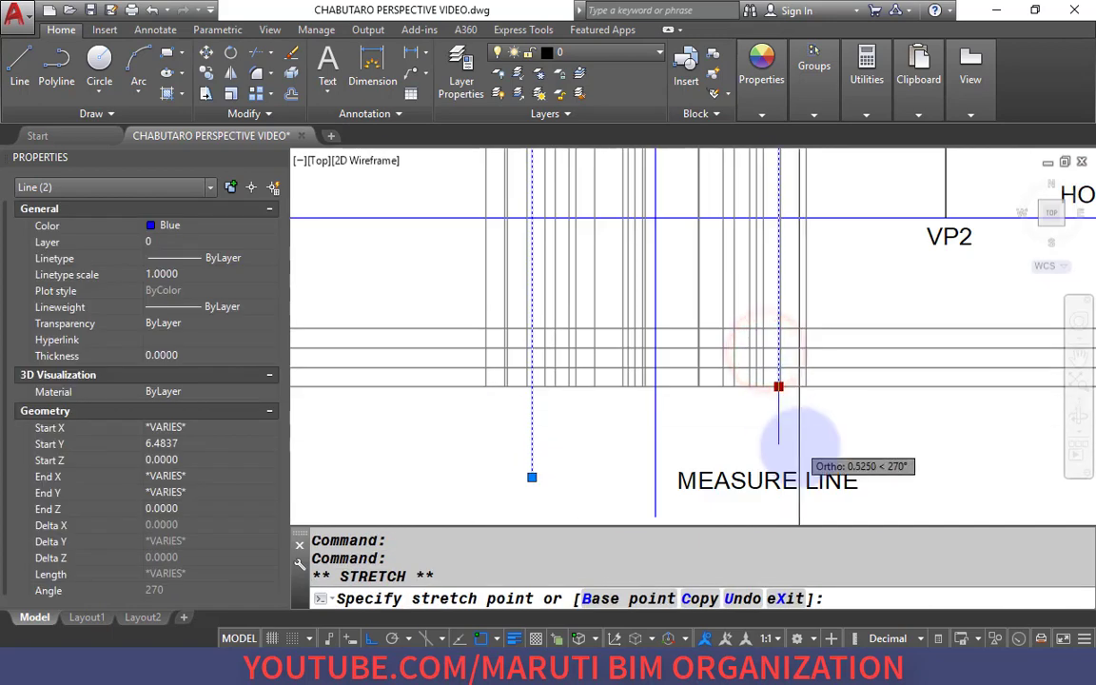
key(Escape)
key(Escape)
scroll(733, 372, down, 3)
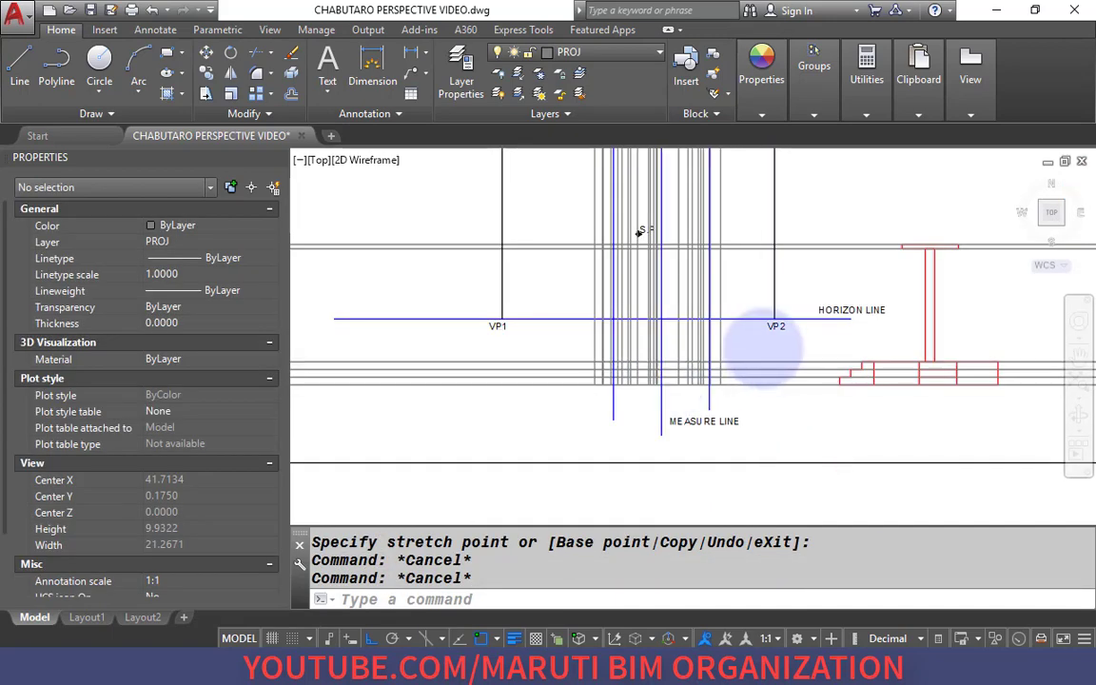
Save the drawing.
key(ctrl+s)
scroll(733, 362, up, 3)
scroll(664, 372, down, 2)
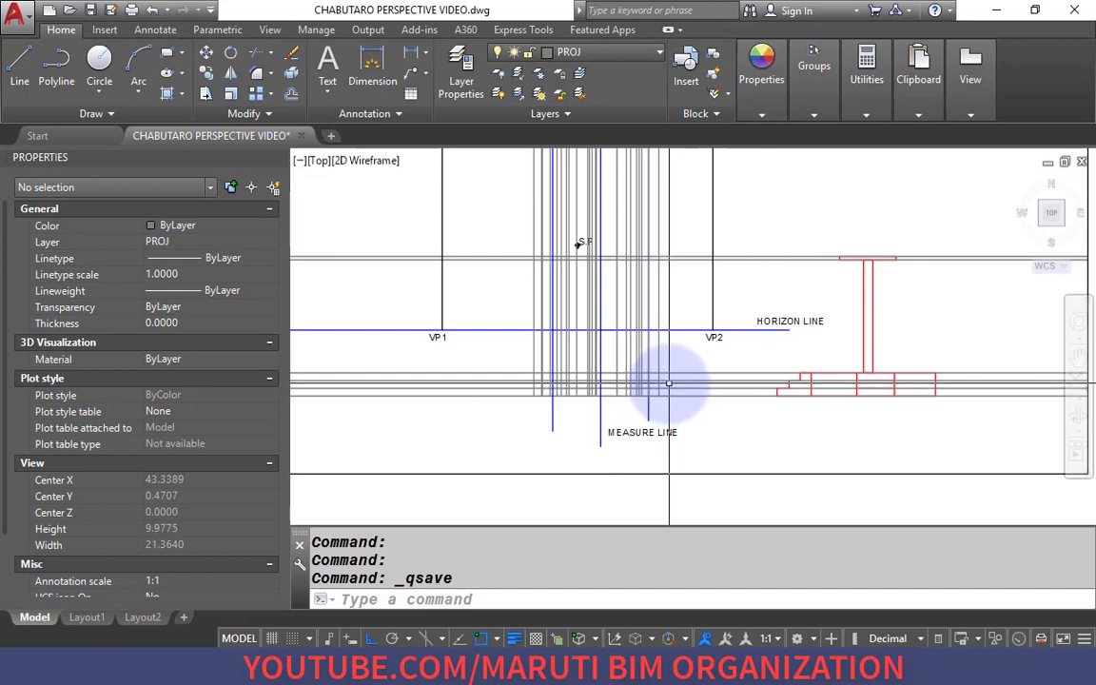
scroll(668, 383, up, 4)
scroll(489, 426, up, 2)
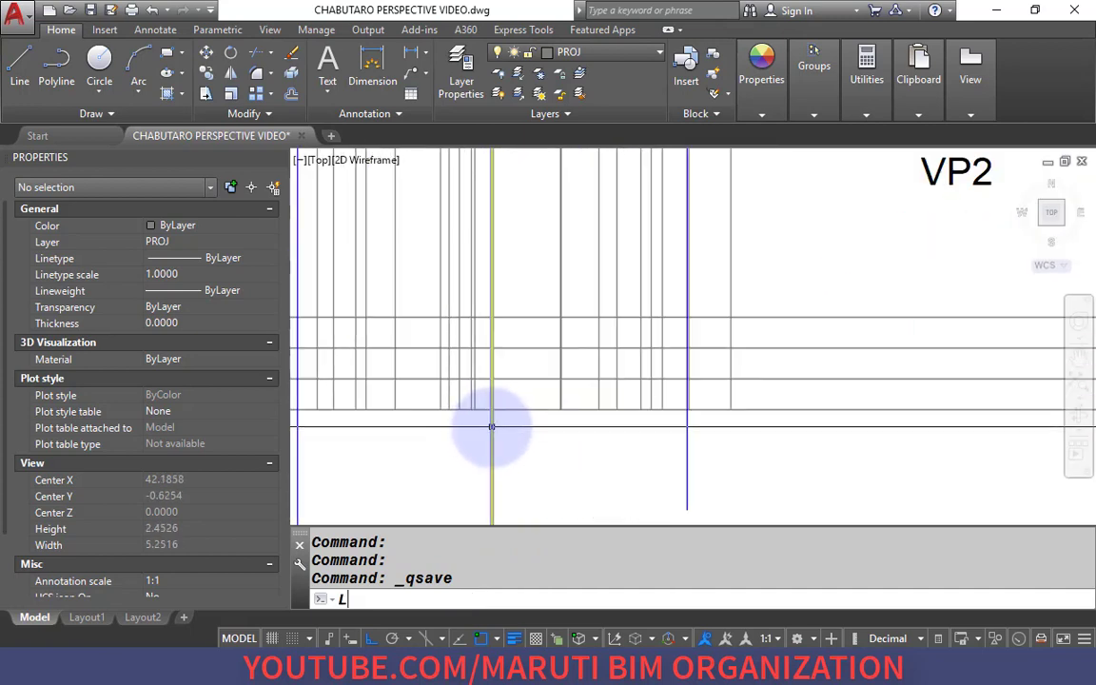
Draw a line from the measure line's intersection with the lowest horizontal projection line to VP2.
click(490, 409)
scroll(489, 408, down, 2)
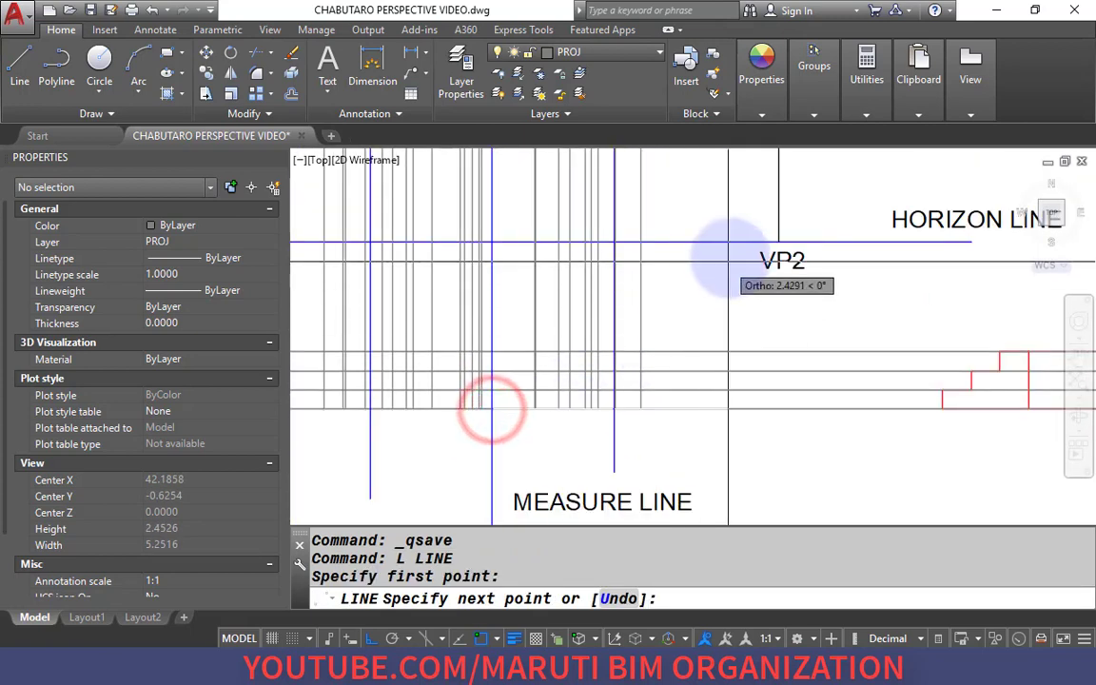
scroll(807, 231, up, 2)
click(811, 197)
key(Return)
scroll(502, 368, down, 2)
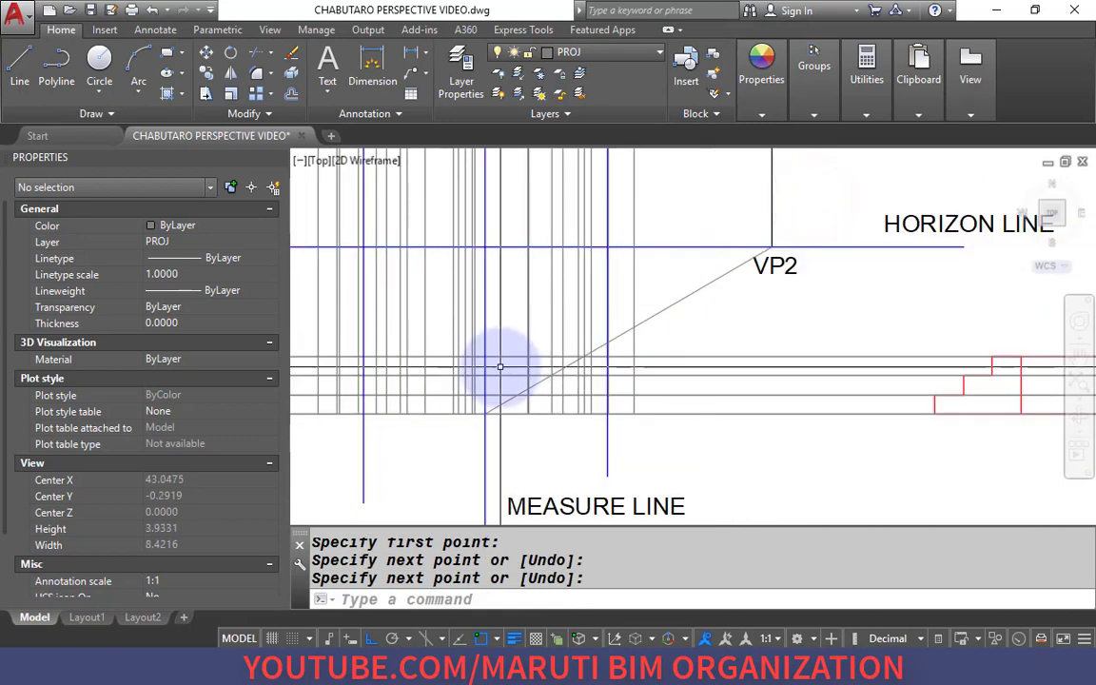
Draw a line to VP2 from where the measure line meets the uppermost of the four stepped-base horizontal projection lines.
scroll(472, 342, up, 3)
key(Return)
click(463, 342)
scroll(464, 342, down, 2)
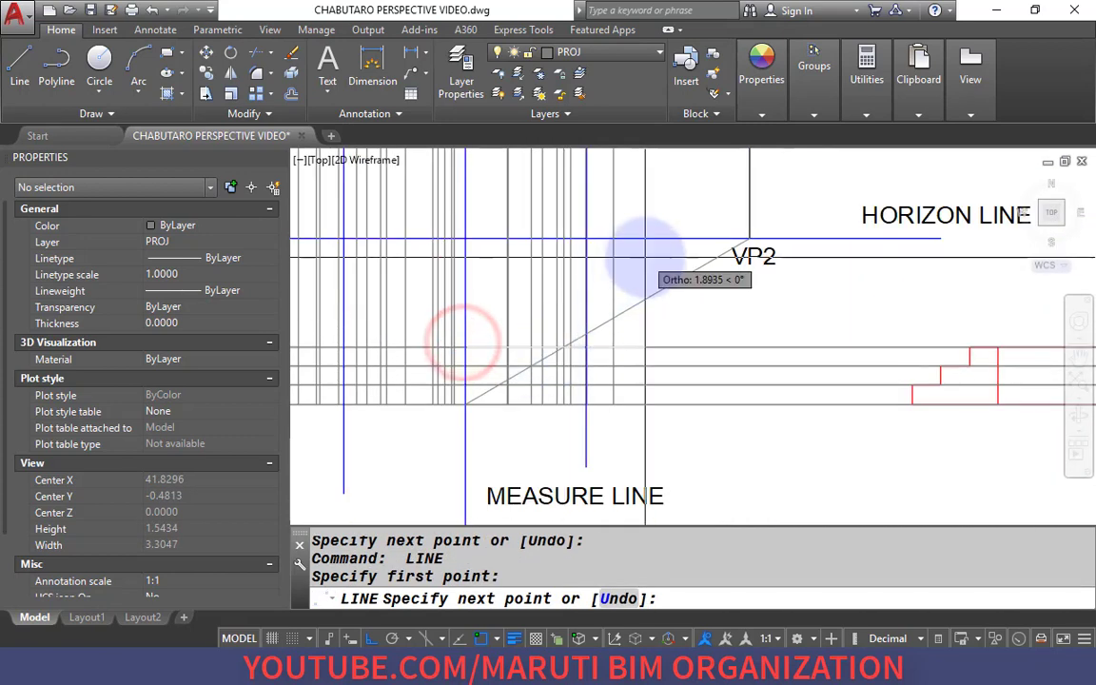
scroll(750, 238, up, 2)
click(749, 238)
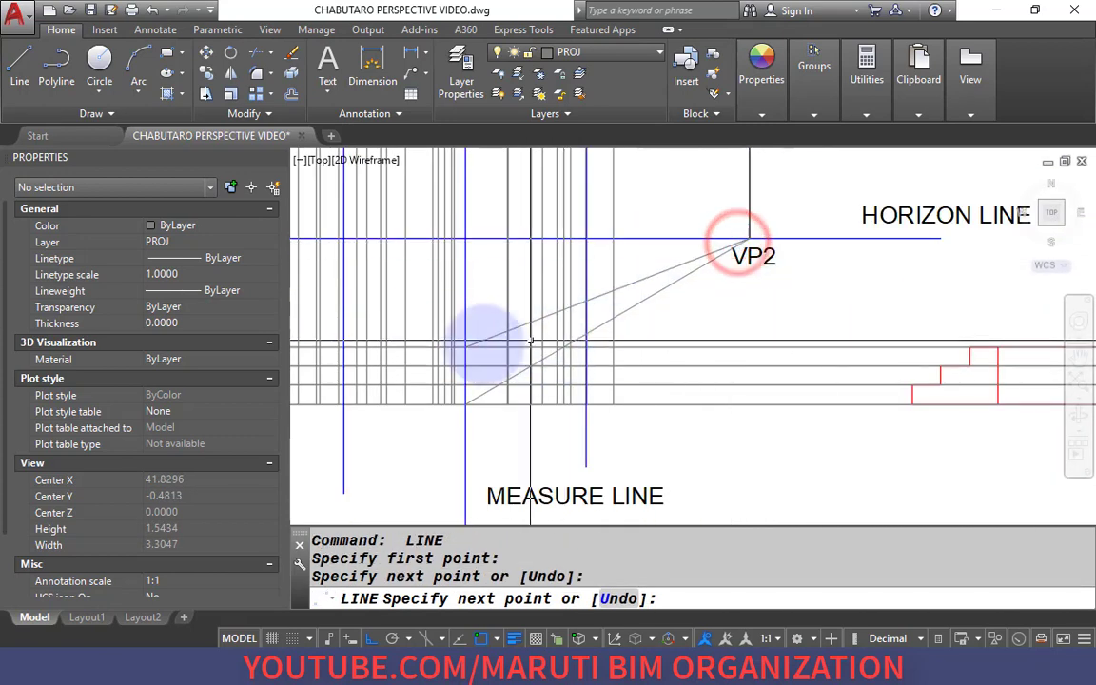
key(Return)
Draw a line from the measure line's upper base point to VP1 and back to its intersection with the lowest projection line.
key(Return)
click(466, 342)
scroll(467, 342, down, 2)
scroll(459, 289, down, 2)
scroll(403, 288, up, 2)
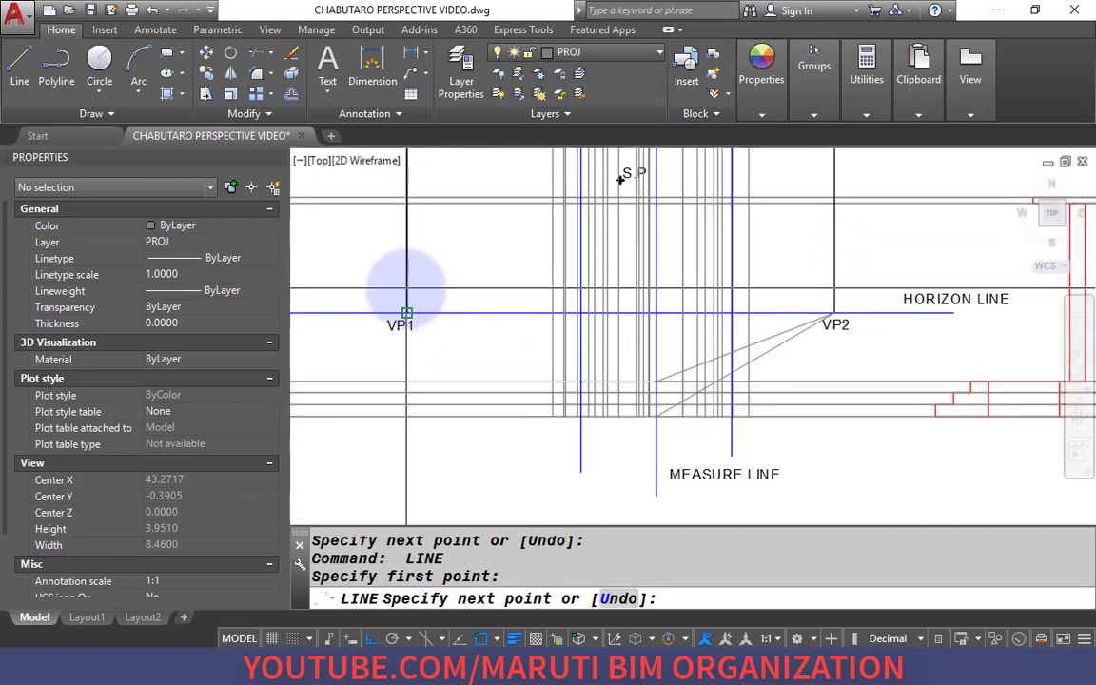
click(403, 286)
scroll(651, 404, up, 3)
scroll(658, 409, up, 2)
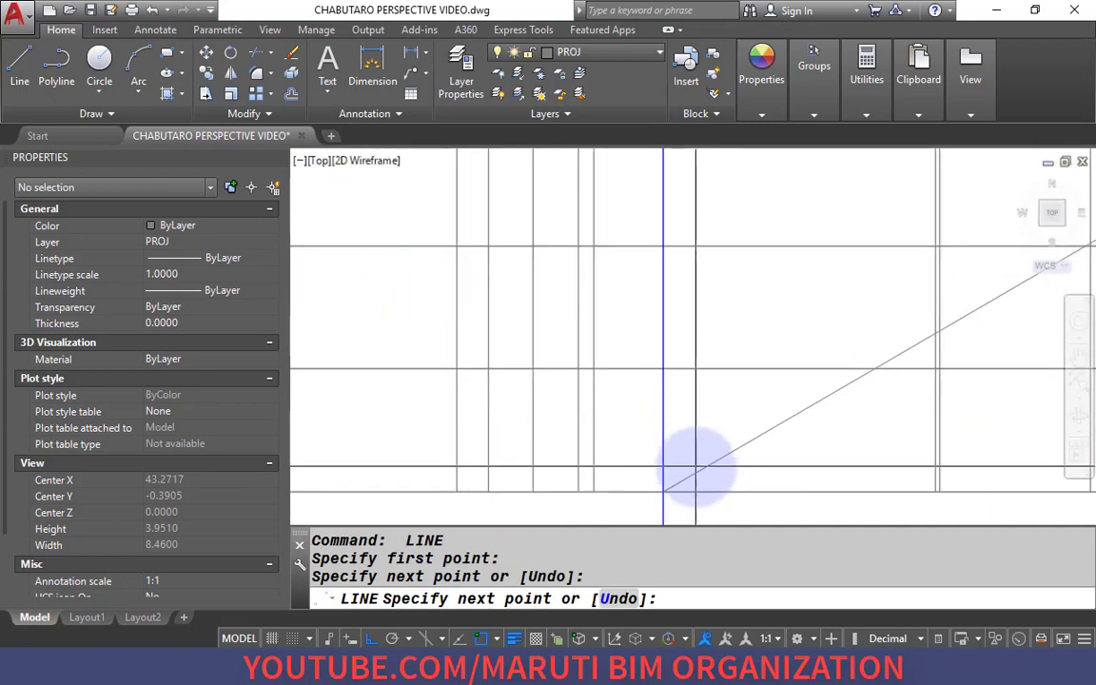
key(Return)
scroll(553, 421, down, 4)
scroll(576, 417, up, 2)
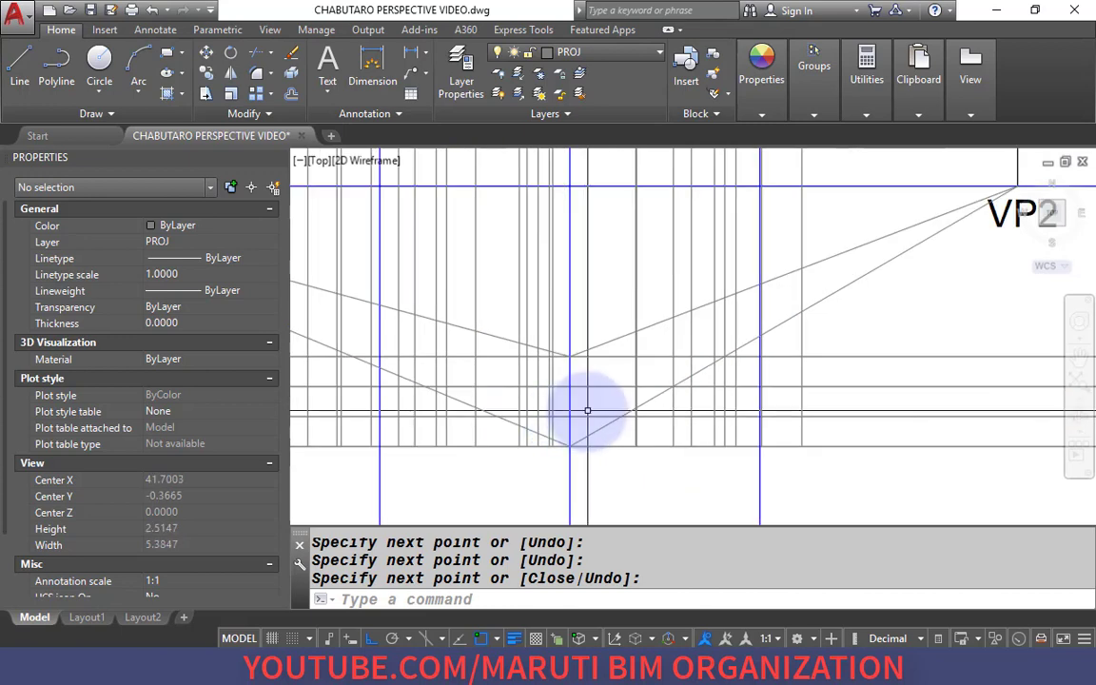
Trace the base height along the measure line between its upper and lower intersections with the vanishing lines.
text(L)
key(Return)
click(574, 356)
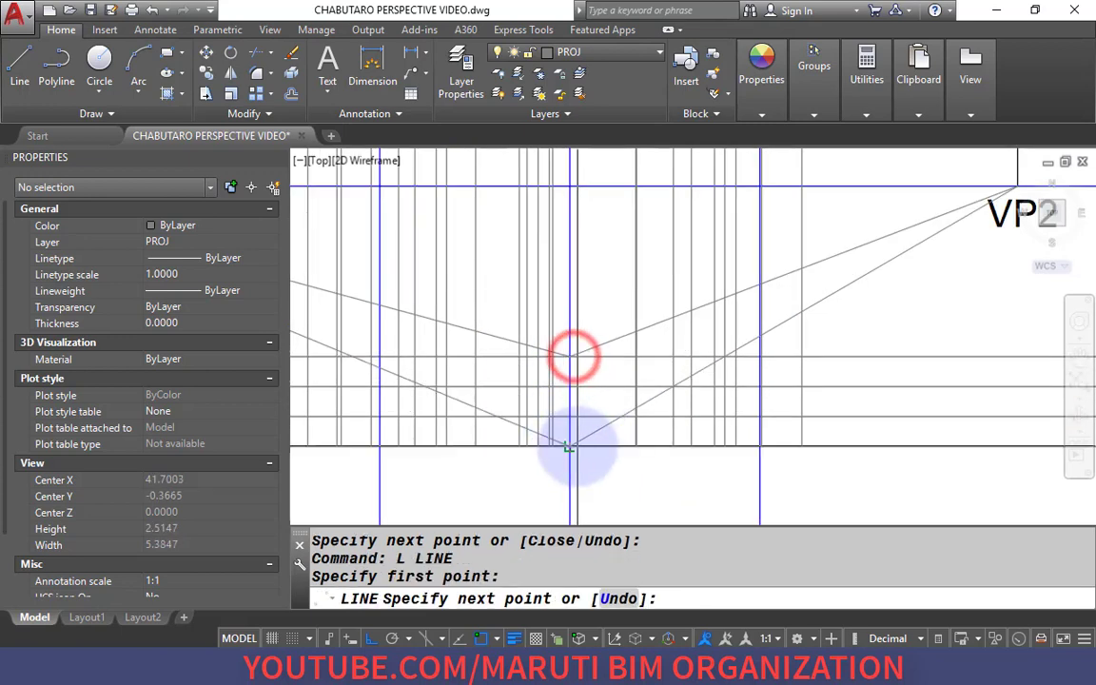
key(Return)
scroll(577, 446, down, 5)
scroll(514, 359, up, 2)
Draw a horizontal line about 0.82 long in the empty area below VP1 and assign it to layer PER.
key(Return)
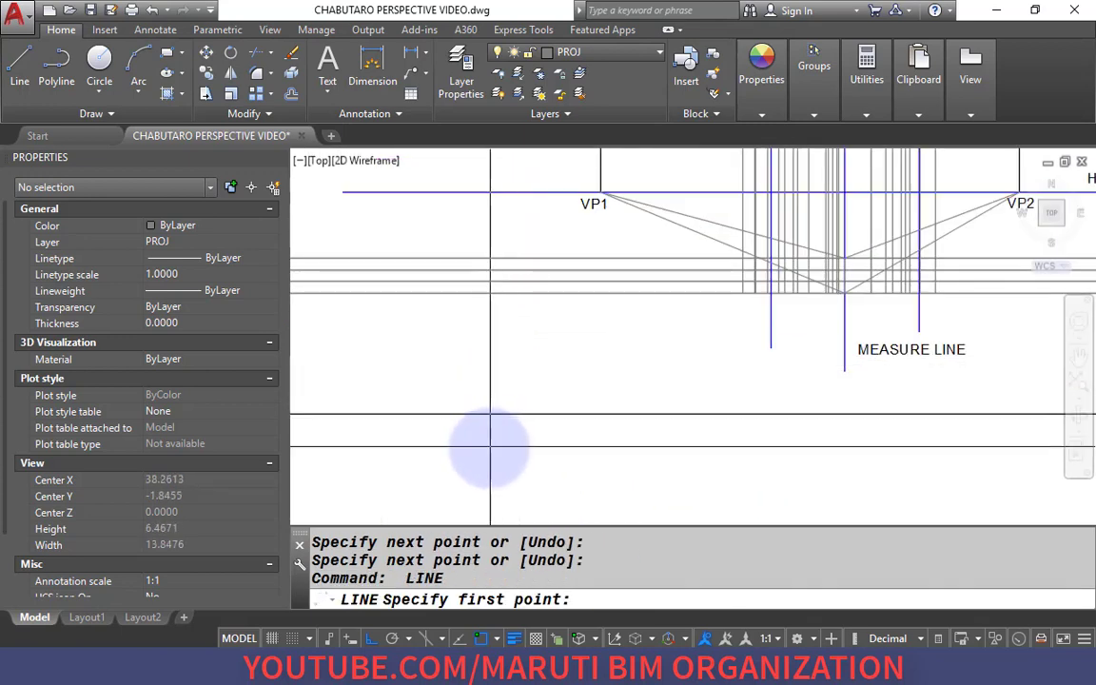
click(533, 446)
click(581, 448)
key(Return)
click(579, 460)
click(560, 445)
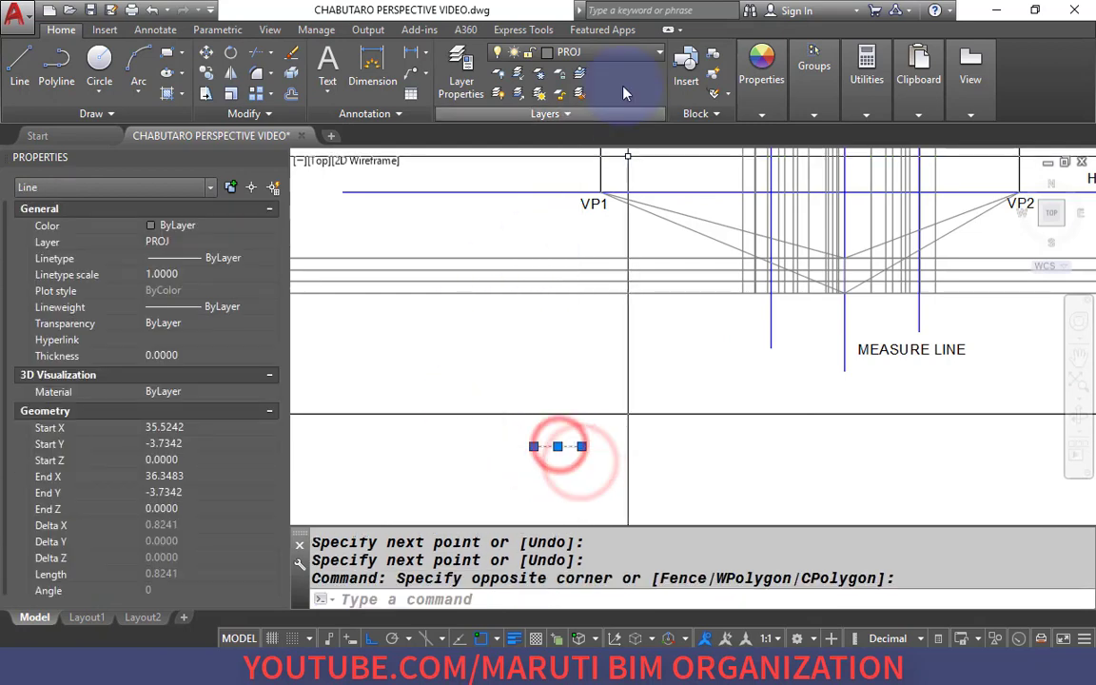
click(609, 59)
click(605, 95)
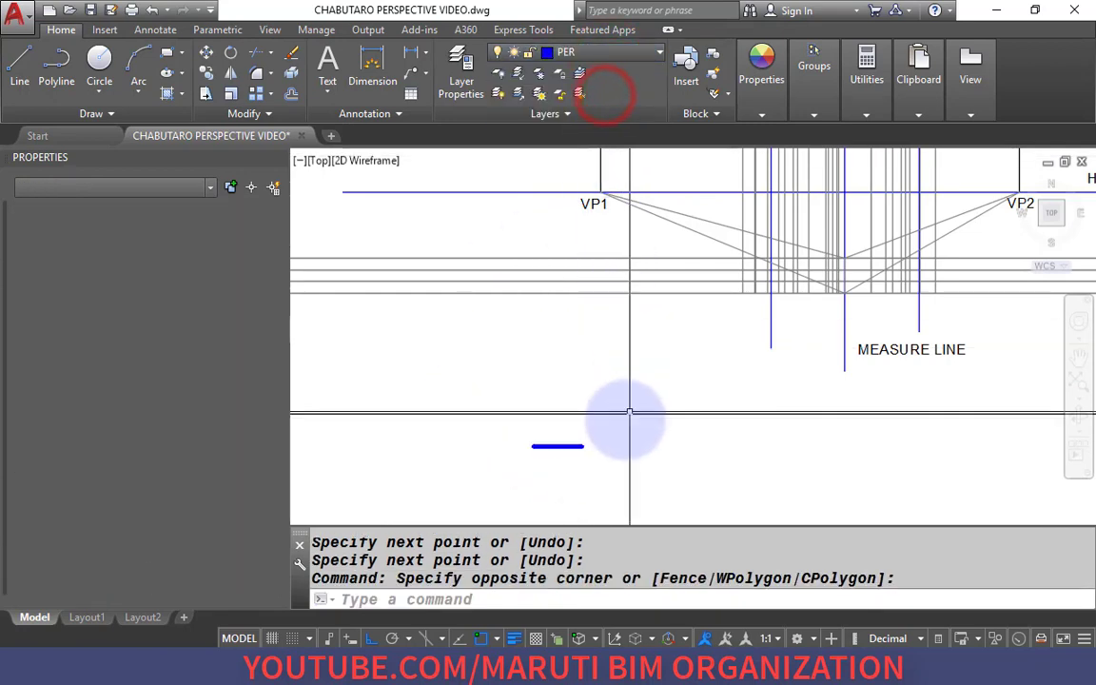
key(Escape)
Set the two verticals projected from the large plan square's left and right corners to Green.
scroll(837, 254, up, 2)
scroll(655, 318, down, 6)
scroll(682, 326, up, 5)
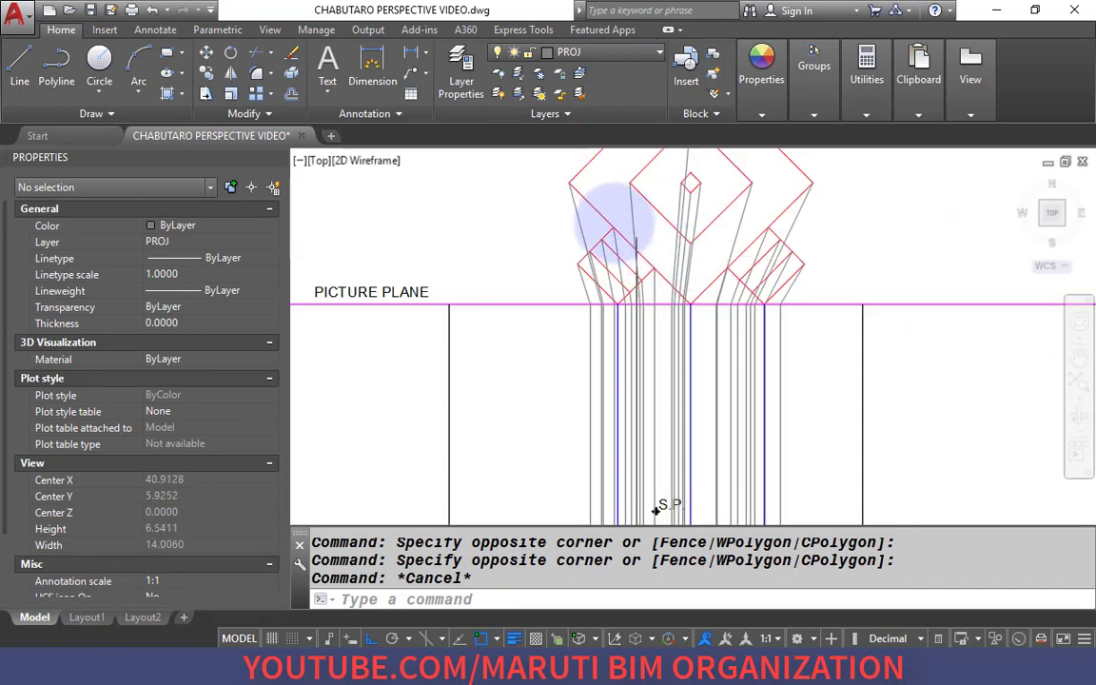
scroll(608, 380, up, 2)
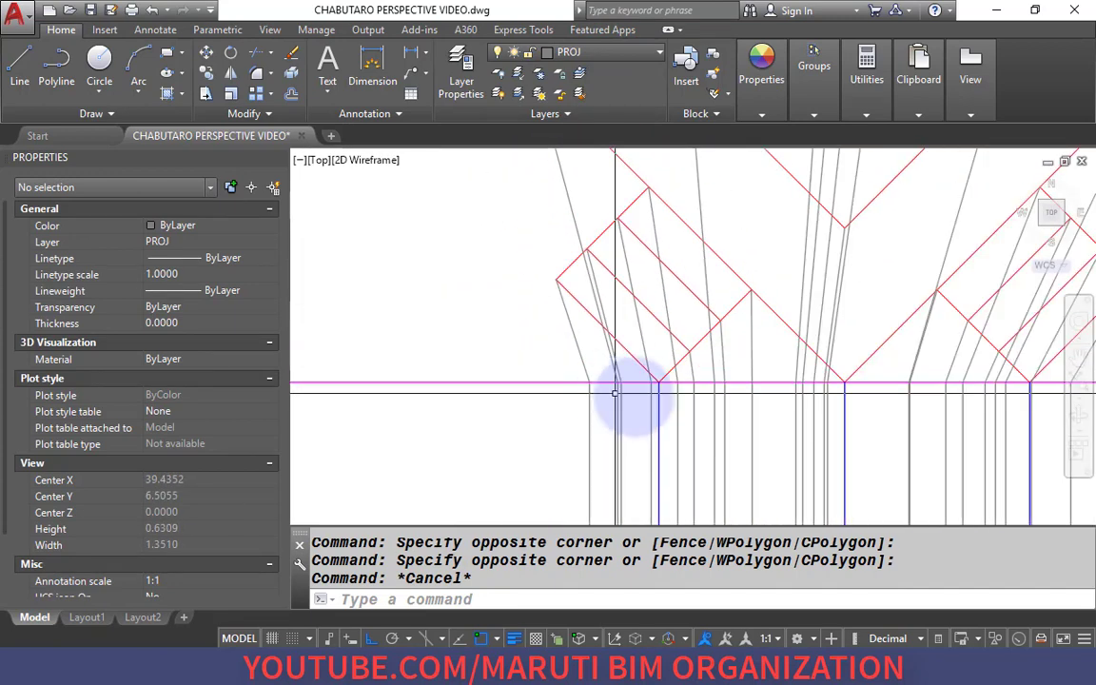
scroll(555, 211, down, 5)
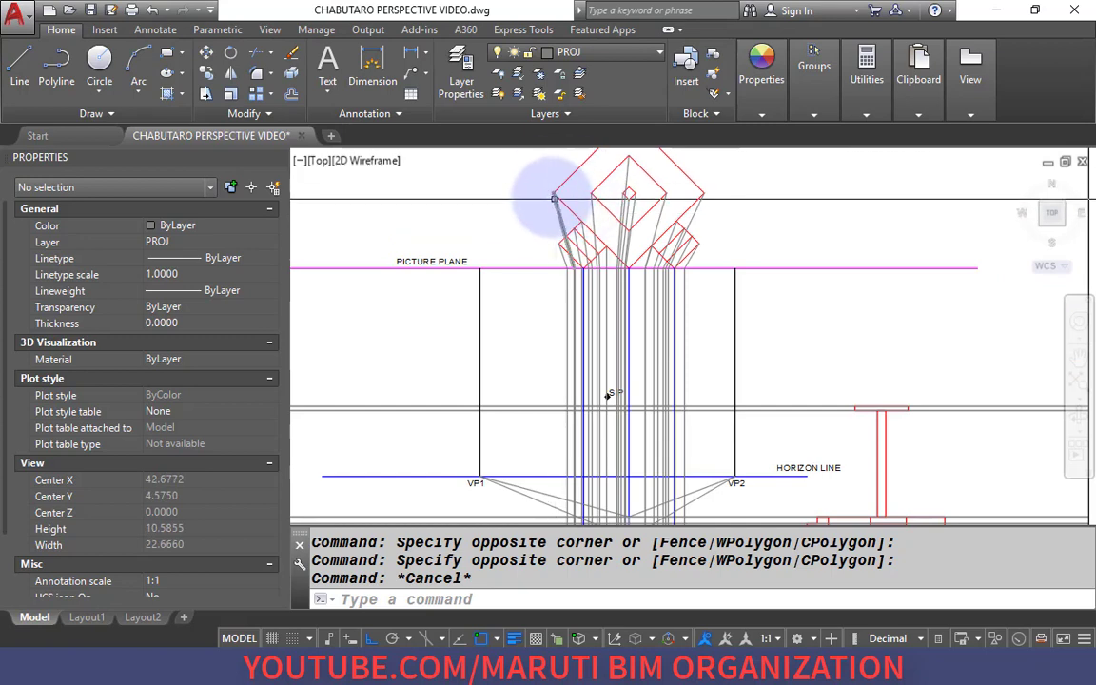
scroll(561, 314, up, 10)
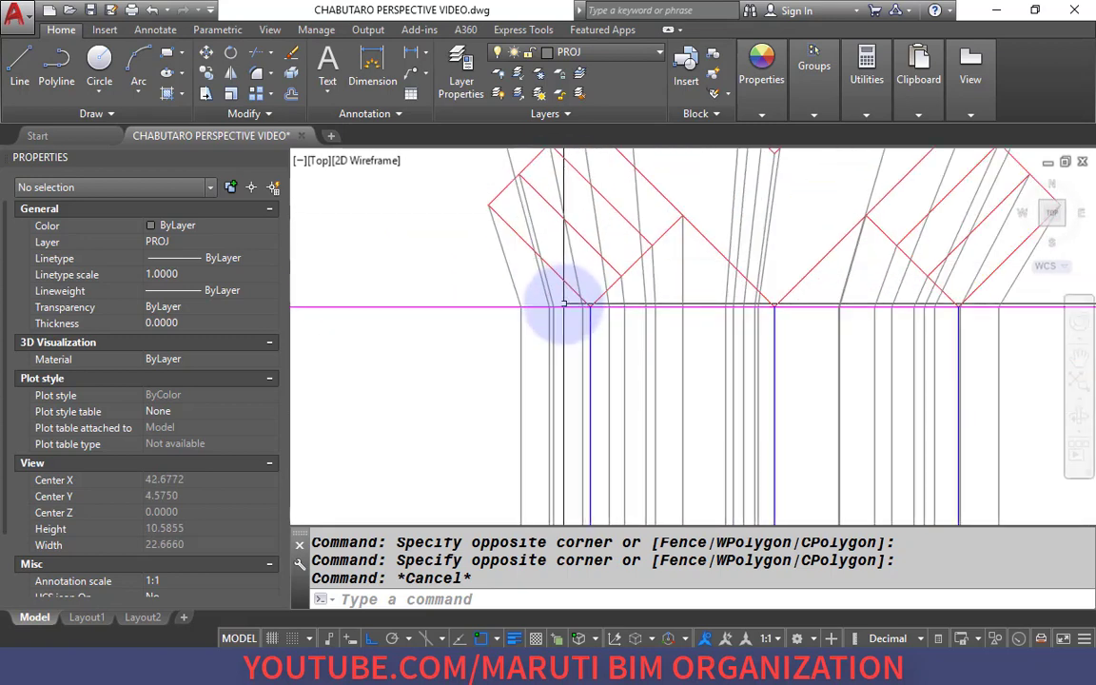
click(519, 331)
key(Escape)
click(521, 343)
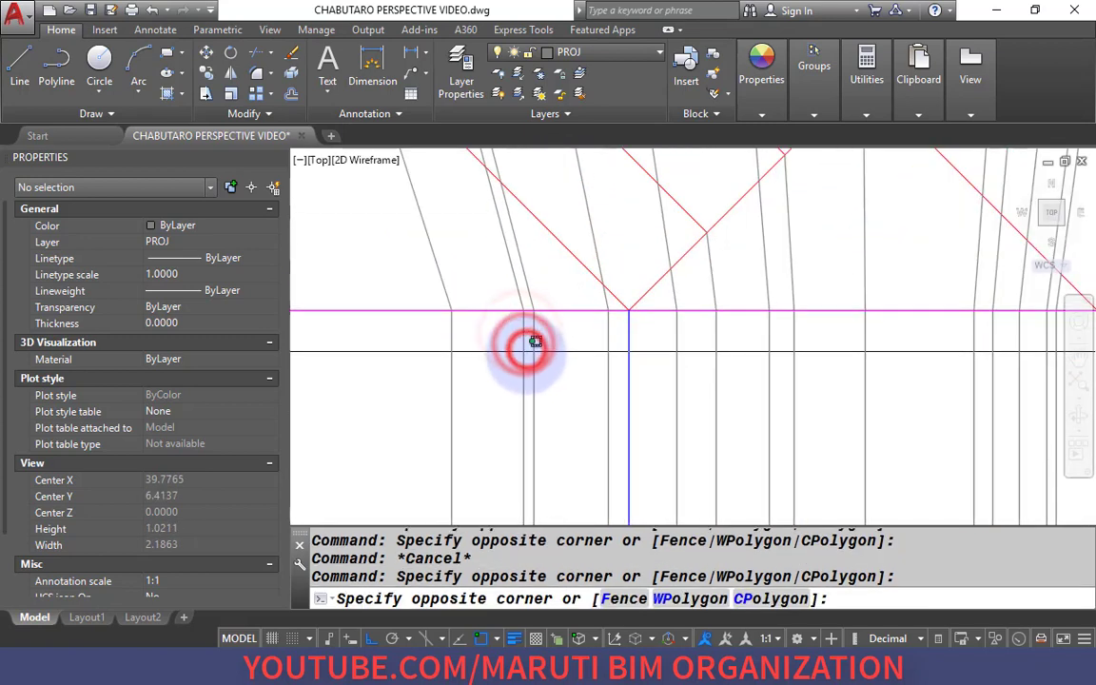
click(521, 359)
scroll(521, 360, down, 2)
scroll(553, 361, down, 4)
scroll(548, 355, up, 3)
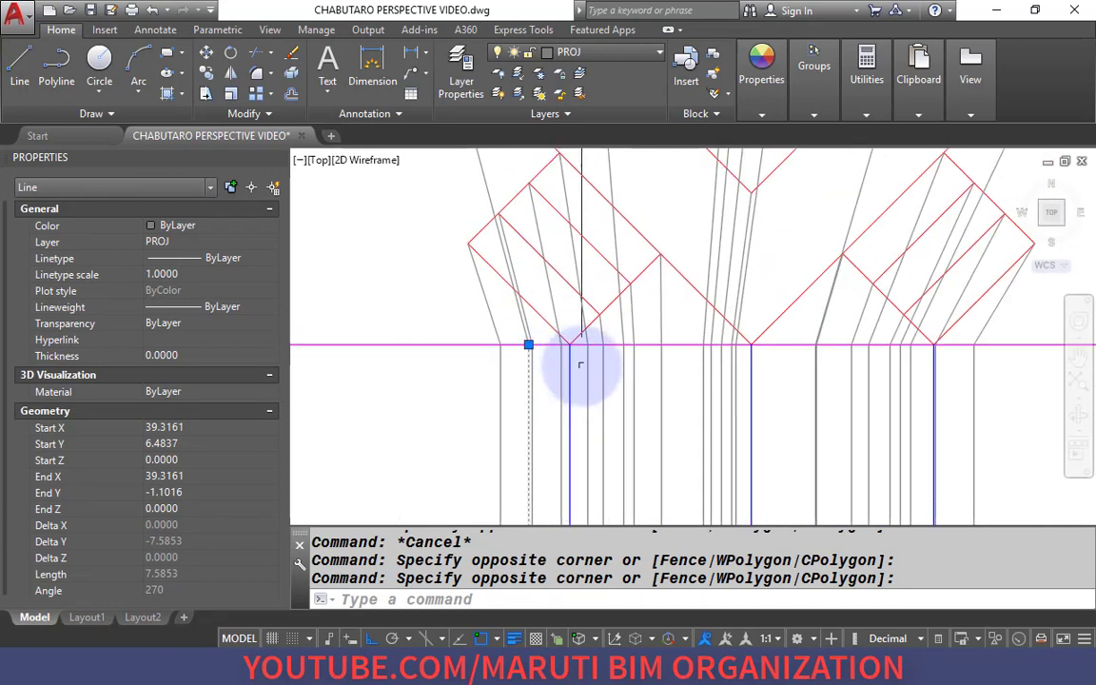
scroll(522, 342, up, 3)
scroll(618, 349, down, 5)
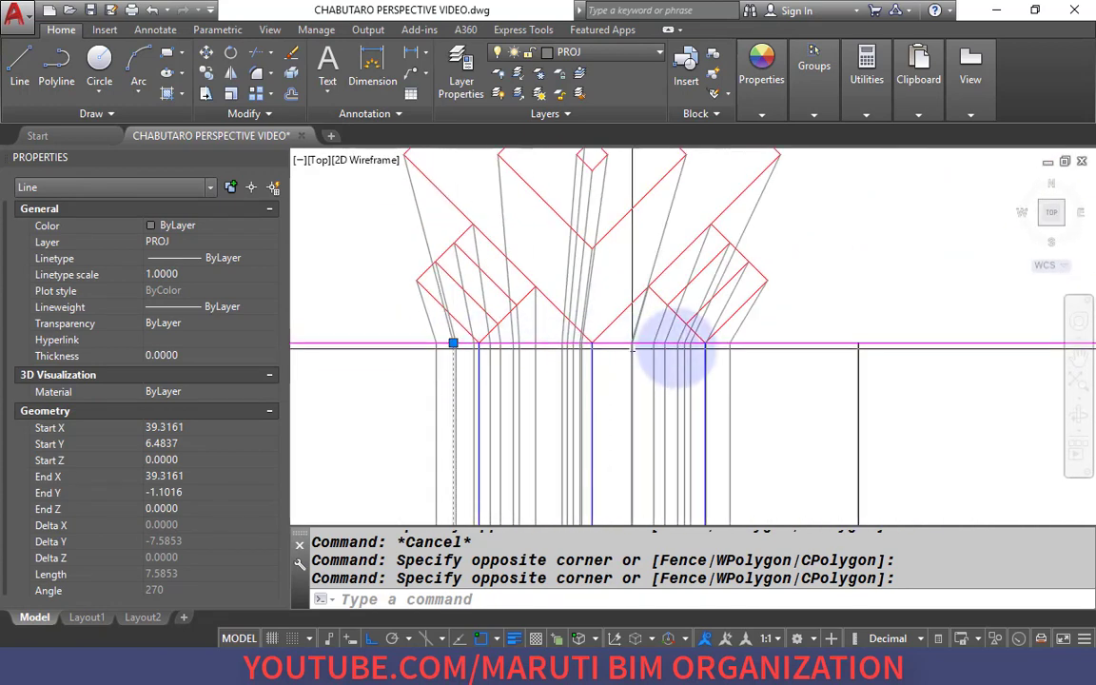
scroll(759, 332, up, 2)
scroll(710, 318, down, 3)
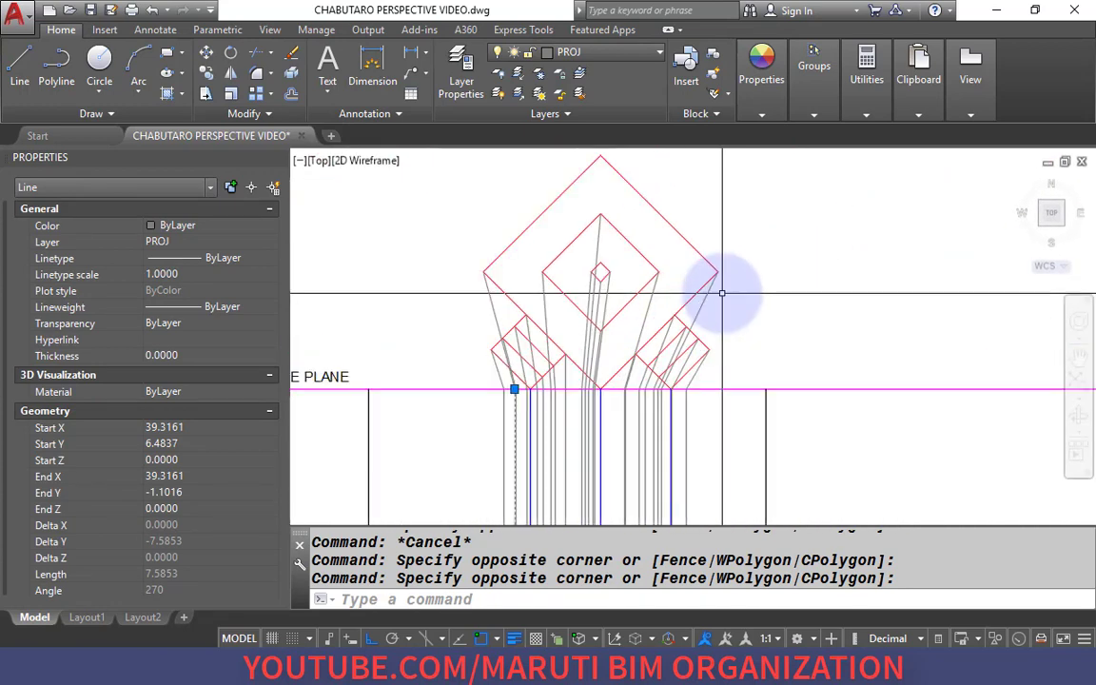
scroll(722, 288, up, 1)
click(627, 449)
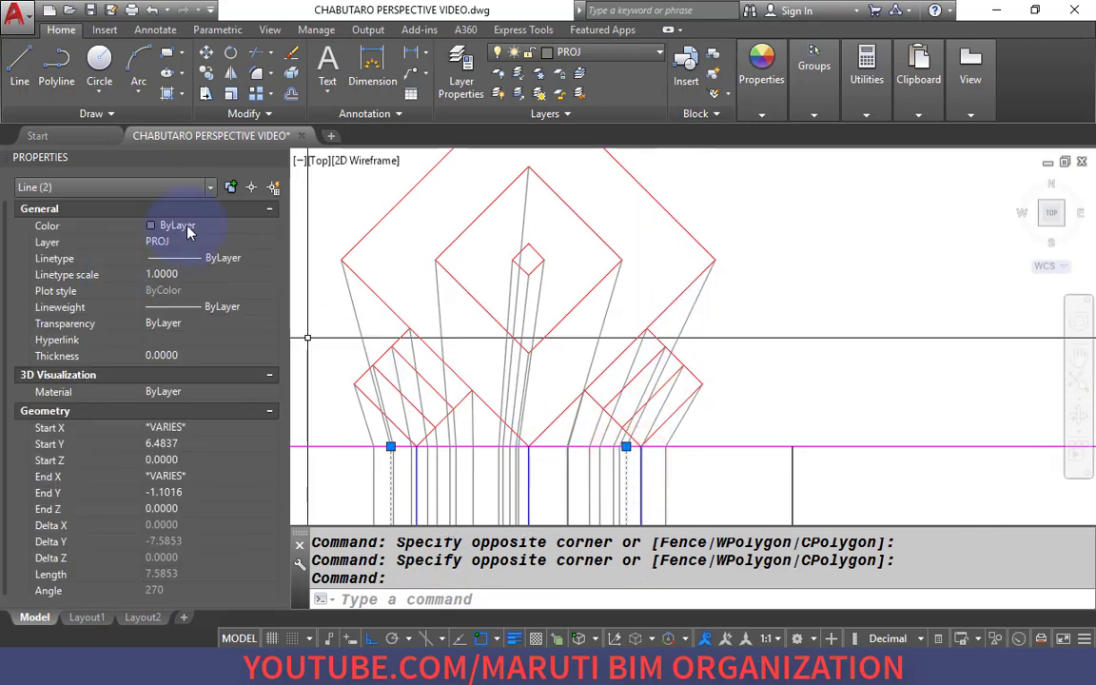
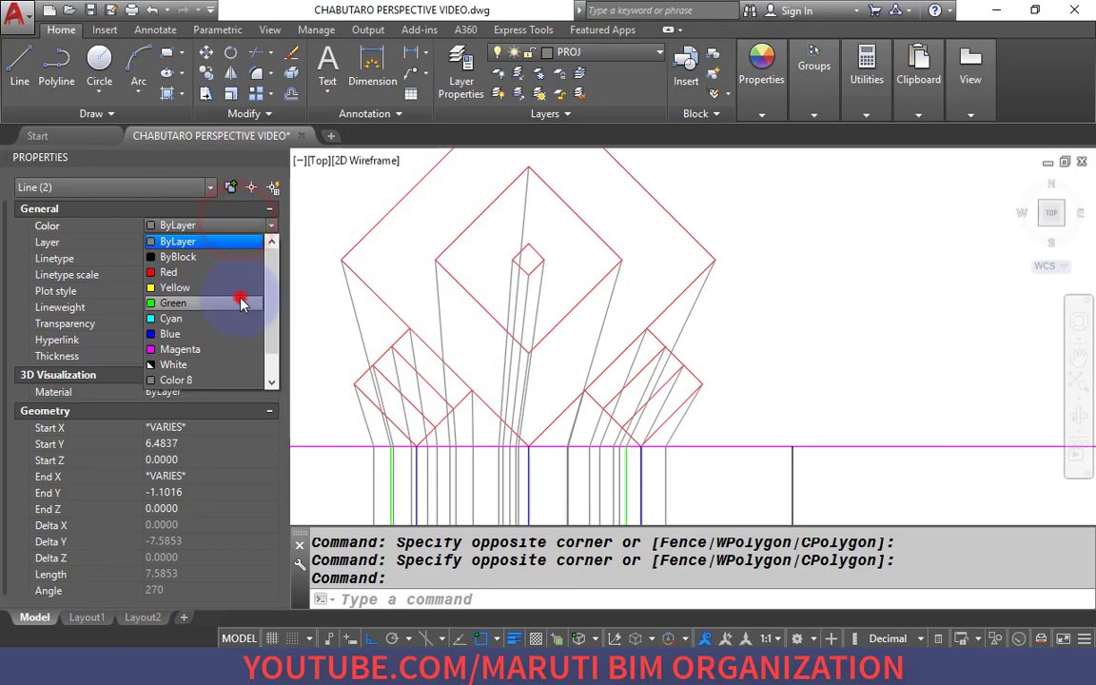
click(241, 303)
scroll(650, 234, down, 2)
middle_drag(582, 441, 628, 242)
scroll(635, 355, up, 2)
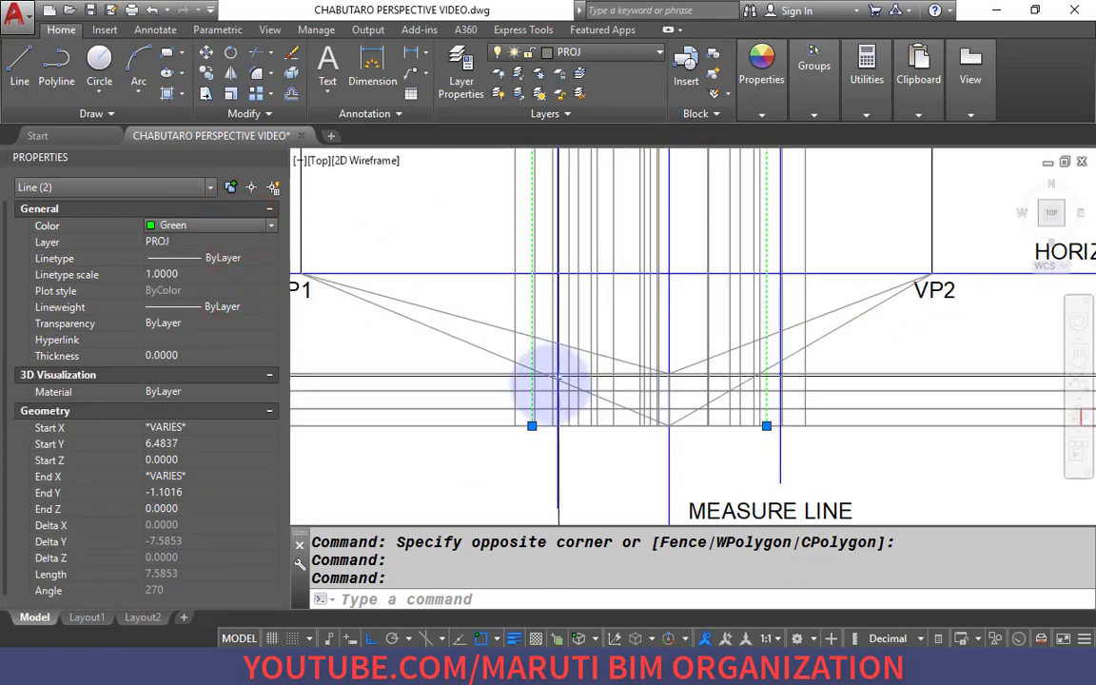
key(Escape)
scroll(556, 371, up, 2)
key(Escape)
key(Escape)
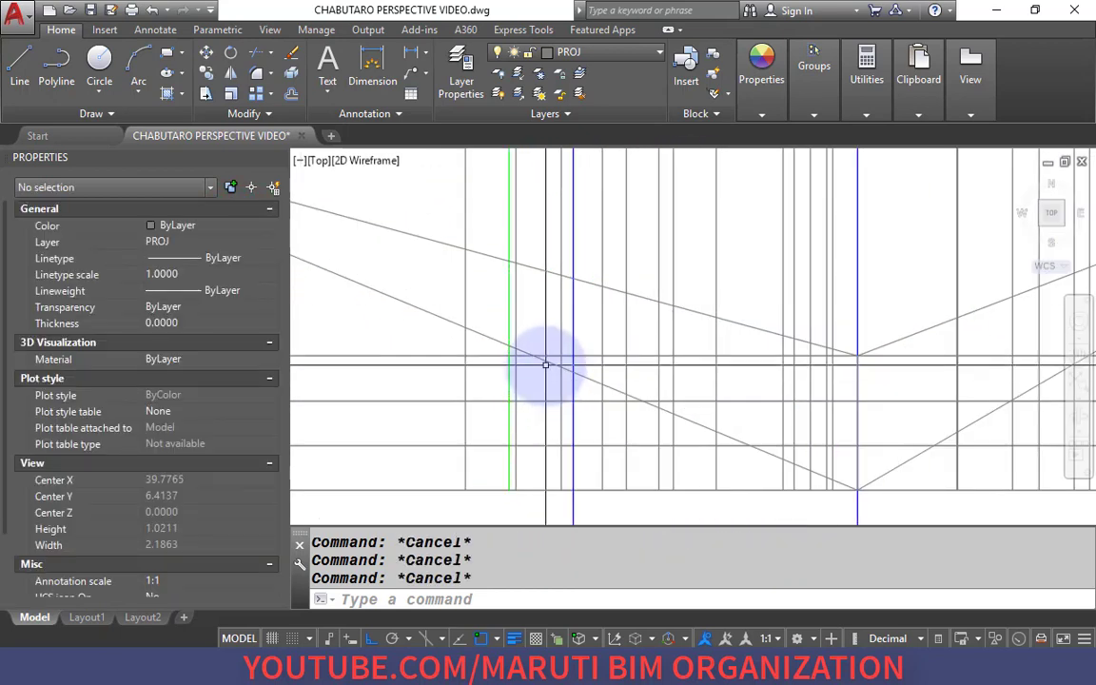
Outline the base's left face between the left green vertical and the measure line, following the VP1 vanishing lines.
text(l)
key(Return)
click(504, 259)
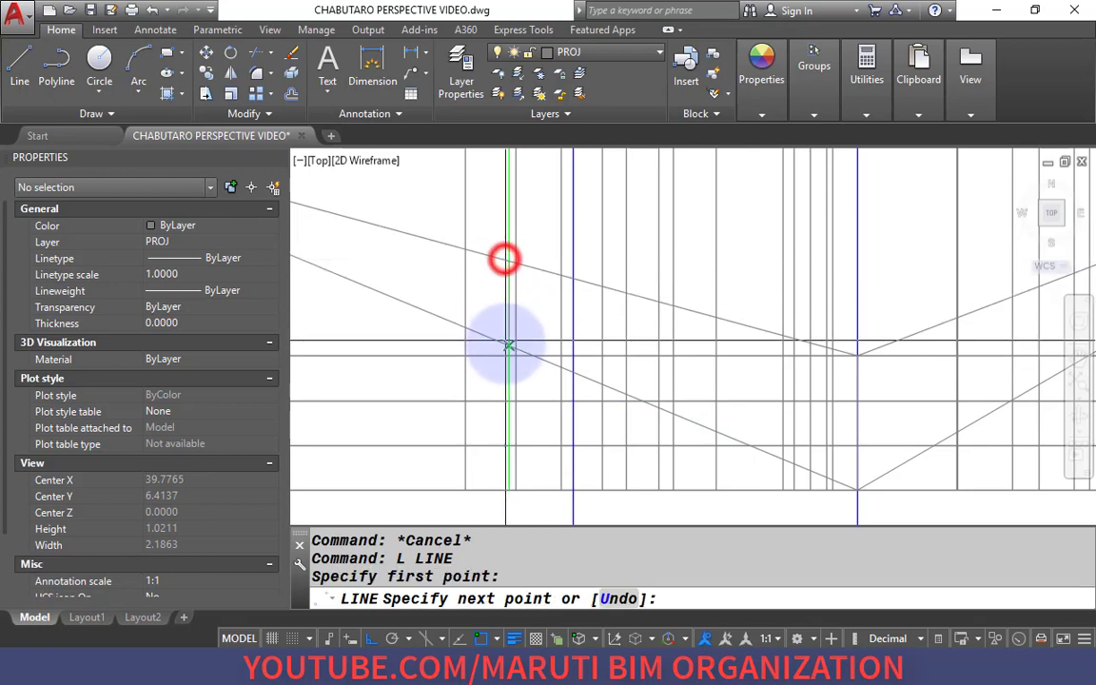
click(506, 349)
click(857, 490)
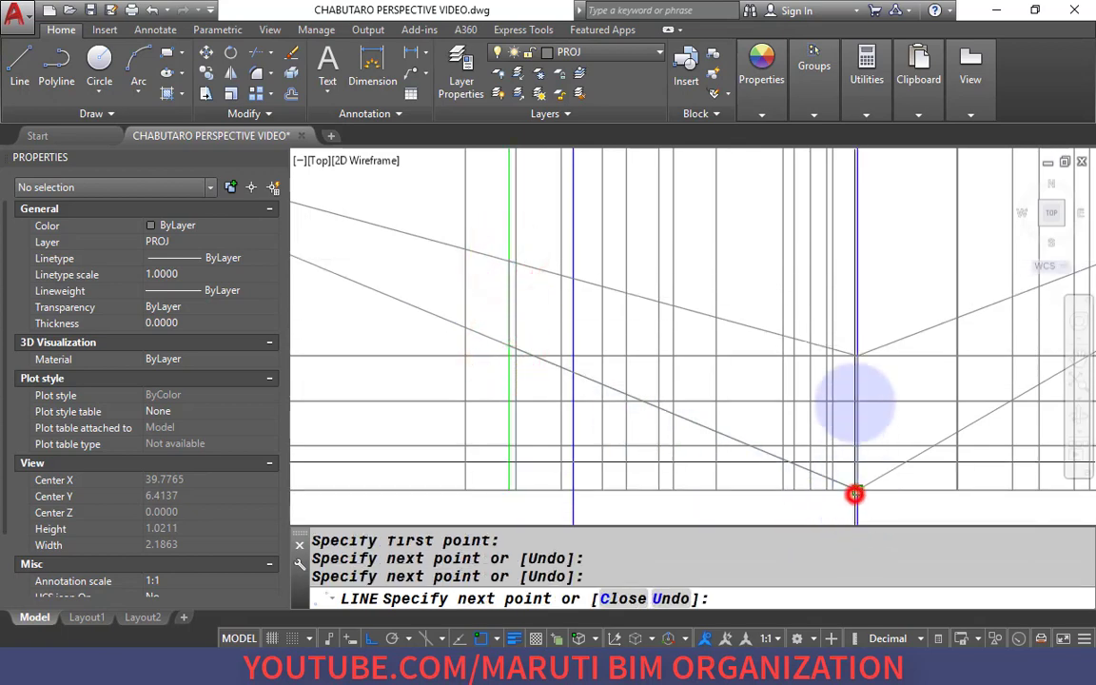
click(856, 357)
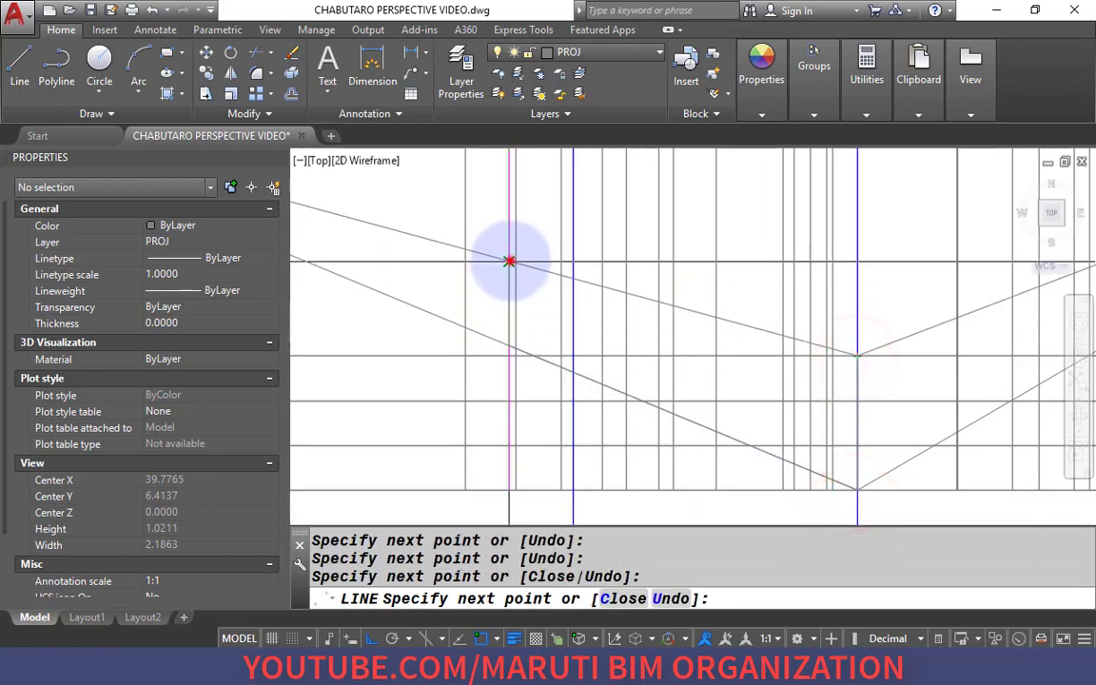
click(509, 261)
Extend the line chain from the left face's upper corner on the green vertical to VP2.
scroll(489, 318, down, 3)
scroll(683, 284, up, 3)
click(695, 258)
scroll(695, 258, down, 1)
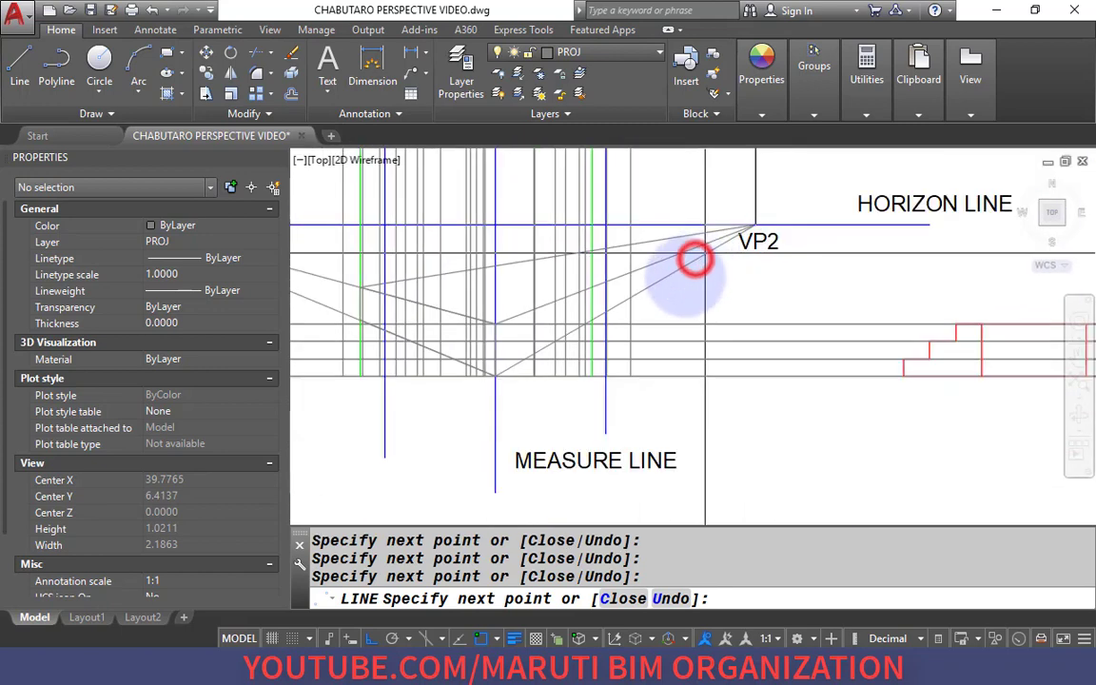
key(Return)
Outline the base's right face from the measure line's upper point, down the right green vertical and back to the measure line's base.
scroll(496, 327, up, 1)
key(Return)
click(494, 329)
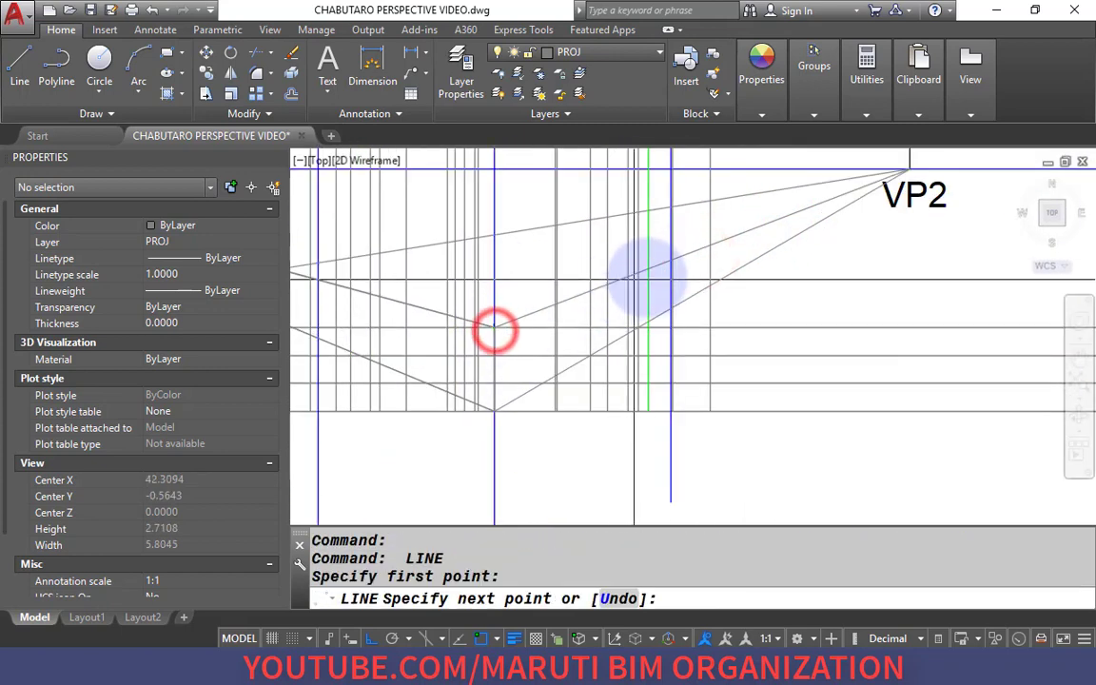
click(647, 322)
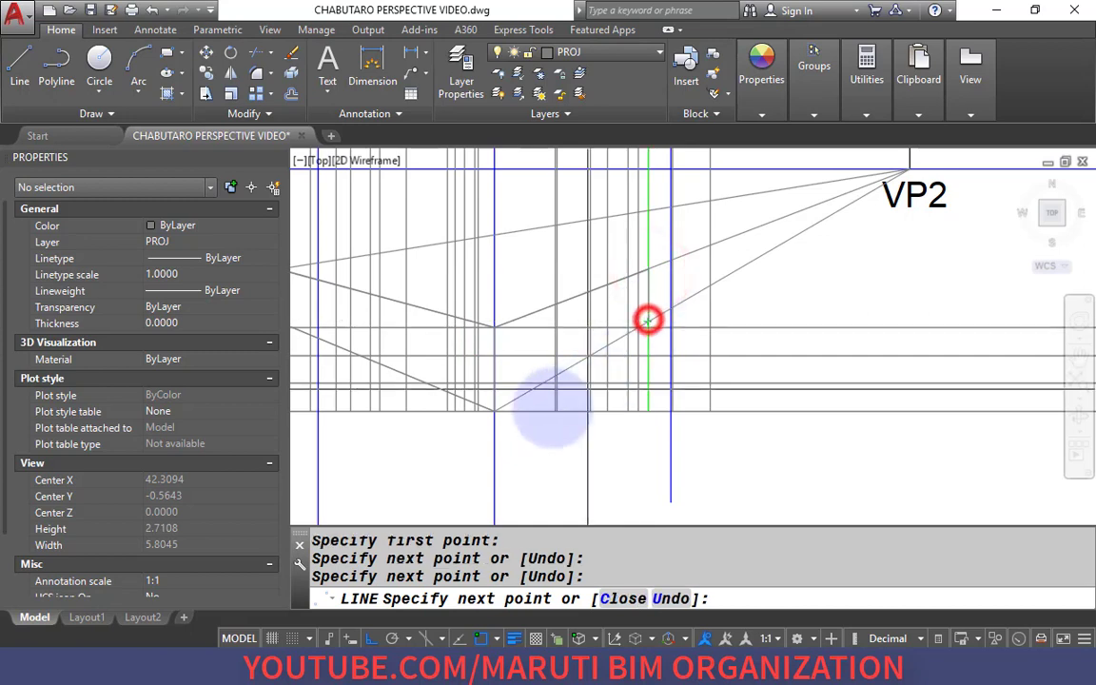
click(514, 396)
key(Return)
Draw a line from the right face's upper corner on the right green vertical to VP1.
key(Return)
scroll(647, 276, down, 3)
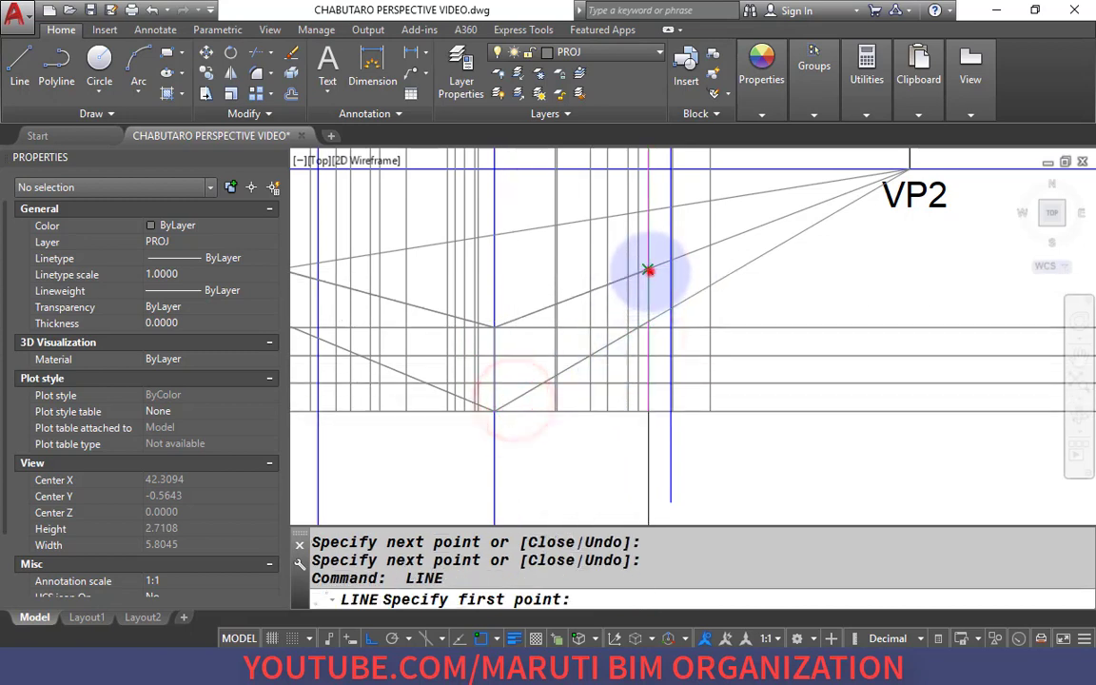
click(651, 273)
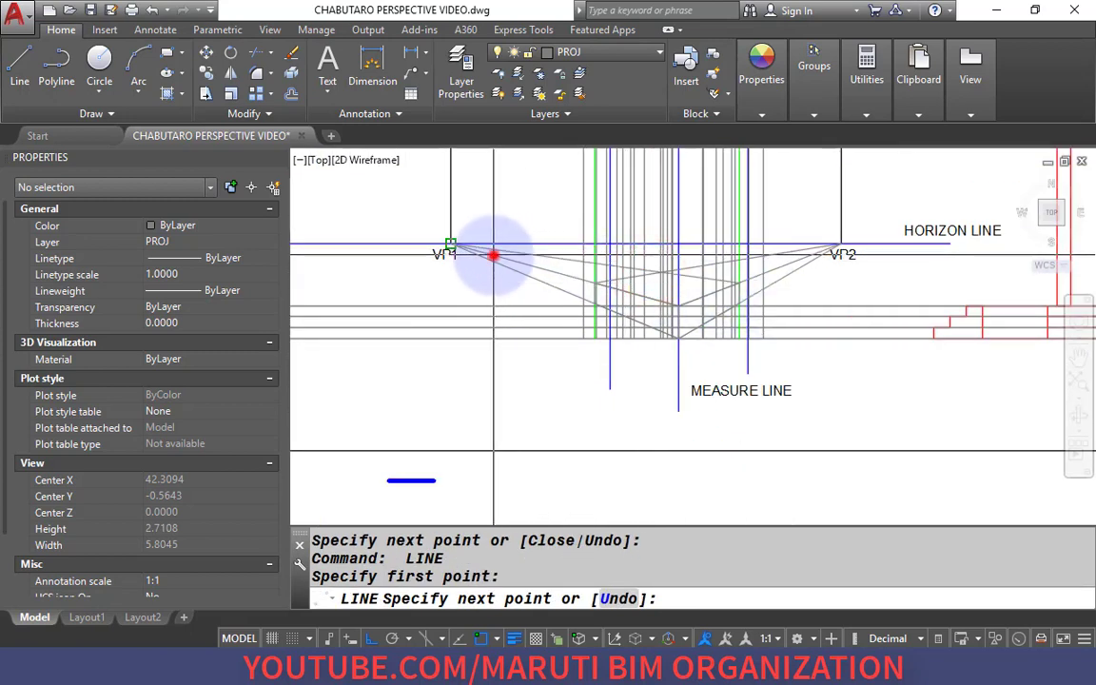
click(494, 255)
key(Return)
Outline the base top's back edges from the left upper corner through the vanishing lines' intersection to the right upper corner.
scroll(680, 274, up, 6)
scroll(671, 214, down, 6)
scroll(592, 218, up, 5)
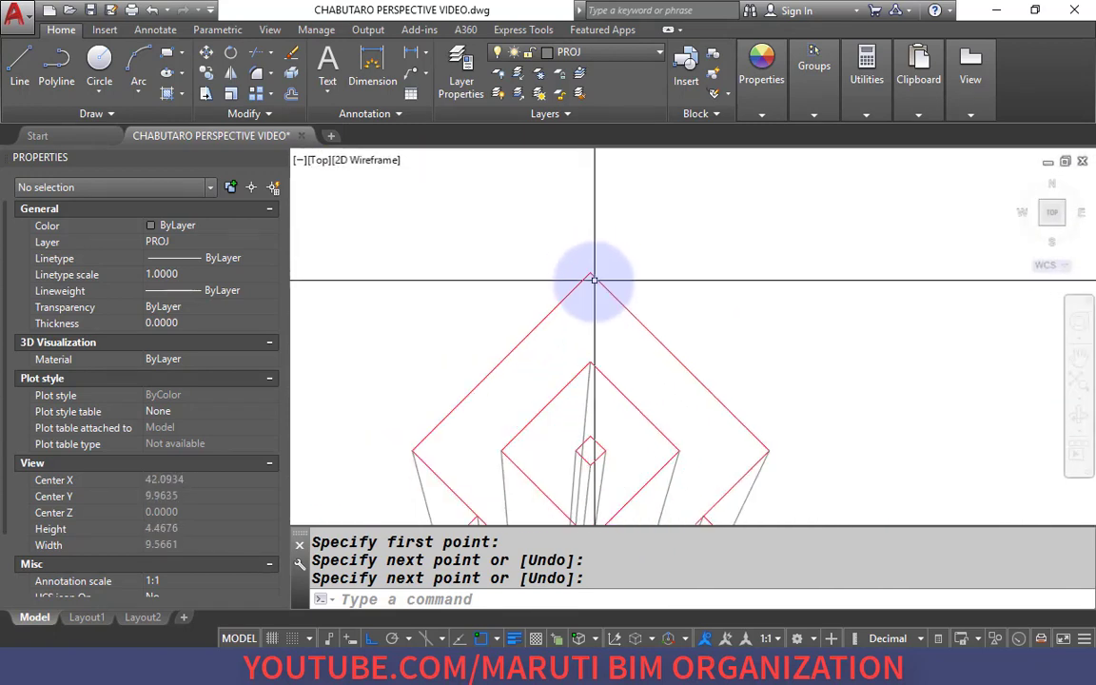
scroll(592, 233, down, 6)
scroll(584, 206, up, 15)
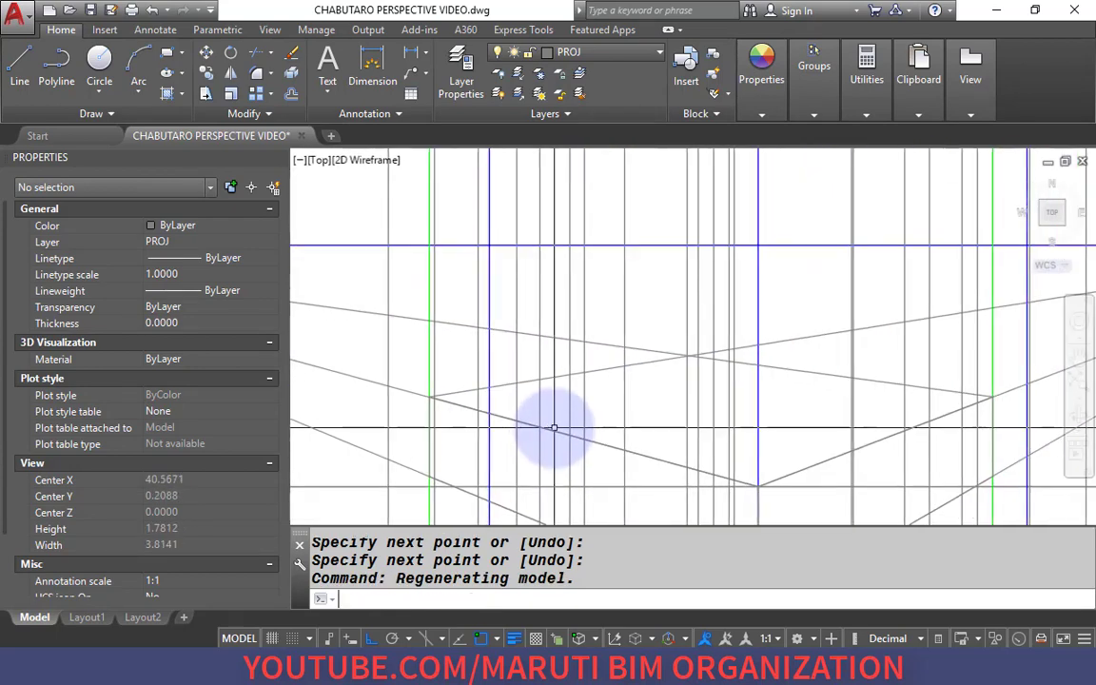
text(l)
key(Return)
click(454, 412)
scroll(684, 367, up, 2)
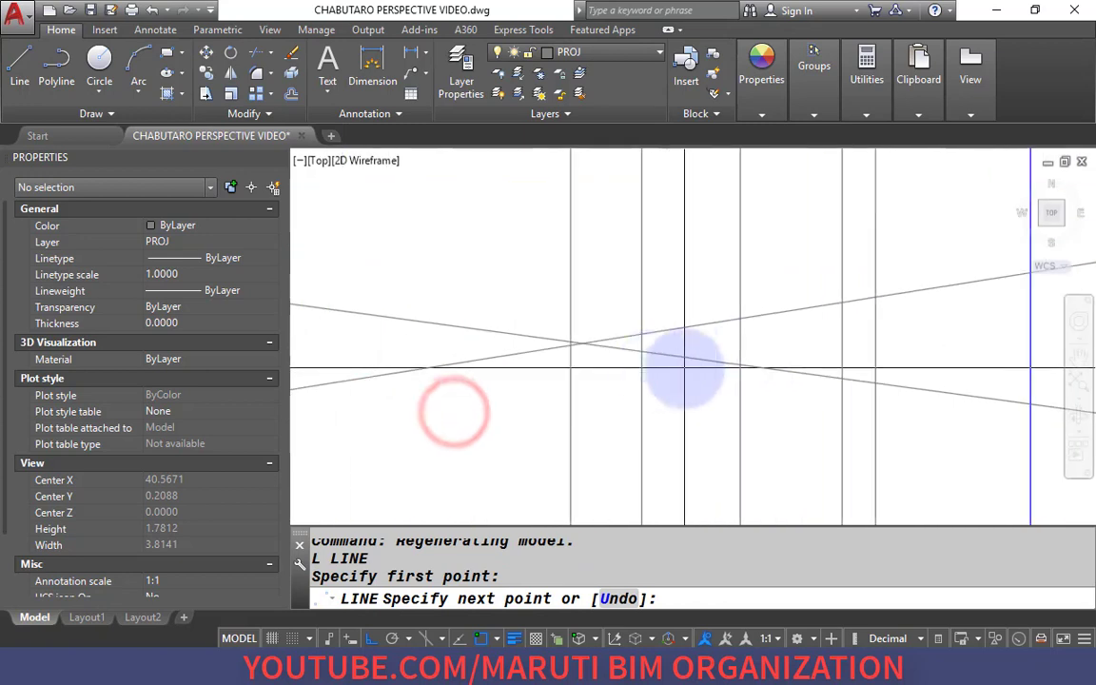
click(586, 348)
scroll(660, 330, down, 3)
scroll(733, 330, up, 3)
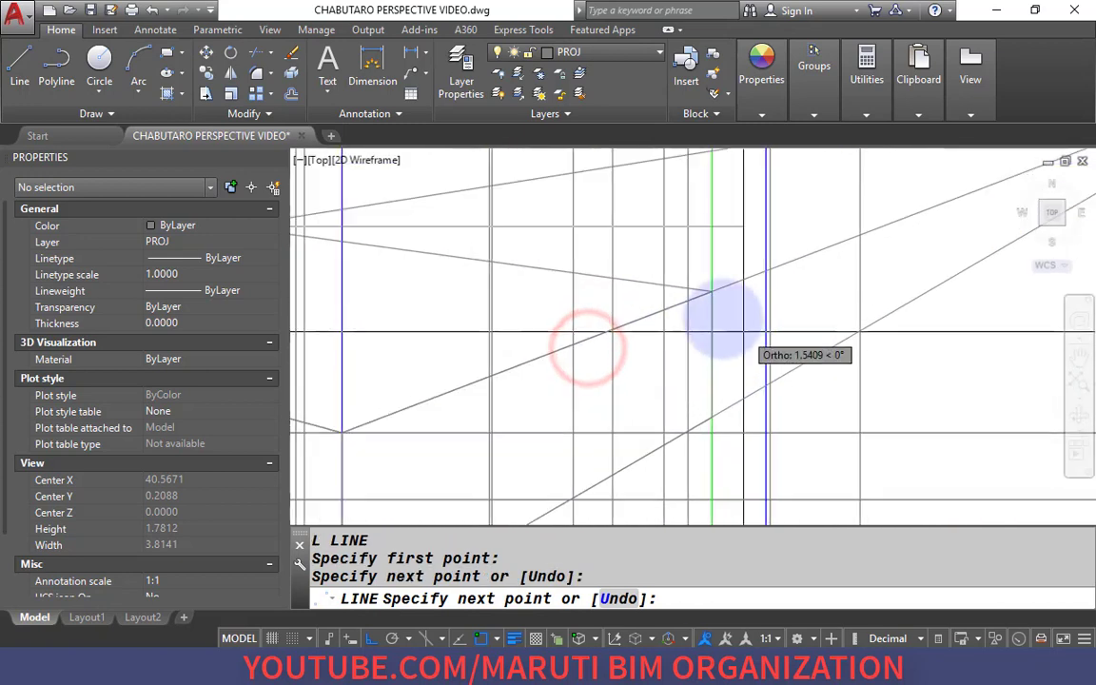
click(708, 293)
key(Return)
Match the base outline's properties to the thick blue sample line below the drawing frame.
scroll(709, 293, down, 5)
text(ma)
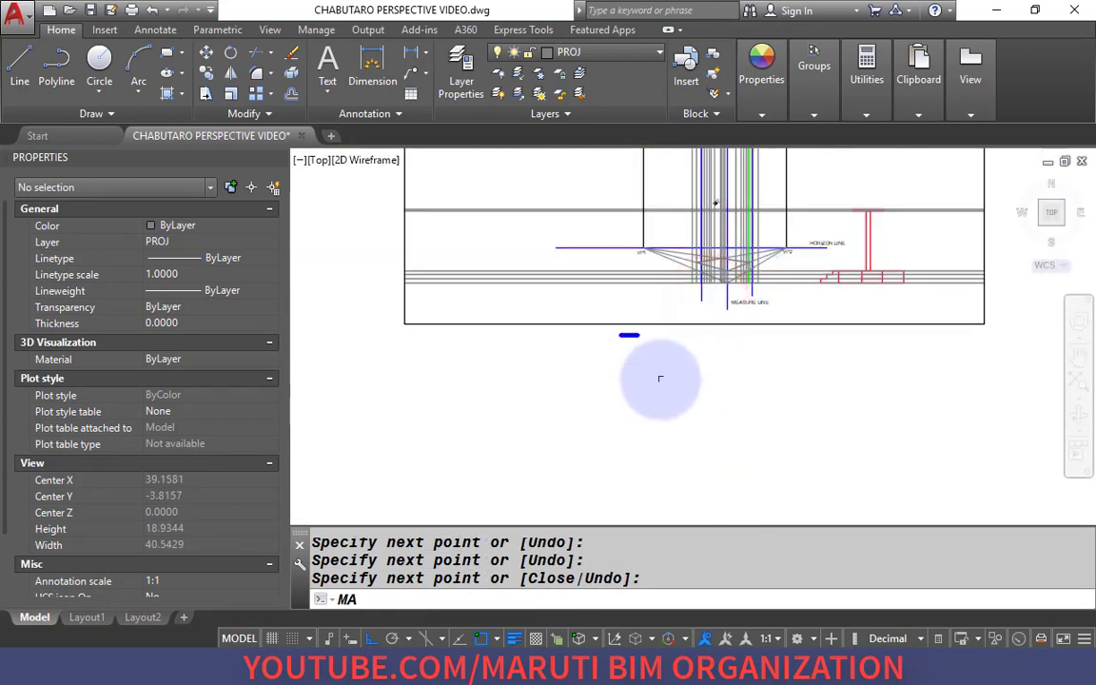
key(Return)
click(630, 335)
scroll(718, 266, up, 6)
click(590, 200)
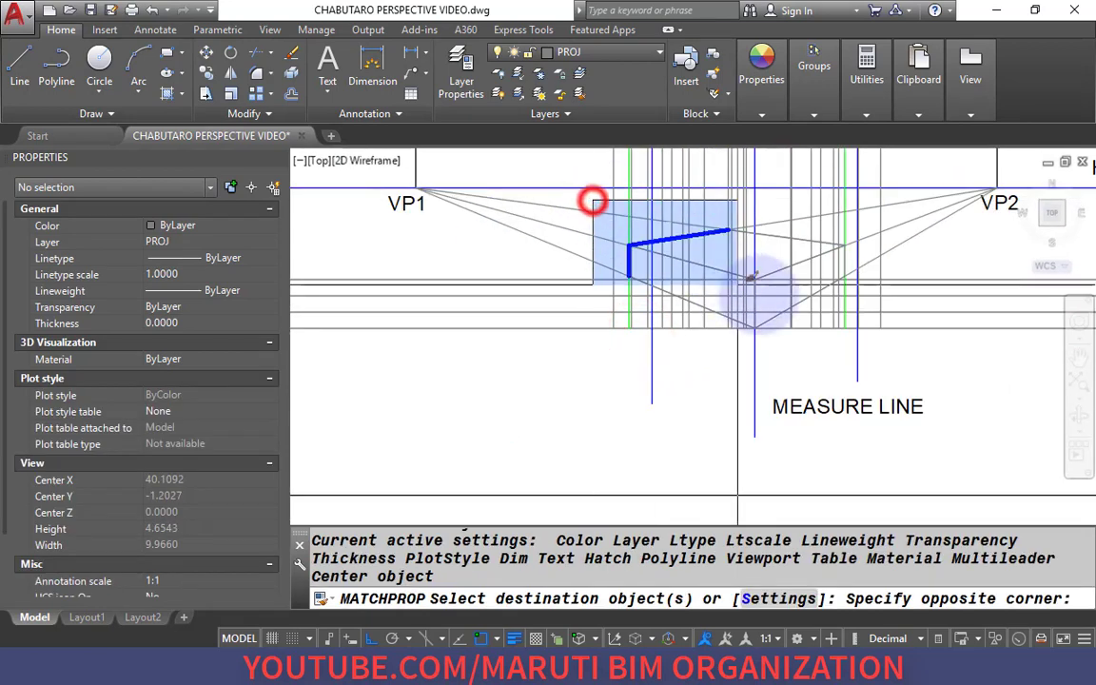
click(893, 340)
key(Return)
Redraw the view of the outlined base and save the drawing.
middle_drag(786, 301, 663, 317)
scroll(662, 316, up, 2)
text(R)
key(Return)
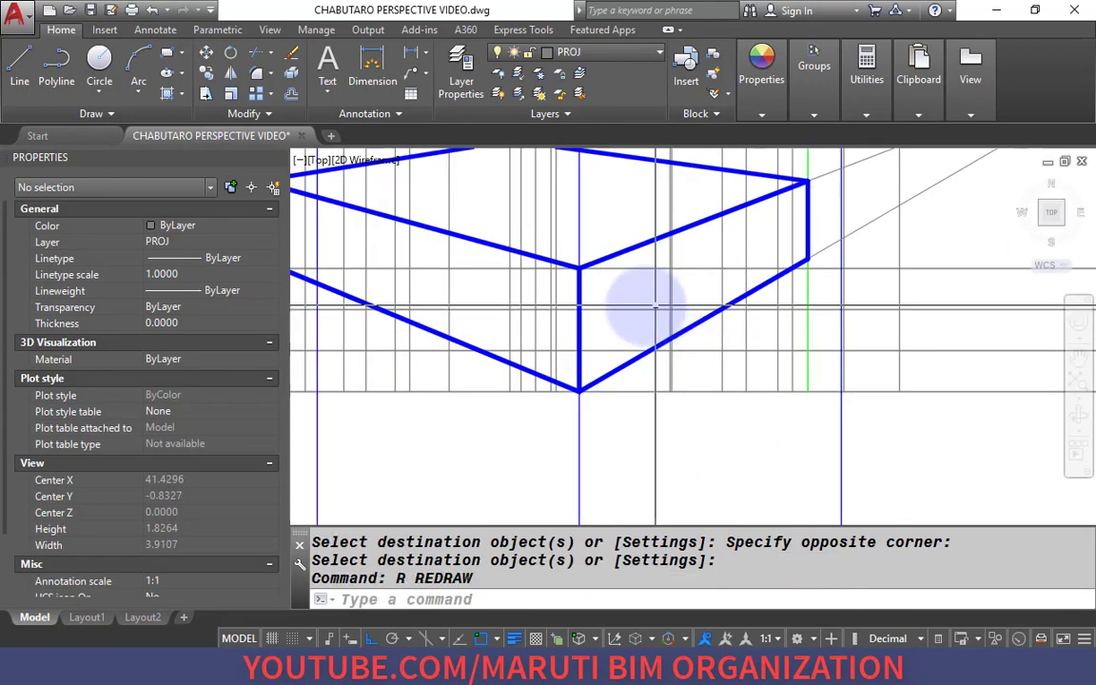
scroll(636, 321, down, 2)
key(ctrl+s)
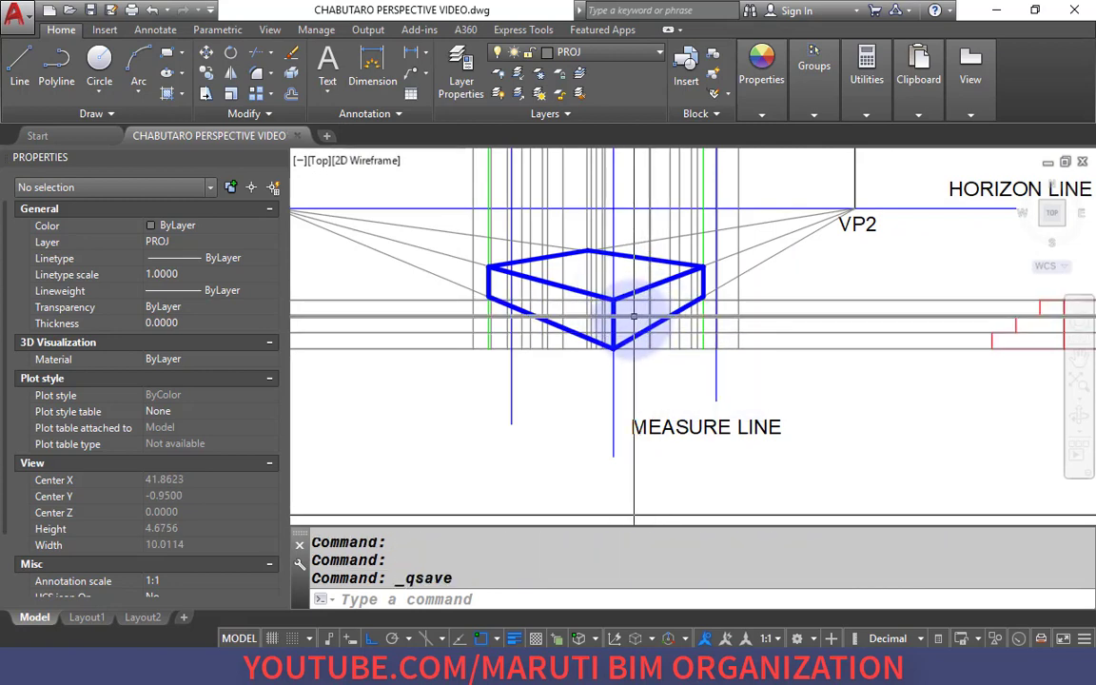
Compare the finished base outline with the step plans at the picture plane and the height lines crossing the projections.
scroll(647, 424, down, 4)
scroll(656, 350, up, 3)
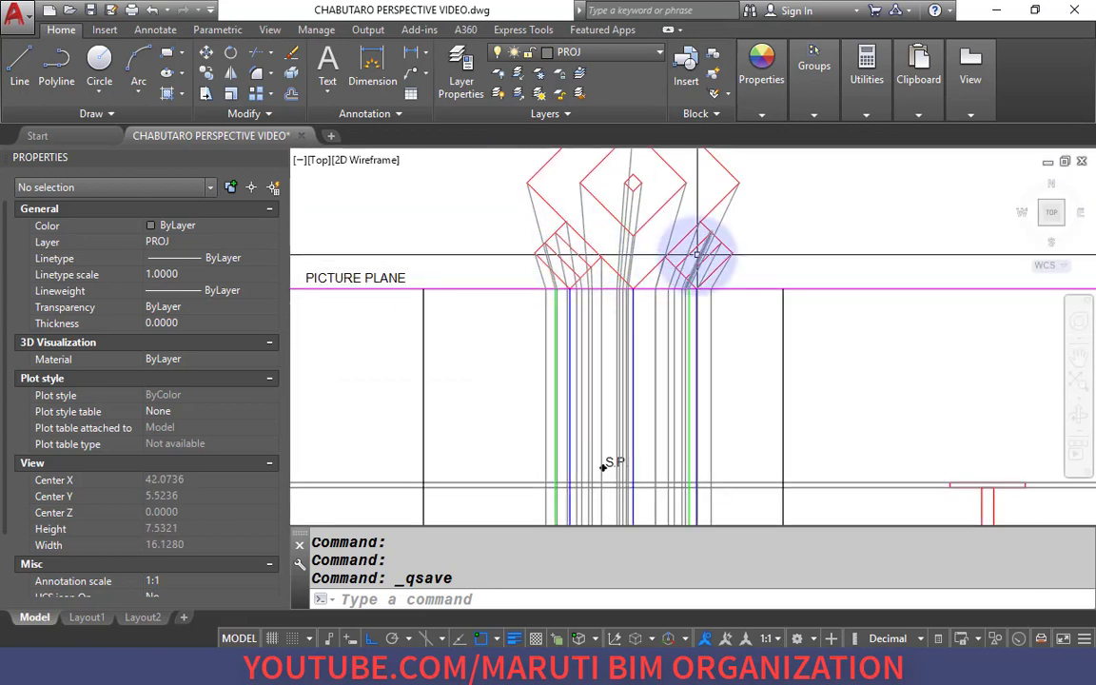
scroll(631, 436, down, 5)
scroll(648, 441, up, 6)
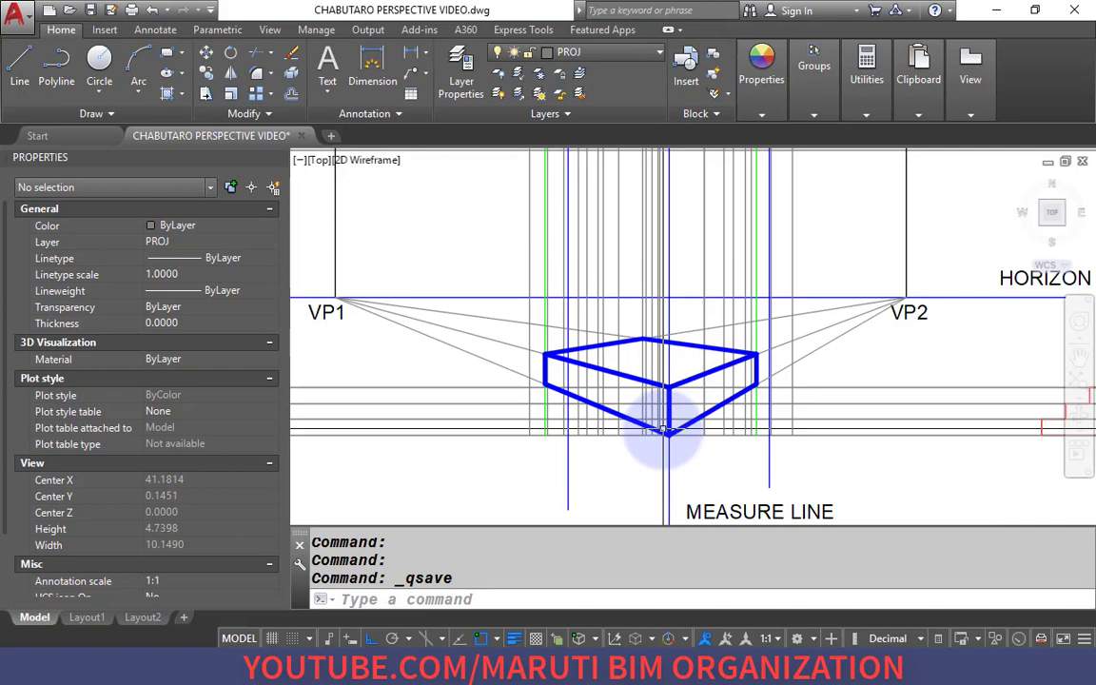
scroll(568, 428, up, 4)
scroll(575, 441, down, 1)
scroll(574, 444, down, 4)
scroll(573, 440, up, 6)
scroll(572, 445, down, 2)
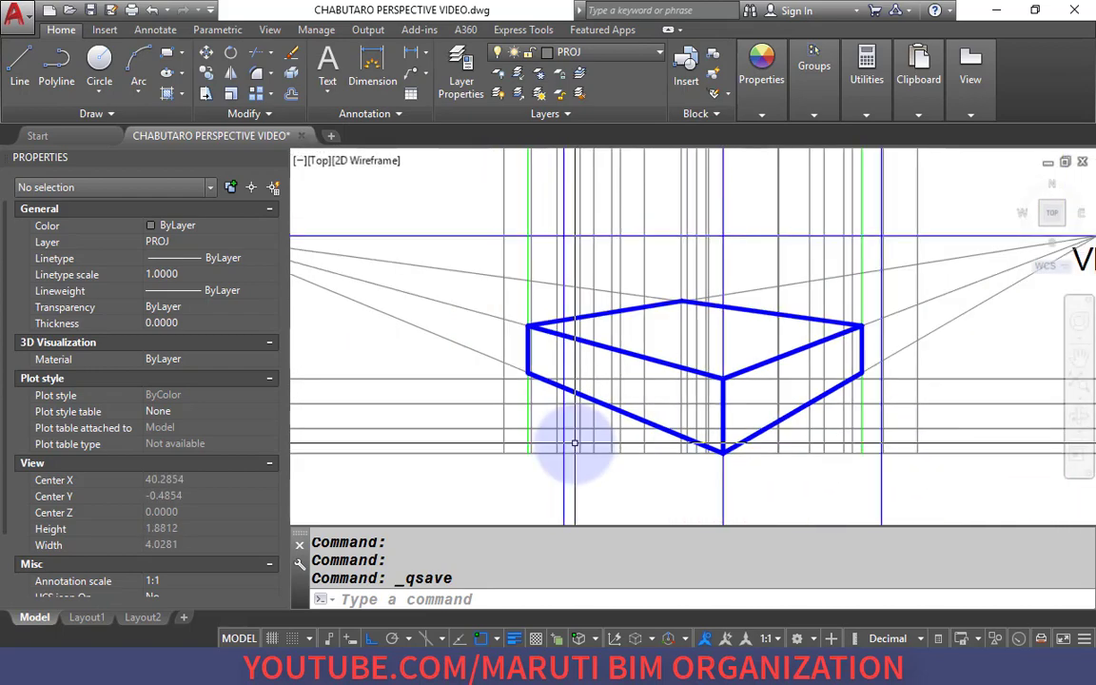
scroll(575, 443, down, 2)
scroll(598, 445, up, 2)
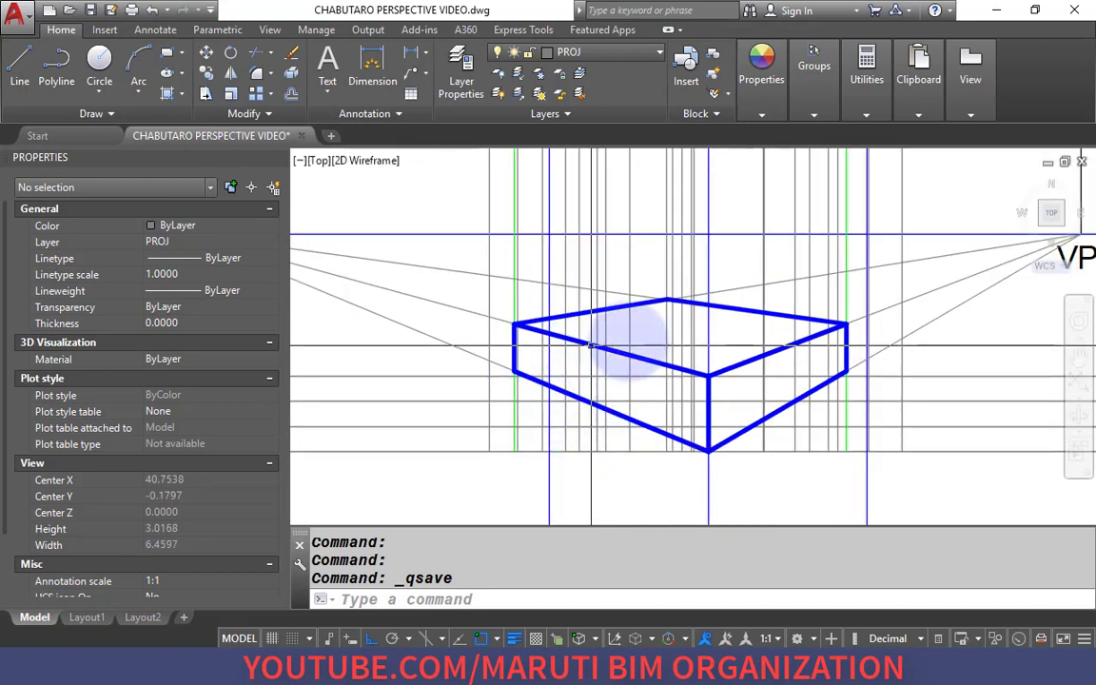
scroll(558, 440, down, 2)
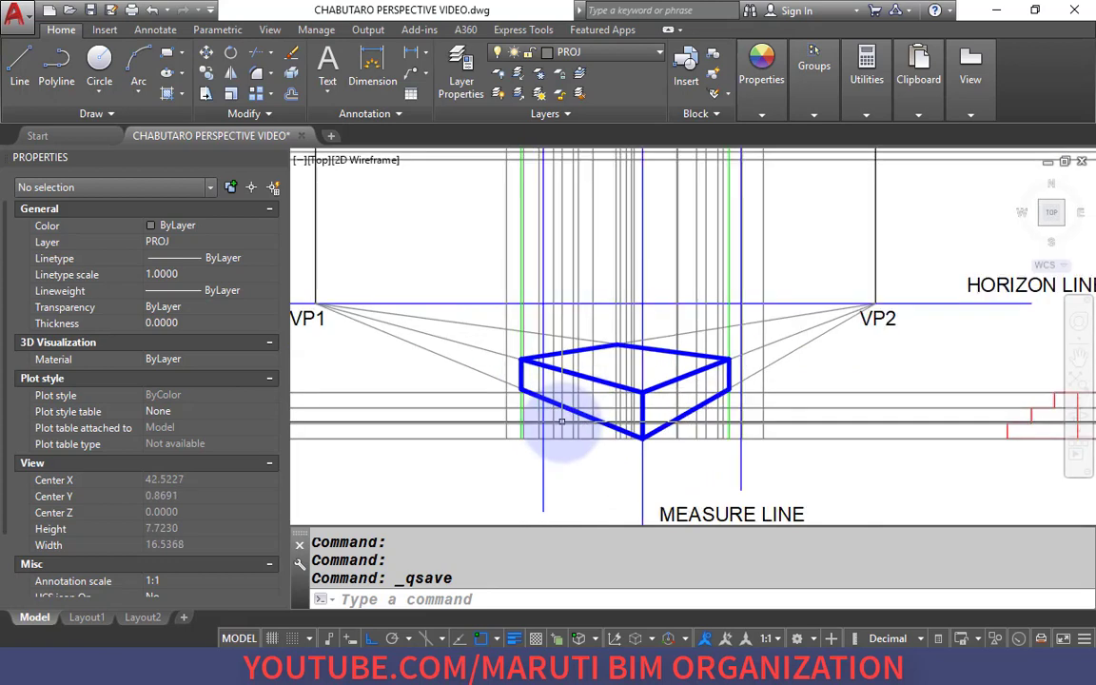
scroll(561, 436, up, 5)
scroll(561, 435, down, 2)
scroll(526, 390, down, 3)
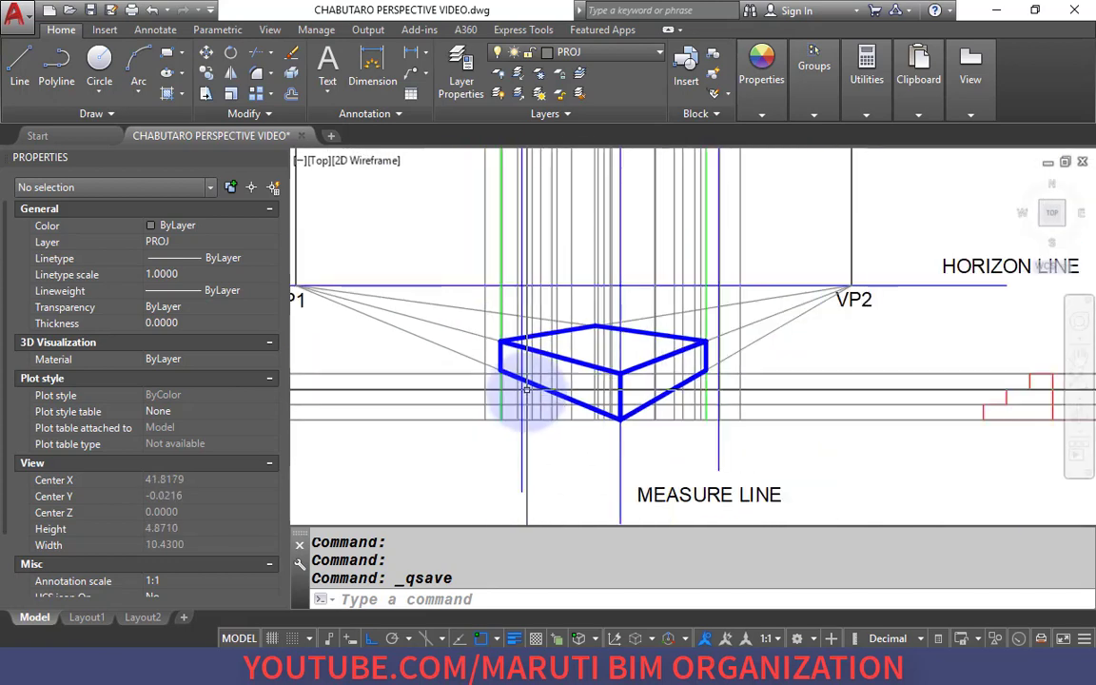
scroll(529, 401, up, 2)
key(Return)
scroll(531, 439, up, 2)
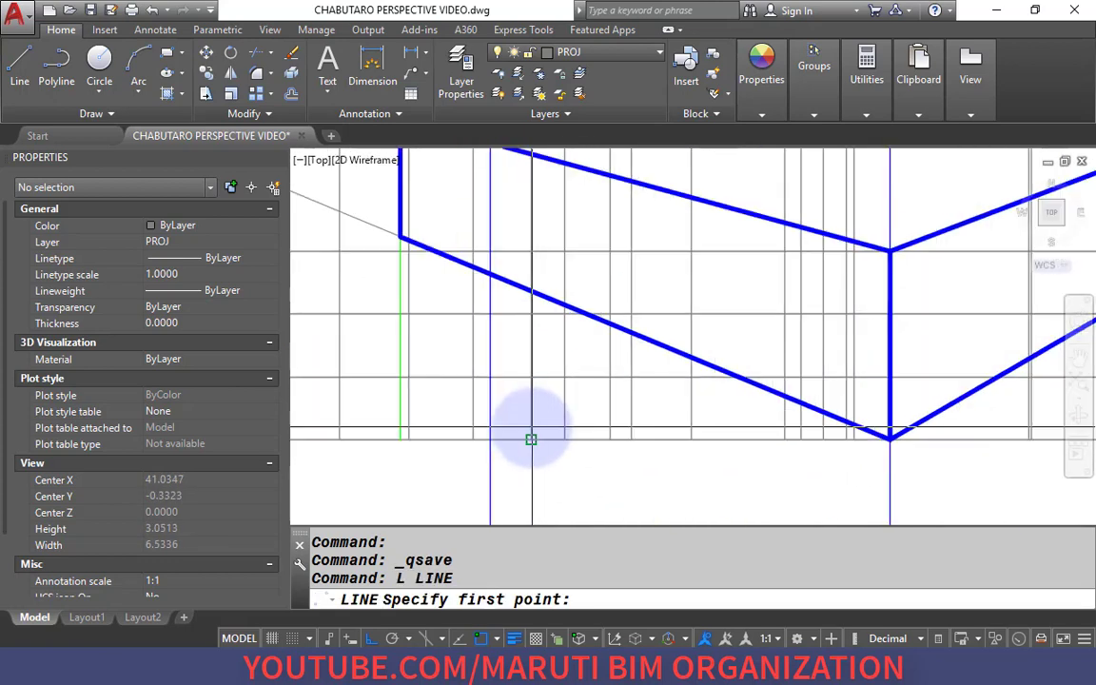
key(Escape)
Trace the left blue vertical up to the left steps' plan corner on the picture plane.
click(490, 471)
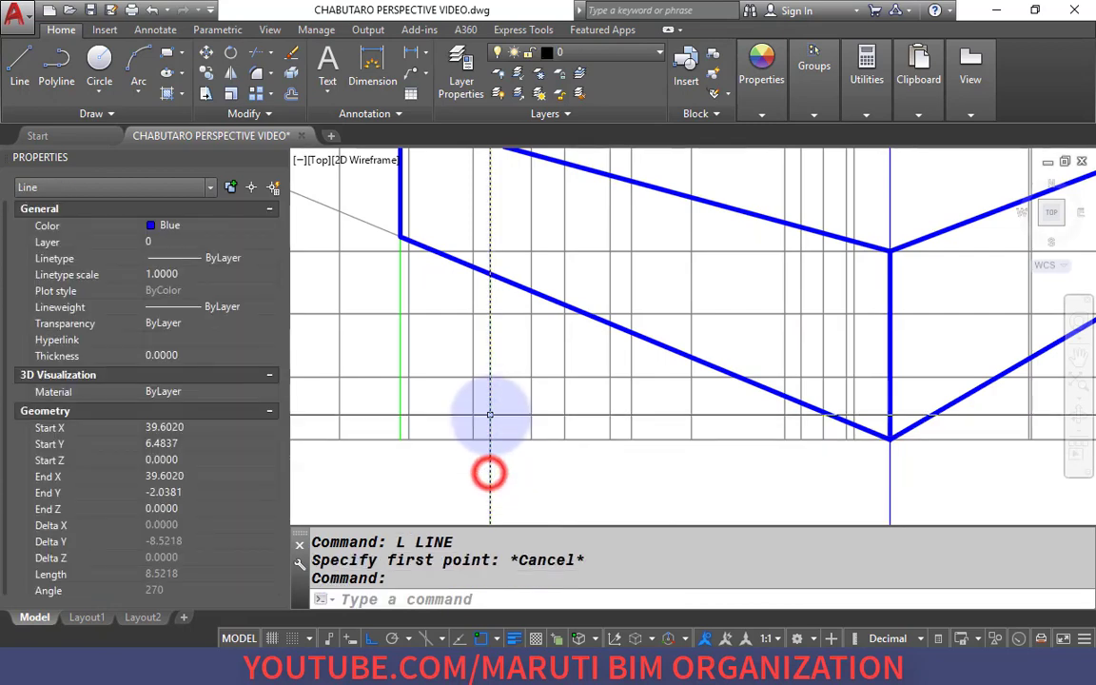
scroll(566, 311, down, 4)
scroll(550, 280, up, 3)
scroll(550, 281, up, 4)
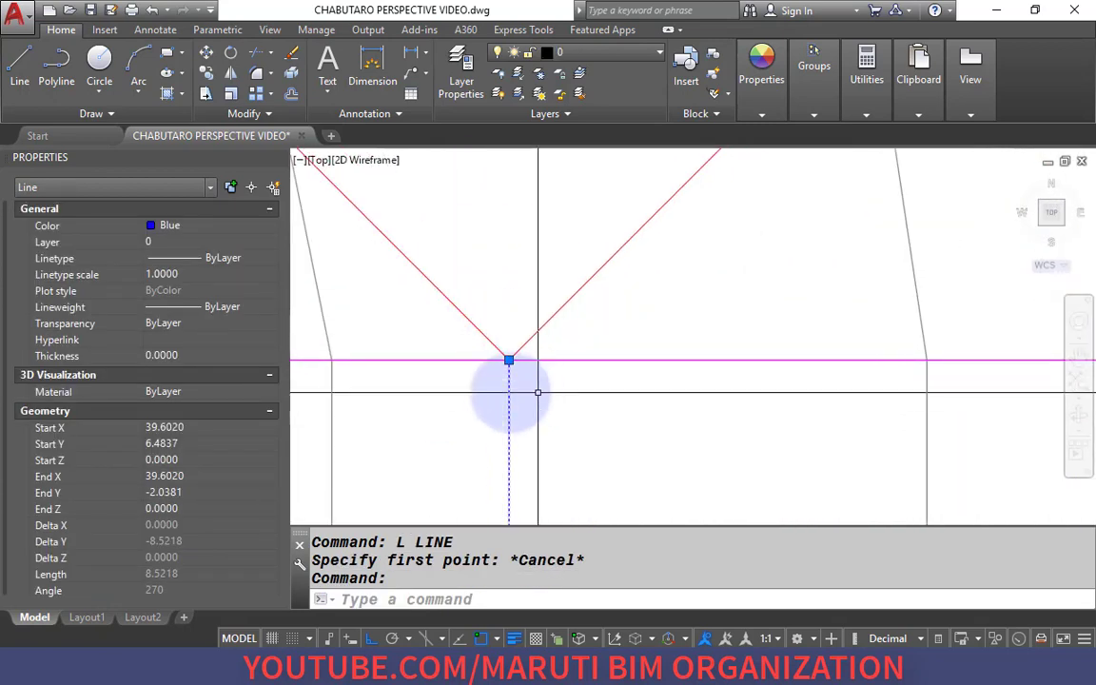
scroll(514, 361, down, 2)
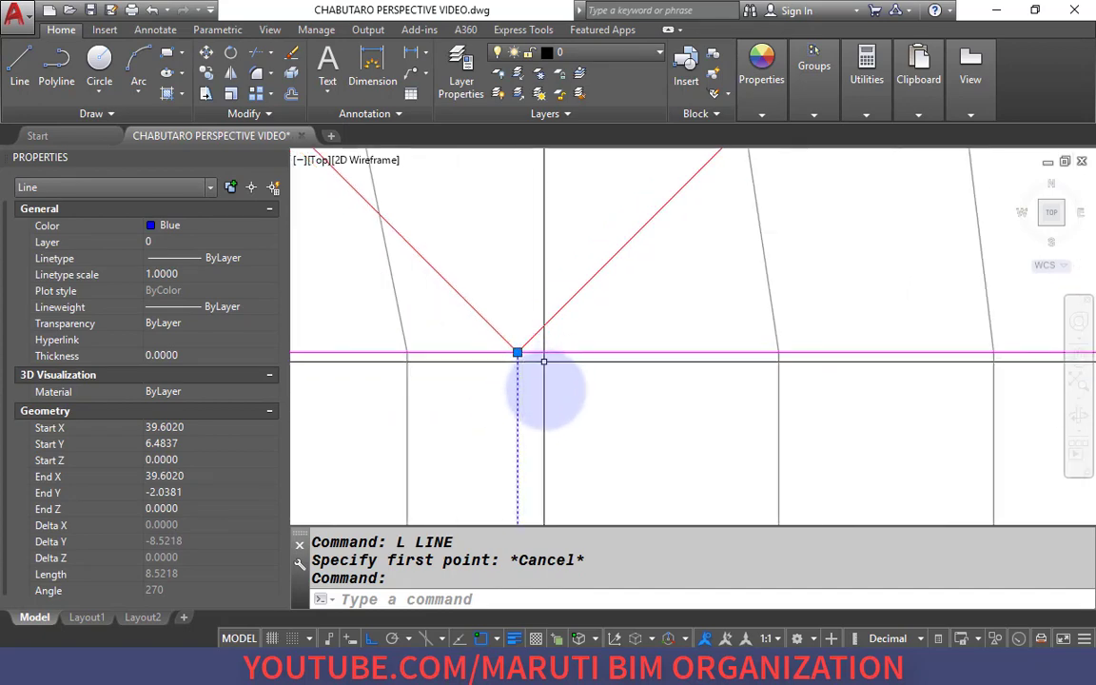
scroll(505, 345, down, 6)
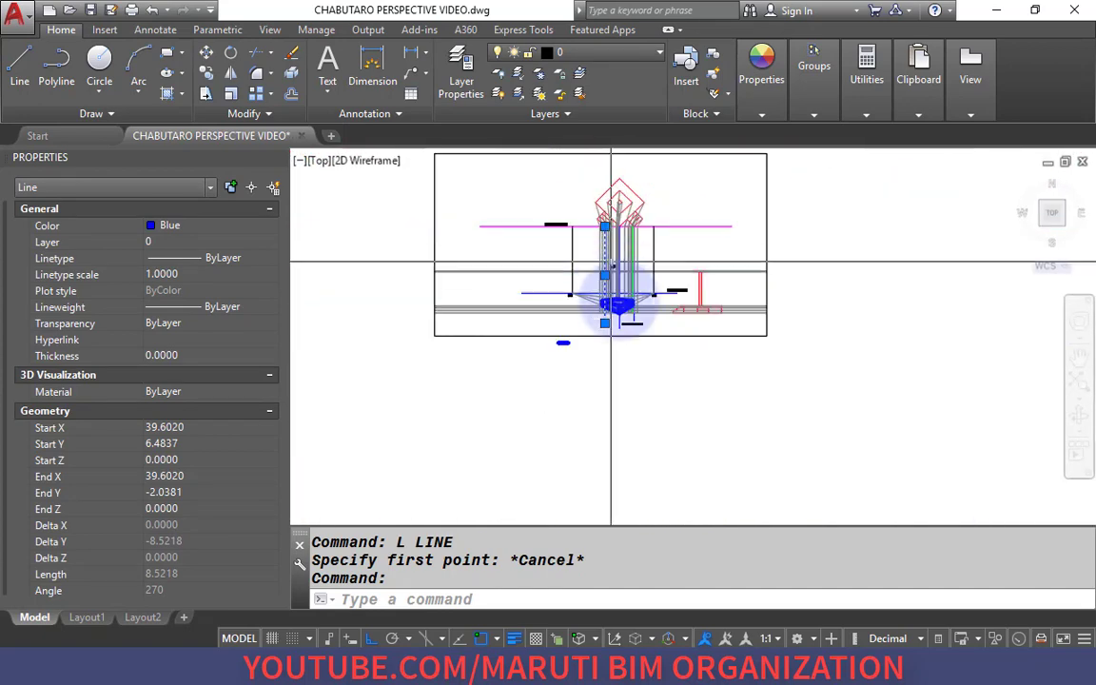
scroll(611, 312, up, 5)
key(Escape)
key(Escape)
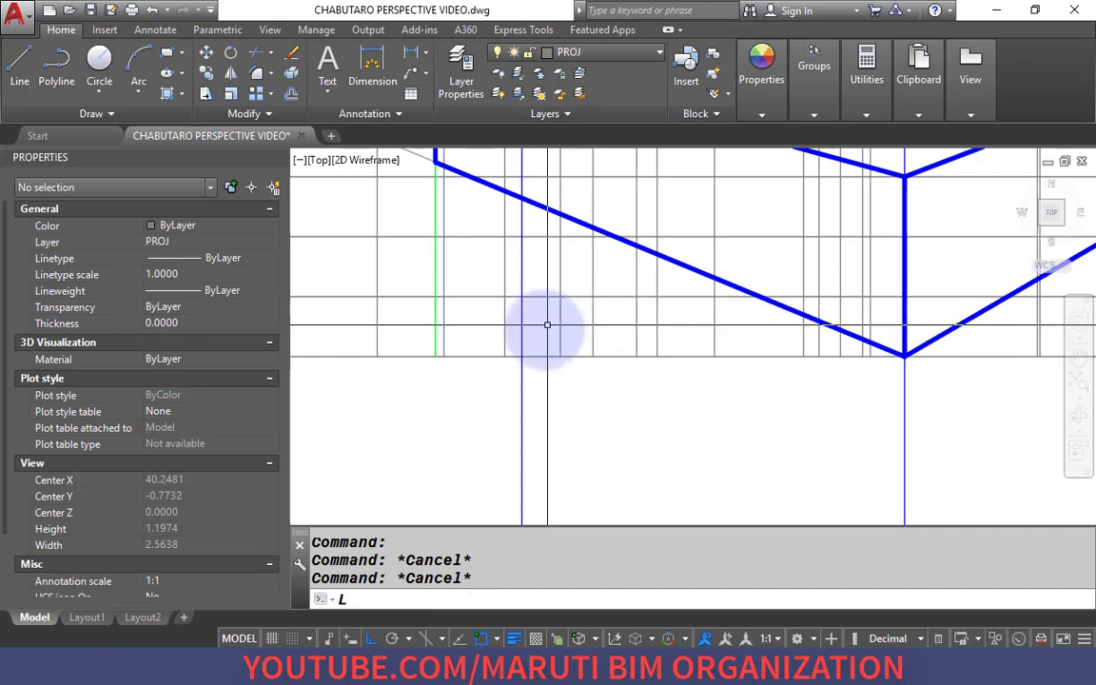
Draw vanishing lines to VP2 from the left blue vertical's base and its first step height.
click(526, 352)
scroll(523, 350, down, 3)
scroll(800, 252, up, 3)
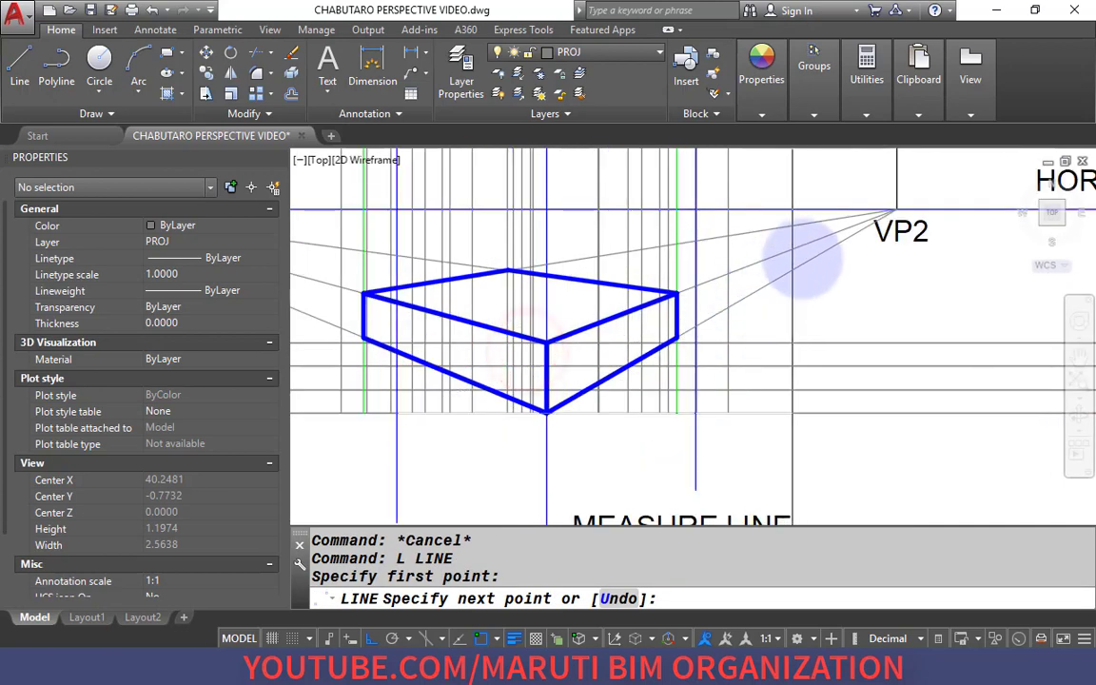
click(831, 237)
scroll(404, 403, up, 4)
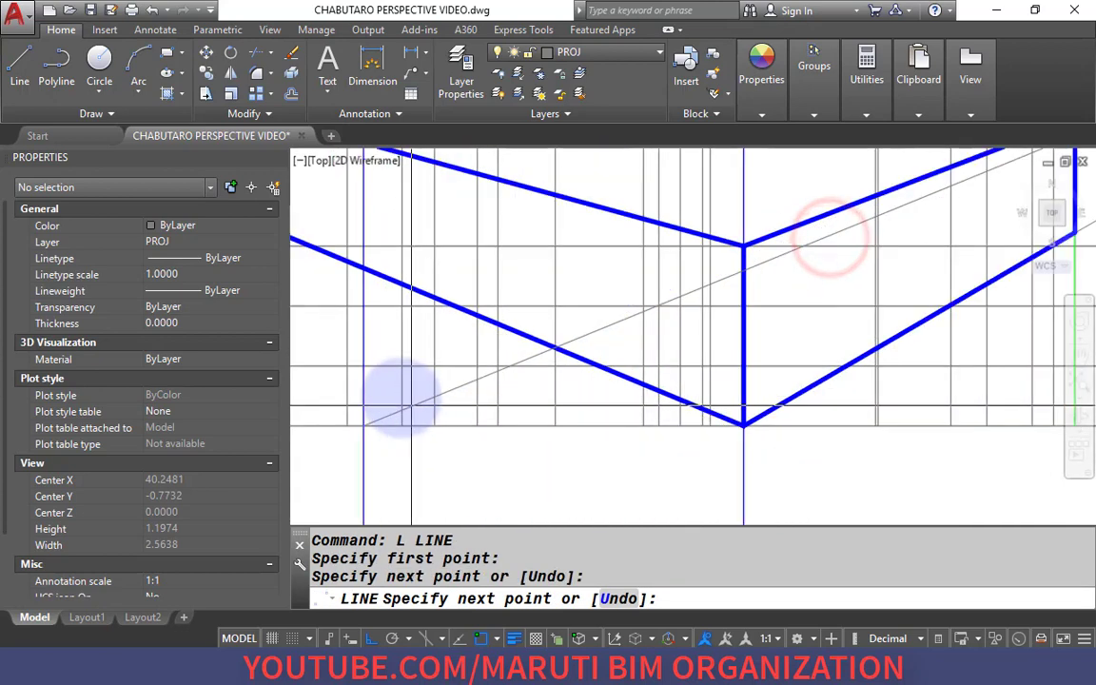
click(363, 366)
key(space)
key(space)
Join the left blue vertical's second and third step heights to VP2.
click(363, 308)
scroll(403, 367, down, 6)
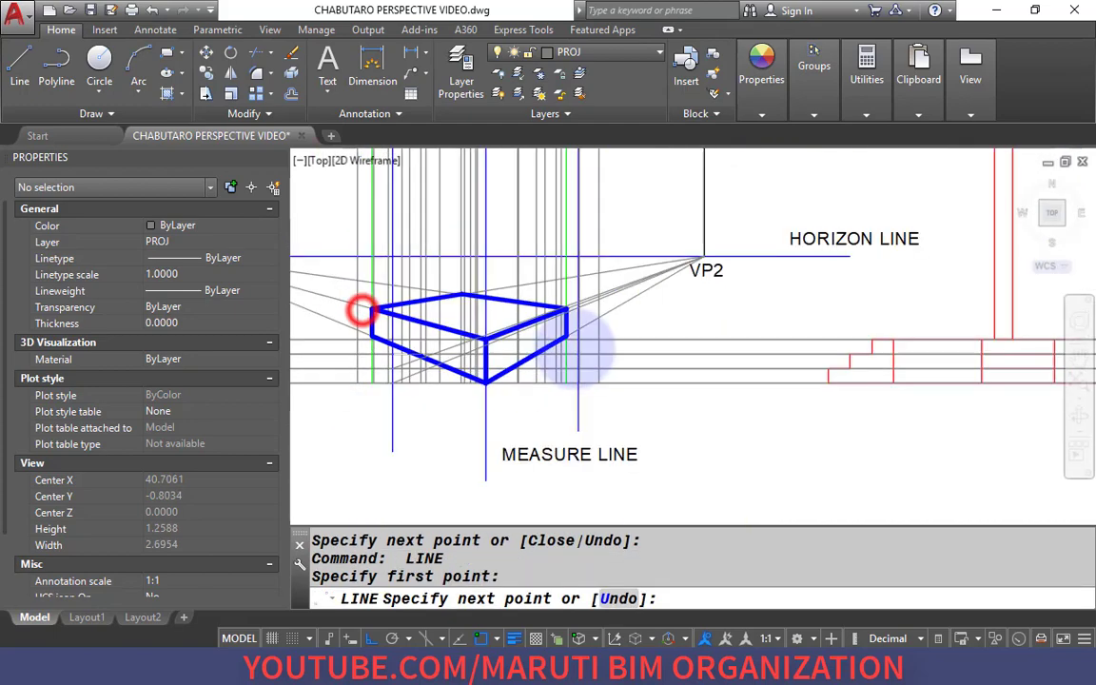
scroll(625, 303, up, 4)
click(704, 238)
scroll(703, 238, down, 4)
scroll(561, 271, up, 5)
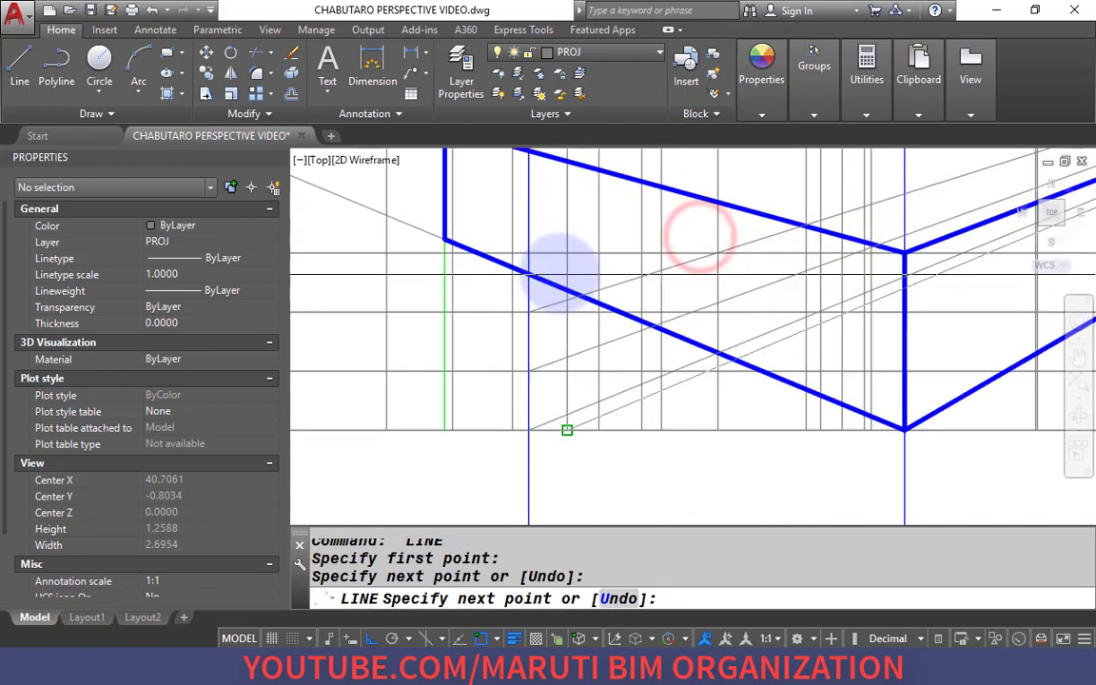
click(529, 253)
Continue the line chain from the left blue vertical's third step height to VP1 and back to its second height.
scroll(672, 330, down, 4)
scroll(505, 281, up, 3)
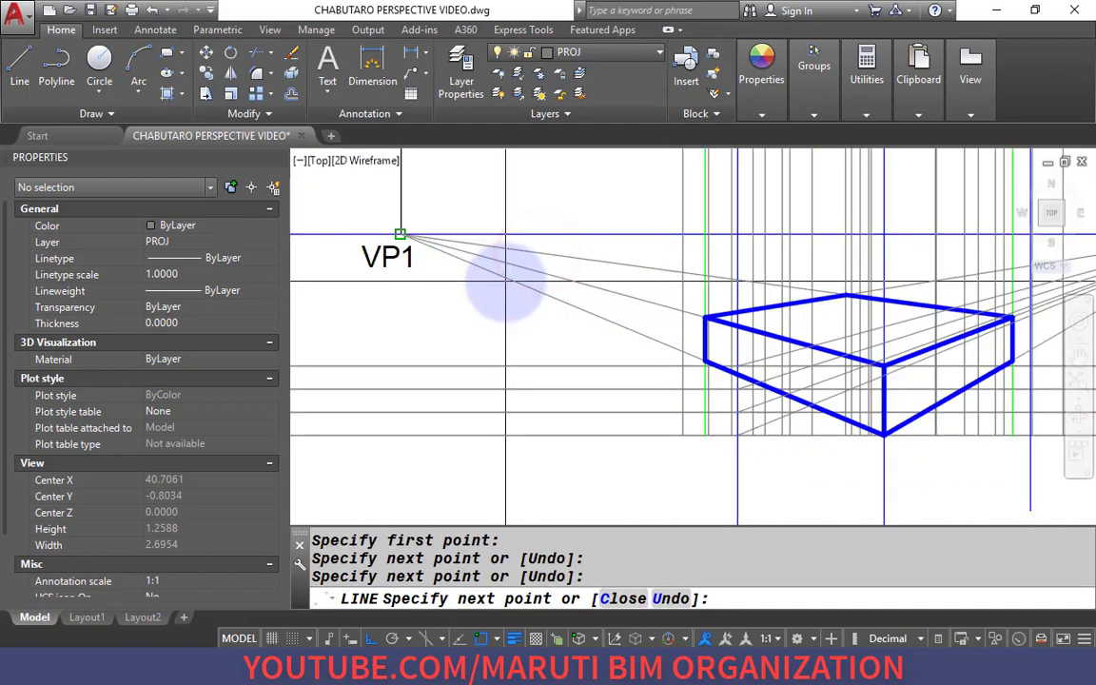
scroll(723, 399, up, 4)
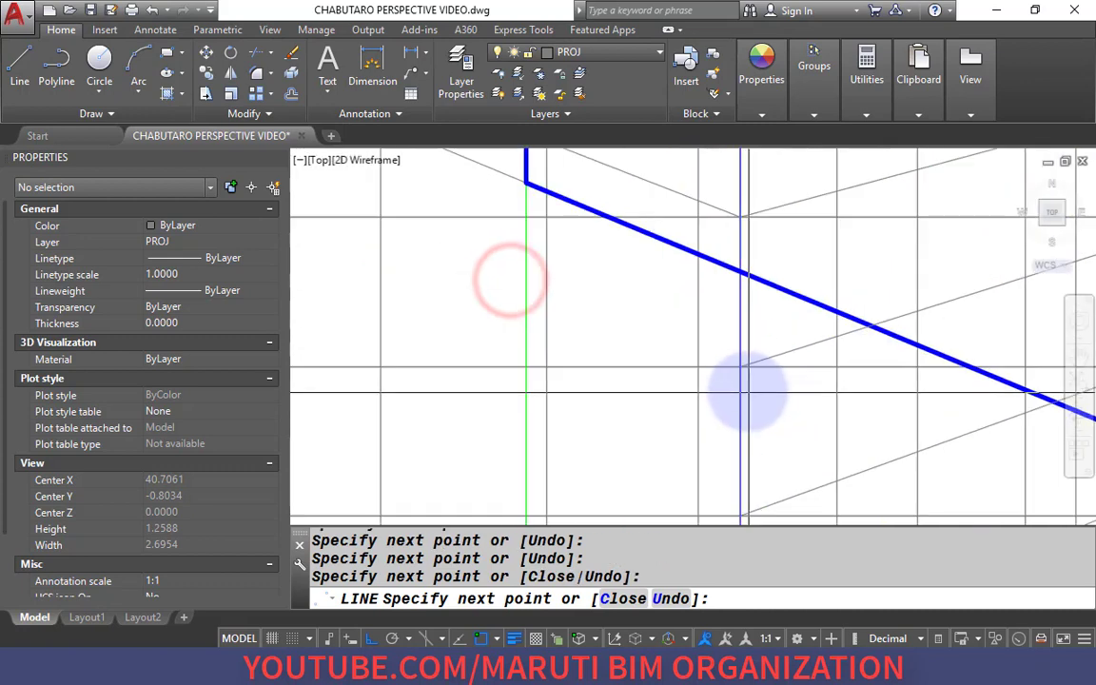
click(740, 366)
key(Return)
Draw vanishing lines joining the left blue vertical's first step height and base to VP1.
key(Return)
scroll(746, 363, down, 4)
click(789, 420)
scroll(791, 424, down, 2)
click(526, 275)
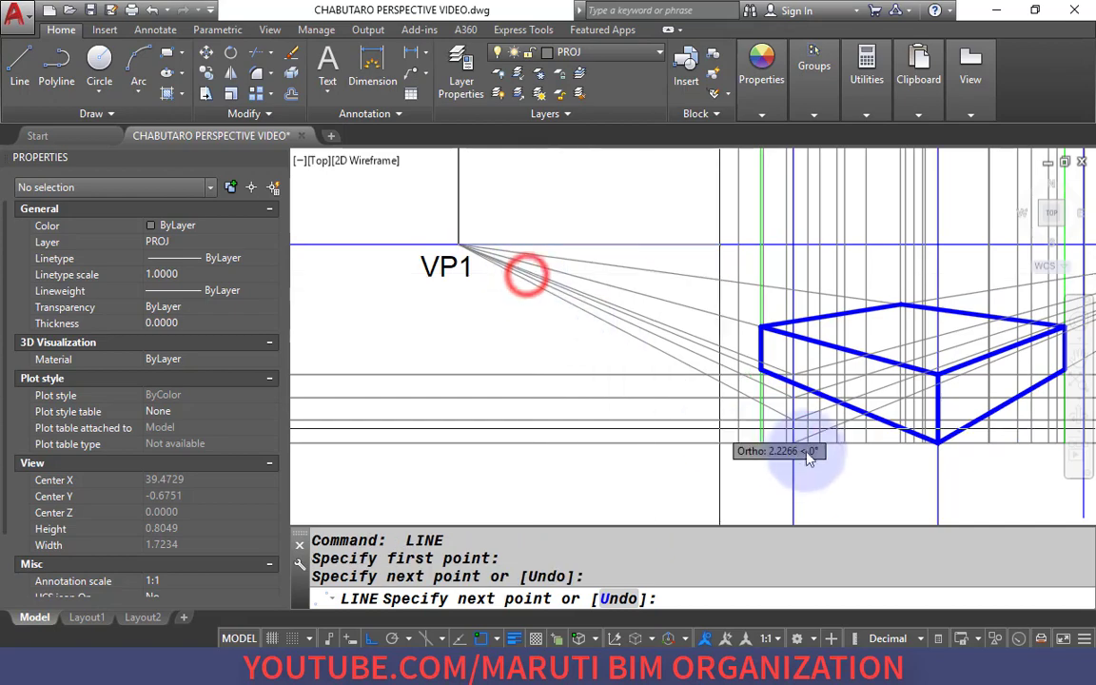
scroll(813, 442, up, 3)
scroll(761, 461, up, 2)
key(Return)
Change the three vertical projection lines from the left steps' inner-side plan corners to cyan.
scroll(579, 365, down, 4)
scroll(656, 390, up, 4)
scroll(666, 343, down, 8)
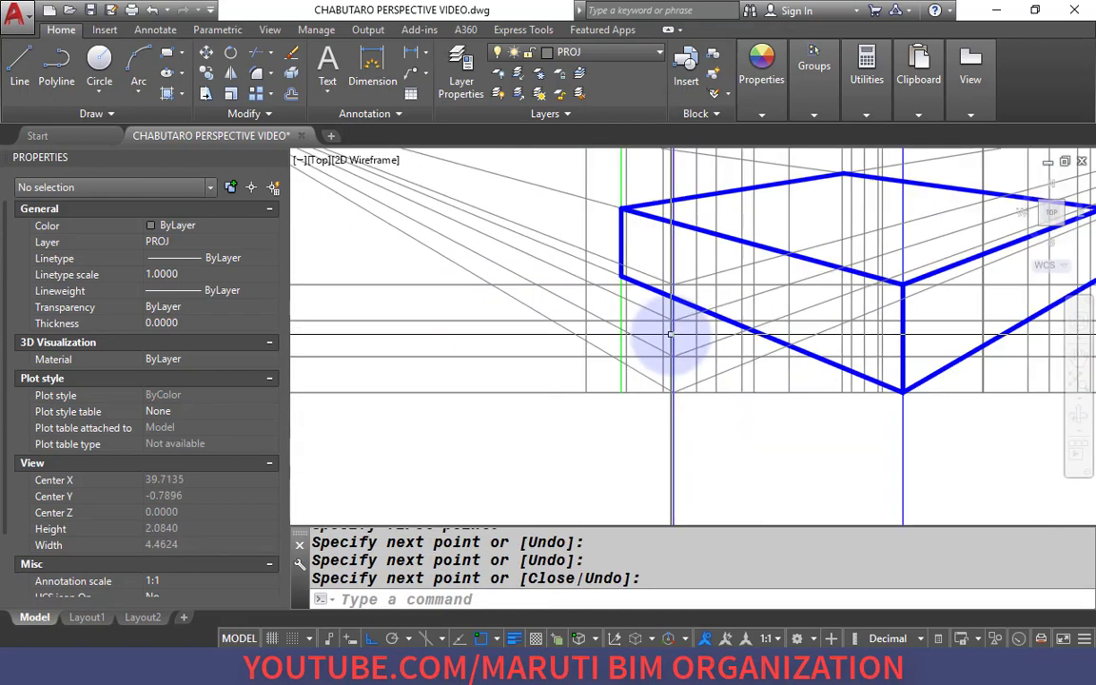
scroll(707, 207, up, 2)
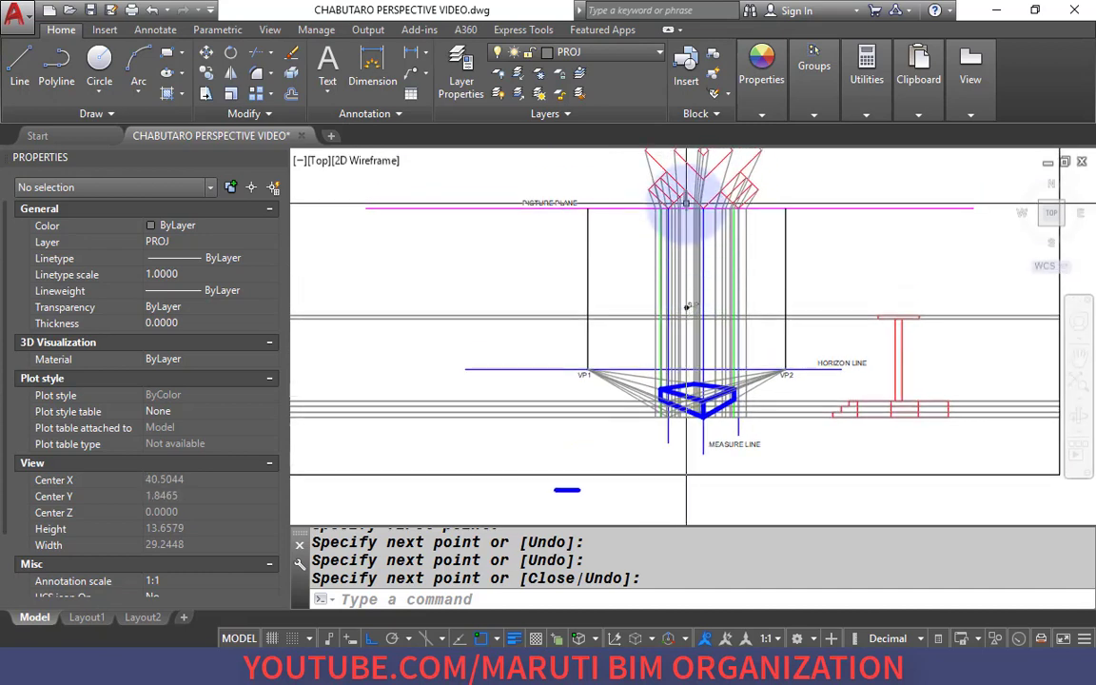
scroll(689, 306, up, 5)
scroll(657, 381, down, 5)
scroll(628, 381, up, 3)
scroll(582, 267, up, 6)
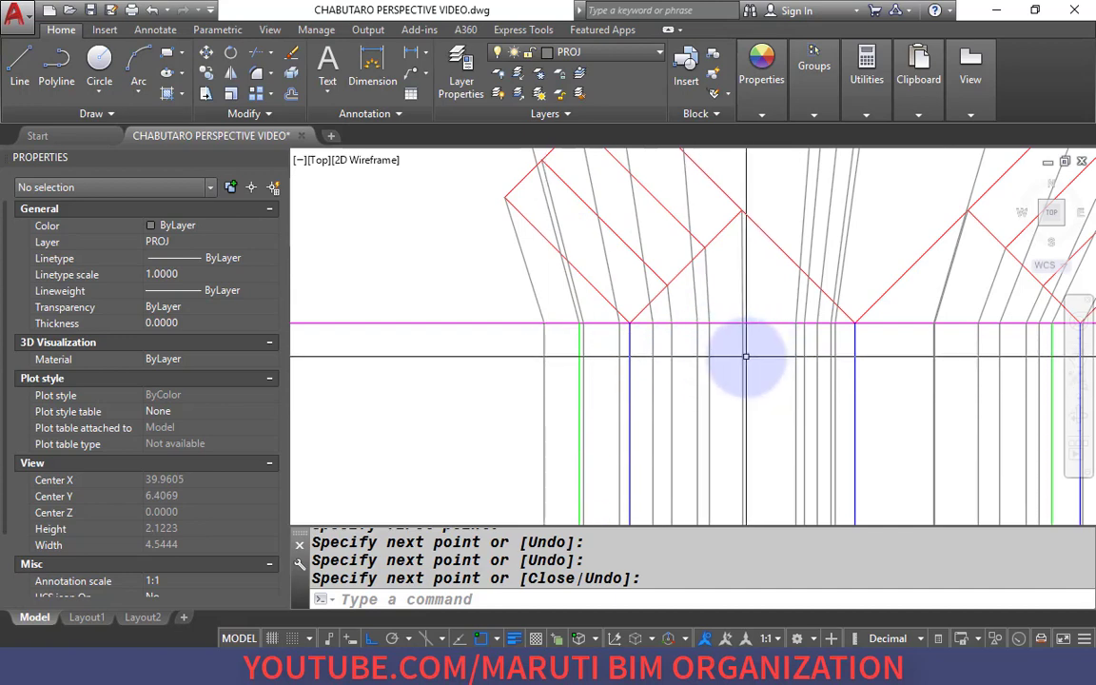
key(Escape)
click(744, 356)
click(709, 351)
click(672, 359)
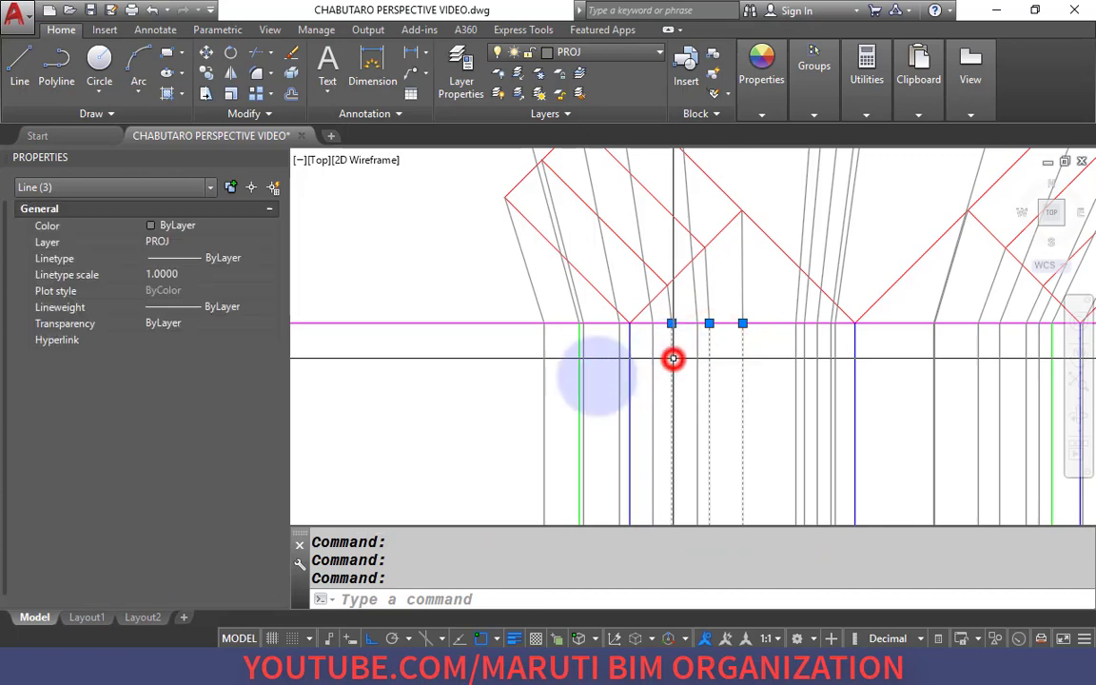
click(181, 227)
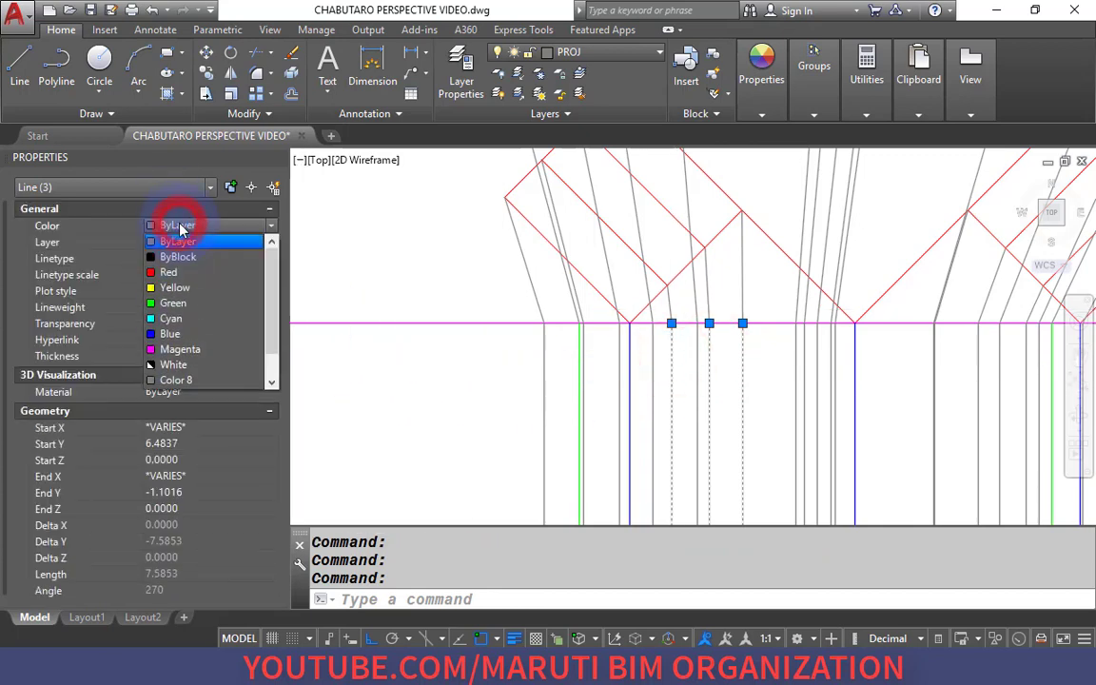
click(195, 319)
key(Escape)
key(Escape)
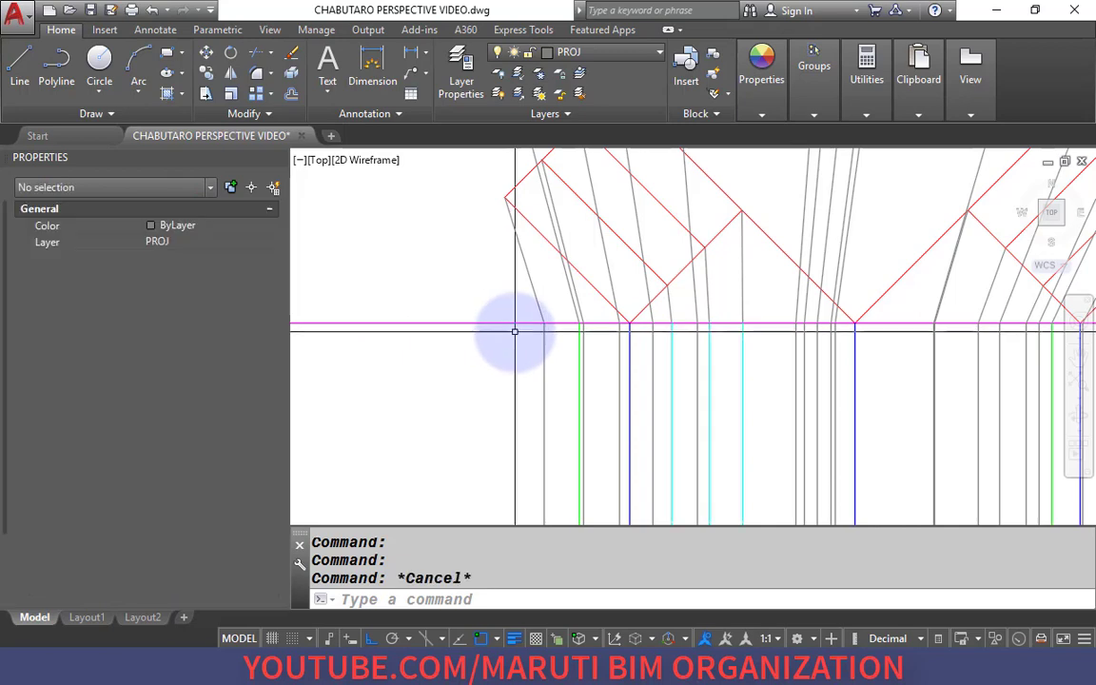
Match the properties of the green vertical projection lines below the picture plane to the outermost gray projection line.
text(MA)
key(Return)
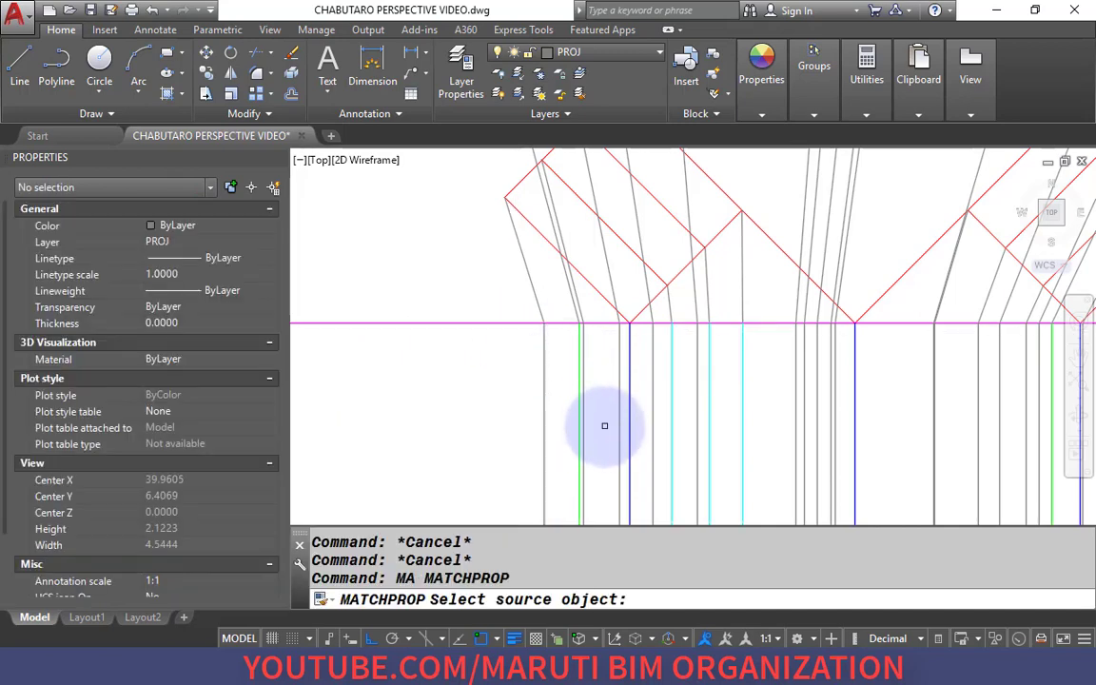
click(545, 389)
click(604, 395)
click(565, 399)
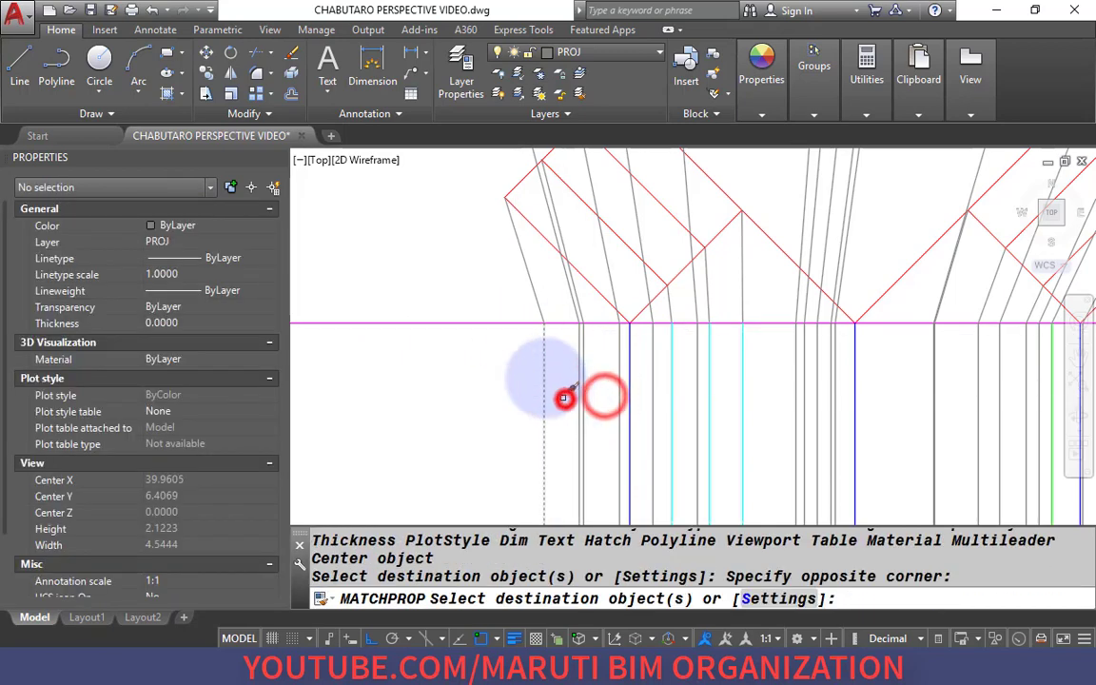
scroll(523, 343, down, 1)
scroll(869, 385, up, 1)
click(856, 377)
click(817, 384)
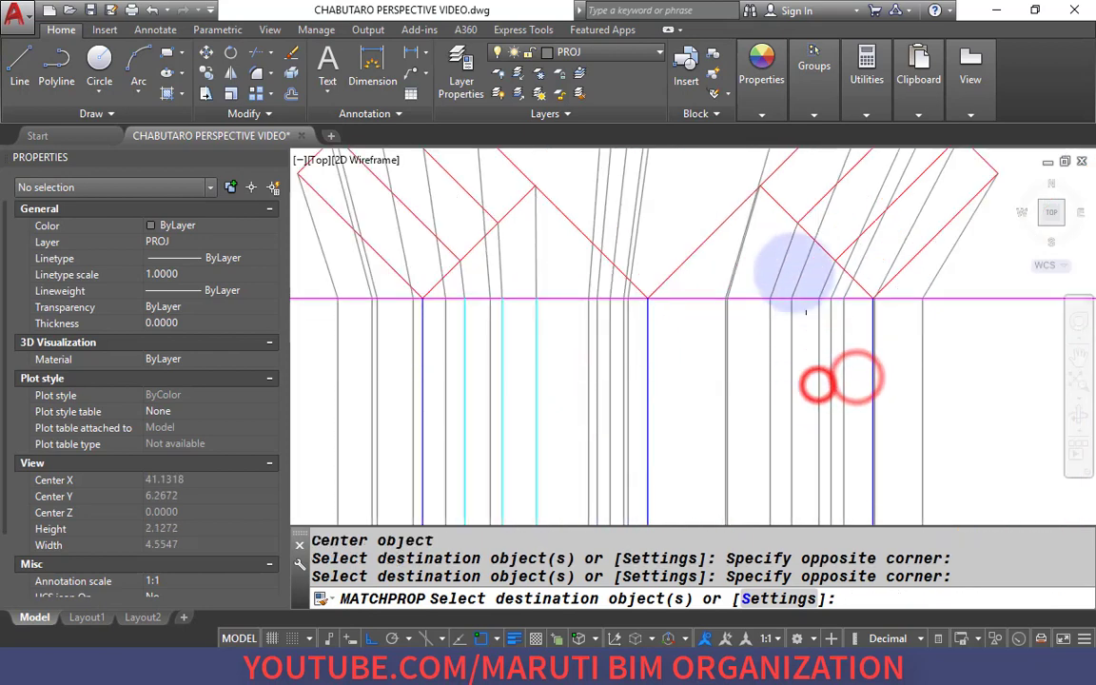
key(Return)
Draw the stair profile's base from the foot of the left blue measuring line to the farthest cyan projector, and its vertical edge up to the top height line.
scroll(787, 260, down, 3)
scroll(743, 449, up, 1)
middle_drag(744, 449, 687, 219)
scroll(638, 450, up, 3)
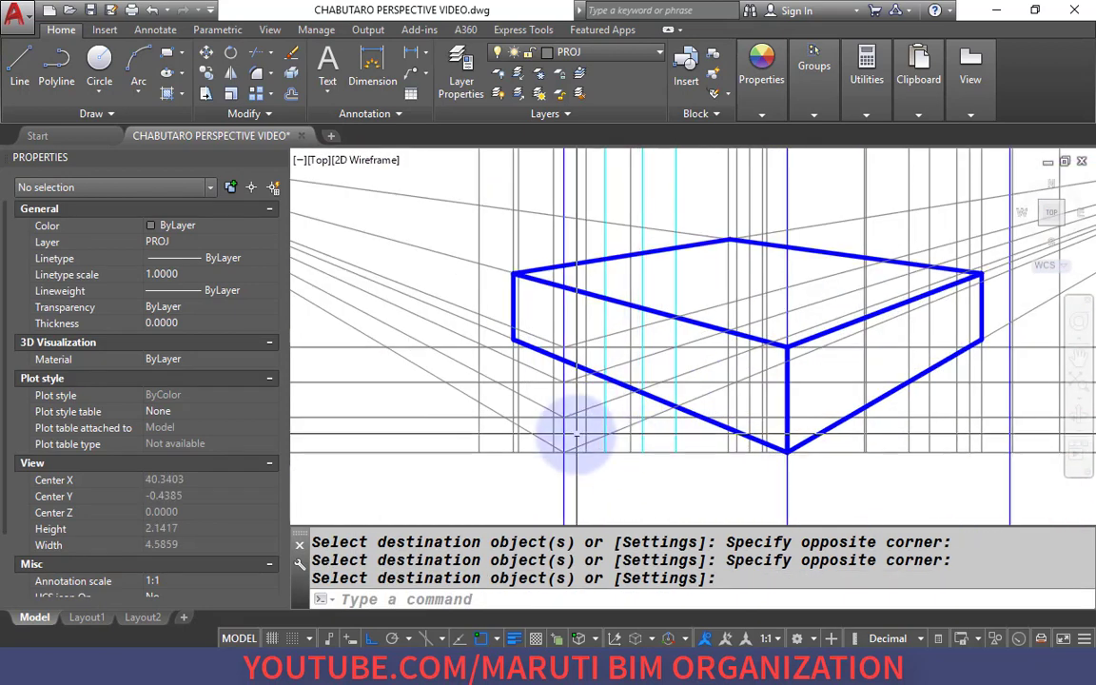
text(l)
key(Return)
click(555, 464)
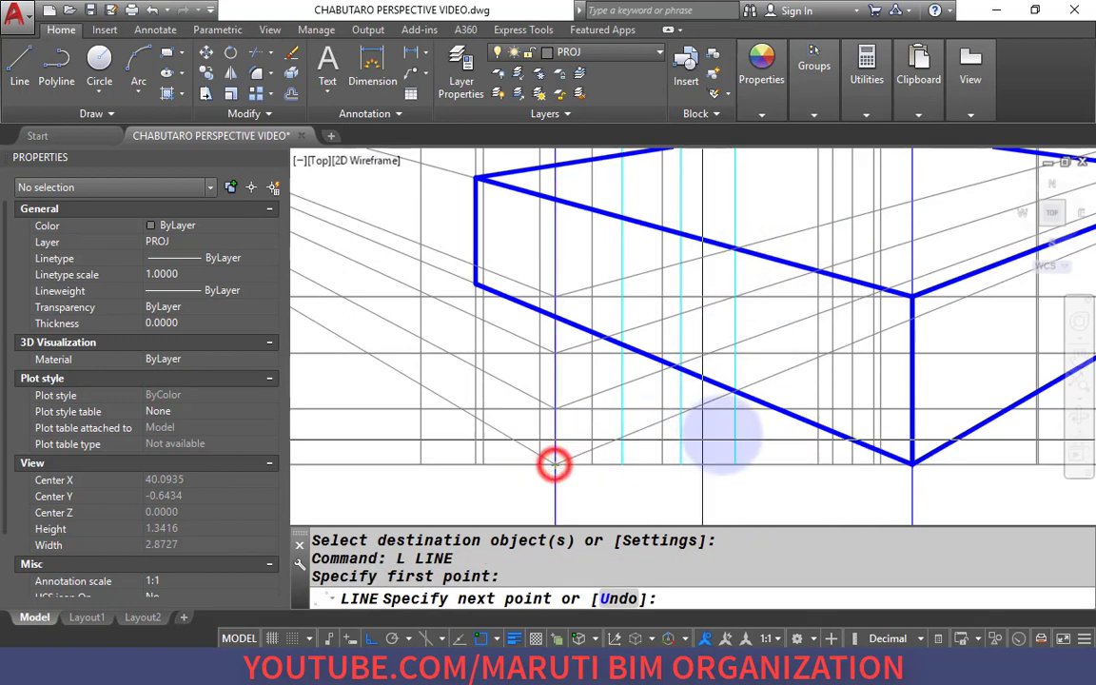
click(733, 392)
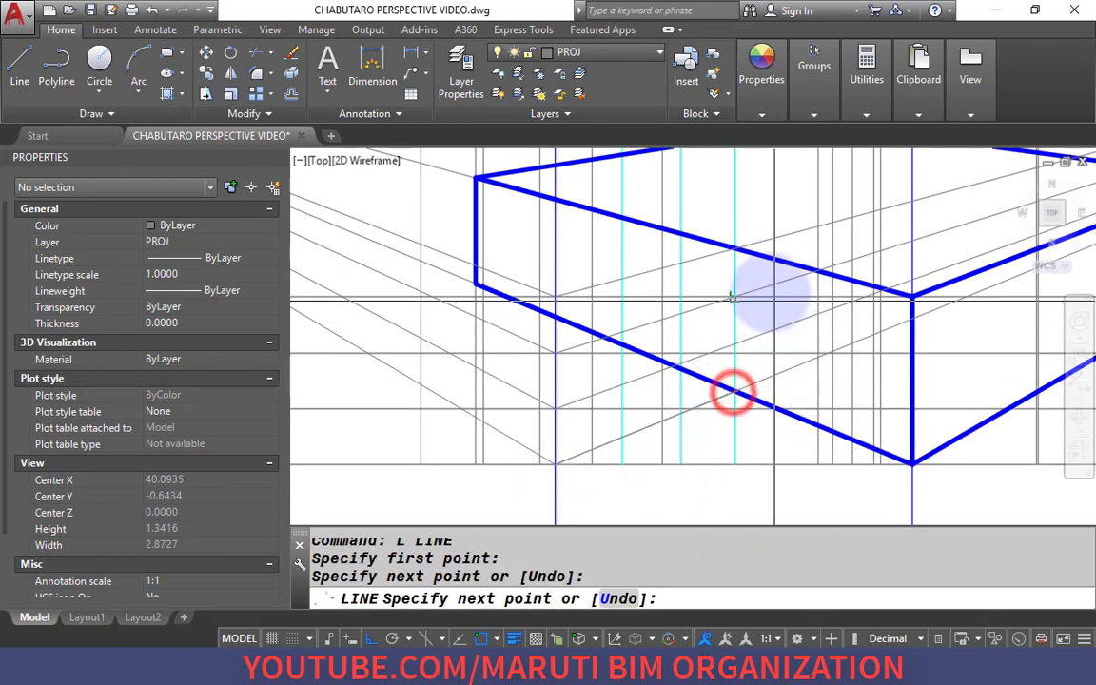
click(733, 247)
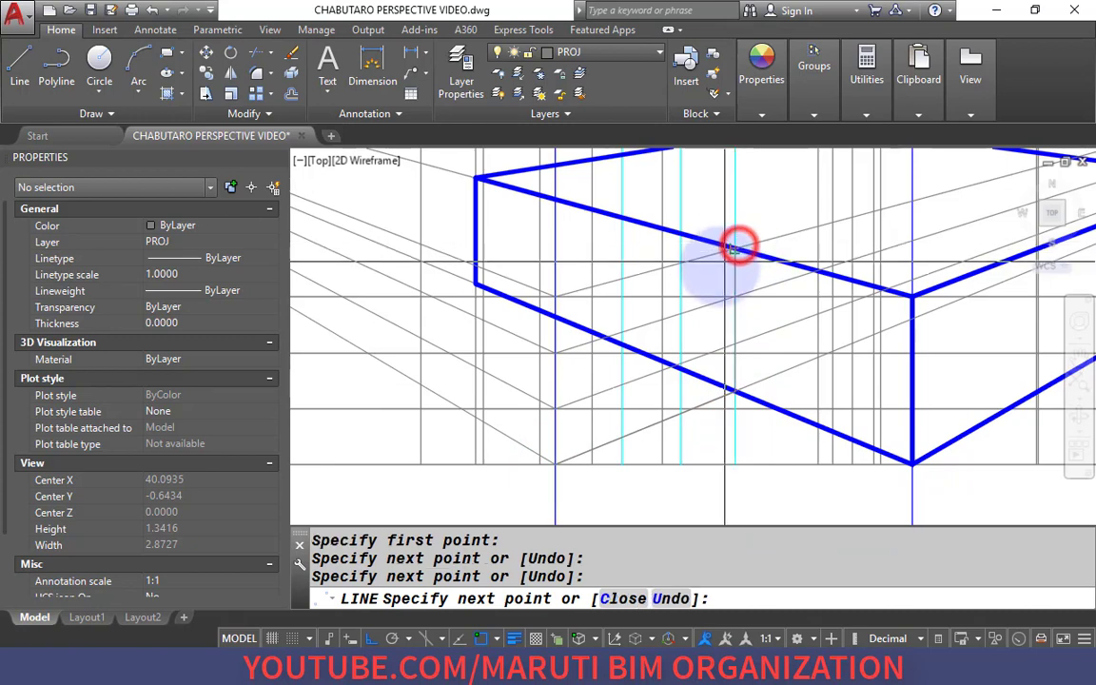
Continue the stair profile with steps descending at the other two cyan projectors and end it at the measuring line's foot.
click(681, 263)
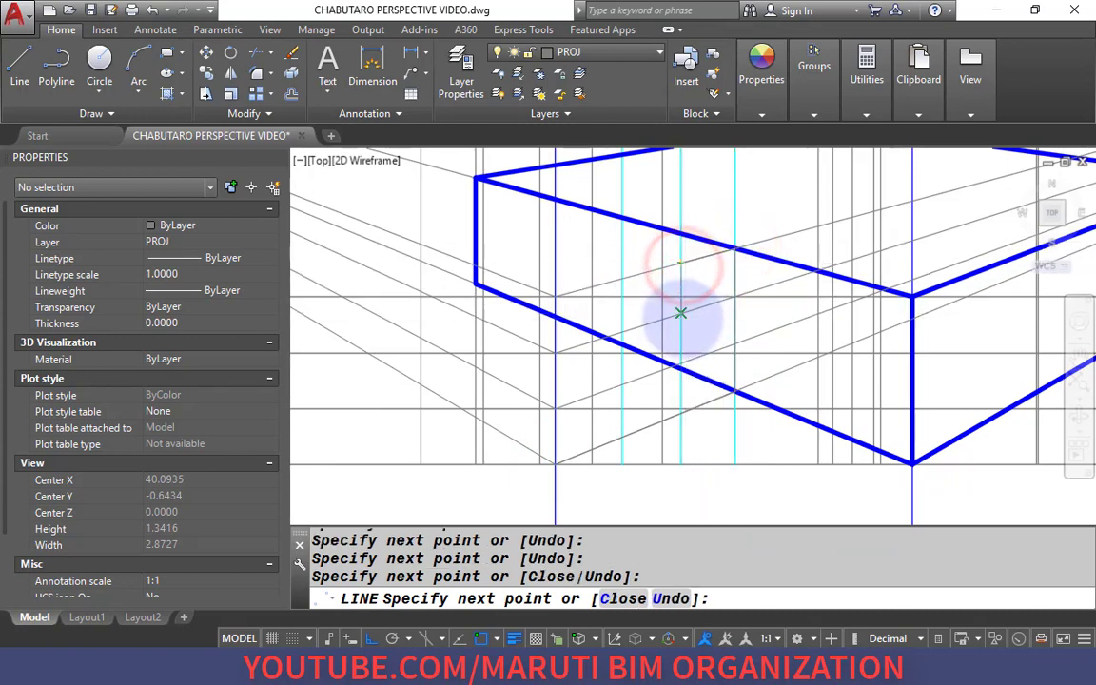
click(682, 314)
click(622, 331)
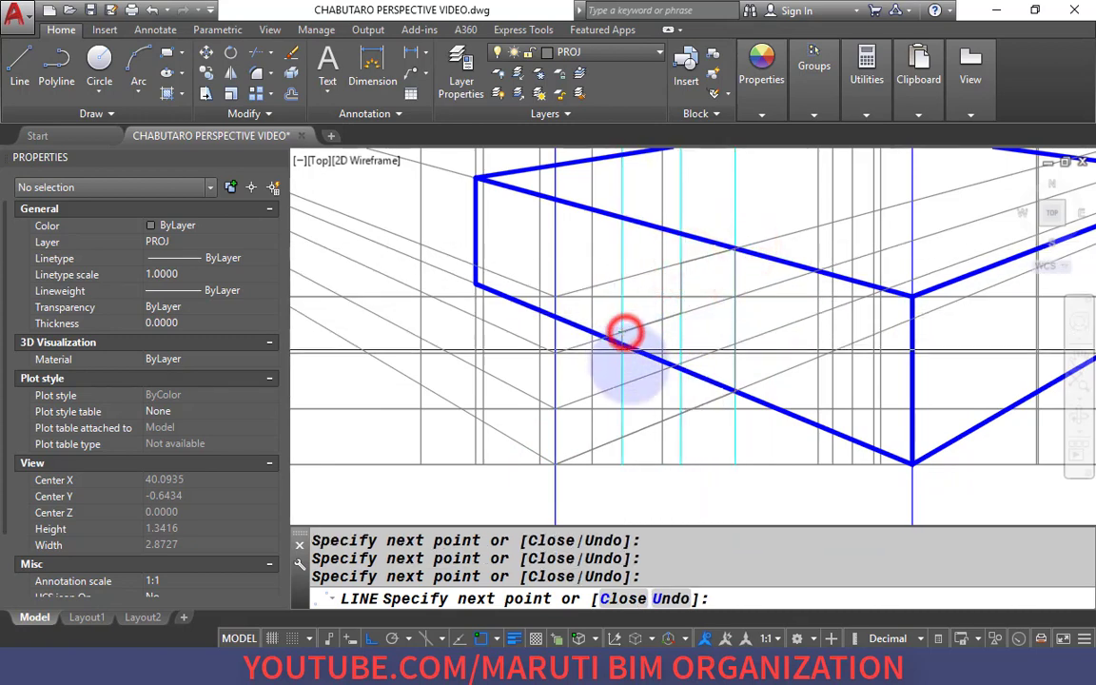
click(557, 407)
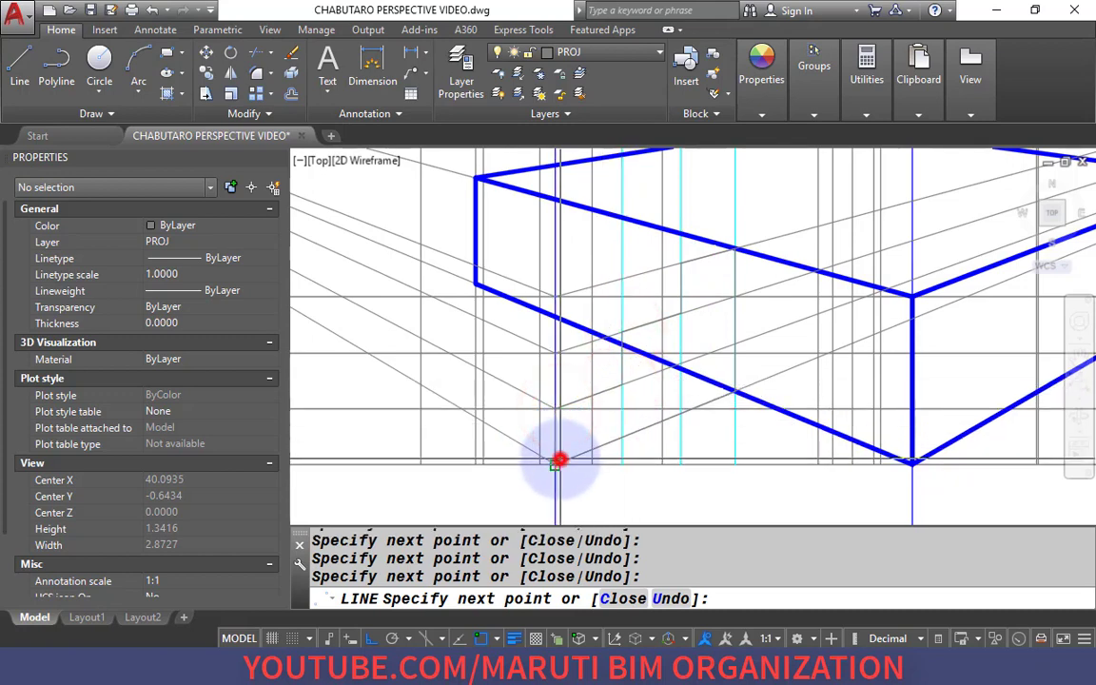
click(557, 464)
key(Return)
Draw two lines to VP1 from the upper and lower step corners on the middle cyan projector.
key(Return)
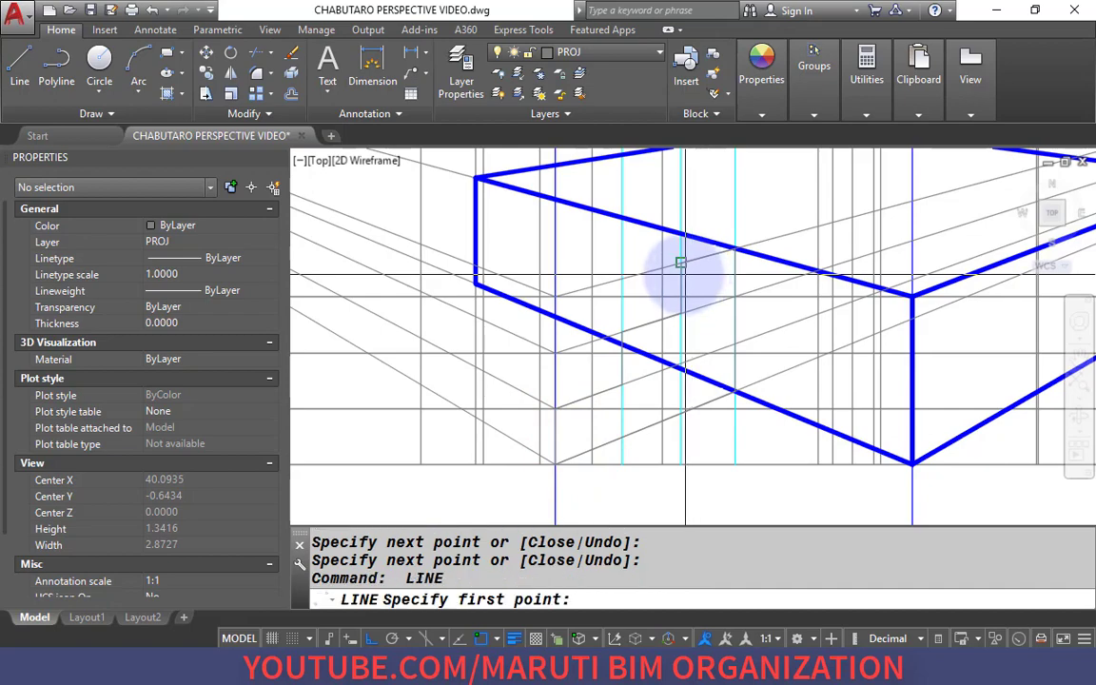
click(681, 270)
scroll(681, 270, down, 3)
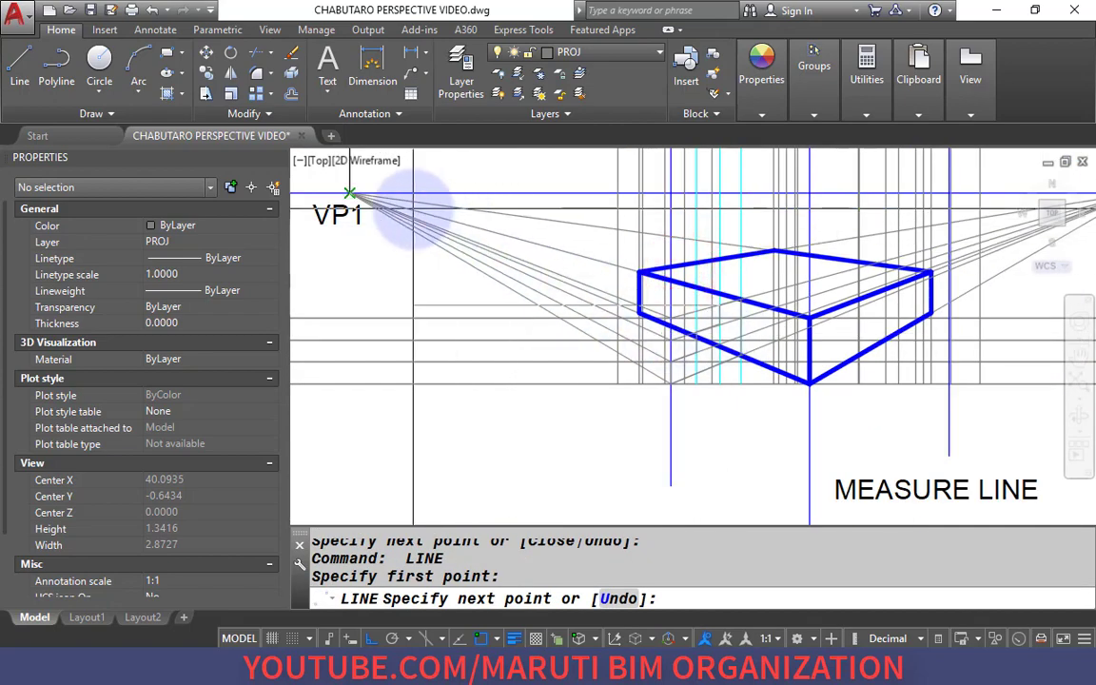
scroll(685, 319, up, 3)
key(Return)
key(Return)
click(702, 320)
scroll(704, 323, down, 3)
click(443, 231)
scroll(809, 409, up, 4)
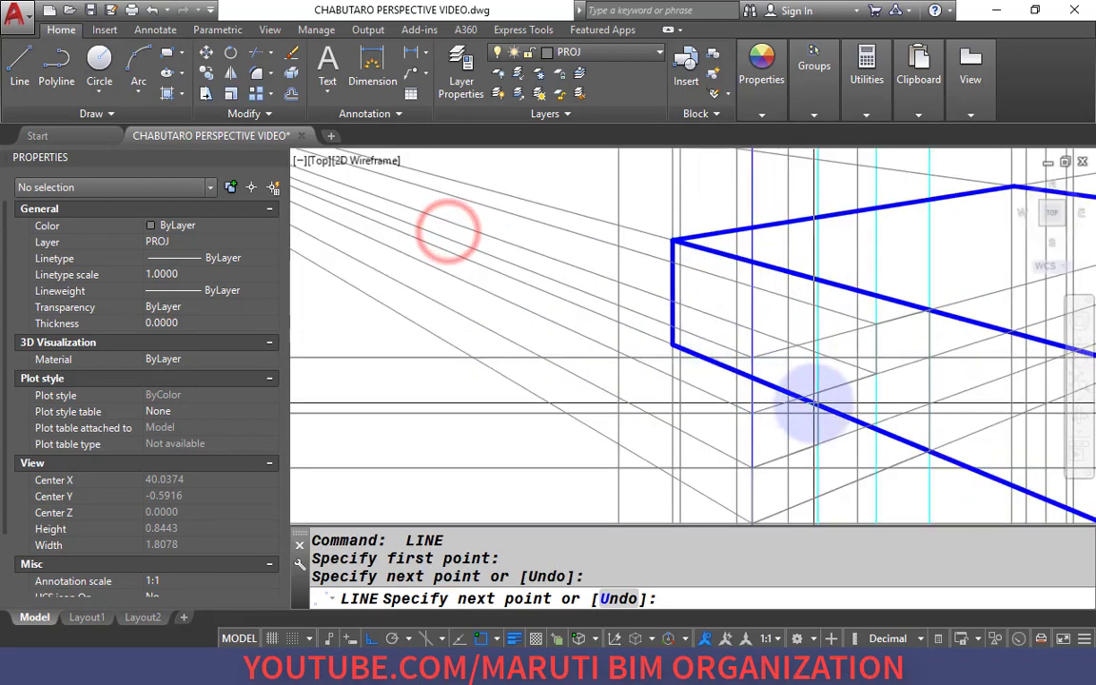
key(Return)
Draw two lines to VP1 from the upper and lower step corners on the cyan projector nearest the left measuring line.
key(Return)
click(823, 390)
scroll(822, 390, down, 3)
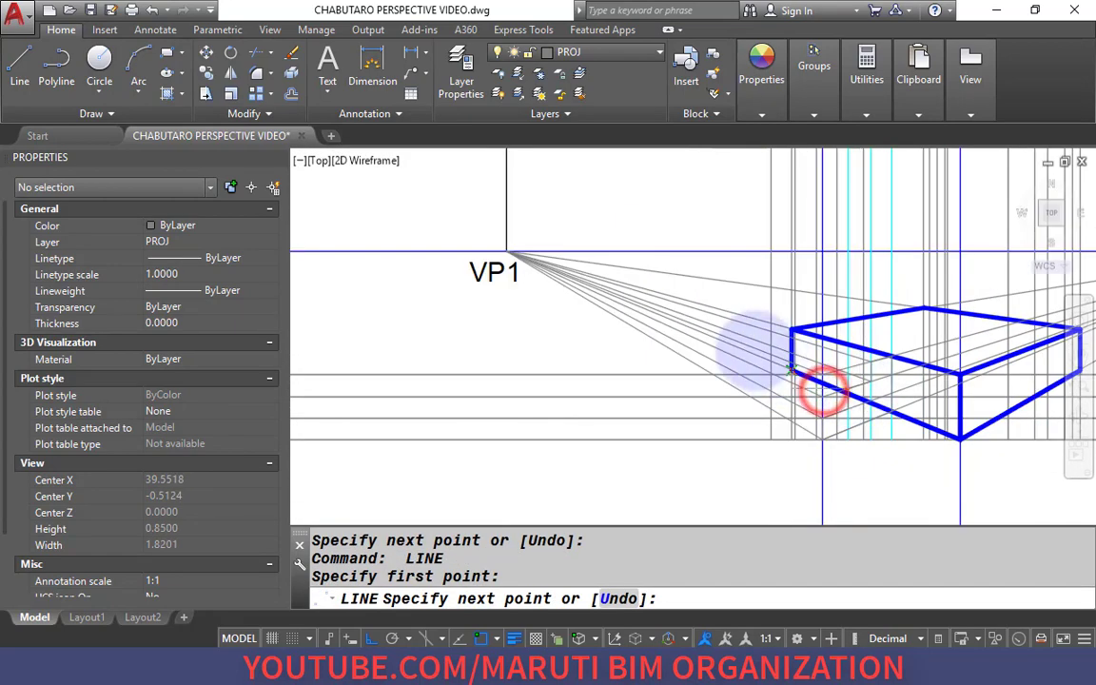
click(574, 262)
scroll(856, 410, up, 3)
scroll(831, 420, up, 2)
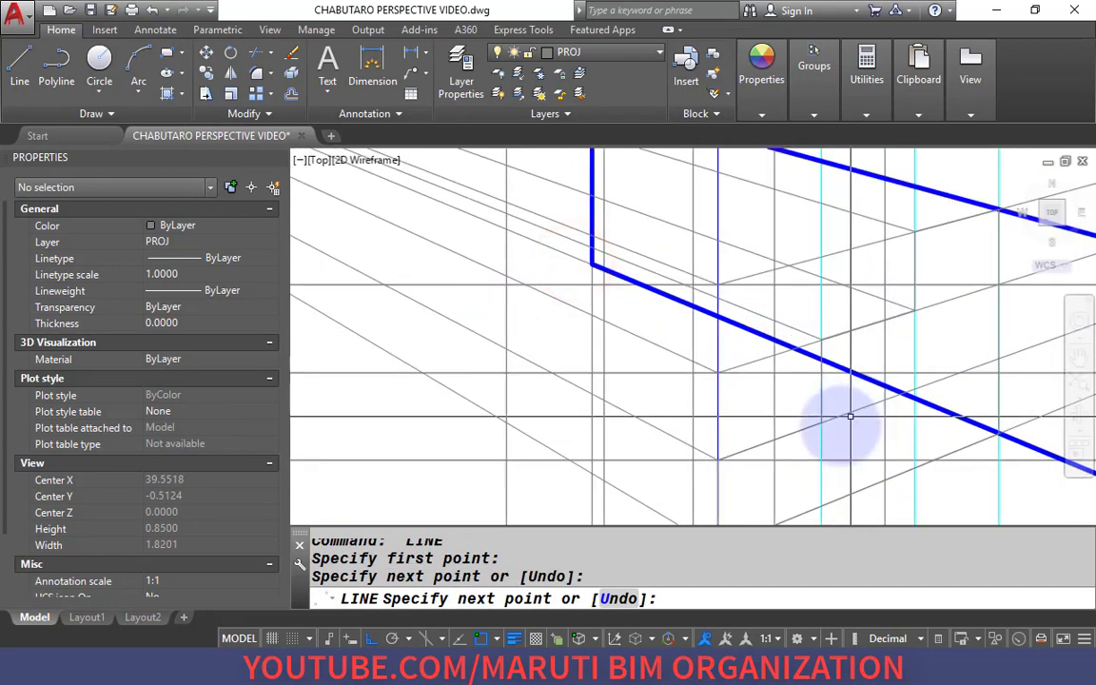
key(Return)
key(Return)
click(822, 423)
scroll(821, 423, down, 2)
scroll(506, 259, down, 2)
scroll(506, 259, down, 2)
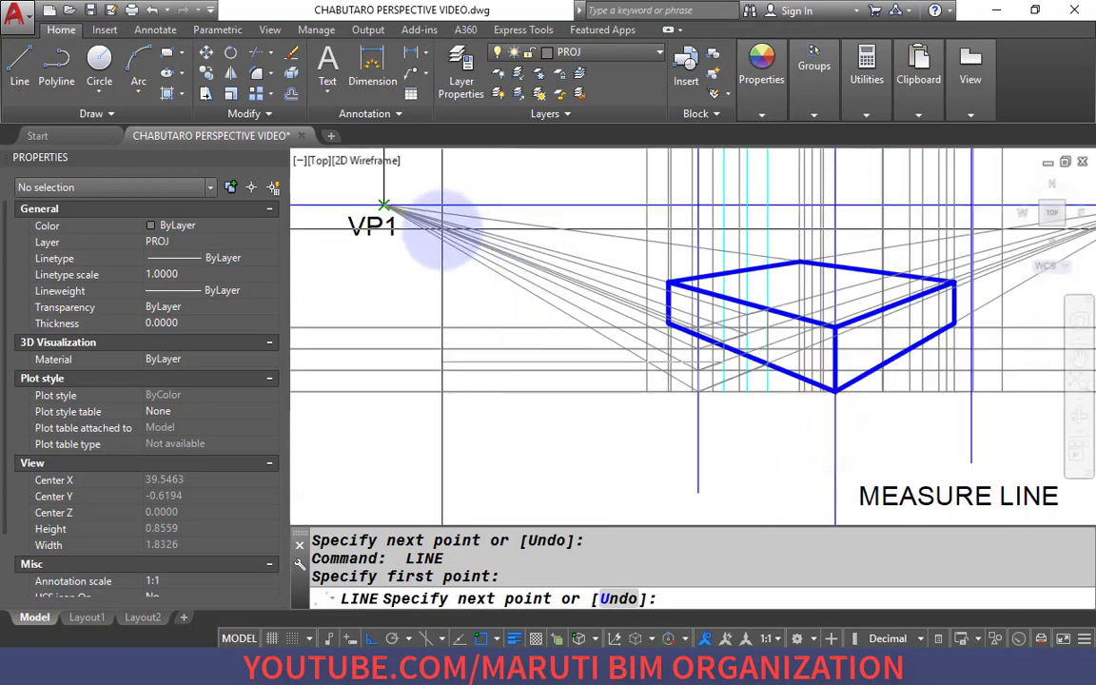
click(440, 229)
key(Return)
scroll(666, 388, up, 3)
key(Return)
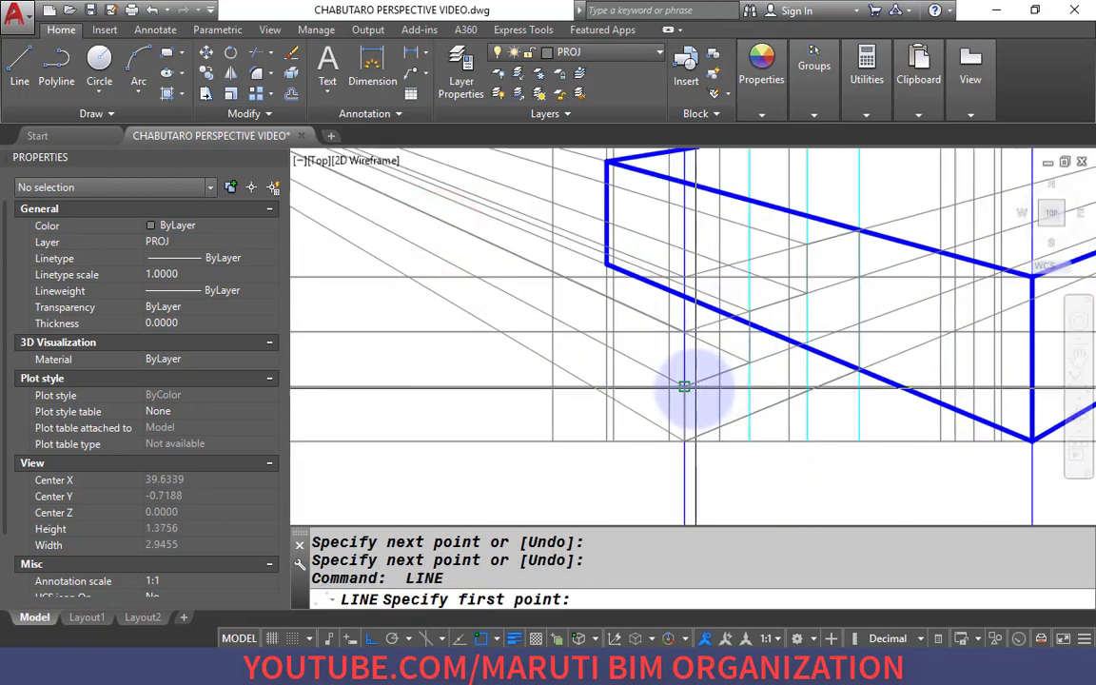
key(Escape)
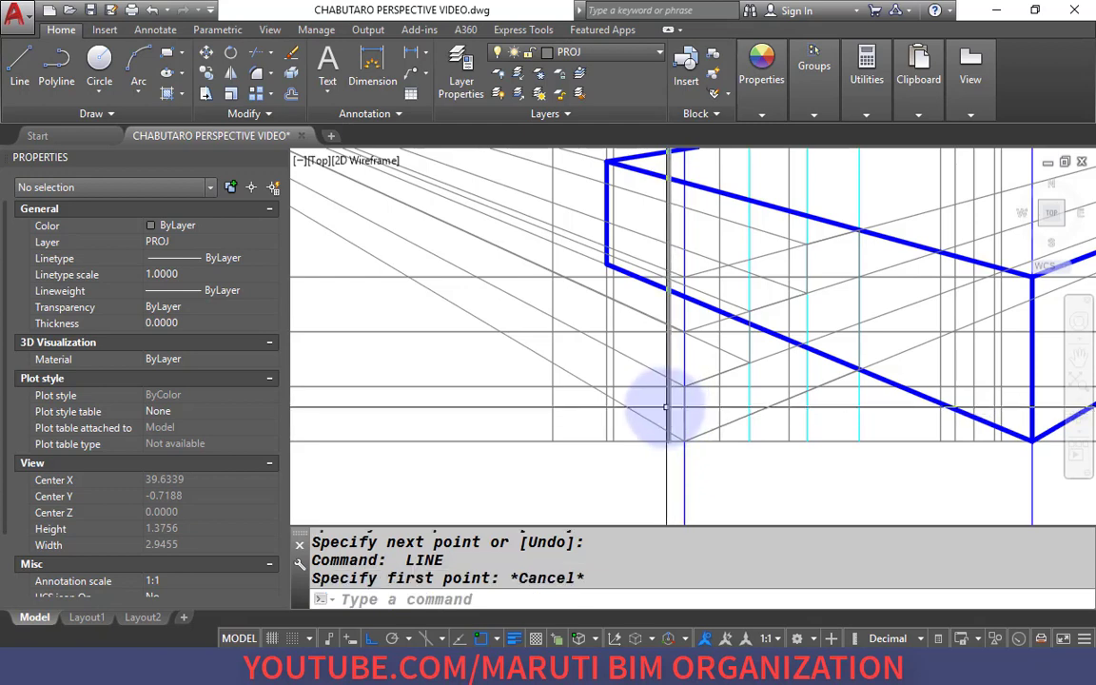
Match the properties of the three cyan projection lines below the picture plane to a neighboring gray projection line.
scroll(665, 403, down, 5)
scroll(651, 265, up, 5)
scroll(653, 266, up, 1)
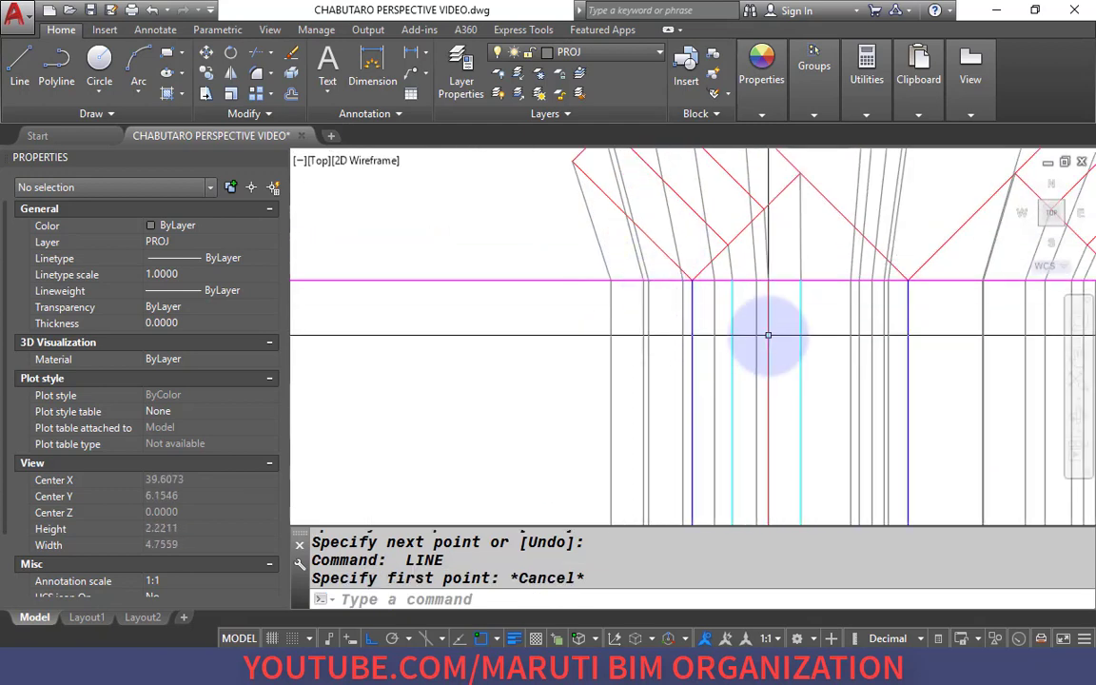
key(Return)
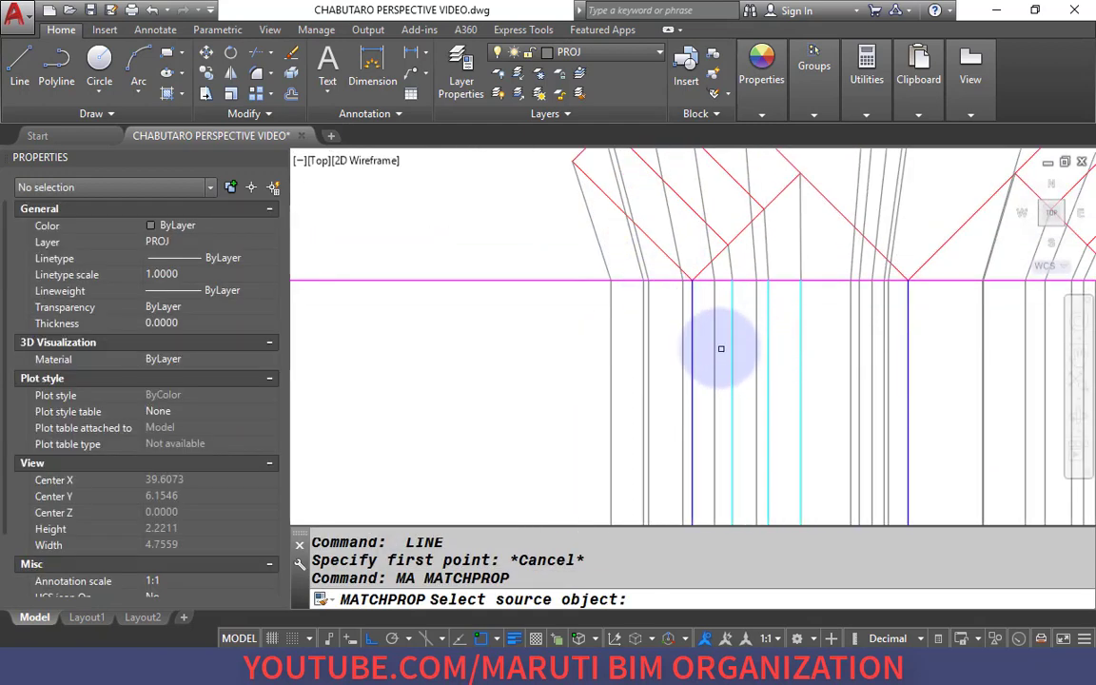
click(714, 345)
click(820, 340)
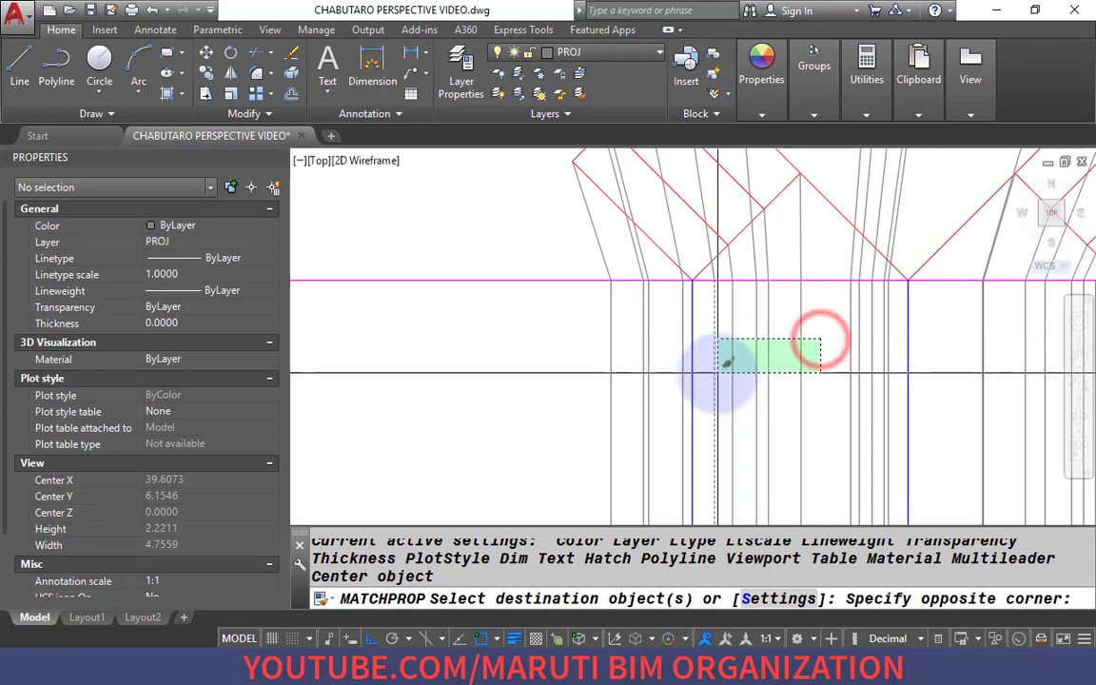
click(724, 374)
key(Return)
Set the color to Green for the four vertical projection lines belonging to the far end of the left stair block.
middle_drag(668, 311, 673, 395)
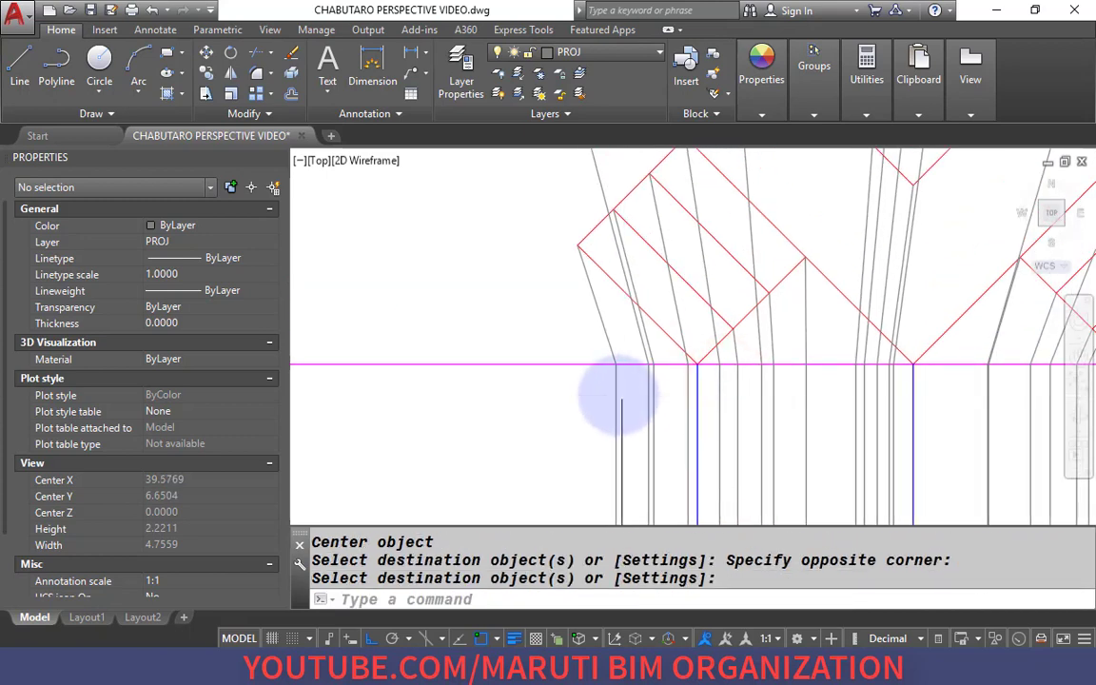
click(616, 395)
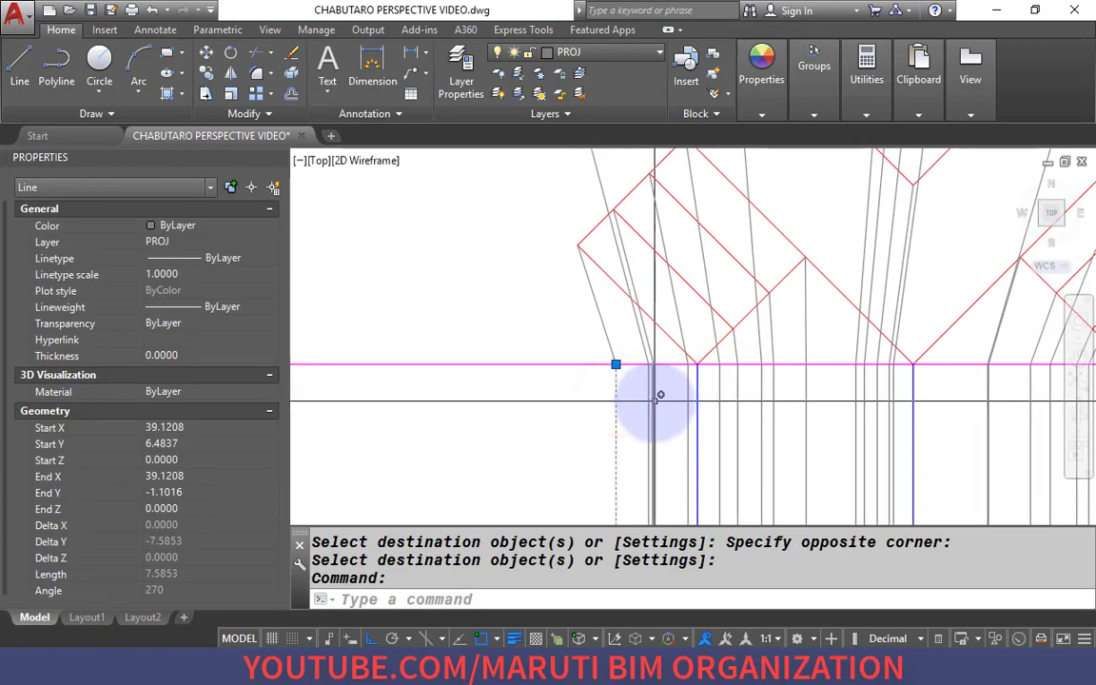
click(654, 400)
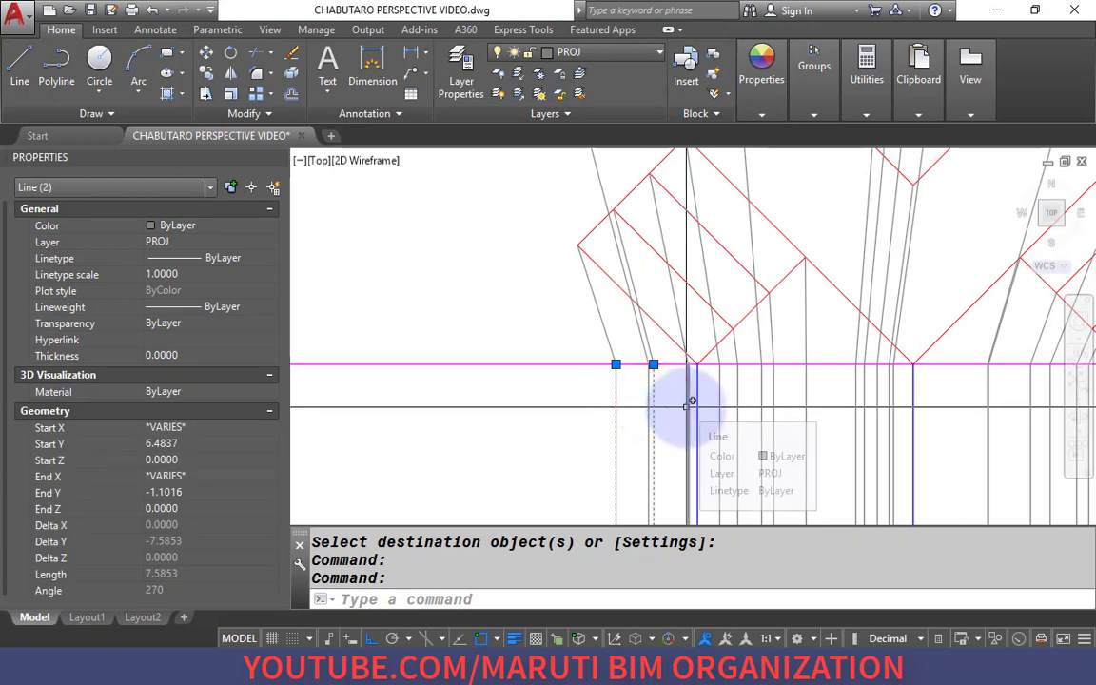
click(685, 407)
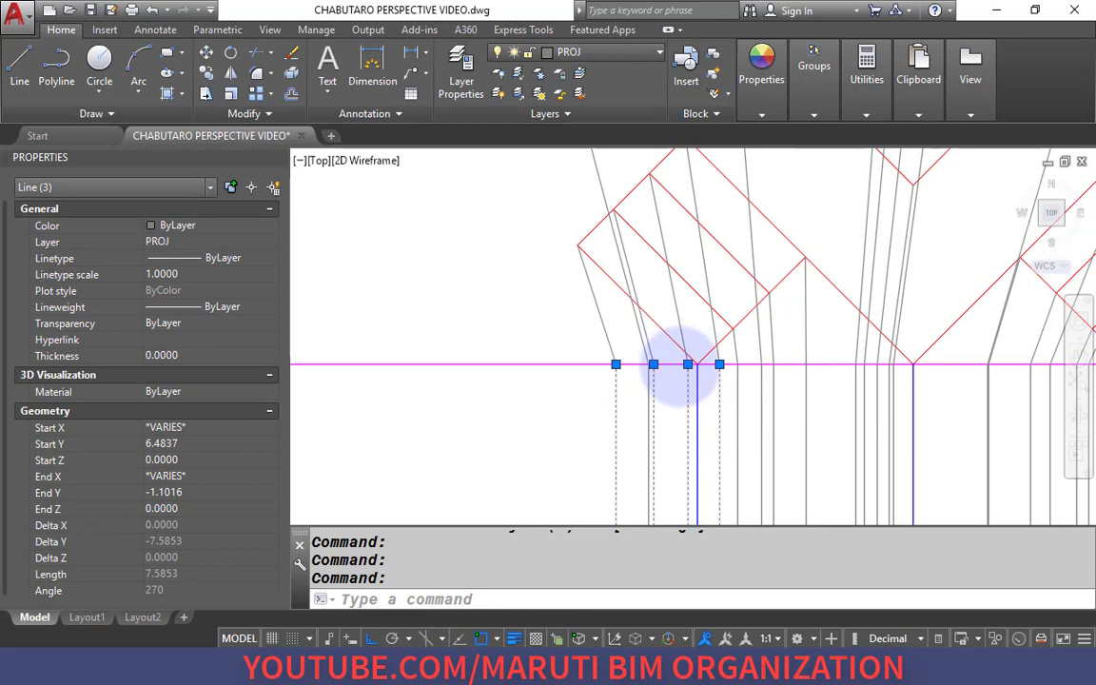
scroll(685, 369, down, 2)
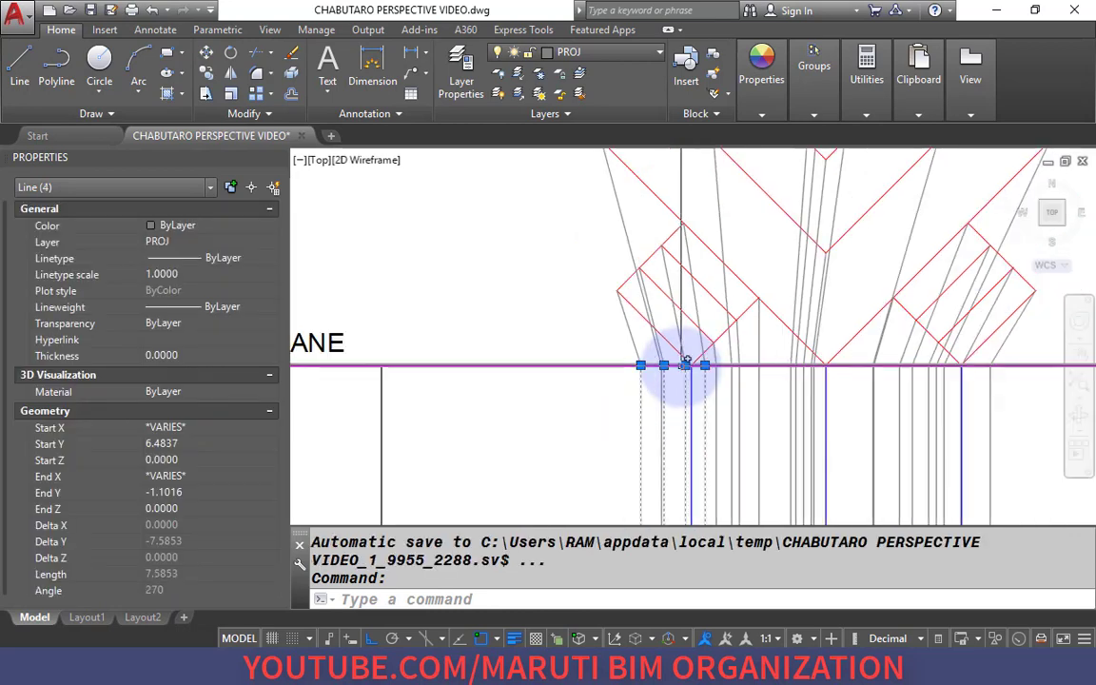
click(204, 225)
click(217, 304)
scroll(586, 245, down, 6)
scroll(599, 403, up, 8)
scroll(648, 395, up, 1)
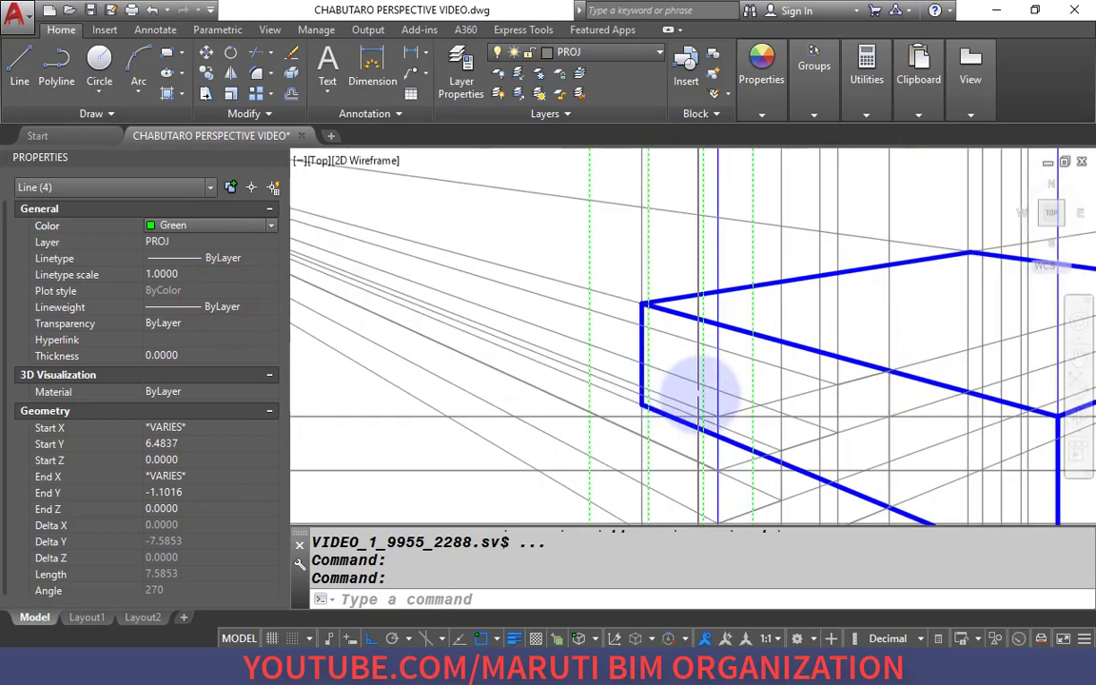
key(Escape)
middle_drag(702, 395, 691, 286)
key(Escape)
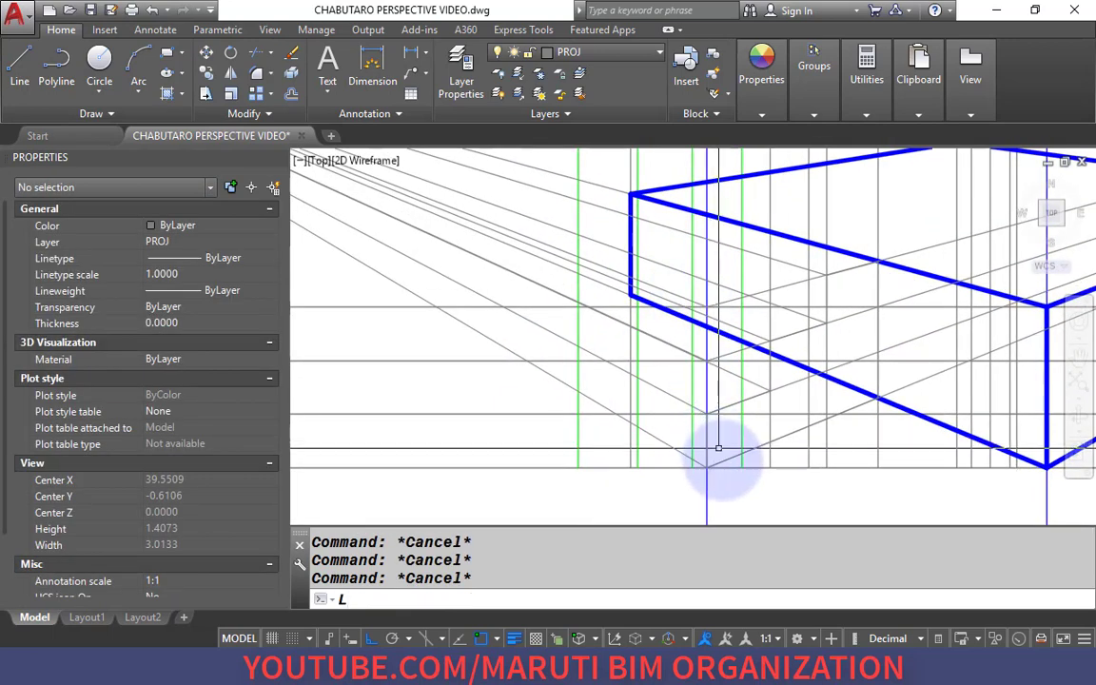
Draw the lowest riser's face from the left measuring line's foot to the outermost green projector, up, and back to the measuring line along the VP1 guides.
text(L)
key(Return)
click(708, 473)
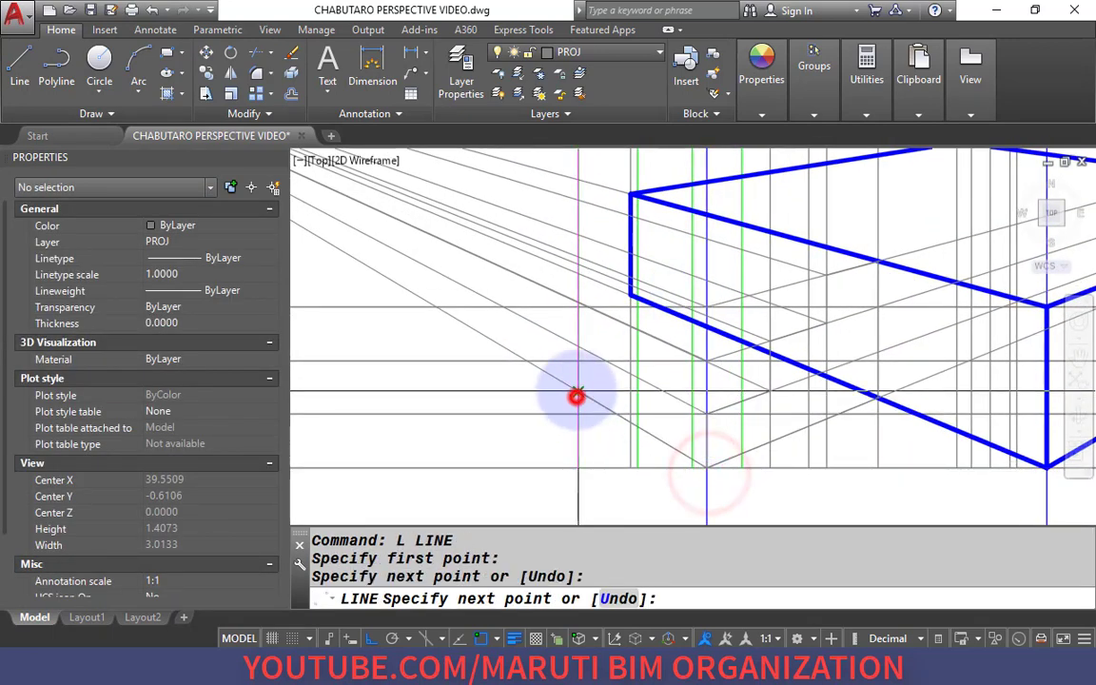
click(575, 348)
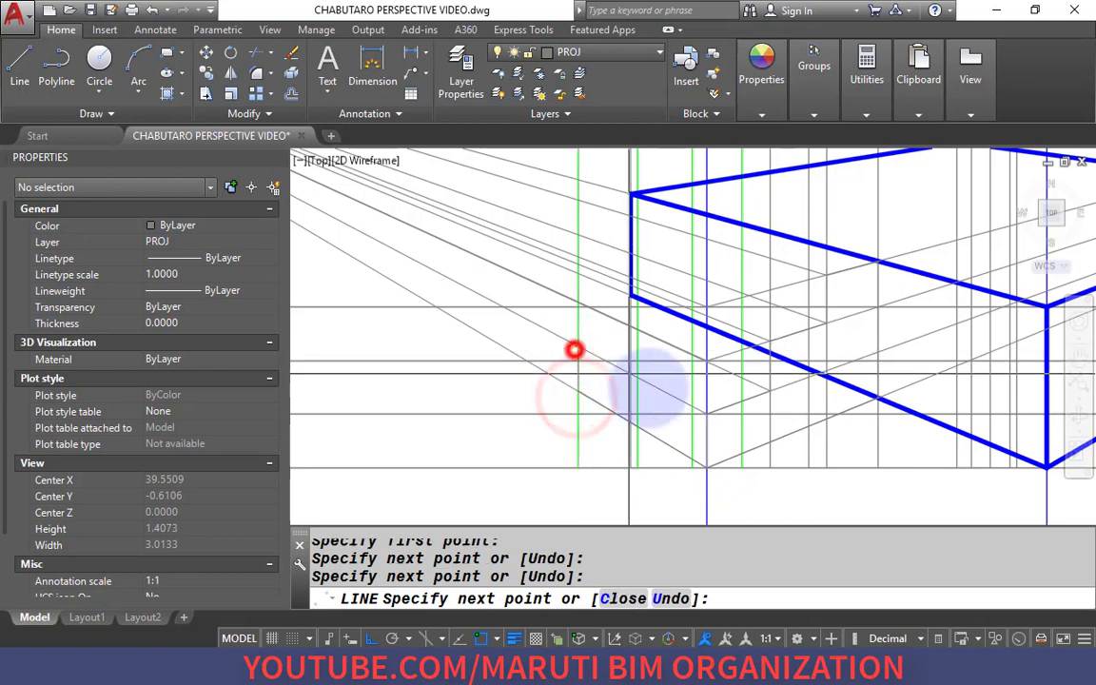
right_click(709, 415)
Draw a line to VP2 from the lowest riser's upper corner on the outermost green projector.
key(Return)
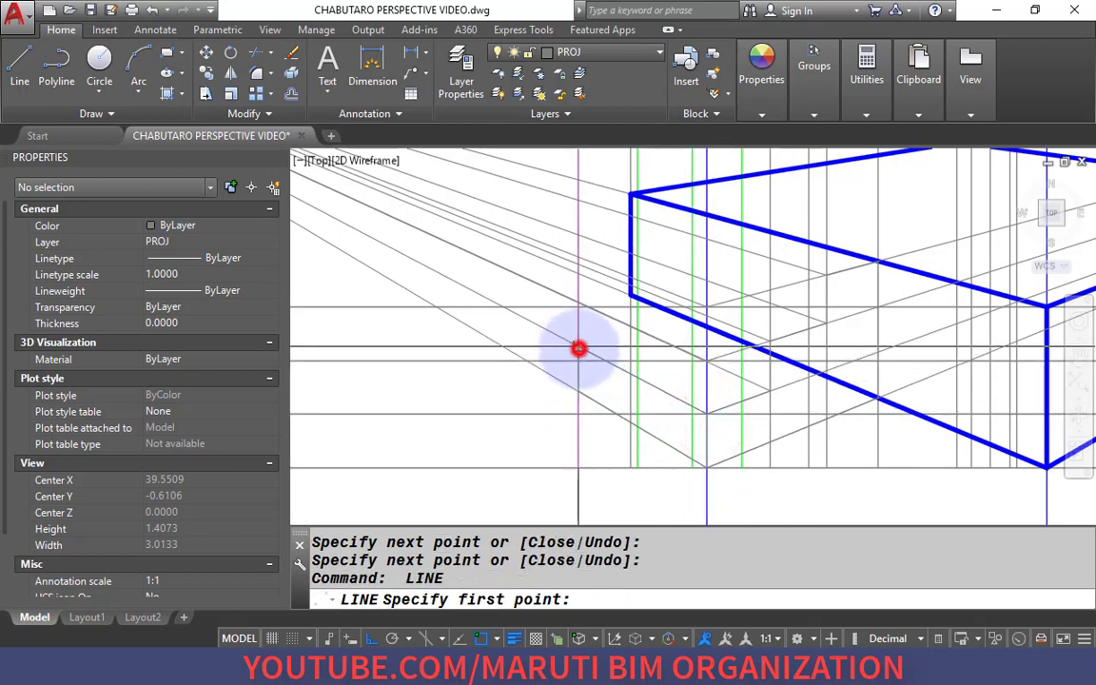
click(578, 349)
scroll(578, 349, down, 5)
click(823, 315)
key(Return)
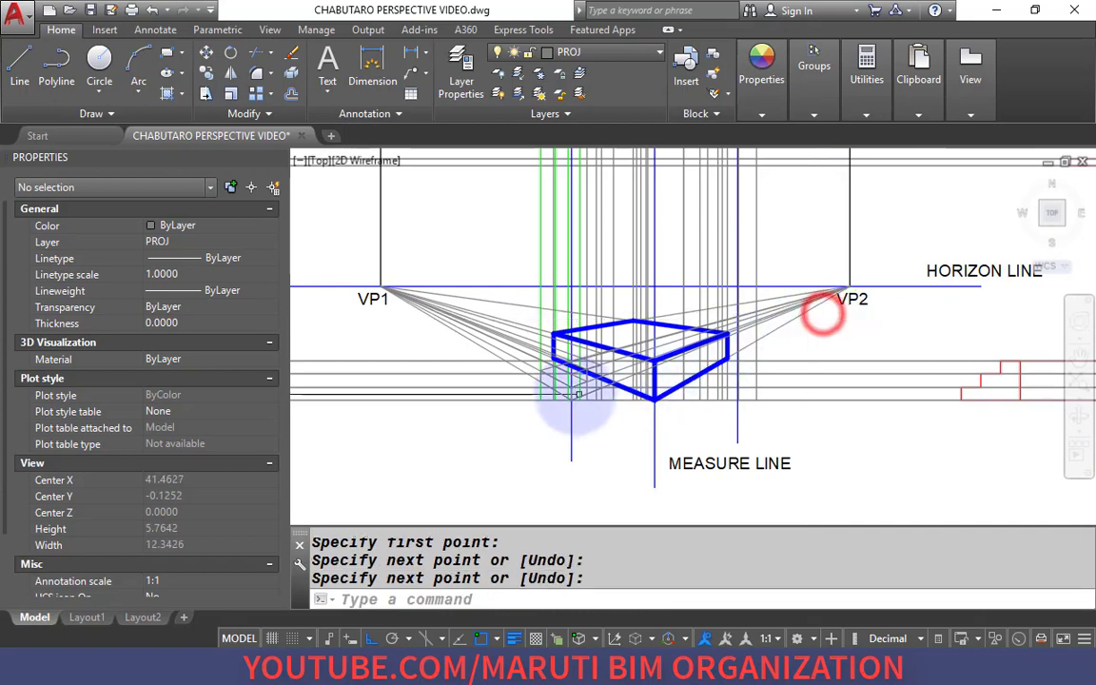
Draw the second riser's vertical up the second green projector from the VP2 guide to its VP1 height guide, and continue it to VP2.
scroll(573, 404, up, 15)
scroll(562, 352, up, 7)
scroll(601, 344, down, 17)
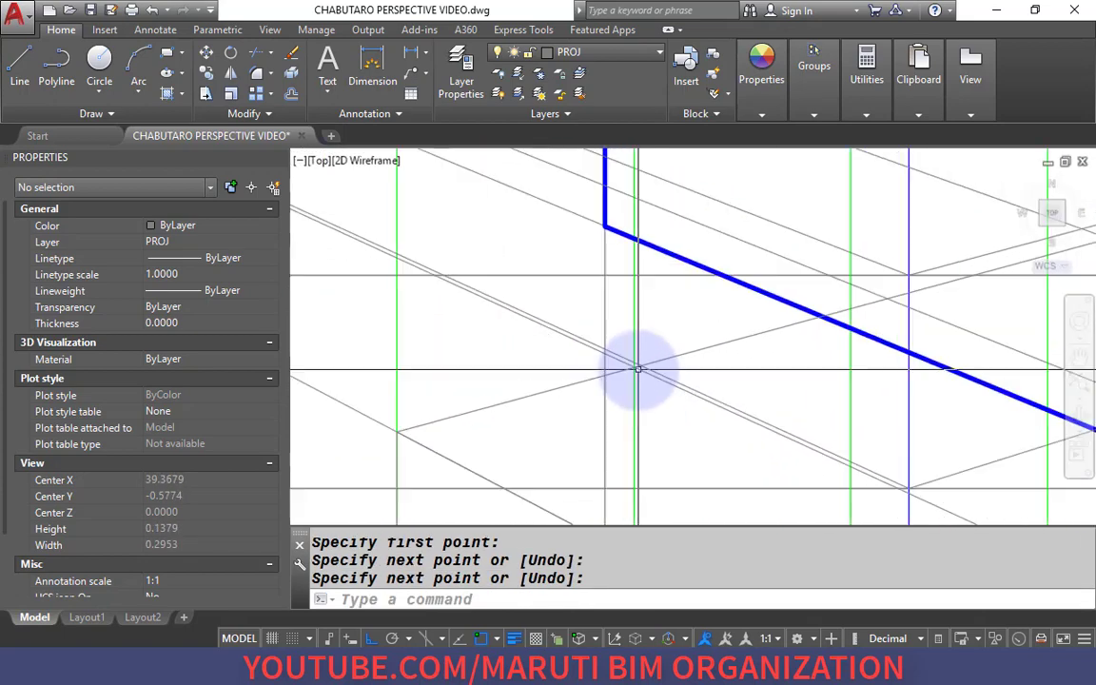
scroll(781, 420, up, 3)
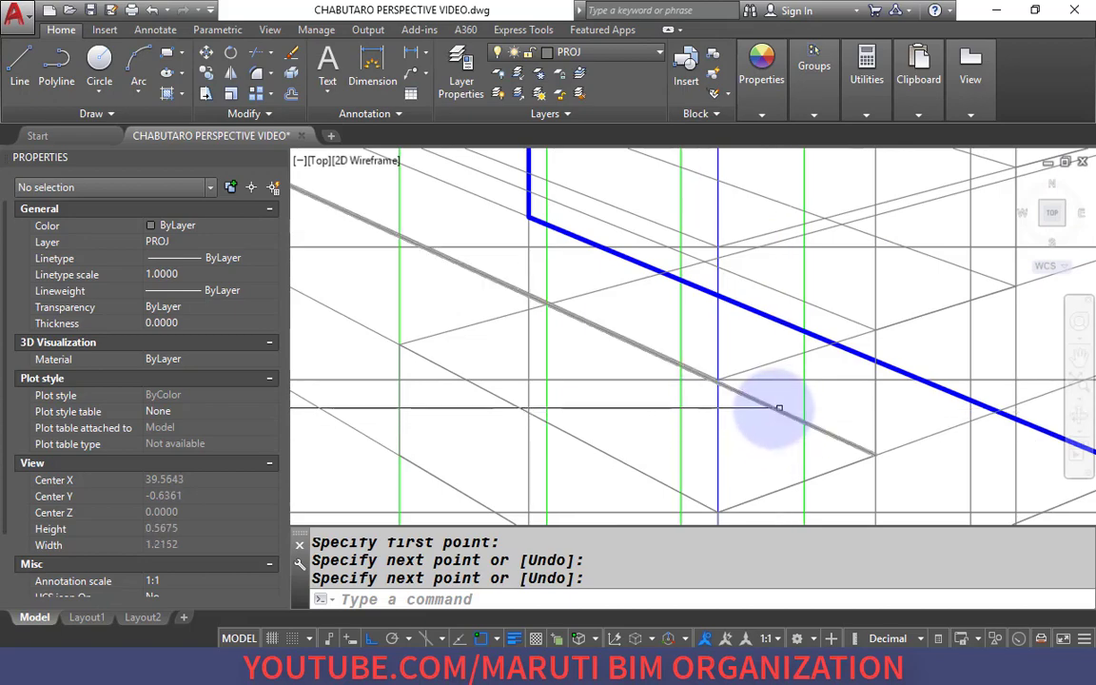
scroll(539, 311, up, 10)
key(Return)
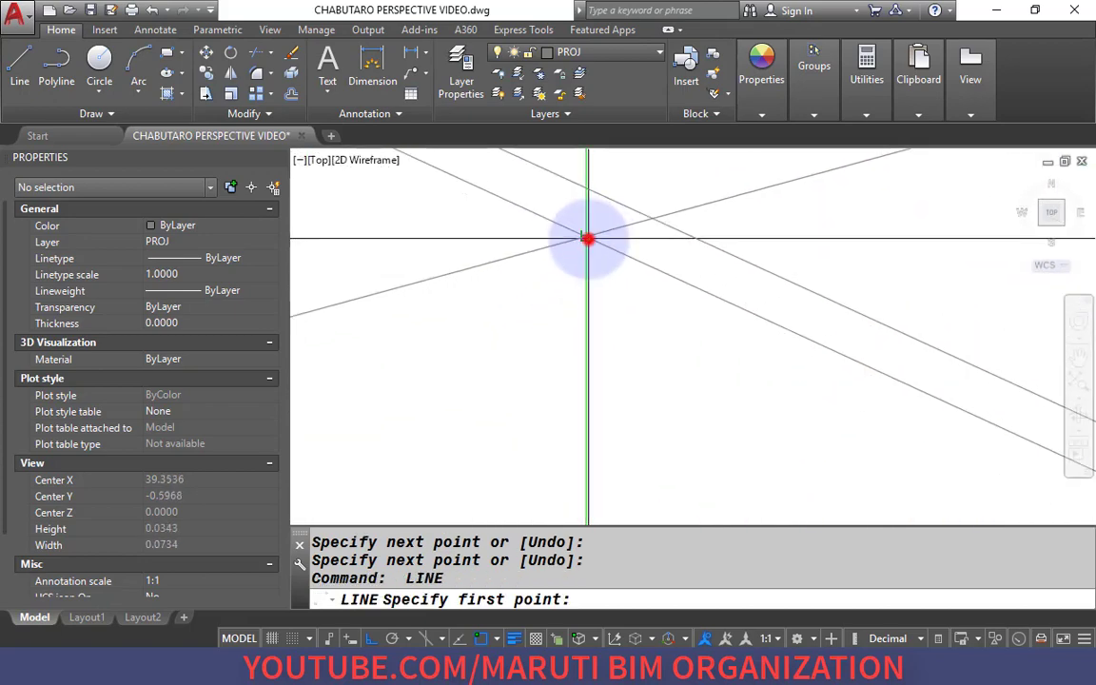
click(587, 239)
scroll(567, 371, down, 10)
scroll(576, 347, up, 6)
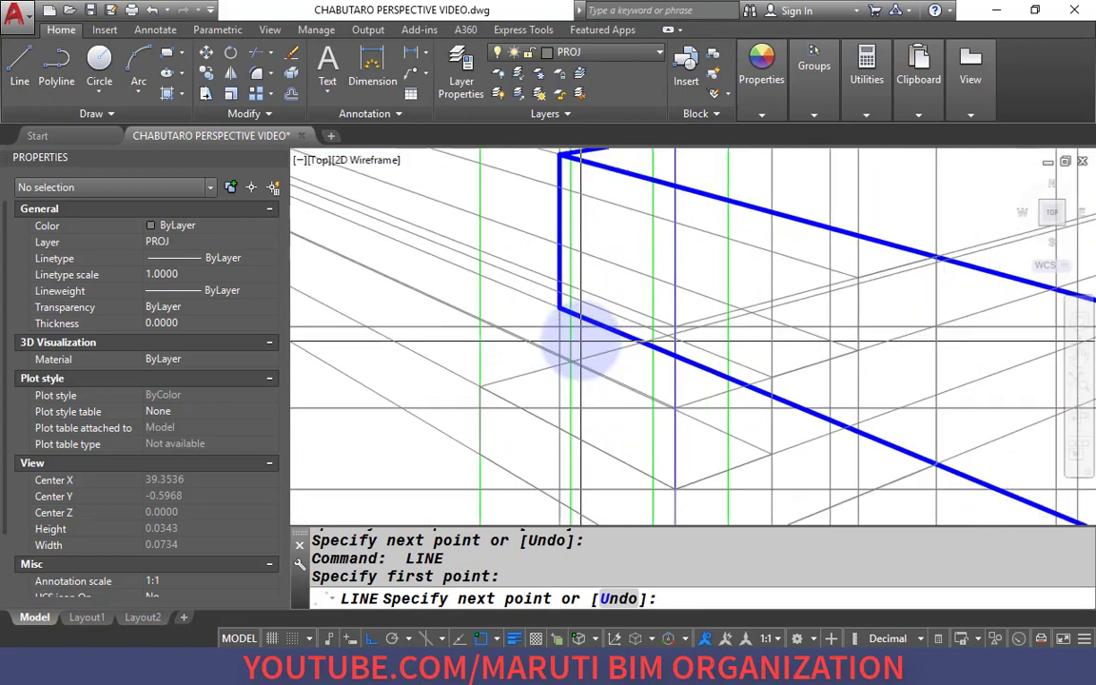
scroll(567, 326, up, 4)
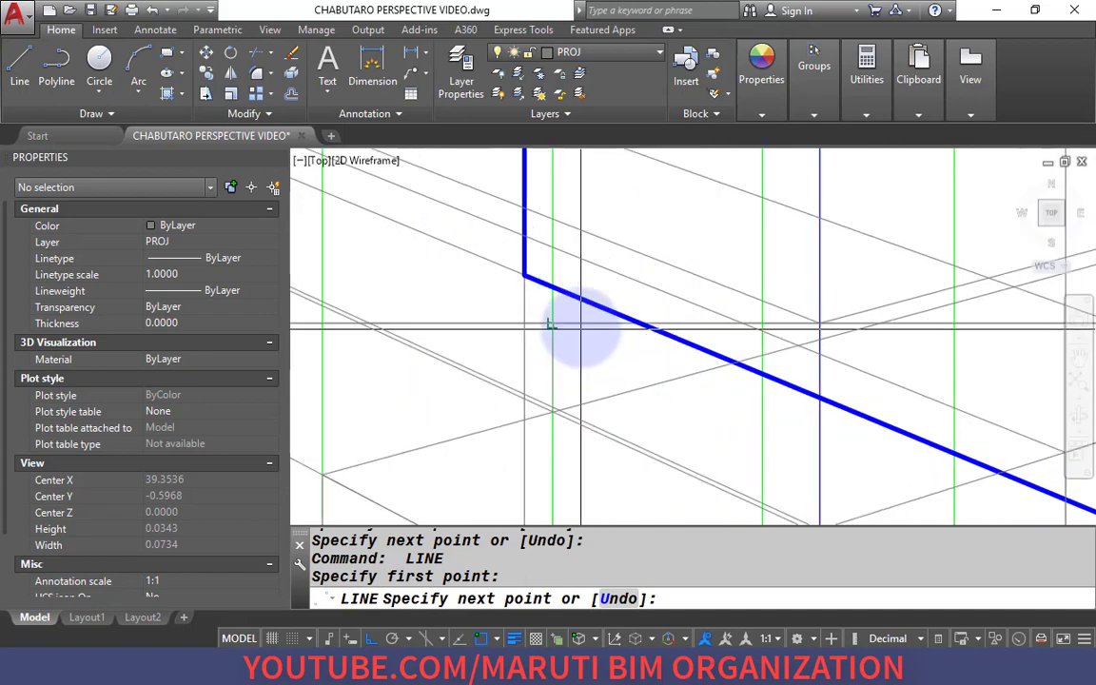
click(552, 247)
scroll(552, 249, down, 6)
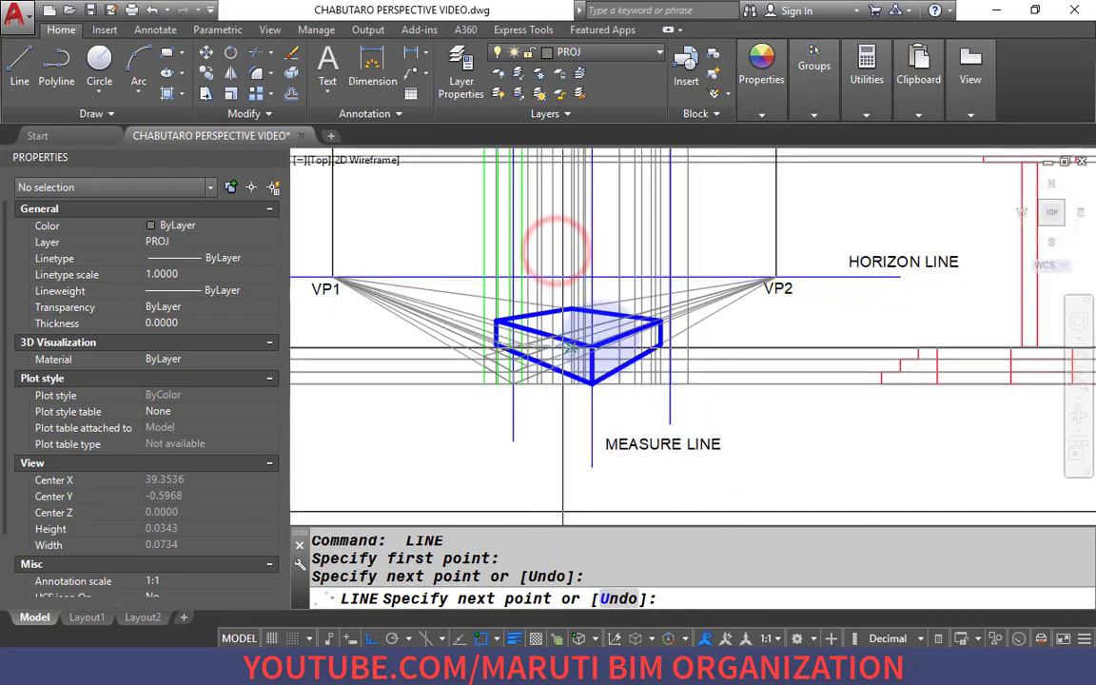
scroll(479, 359, up, 15)
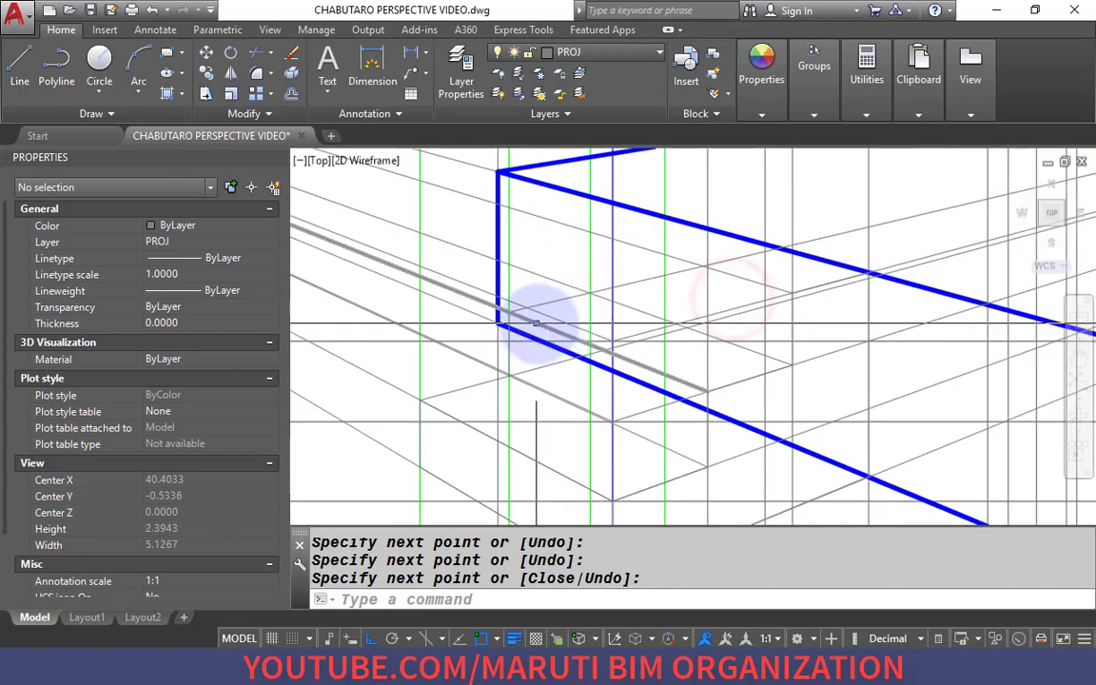
Draw the third riser's vertical up the third green projector from the VP2 guide to the top VP1 guide, and continue it to VP2.
scroll(436, 264, down, 5)
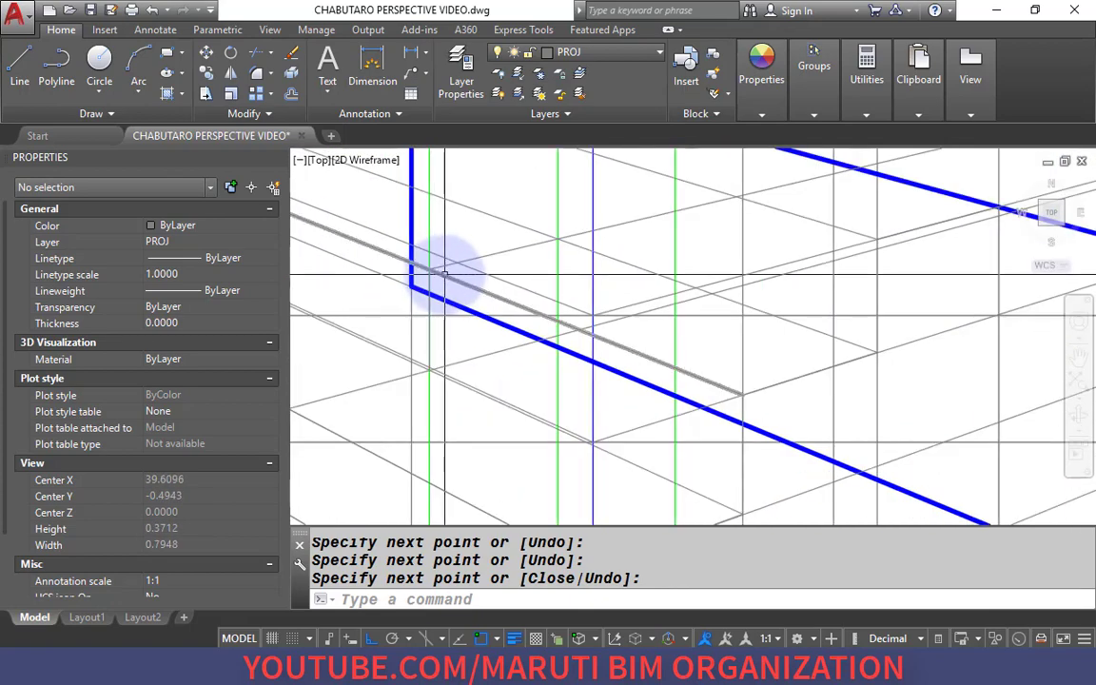
scroll(519, 281, up, 2)
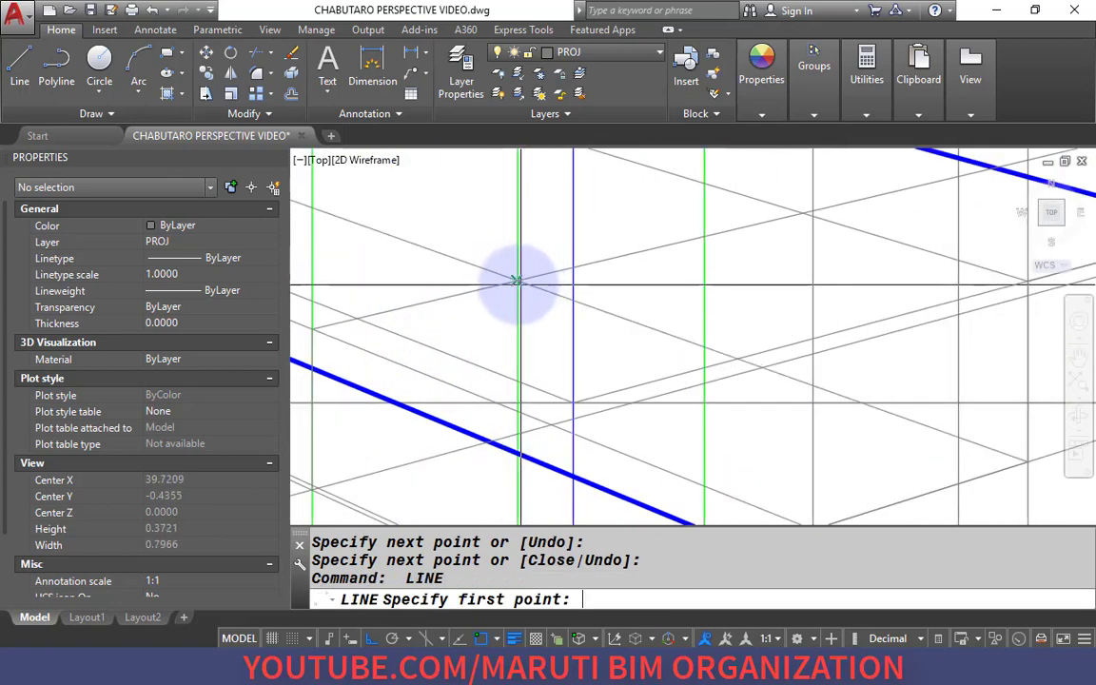
click(517, 281)
scroll(518, 286, down, 2)
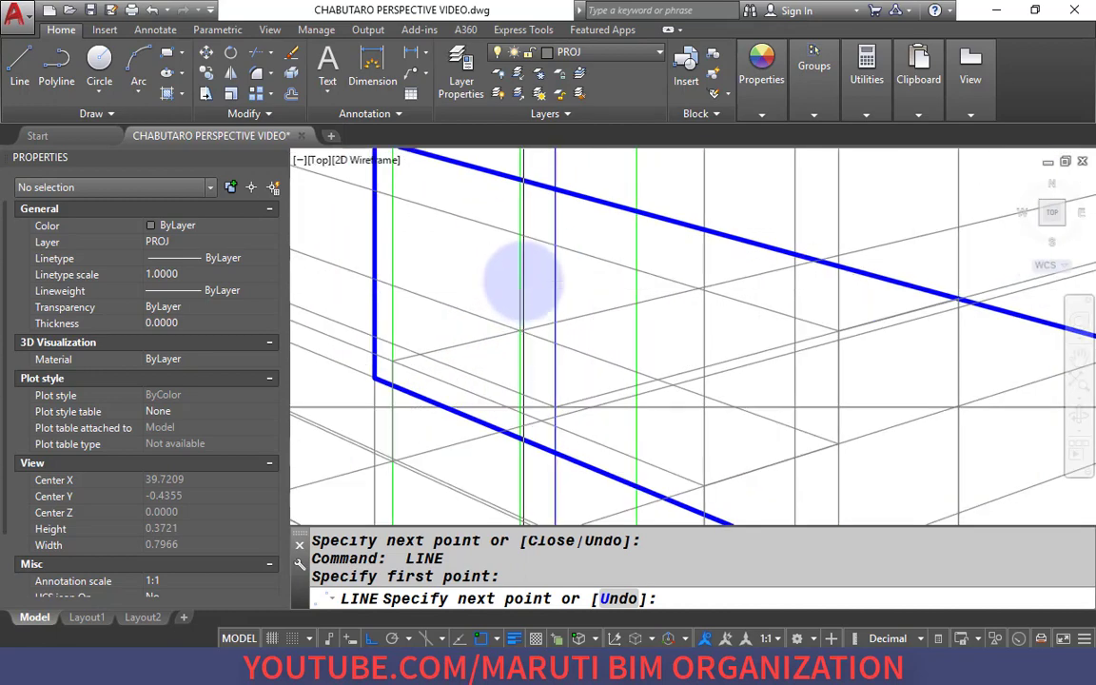
scroll(520, 237, down, 3)
scroll(631, 305, up, 3)
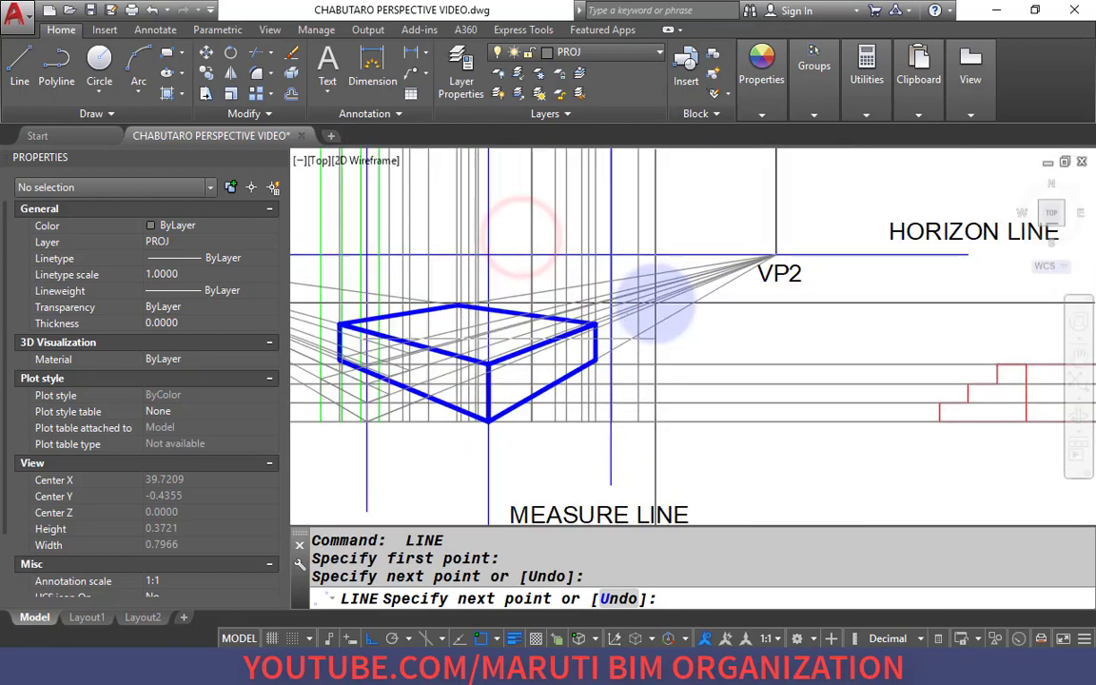
right_click(800, 269)
Draw the far edge of the lowest tread from the outermost to the second green projector, and the far edge of the second riser above it.
scroll(799, 269, down, 3)
scroll(457, 304, up, 4)
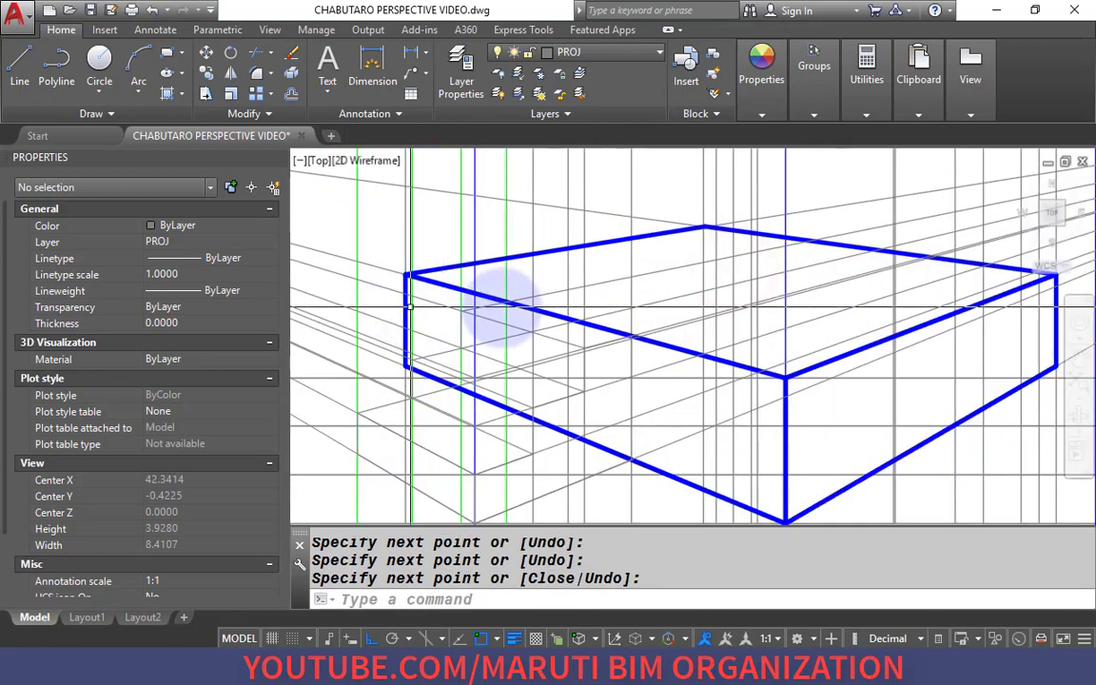
scroll(517, 326, up, 4)
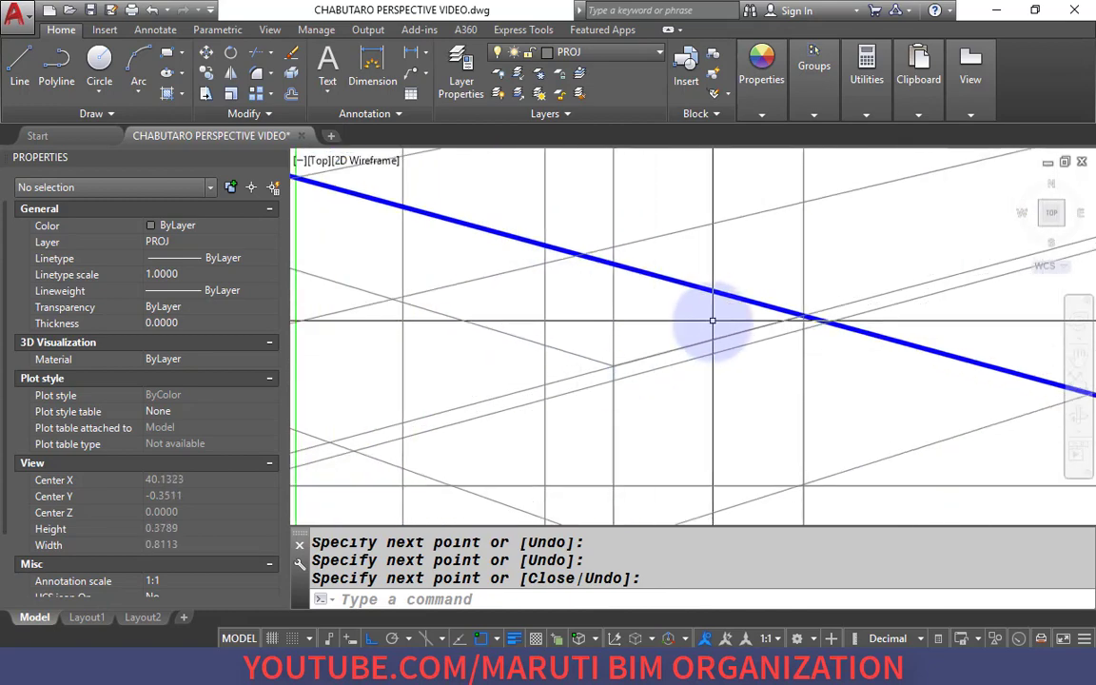
scroll(716, 293, down, 5)
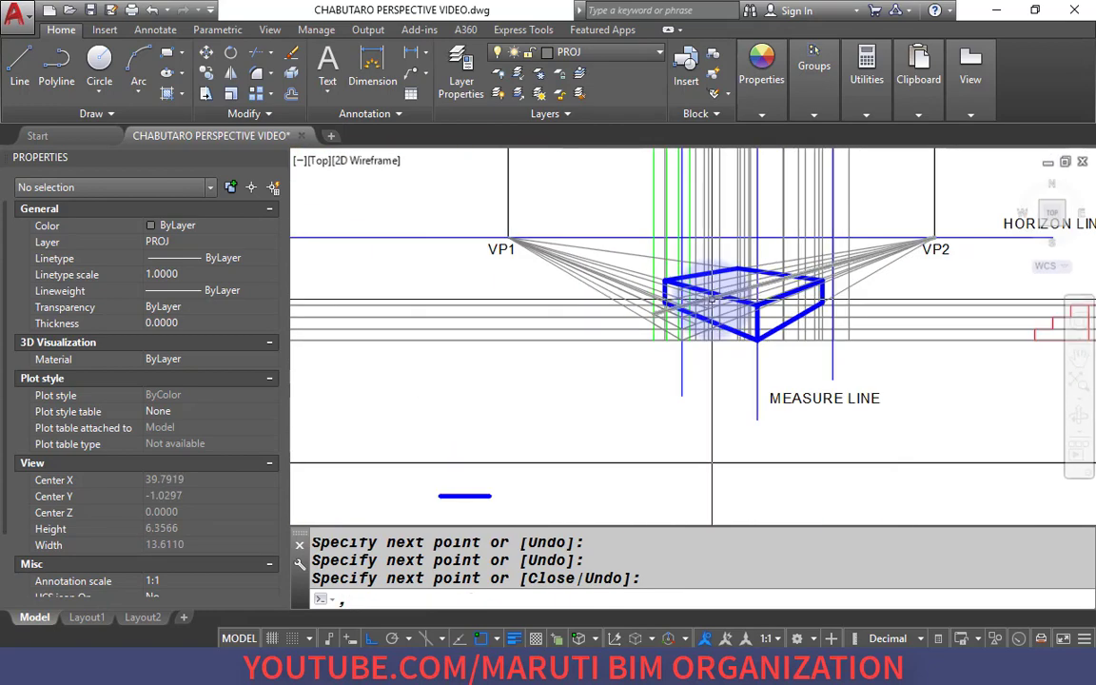
scroll(712, 301, up, 8)
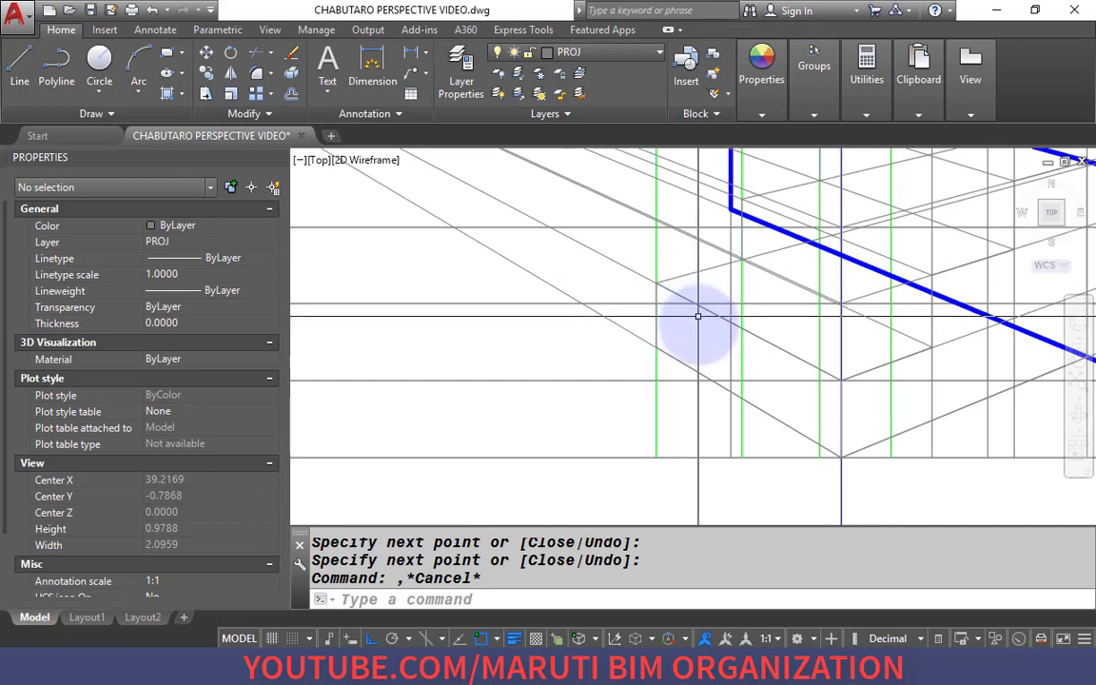
click(655, 283)
scroll(728, 276, up, 5)
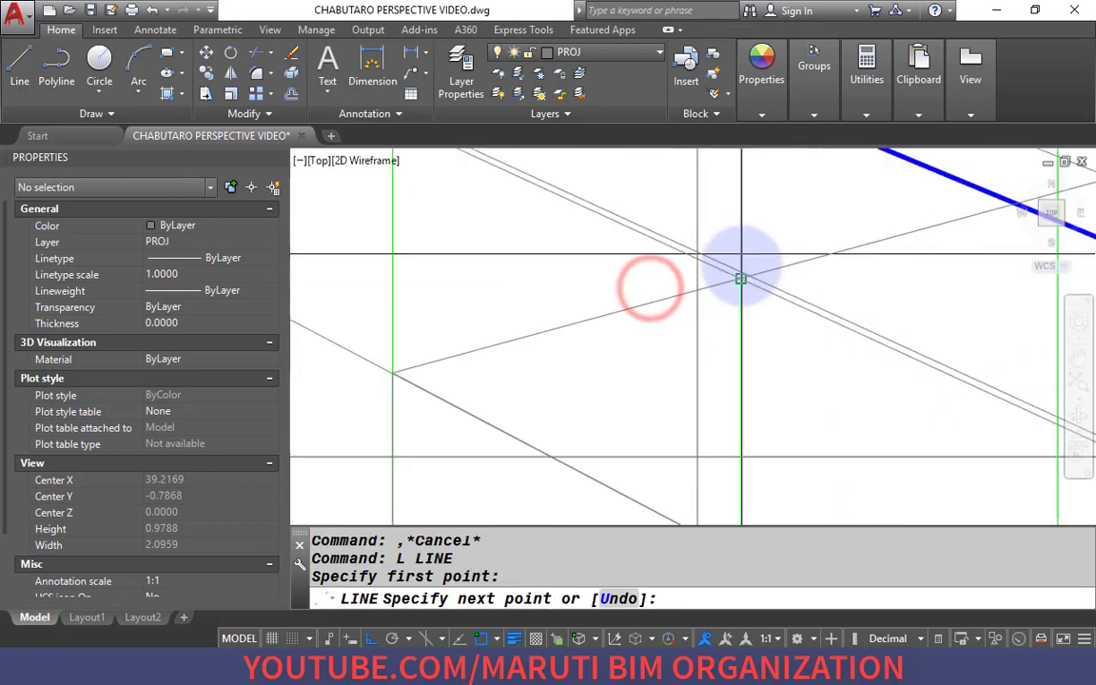
scroll(704, 354, down, 4)
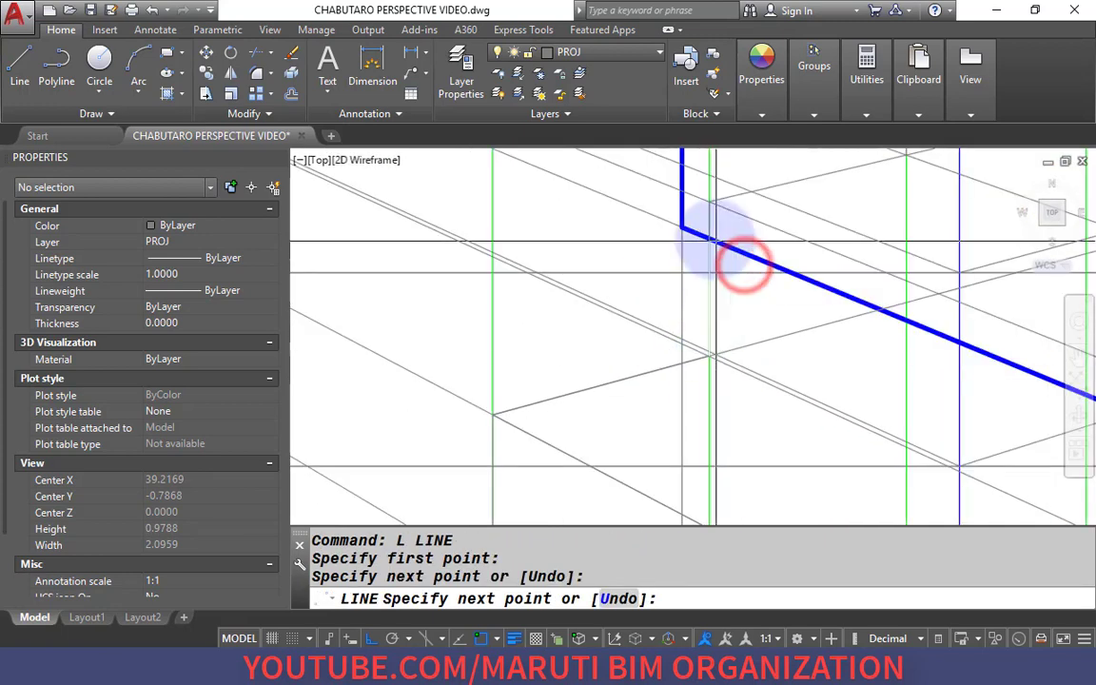
scroll(712, 238, up, 2)
click(679, 270)
Continue the far stair profile to the third green projector, up the top riser, and along the top tread to the platform's upper edge.
scroll(616, 330, down, 6)
scroll(763, 282, up, 4)
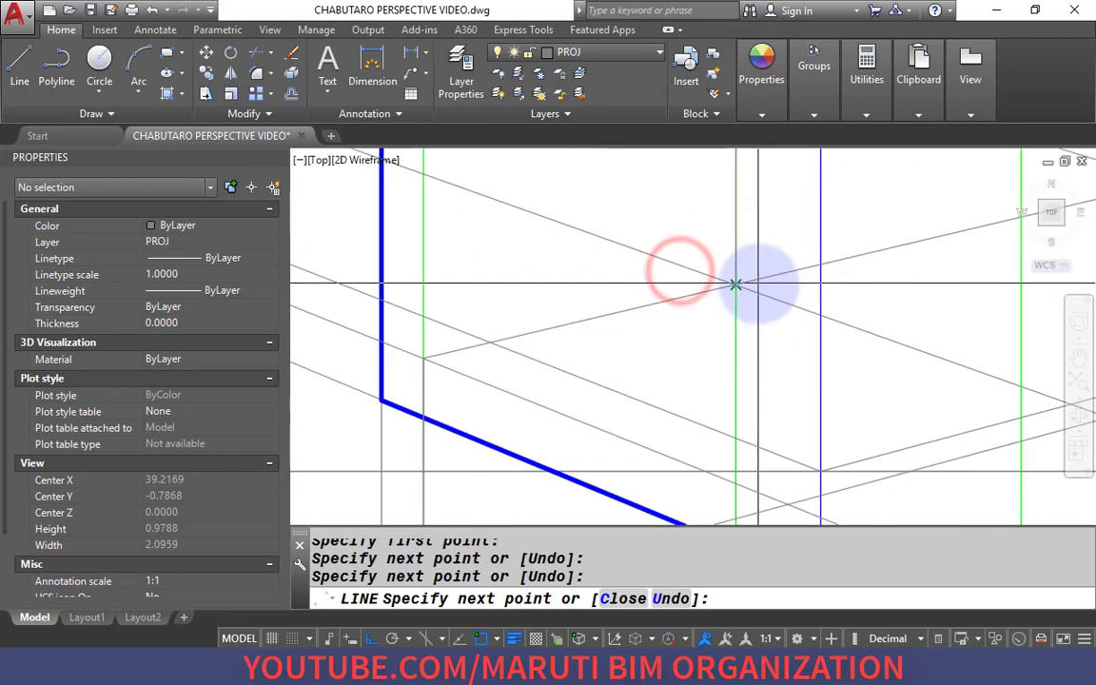
click(736, 283)
scroll(734, 286, down, 2)
scroll(733, 288, up, 2)
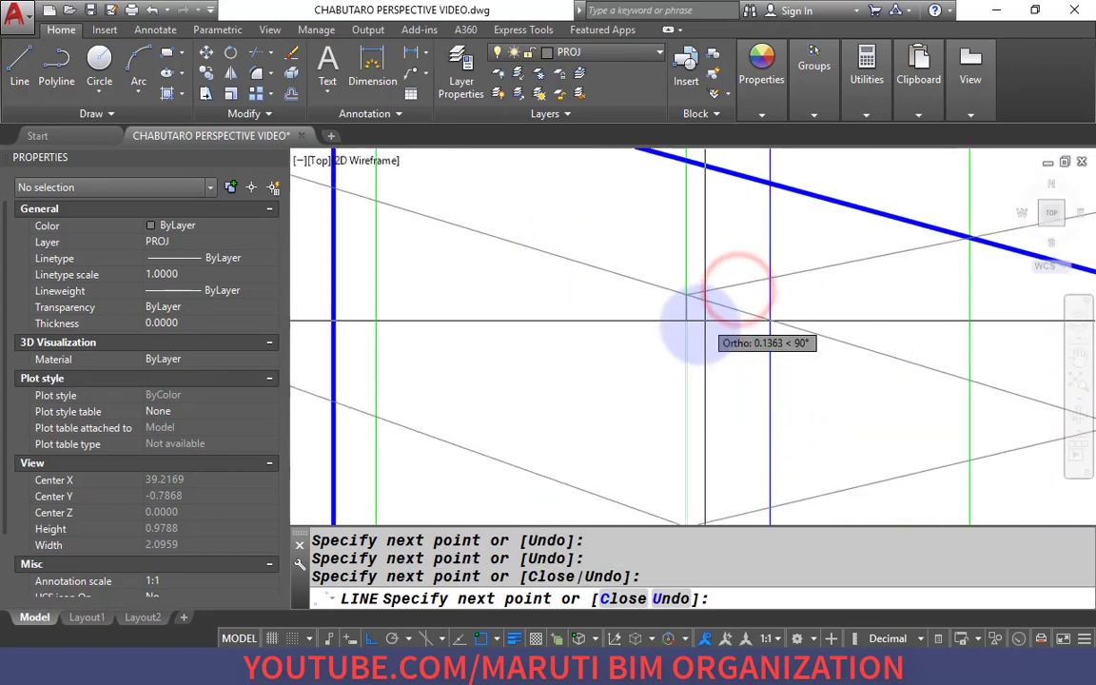
click(686, 316)
scroll(684, 314, down, 2)
scroll(703, 307, up, 2)
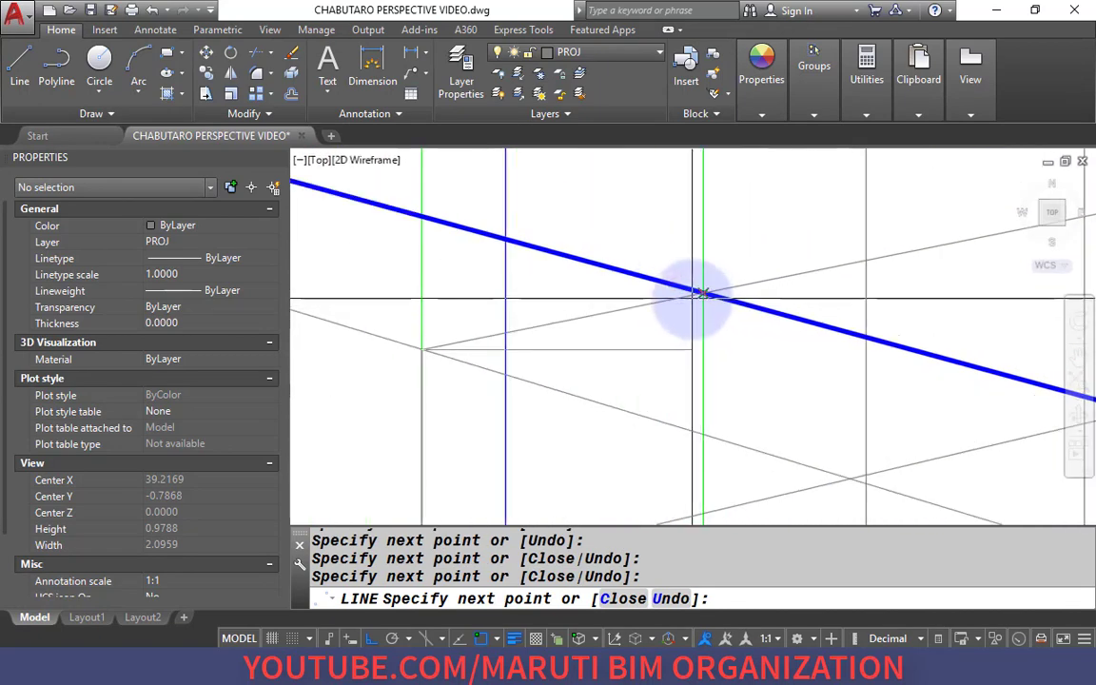
click(690, 300)
key(Return)
Match the properties of the thick blue sample line to the left stair block's profiles and lowest riser.
scroll(692, 299, down, 8)
text(MA)
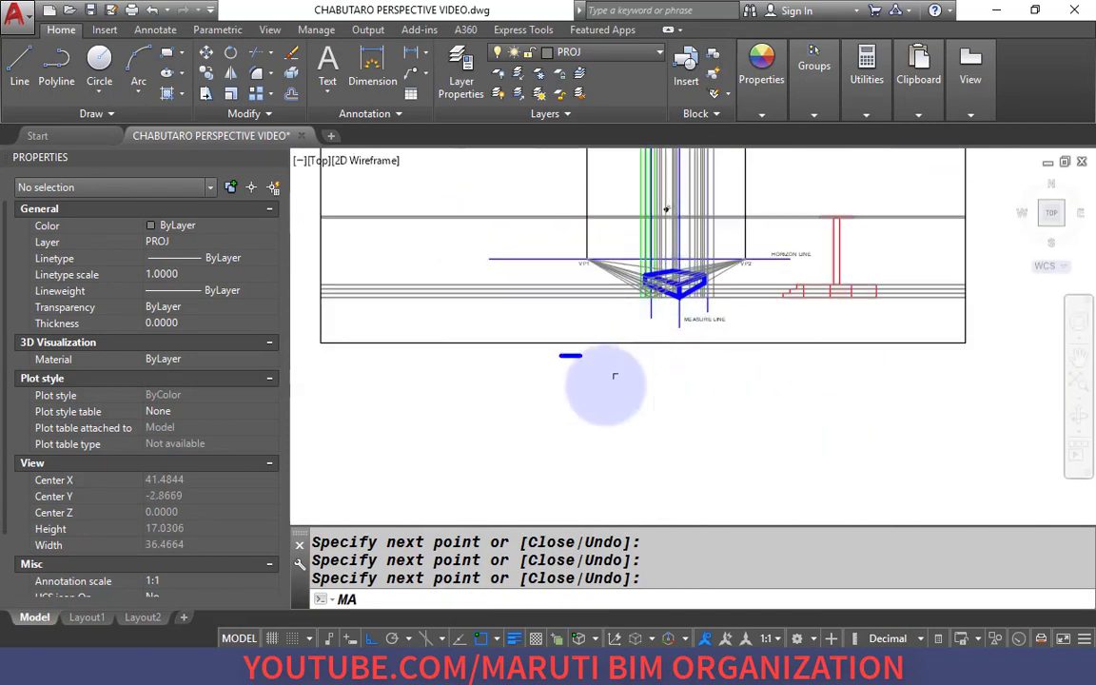
key(Return)
click(666, 207)
scroll(644, 276, up, 5)
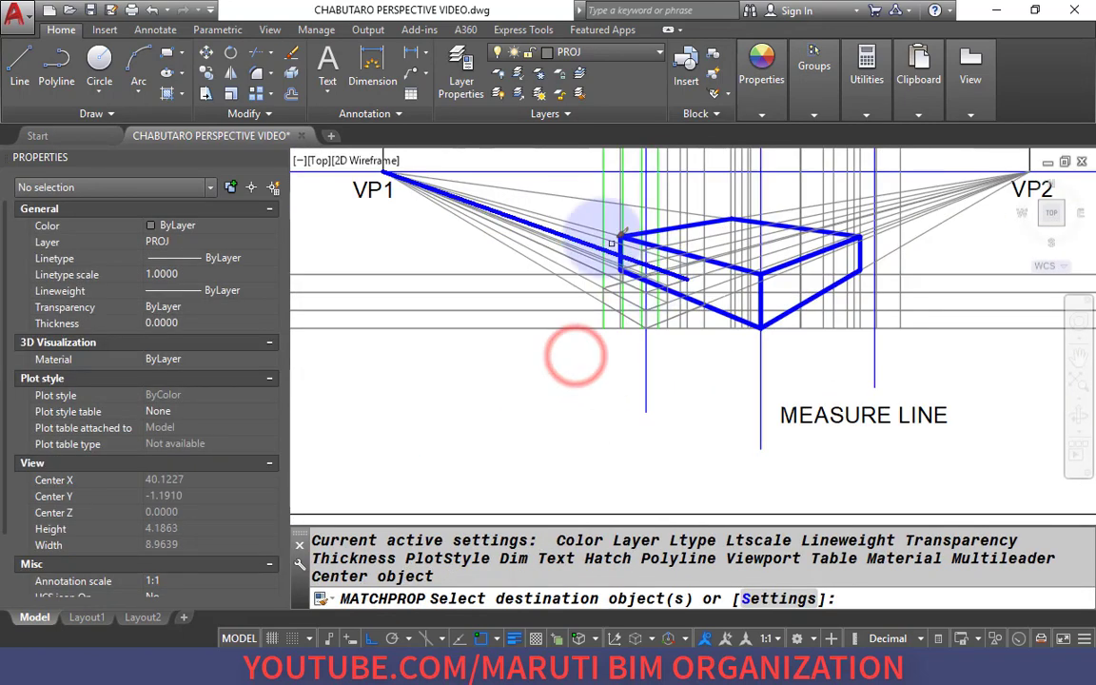
click(719, 342)
key(Return)
Connect the upper and lower corners of the top riser between the near and far stair profiles with lines.
scroll(689, 257, up, 6)
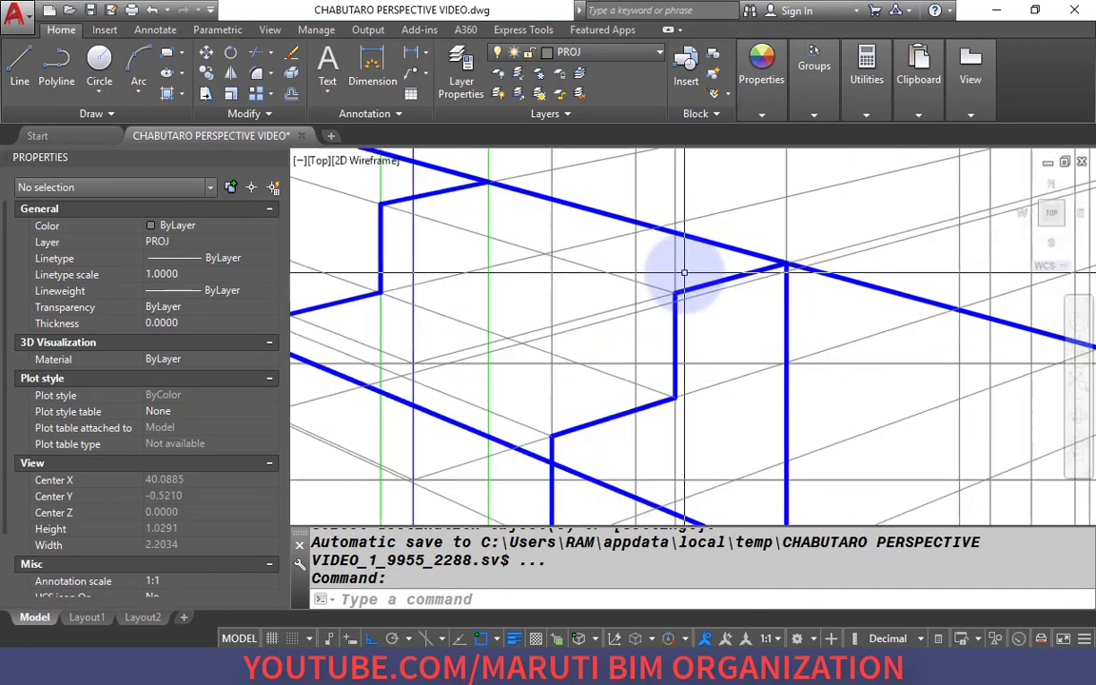
key(Return)
click(682, 289)
scroll(624, 271, down, 3)
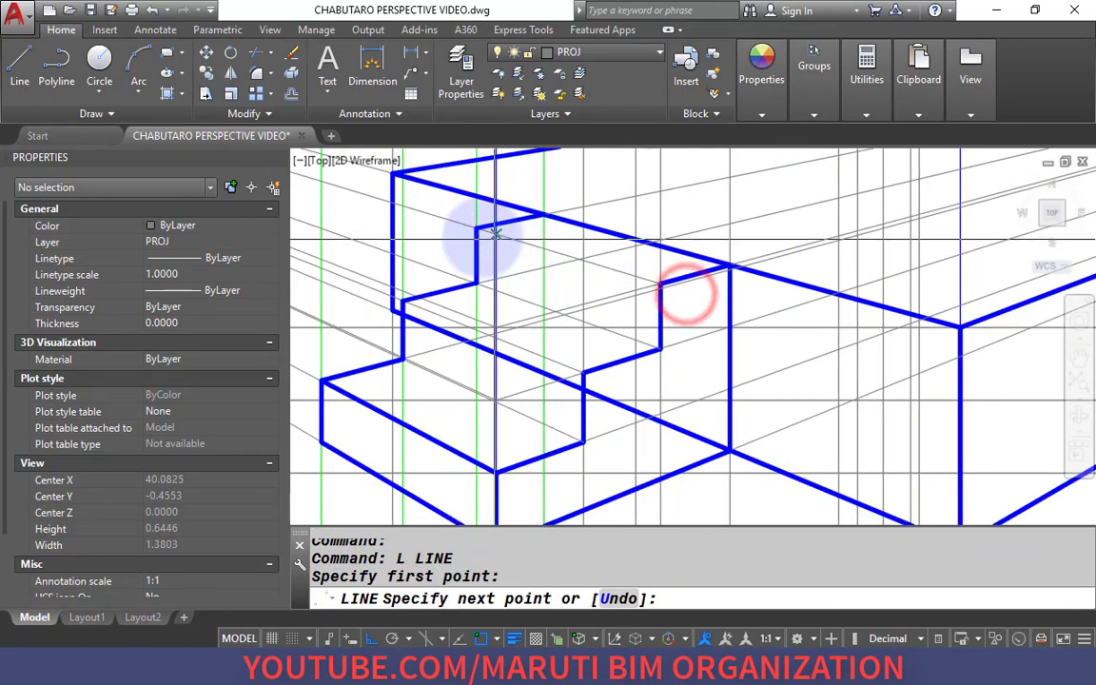
click(476, 231)
key(Return)
key(Return)
click(473, 282)
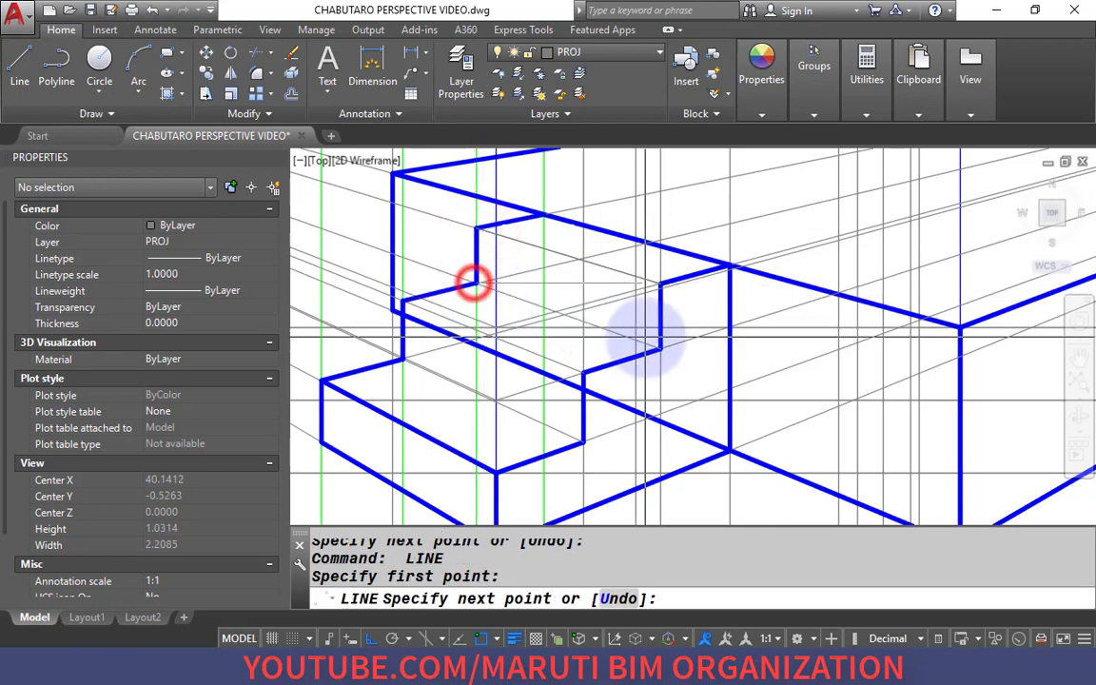
click(660, 350)
key(Return)
Connect the upper and lower corners of the second riser between the near and far stair profiles with lines.
key(Return)
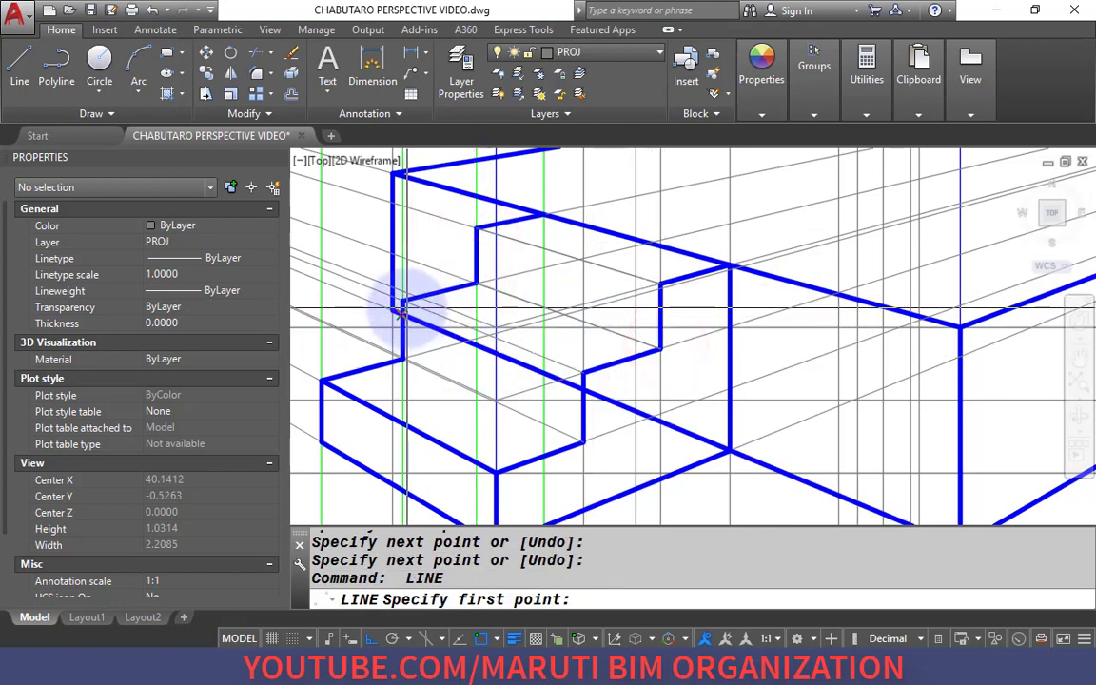
click(404, 302)
click(584, 371)
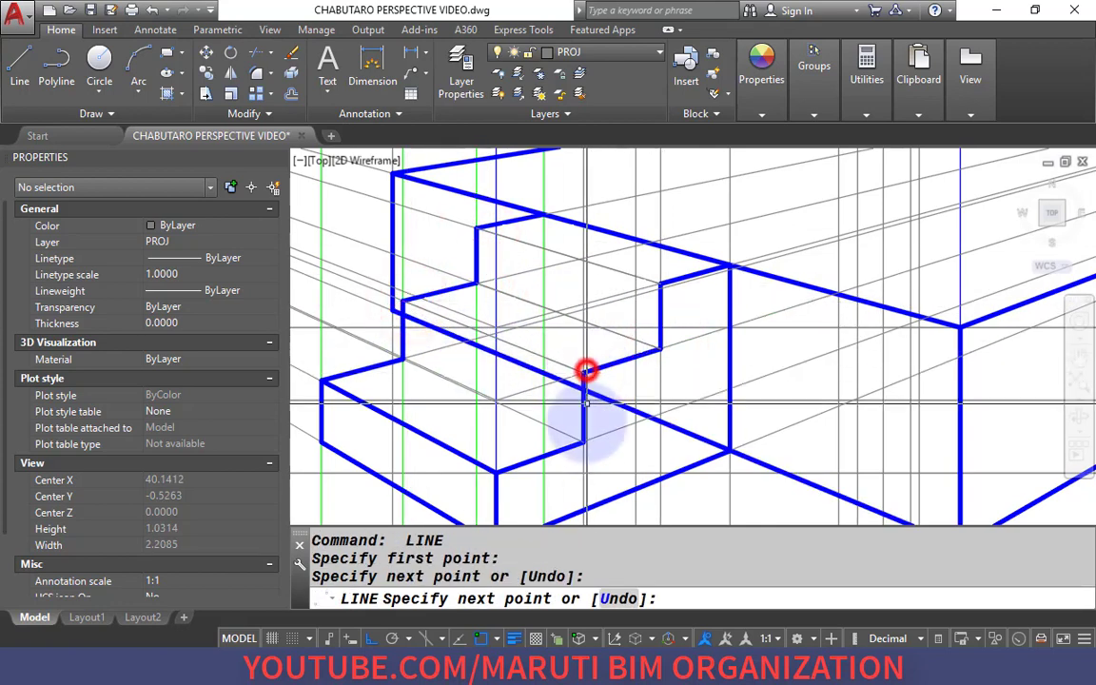
key(Return)
key(Return)
click(583, 441)
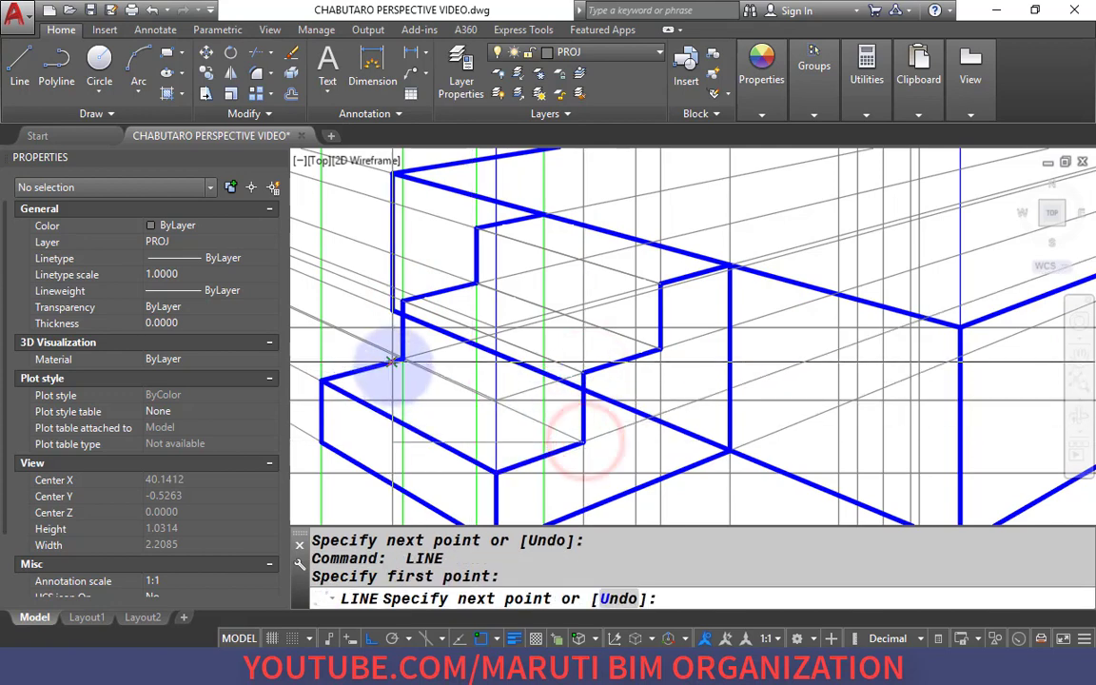
click(404, 360)
scroll(404, 360, up, 5)
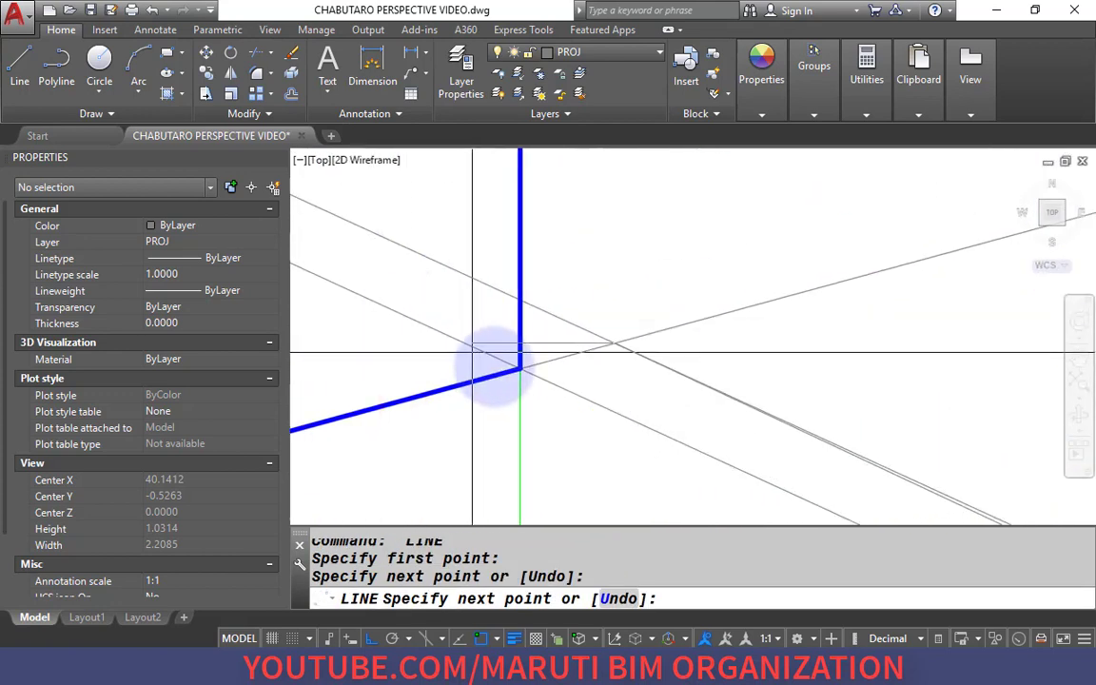
key(ctrl+z)
click(520, 369)
key(Return)
Match the properties of the thick blue sample line to the new tread and riser edges of the left stair block.
scroll(520, 343, down, 8)
text(MA)
key(Return)
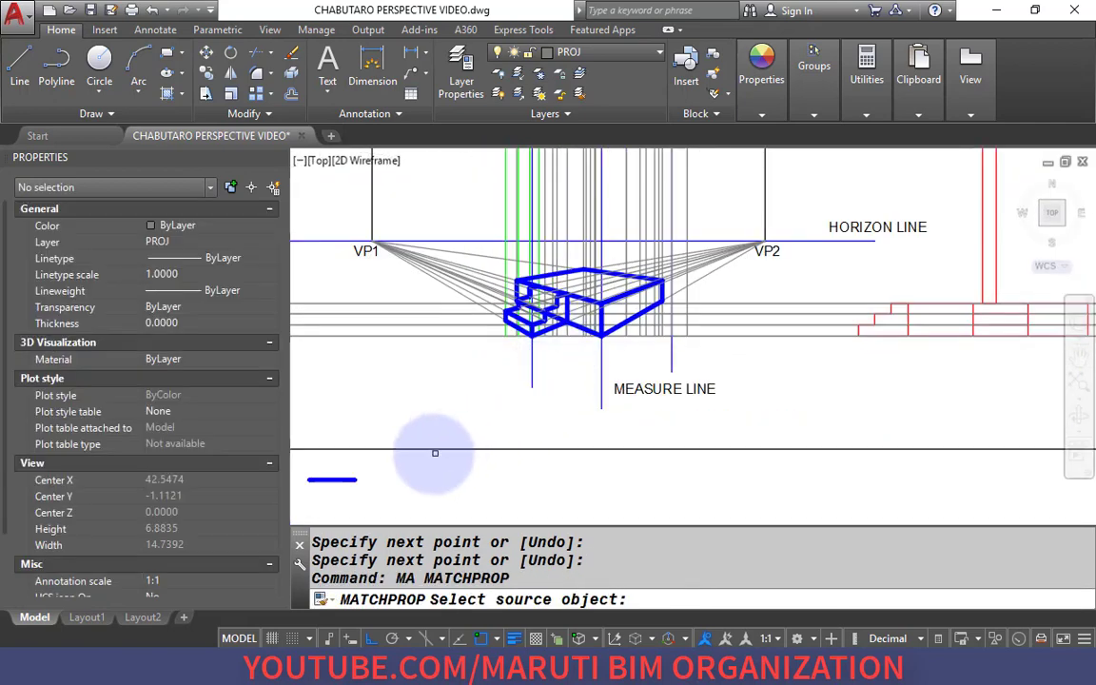
click(359, 481)
scroll(474, 333, up, 5)
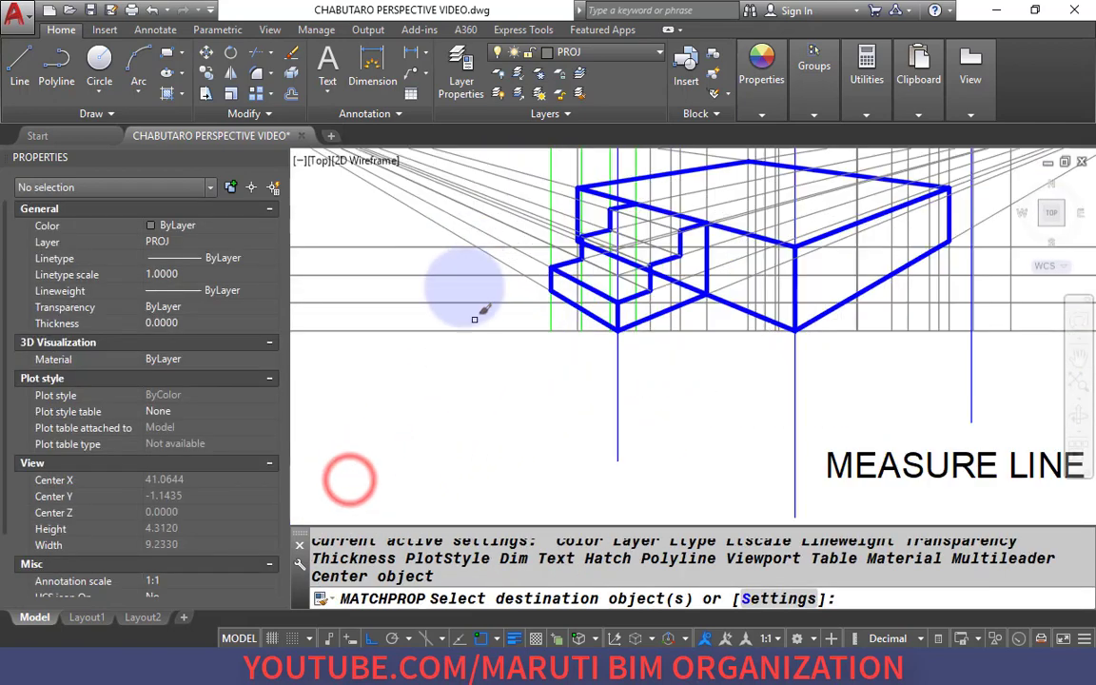
click(507, 156)
click(727, 364)
key(Return)
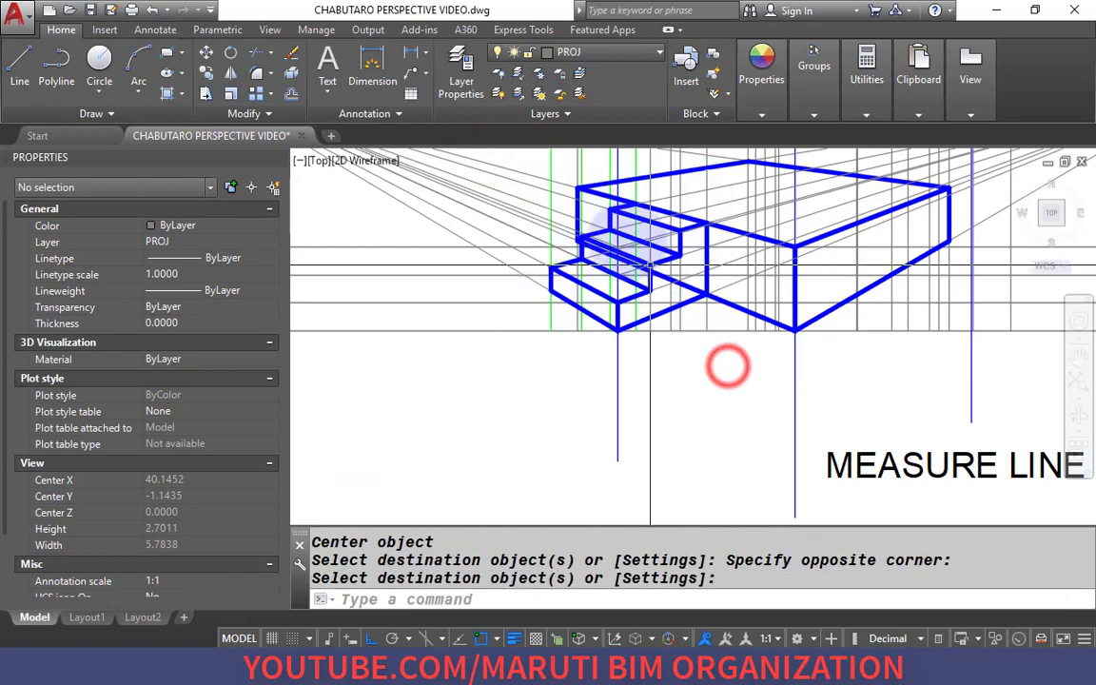
Trim the platform's lower edge where it passes behind the left stair block, and erase the leftover segment.
scroll(526, 244, up, 8)
text(tr)
key(Return)
key(Return)
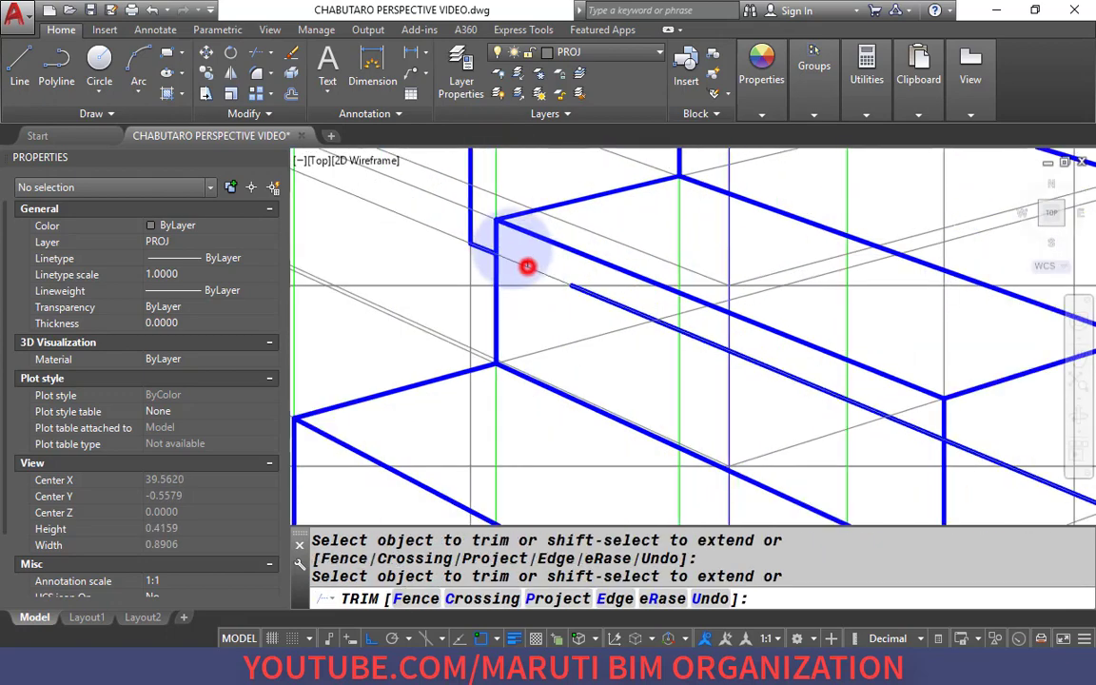
scroll(527, 266, down, 8)
scroll(609, 278, up, 5)
click(605, 273)
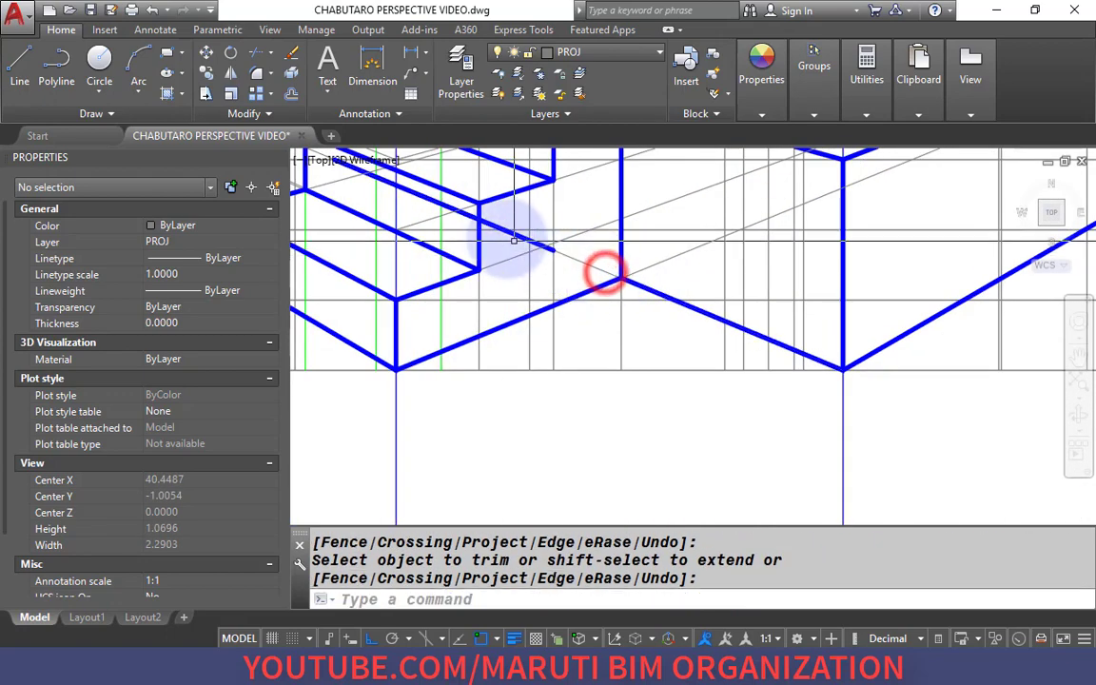
key(Return)
click(507, 232)
text(e)
key(Return)
Trim the platform's upper edge between the left stair block's sides, and erase the leftover segment behind the top tread.
scroll(651, 405, down, 8)
scroll(609, 281, up, 3)
scroll(607, 284, up, 2)
text(tr)
key(Return)
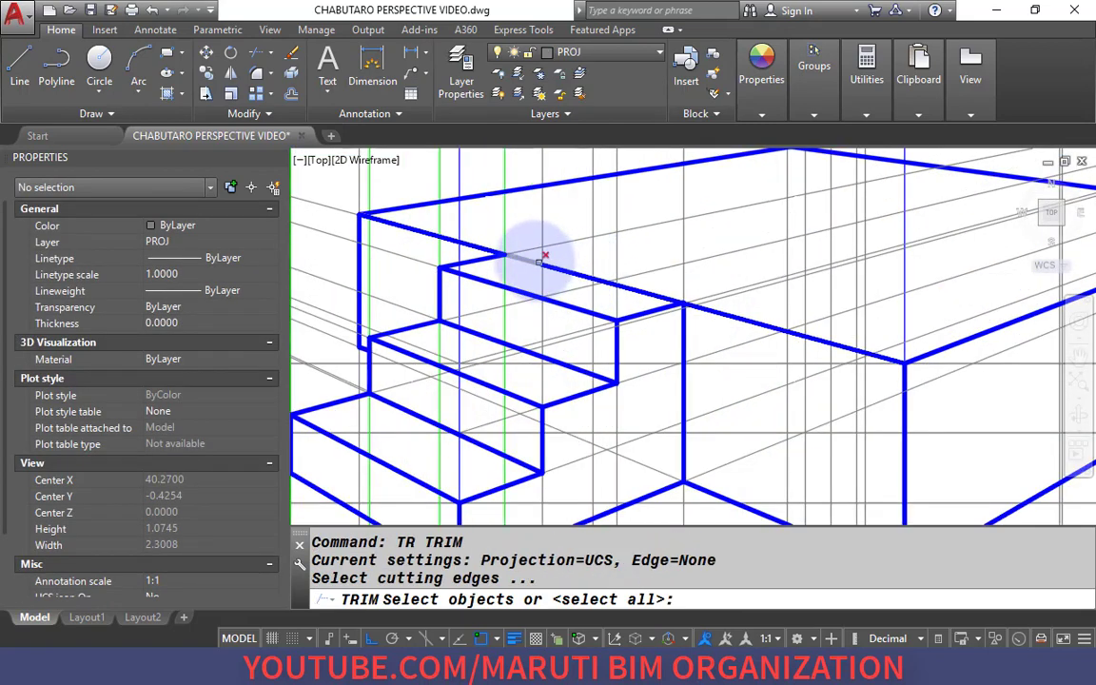
key(Return)
click(660, 296)
scroll(661, 296, up, 4)
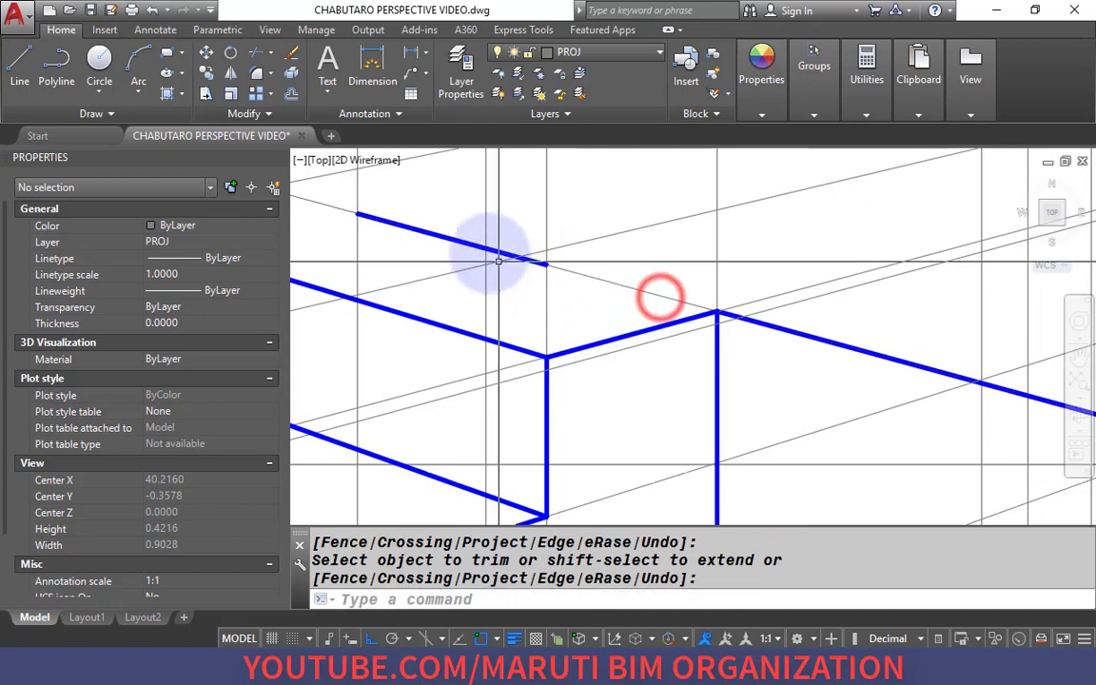
key(Return)
click(495, 252)
text(e)
key(Return)
scroll(609, 305, down, 6)
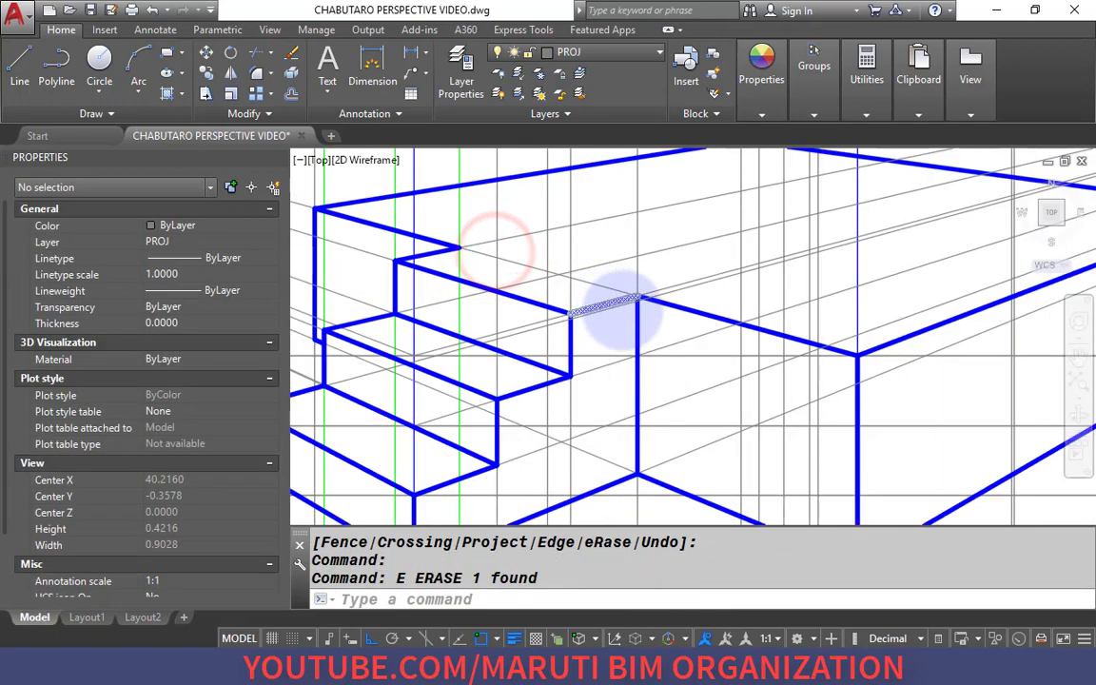
Draw lines to VP2 from the base and first riser height on the measure line for the right stair block.
scroll(529, 369, down, 2)
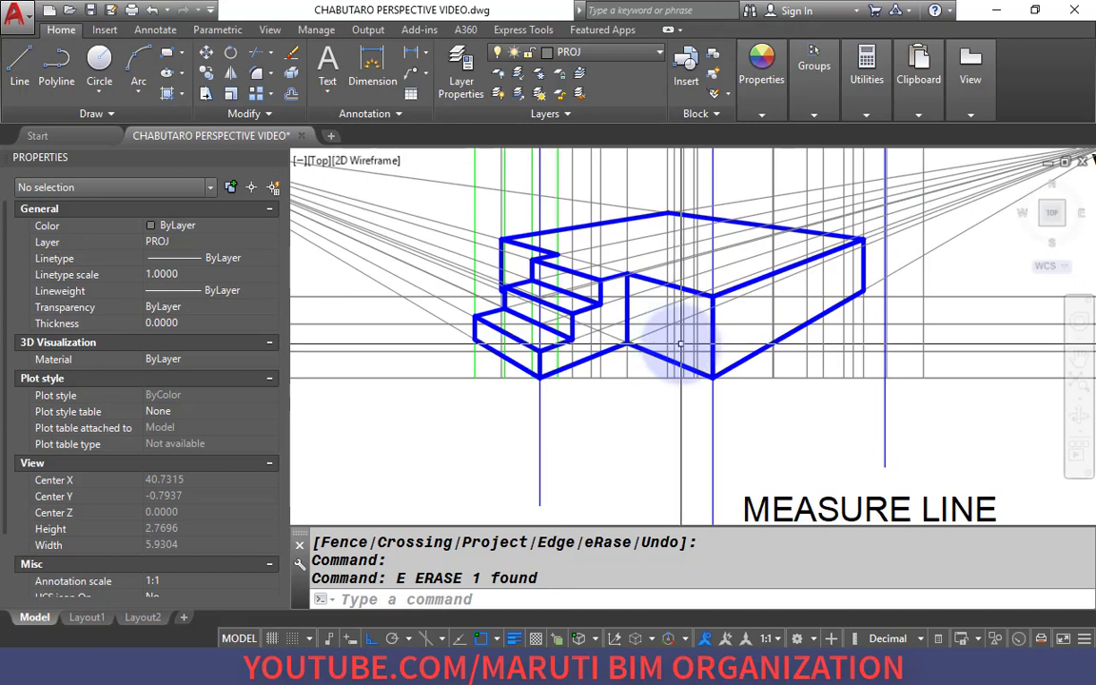
scroll(808, 325, down, 6)
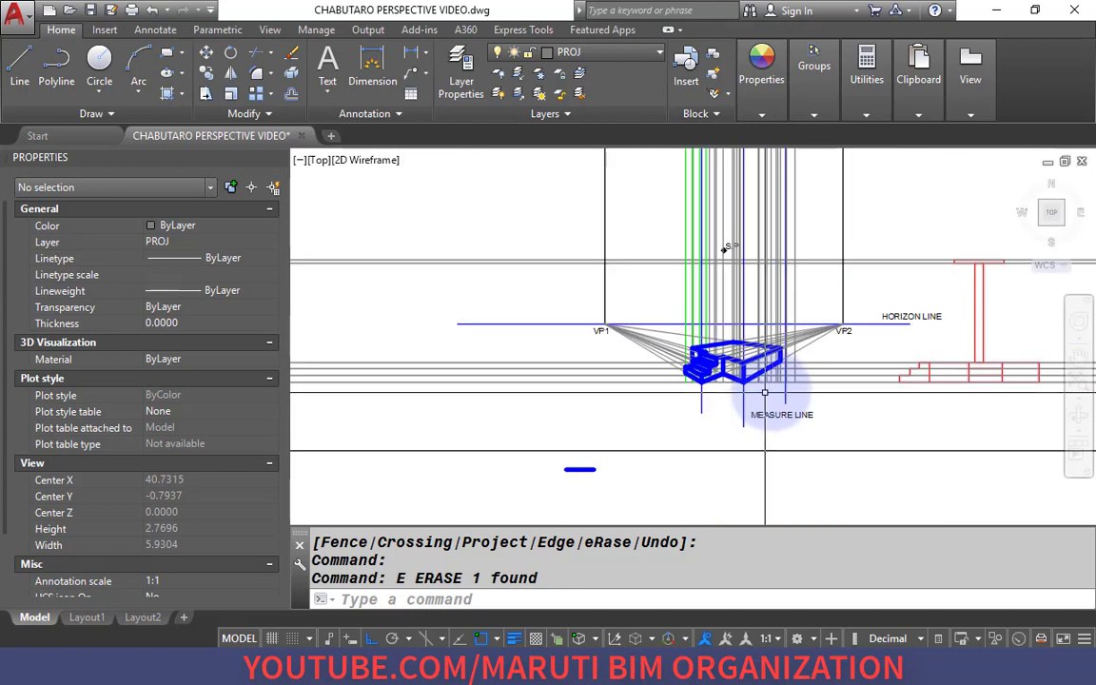
middle_drag(809, 325, 739, 448)
scroll(725, 248, up, 6)
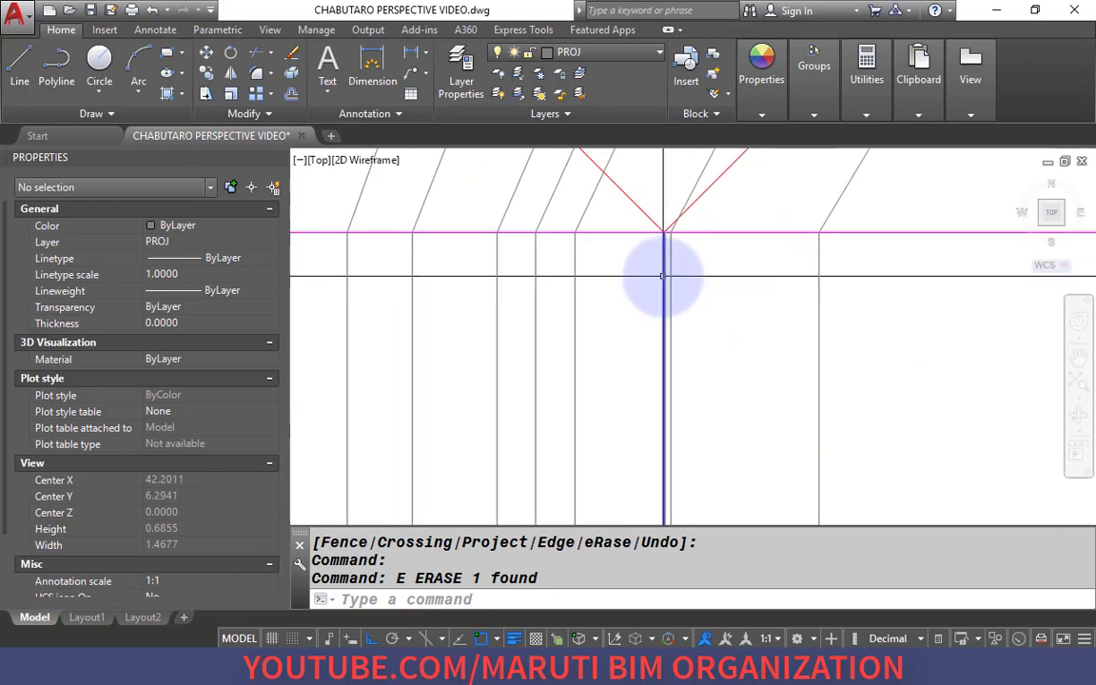
click(663, 276)
scroll(663, 275, down, 5)
scroll(578, 384, up, 5)
key(Return)
scroll(504, 373, up, 4)
click(523, 378)
scroll(523, 378, down, 3)
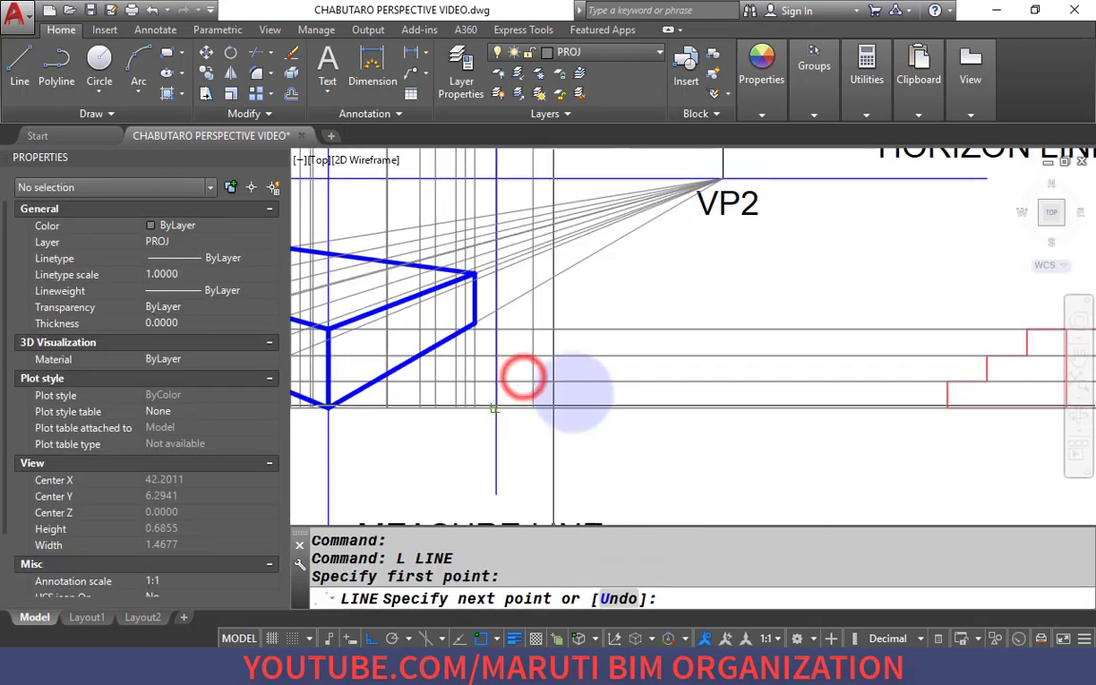
click(644, 217)
scroll(489, 379, up, 5)
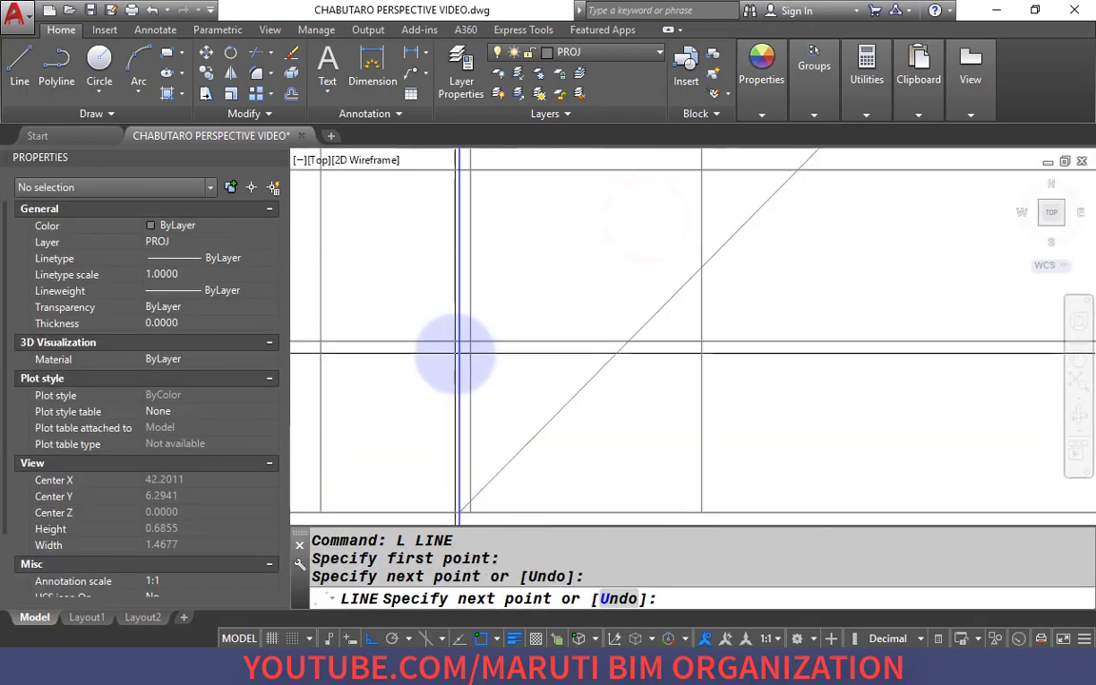
click(458, 343)
scroll(458, 342, down, 3)
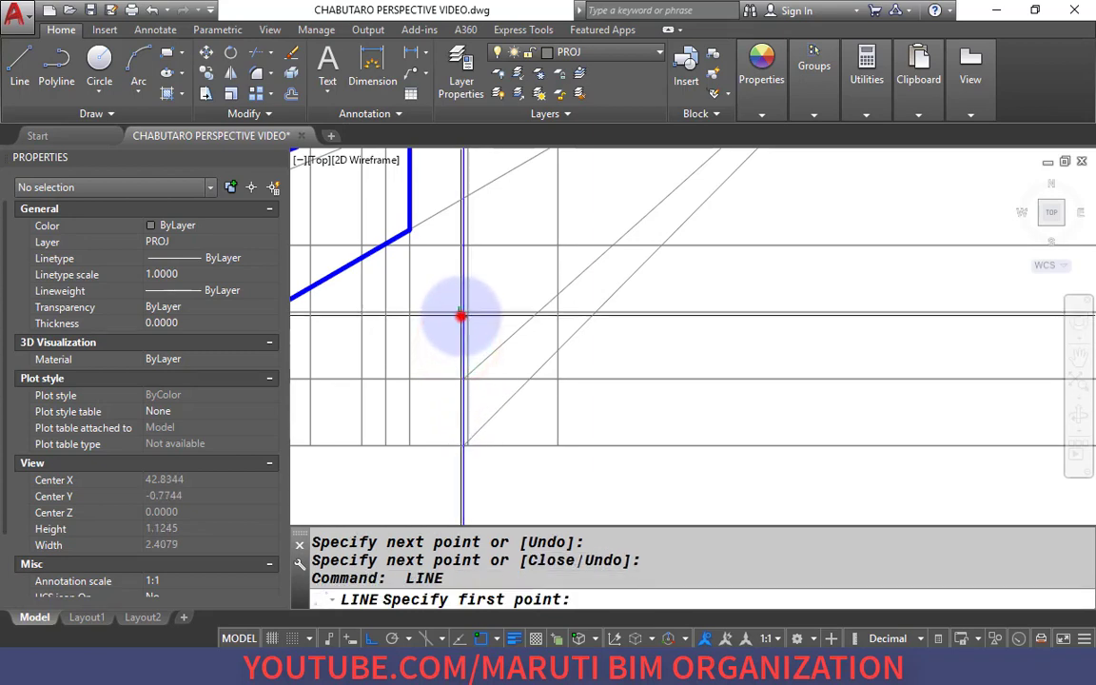
Draw lines to VP2 from the second and top riser heights on the right stair block's measure line.
click(461, 317)
scroll(460, 317, down, 3)
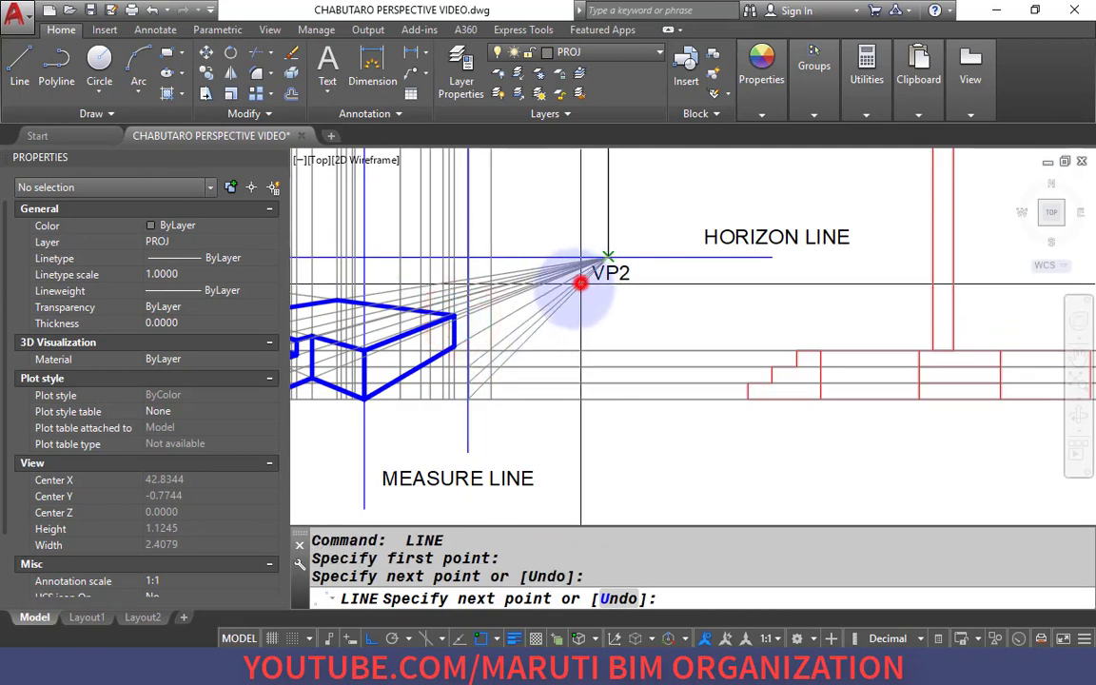
click(580, 282)
scroll(580, 282, up, 5)
key(Return)
key(Return)
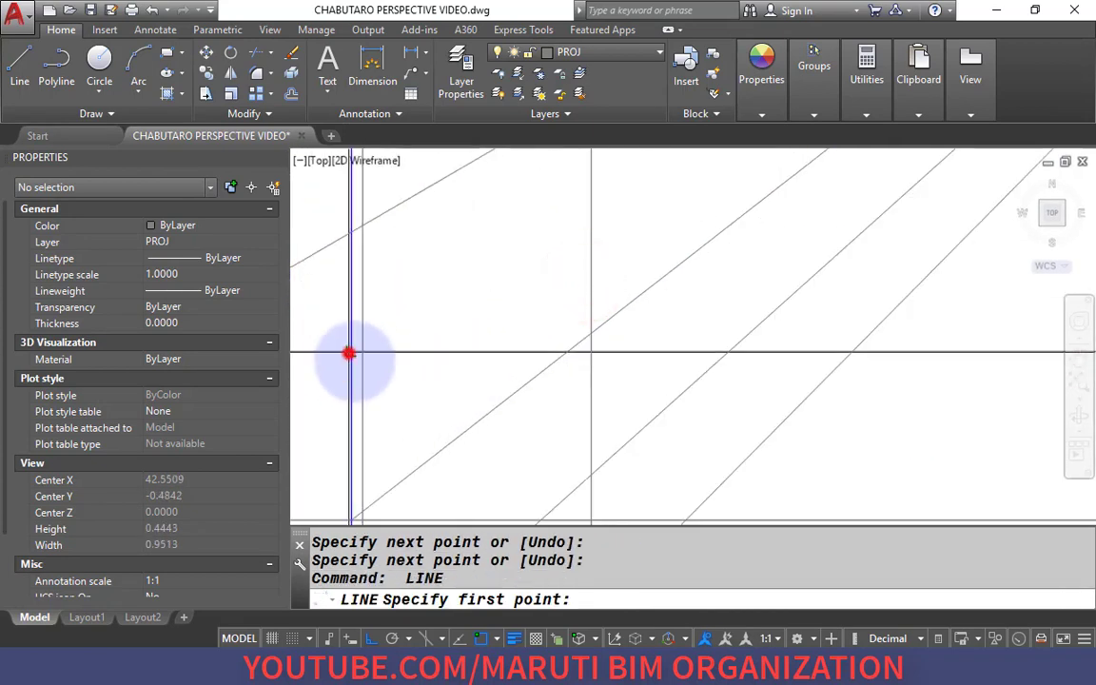
click(349, 354)
scroll(349, 354, down, 4)
key(Return)
Draw lines to VP1 from the top and second riser heights on the right stair block's measure line.
scroll(526, 375, up, 5)
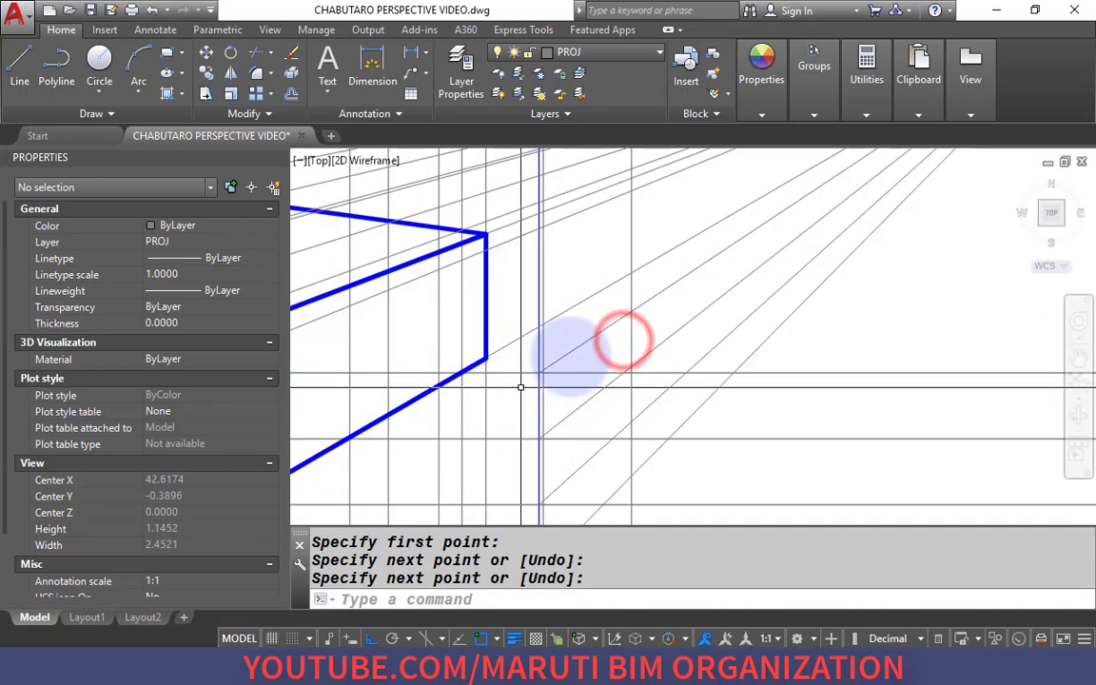
key(Return)
click(526, 373)
scroll(709, 319, down, 4)
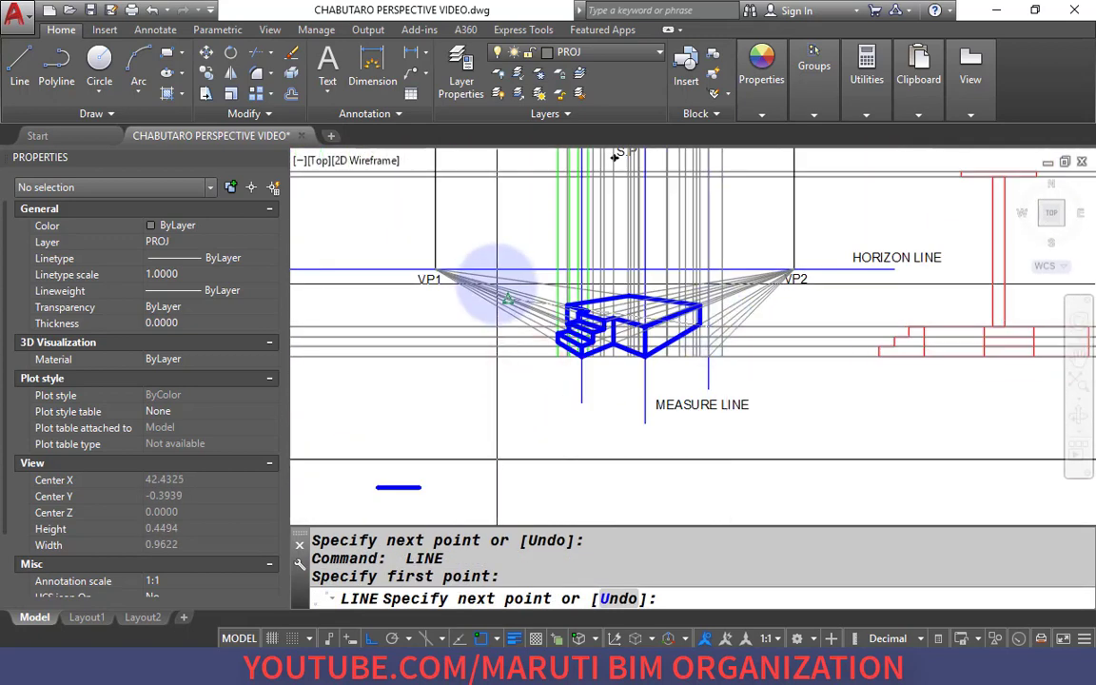
scroll(666, 328, up, 5)
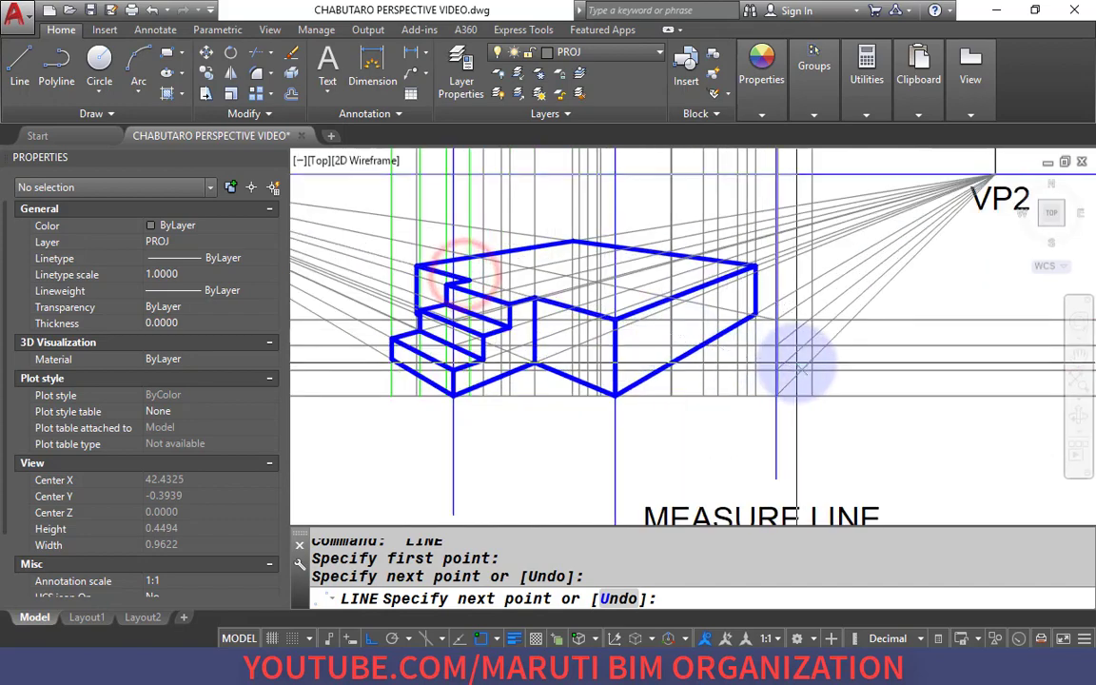
click(713, 282)
scroll(712, 281, down, 4)
key(Return)
Draw lines to VP1 from the first riser height and the base on the right stair block's measure line.
key(Return)
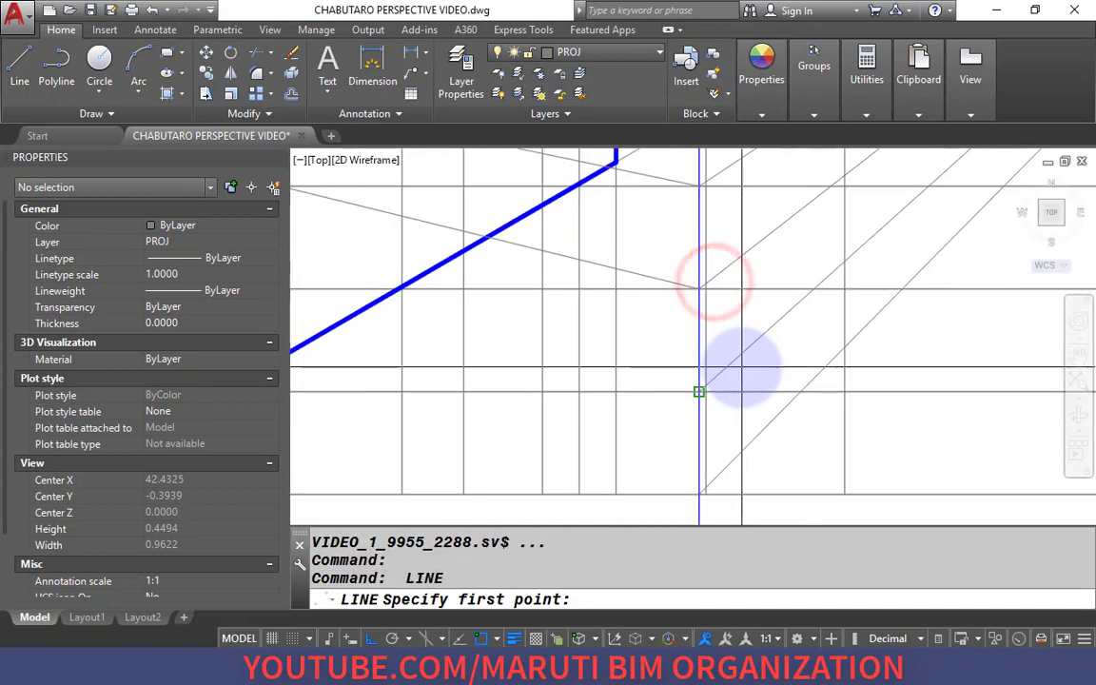
click(738, 367)
scroll(738, 370, down, 4)
scroll(537, 285, up, 5)
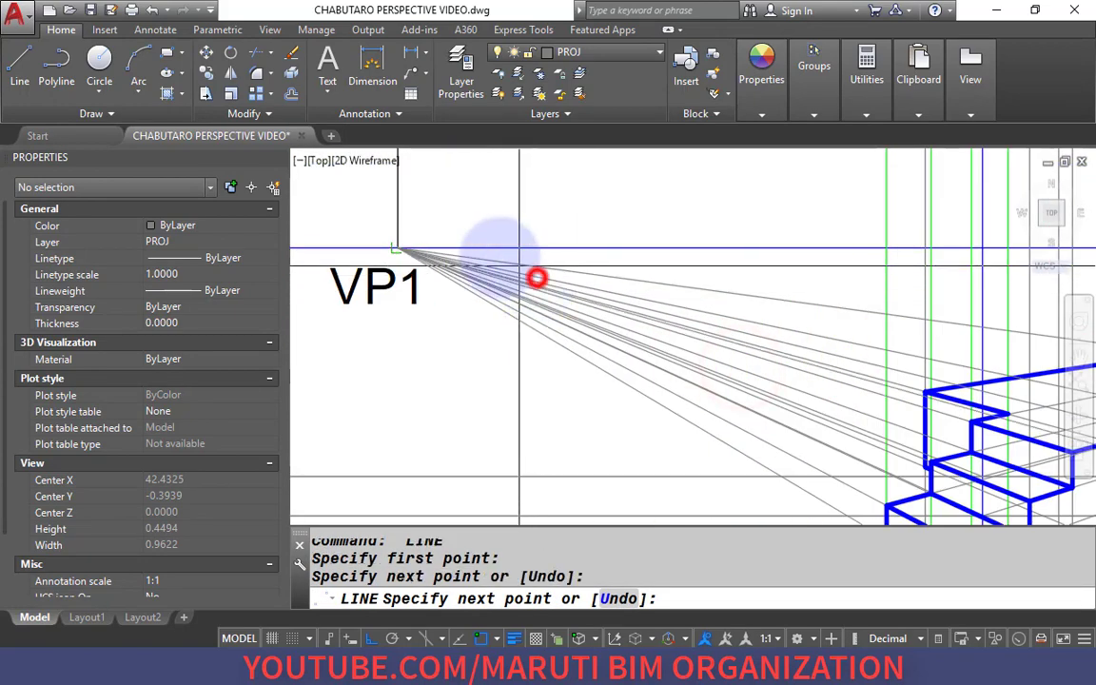
scroll(536, 276, down, 4)
scroll(905, 362, up, 6)
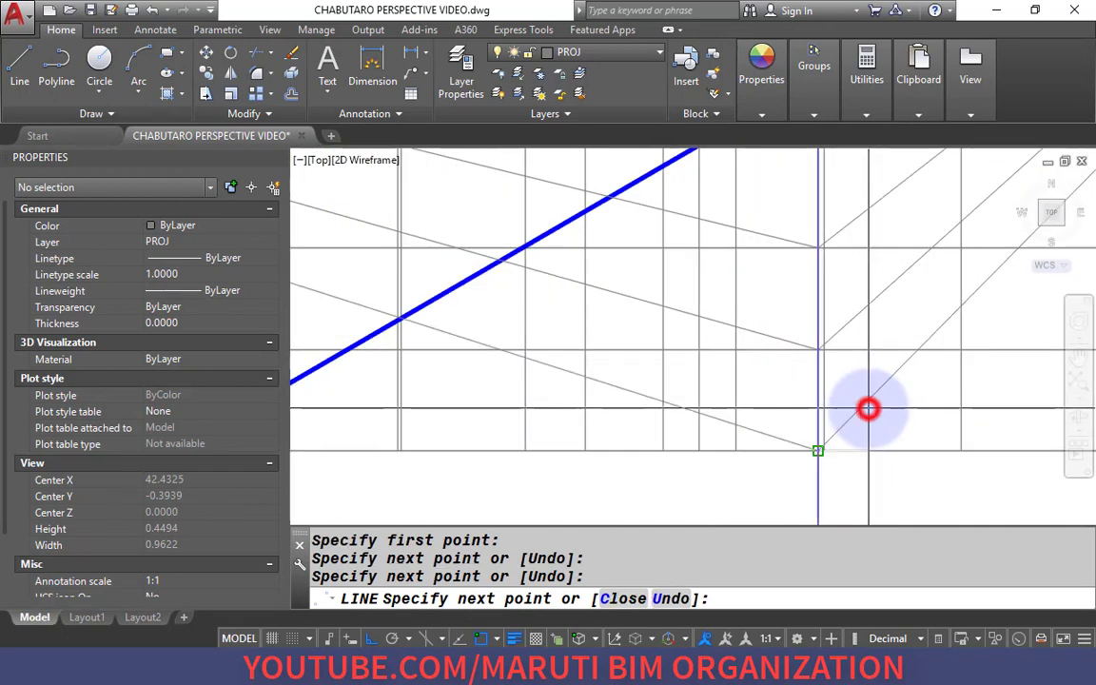
scroll(846, 456, down, 4)
key(Return)
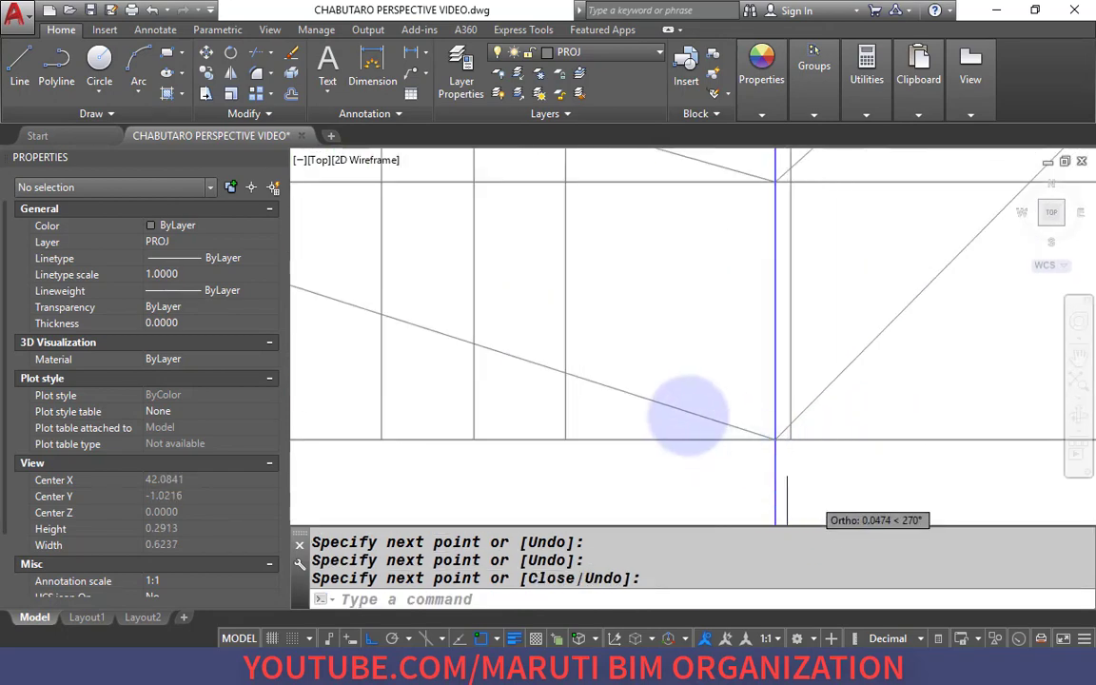
Set the colour of the three vertical projectors for the right stair profile below the picture plane to Green.
scroll(707, 417, down, 4)
middle_drag(749, 237, 679, 497)
middle_drag(662, 329, 706, 531)
scroll(630, 296, up, 6)
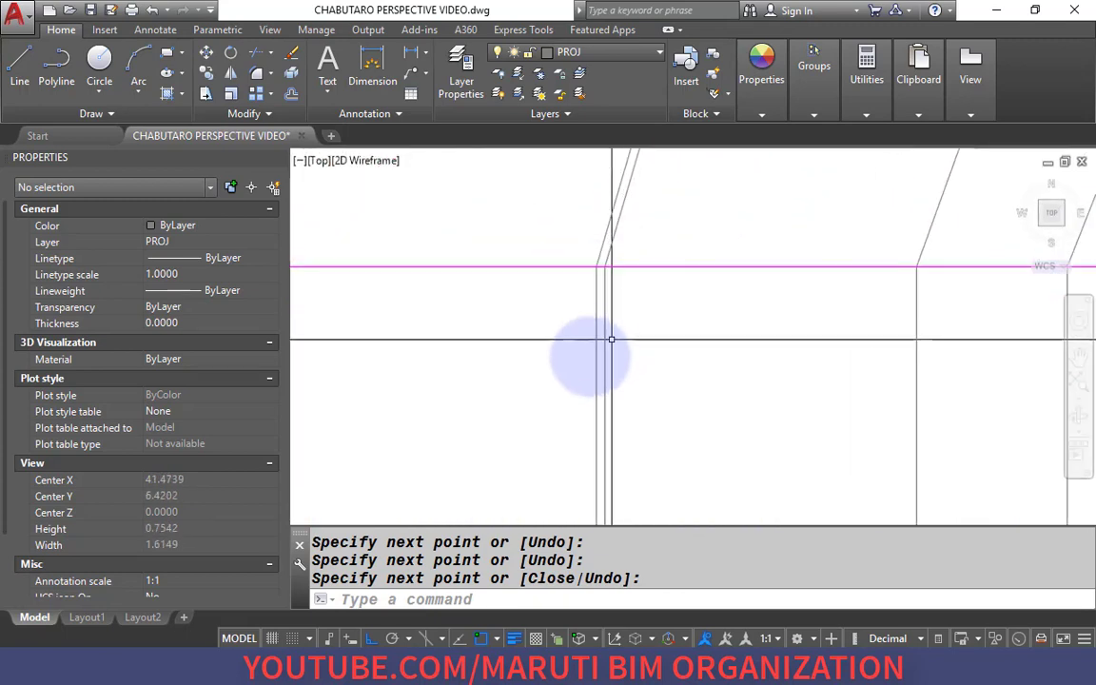
scroll(589, 358, down, 1)
scroll(631, 231, up, 4)
scroll(637, 204, down, 2)
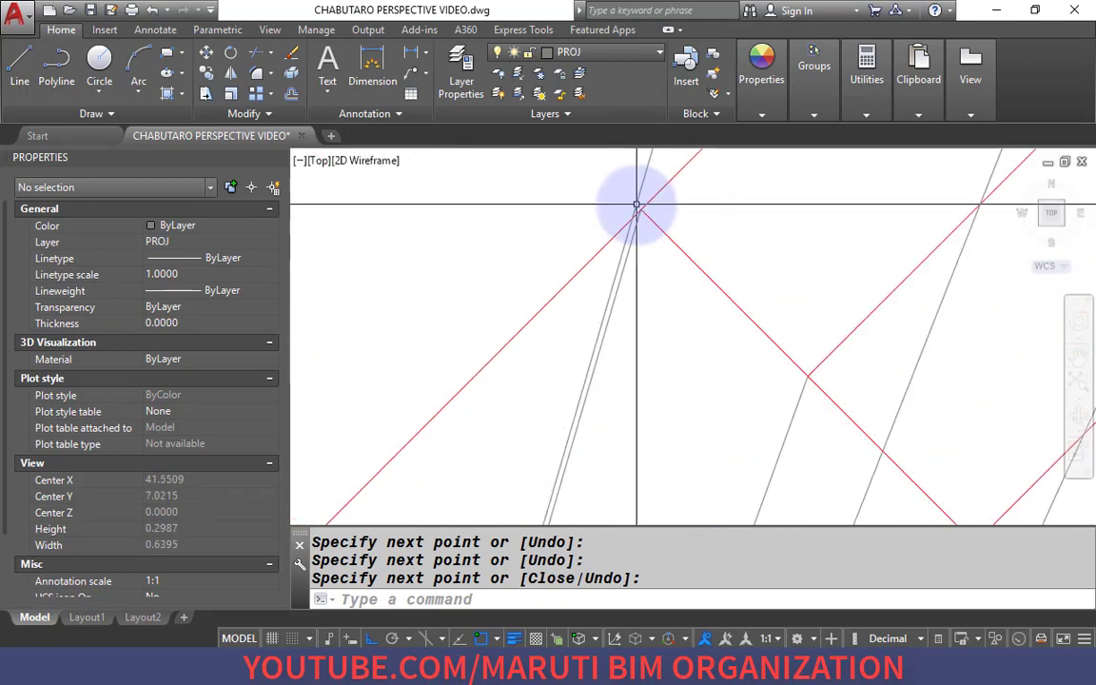
middle_drag(593, 441, 624, 244)
scroll(591, 263, up, 3)
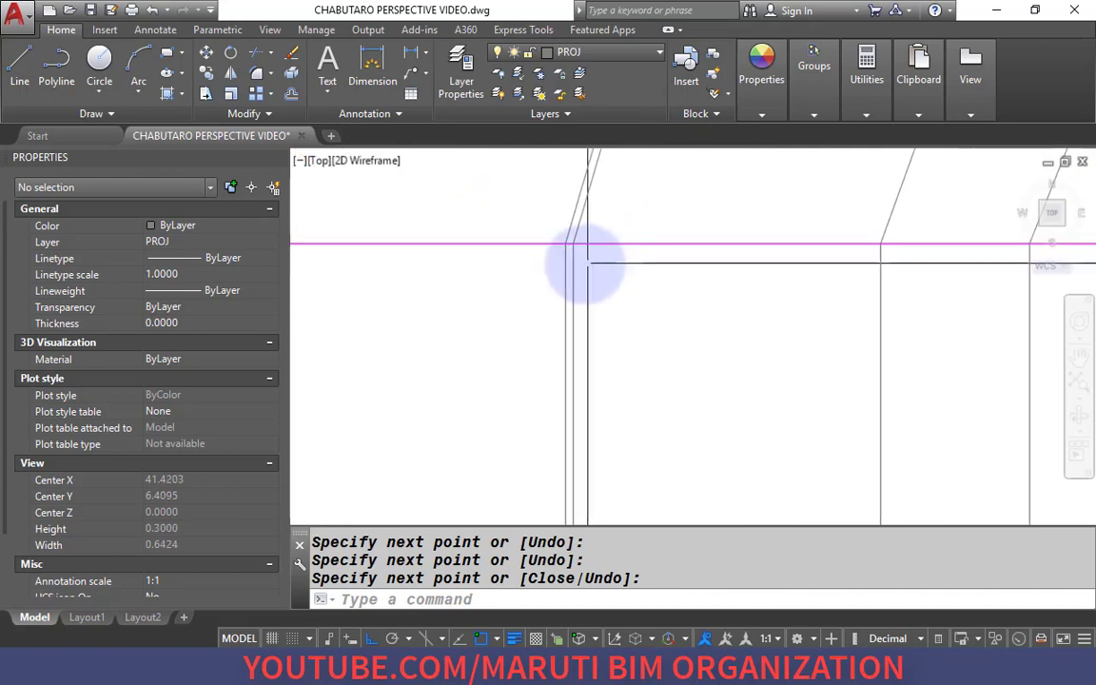
key(Escape)
click(574, 261)
scroll(617, 333, down, 3)
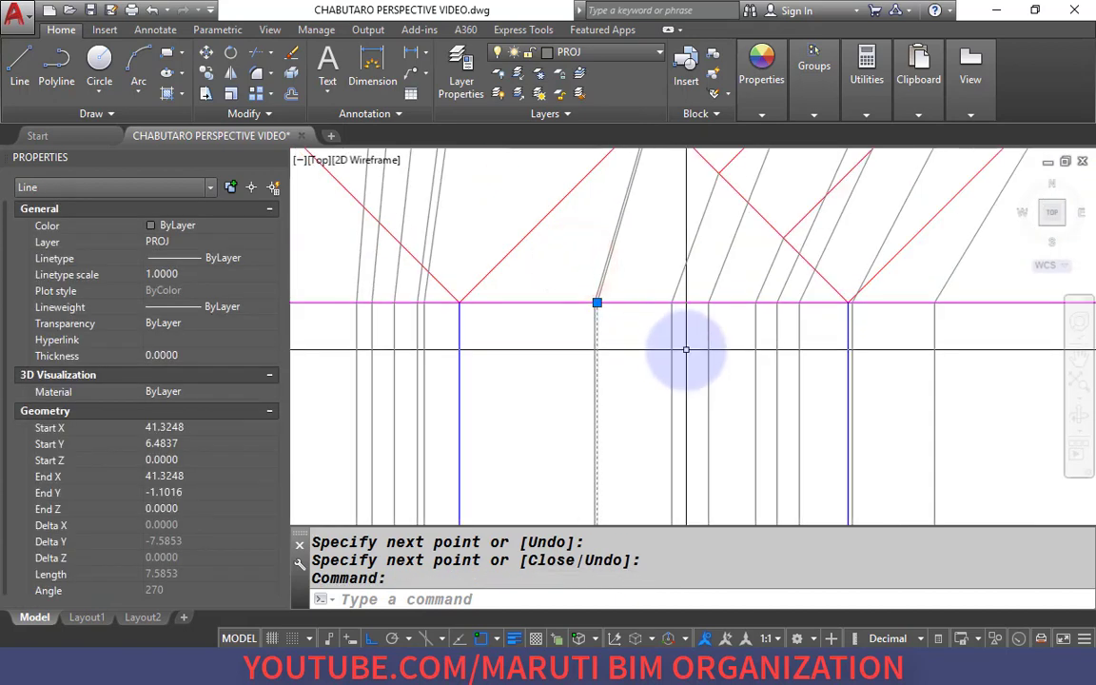
click(671, 351)
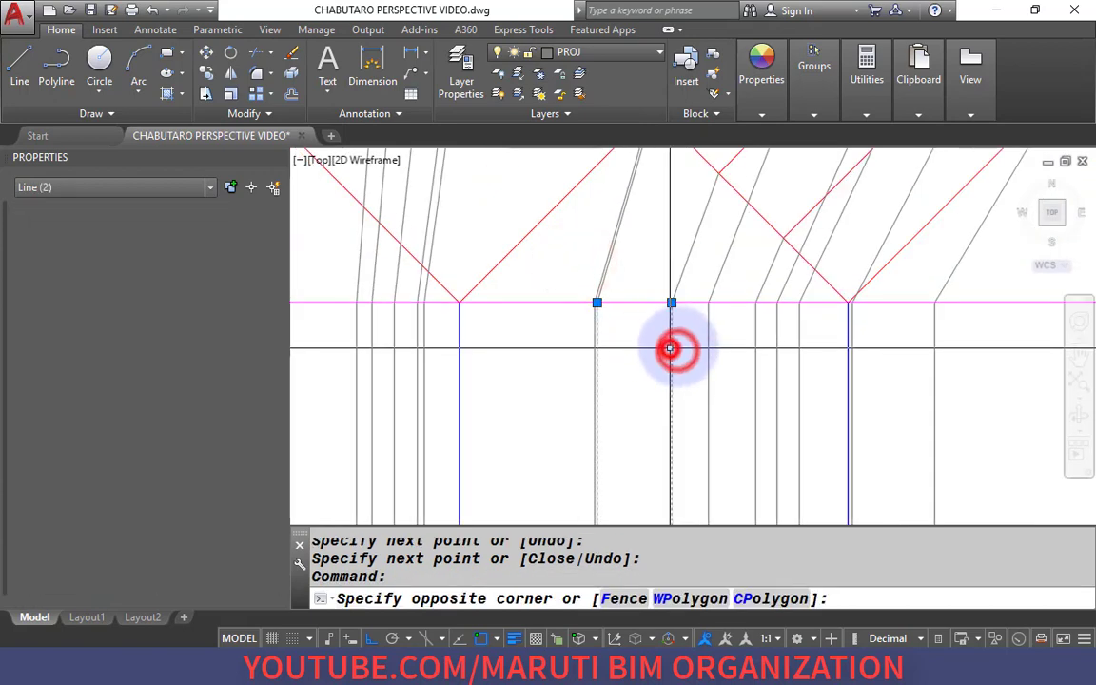
click(755, 333)
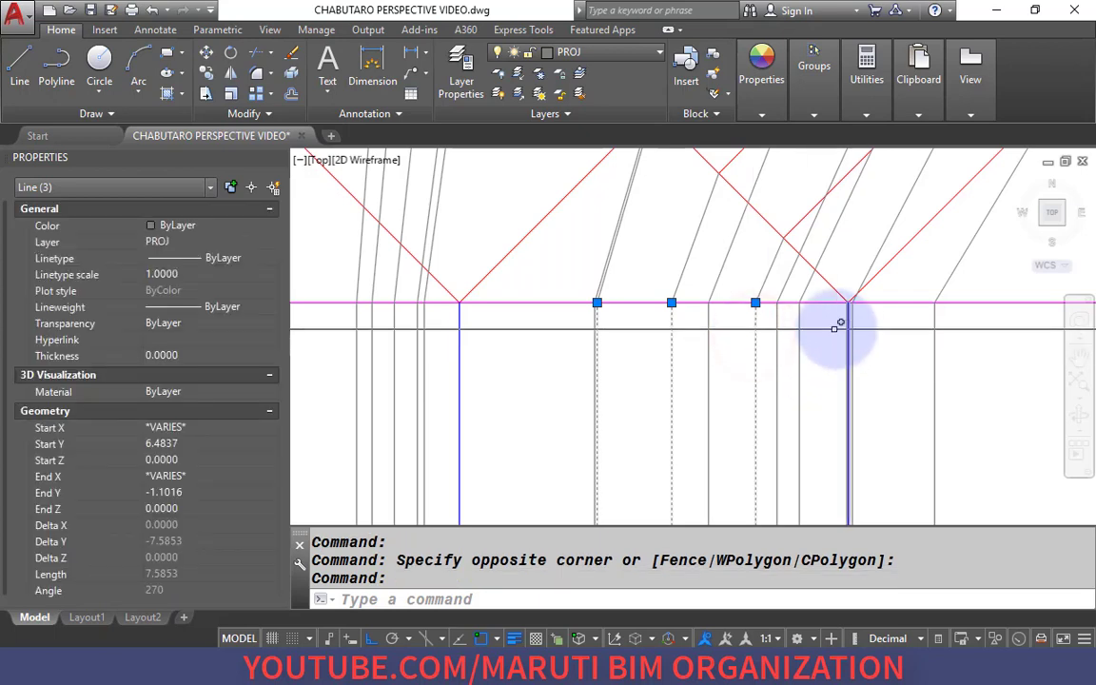
click(235, 230)
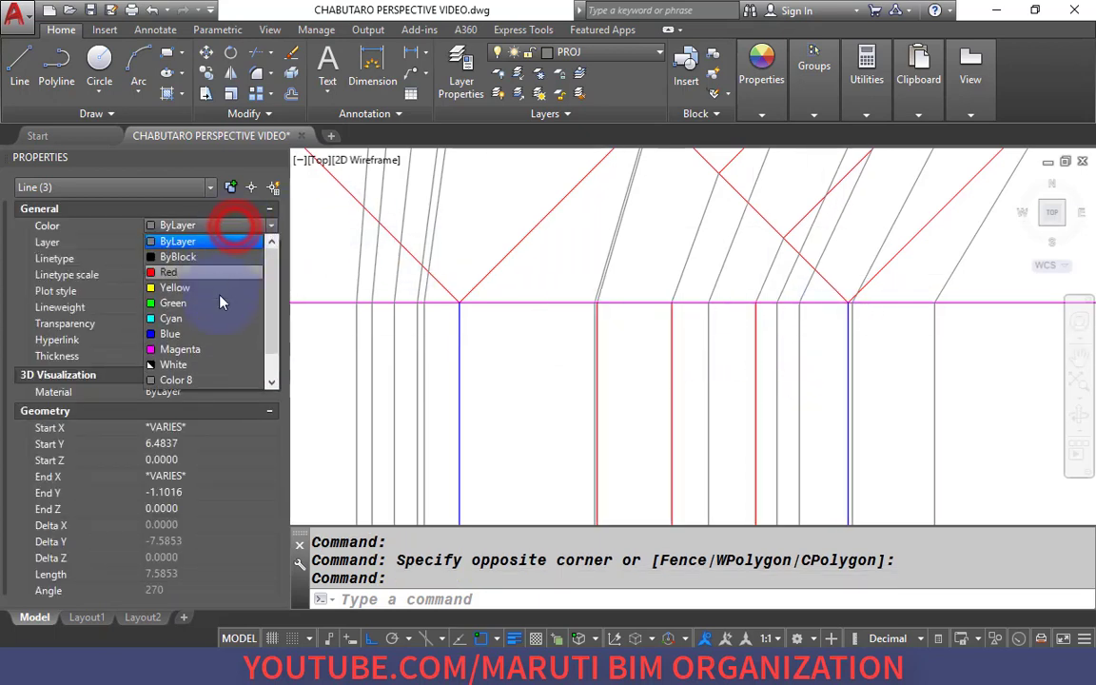
click(217, 303)
scroll(683, 202, down, 8)
scroll(683, 202, up, 5)
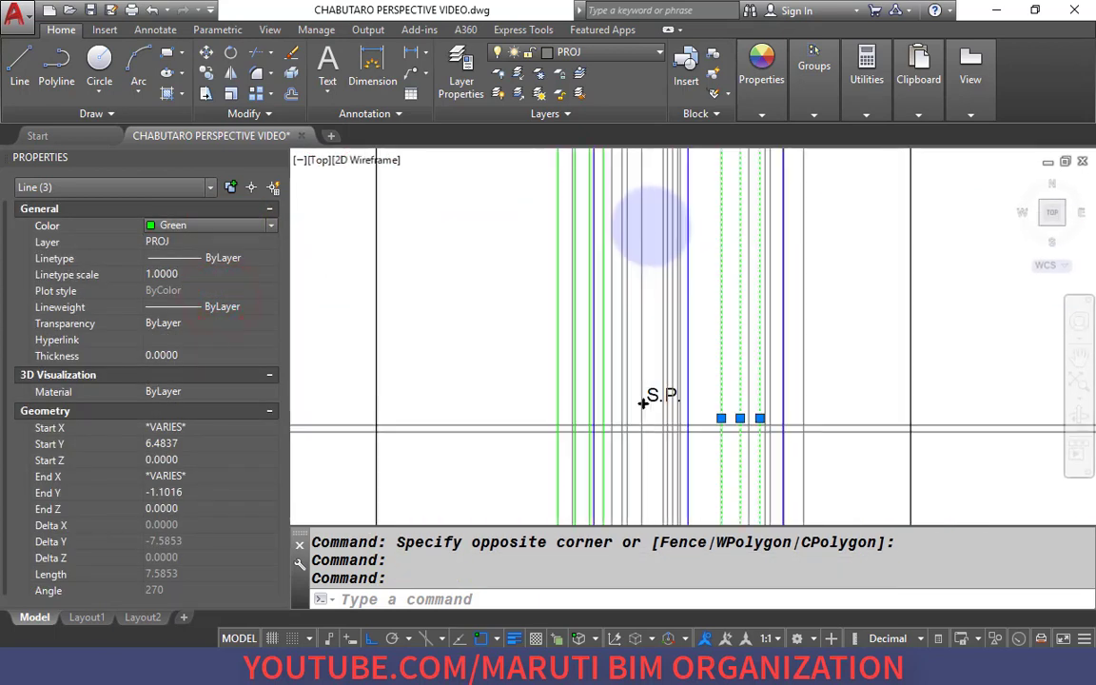
key(Escape)
key(Escape)
Match the properties of a grey projector to the left stair block's green projectors and its blue measure line.
scroll(660, 295, down, 2)
text(MA)
key(Return)
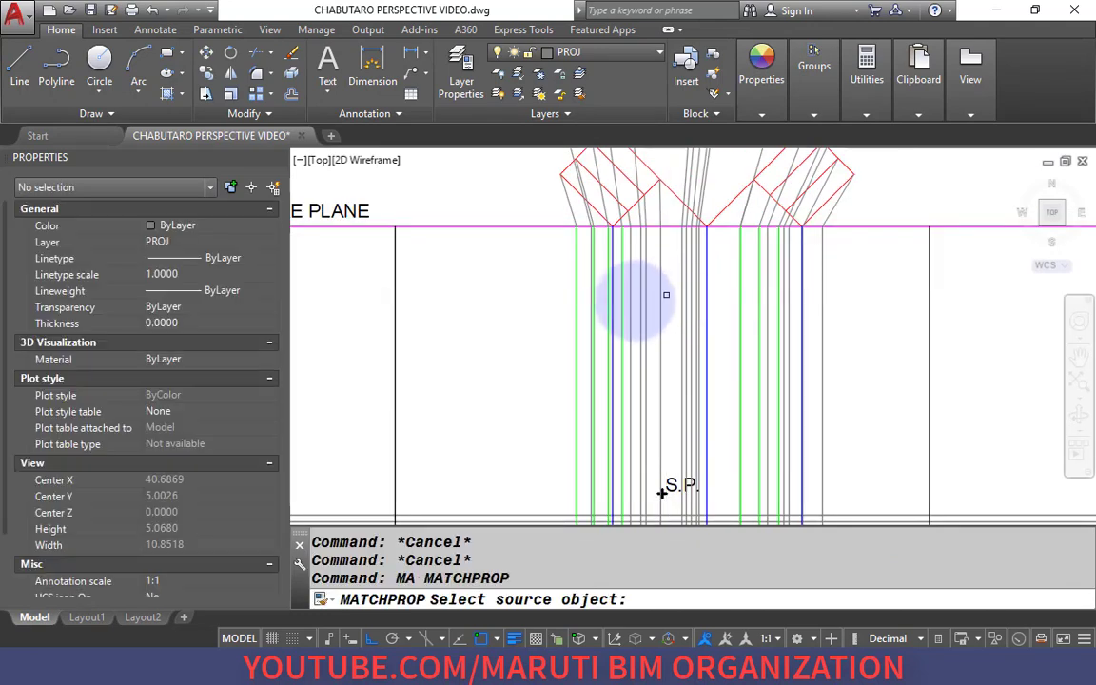
click(649, 305)
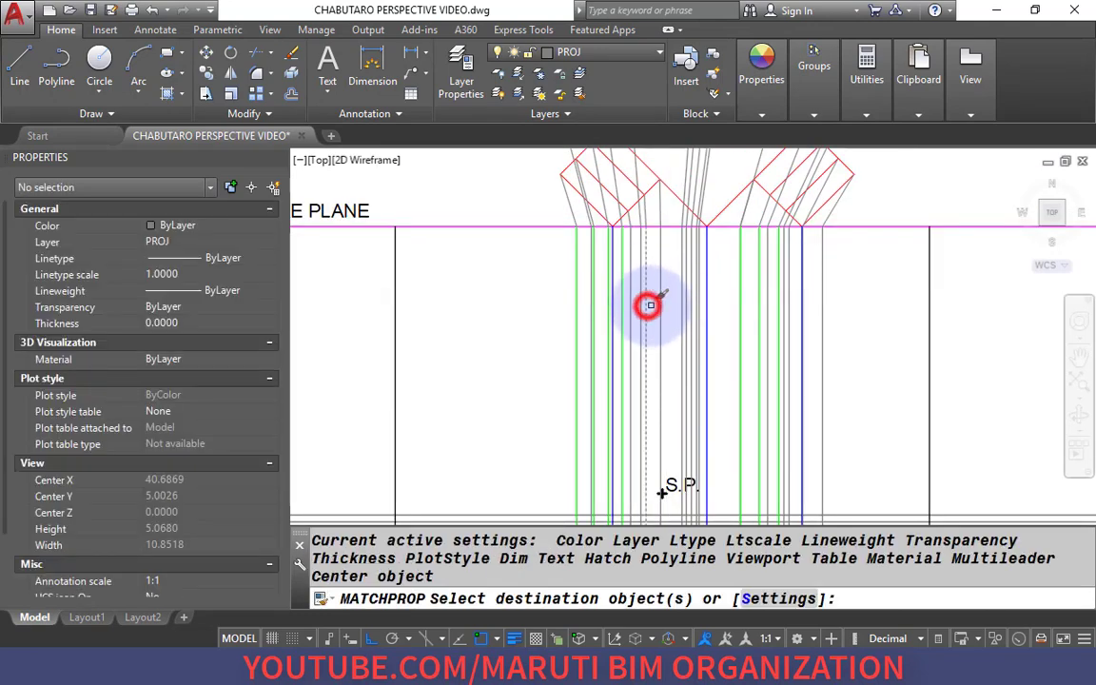
click(650, 306)
click(554, 309)
key(Return)
Draw the right stair profile's base edge from the measure line to the platform, and its vertical edge up to the platform top.
scroll(596, 280, down, 1)
scroll(694, 329, down, 3)
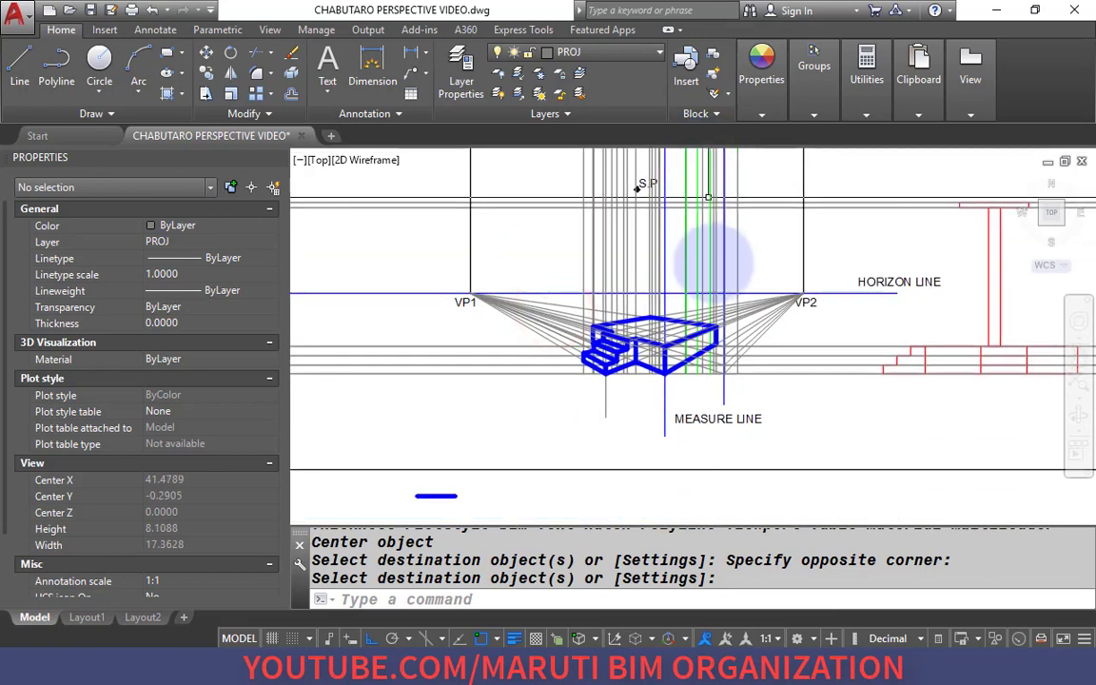
scroll(702, 371, up, 8)
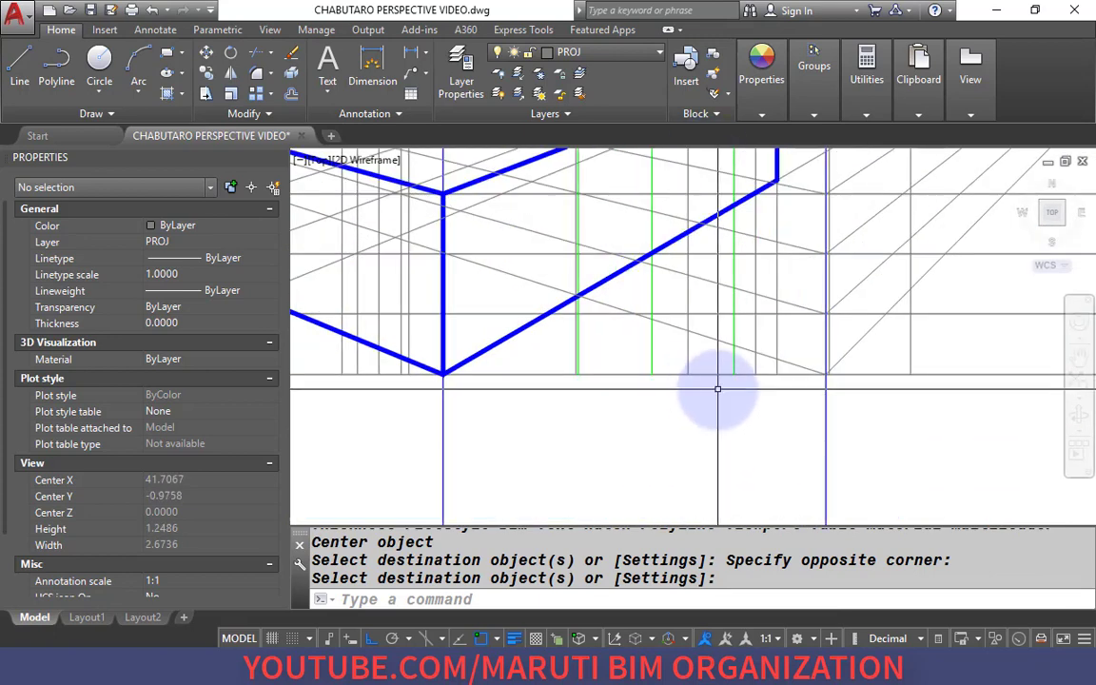
text(l)
scroll(807, 372, up, 8)
key(Return)
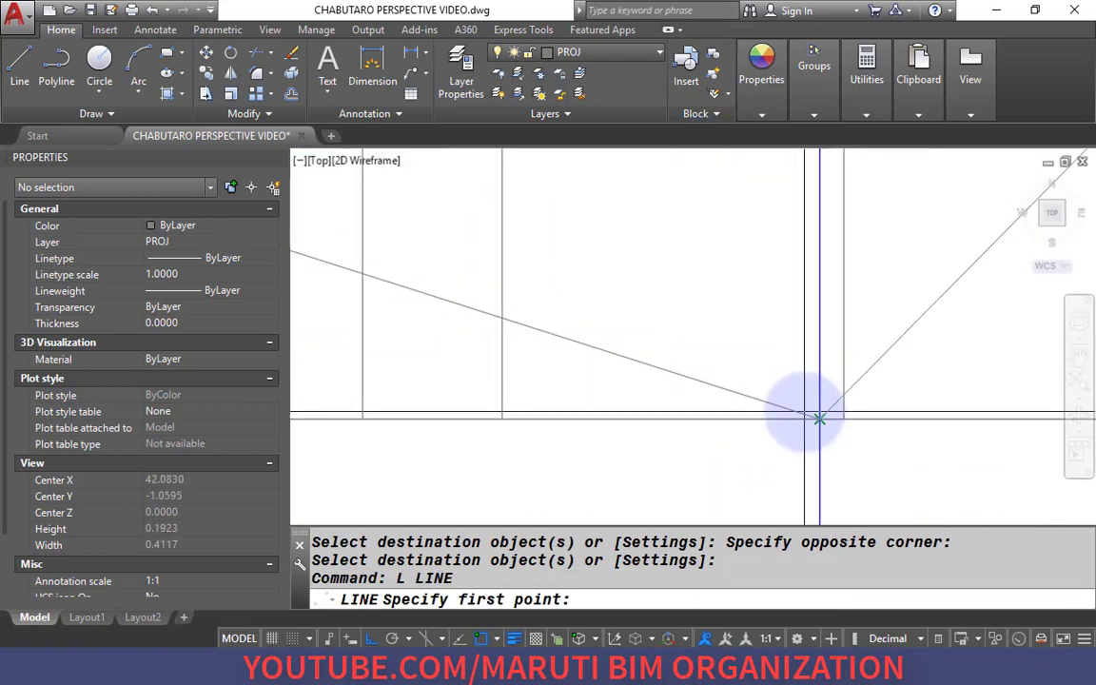
click(805, 417)
scroll(702, 384, down, 6)
scroll(484, 342, up, 8)
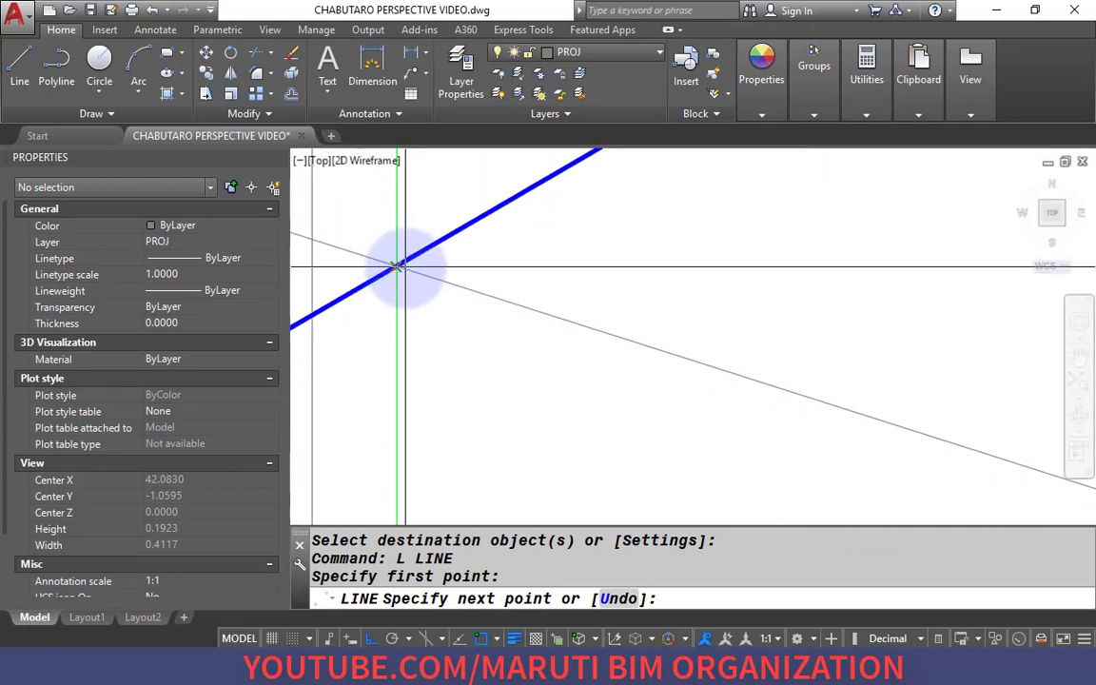
click(396, 267)
scroll(521, 398, down, 6)
scroll(544, 352, up, 6)
scroll(544, 352, up, 5)
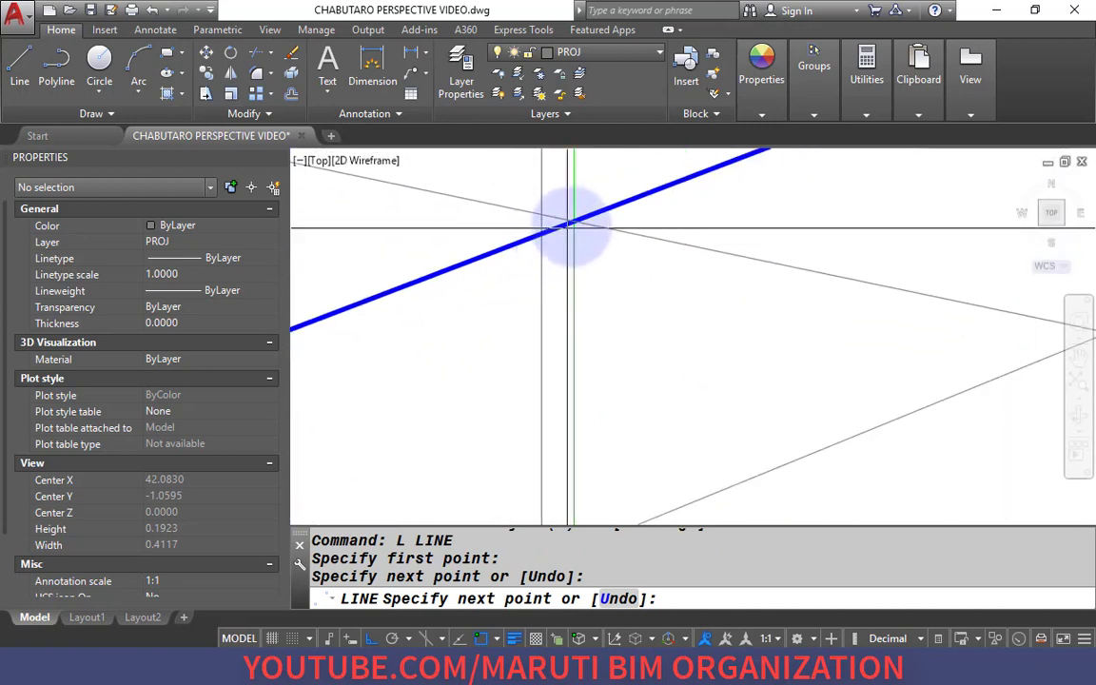
click(573, 221)
Draw the right stair profile's stepped outline from the platform top down along the three treads and risers to the measure line's base.
scroll(573, 221, down, 4)
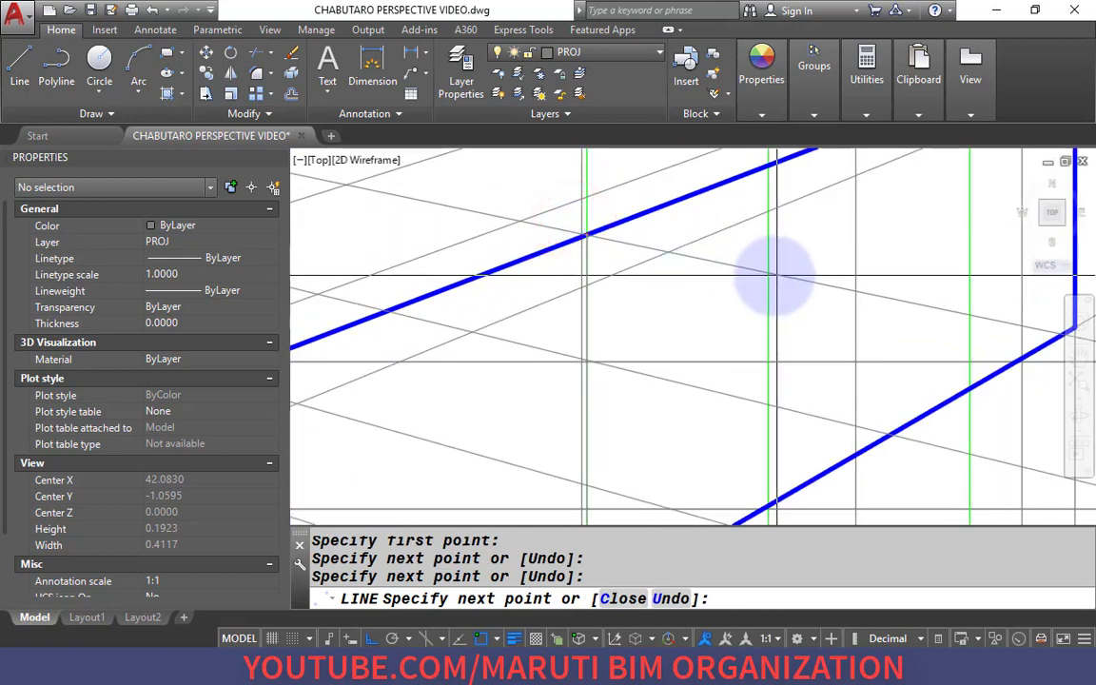
click(768, 404)
middle_drag(900, 447, 688, 328)
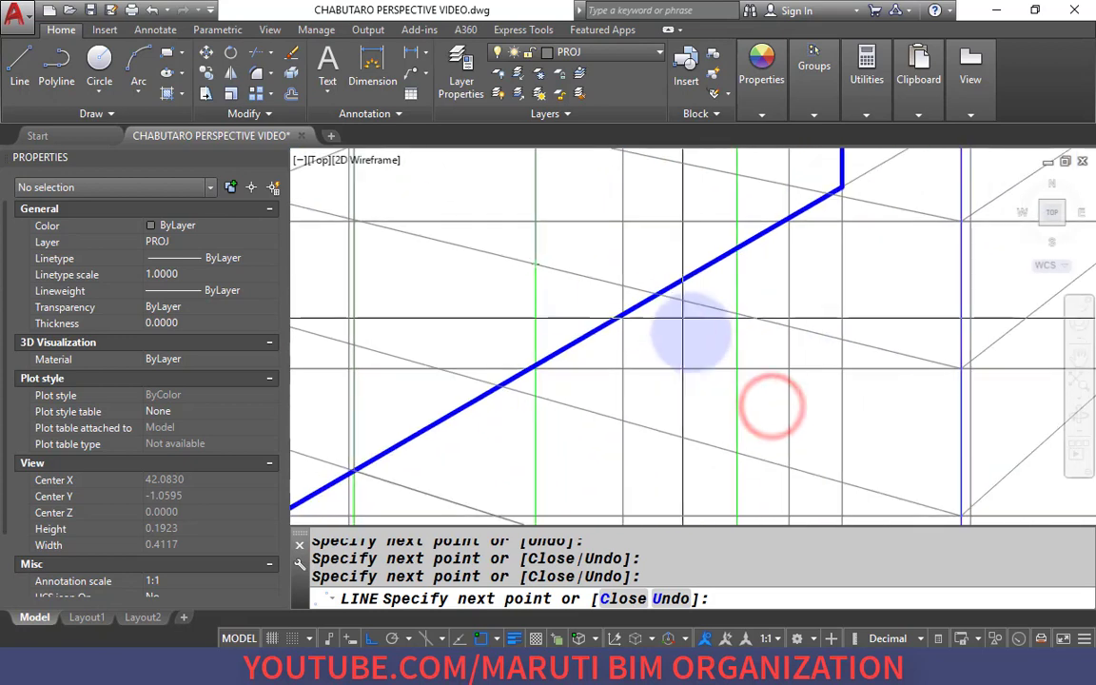
click(736, 313)
click(733, 447)
middle_drag(839, 453, 651, 278)
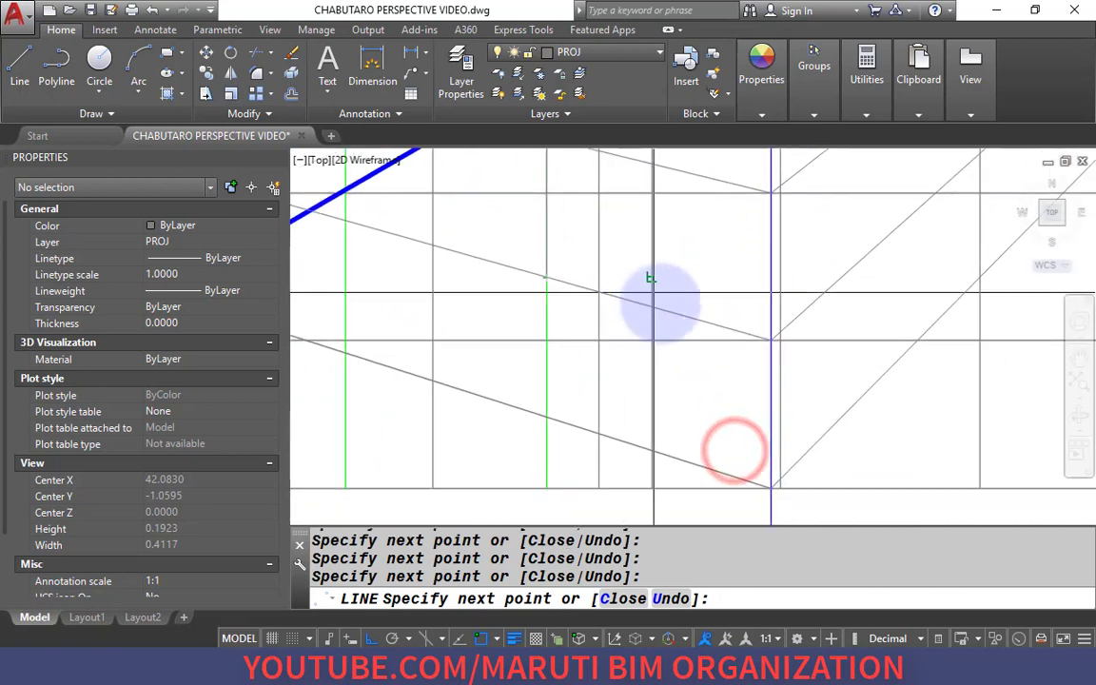
click(752, 332)
click(768, 482)
scroll(712, 443, down, 3)
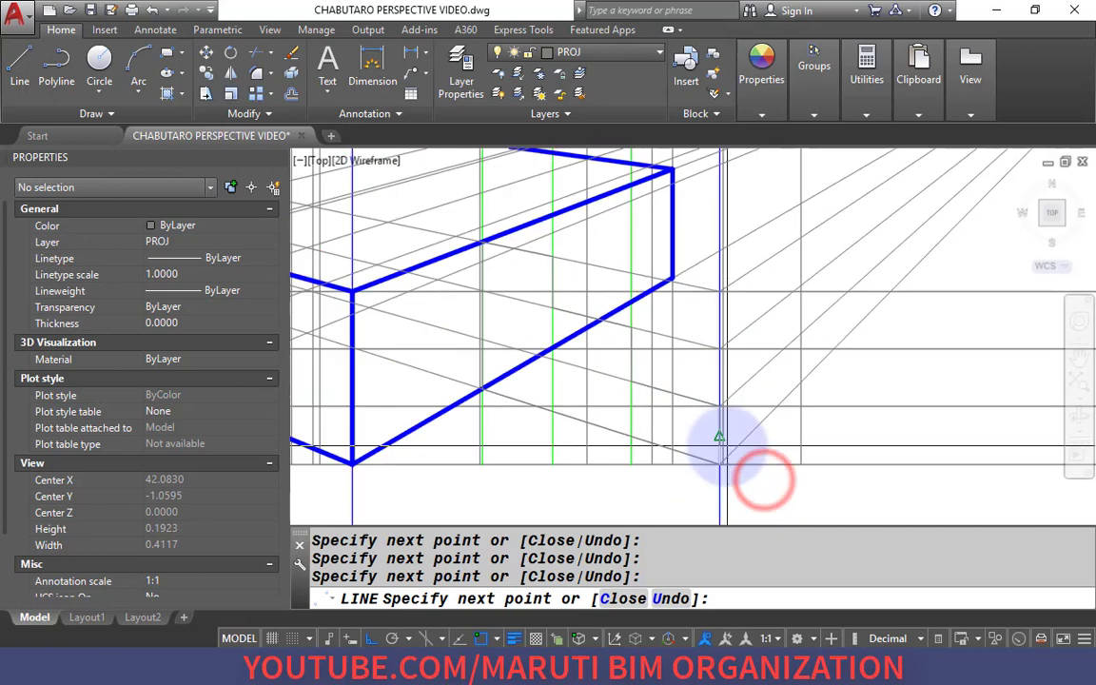
scroll(721, 400, down, 5)
key(Return)
Match the properties of the thick blue sample line to all edges of the right stair profile.
text(MA)
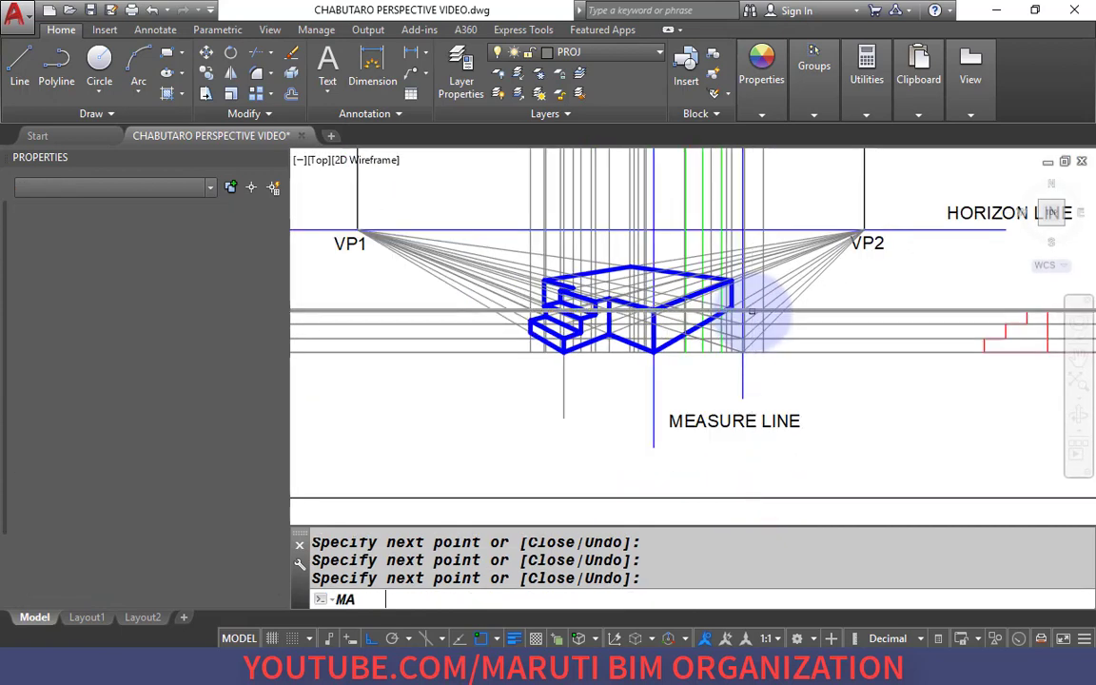
key(Return)
scroll(723, 314, down, 4)
click(603, 355)
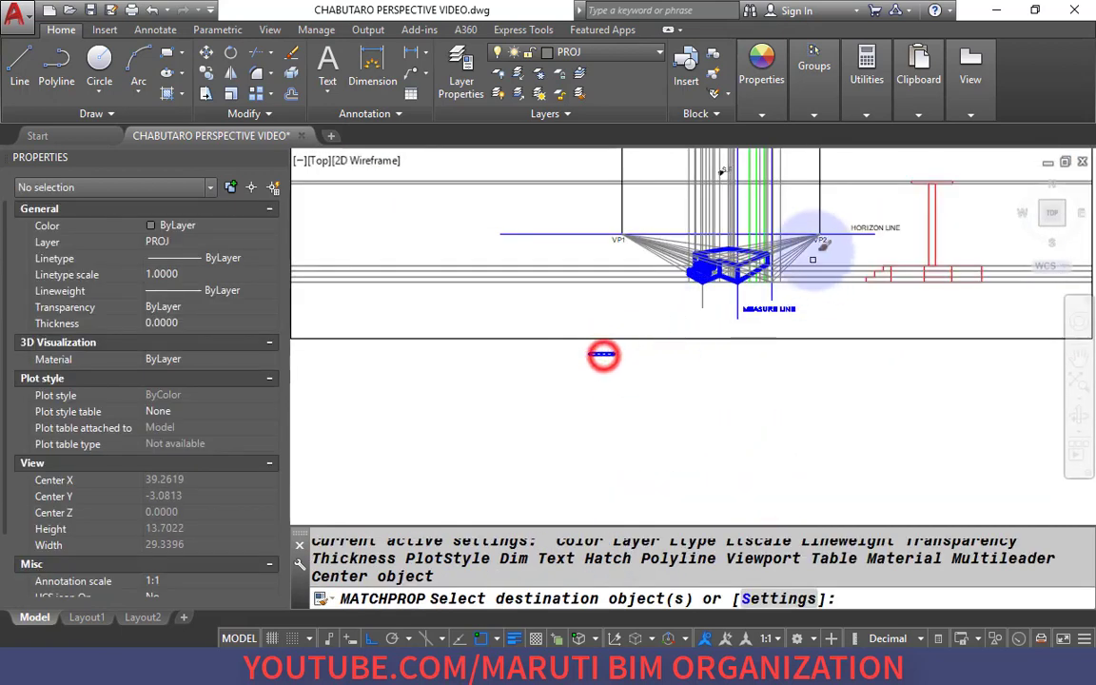
scroll(780, 252, up, 8)
scroll(537, 274, down, 4)
click(534, 282)
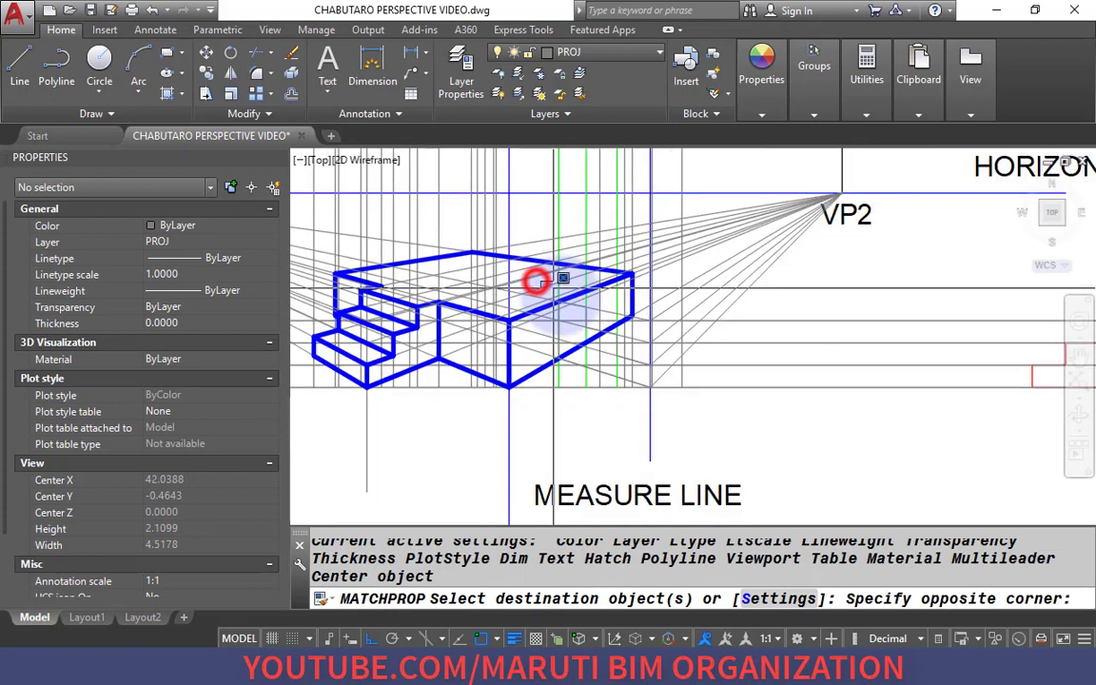
click(679, 407)
key(Return)
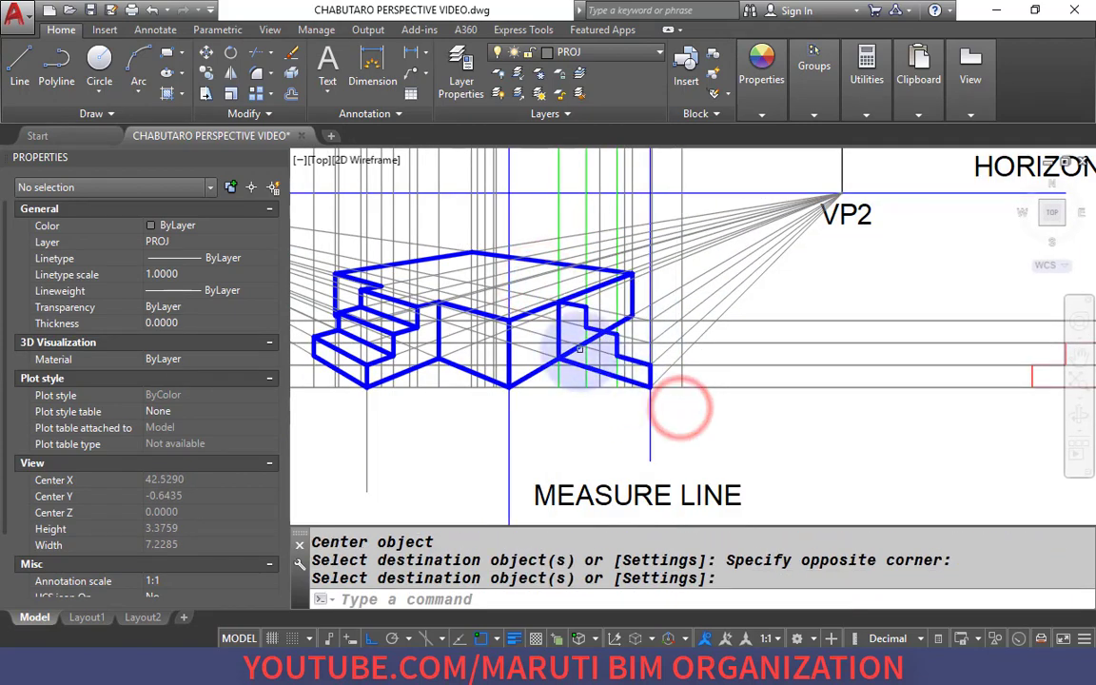
Trim the part of the platform's right base edge hidden behind the lower corner of the right stair profile.
scroll(552, 364, up, 6)
text(tr)
key(Return)
key(Return)
click(534, 365)
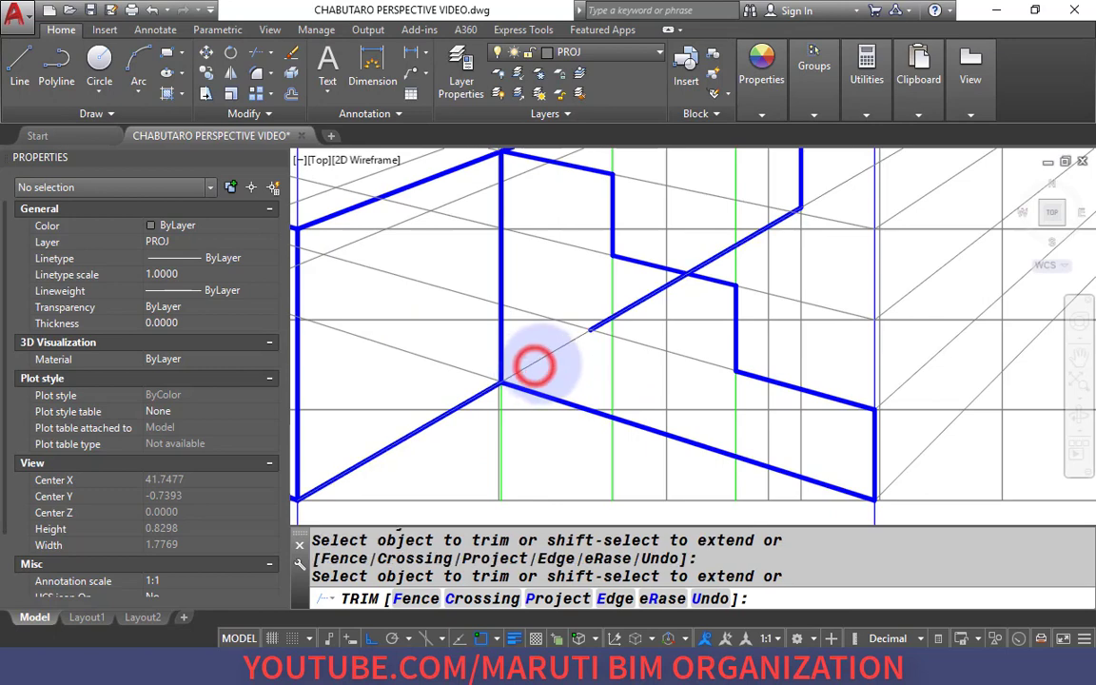
key(Return)
Draw lines to VP2 from the outer corners of the top and middle treads on the right stair profile.
scroll(571, 319, down, 2)
text(l)
key(Return)
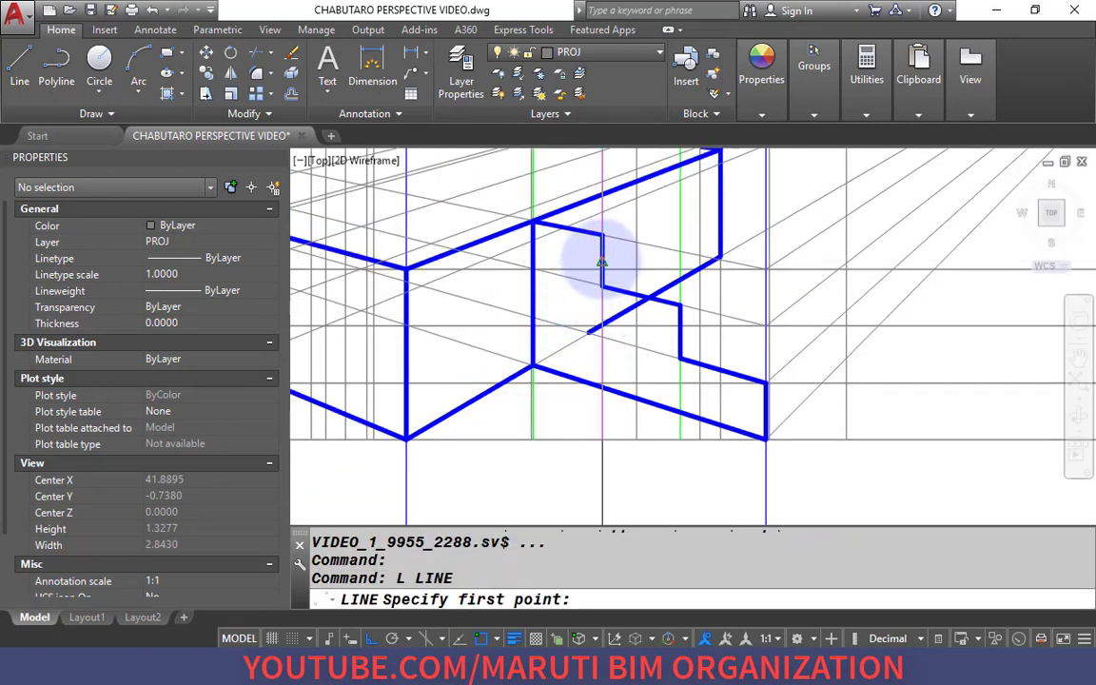
click(600, 234)
scroll(666, 245, down, 3)
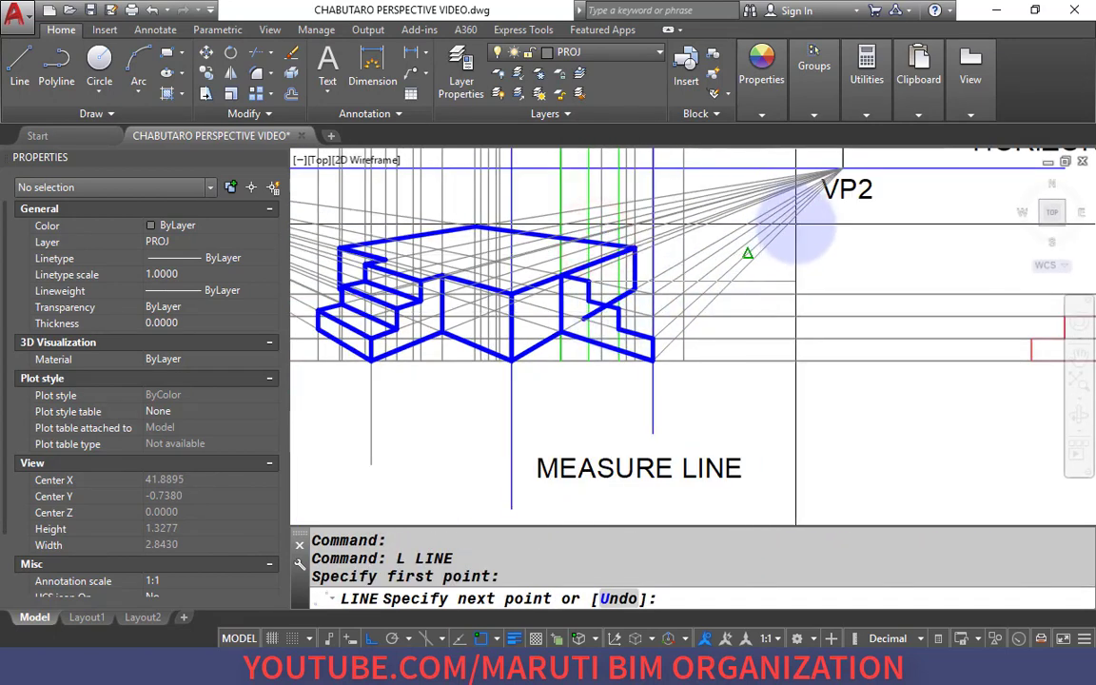
click(802, 212)
key(Return)
scroll(625, 274, up, 2)
key(Return)
scroll(587, 424, up, 1)
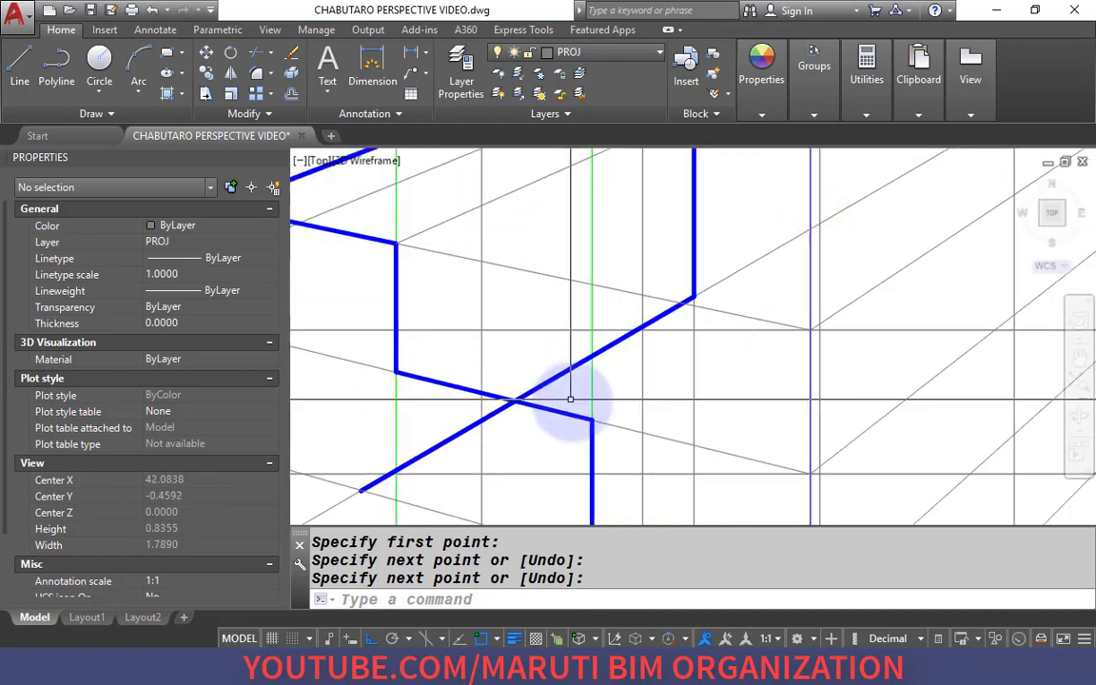
click(595, 428)
scroll(733, 330, down, 3)
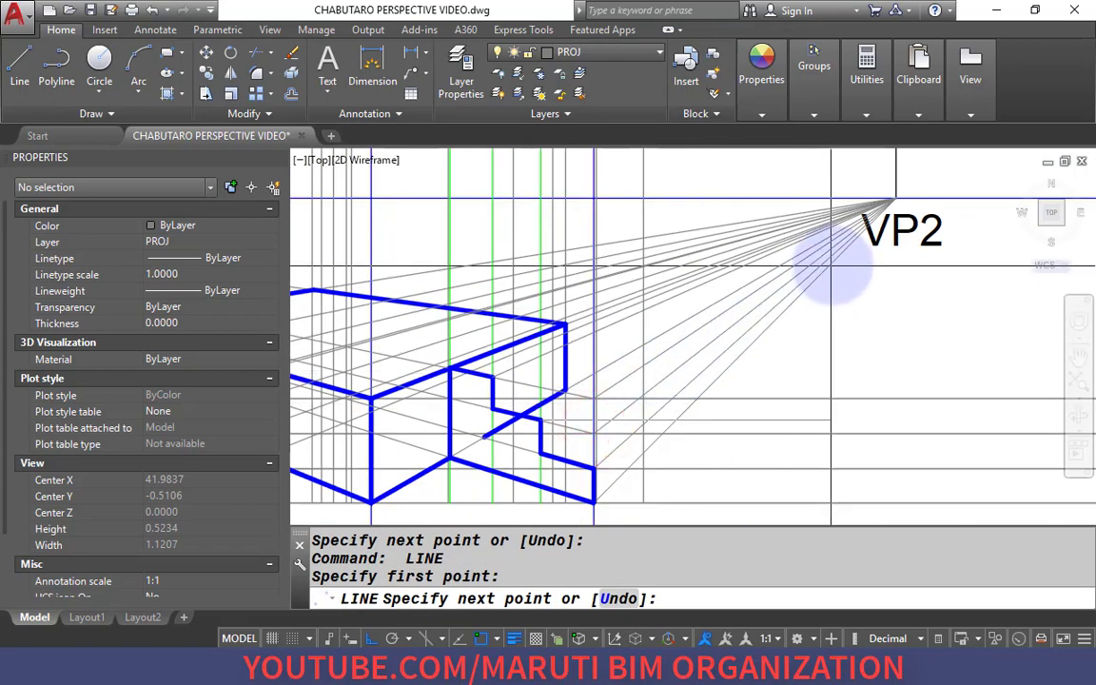
key(Return)
Draw lines to VP2 from the inner corners where the right stair profile's lowest and middle treads meet the risers above.
scroll(544, 461, up, 3)
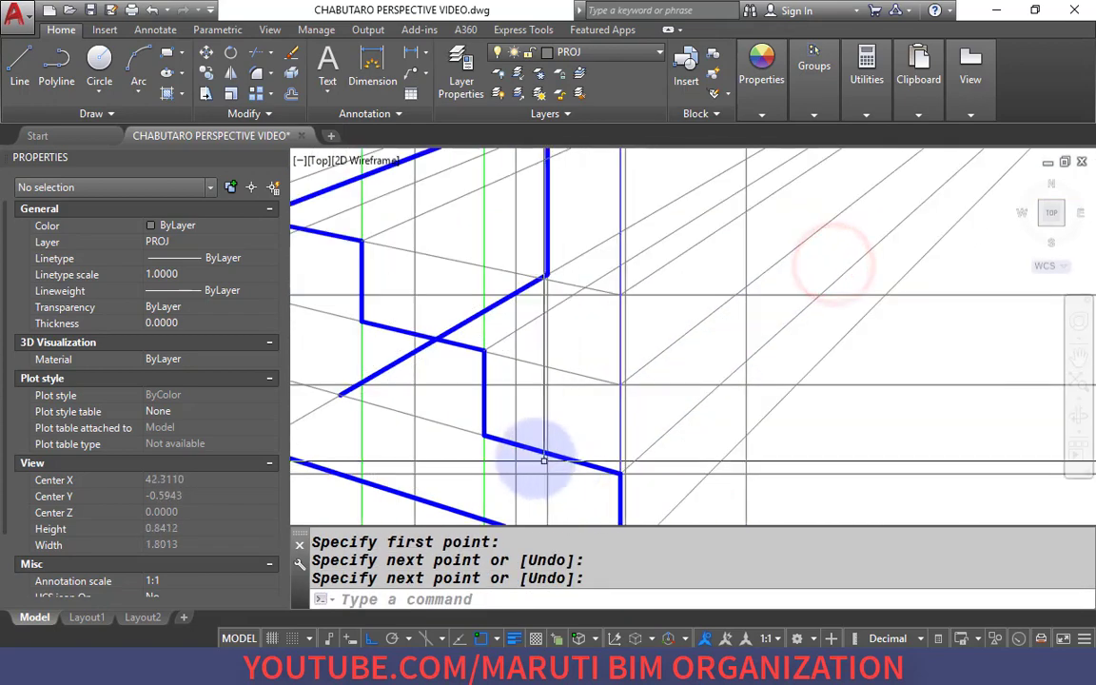
key(Return)
click(484, 435)
scroll(488, 435, down, 3)
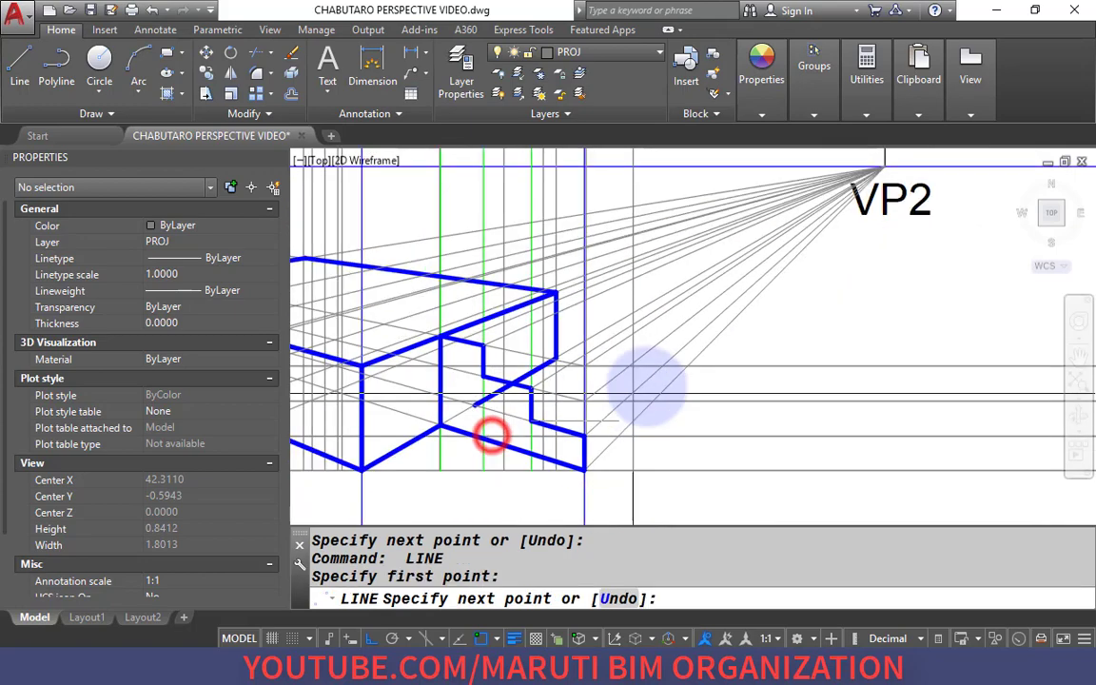
click(884, 167)
key(Return)
key(Return)
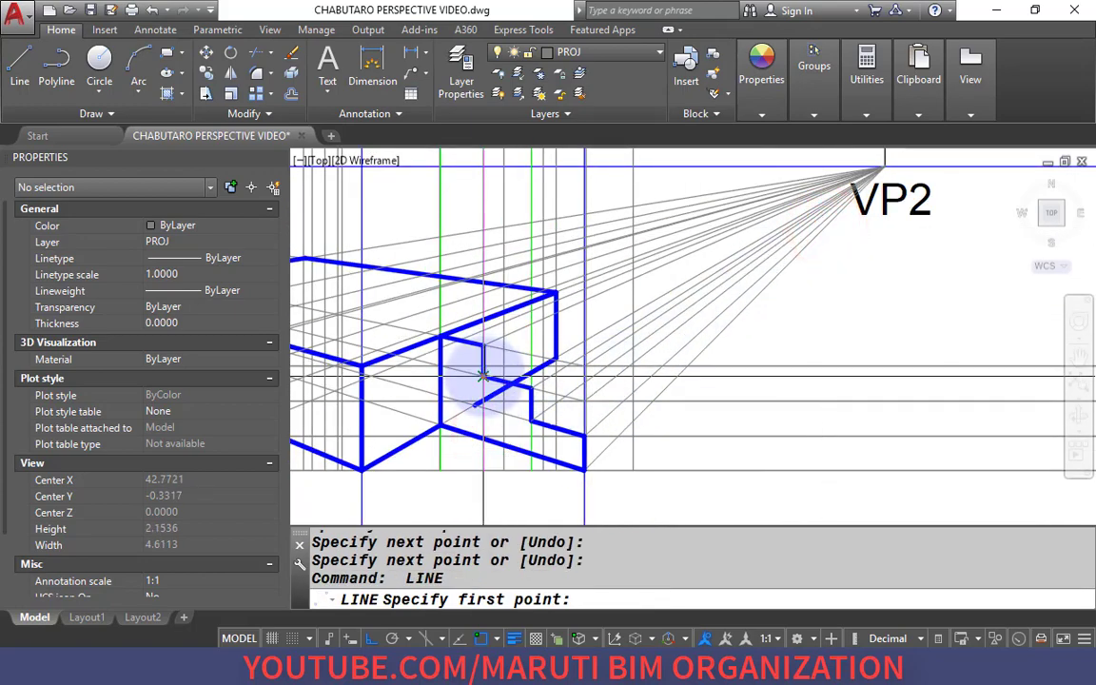
scroll(483, 378, up, 4)
click(495, 389)
scroll(495, 389, down, 5)
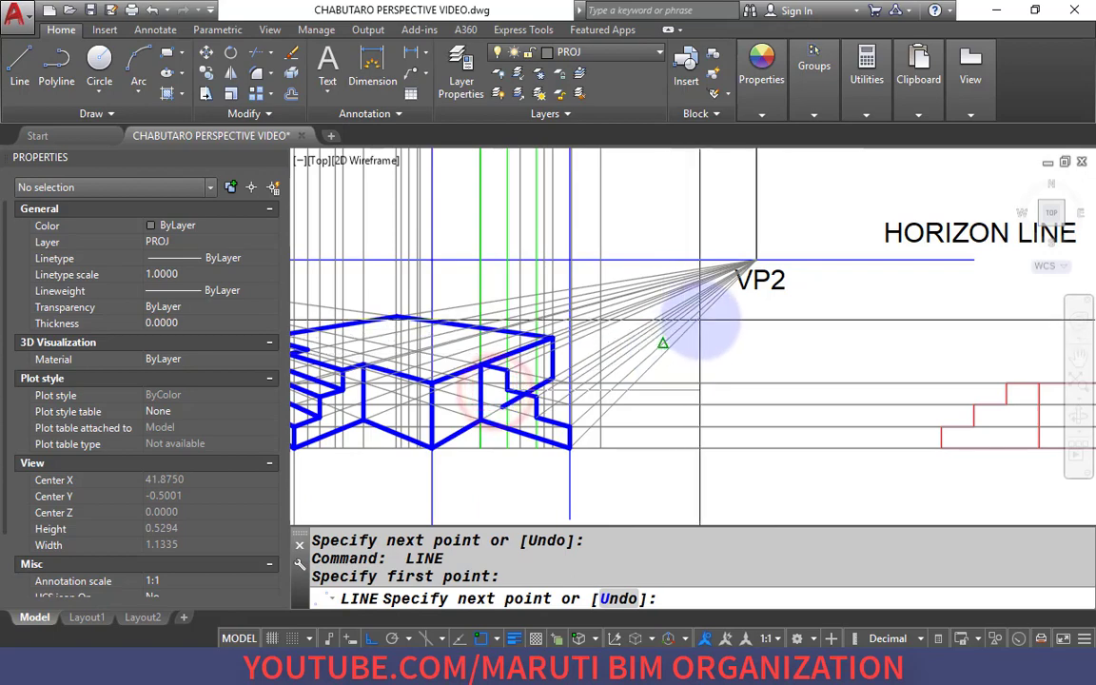
click(723, 305)
key(Return)
scroll(566, 373, up, 3)
scroll(571, 285, down, 8)
scroll(623, 375, up, 6)
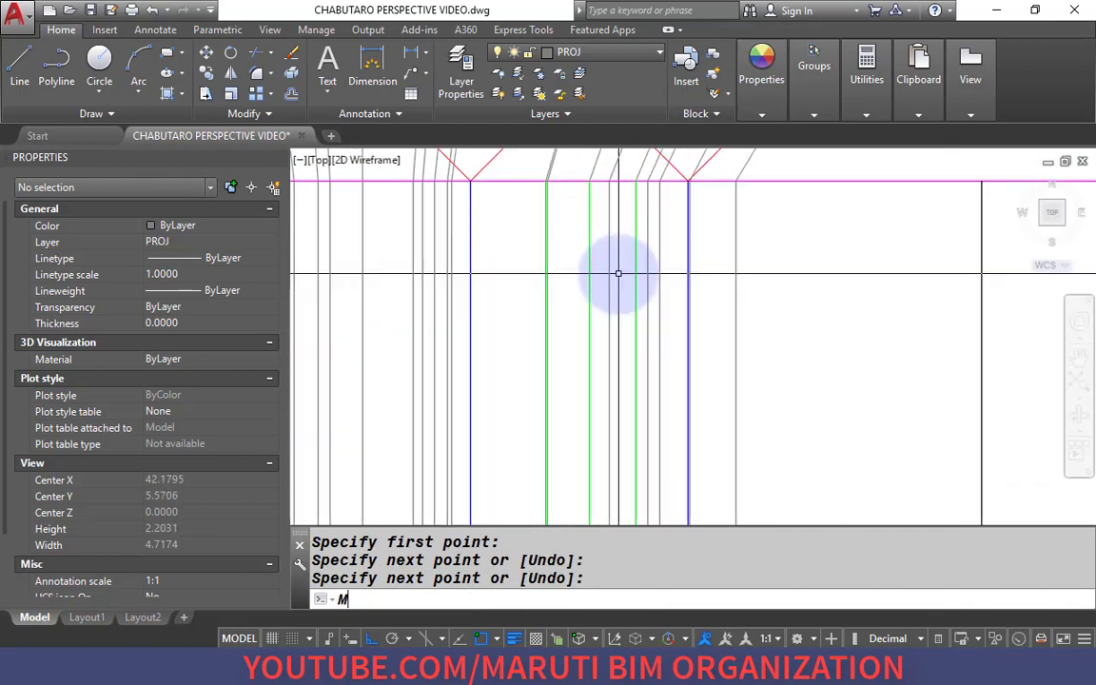
key(Return)
scroll(545, 263, up, 4)
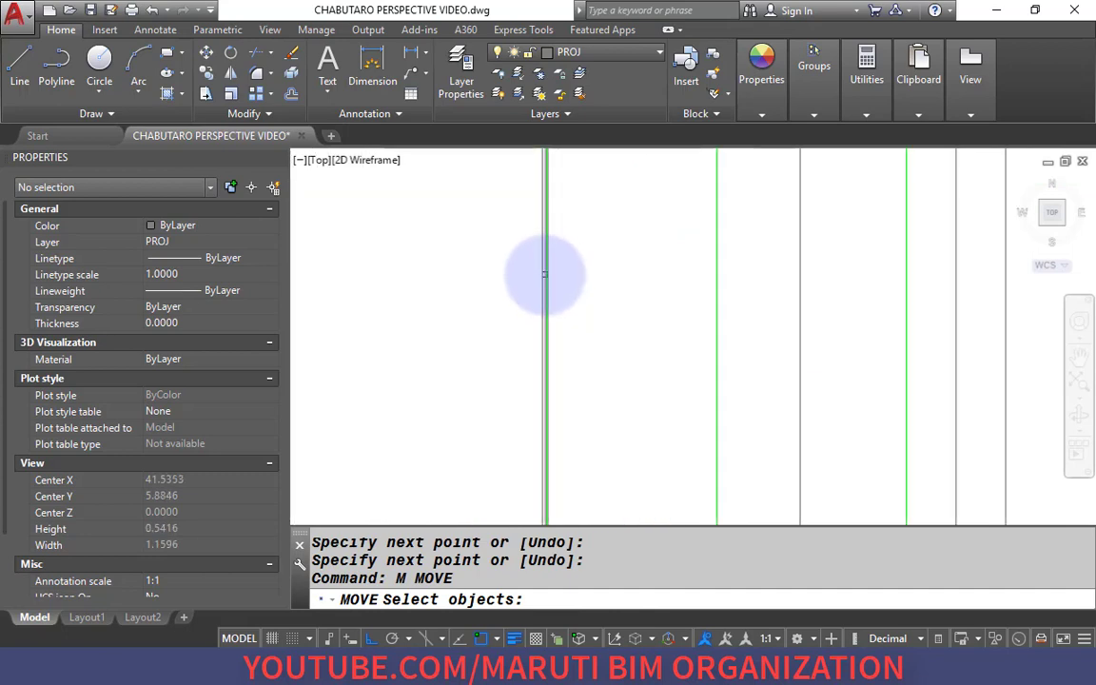
click(541, 278)
scroll(561, 285, down, 2)
key(Escape)
Match the properties of a grey projector to the three green projectors of the right stair profile.
text(MA)
key(Return)
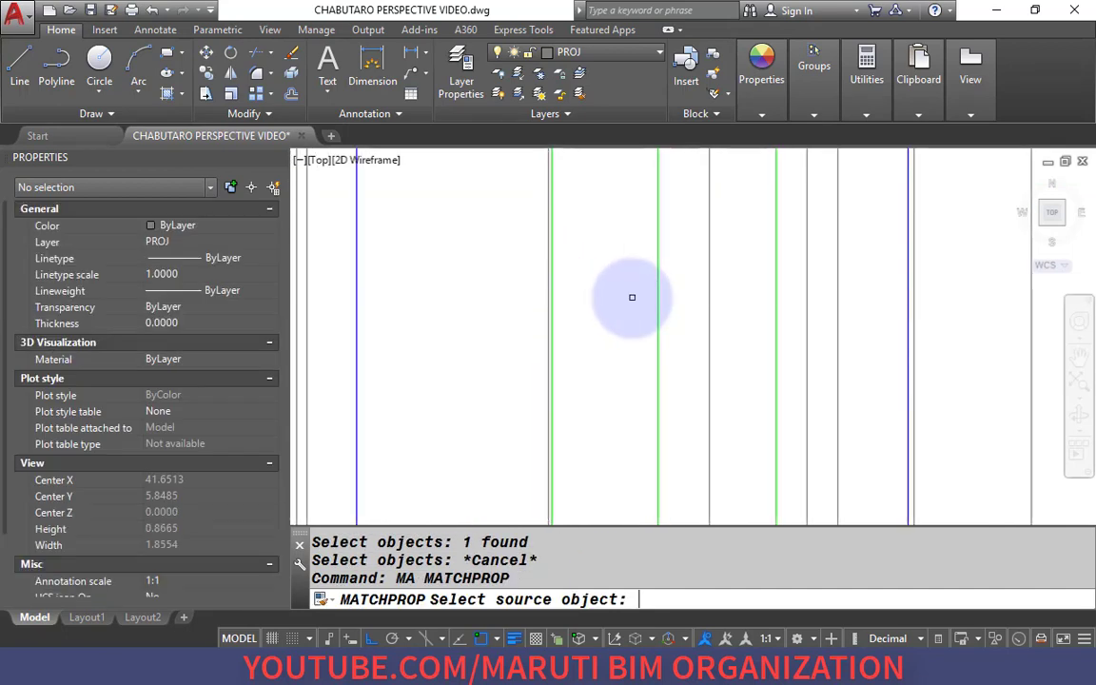
click(709, 293)
click(761, 290)
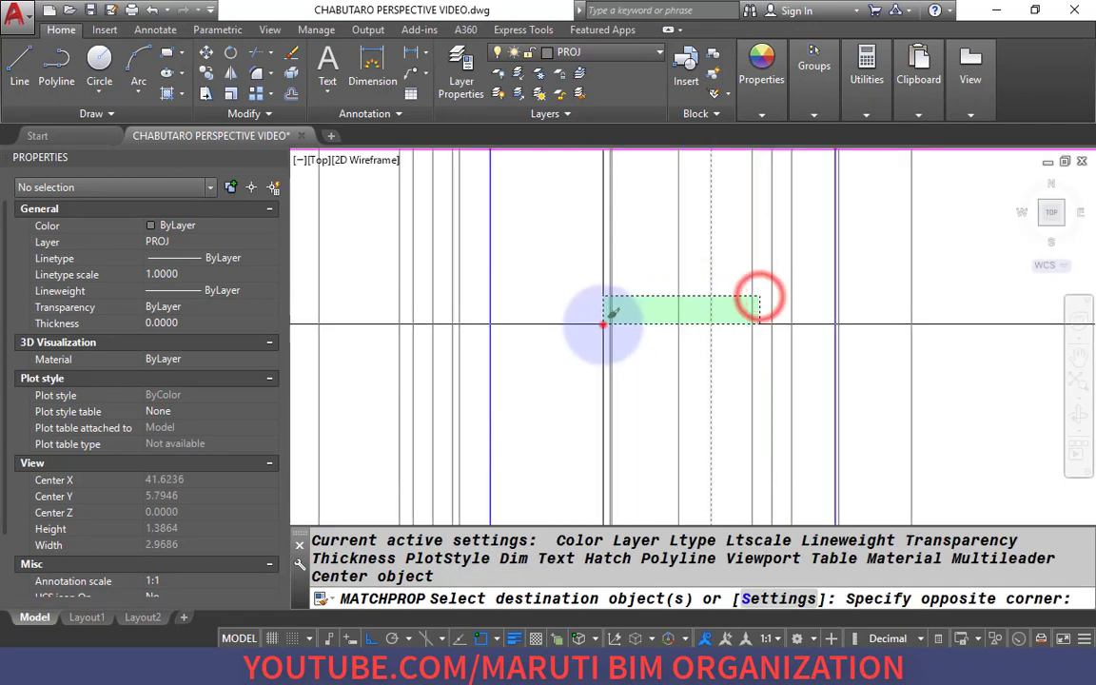
click(607, 320)
key(Return)
Set the colour of the four vertical projectors from the right stair block's far side to Green.
scroll(619, 345, down, 2)
scroll(620, 345, up, 3)
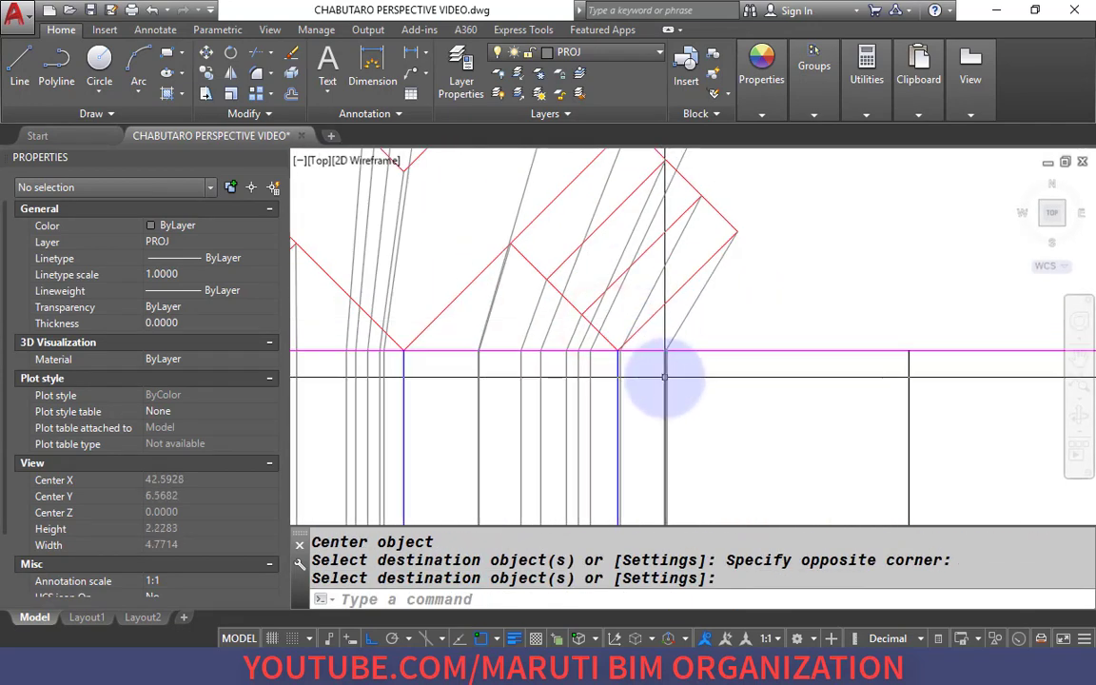
key(Return)
click(664, 377)
scroll(628, 334, up, 3)
click(543, 399)
scroll(720, 387, down, 3)
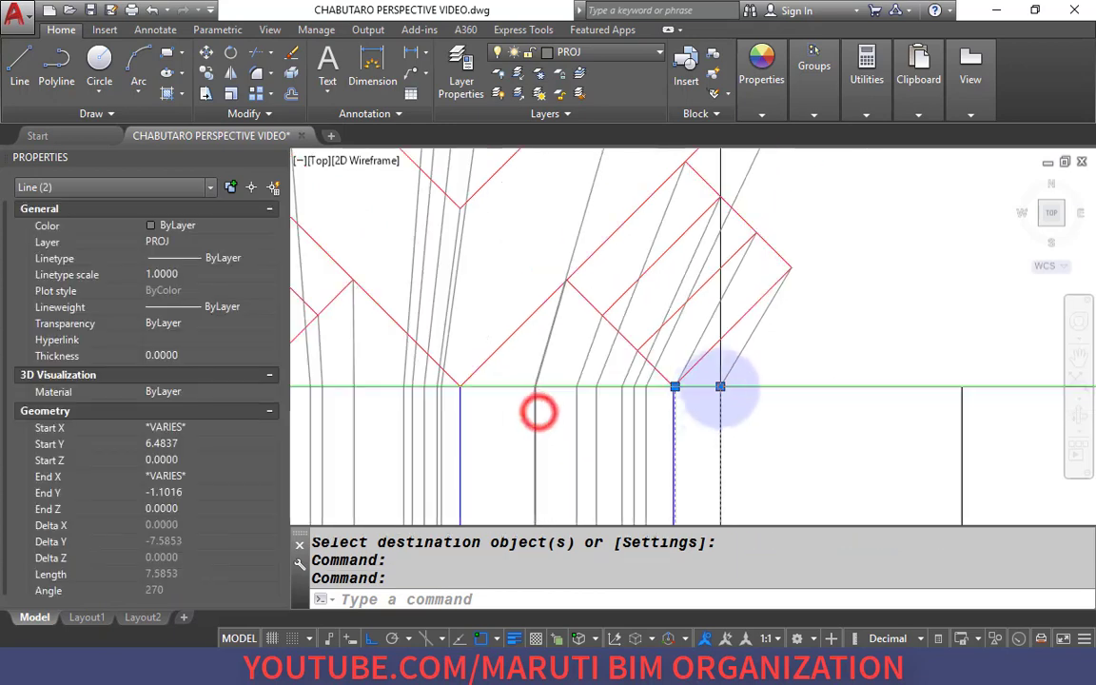
scroll(647, 414, up, 2)
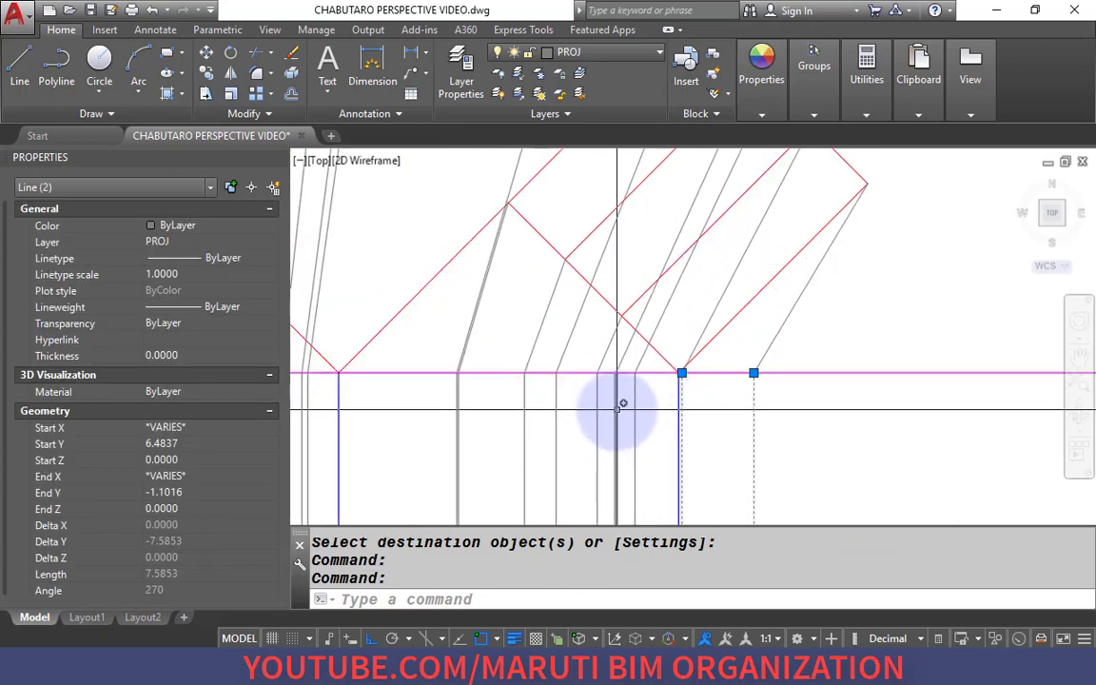
click(616, 408)
scroll(616, 409, down, 2)
click(579, 420)
click(568, 415)
click(202, 225)
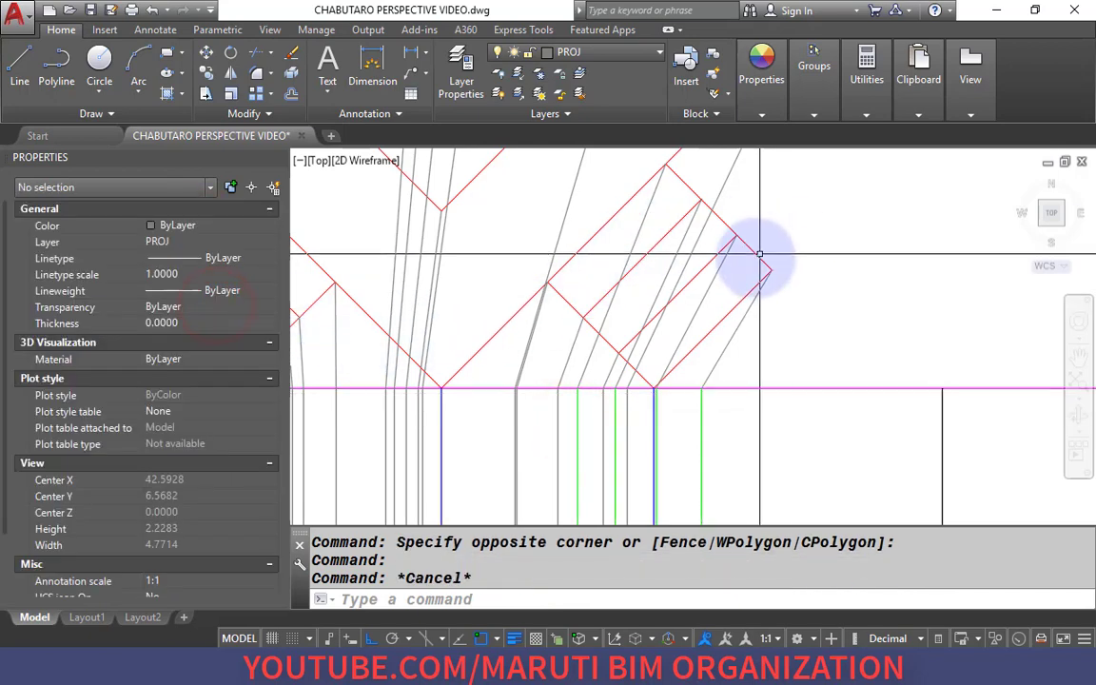
Draw the right stair's top tread from the platform edge to its far green projector and back to the profile's top tread corner.
scroll(661, 199, down, 5)
scroll(661, 201, down, 2)
scroll(687, 308, up, 2)
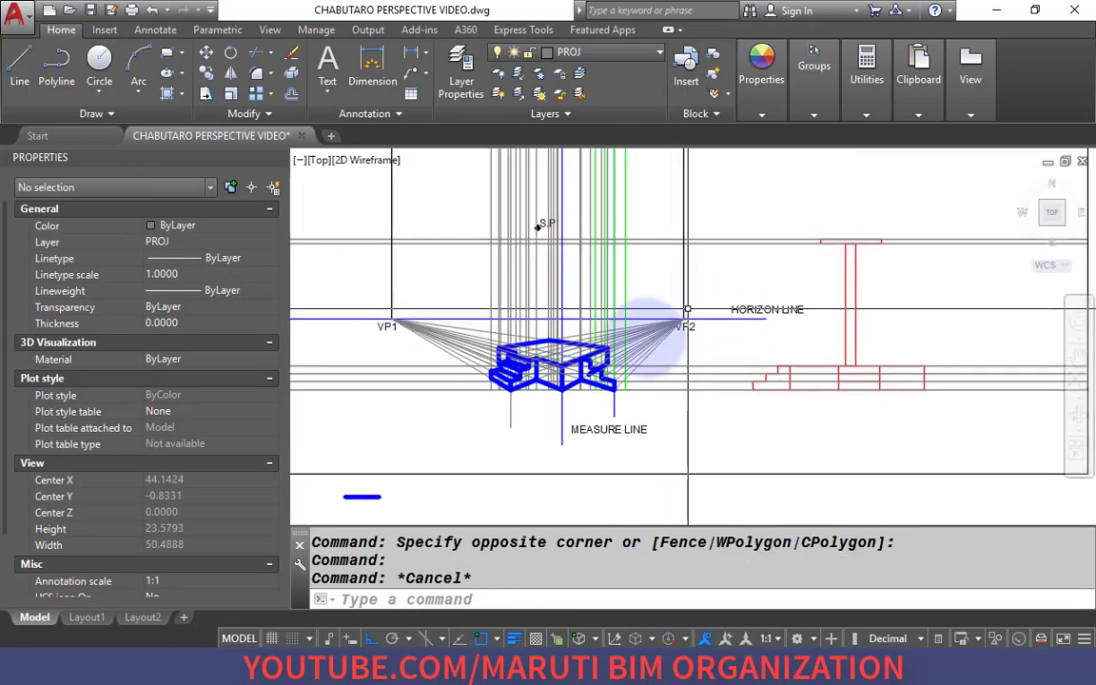
scroll(608, 357, up, 4)
scroll(579, 313, up, 4)
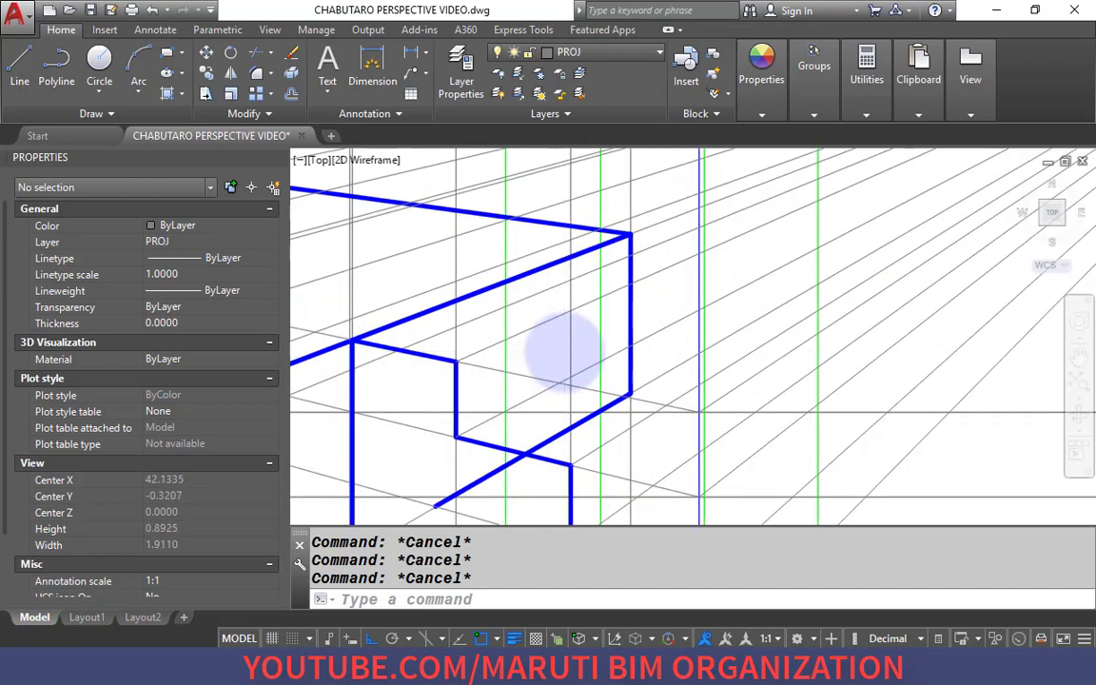
text(L)
key(Return)
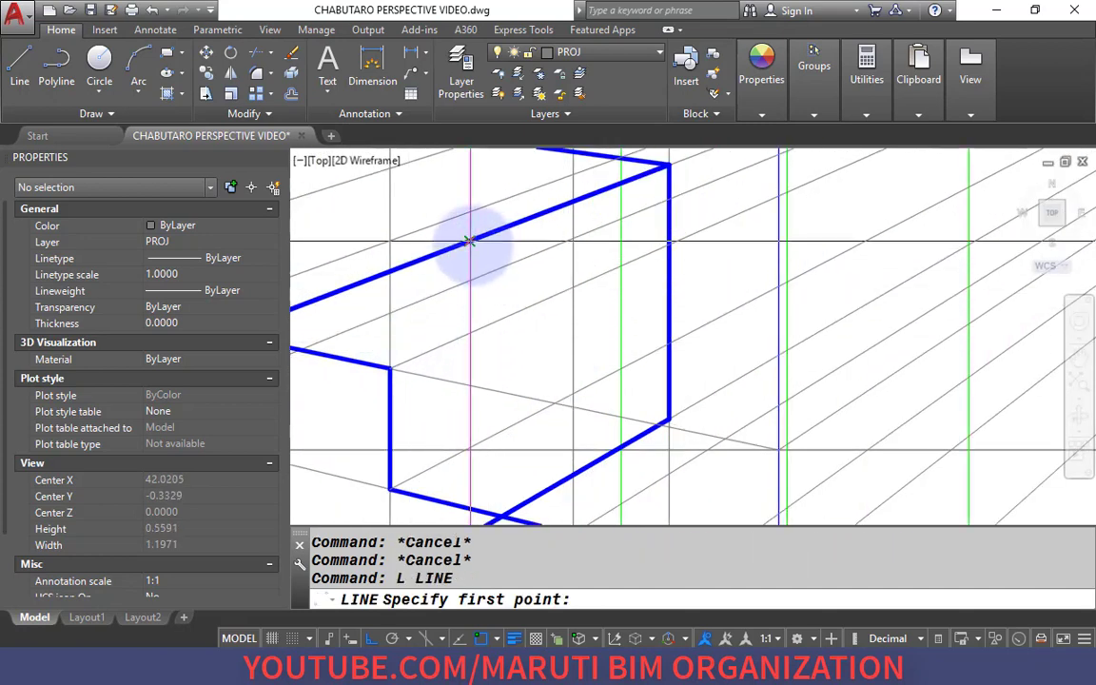
click(469, 241)
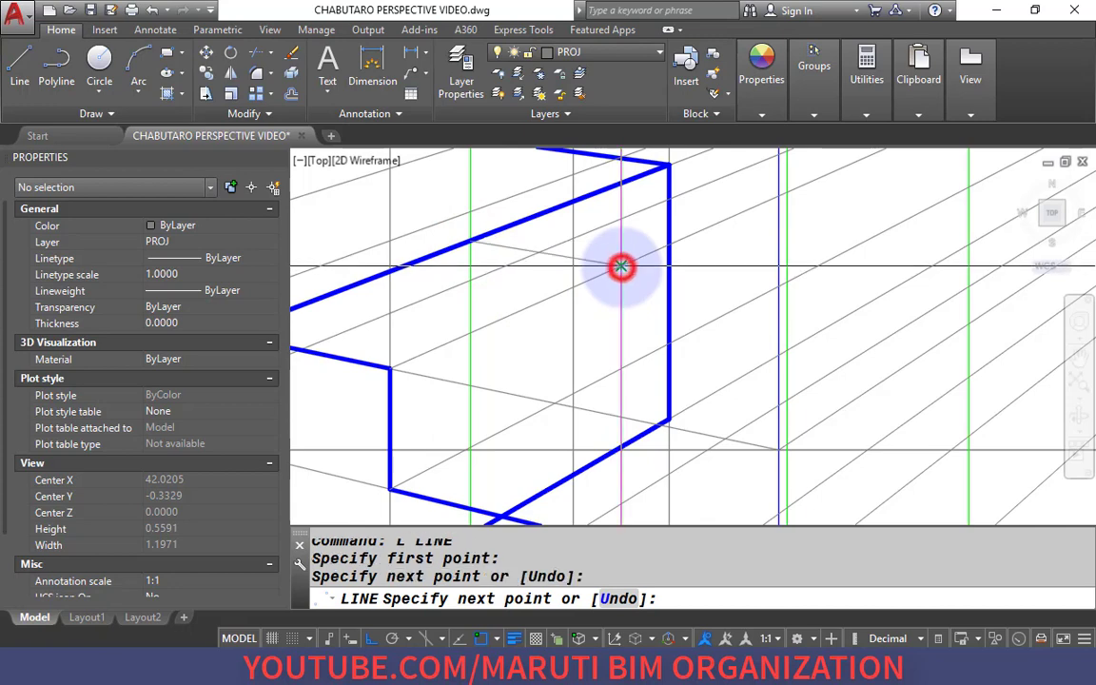
click(393, 371)
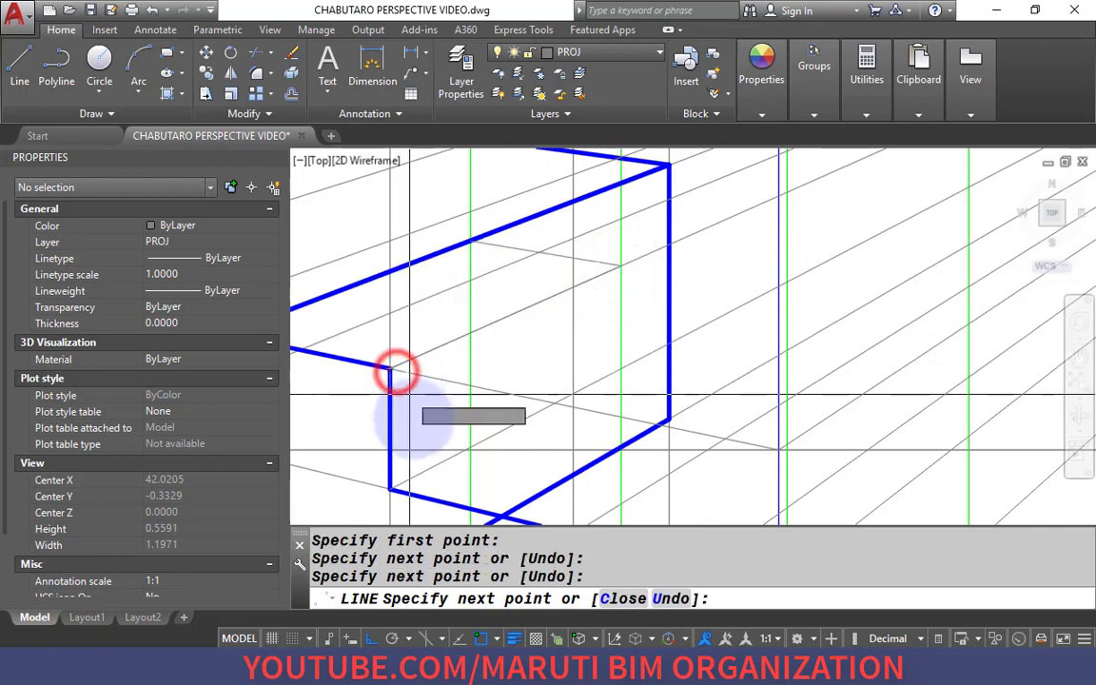
key(Return)
Draw the top riser's base edge from the profile's inner corner to the far green projector, and its vertical edge up to the top tread.
key(Return)
click(390, 489)
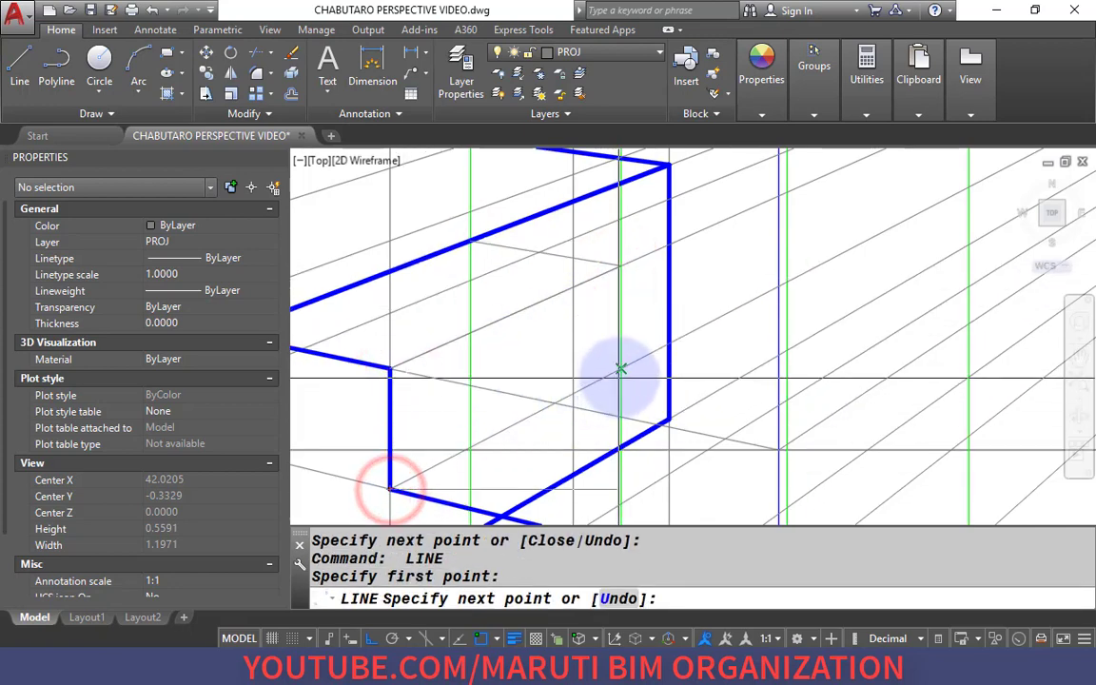
click(620, 266)
key(Return)
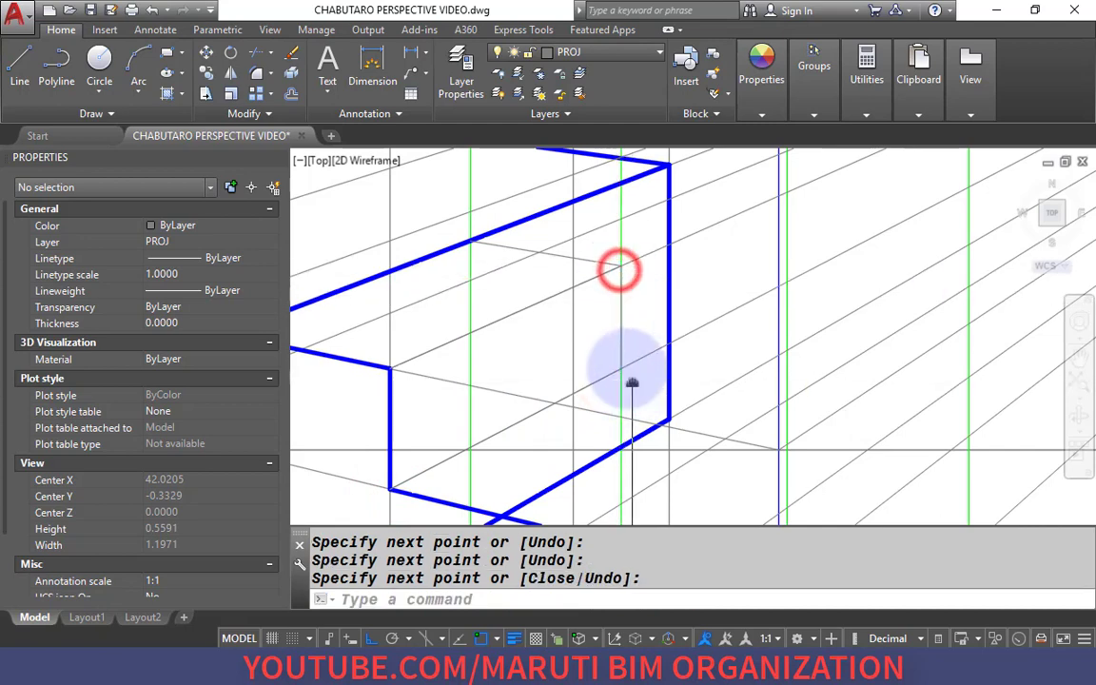
Draw the middle tread's edges from the profile's outer corner to its far green projector and back to the top riser's far base corner.
middle_drag(630, 384, 592, 271)
key(Return)
click(535, 424)
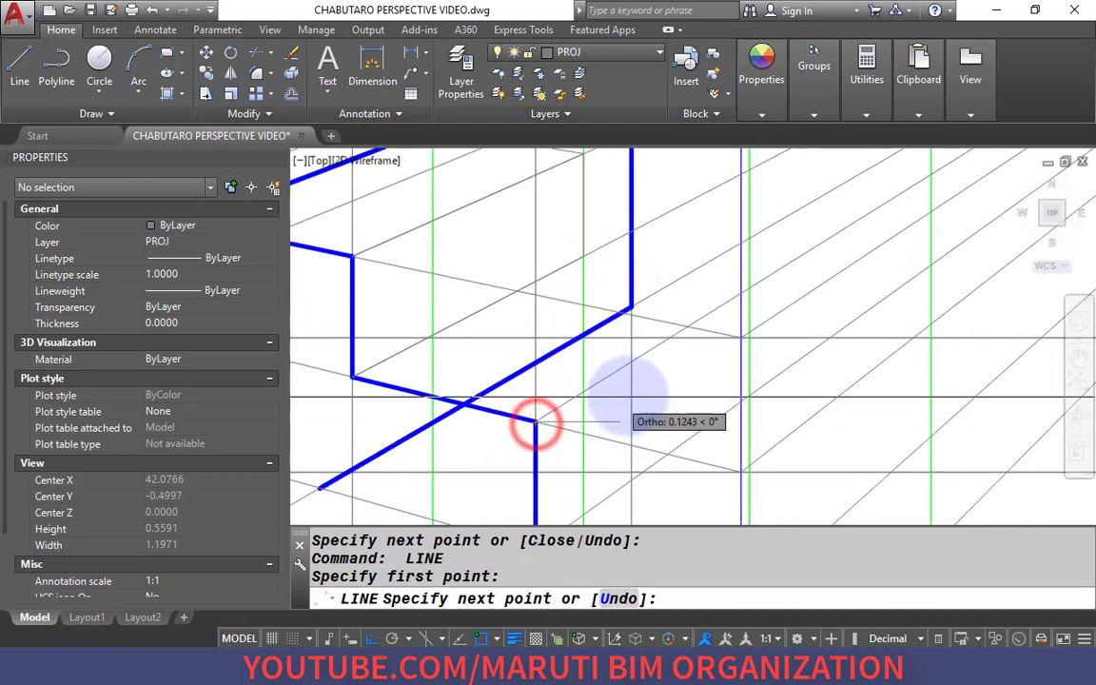
click(749, 290)
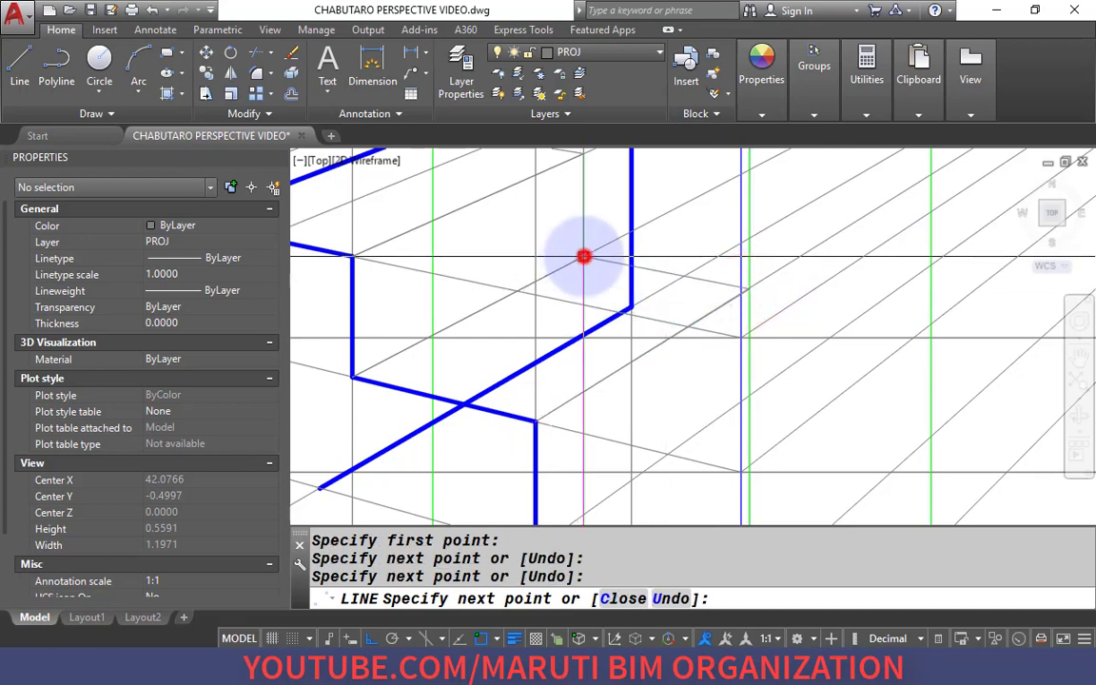
right_click(586, 256)
click(591, 259)
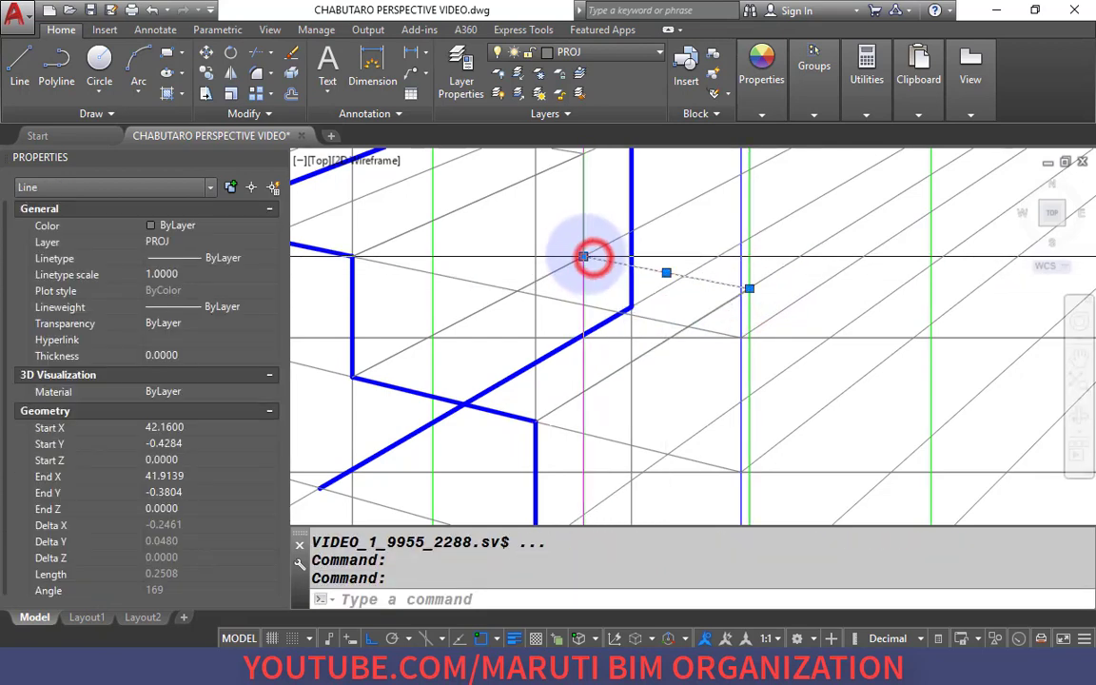
click(640, 298)
scroll(766, 326, down, 8)
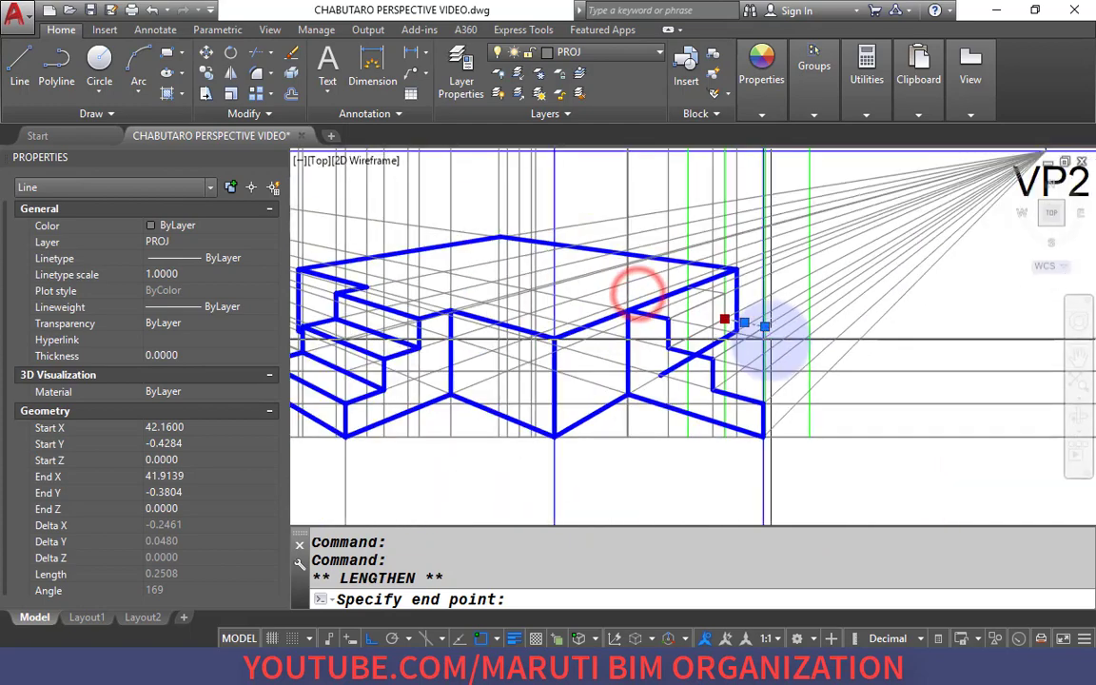
scroll(400, 275, up, 5)
scroll(404, 265, up, 3)
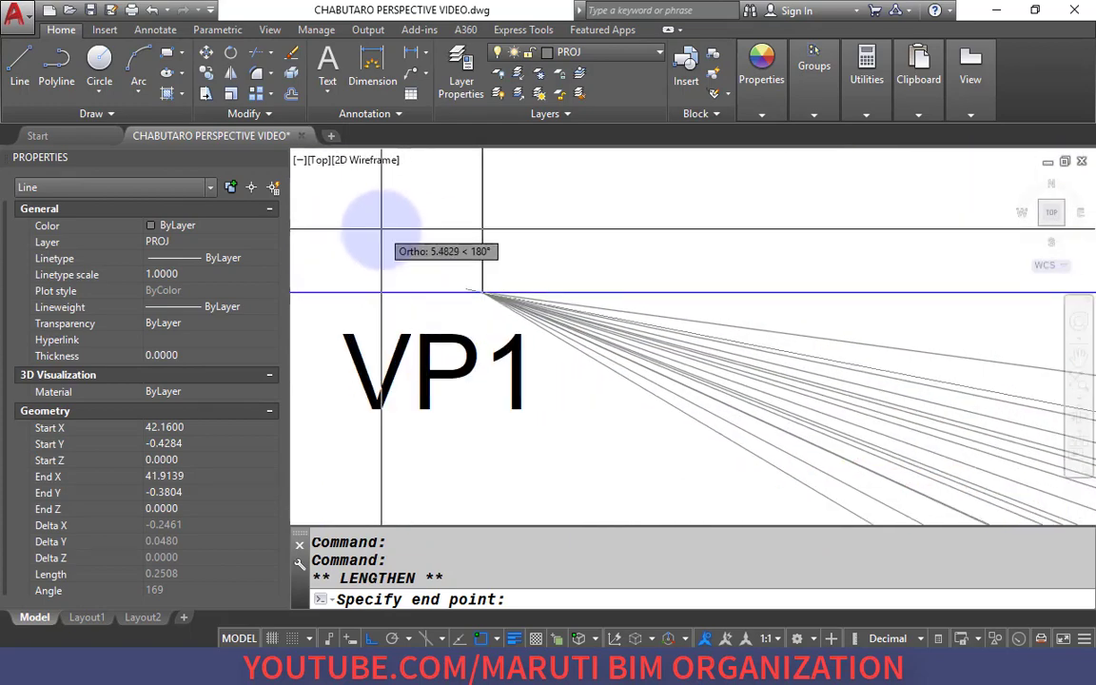
key(Escape)
scroll(636, 294, down, 6)
scroll(521, 338, up, 6)
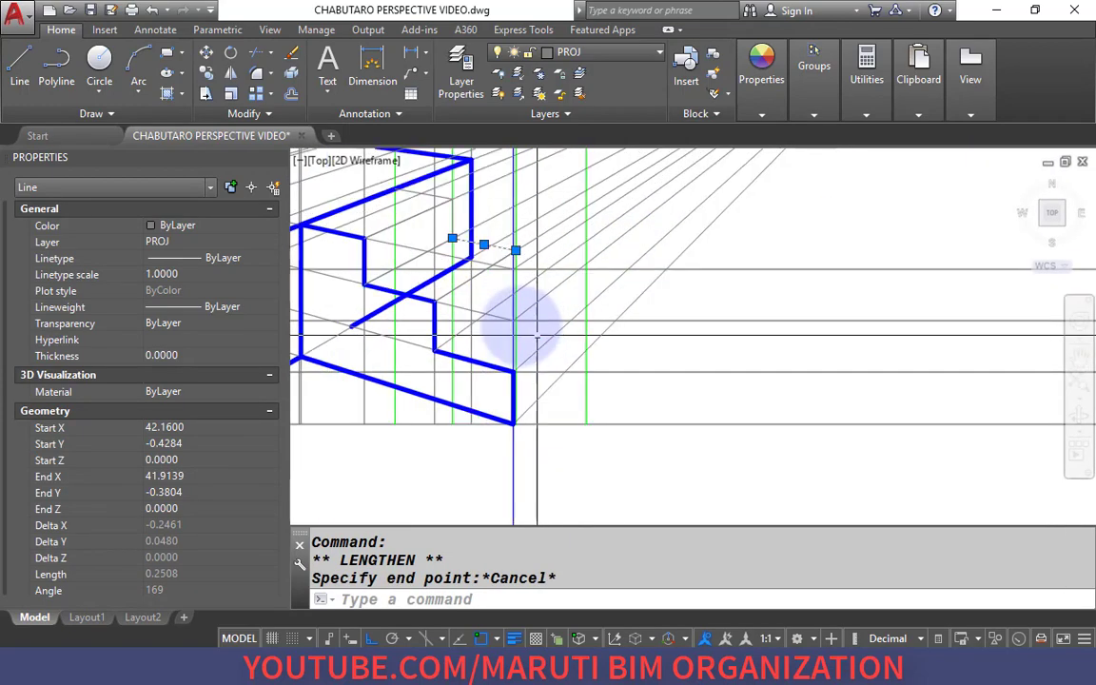
key(Escape)
Draw the middle riser's far vertical edge and the bottom tread's edges out to the outermost green projector and back to the profile's outer corner.
text(l)
key(Return)
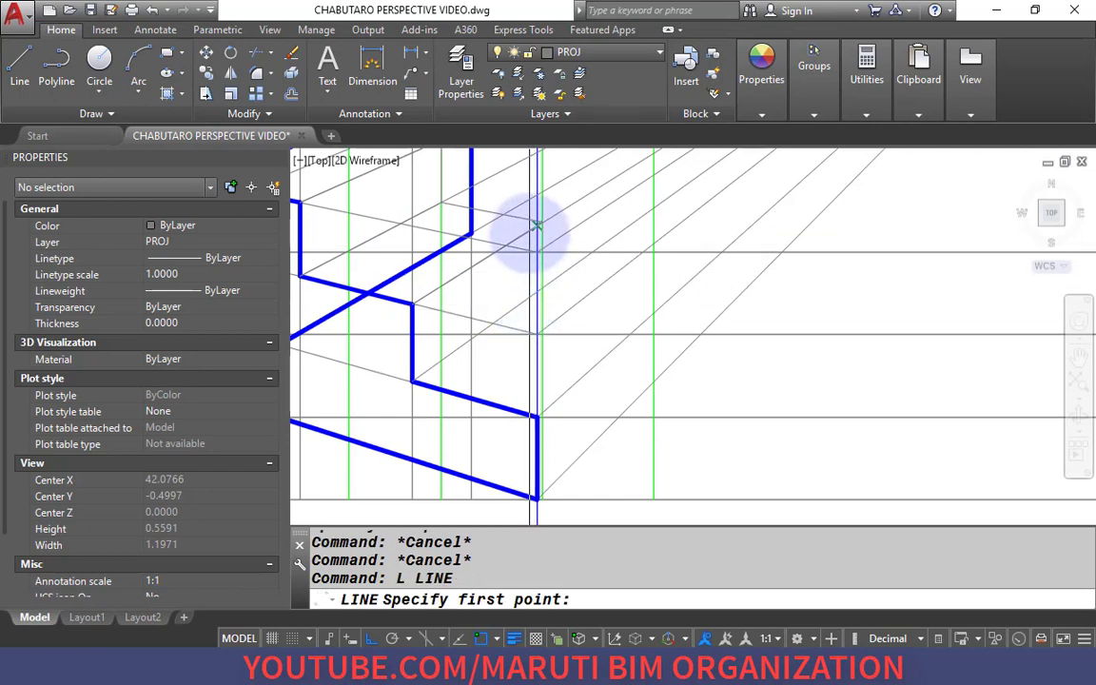
scroll(533, 234, up, 2)
click(550, 215)
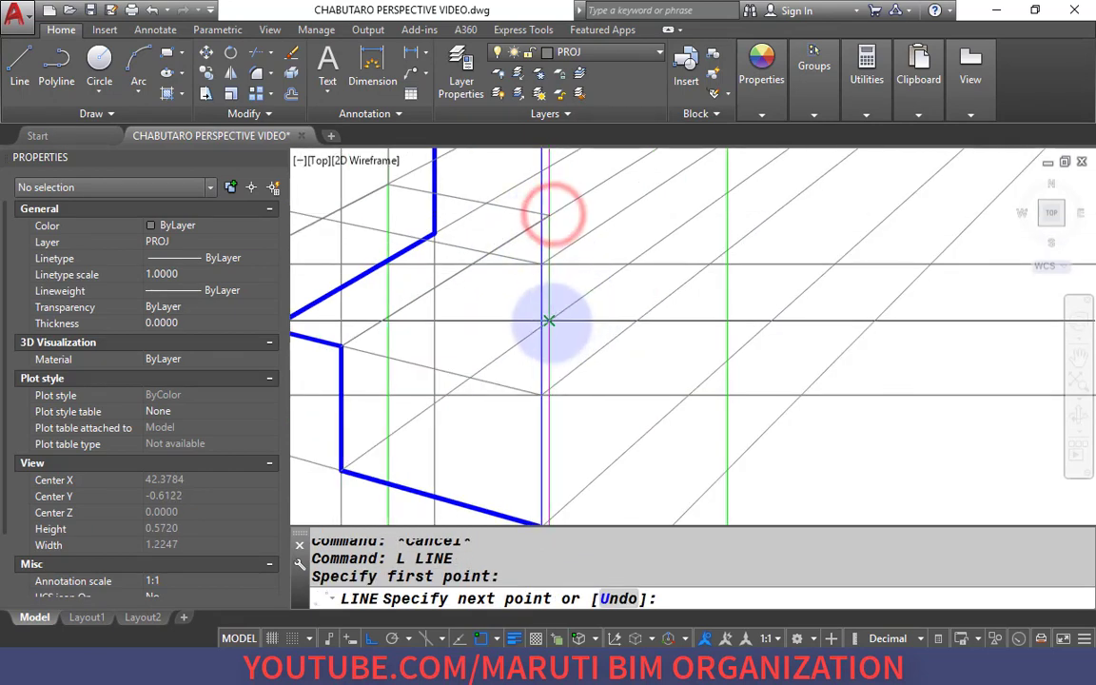
scroll(704, 362, down, 3)
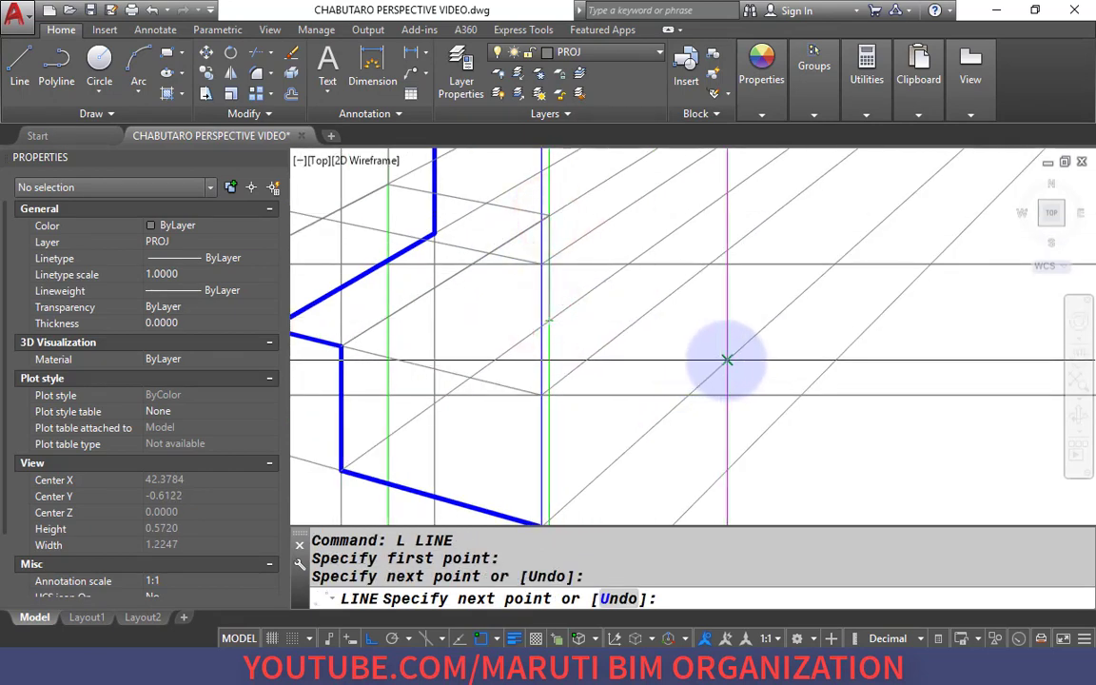
click(725, 357)
scroll(737, 422, up, 2)
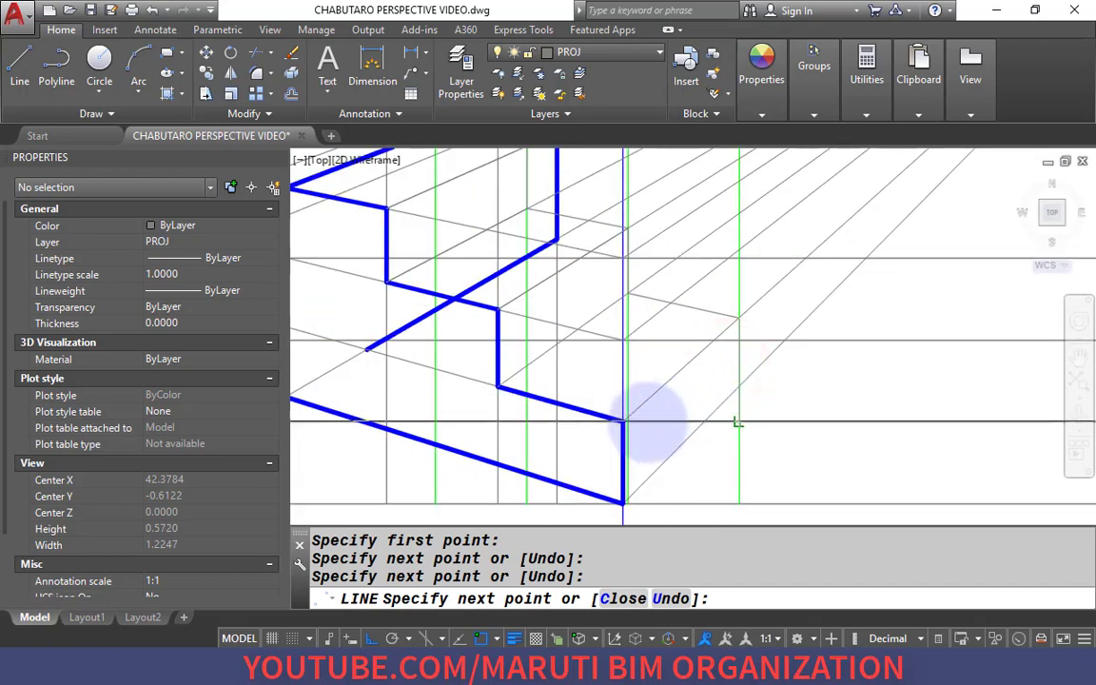
scroll(620, 421, up, 2)
click(594, 425)
scroll(609, 418, down, 3)
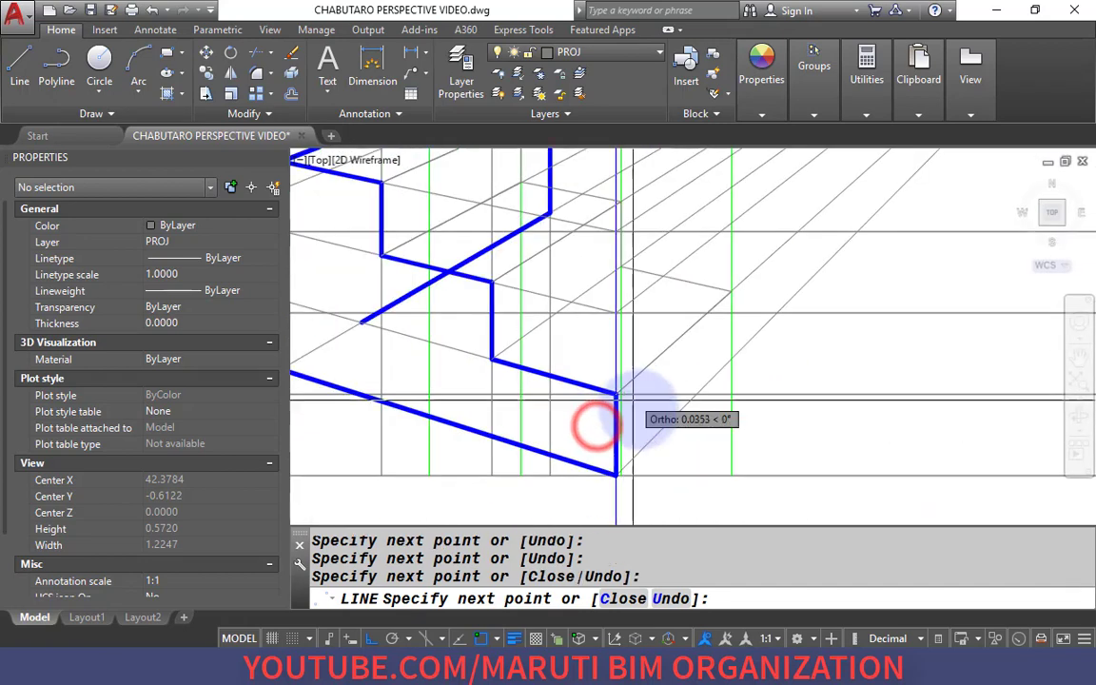
key(Return)
Draw the bottom riser's base edge from the profile's base corner to the outermost green projector, and its vertical edge up to the bottom tread.
scroll(635, 452, up, 3)
key(Return)
click(595, 482)
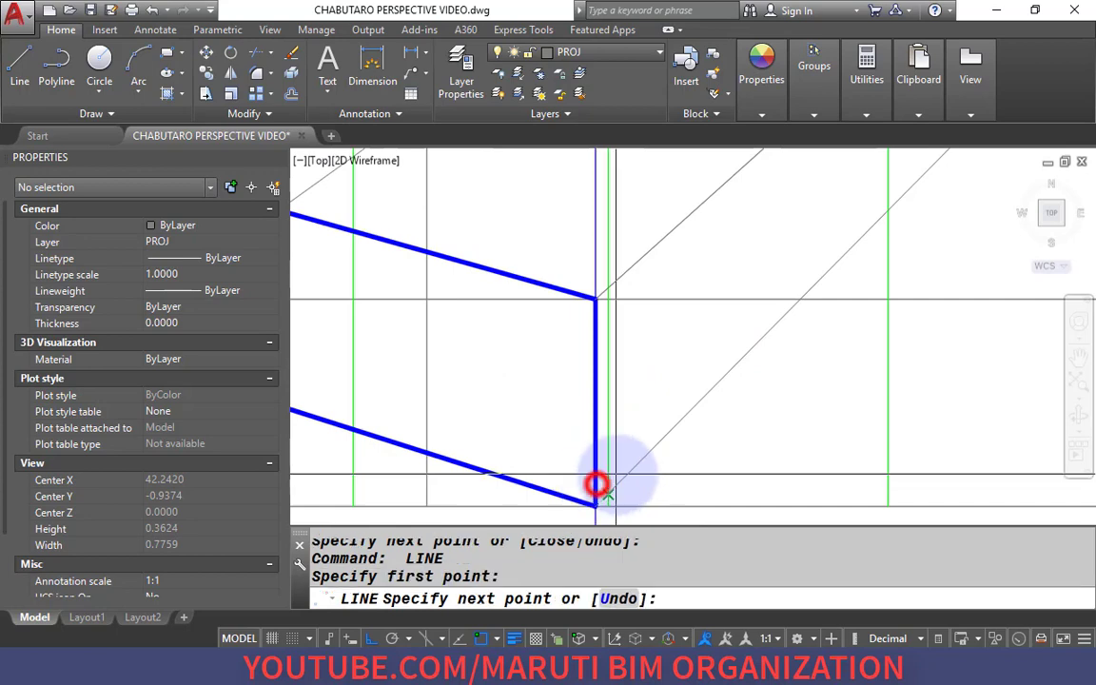
scroll(665, 428, down, 1)
click(788, 316)
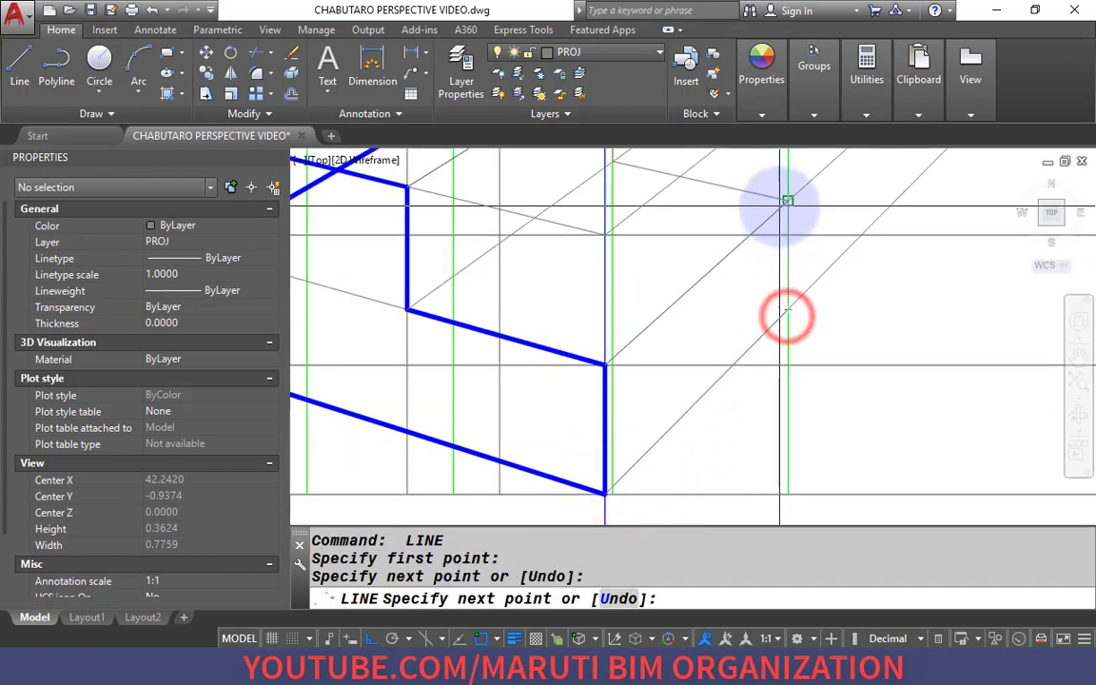
key(Return)
Match the thick blue outline properties onto the newly drawn tread and riser lines of the right stair block.
scroll(686, 377, down, 3)
scroll(645, 340, up, 1)
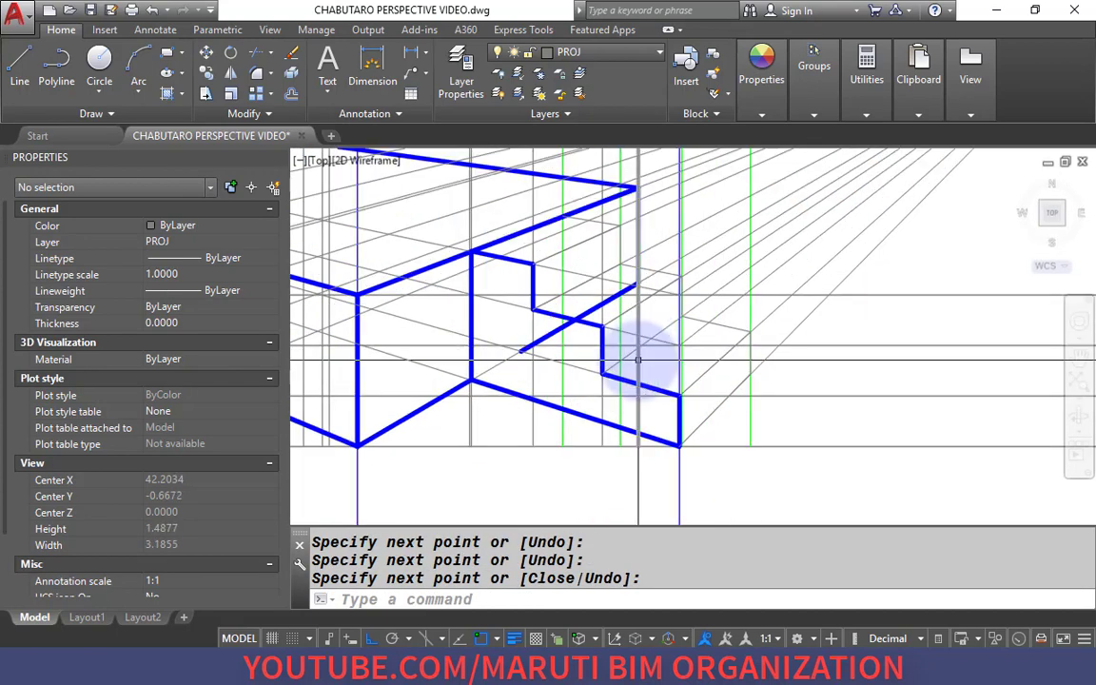
text(MA)
key(Return)
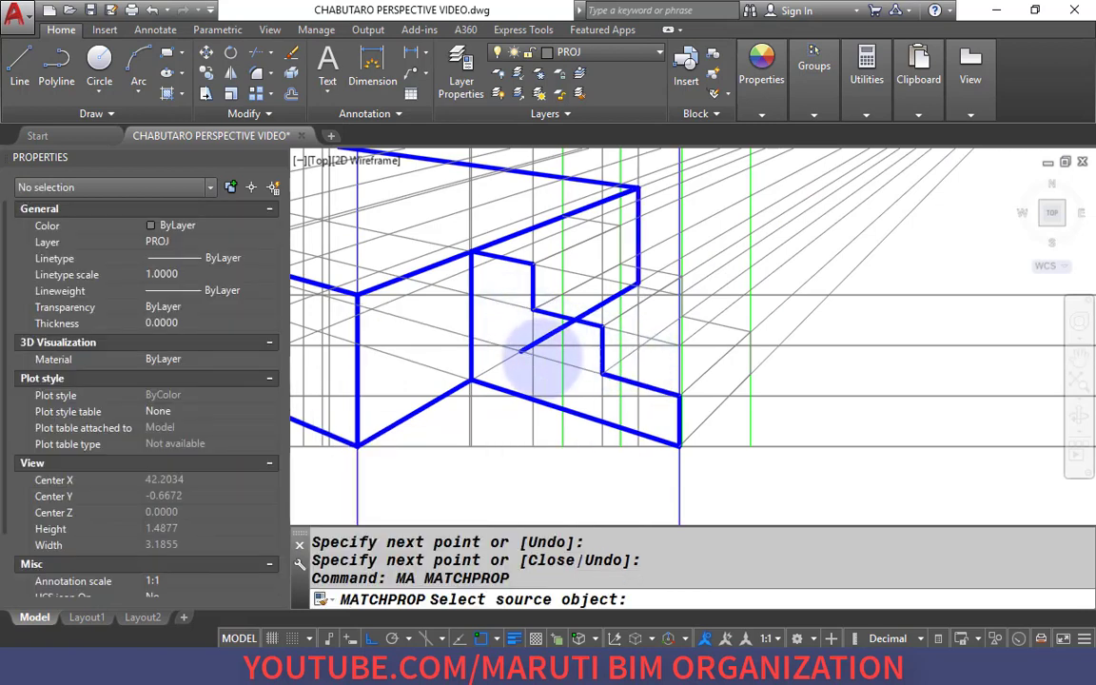
click(544, 337)
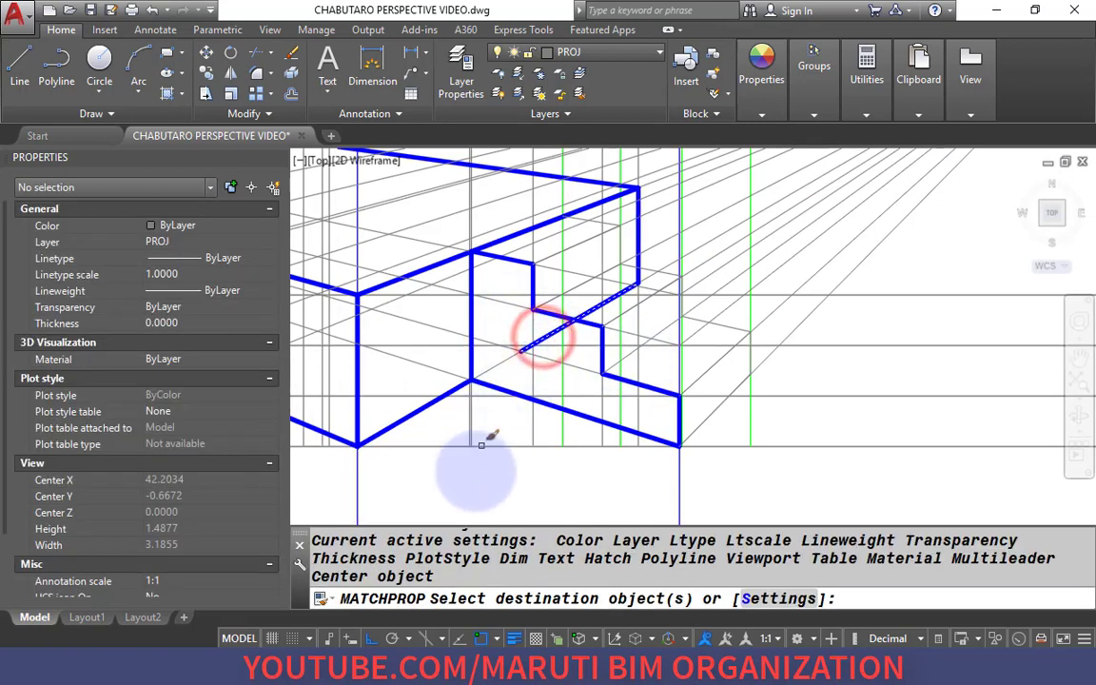
click(449, 511)
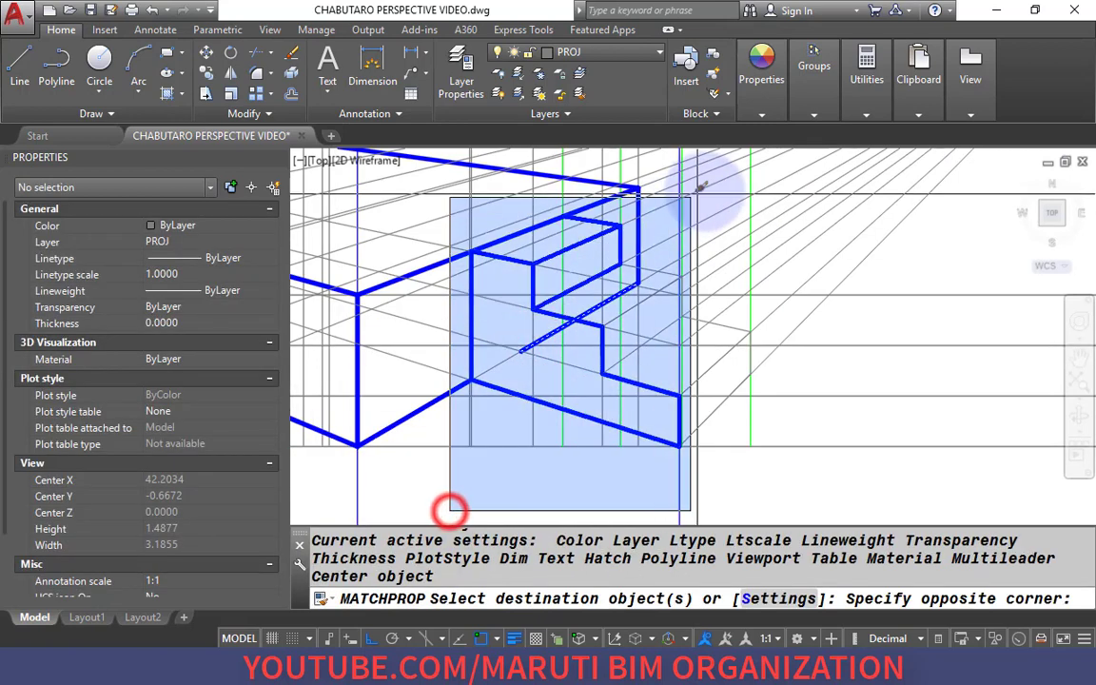
click(786, 174)
scroll(780, 178, up, 2)
key(Return)
scroll(710, 330, up, 2)
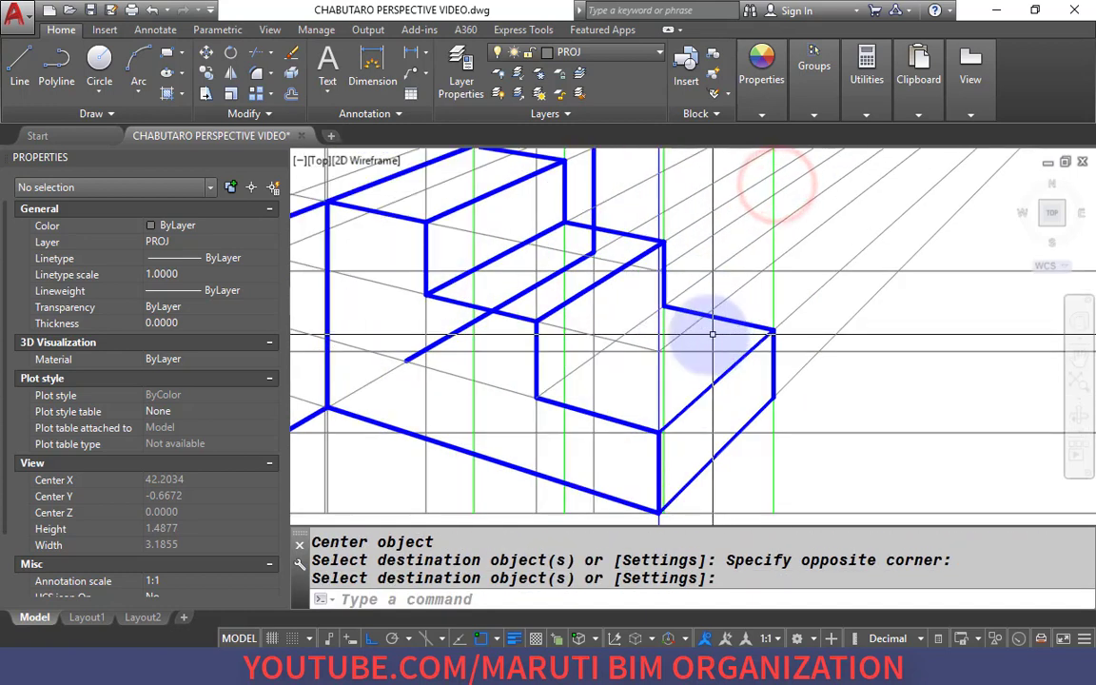
Draw the middle riser's base edge from the profile's inner corner to its far corner and match it to the thick blue outline.
text(L)
key(Return)
click(546, 399)
scroll(666, 312, up, 4)
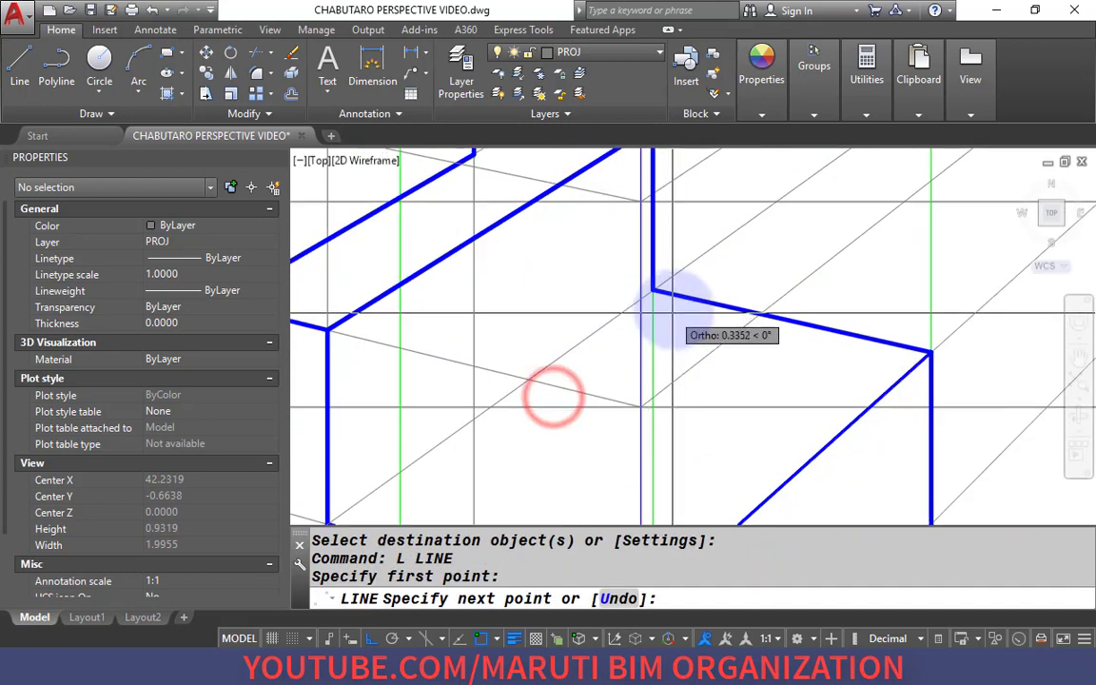
click(675, 302)
right_click(675, 303)
text(MA)
key(Return)
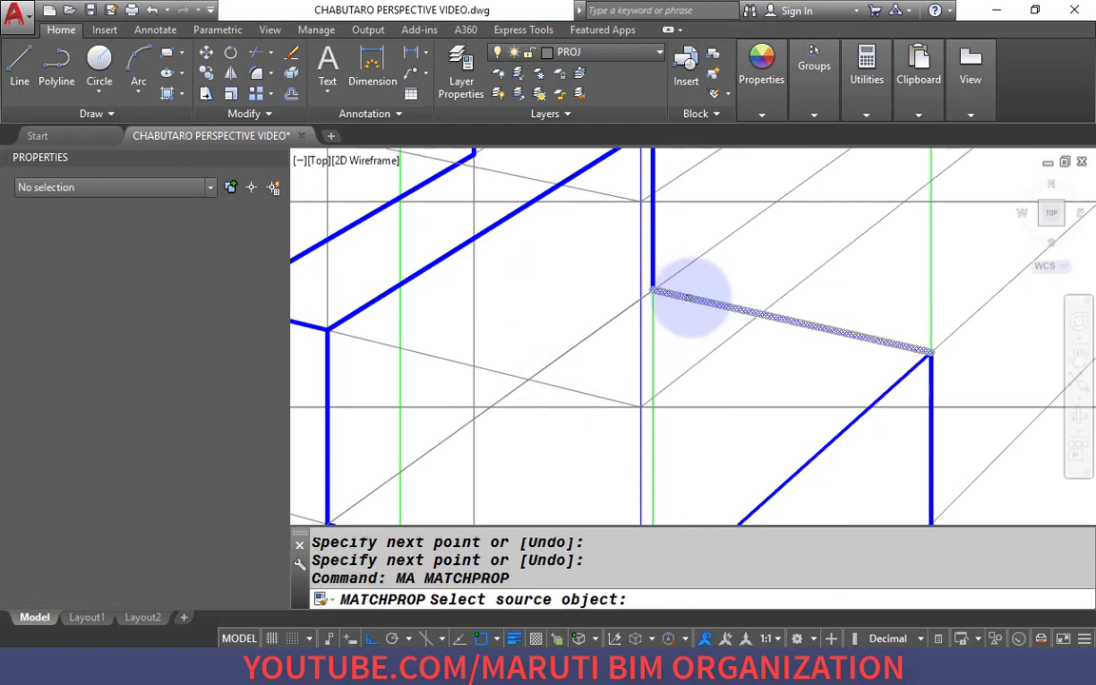
click(695, 301)
click(613, 320)
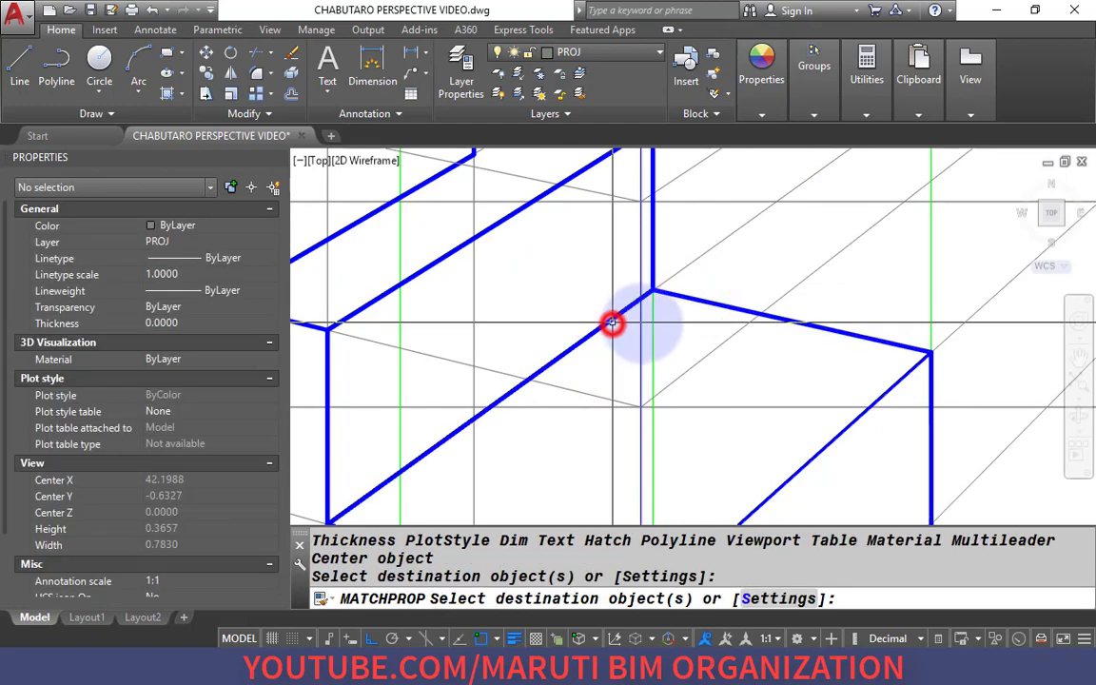
right_click(613, 320)
Trim the platform's far vertical edge below the middle tread and erase the leftover platform base line crossing the right stair.
scroll(613, 319, down, 5)
scroll(664, 318, up, 5)
text(TR)
key(Return)
key(Return)
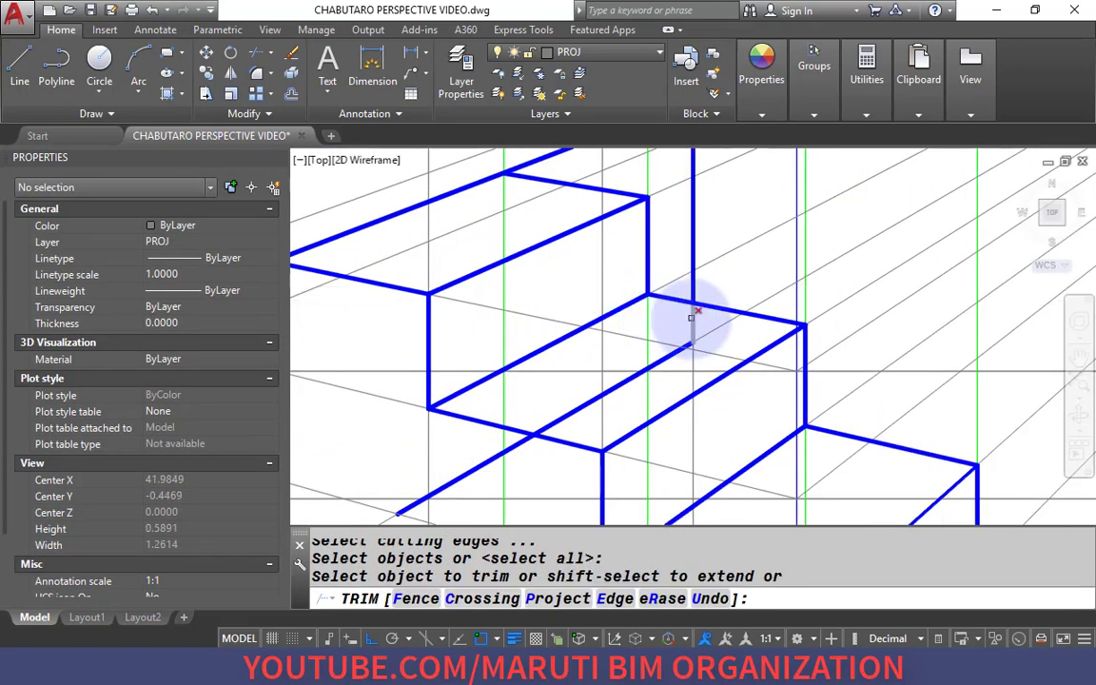
key(Return)
click(676, 352)
text(E)
key(Return)
Trim the platform's top edge where it runs along the right stair's top tread.
scroll(628, 314, down, 5)
text(TR)
key(Return)
key(Return)
click(568, 263)
scroll(519, 276, up, 3)
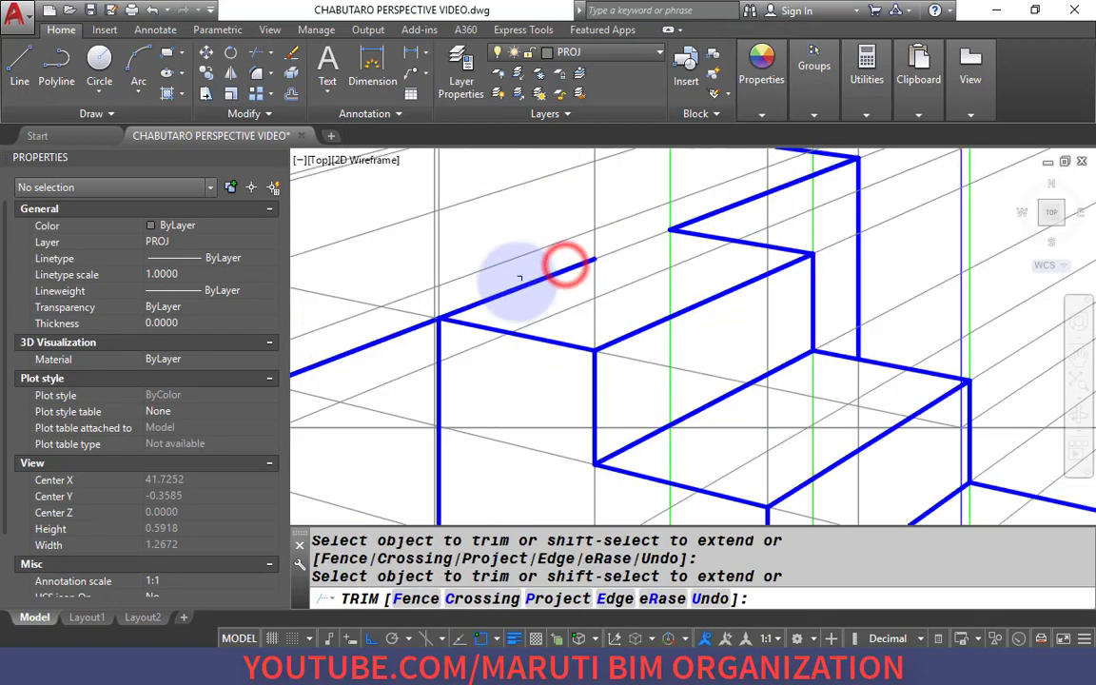
click(492, 297)
key(Return)
Examine the perspective of the platform and both stair blocks between the two vanishing points.
scroll(683, 298, down, 4)
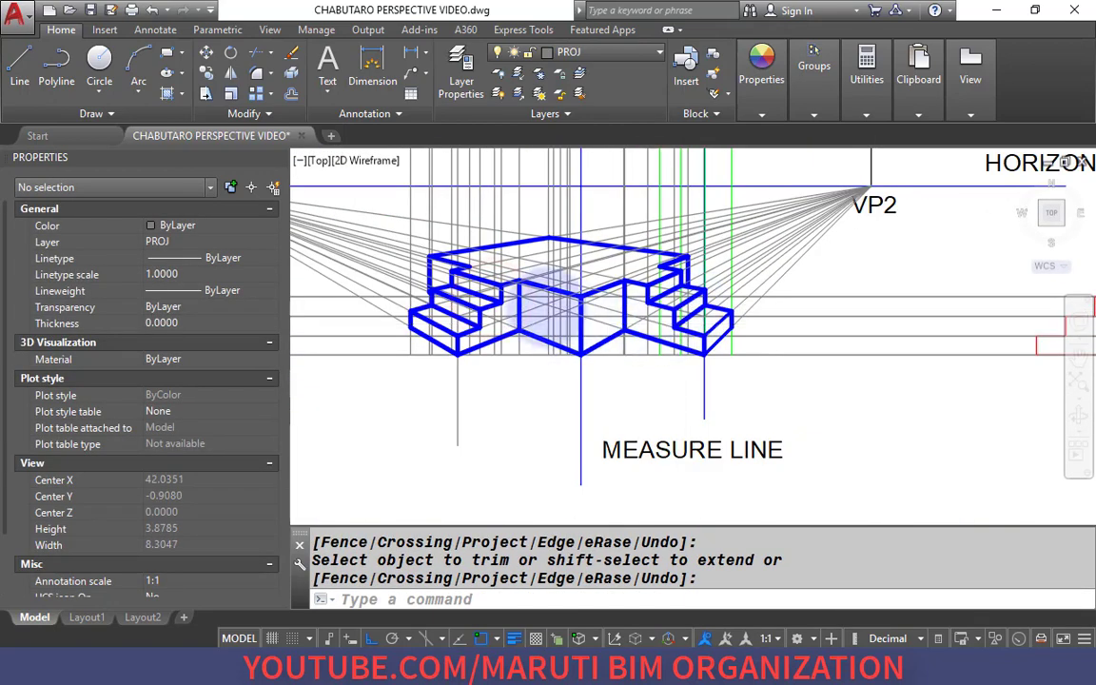
scroll(552, 318, up, 2)
scroll(666, 401, down, 4)
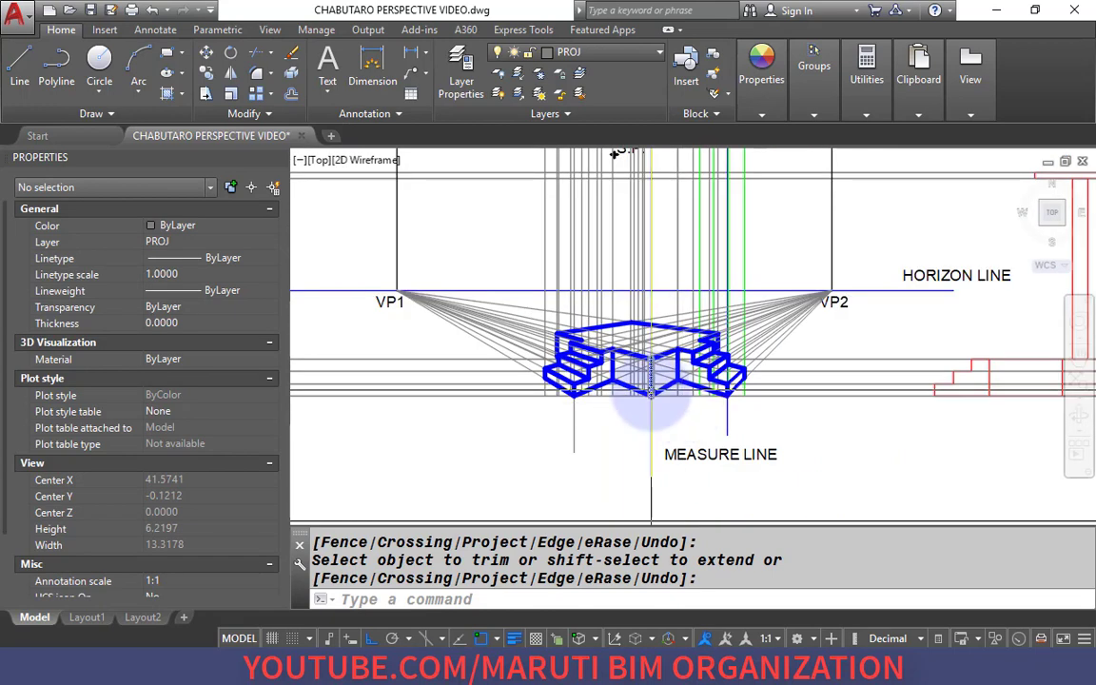
click(651, 394)
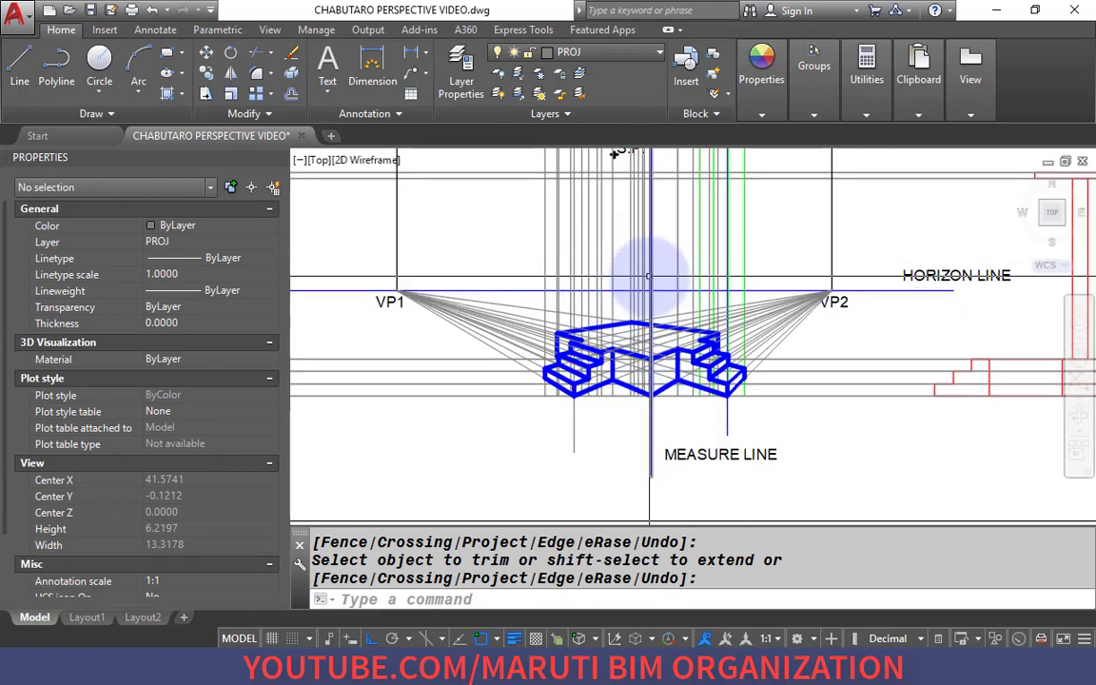
scroll(647, 290, down, 2)
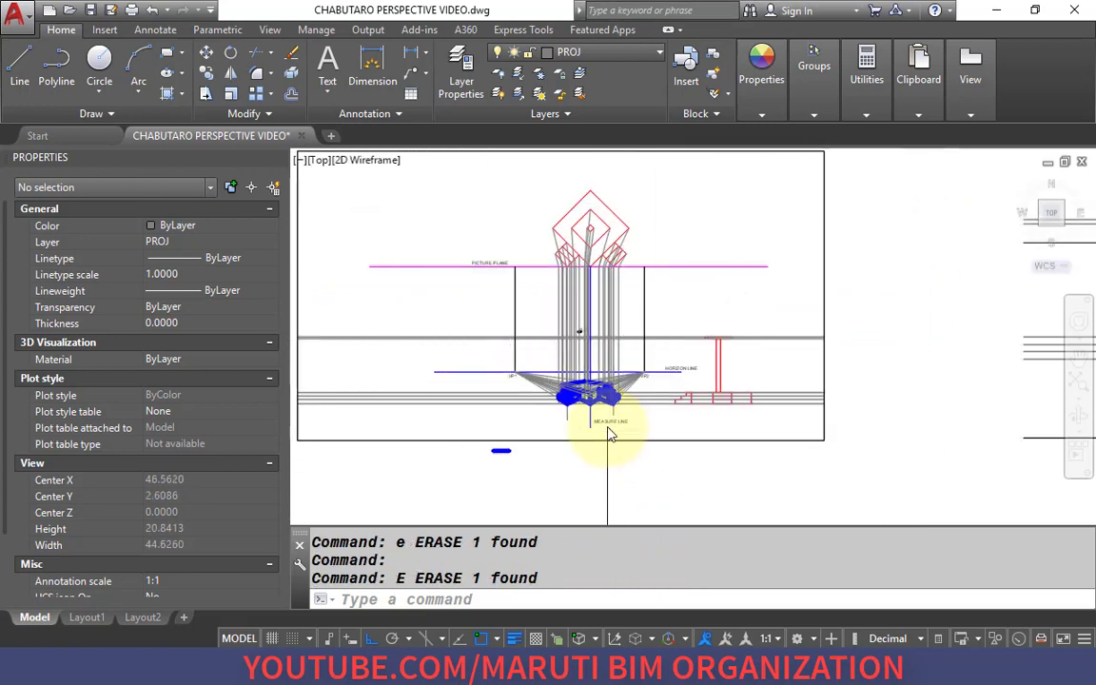
scroll(570, 409, up, 4)
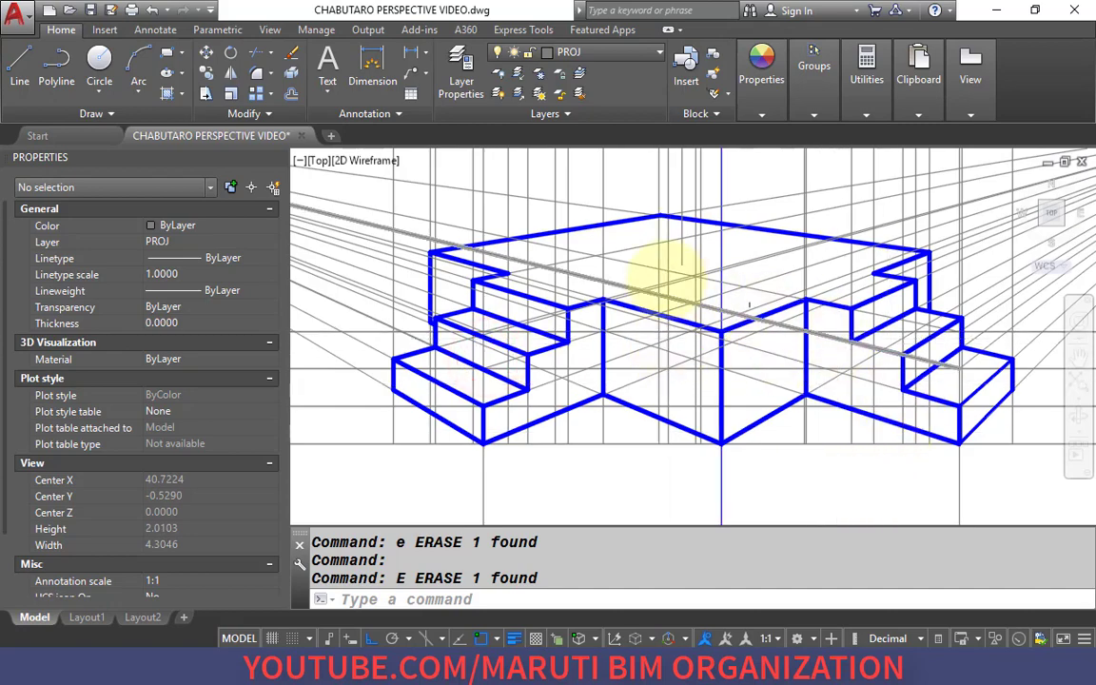
scroll(695, 376, down, 5)
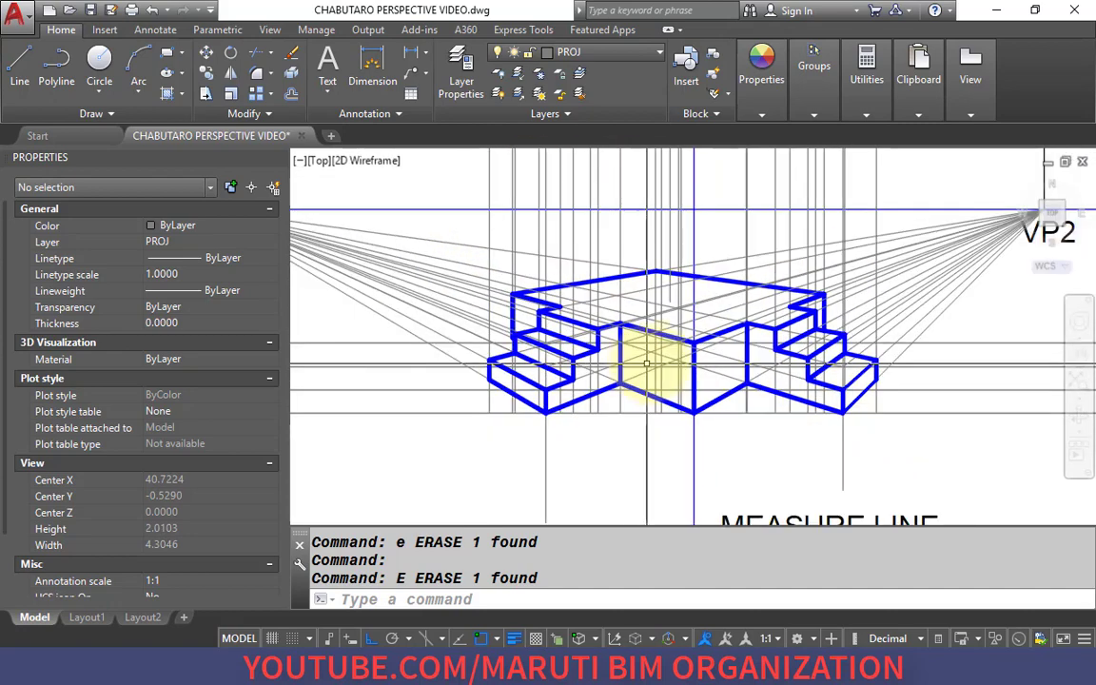
scroll(585, 409, up, 2)
scroll(582, 409, down, 4)
scroll(580, 409, up, 5)
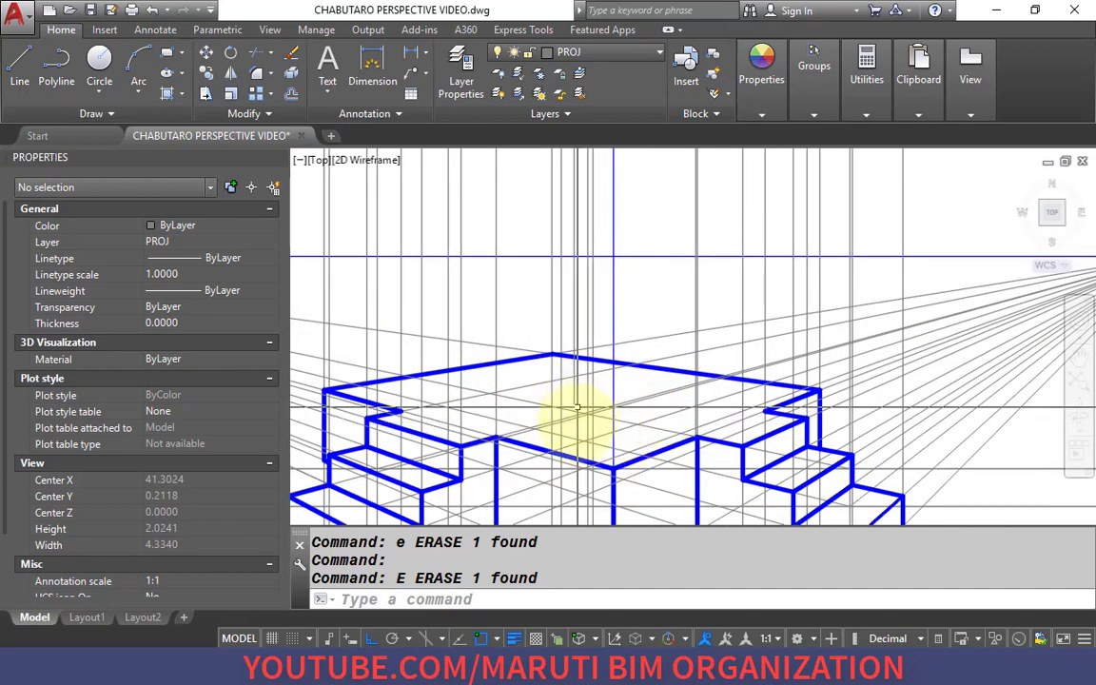
scroll(592, 386, down, 3)
Set the colour of three vertical projectors from the plan's small central square to Magenta.
middle_drag(607, 289, 595, 431)
middle_drag(620, 220, 628, 340)
scroll(566, 254, up, 8)
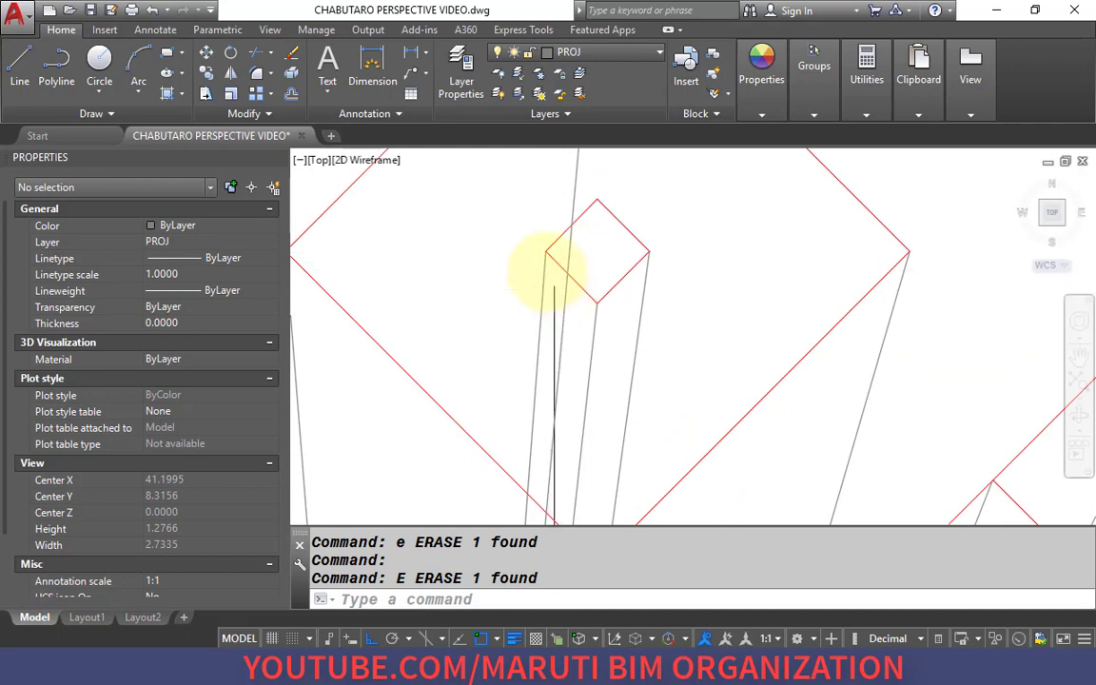
scroll(556, 210, down, 5)
scroll(520, 468, up, 4)
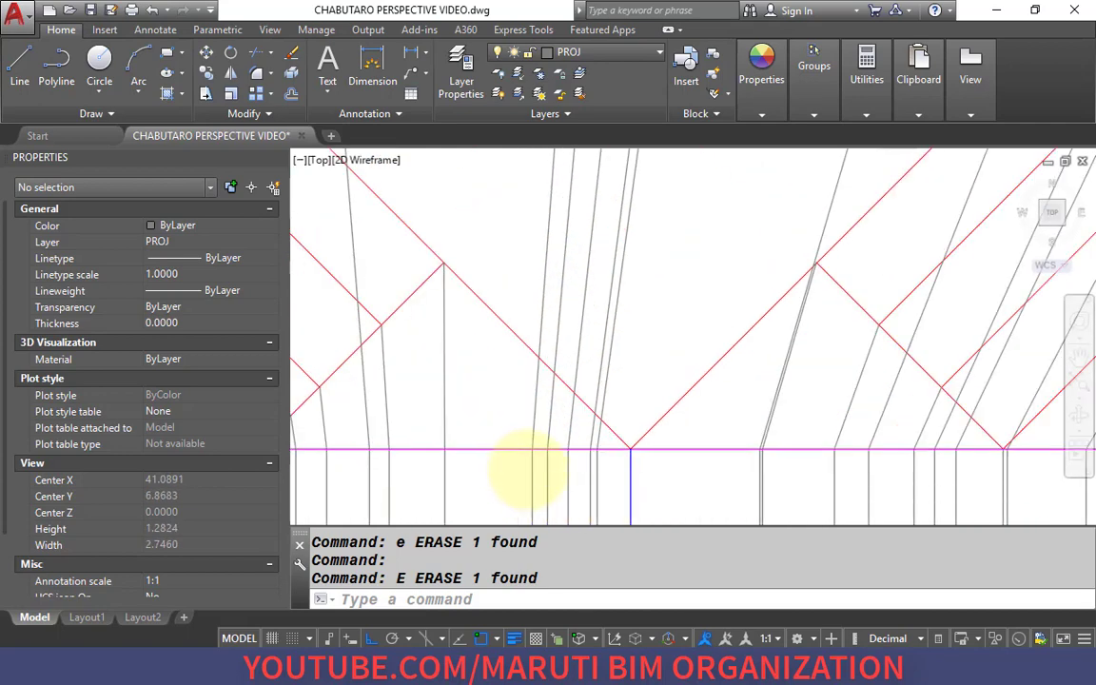
click(532, 470)
scroll(531, 470, down, 2)
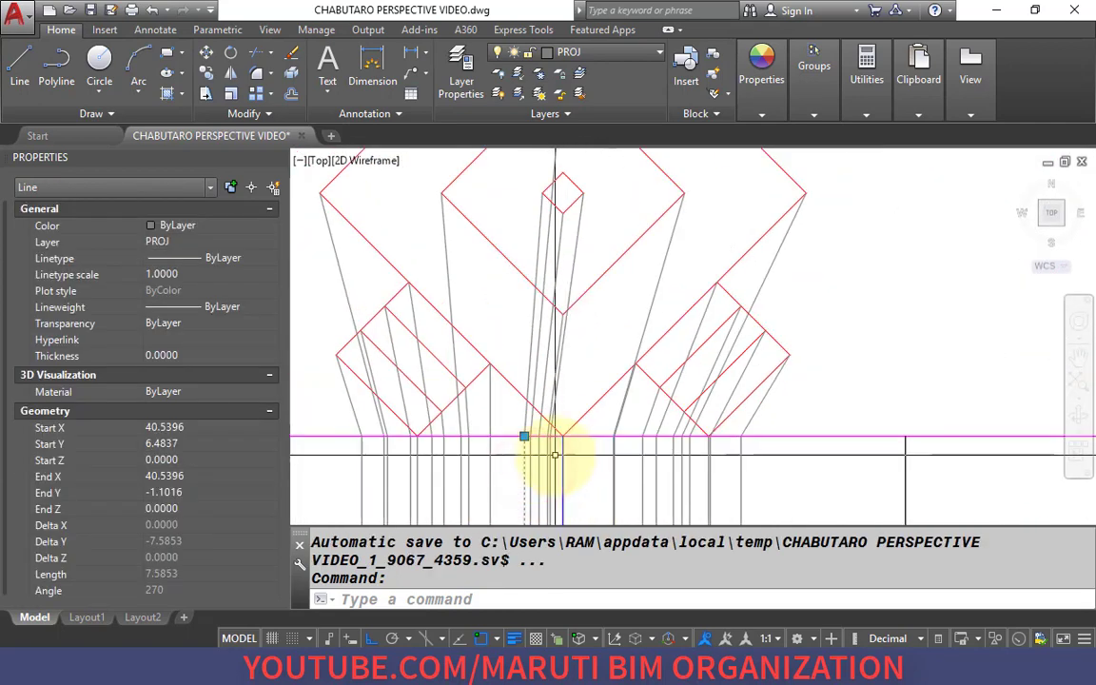
scroll(554, 454, up, 6)
click(498, 440)
scroll(591, 487, down, 6)
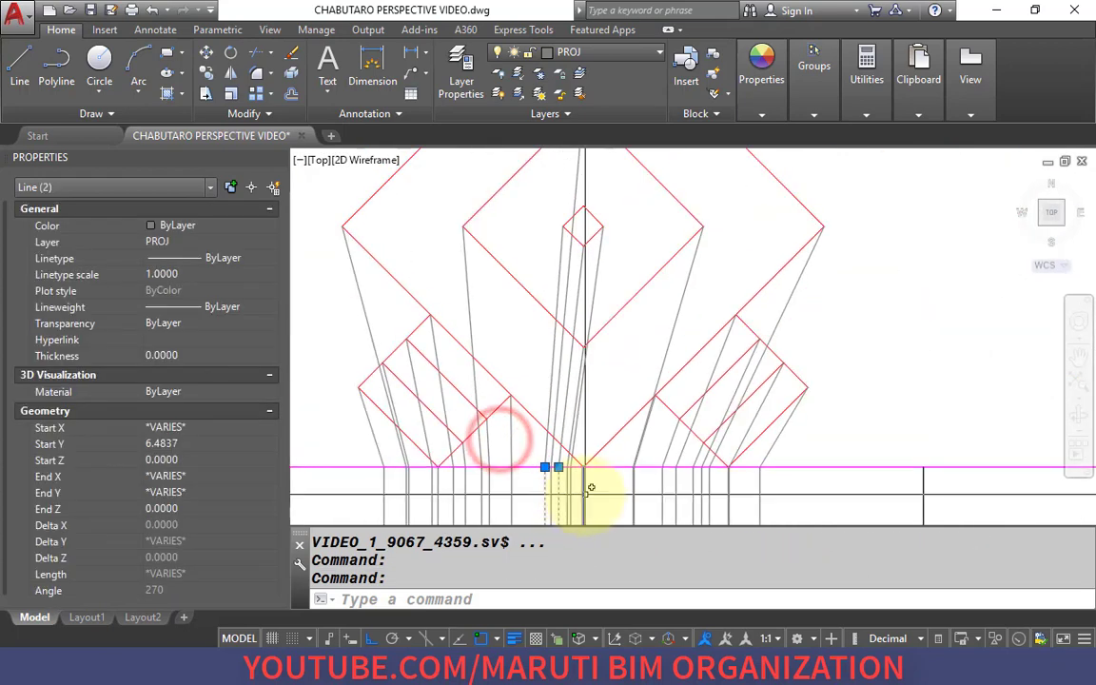
scroll(576, 480, up, 4)
scroll(616, 513, down, 2)
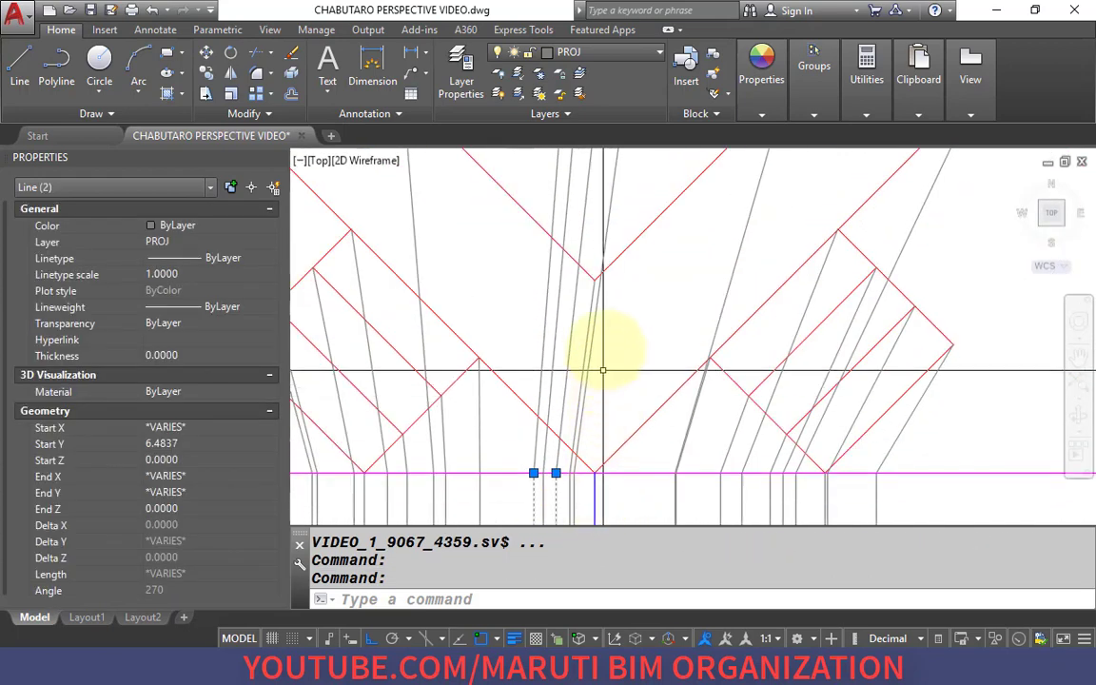
scroll(626, 436, up, 4)
scroll(641, 337, down, 5)
scroll(597, 428, up, 5)
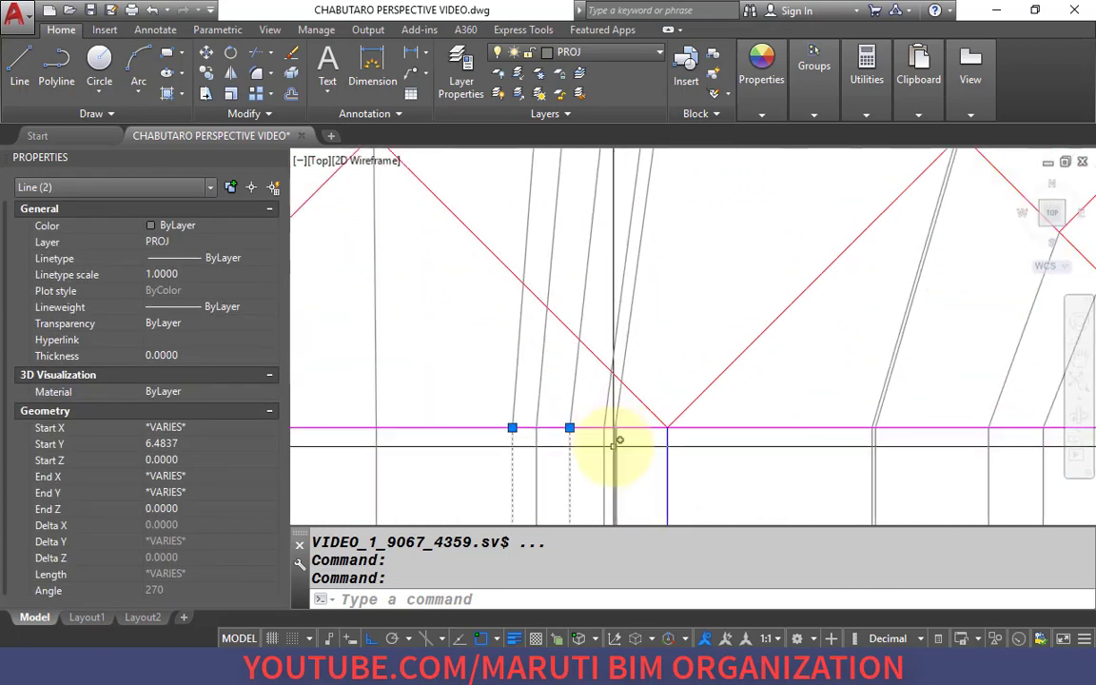
click(242, 225)
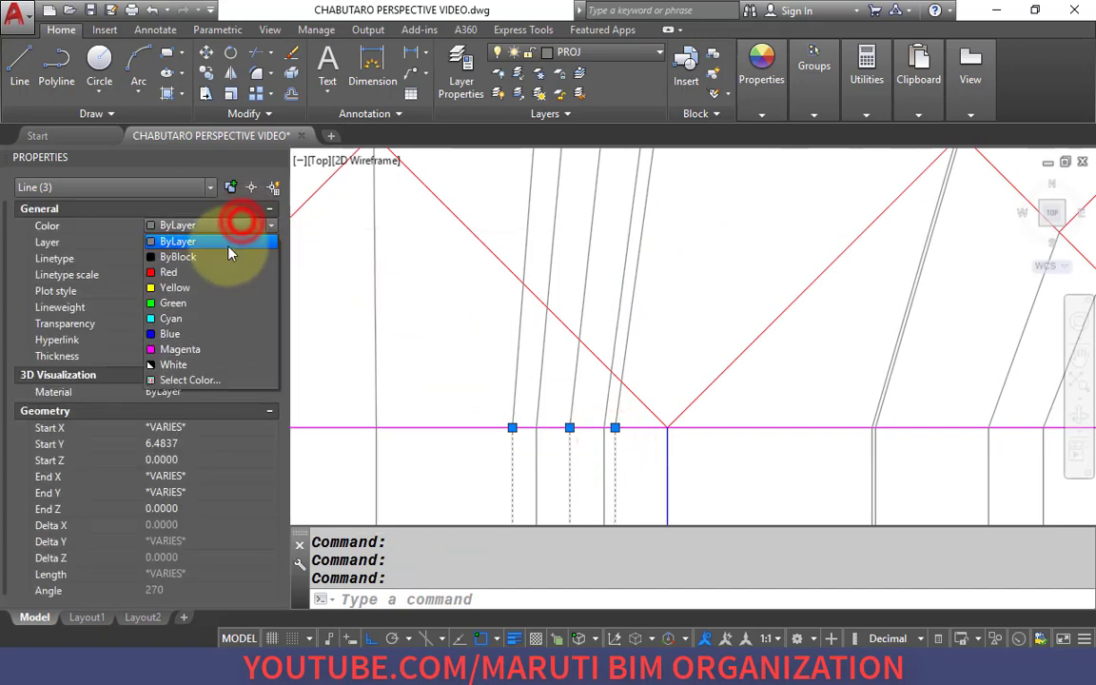
click(222, 350)
scroll(477, 288, down, 5)
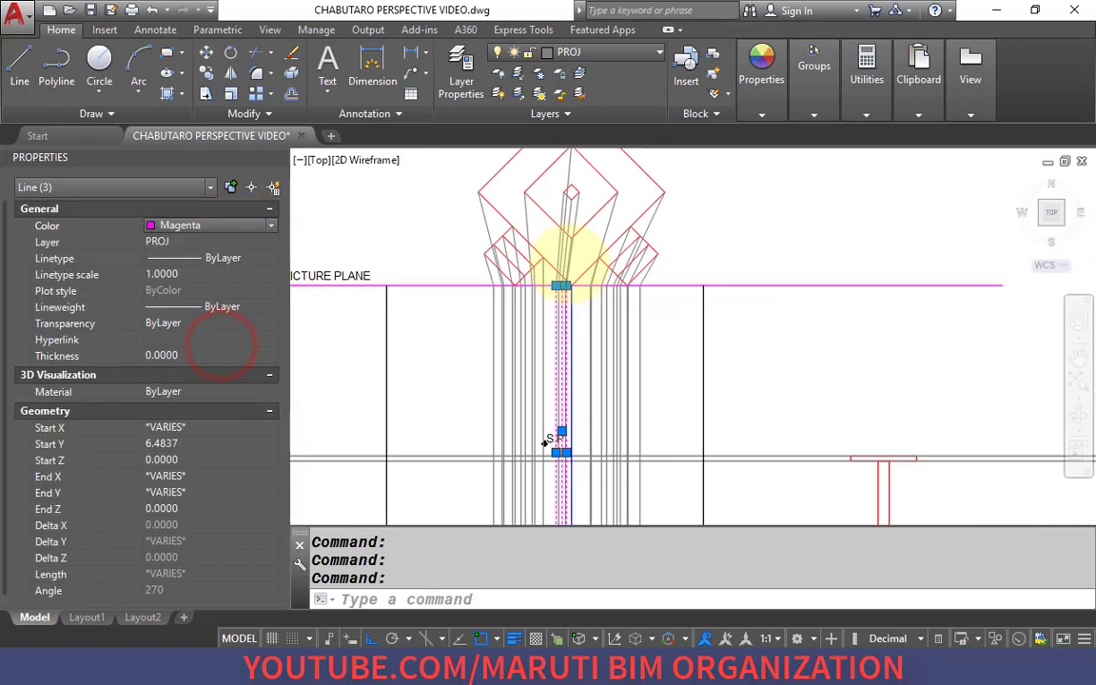
Stretch the middle magenta projector straight down to below the ground line at the platform's base.
key(Escape)
scroll(552, 434, up, 6)
key(Escape)
scroll(552, 285, down, 5)
scroll(584, 305, up, 6)
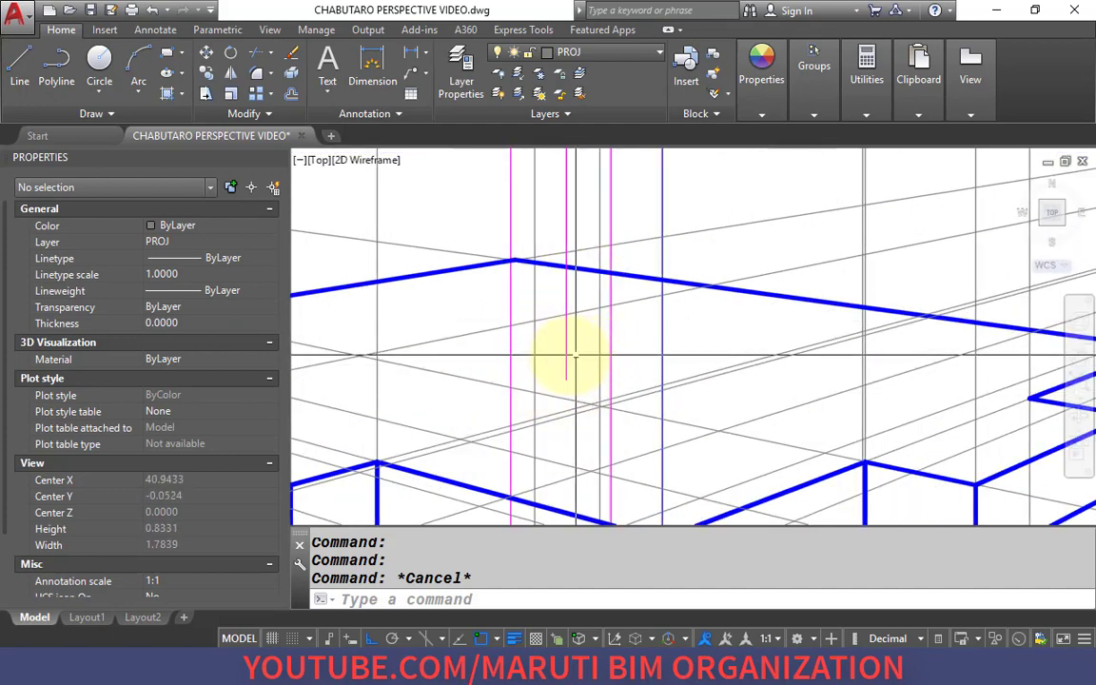
click(566, 355)
click(566, 380)
scroll(568, 380, down, 5)
scroll(568, 383, up, 5)
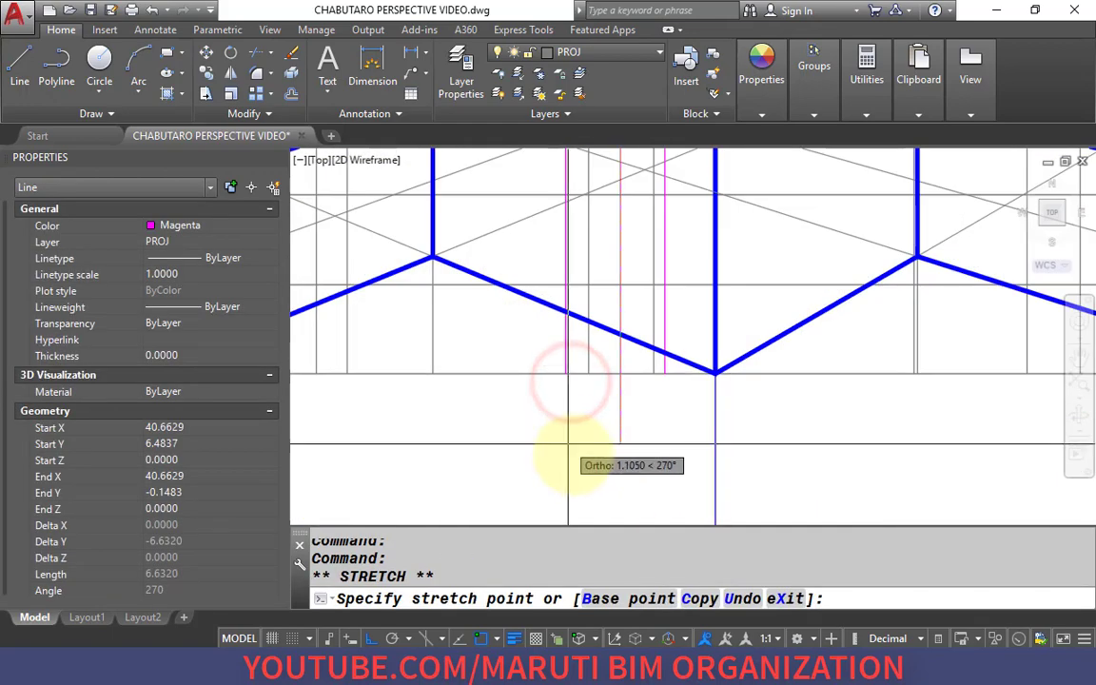
click(572, 453)
key(Escape)
Examine the three magenta projectors across the perspective and trace them back to the small central square in the plan.
scroll(567, 475, up, 3)
scroll(609, 318, down, 6)
scroll(564, 466, up, 2)
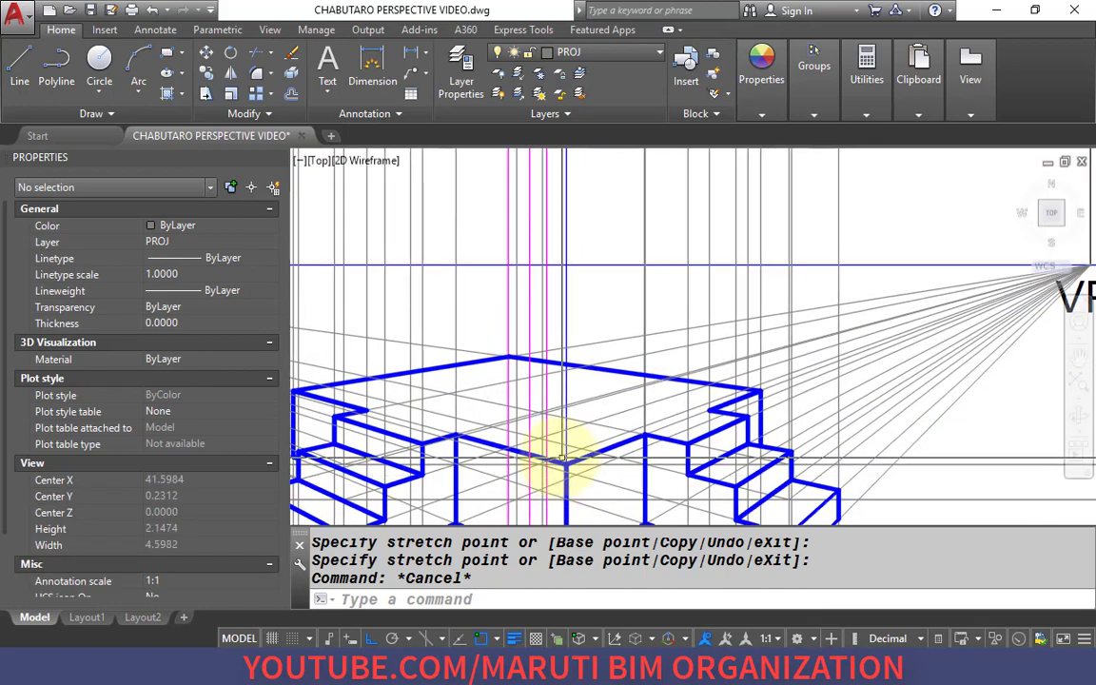
scroll(675, 445, up, 4)
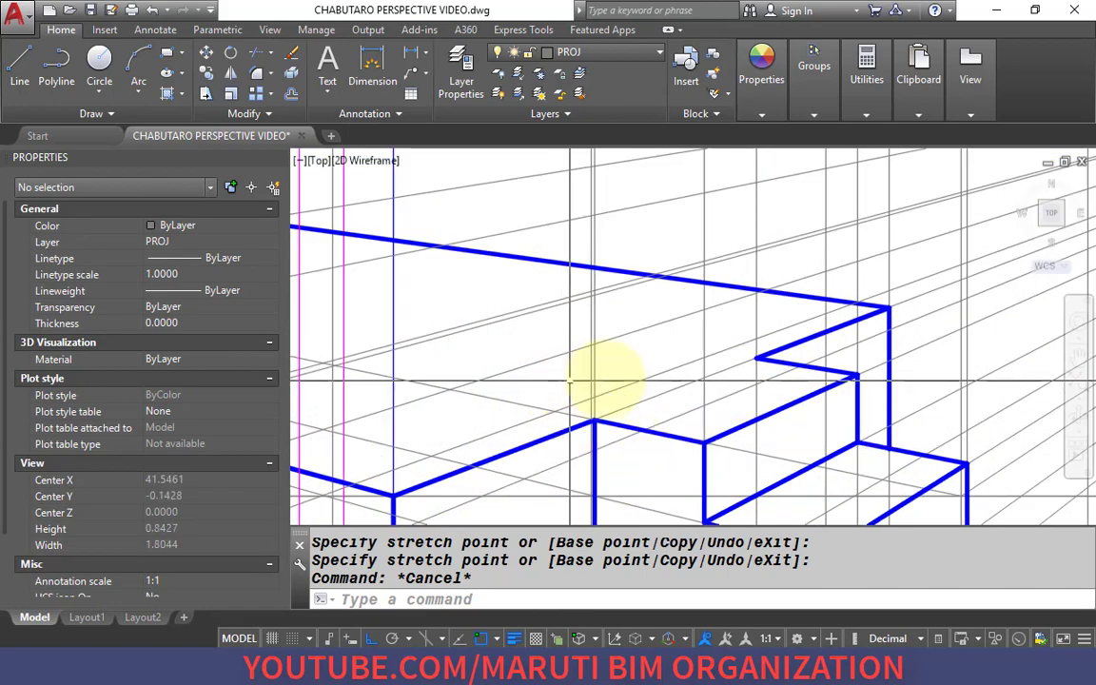
scroll(812, 434, down, 2)
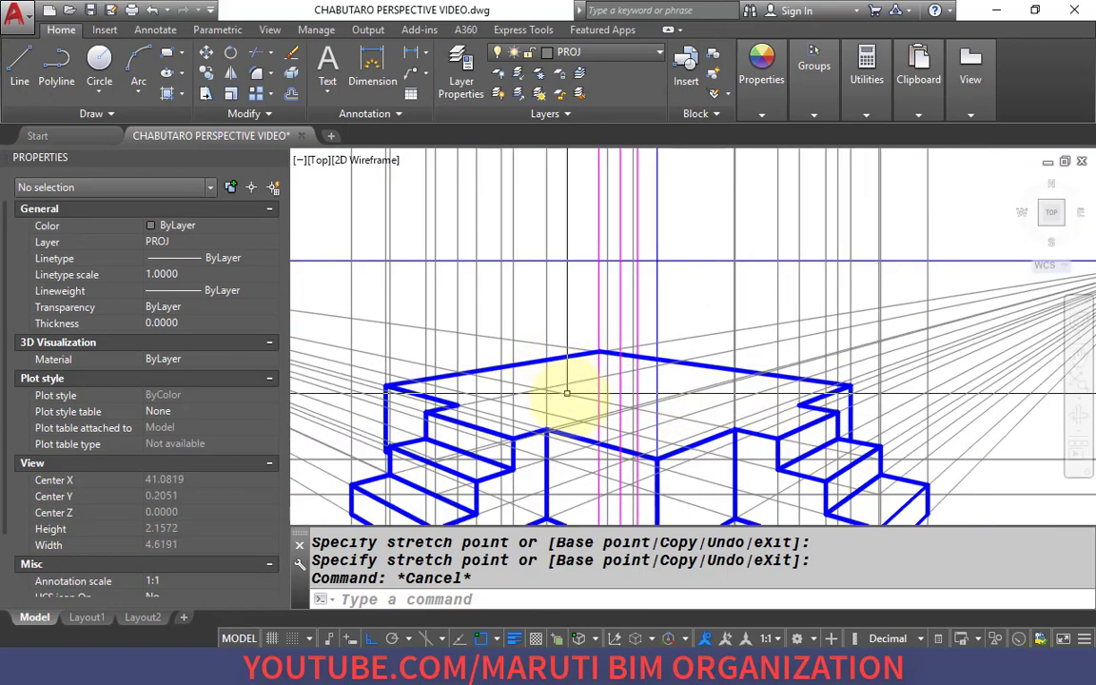
scroll(592, 419, down, 2)
scroll(617, 425, down, 4)
middle_drag(624, 305, 588, 498)
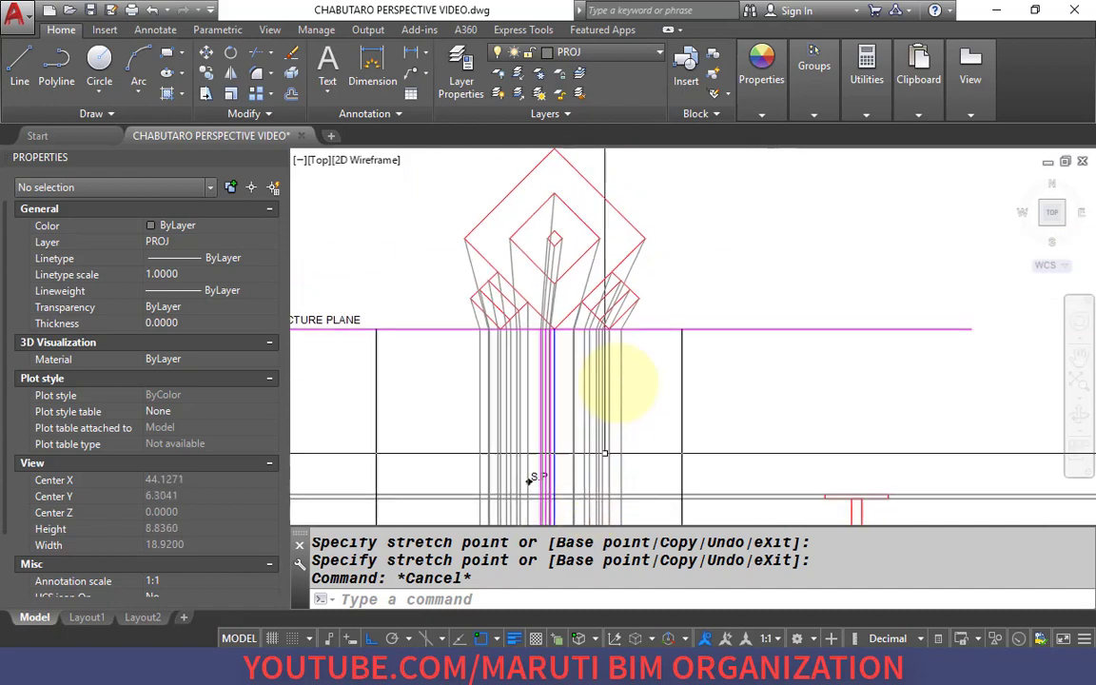
scroll(520, 250, up, 4)
scroll(630, 245, down, 2)
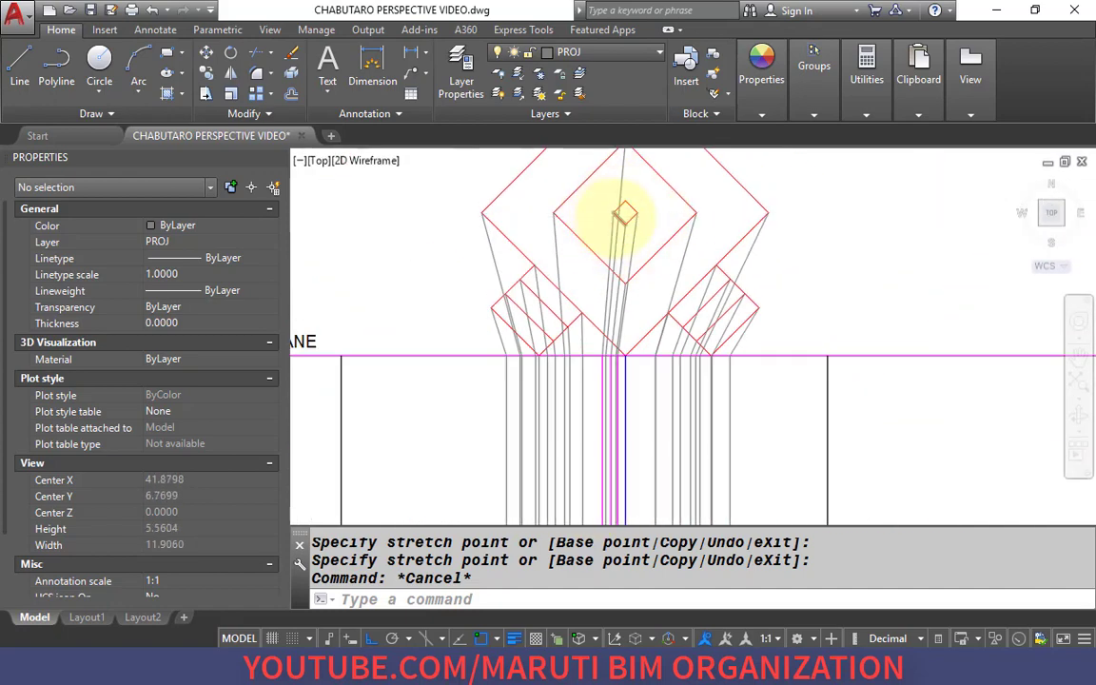
scroll(623, 214, down, 5)
scroll(613, 366, up, 3)
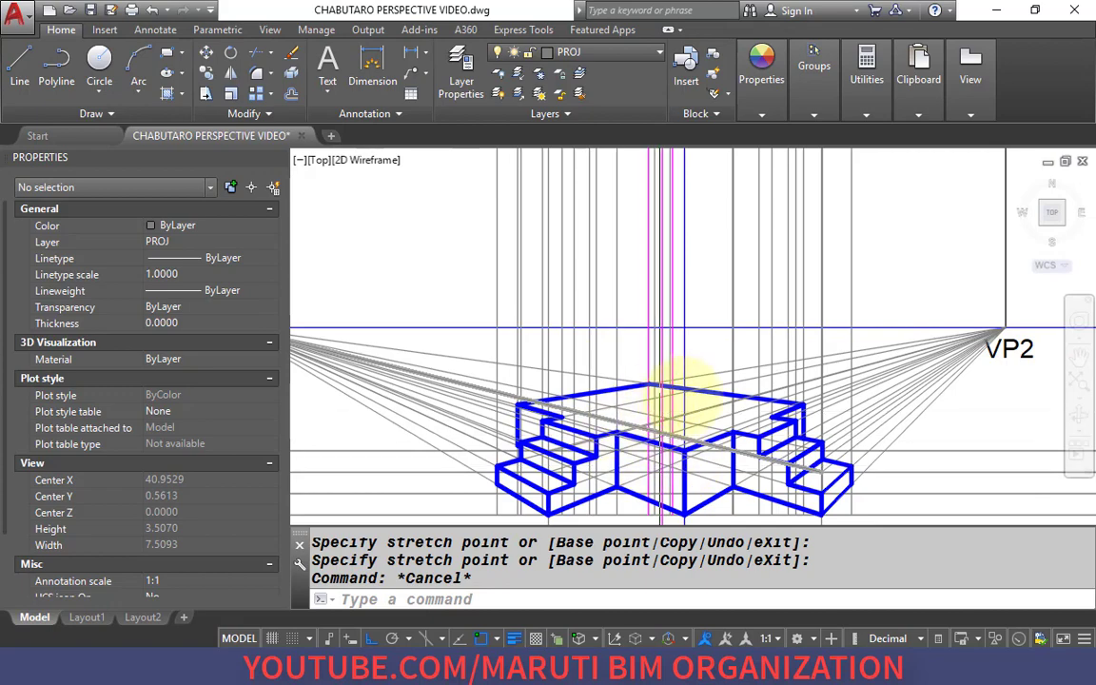
scroll(764, 429, up, 2)
scroll(637, 385, down, 5)
scroll(613, 247, up, 5)
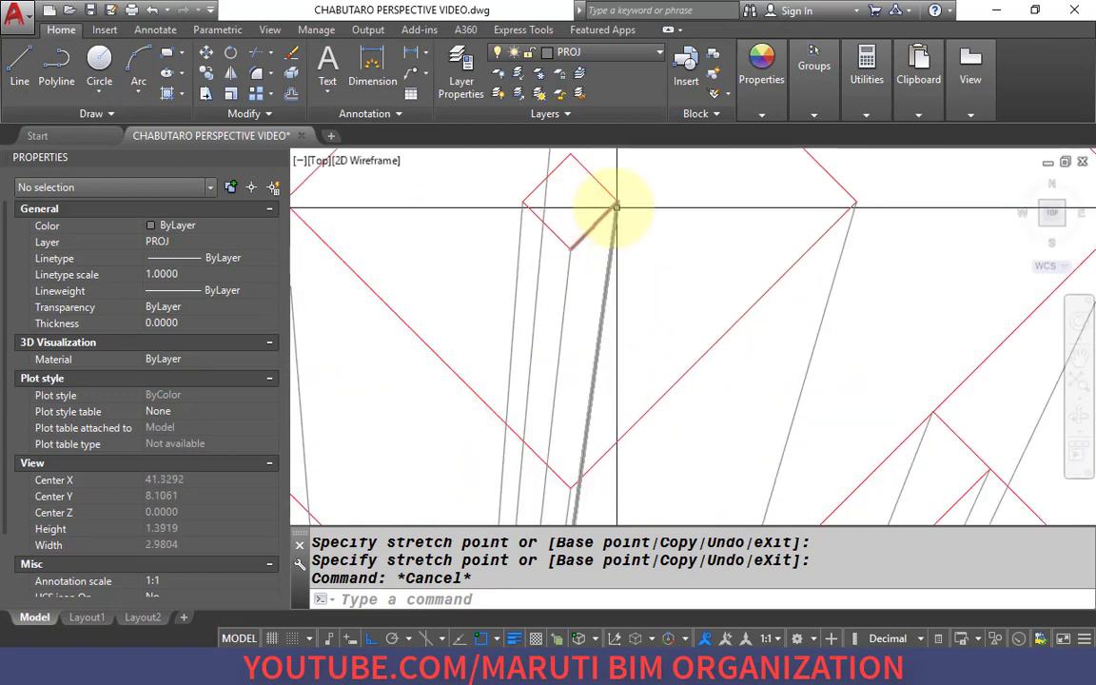
scroll(585, 238, down, 4)
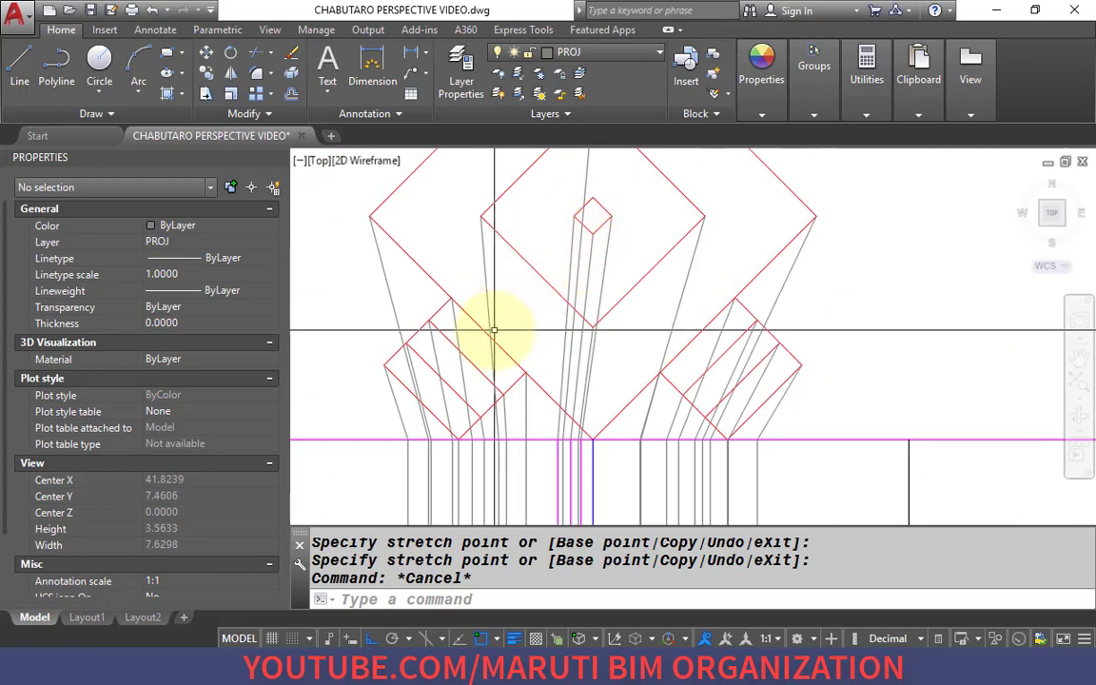
Draw a line in the plan from the small square's near corner diagonally to the platform's left front edge.
scroll(494, 330, up, 2)
key(Return)
scroll(533, 323, down, 2)
scroll(639, 228, up, 2)
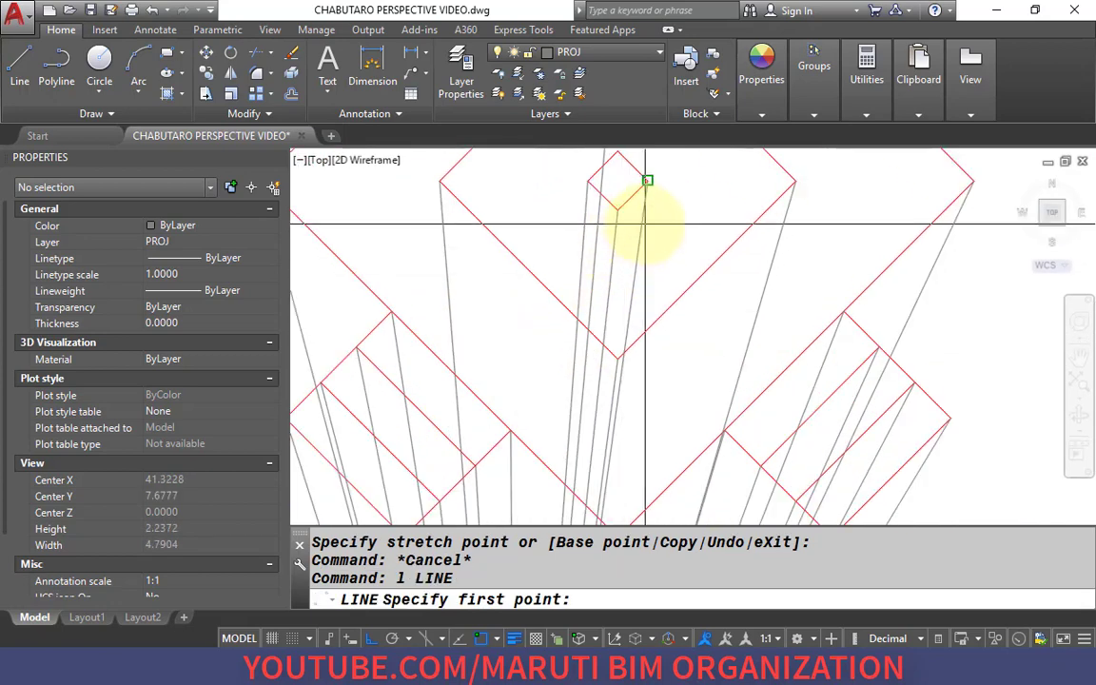
click(624, 208)
scroll(742, 285, up, 2)
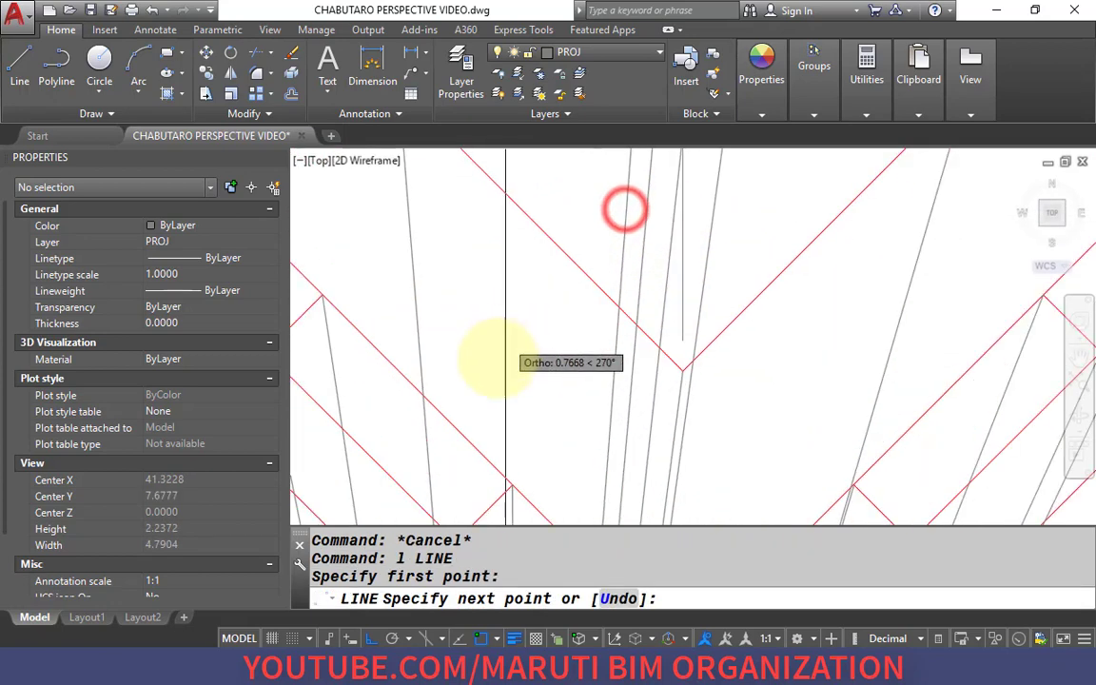
click(454, 418)
key(Return)
Draw a line in the plan from the small square's near corner diagonally to the platform's right front edge.
scroll(502, 367, down, 2)
scroll(489, 318, up, 4)
key(Return)
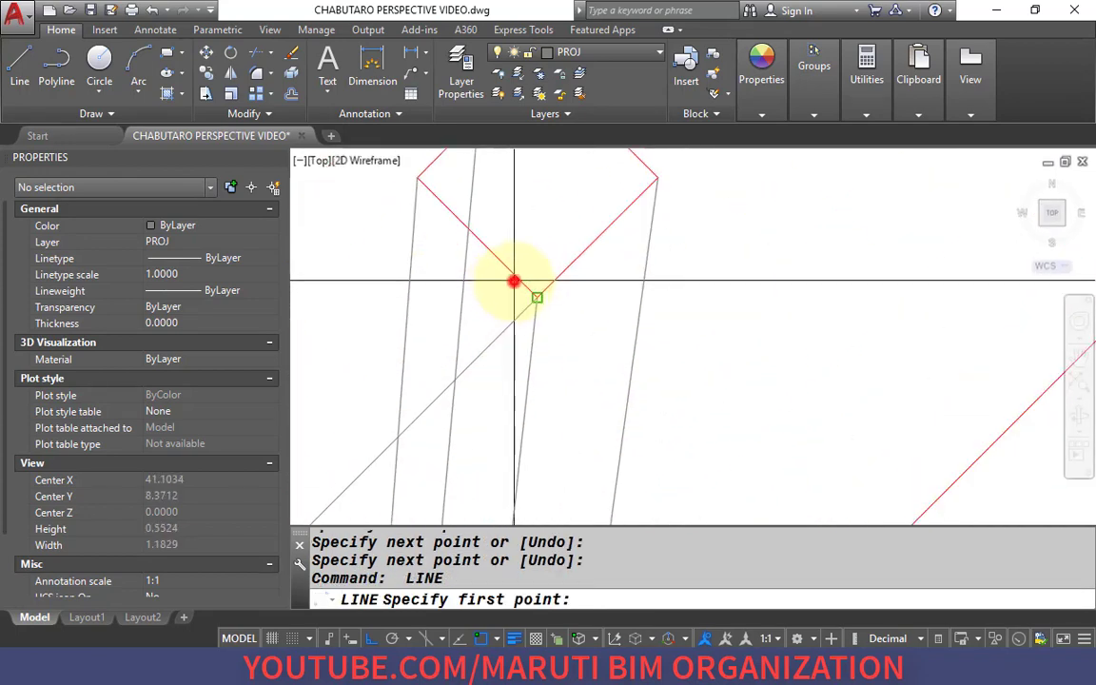
click(514, 282)
scroll(440, 196, down, 3)
scroll(614, 407, up, 3)
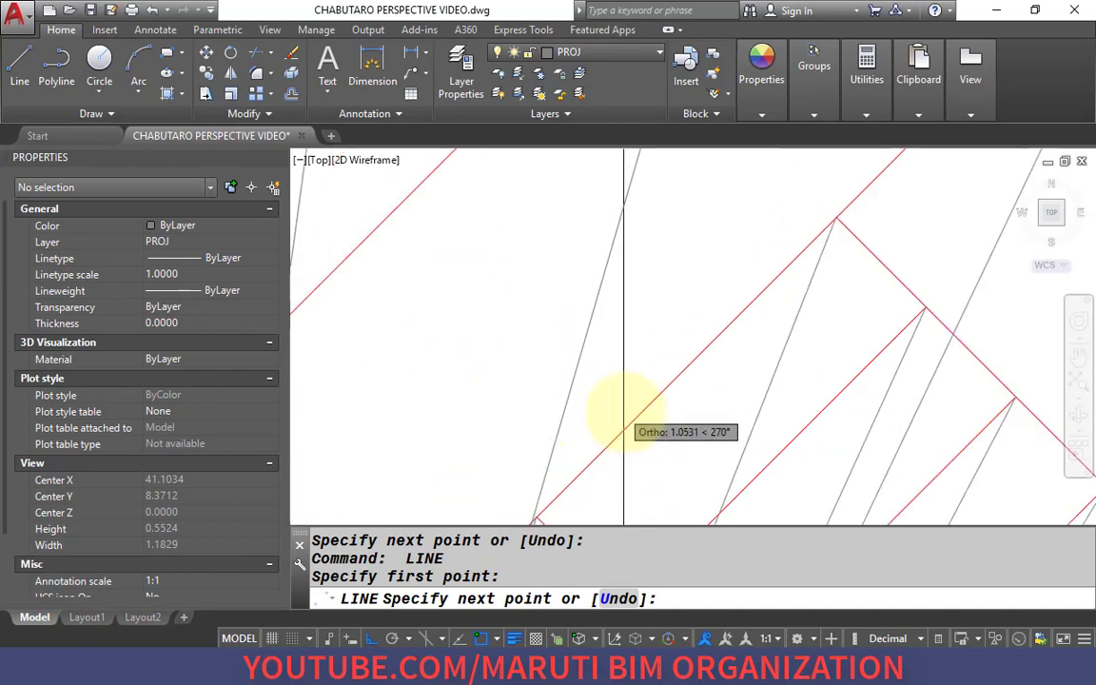
click(627, 413)
key(Return)
Draw connected sight lines from the point on the platform's right edge to S.P. and on to the left edge point.
key(Return)
click(646, 354)
scroll(665, 260, down, 5)
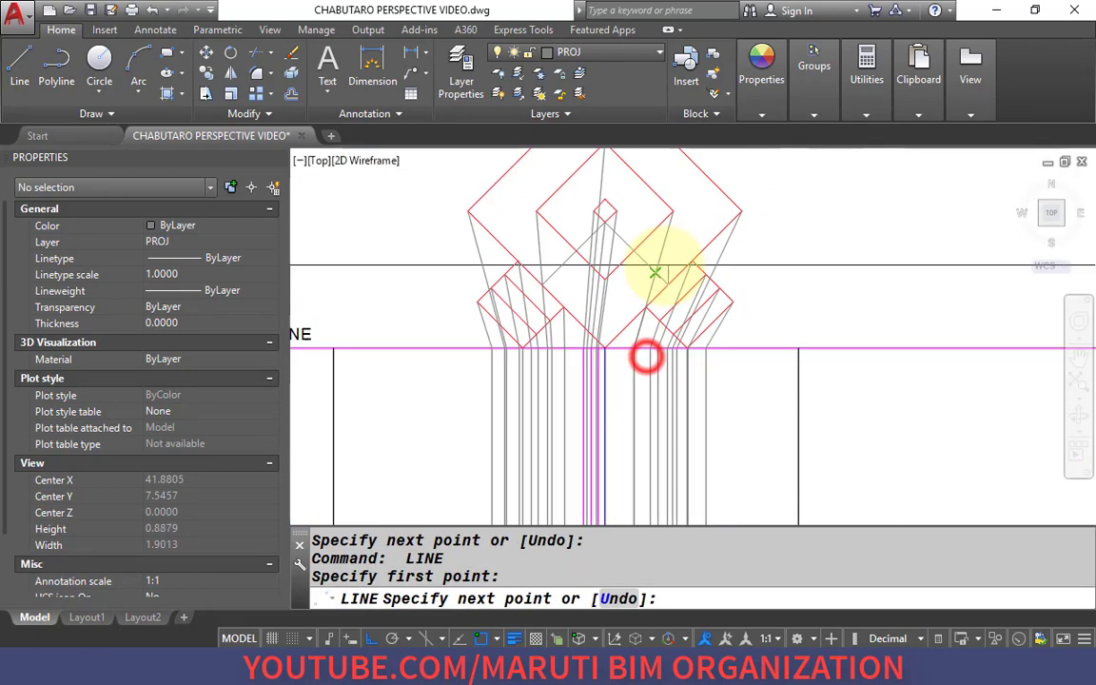
scroll(627, 384, up, 8)
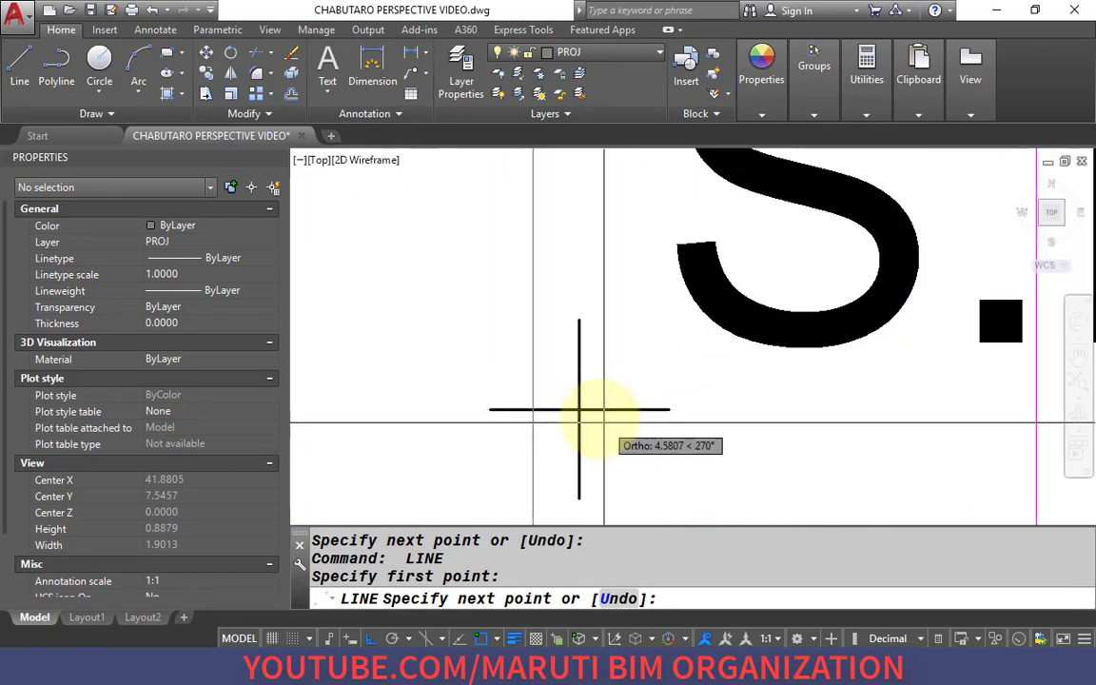
scroll(585, 412, down, 6)
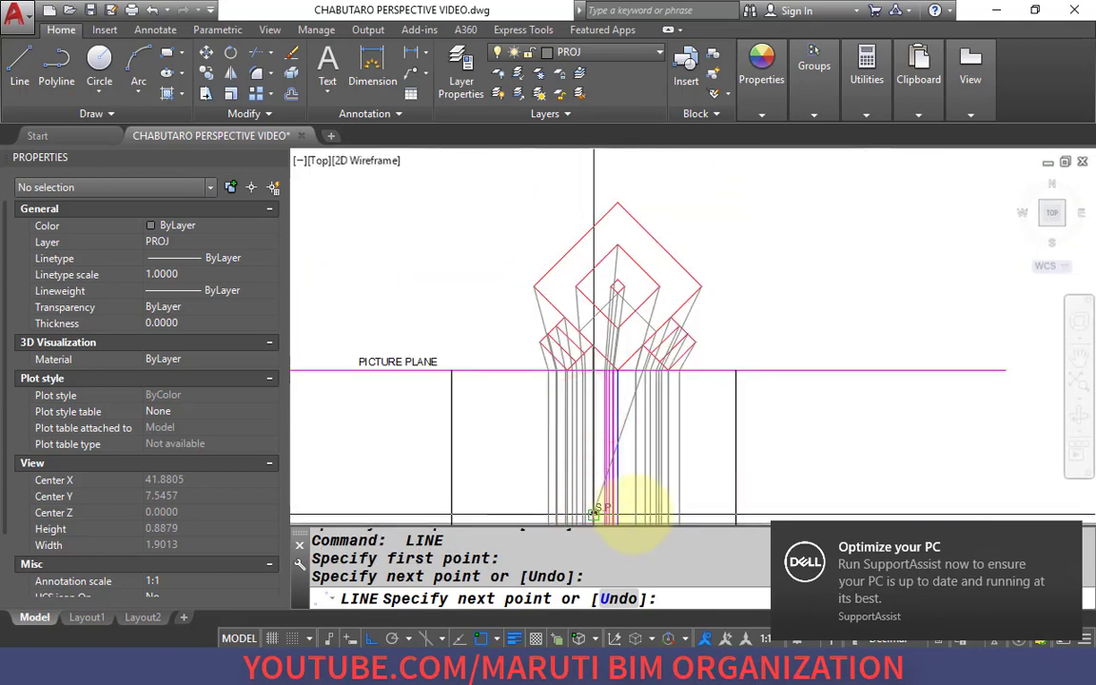
scroll(574, 340, up, 8)
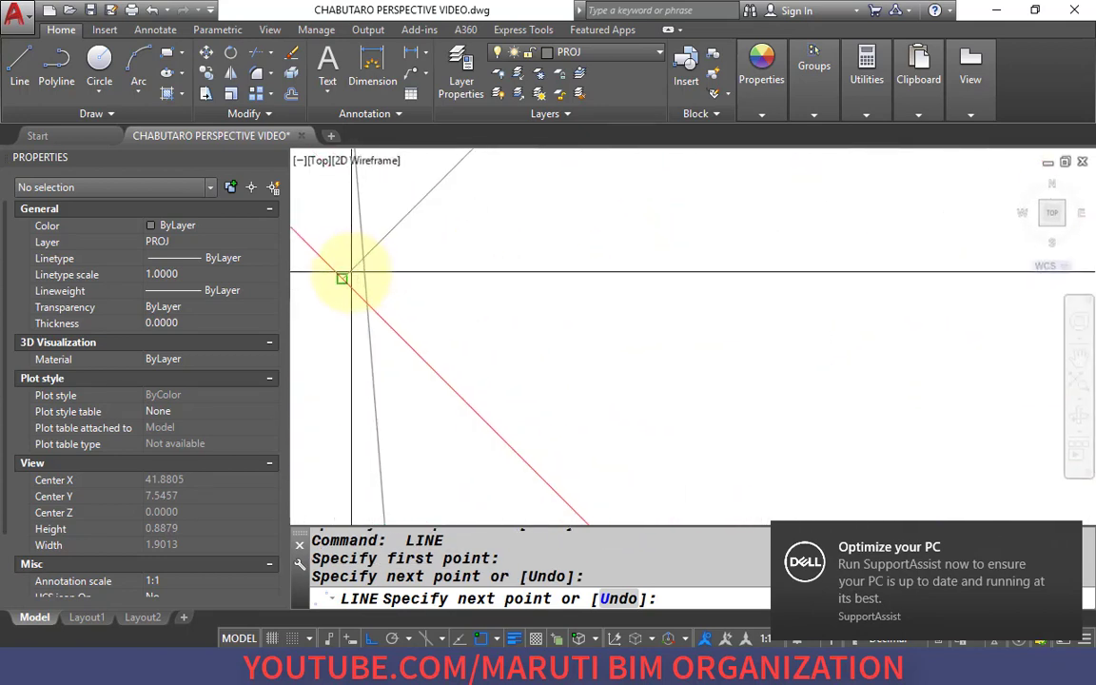
click(342, 278)
key(Return)
Draw a vertical projector from the left sight line's crossing with the picture plane down past the perspective's ground line.
scroll(481, 237, down, 6)
scroll(482, 326, up, 12)
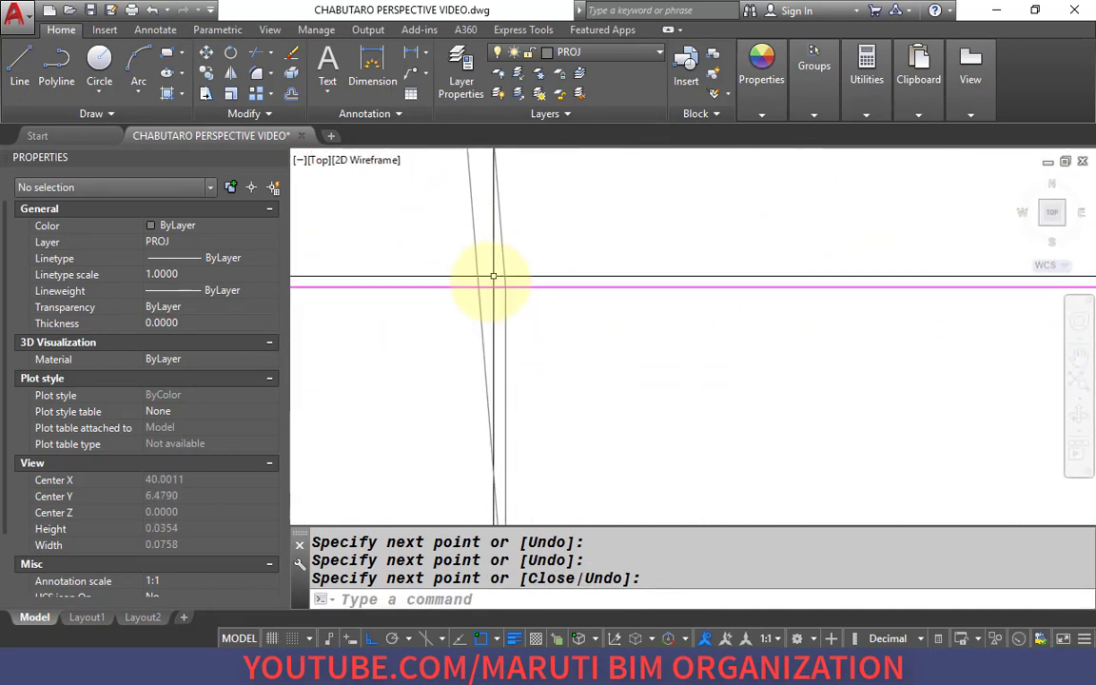
text(l)
key(Return)
click(477, 286)
scroll(475, 290, down, 6)
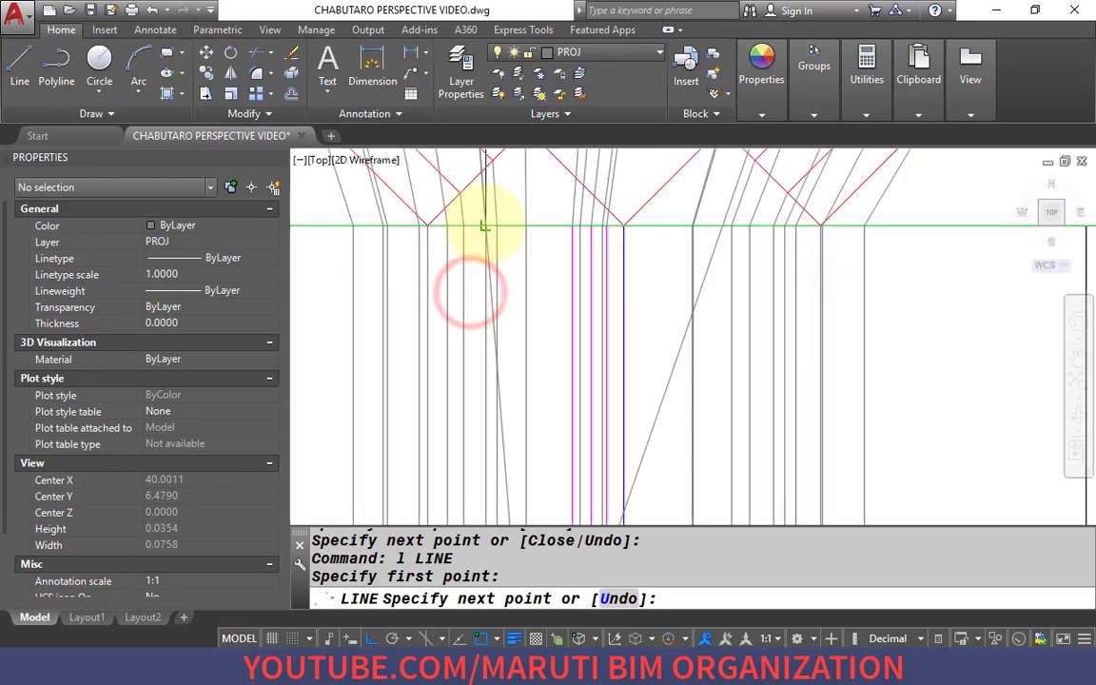
scroll(487, 416, up, 3)
middle_drag(489, 506, 461, 244)
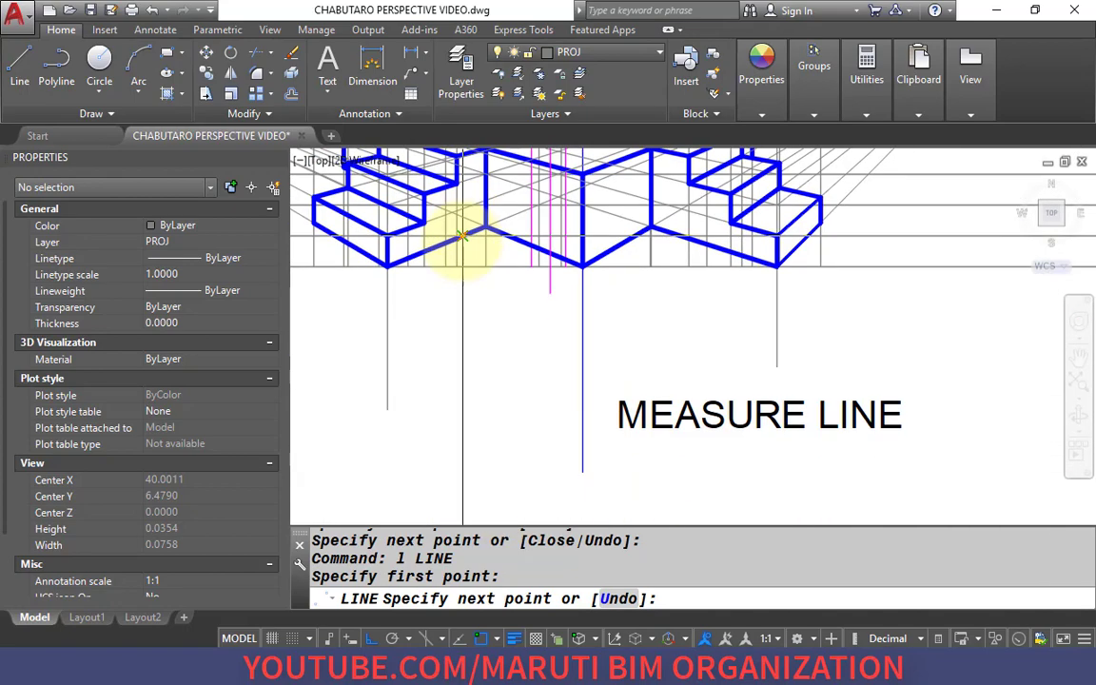
scroll(479, 324, down, 1)
click(480, 412)
key(Return)
Draw a vertical projector from the right sight line's crossing with the picture plane down past the perspective's ground line.
scroll(477, 453, down, 5)
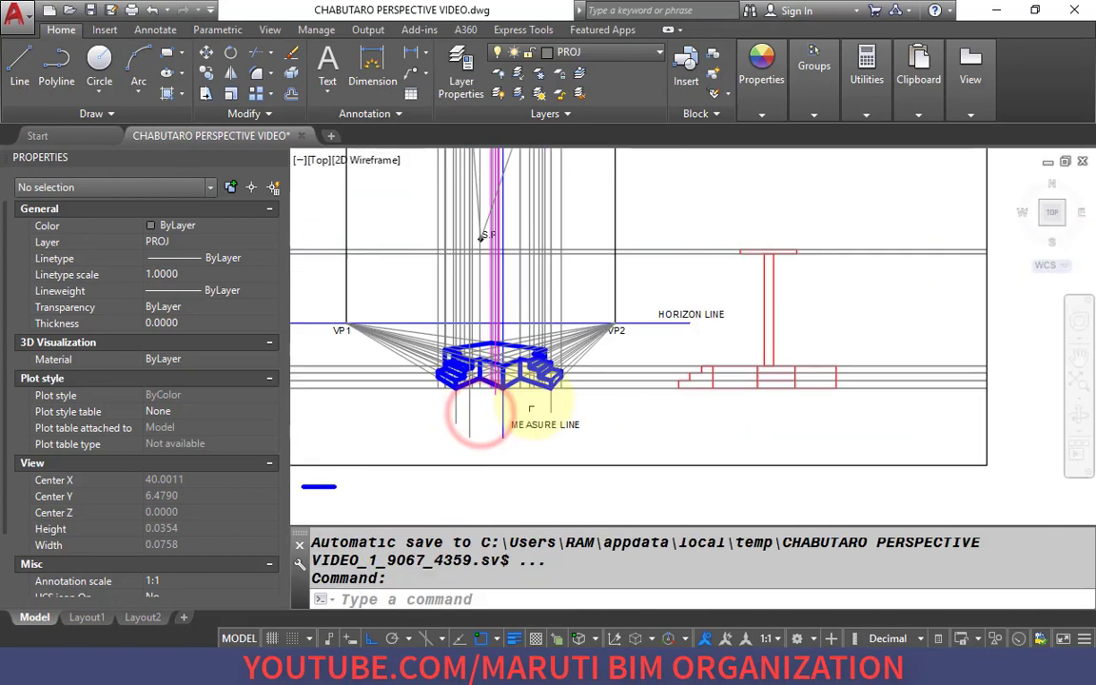
scroll(547, 373, up, 8)
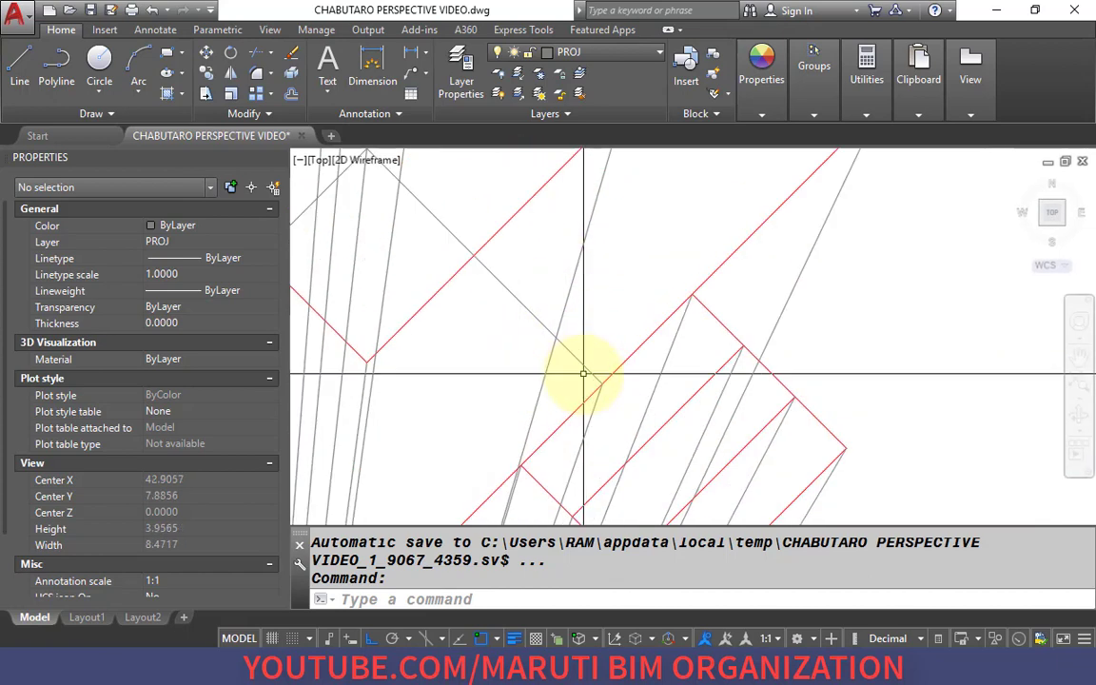
middle_drag(583, 330, 585, 74)
scroll(524, 344, up, 4)
key(Return)
click(522, 236)
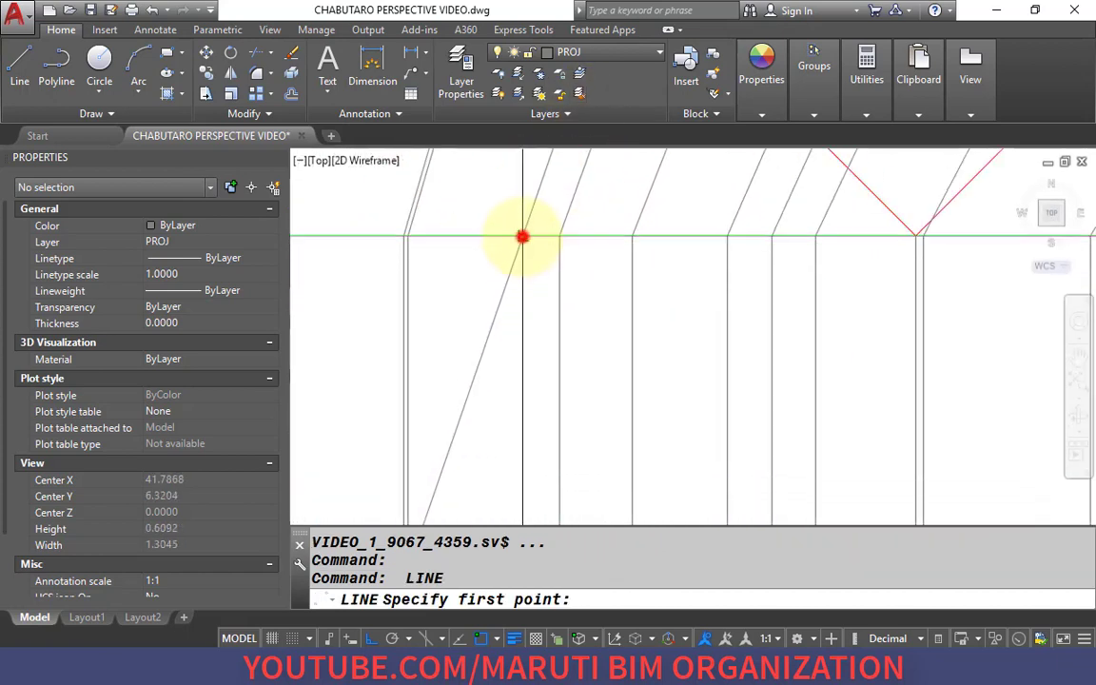
scroll(522, 164, down, 7)
scroll(528, 267, down, 5)
scroll(563, 318, up, 6)
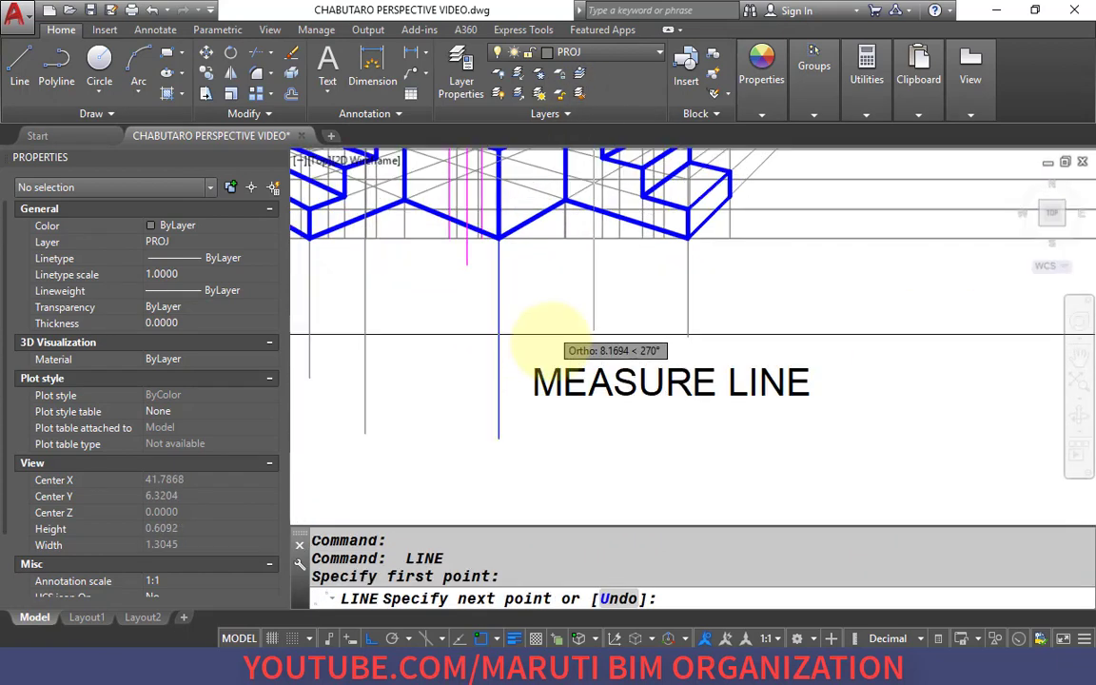
key(Escape)
Set the colour of the two new vertical projectors to Cyan.
click(582, 461)
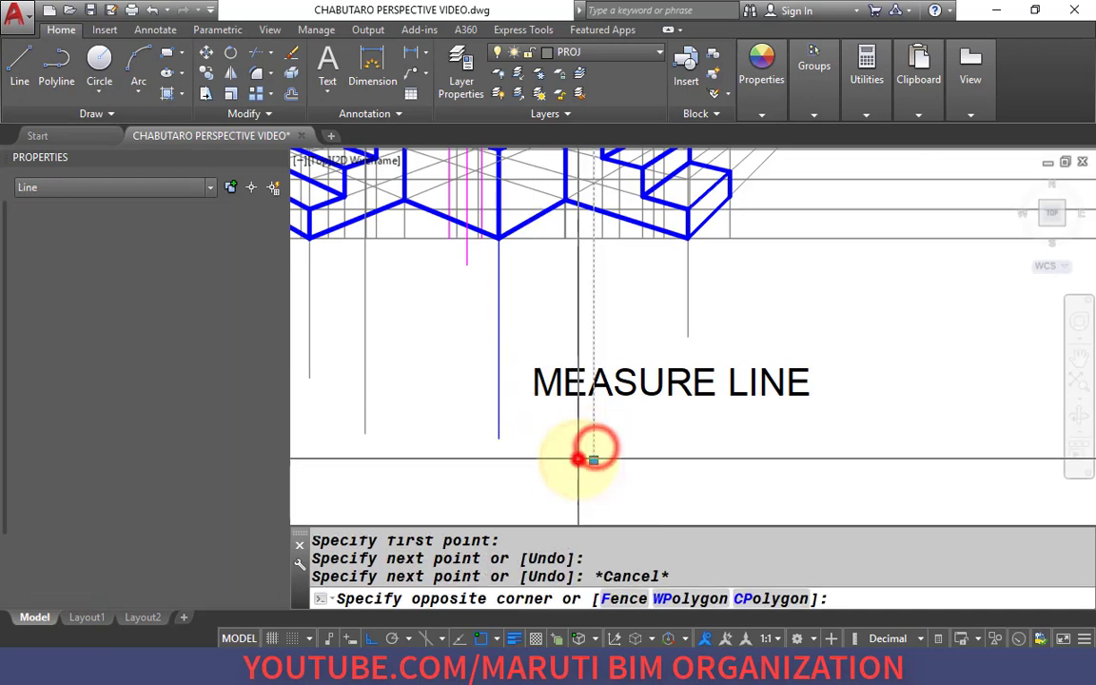
click(595, 449)
click(409, 416)
click(354, 435)
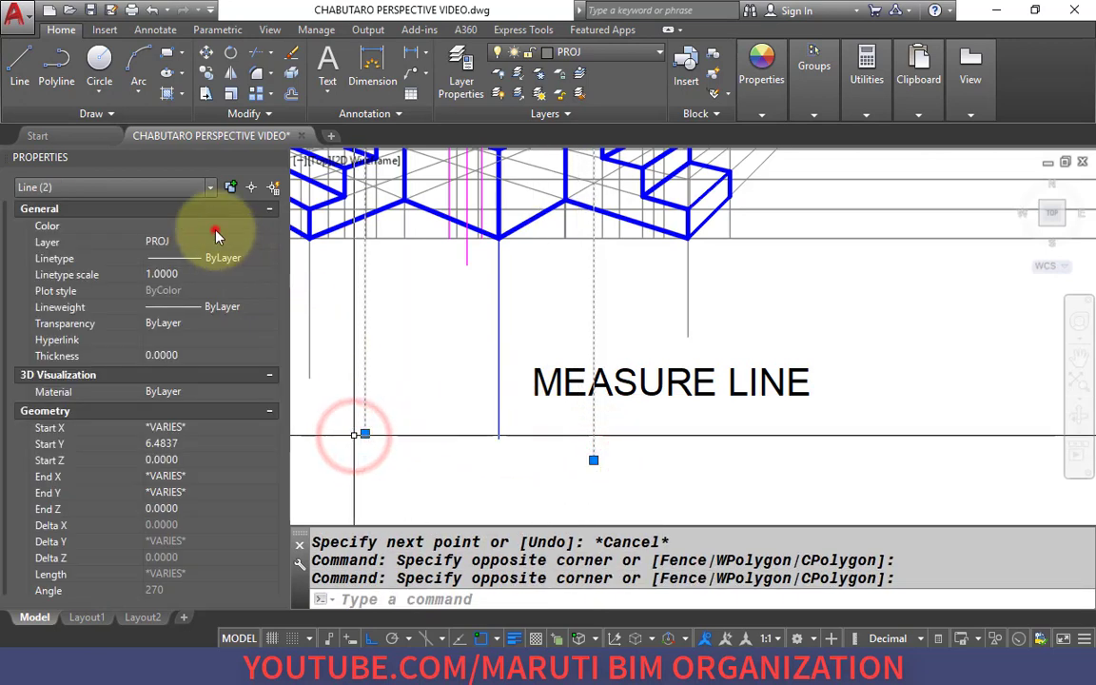
click(216, 229)
click(227, 317)
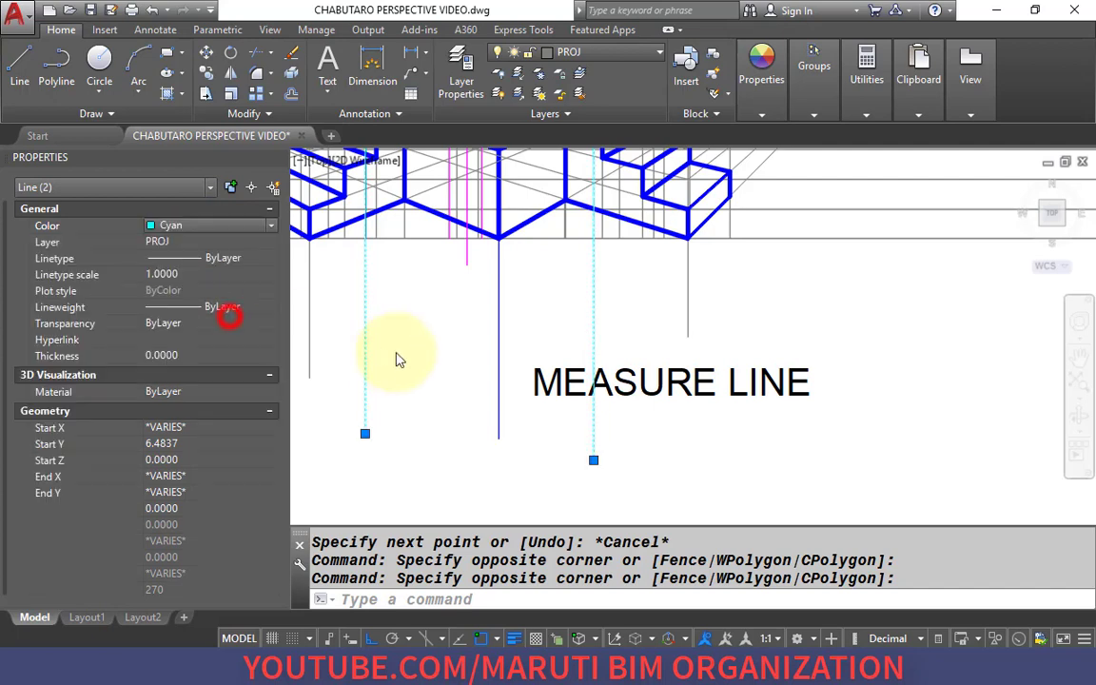
key(Escape)
Draw a line from the right cyan projector's intersection with the platform's top front edge line to VP1.
scroll(605, 428, down, 2)
scroll(623, 229, up, 12)
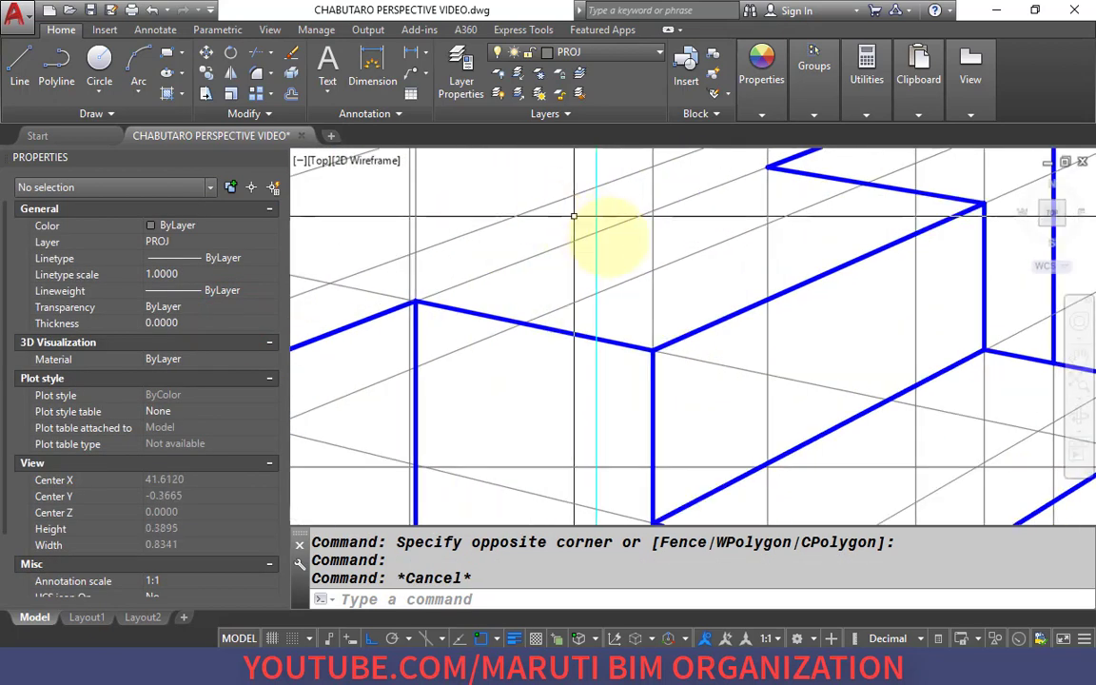
text(l)
key(Return)
click(618, 357)
scroll(778, 398, down, 8)
mouse_move(304, 340)
middle_down()
mouse_move(645, 363)
mouse_move(459, 286)
middle_up()
key(Return)
Draw a line from the left cyan projector's intersection with the platform's top front edge line to VP2.
scroll(685, 333, up, 12)
scroll(646, 278, up, 3)
scroll(609, 362, down, 6)
scroll(589, 356, up, 4)
key(Return)
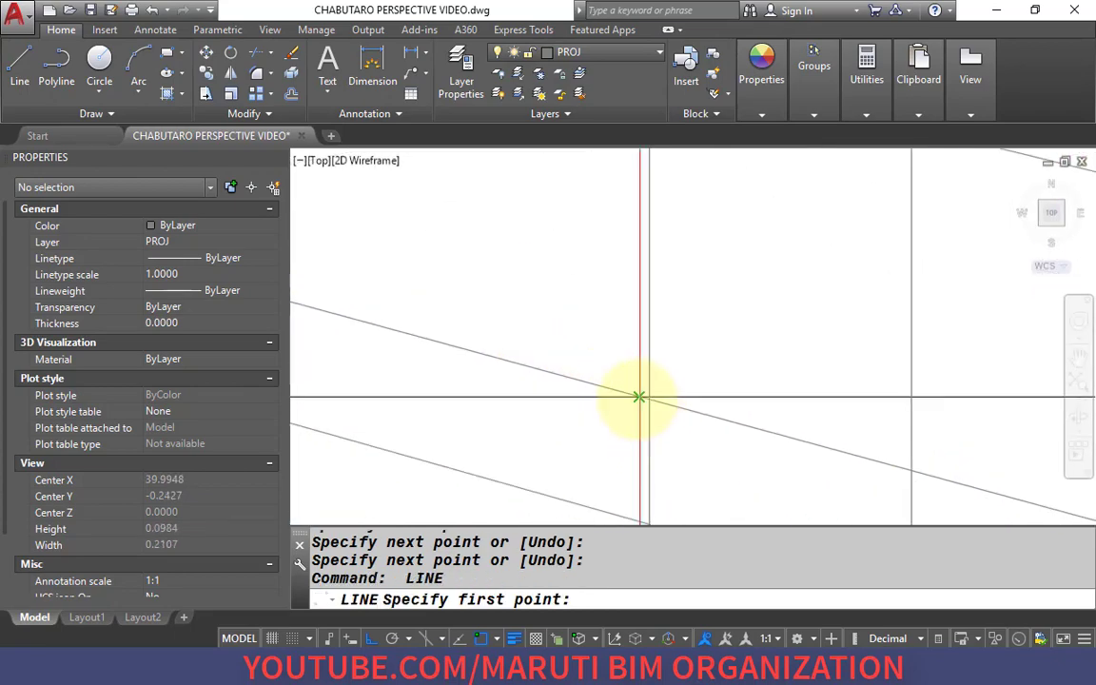
click(632, 398)
scroll(476, 403, down, 6)
scroll(769, 373, up, 2)
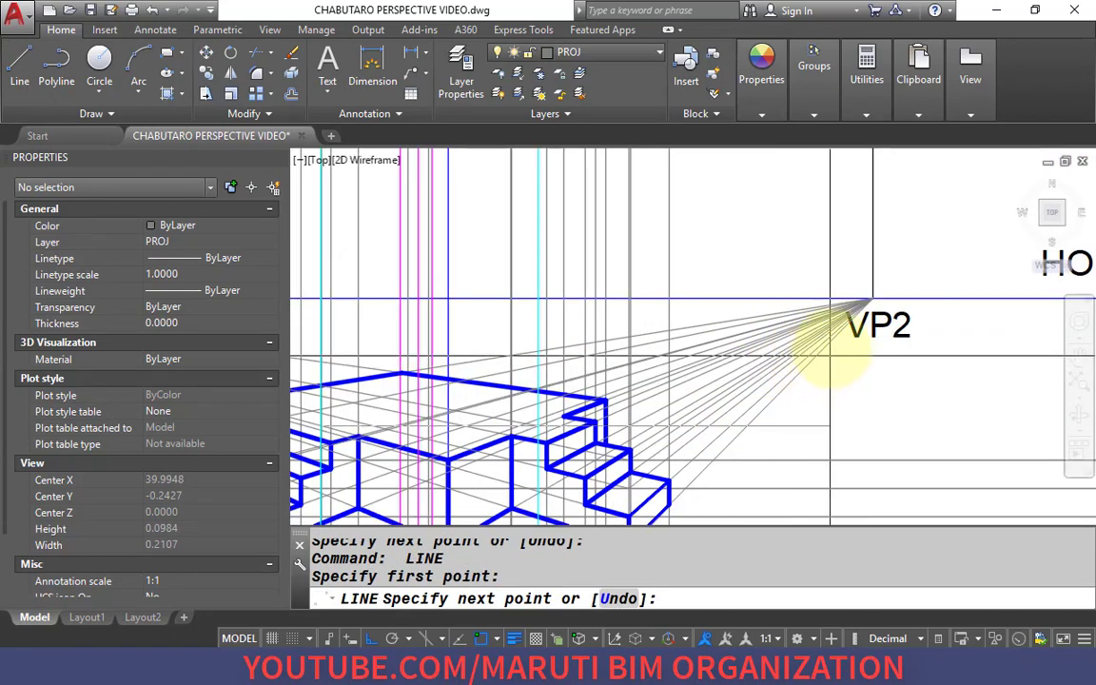
key(Return)
Set the colour of the two new vanishing-point lines crossing at the post's front corner to Green.
scroll(575, 404, up, 5)
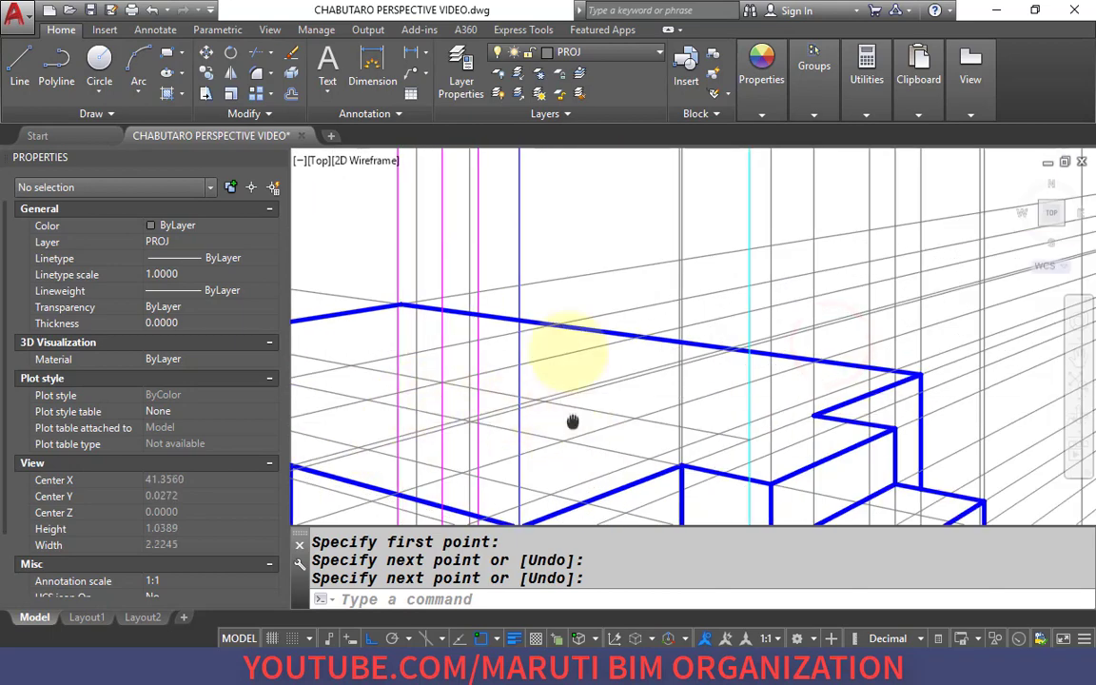
click(655, 325)
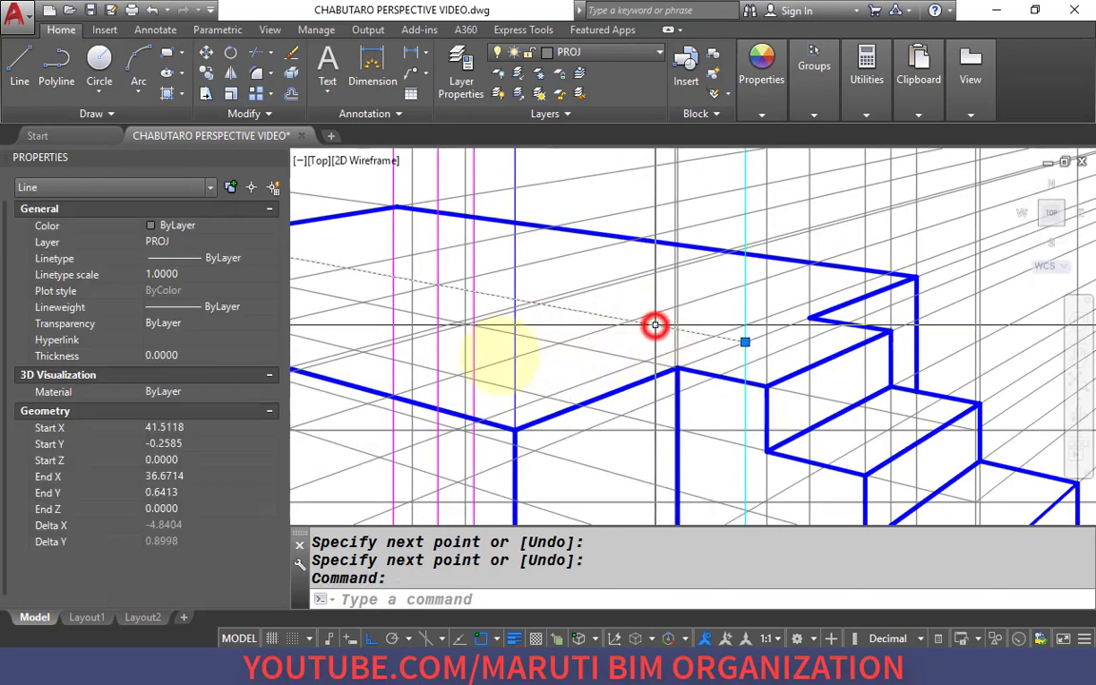
middle_drag(501, 356, 691, 353)
scroll(403, 345, up, 4)
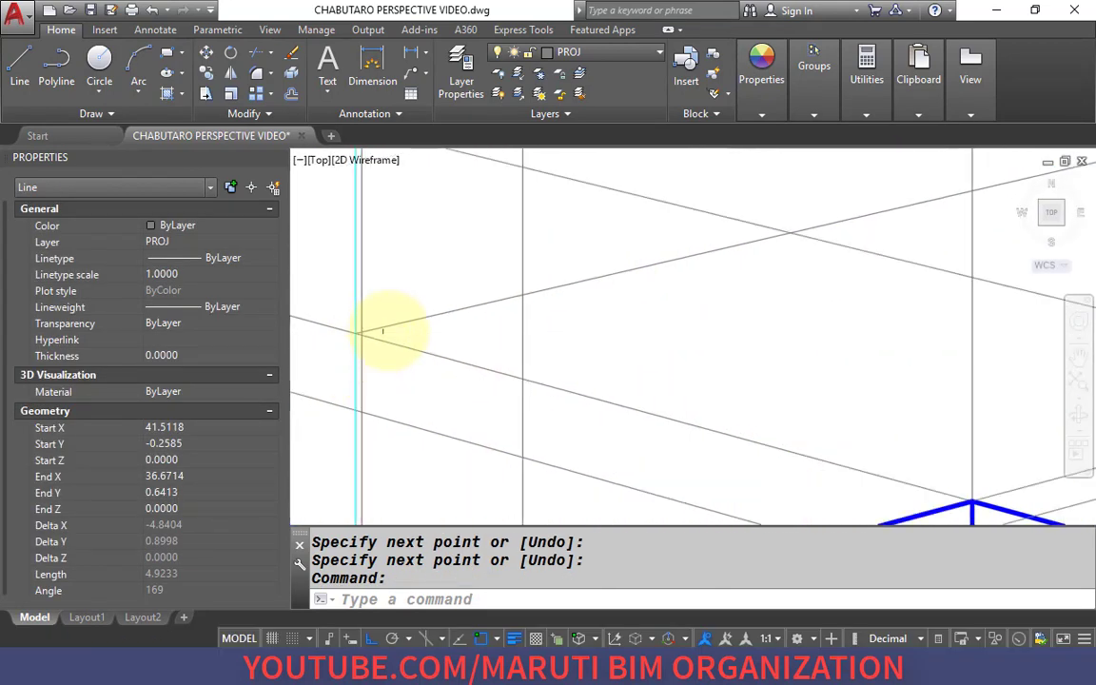
click(212, 226)
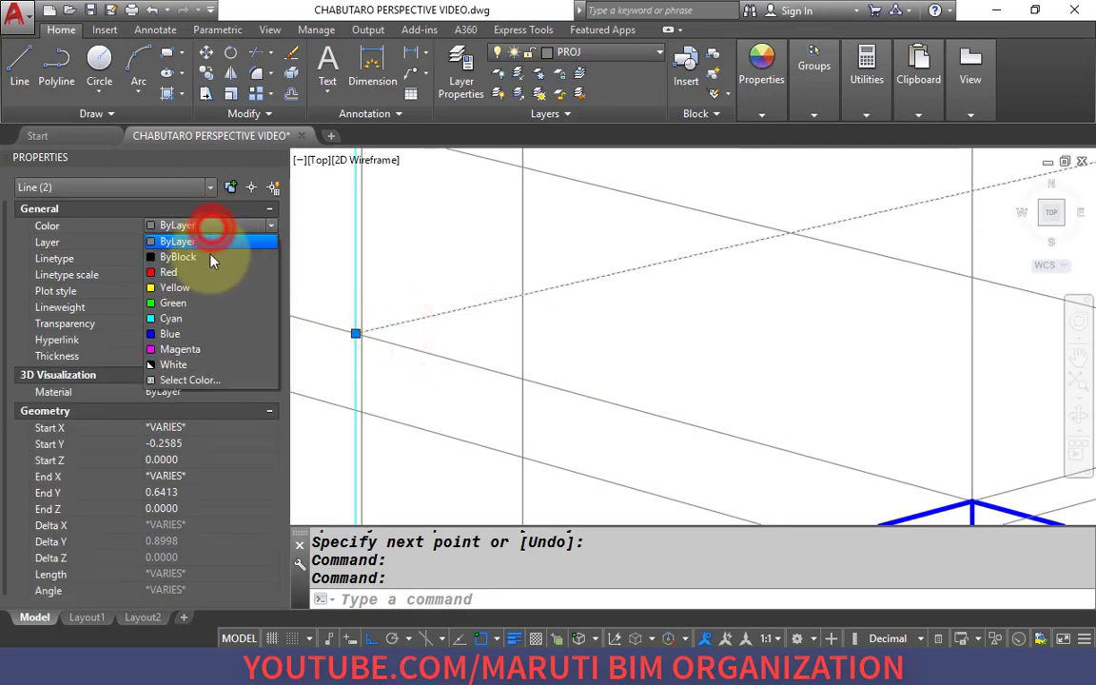
click(214, 304)
scroll(350, 372, down, 3)
scroll(746, 330, up, 5)
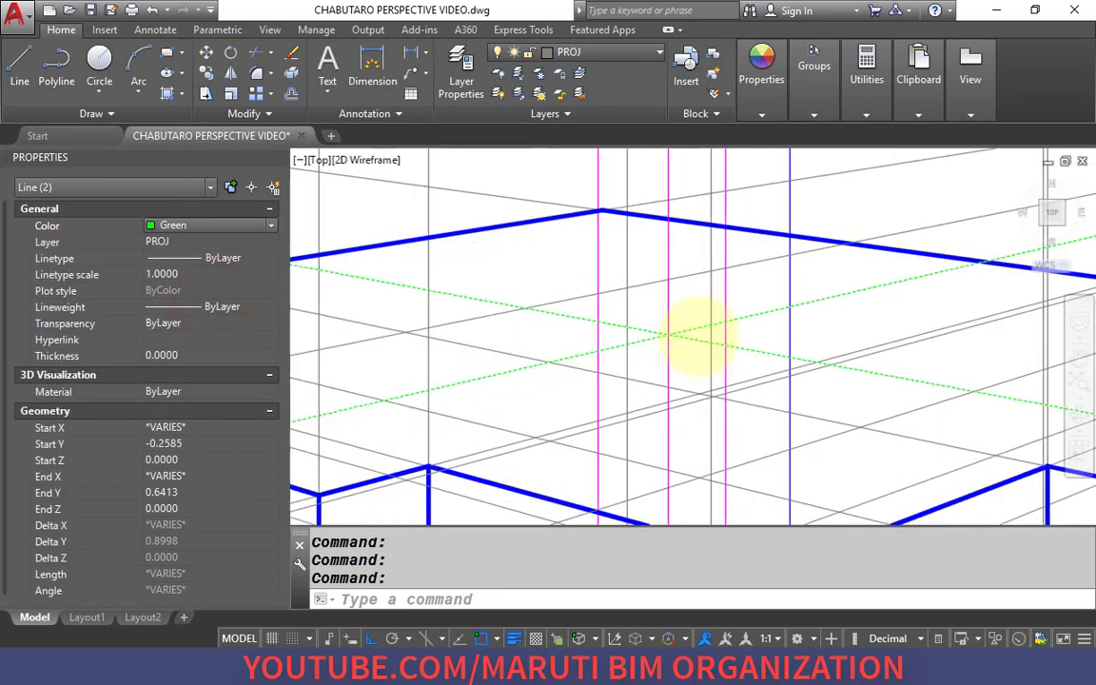
key(Escape)
Draw the post's two front base edges between the outer magenta projectors, continuing vertically up from the right base corner past the S.P. level.
scroll(628, 333, up, 5)
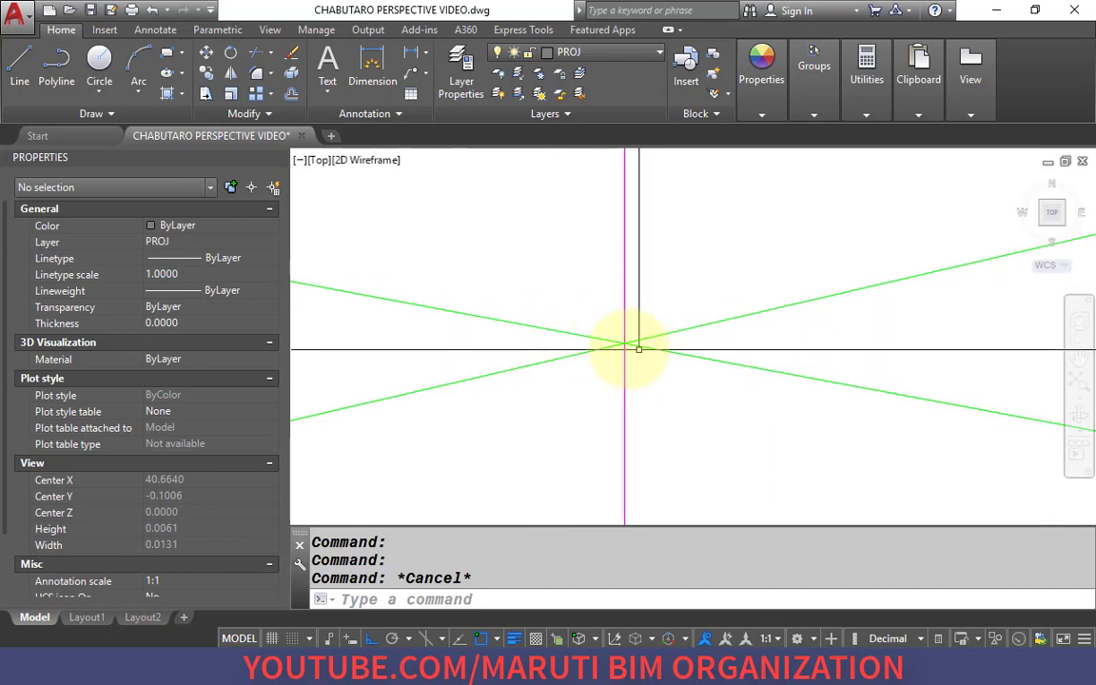
scroll(626, 371, down, 3)
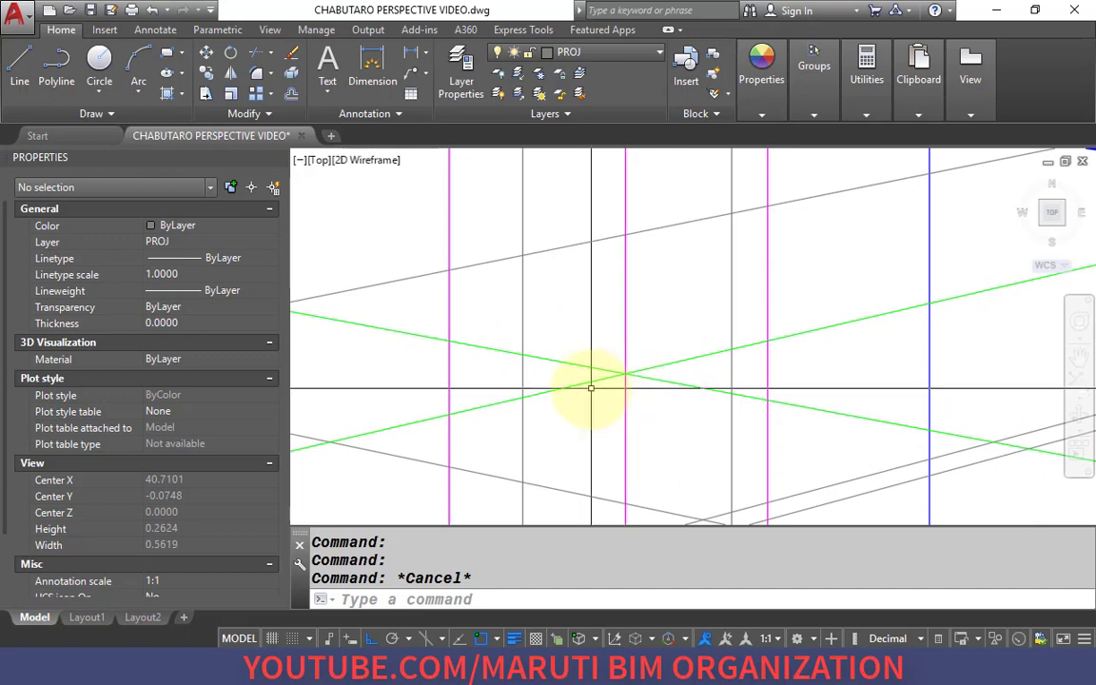
key(Return)
scroll(495, 447, up, 2)
click(421, 334)
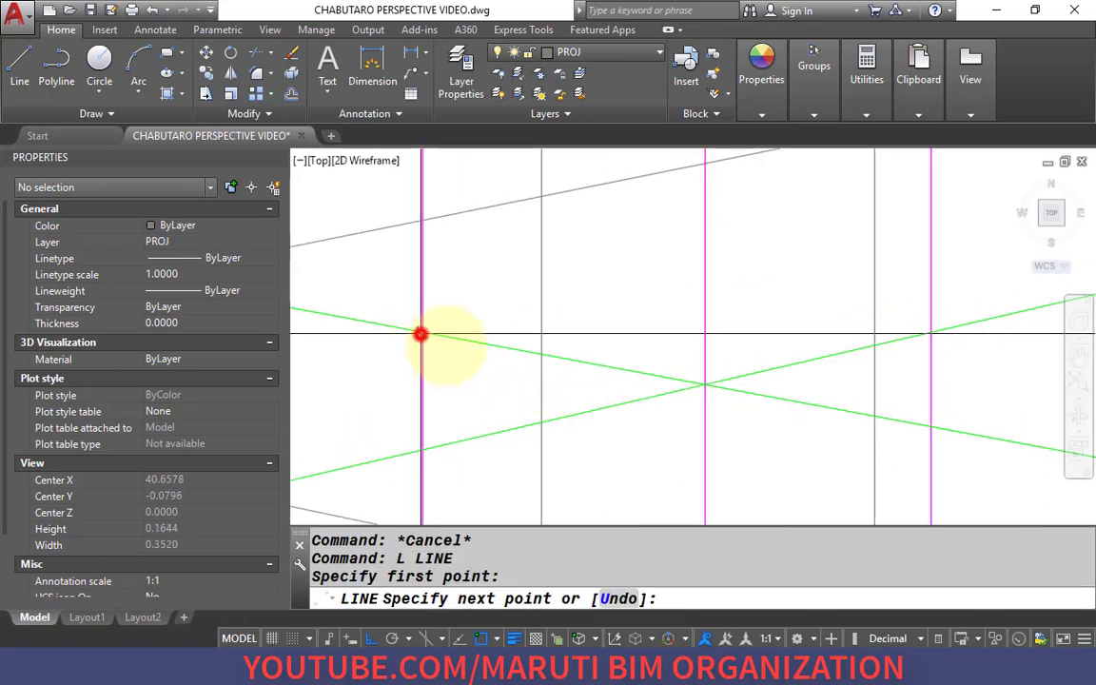
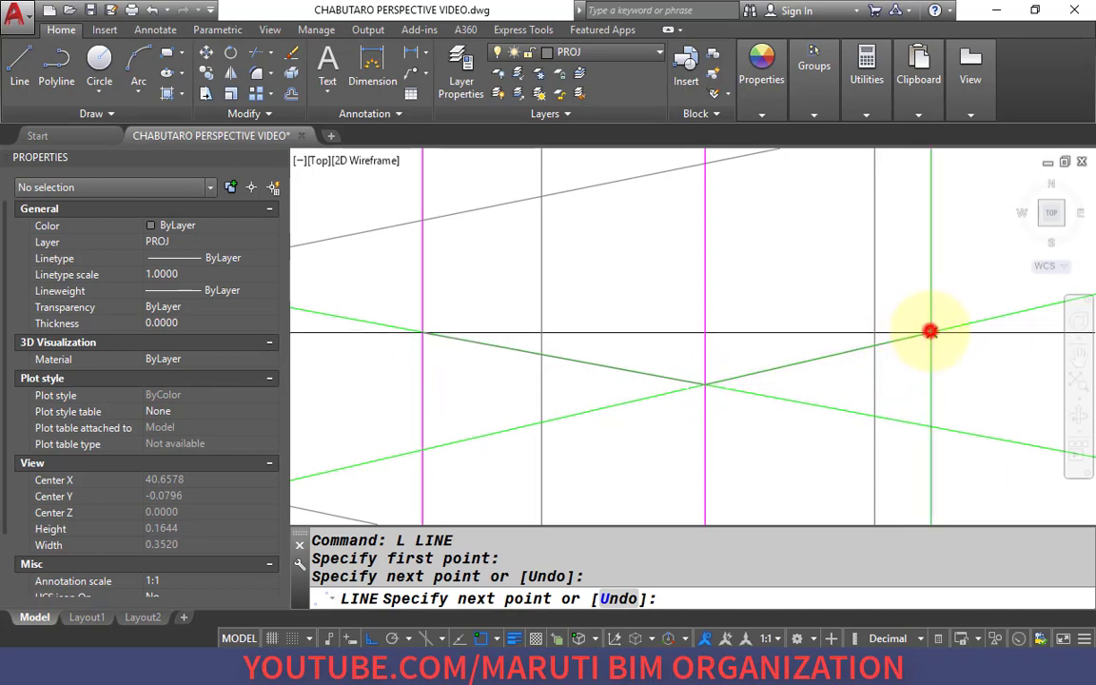
click(930, 331)
scroll(716, 480, down, 5)
mouse_move(750, 337)
middle_down()
mouse_move(751, 396)
mouse_move(702, 489)
middle_up()
scroll(703, 485, down, 2)
scroll(655, 285, up, 3)
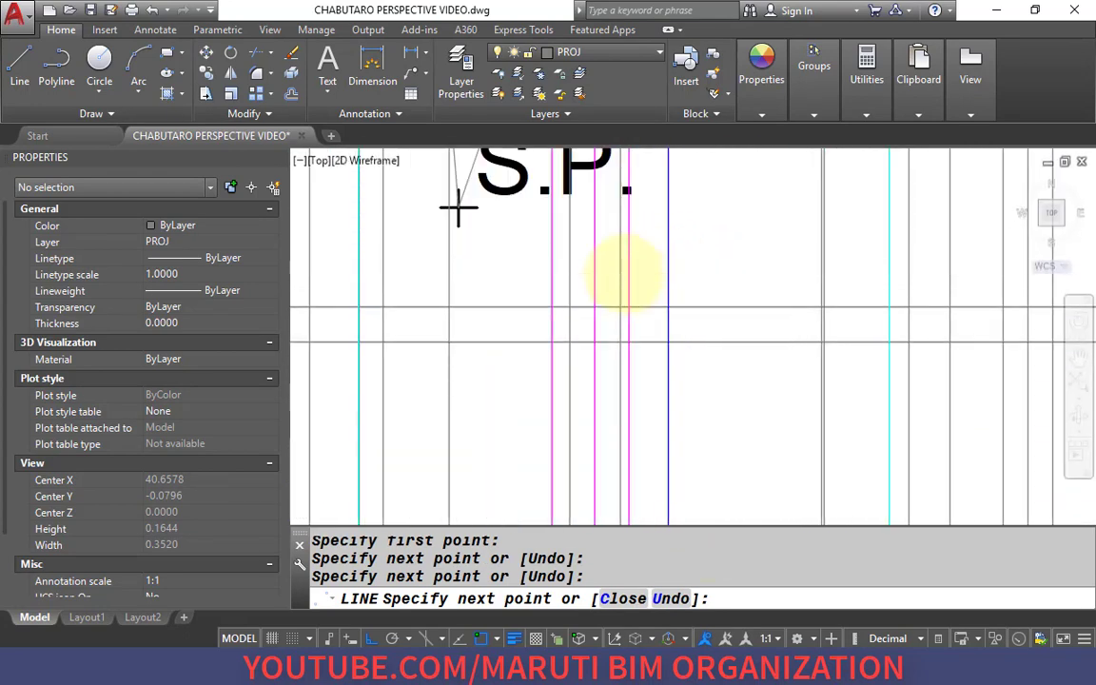
scroll(664, 281, up, 2)
click(671, 272)
key(Return)
Draw a vertical line from the post's front base corner up to just below the S.P. label.
scroll(670, 285, down, 5)
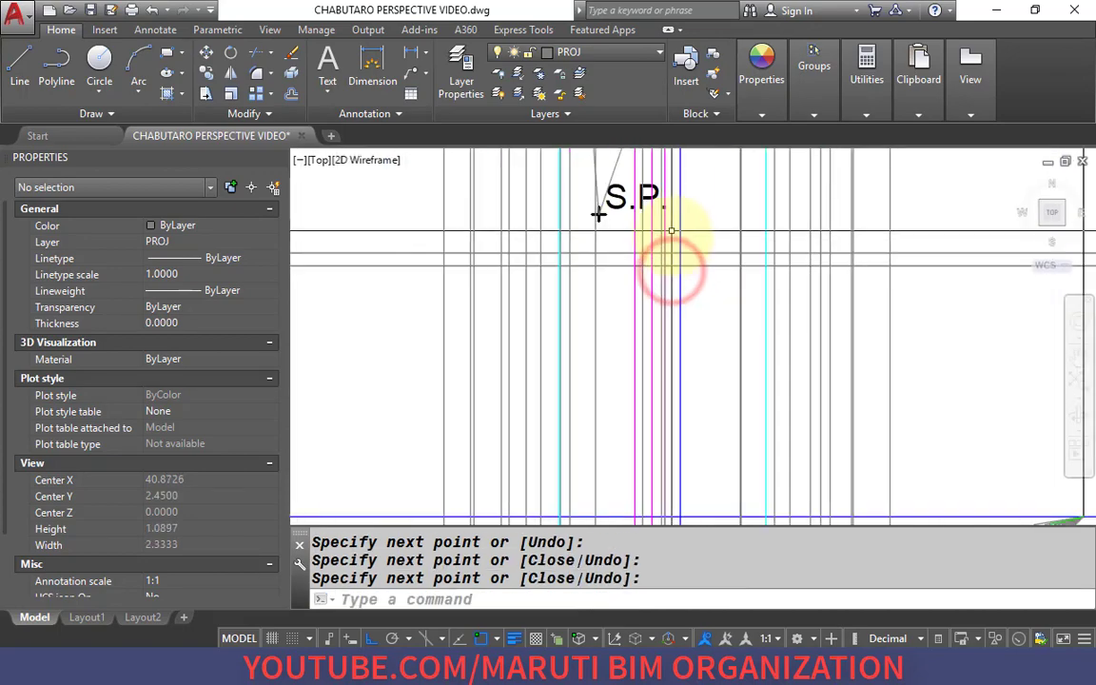
scroll(661, 366, up, 8)
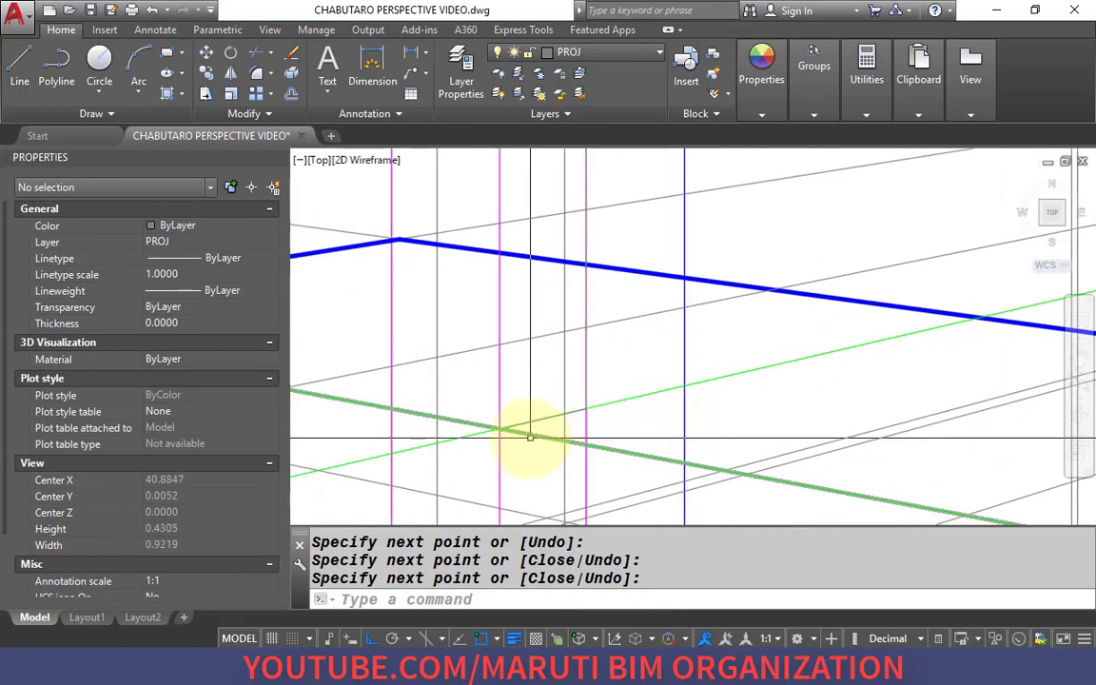
key(Return)
click(501, 428)
scroll(501, 428, down, 4)
scroll(460, 252, up, 8)
click(424, 303)
key(Return)
scroll(567, 274, down, 5)
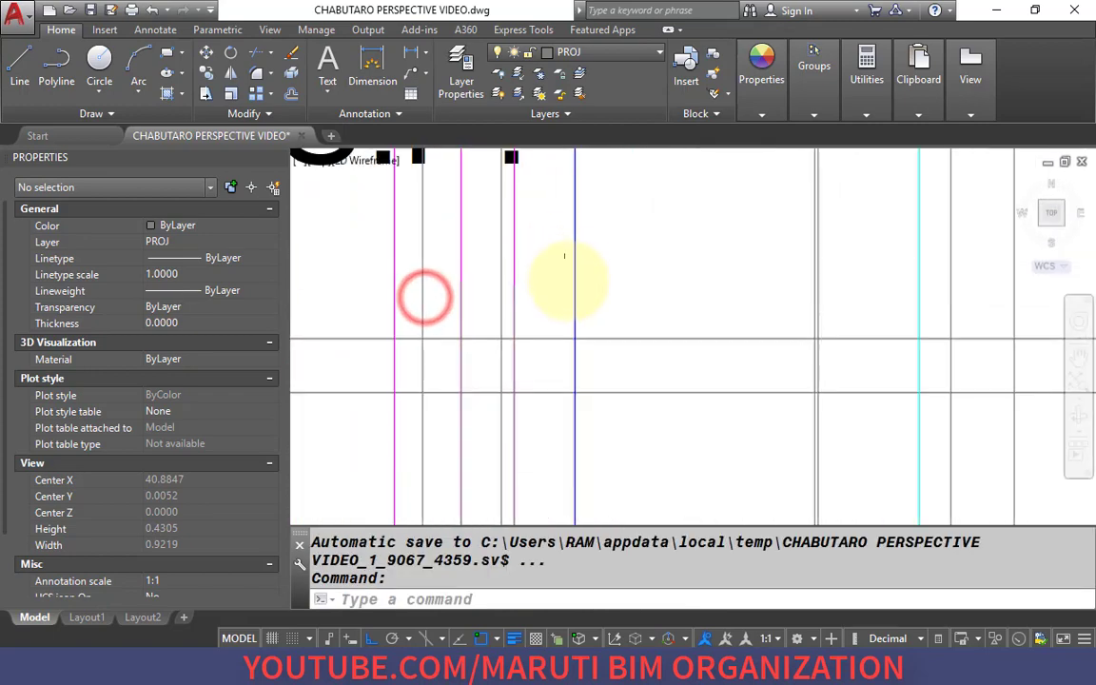
Draw a vertical line from the post's left base corner up to the level of the other post edges.
scroll(562, 466, up, 3)
scroll(562, 466, up, 8)
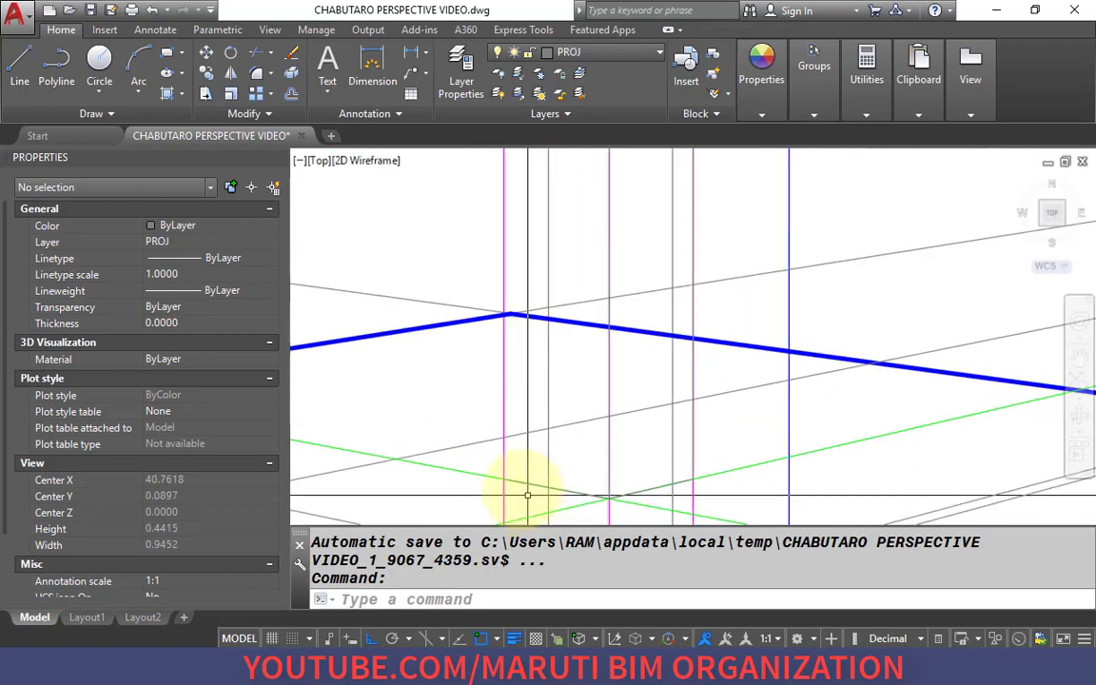
key(Return)
click(514, 483)
scroll(510, 478, down, 5)
scroll(509, 269, up, 8)
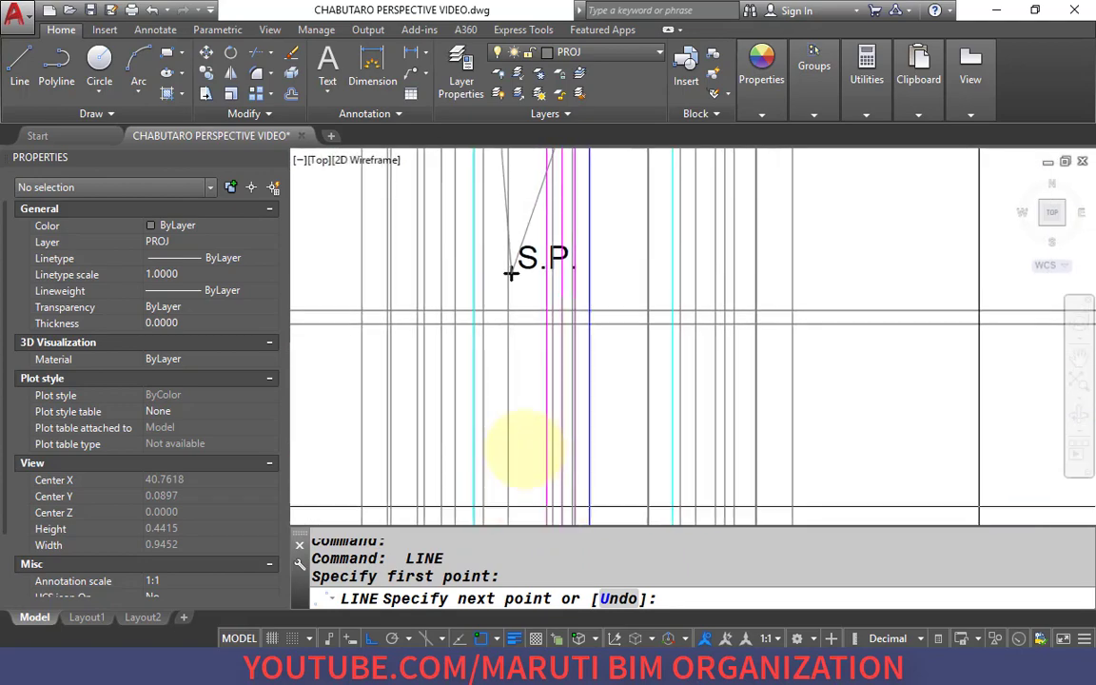
key(Return)
scroll(557, 245, down, 8)
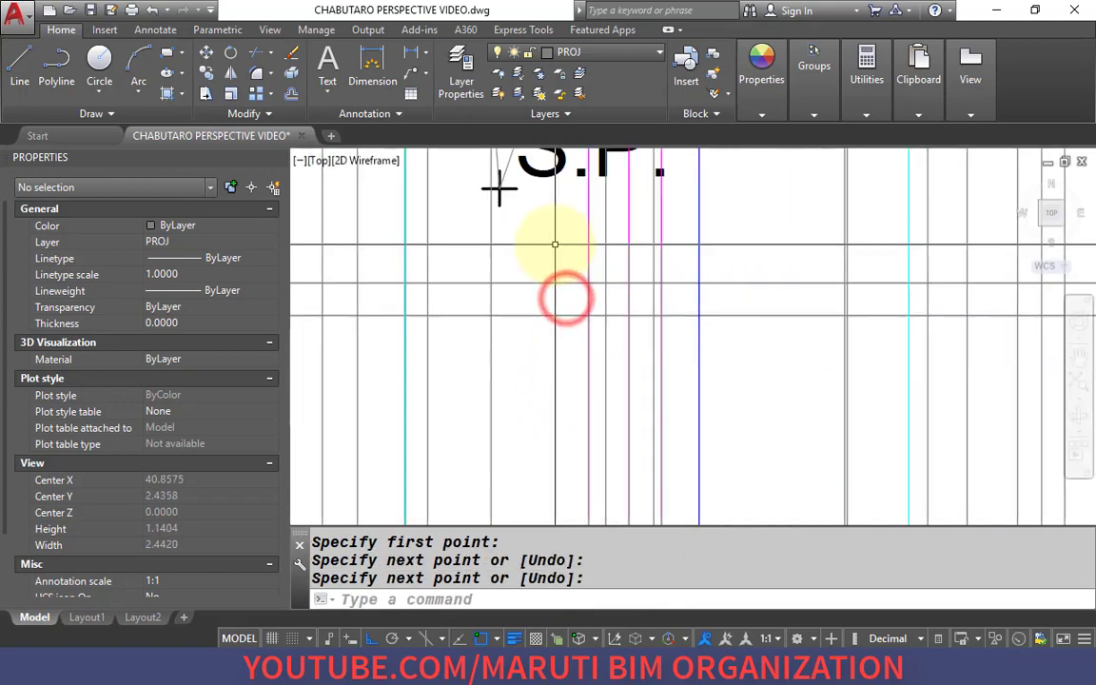
Match the post's vertical edges and front base edges to the properties of the platform's thick blue top edge.
text(ma)
key(Return)
scroll(585, 361, up, 8)
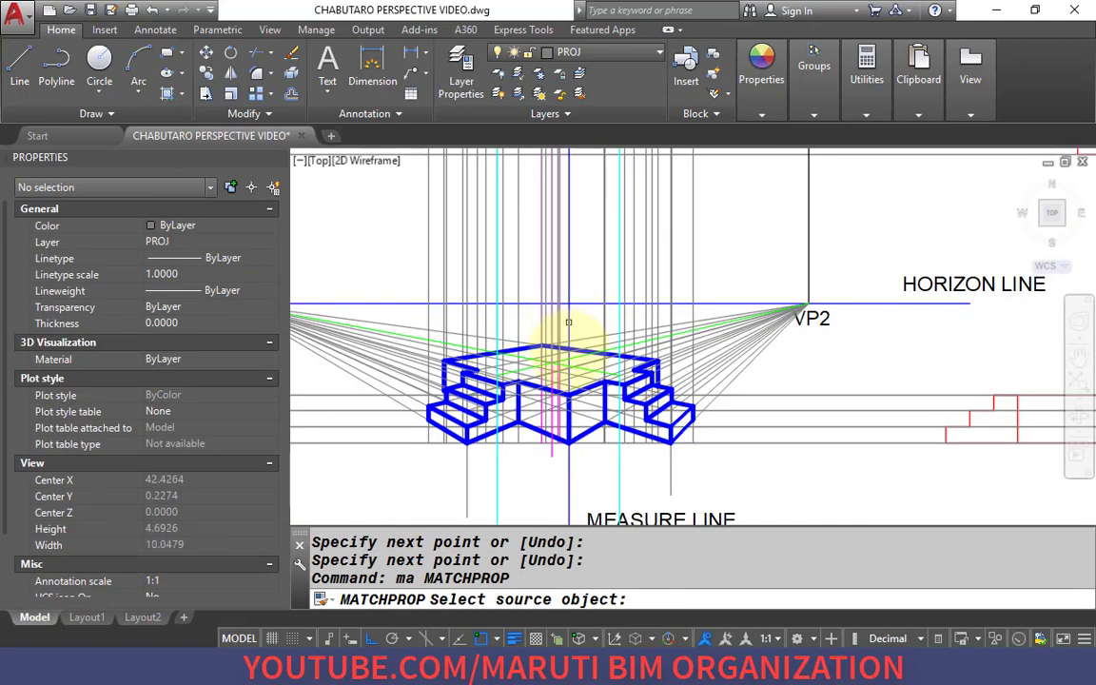
click(603, 355)
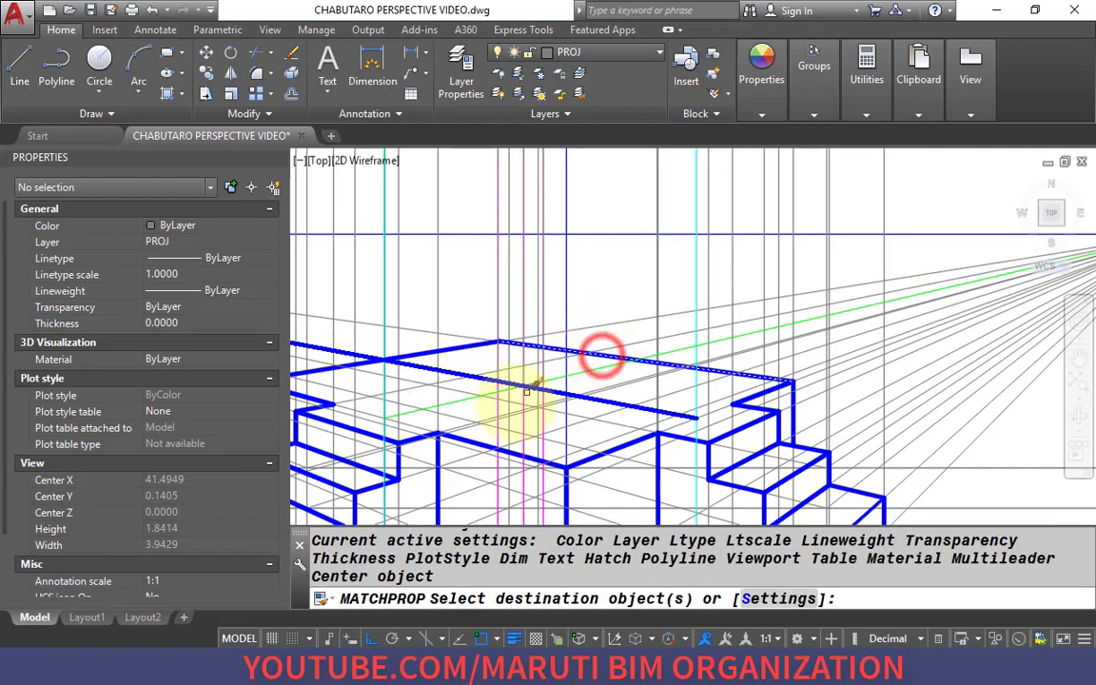
scroll(519, 381, up, 4)
click(467, 328)
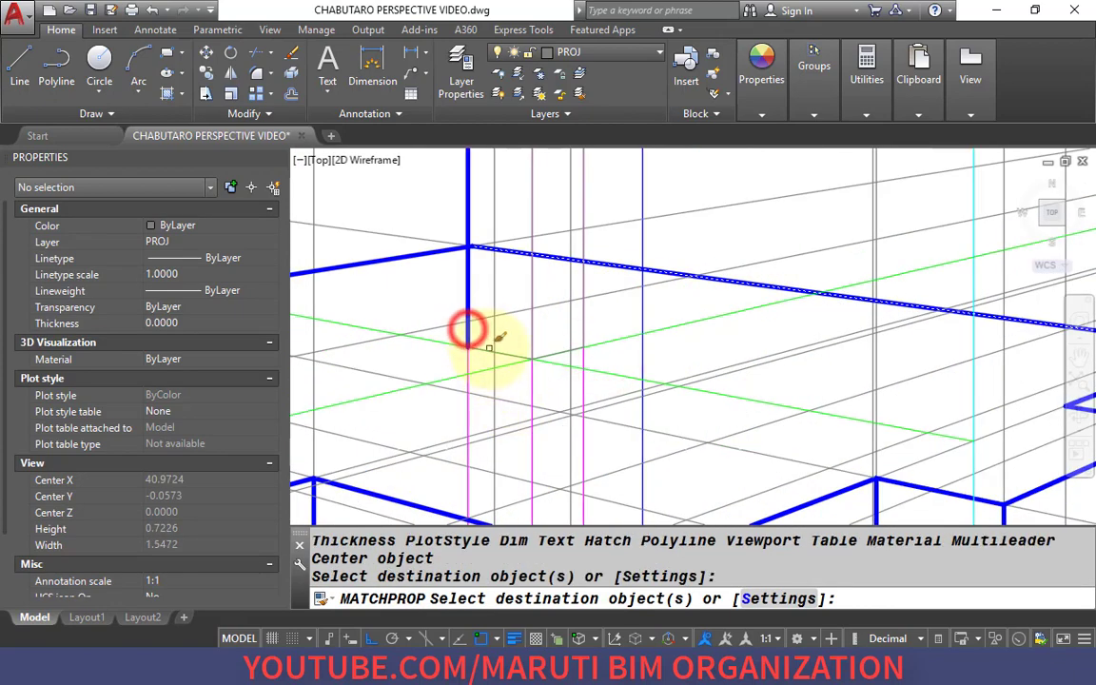
click(490, 350)
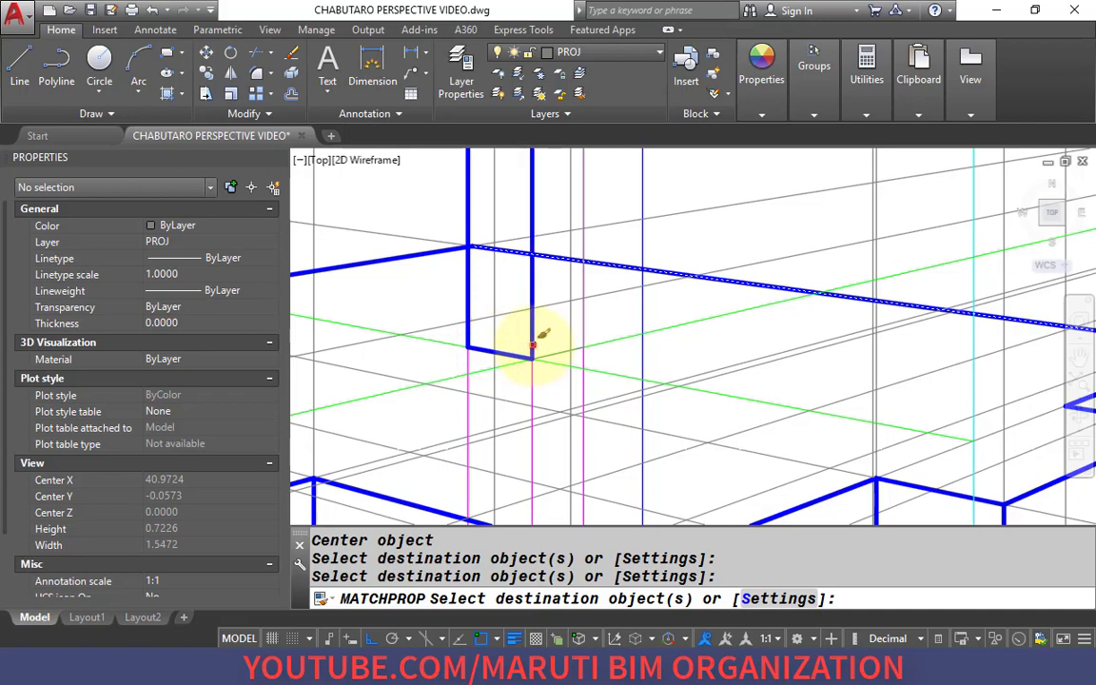
right_click(585, 330)
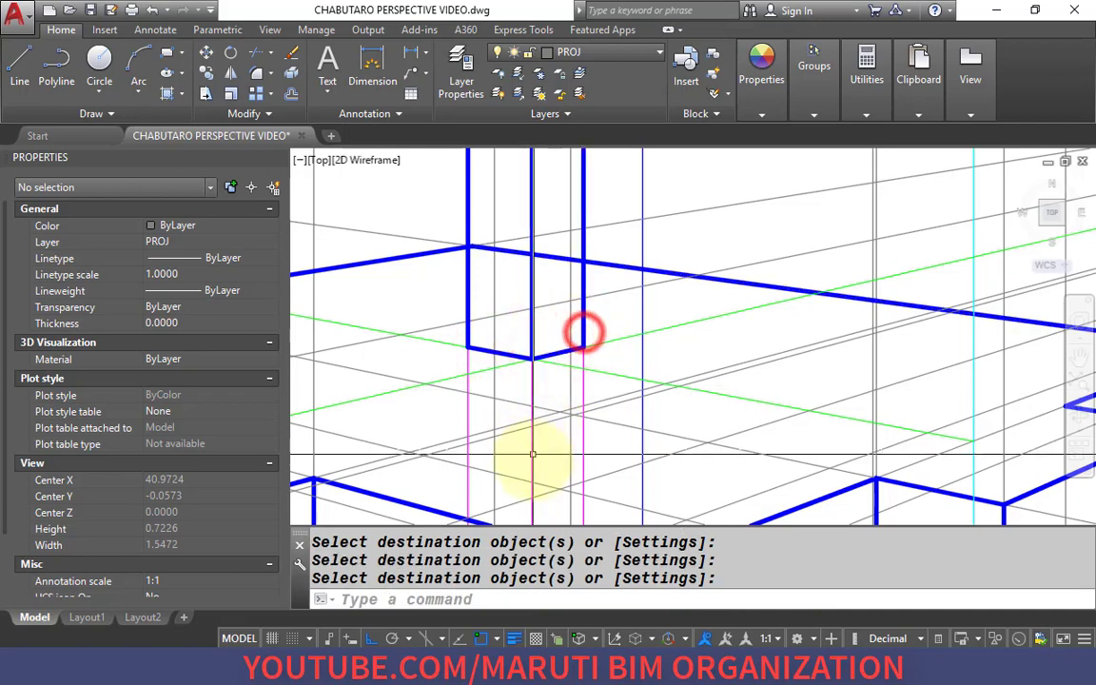
Examine the construction lines running from the post's front corner to the platform edges in the plan.
scroll(533, 294, down, 10)
scroll(538, 176, up, 1)
scroll(538, 181, up, 8)
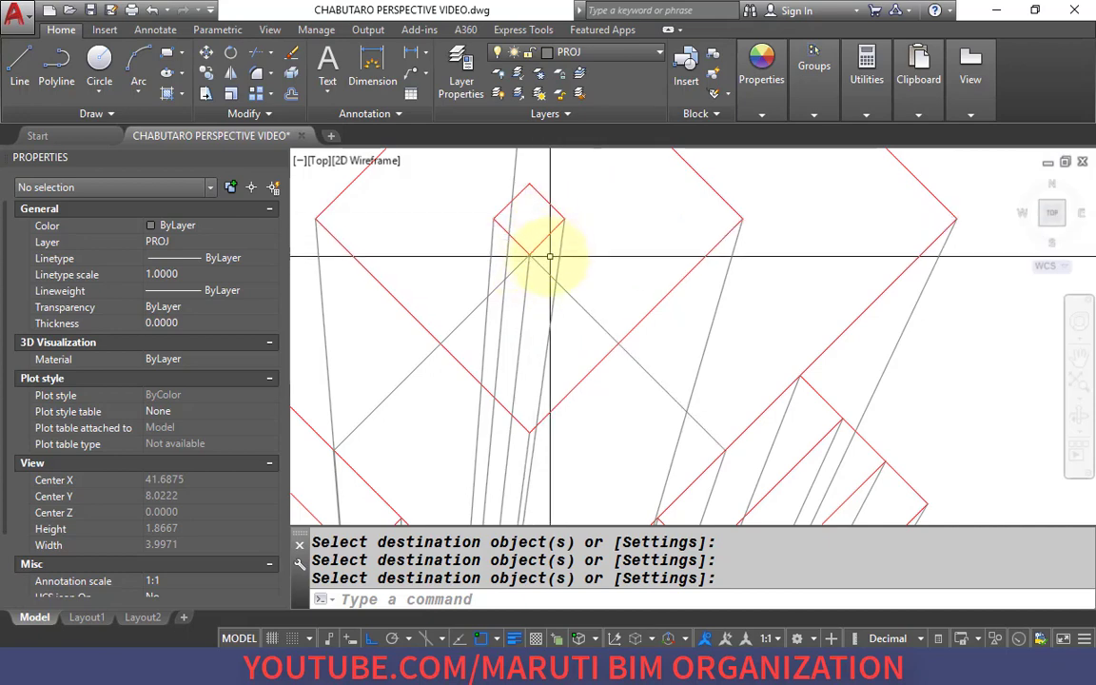
click(332, 460)
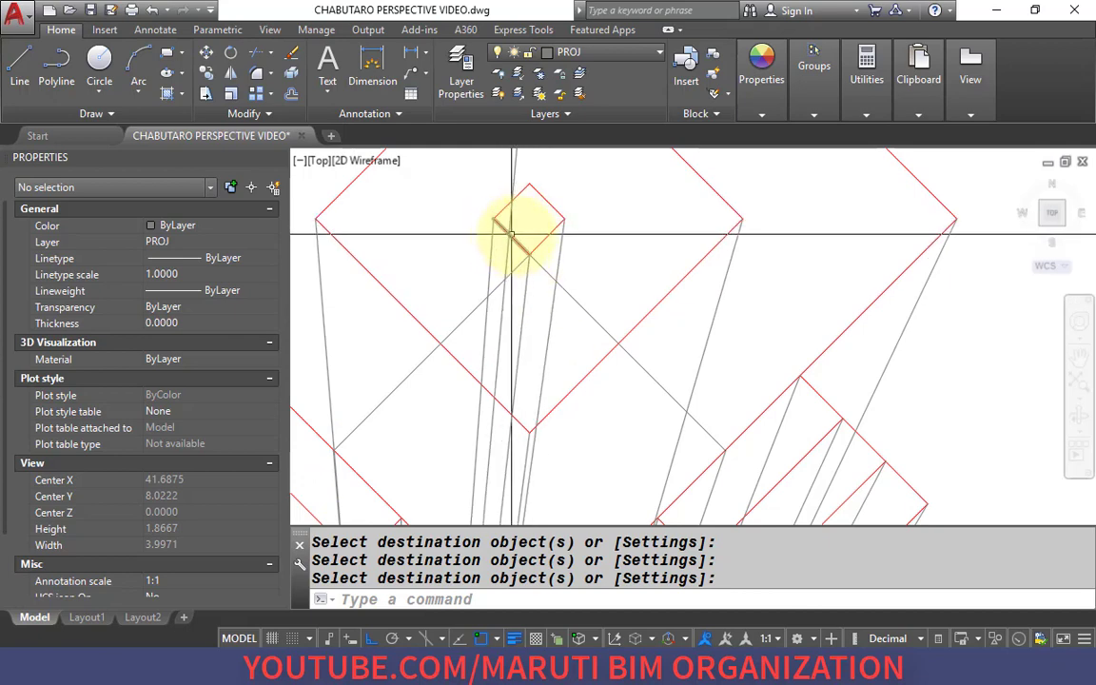
scroll(706, 252, down, 3)
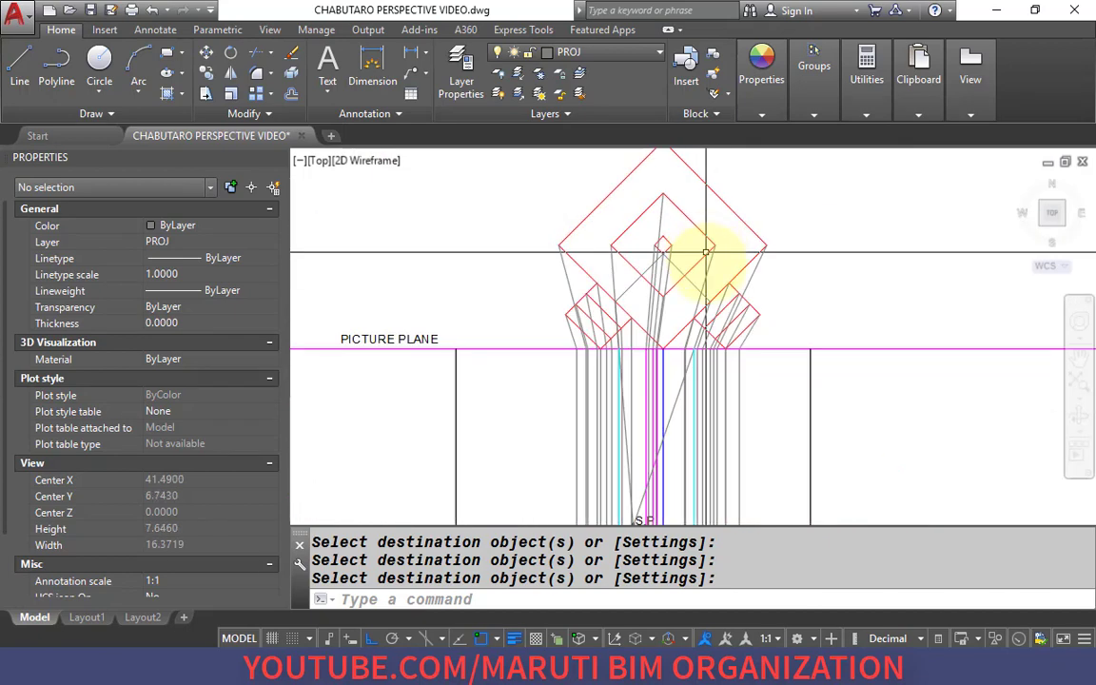
scroll(663, 364, up, 3)
scroll(547, 324, down, 3)
middle_drag(530, 467, 532, 217)
scroll(564, 457, up, 3)
middle_drag(539, 447, 521, 351)
Highlight the two cyan projectors and examine how their green vanishing lines meet at the post's front base corner.
click(709, 378)
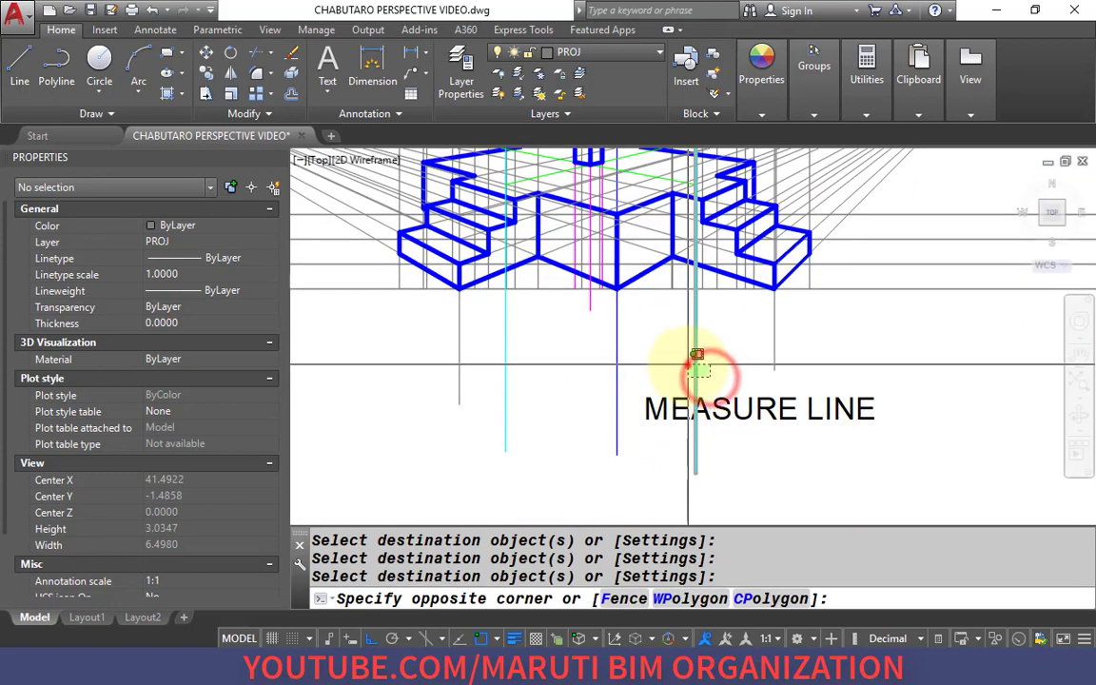
click(687, 362)
click(545, 367)
click(492, 394)
middle_drag(561, 296, 567, 451)
scroll(564, 409, up, 8)
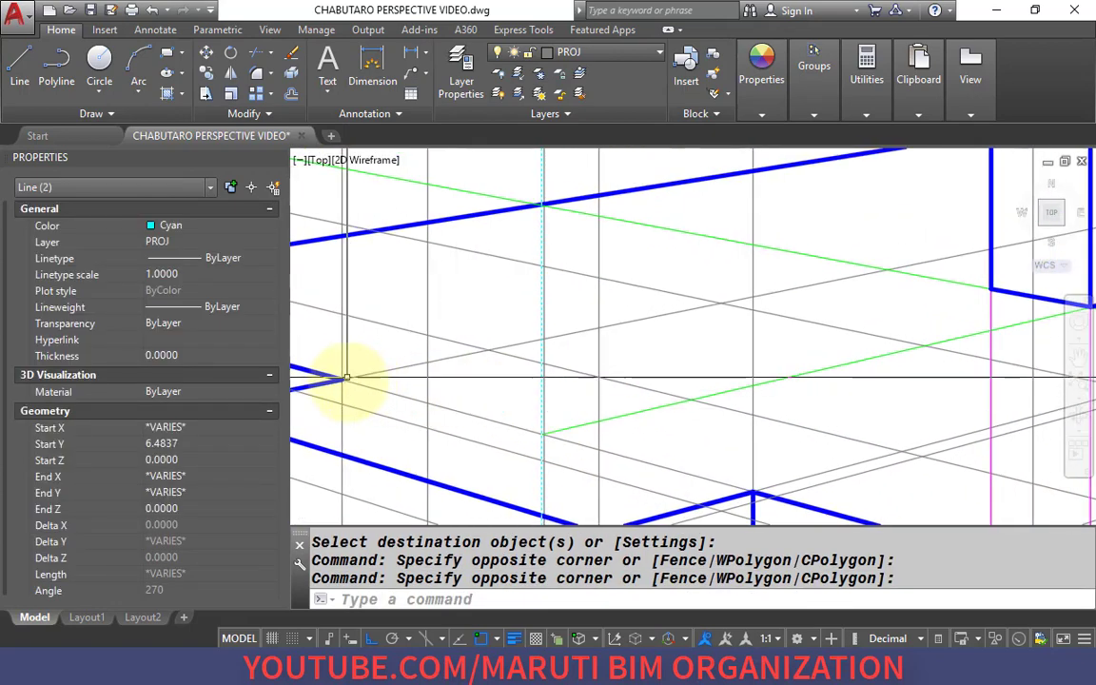
scroll(581, 459, up, 3)
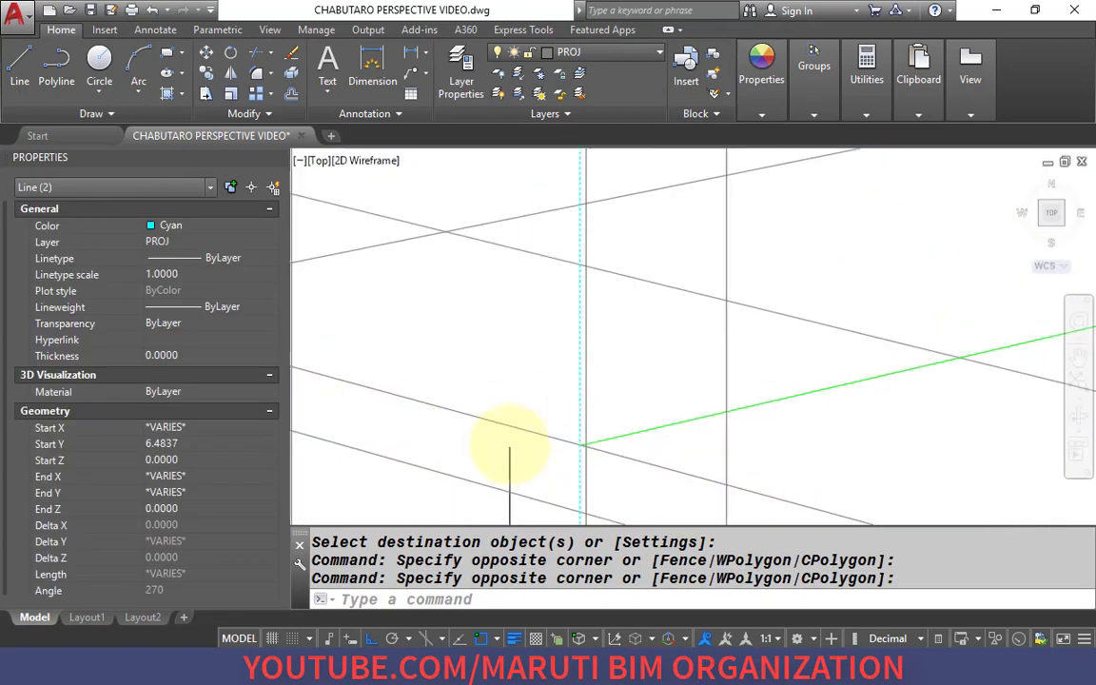
scroll(513, 441, down, 4)
scroll(794, 378, up, 4)
scroll(758, 416, down, 3)
scroll(807, 453, up, 3)
scroll(581, 390, up, 4)
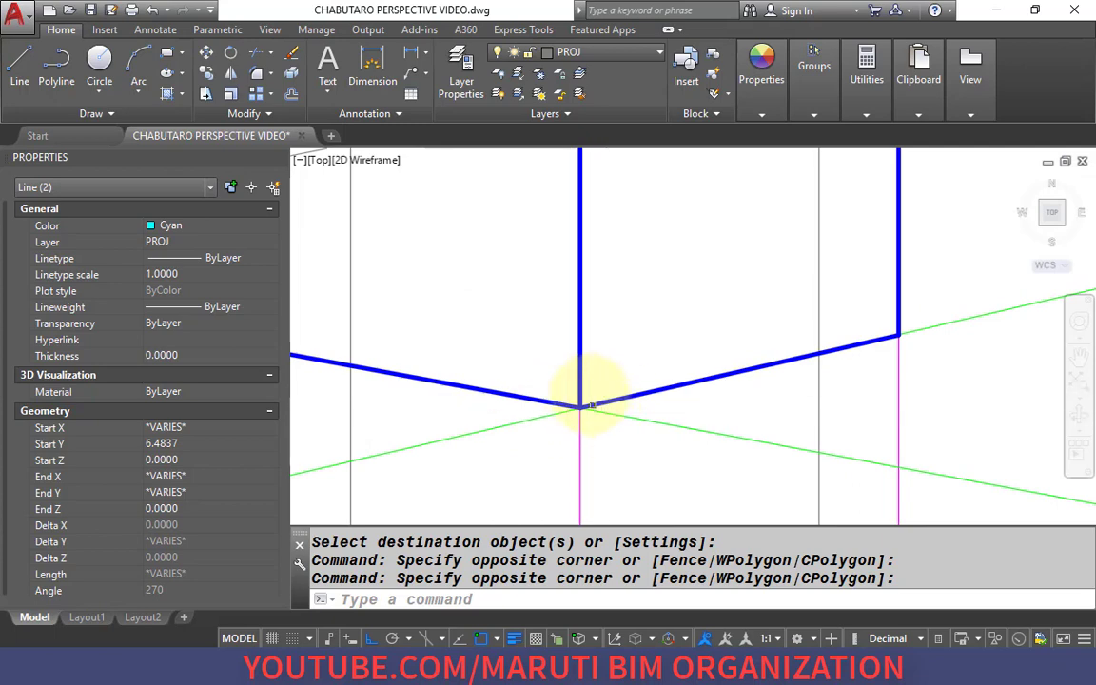
scroll(580, 409, down, 7)
scroll(584, 415, up, 2)
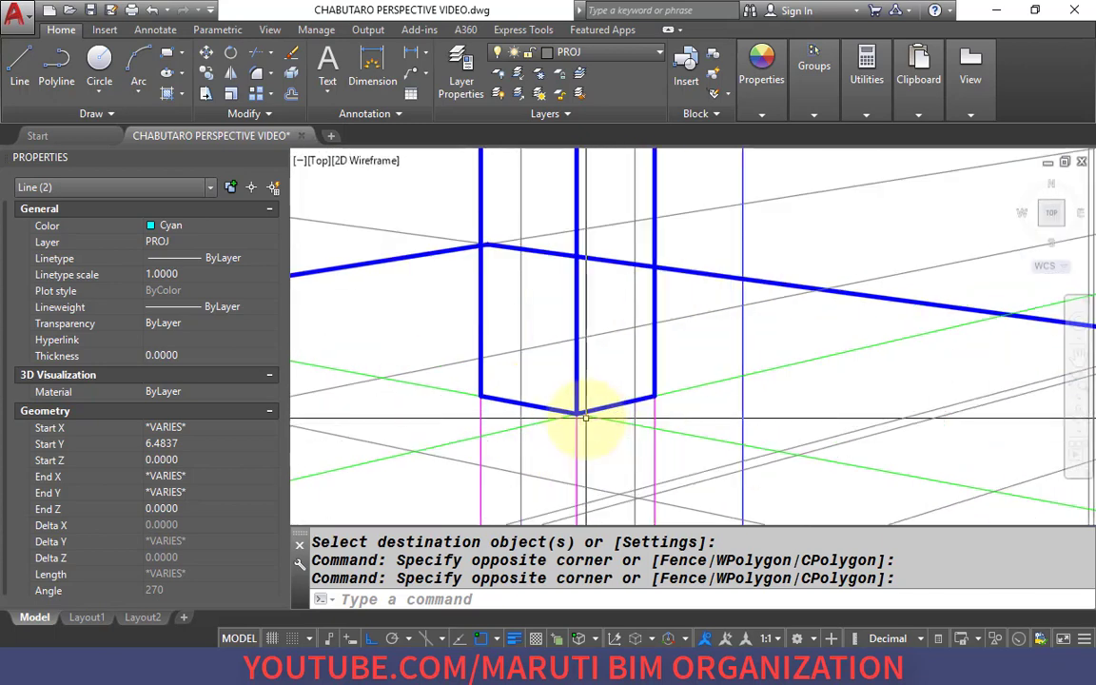
scroll(561, 426, down, 8)
mouse_move(568, 176)
middle_down()
mouse_move(575, 379)
mouse_move(591, 439)
middle_up()
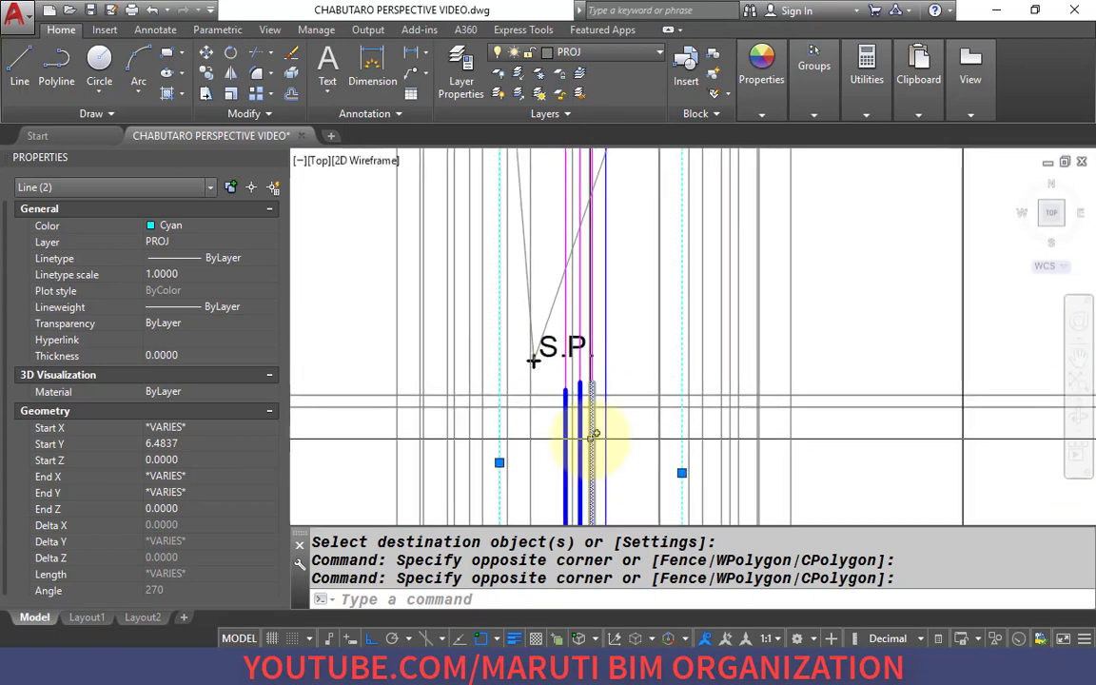
key(Escape)
key(Escape)
Examine the elevation's upper levels and the left construction sight line between the plan and the picture plane.
scroll(590, 438, down, 6)
scroll(697, 398, up, 8)
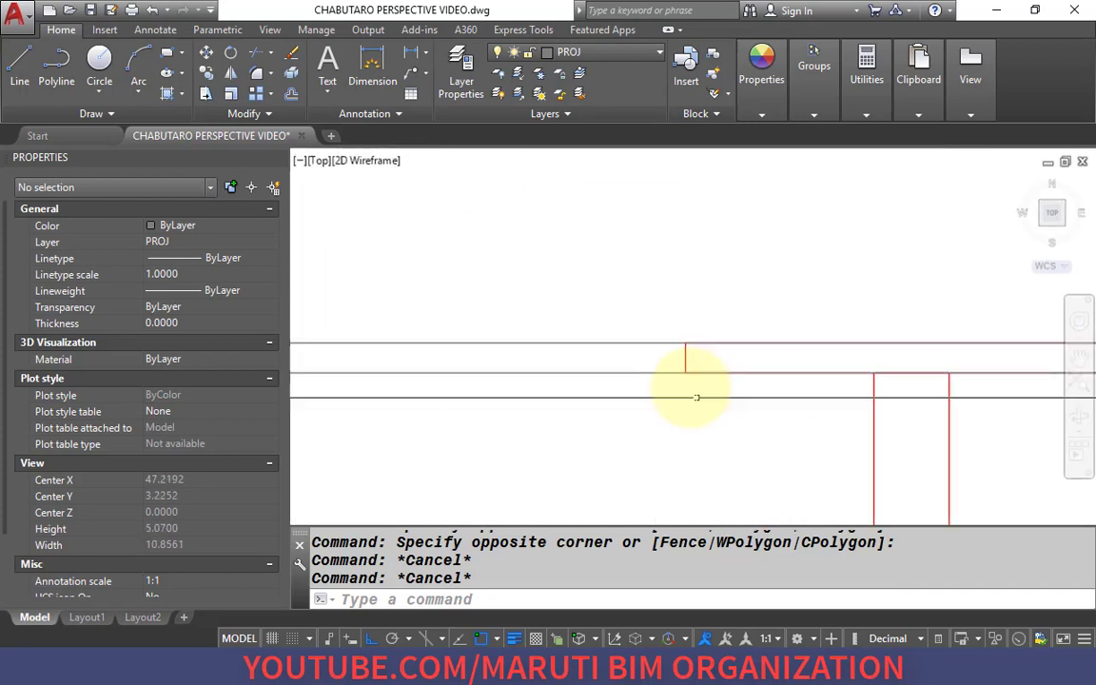
scroll(752, 380, down, 6)
scroll(599, 245, up, 6)
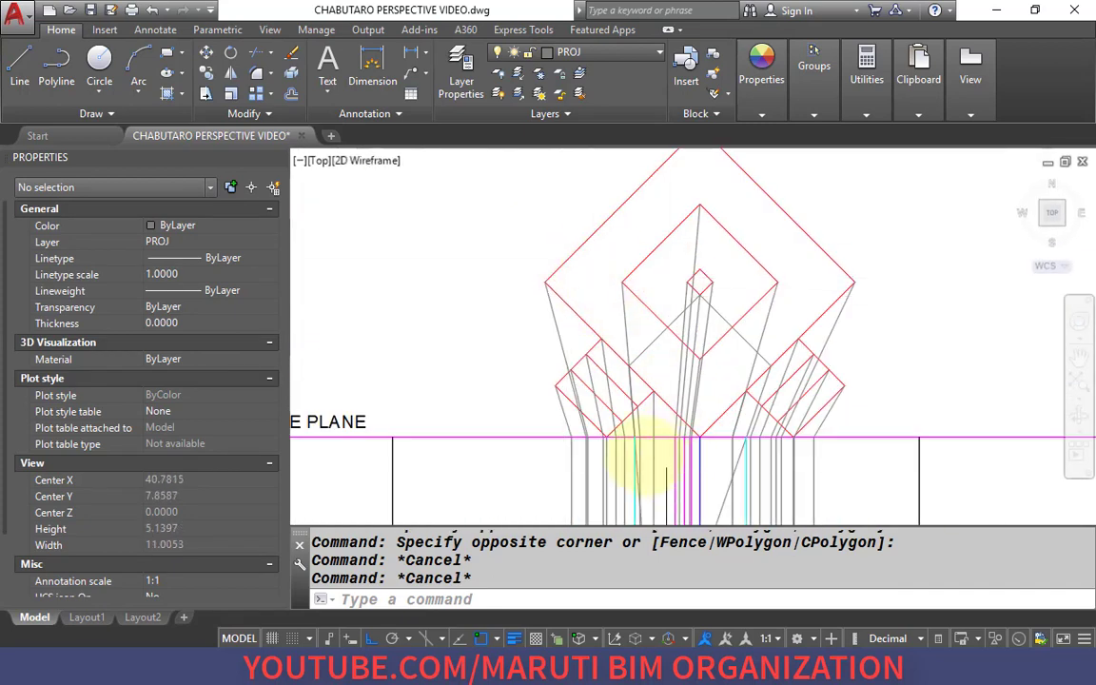
scroll(667, 464, up, 10)
scroll(535, 447, down, 10)
scroll(616, 428, up, 4)
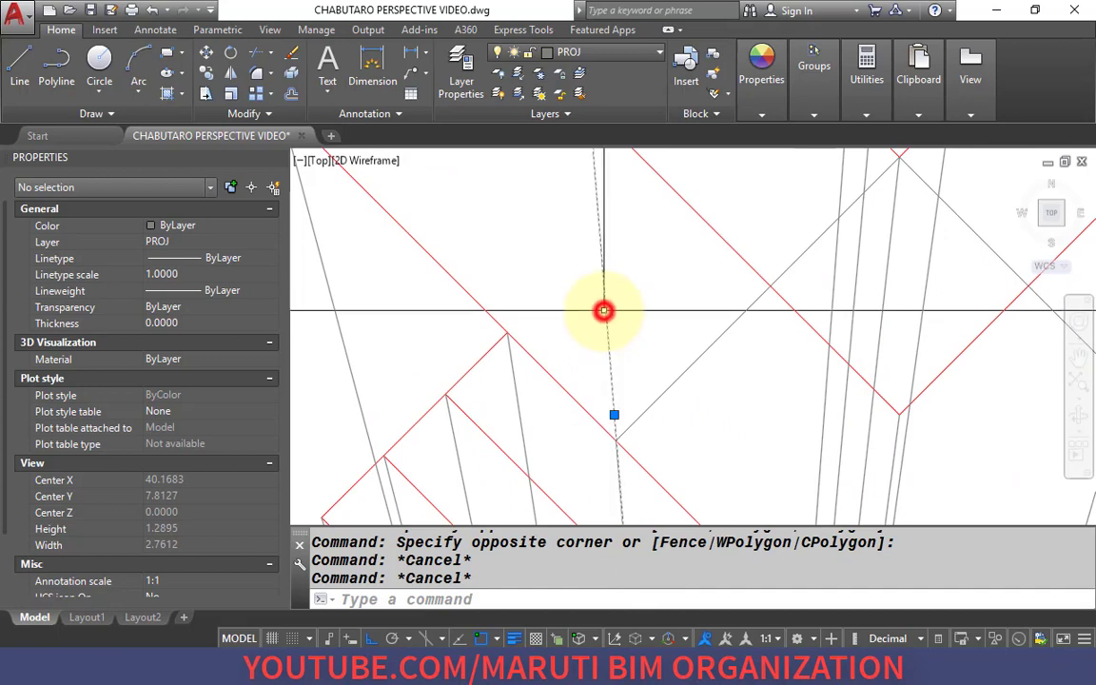
click(604, 311)
scroll(607, 308, down, 3)
scroll(624, 379, up, 8)
scroll(485, 369, up, 5)
key(Escape)
click(439, 360)
key(Escape)
Match the two cyan projectors below the picture plane to the properties of a plain grey projector.
text(Ma)
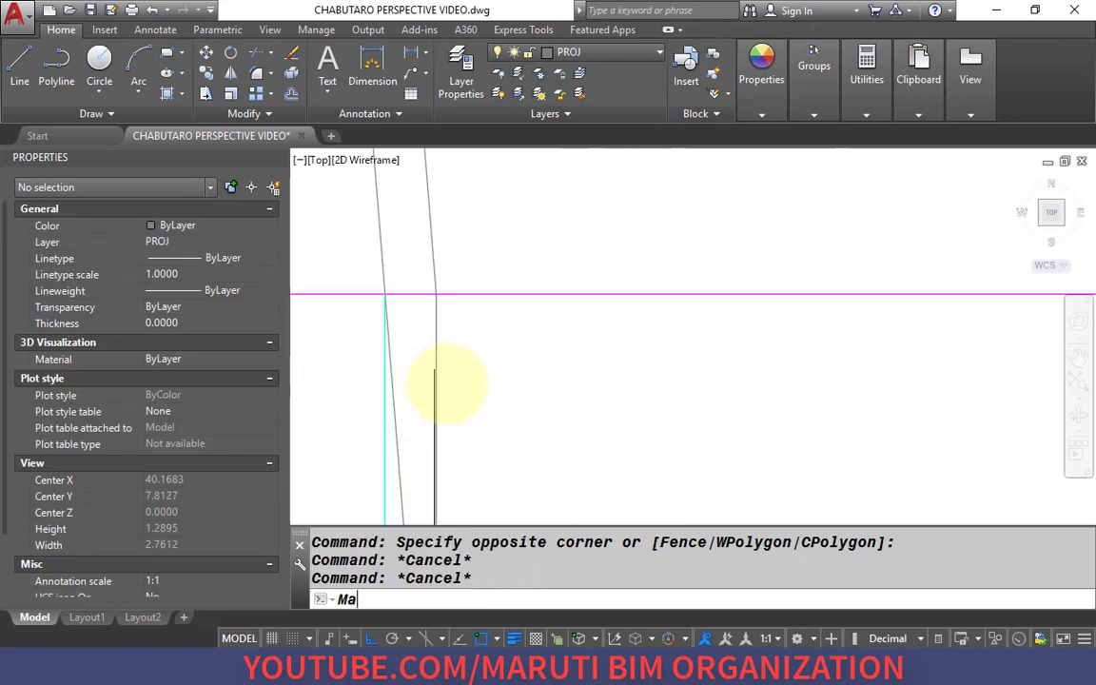
key(Return)
click(436, 381)
click(367, 385)
scroll(447, 326, down, 3)
scroll(753, 400, up, 3)
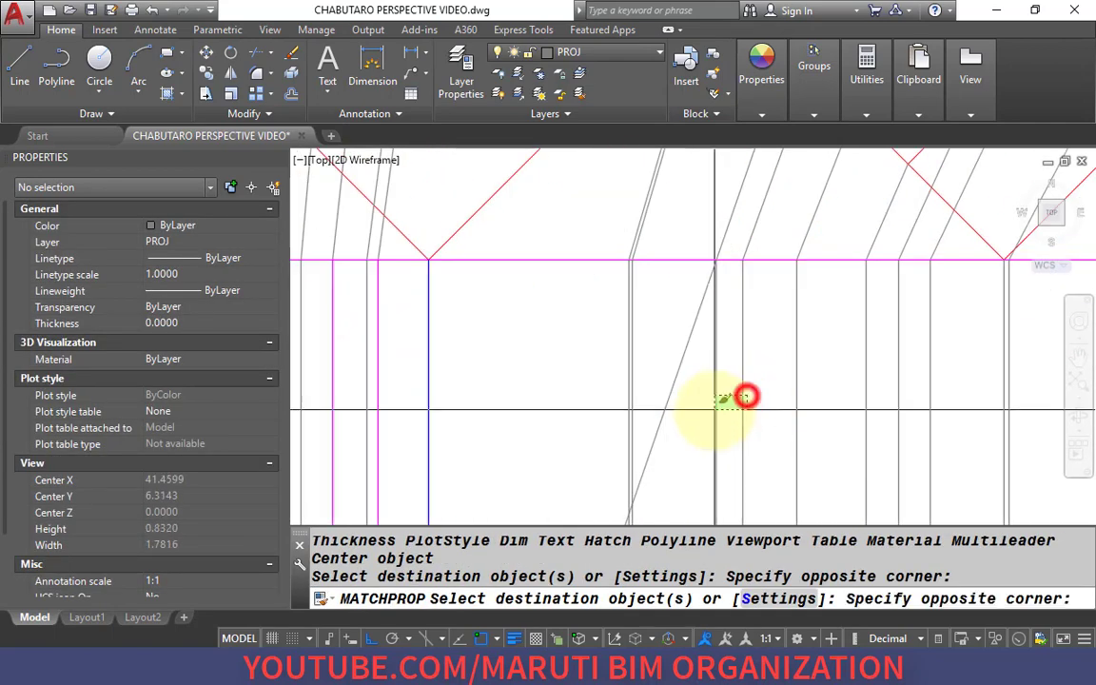
click(714, 408)
scroll(746, 384, down, 2)
key(Return)
Trim the left sight line where it crosses the picture plane and erase the leftover piece below it.
scroll(557, 362, down, 3)
scroll(558, 362, up, 5)
scroll(523, 352, up, 5)
middle_drag(587, 436, 591, 411)
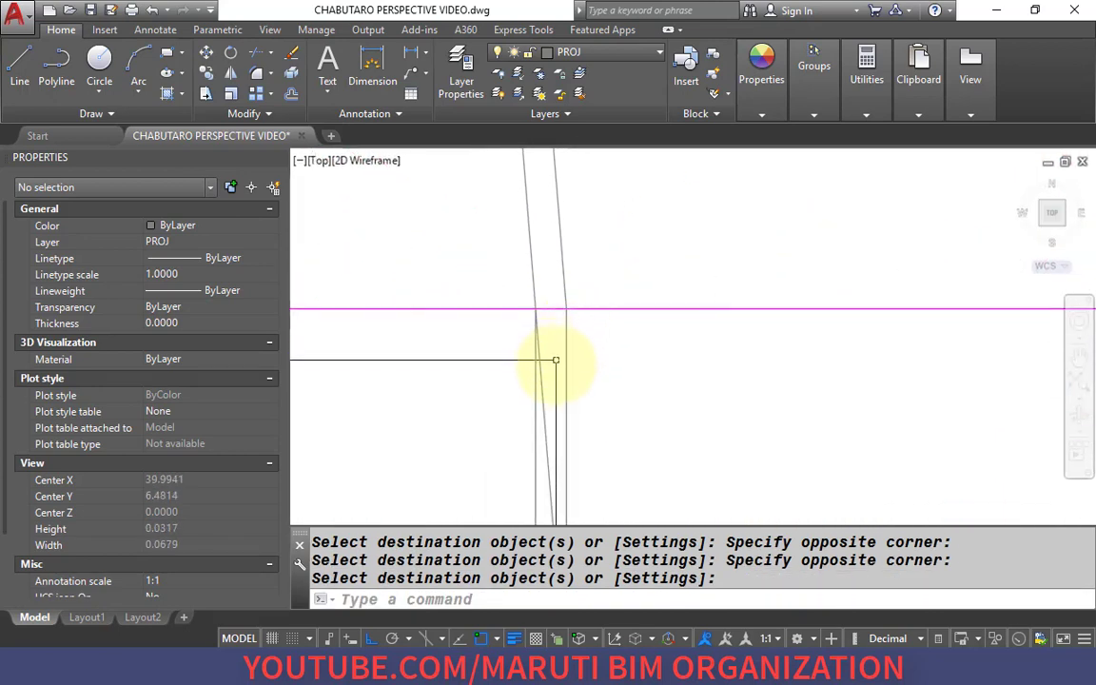
text(tr)
key(Return)
scroll(562, 419, down, 5)
key(Return)
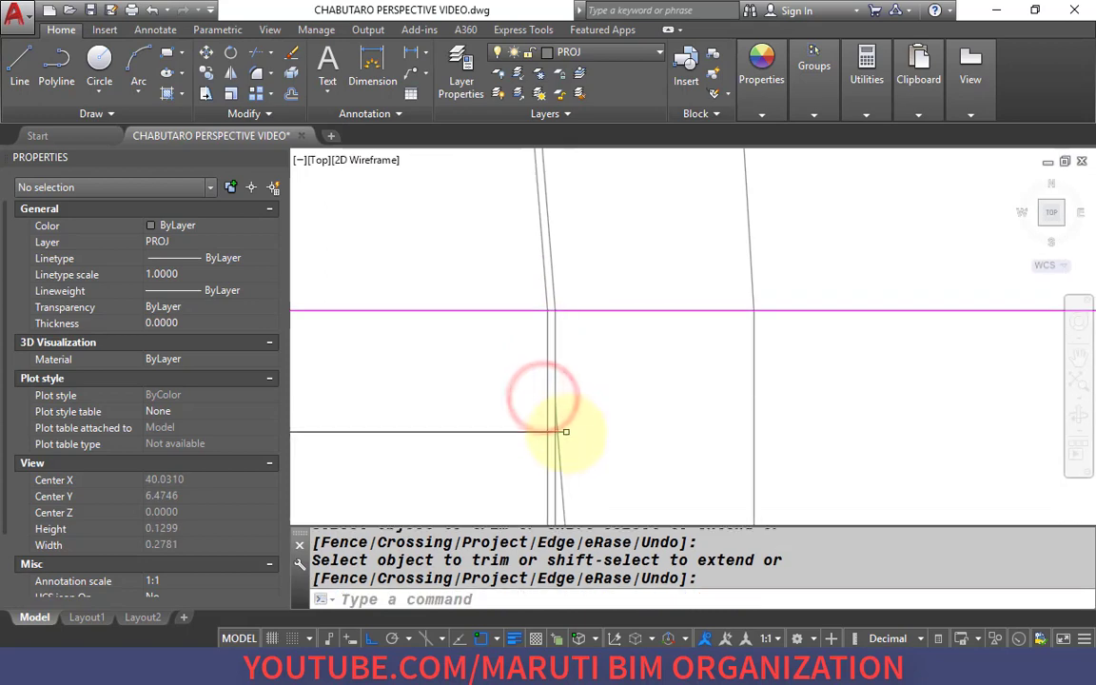
click(561, 447)
scroll(447, 295, down, 5)
text(e)
key(Return)
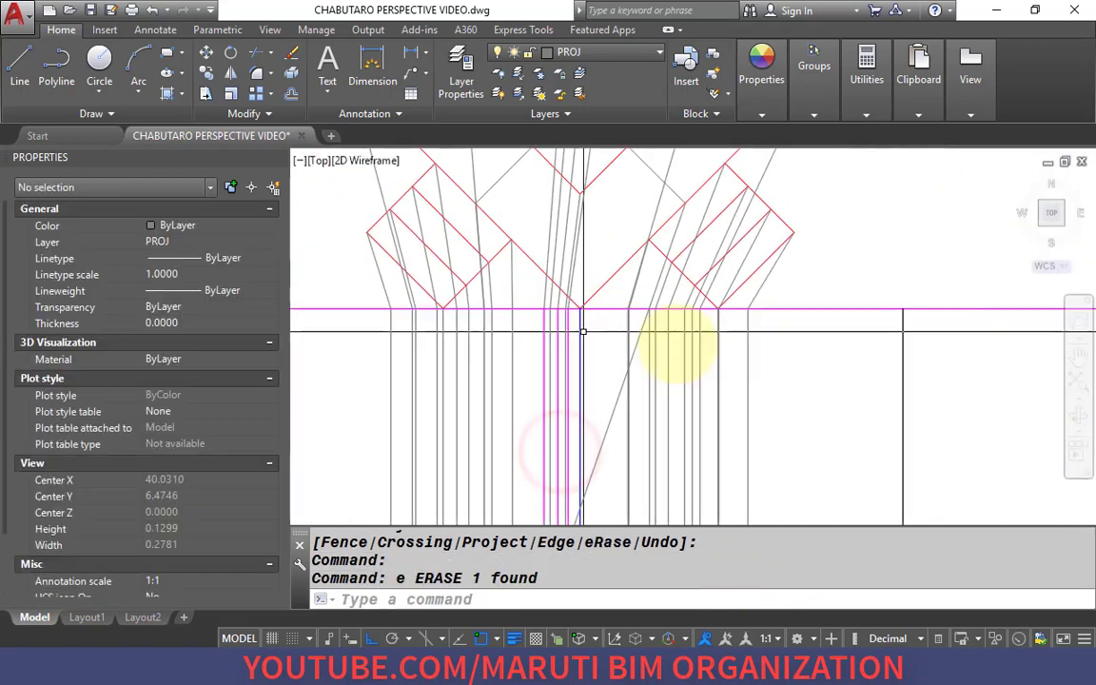
Trim off the part of the right sight line that runs below the picture plane.
scroll(616, 281, up, 4)
scroll(463, 276, up, 6)
text(tr)
key(Return)
key(Return)
click(502, 307)
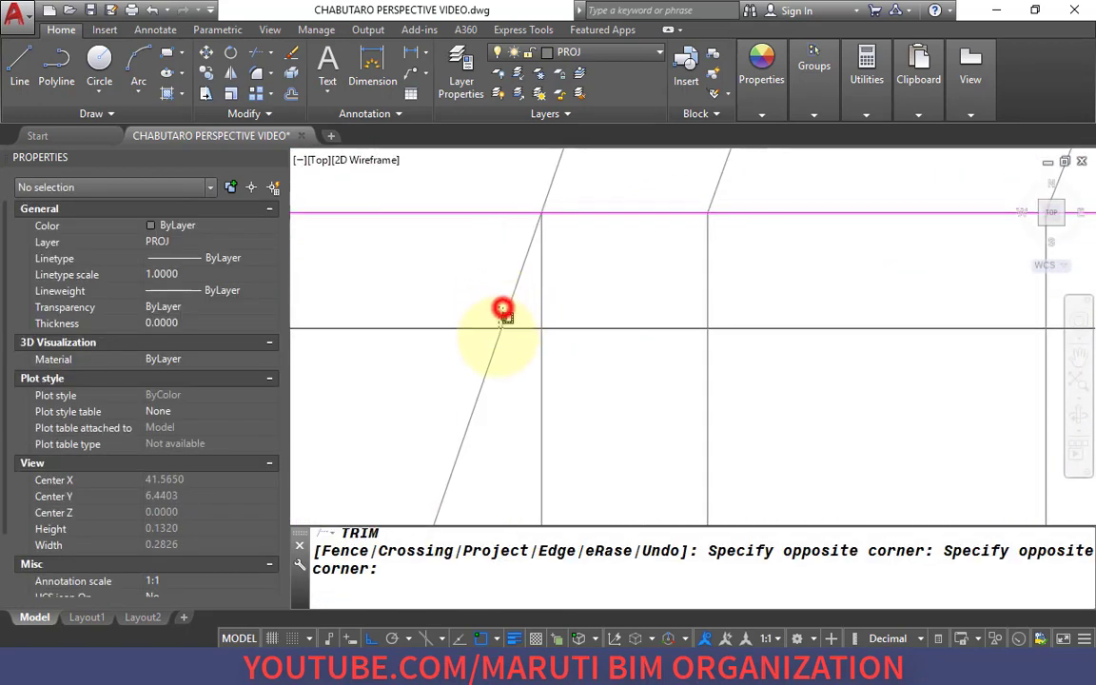
click(497, 337)
scroll(548, 217, down, 2)
scroll(544, 218, down, 8)
key(Return)
scroll(426, 208, up, 2)
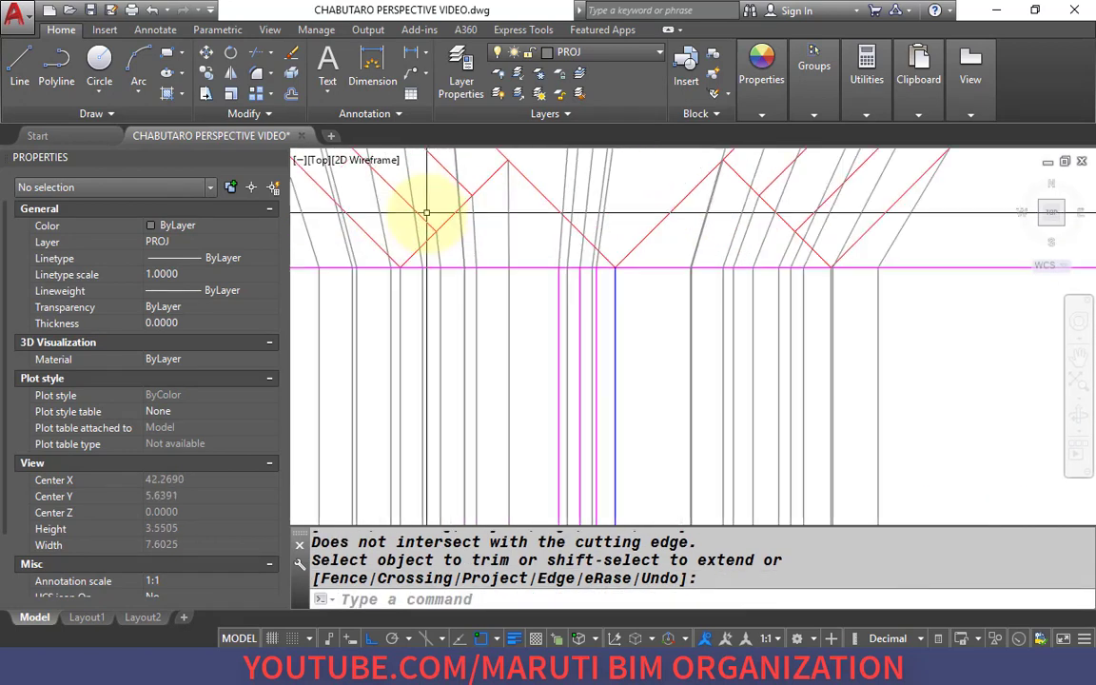
Trace the sight line from the upper square's left corner in the plan to its projector at the picture plane.
scroll(507, 284, down, 4)
scroll(599, 391, up, 6)
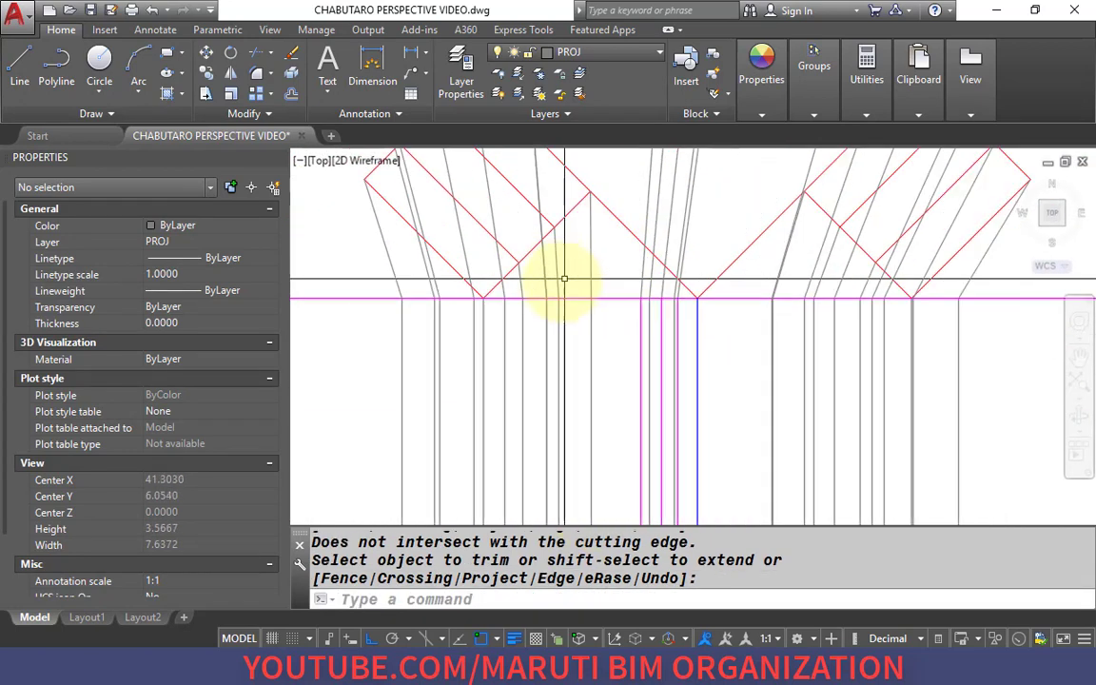
scroll(545, 325, up, 10)
middle_drag(539, 215, 535, 434)
click(557, 351)
click(562, 372)
click(560, 384)
scroll(571, 451, down, 8)
scroll(580, 447, down, 2)
scroll(584, 465, up, 10)
scroll(526, 403, down, 4)
click(526, 347)
click(502, 327)
scroll(544, 361, down, 3)
scroll(577, 447, up, 8)
key(Escape)
Set the colour of the projector for the upper square's left corner to Red.
click(616, 407)
click(555, 384)
click(208, 228)
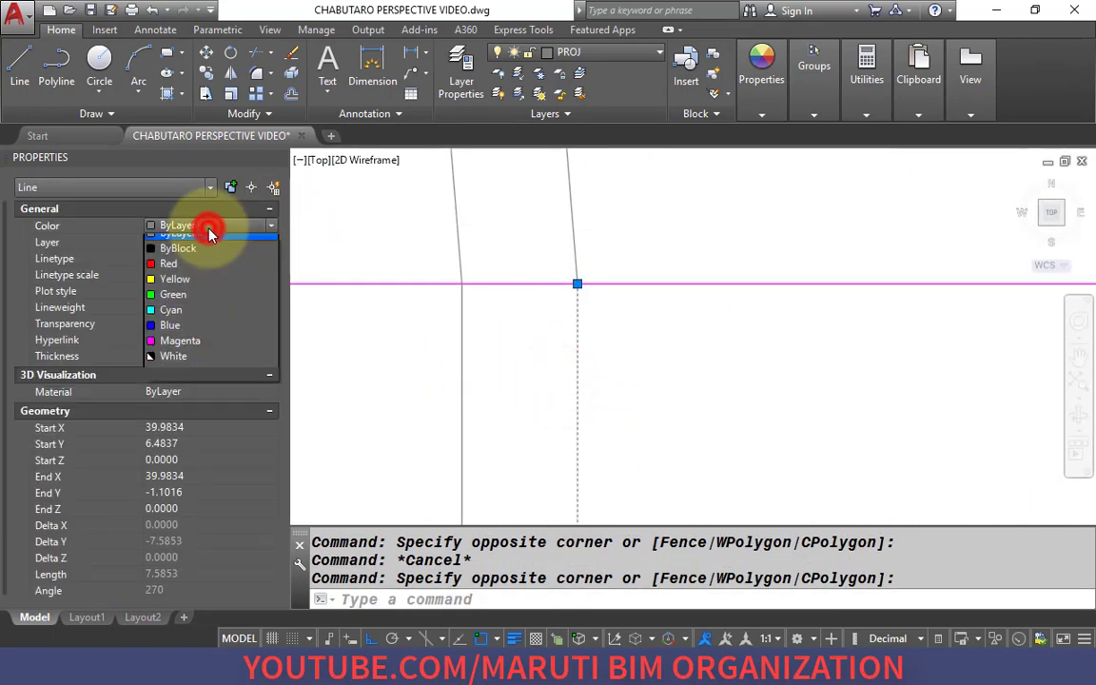
click(207, 274)
scroll(477, 313, down, 4)
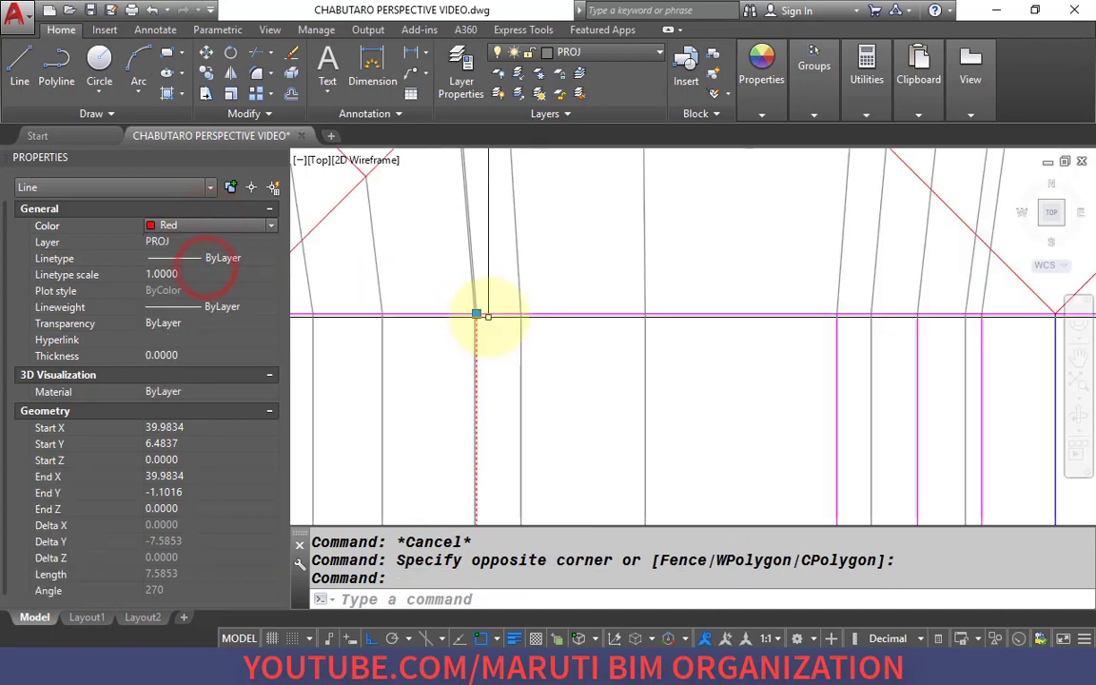
scroll(670, 350, up, 5)
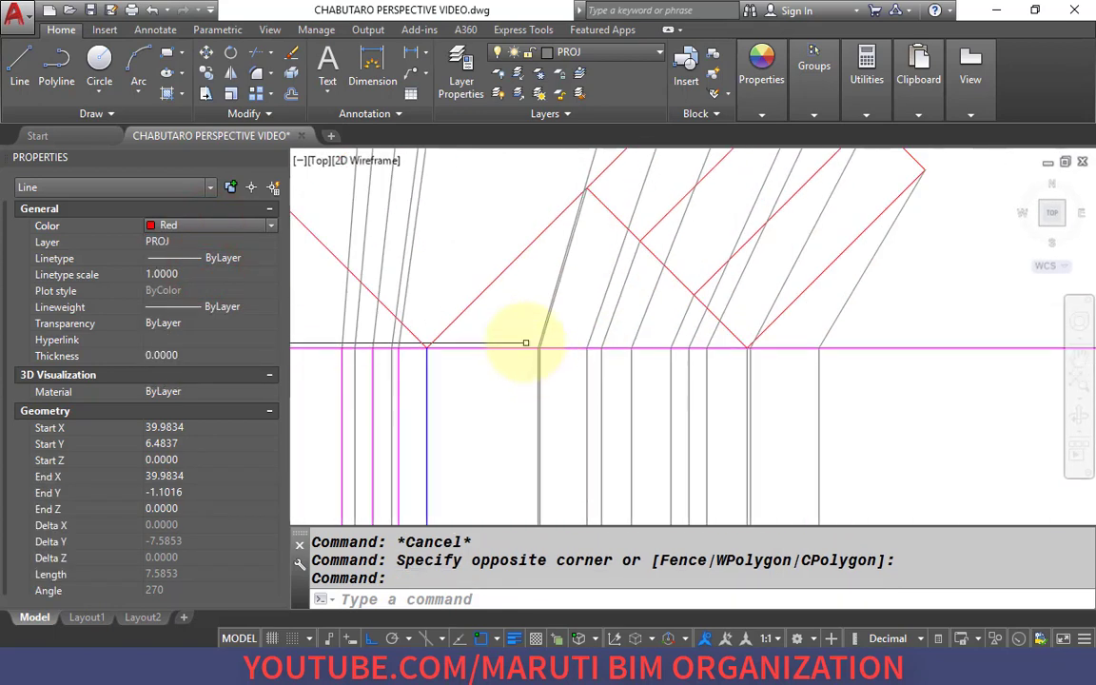
key(Escape)
Find the projector below the sight line of the upper square's right corner and set its colour to Red.
scroll(618, 357, up, 3)
scroll(630, 297, down, 3)
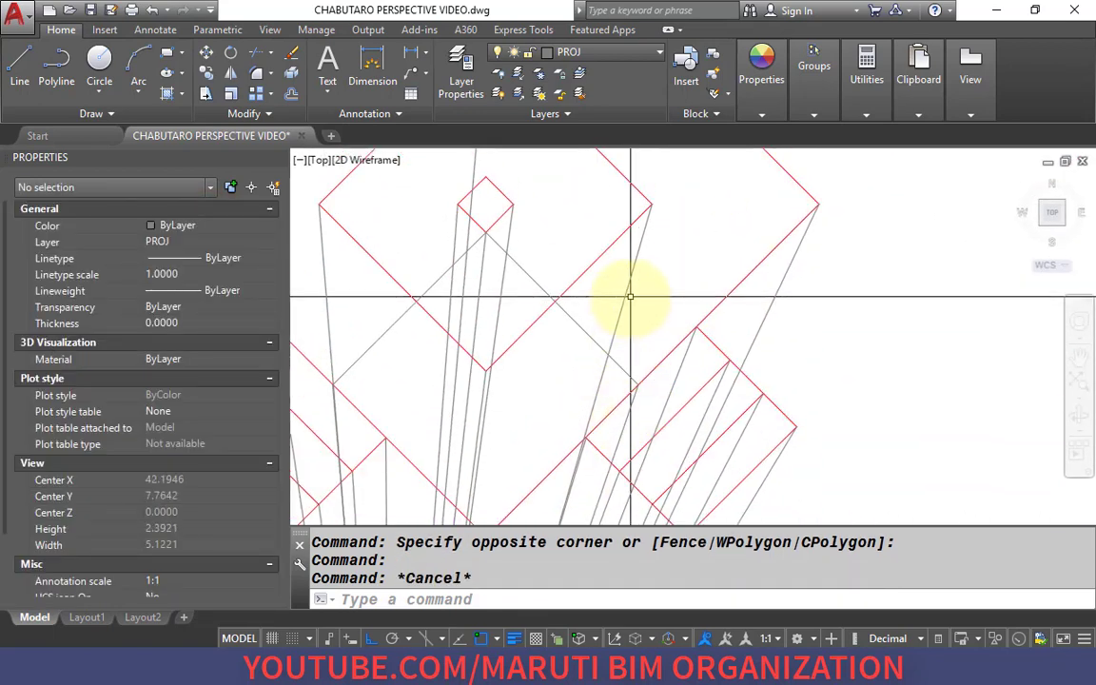
click(627, 296)
scroll(624, 294, up, 6)
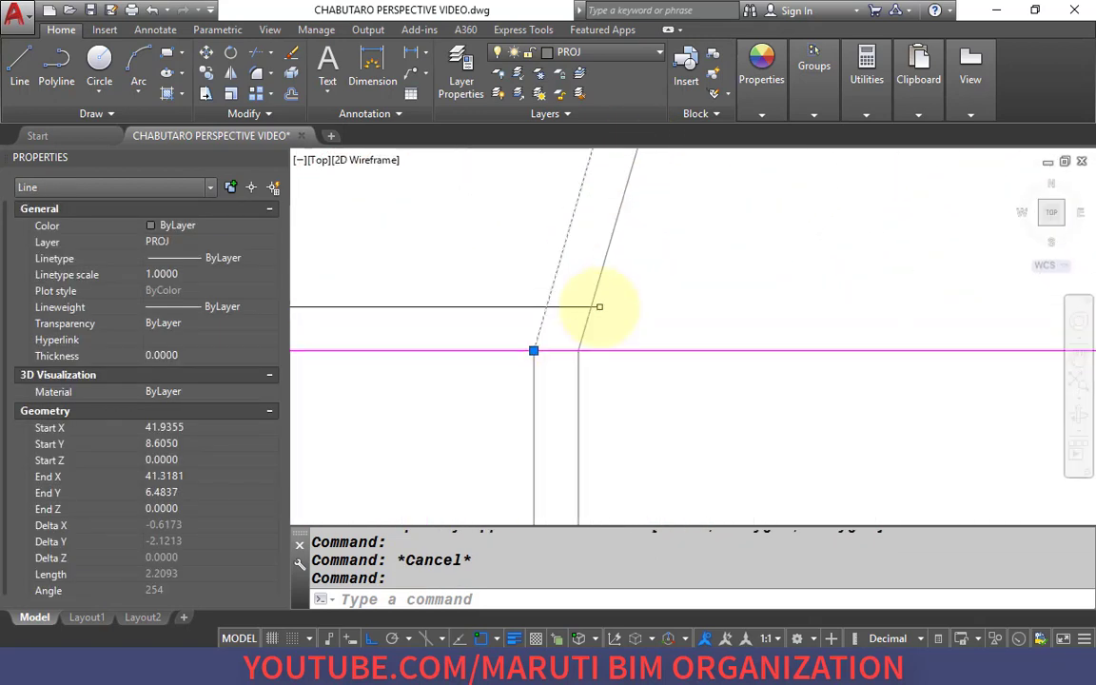
key(Escape)
click(532, 371)
click(521, 390)
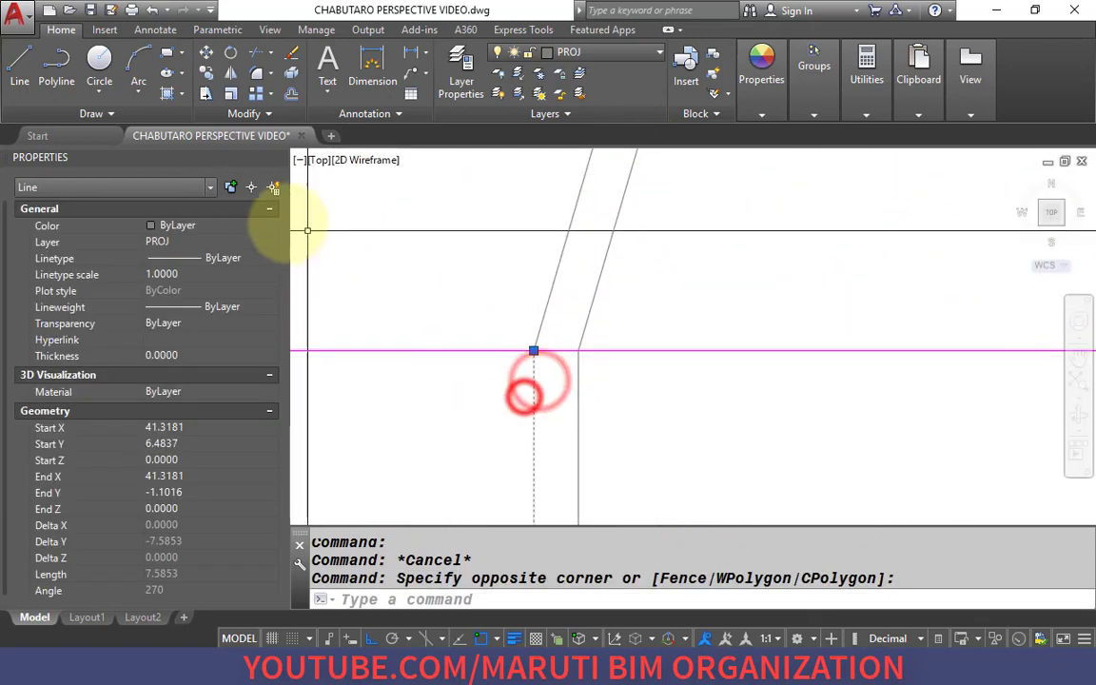
click(228, 228)
click(226, 274)
scroll(685, 244, down, 5)
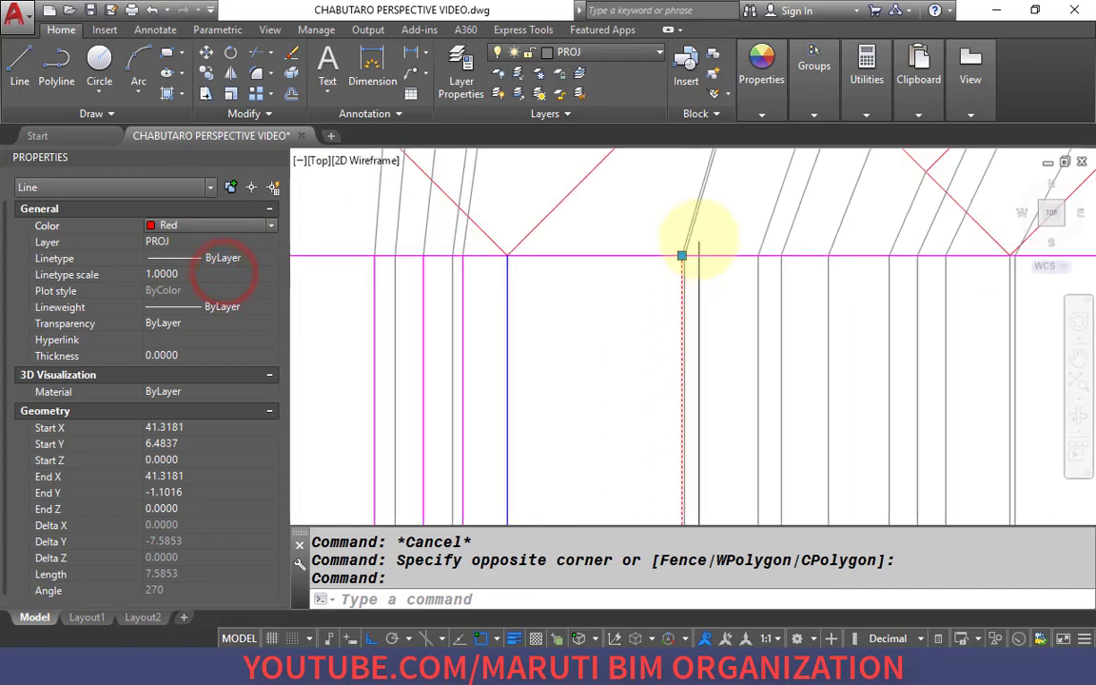
Draw a vertical edge on the left red projector between the two upper height lines and connect both ends to VP1.
scroll(627, 387, up, 5)
scroll(665, 381, up, 8)
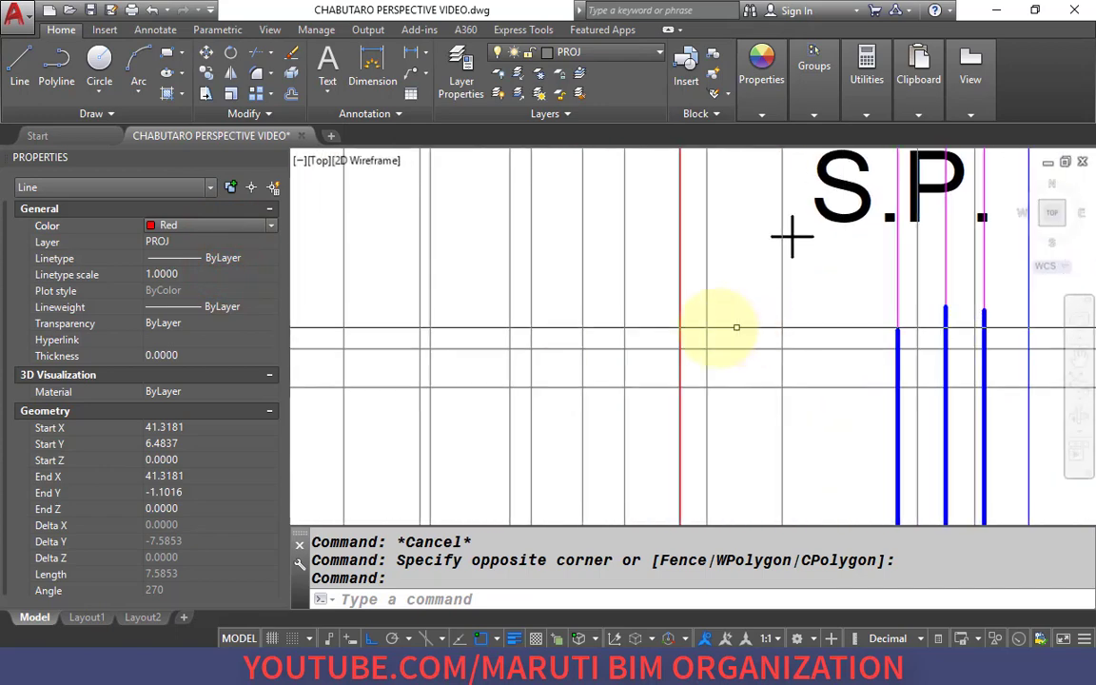
scroll(701, 292, down, 3)
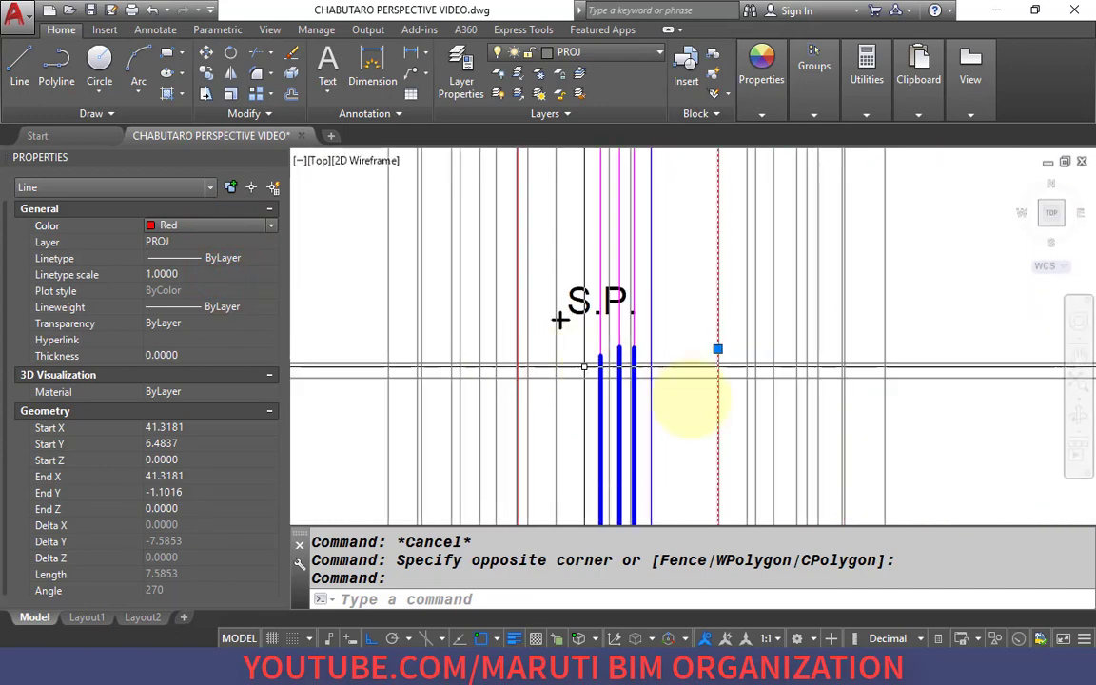
scroll(623, 366, down, 3)
scroll(519, 361, up, 6)
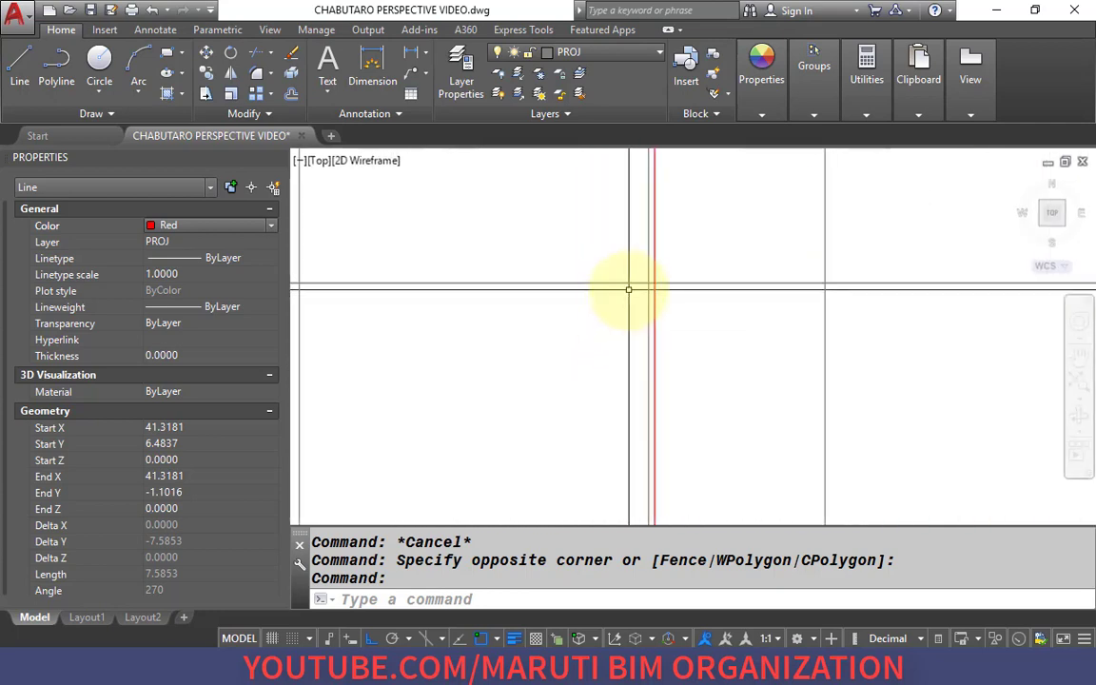
text(l)
key(Return)
click(653, 282)
scroll(662, 345, down, 2)
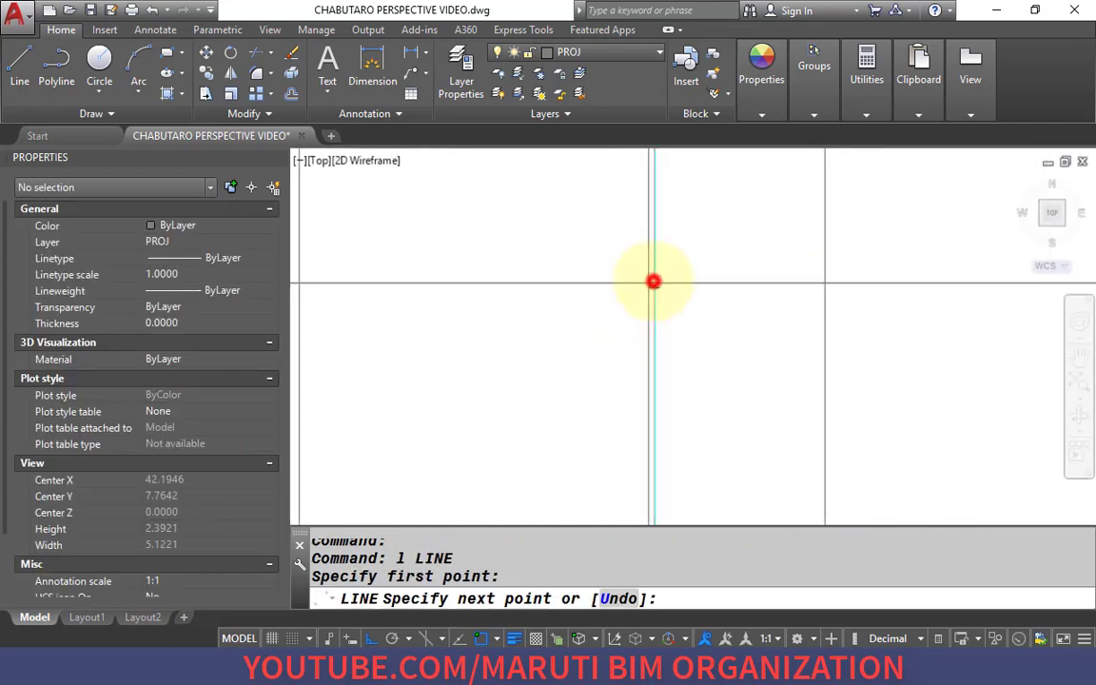
click(658, 350)
scroll(723, 324, down, 4)
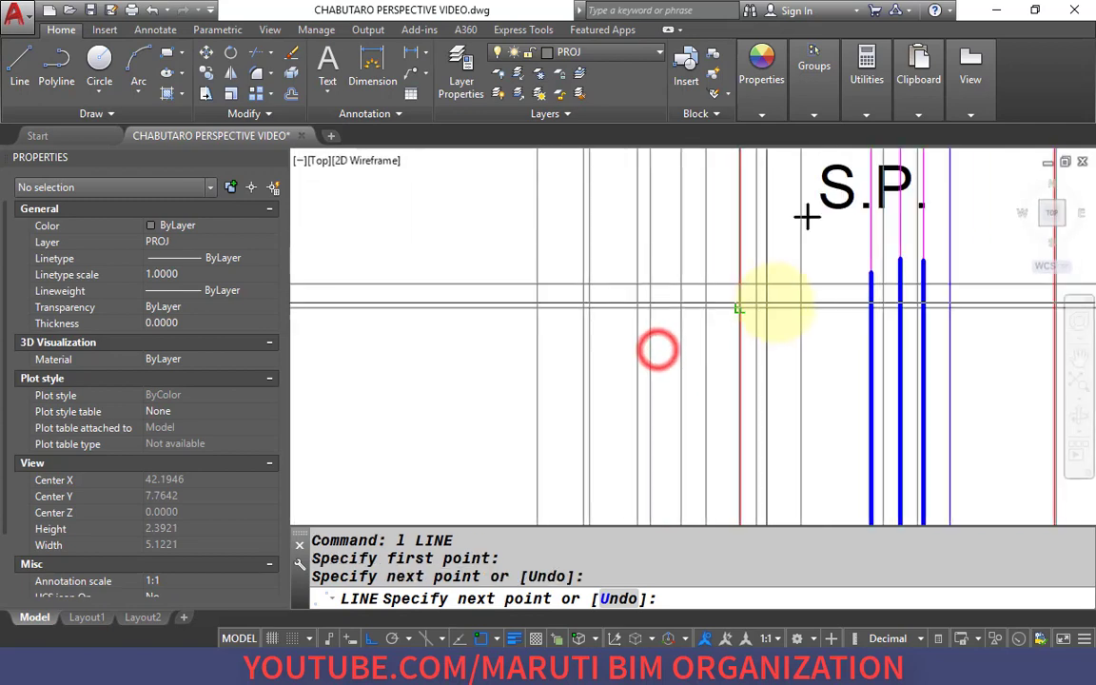
click(648, 391)
scroll(827, 252, up, 5)
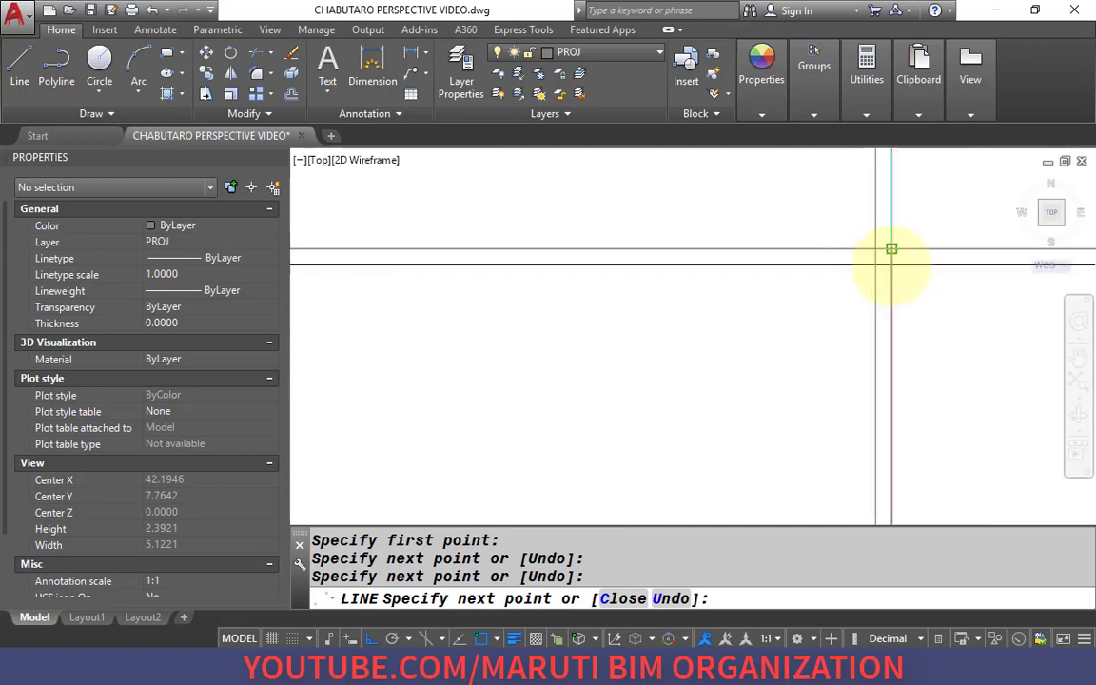
scroll(892, 265, down, 5)
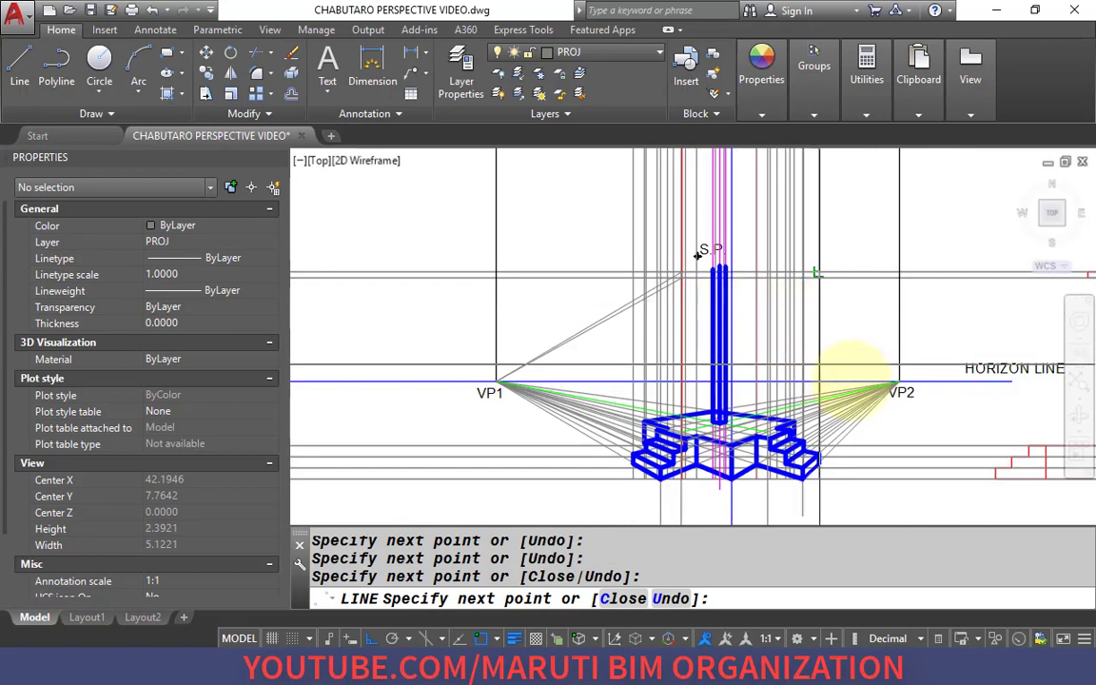
Connect the upper and lower ends of the edge on the left red projector to VP2.
scroll(968, 389, up, 4)
click(874, 403)
scroll(873, 399, down, 4)
scroll(787, 208, up, 4)
scroll(702, 374, up, 3)
scroll(666, 371, up, 2)
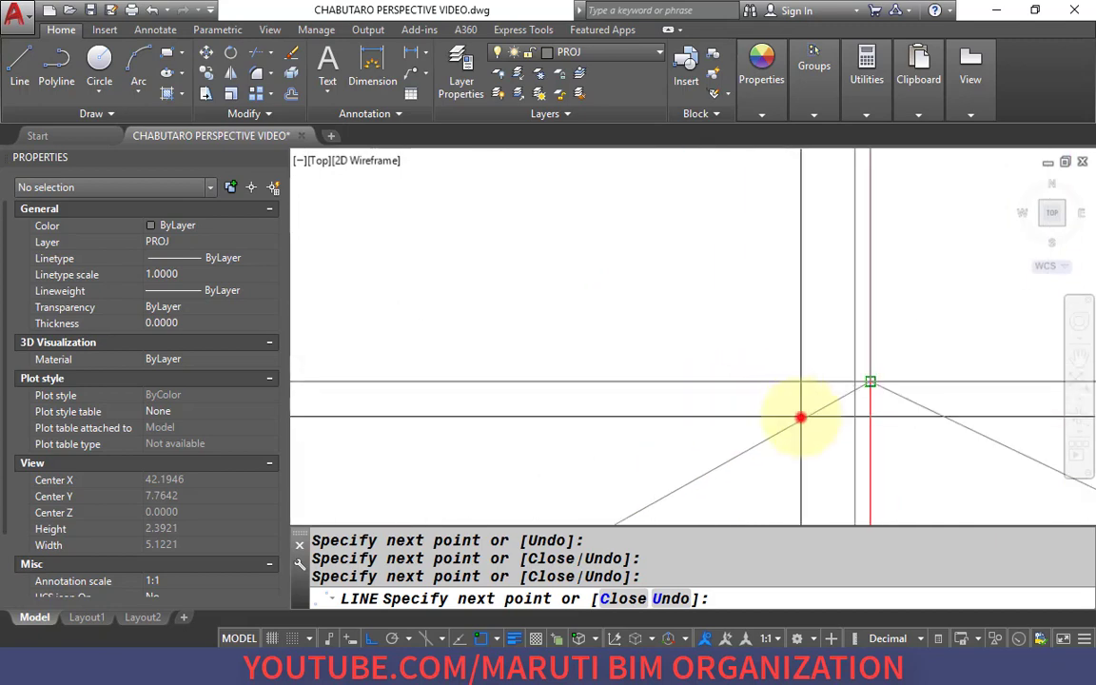
scroll(500, 352, down, 6)
scroll(816, 333, up, 6)
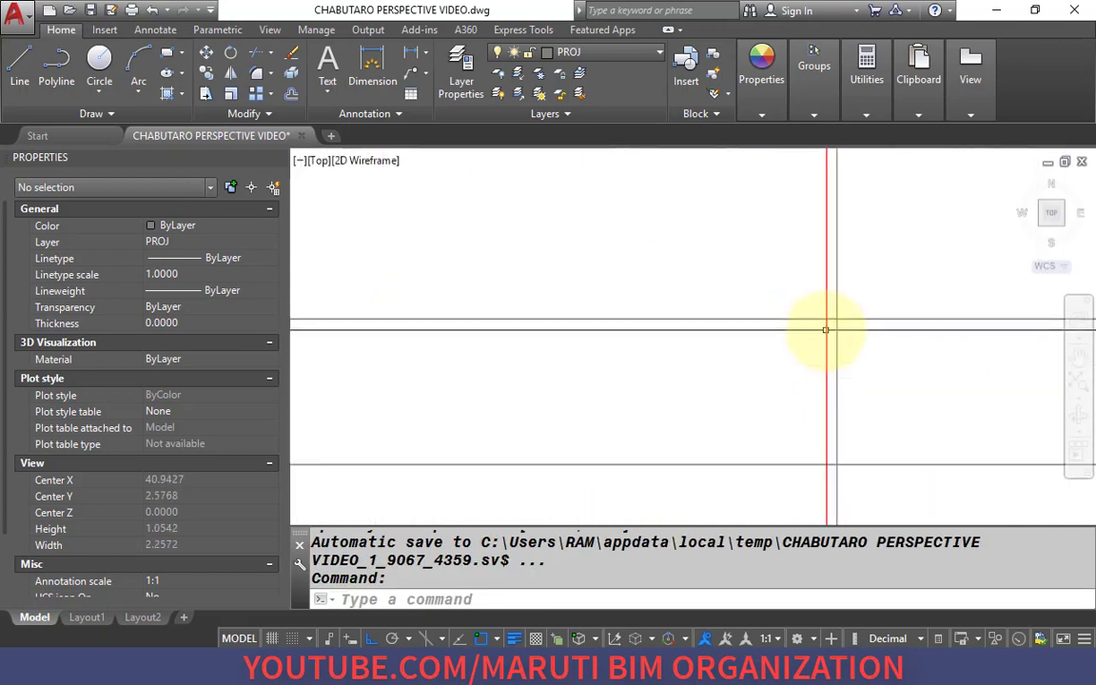
Draw a vertical edge on the right red projector between the two height lines and connect both ends to VP1.
key(space)
click(827, 312)
scroll(818, 309, down, 3)
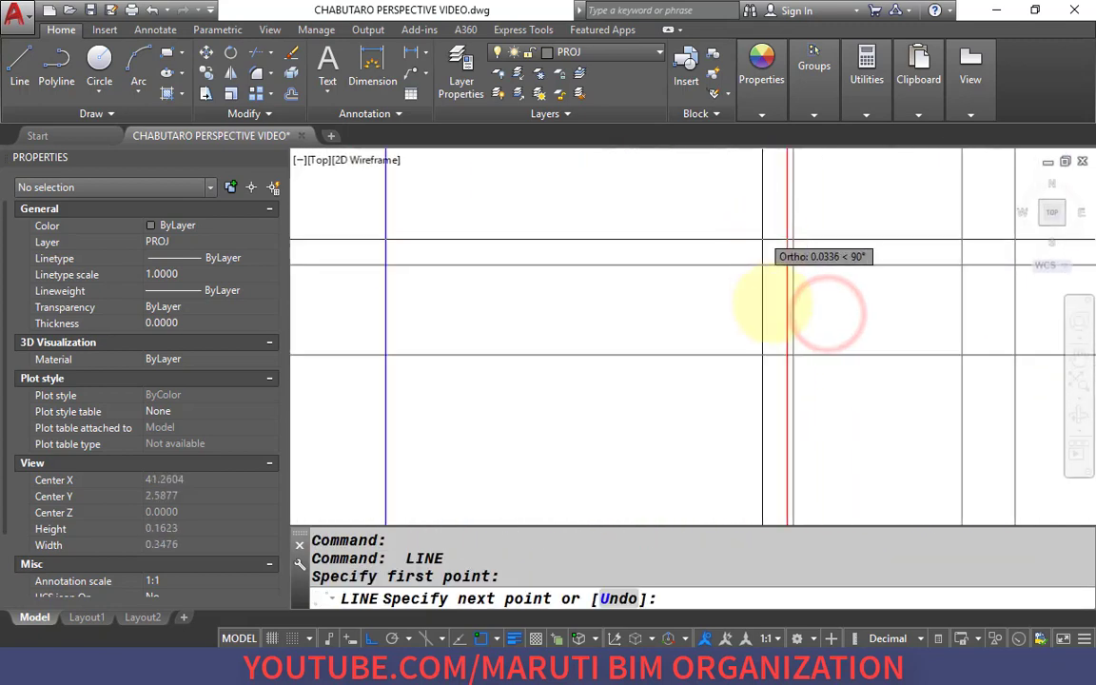
click(785, 355)
scroll(785, 355, down, 4)
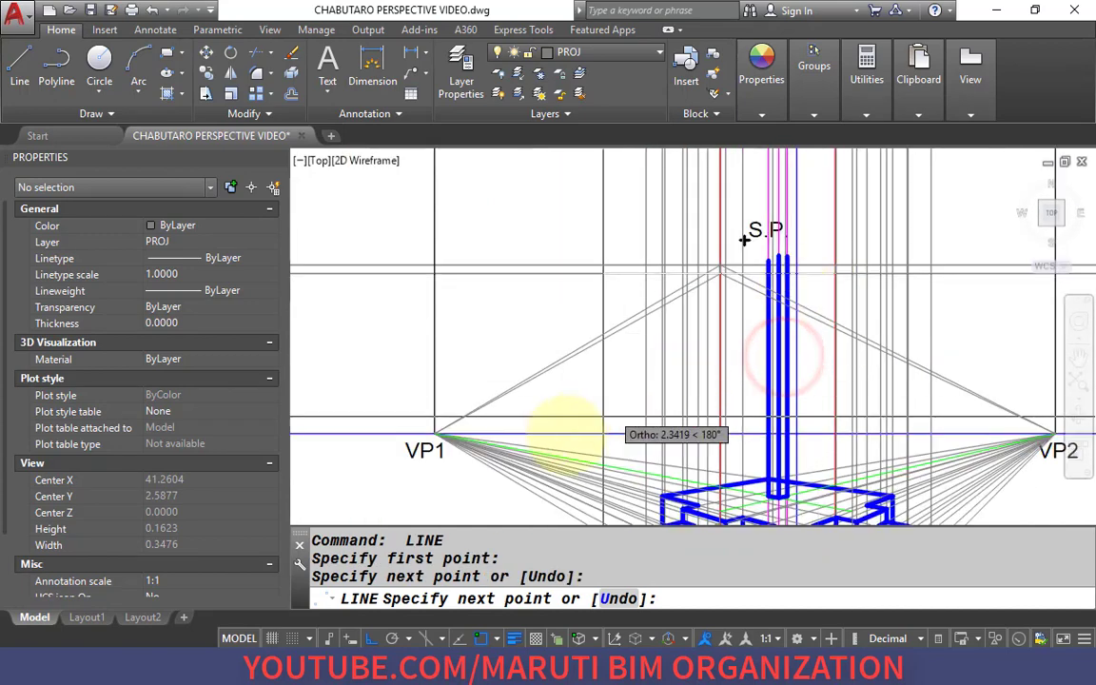
click(490, 406)
scroll(837, 262, up, 5)
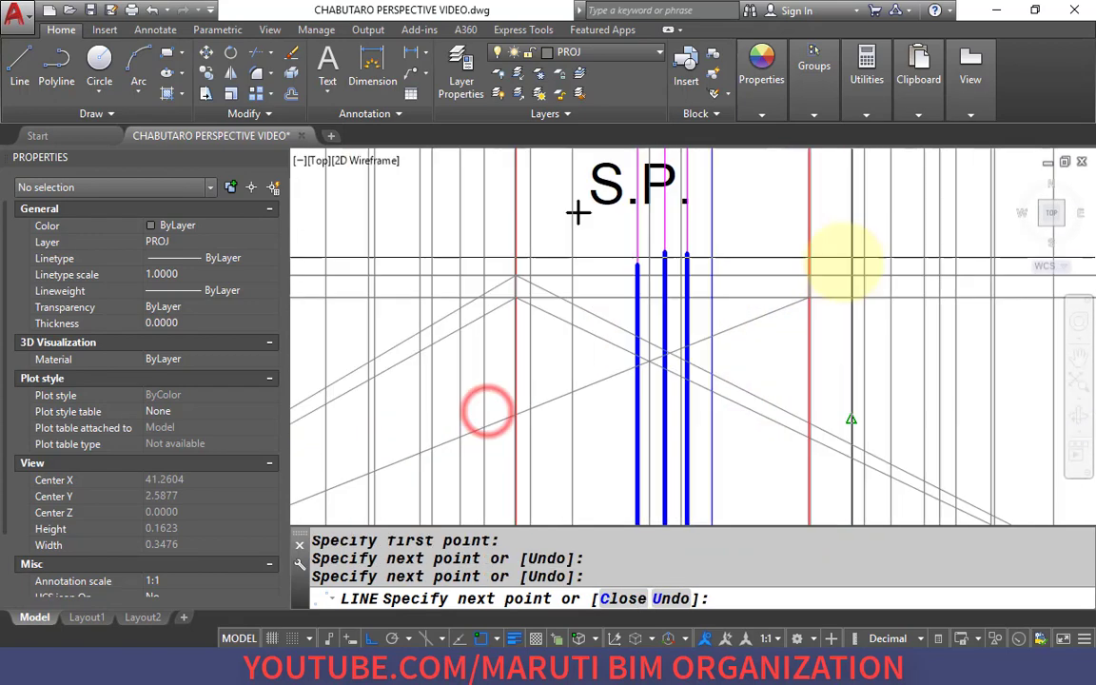
scroll(822, 265, up, 2)
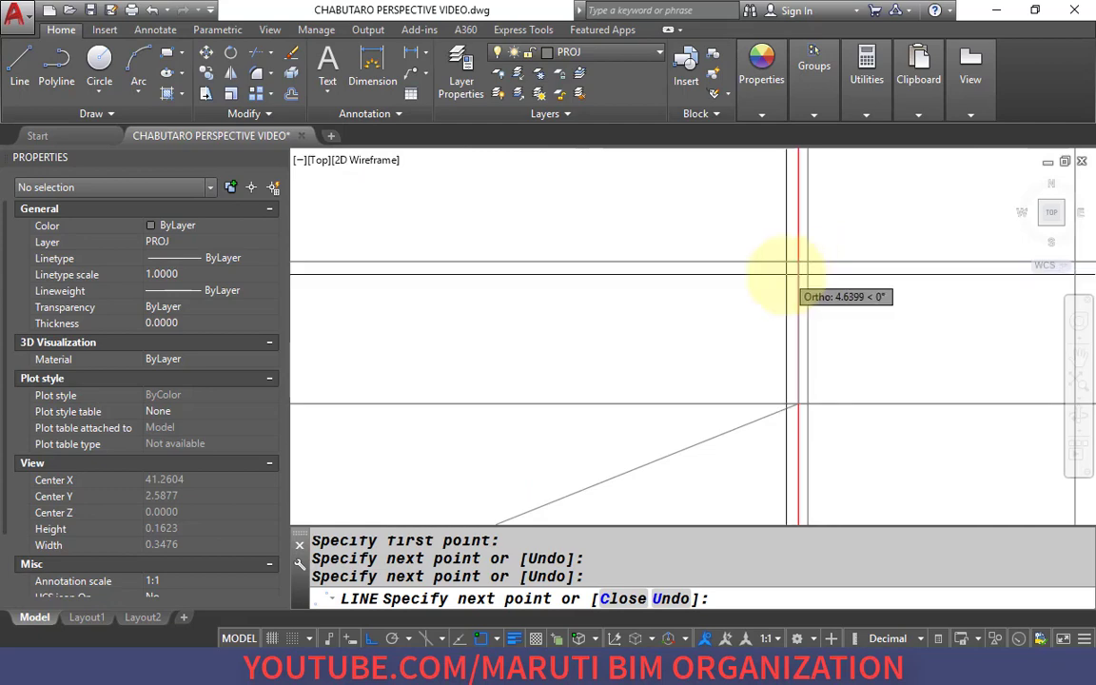
scroll(795, 269, down, 5)
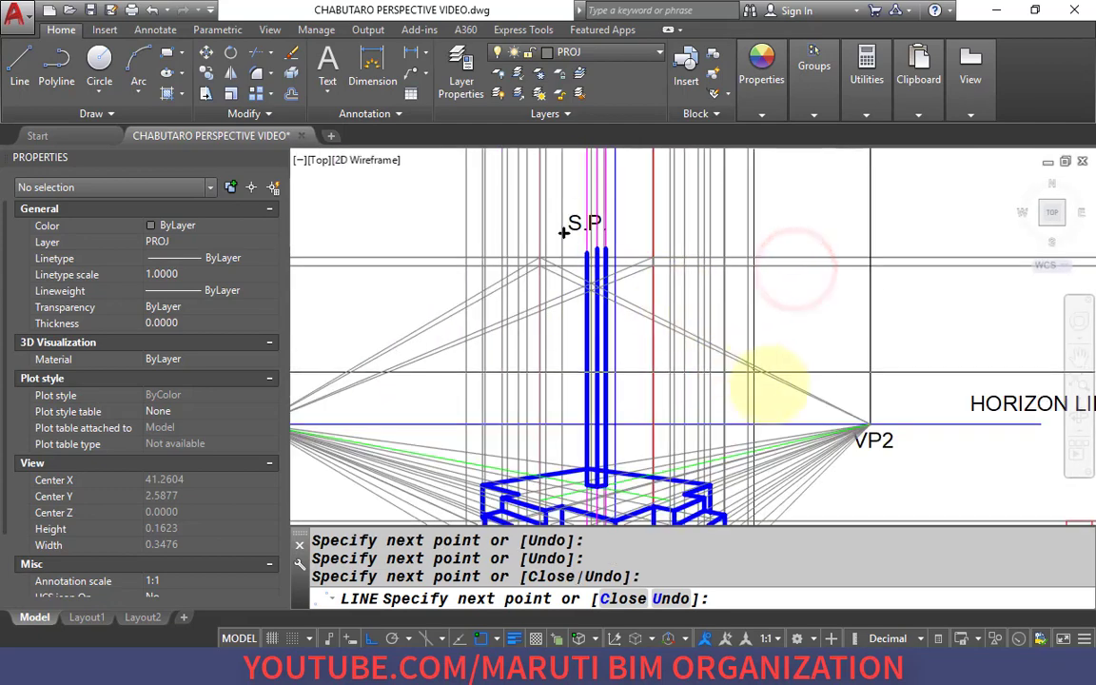
Connect the upper and lower ends of the edge on the right red projector to VP2.
scroll(870, 426, up, 4)
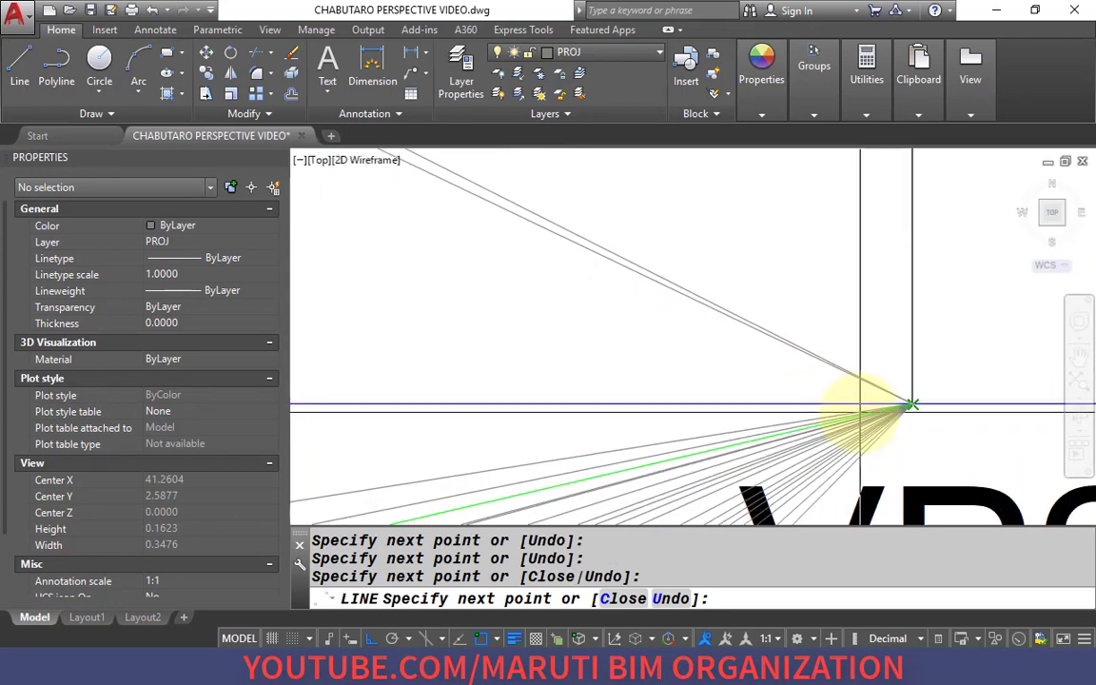
scroll(859, 412, down, 5)
scroll(655, 305, up, 5)
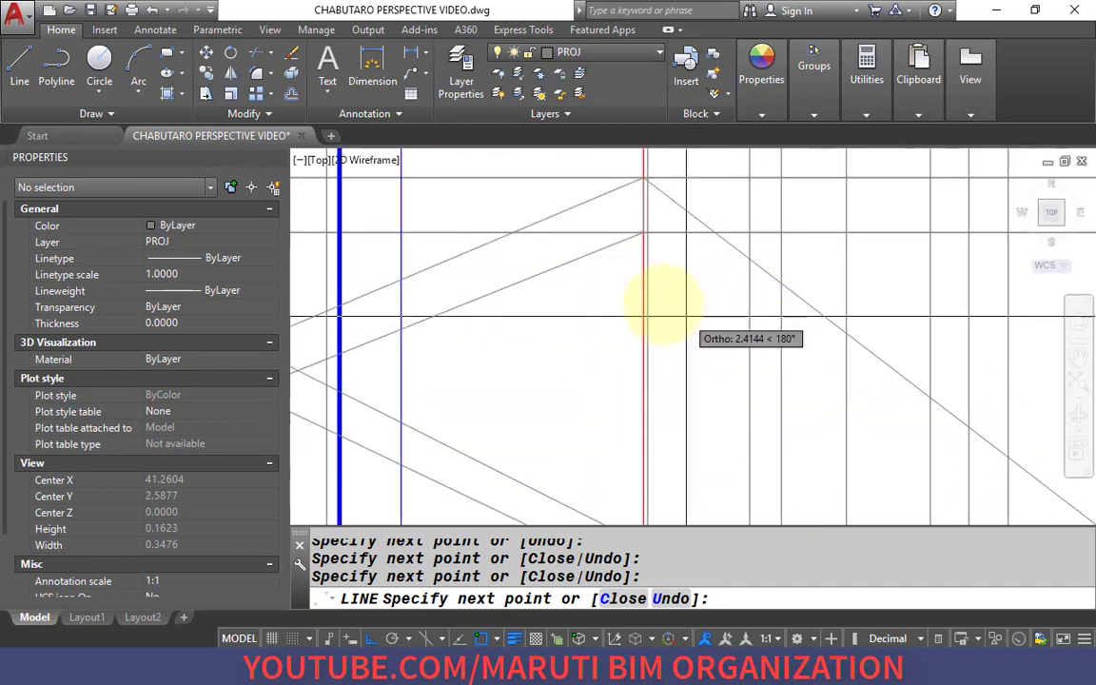
click(607, 258)
key(Return)
scroll(706, 308, down, 4)
scroll(601, 328, up, 4)
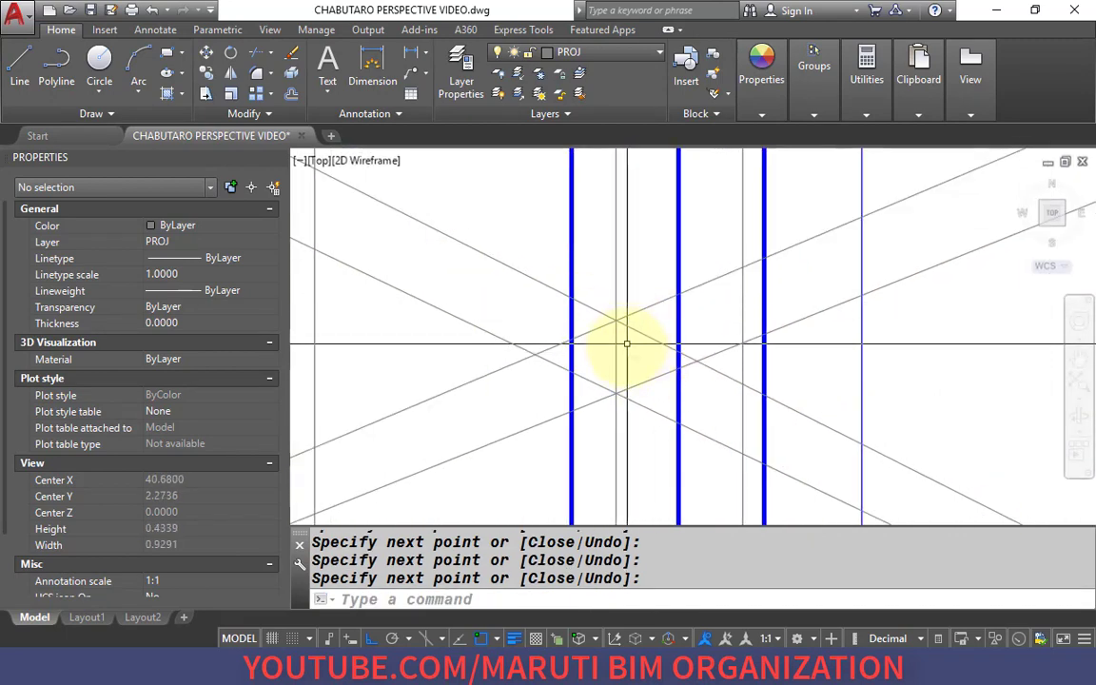
Draw the vertical edge between the upper and lower crossings of the new vanishing lines at the post.
text(l)
key(Return)
click(620, 318)
click(617, 394)
key(Return)
scroll(616, 392, down, 5)
scroll(591, 360, up, 2)
scroll(591, 358, up, 4)
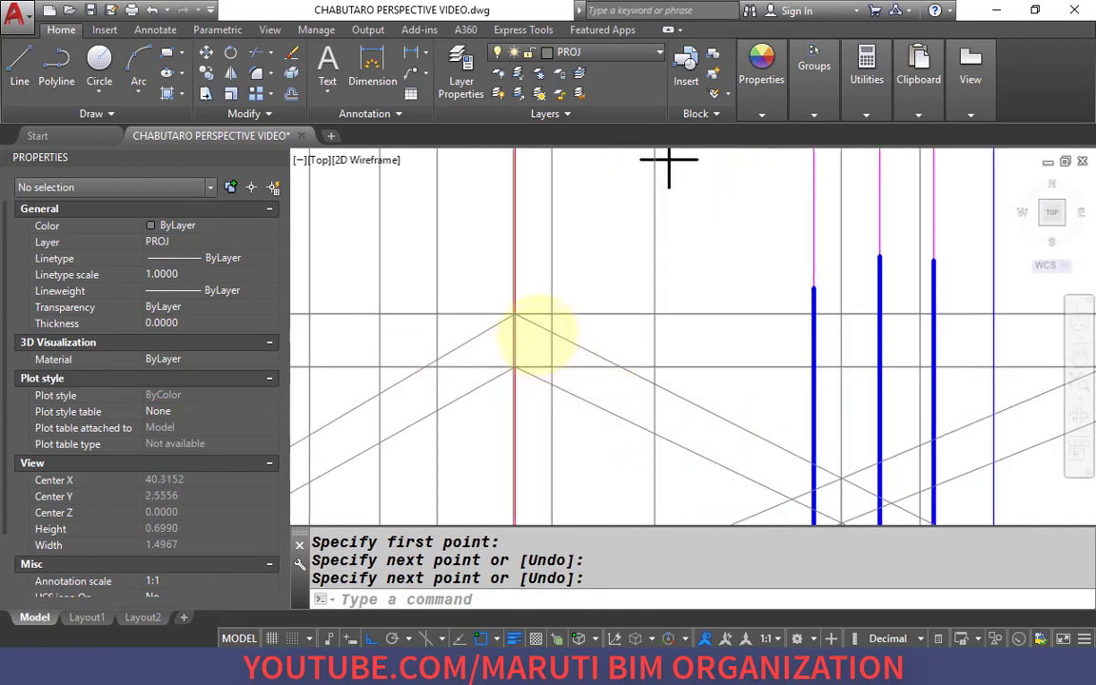
key(Return)
click(539, 325)
scroll(538, 325, down, 2)
middle_drag(633, 308, 623, 365)
key(Escape)
key(Escape)
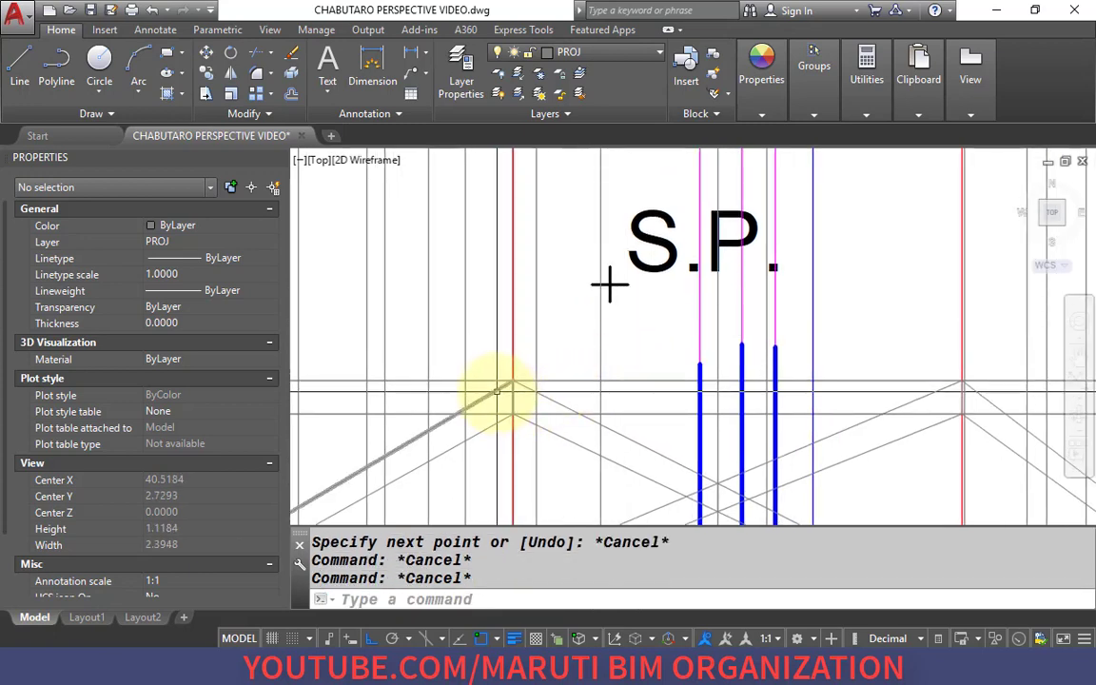
Lengthen the upper VP1 line past its end on the left red projector, up beyond the post.
click(497, 392)
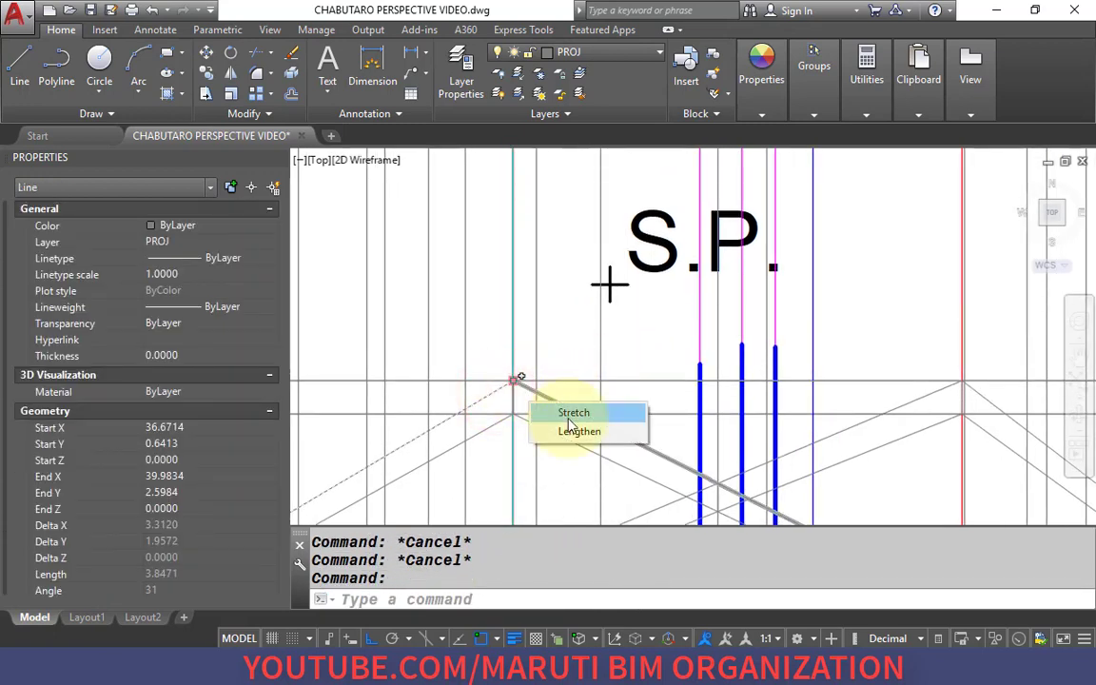
click(572, 432)
middle_drag(809, 274, 607, 399)
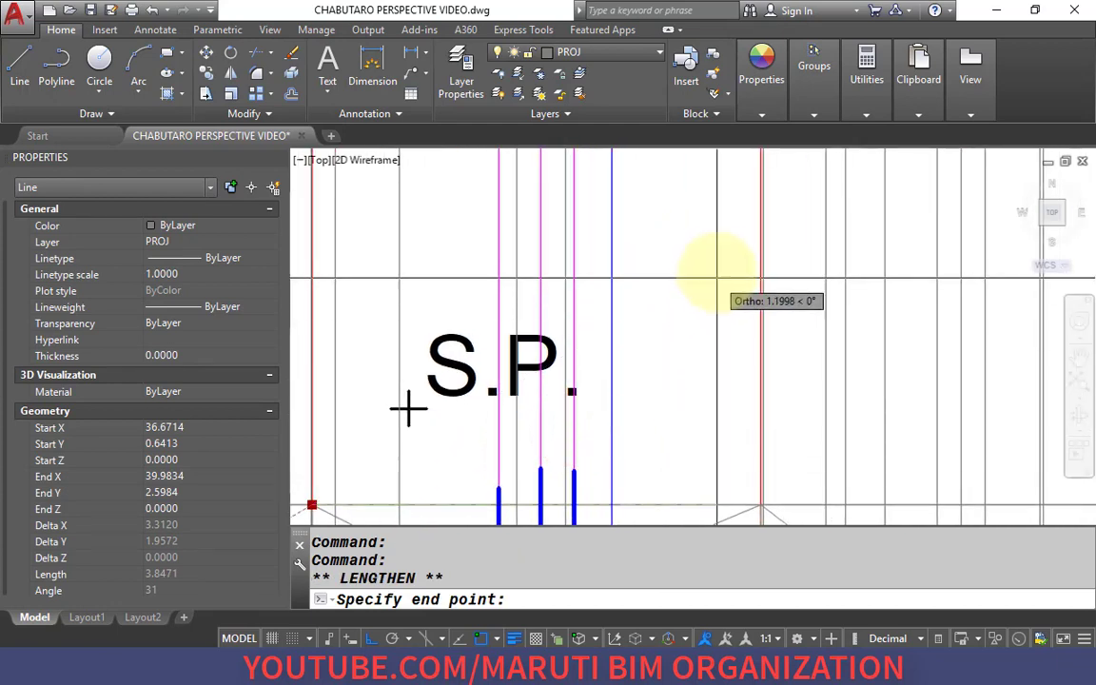
click(805, 235)
key(Escape)
Lengthen the upper VP2 line past its end on the right red projector so it crosses the extended upper VP1 line.
scroll(794, 229, down, 2)
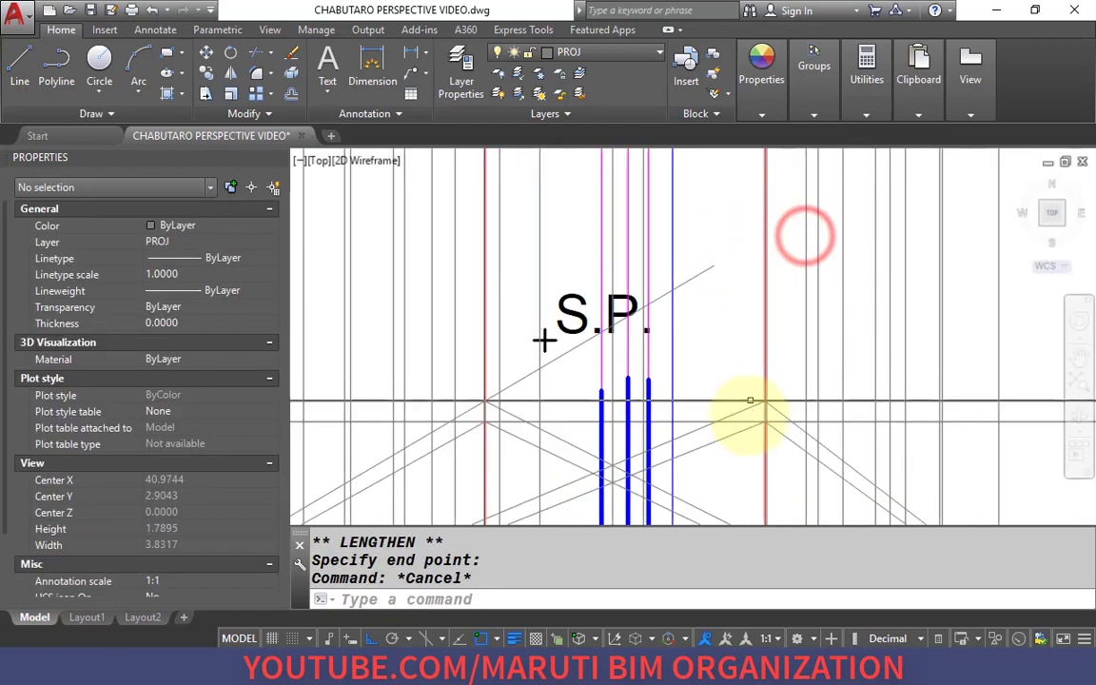
scroll(758, 407, up, 2)
click(790, 404)
mouse_move(771, 391)
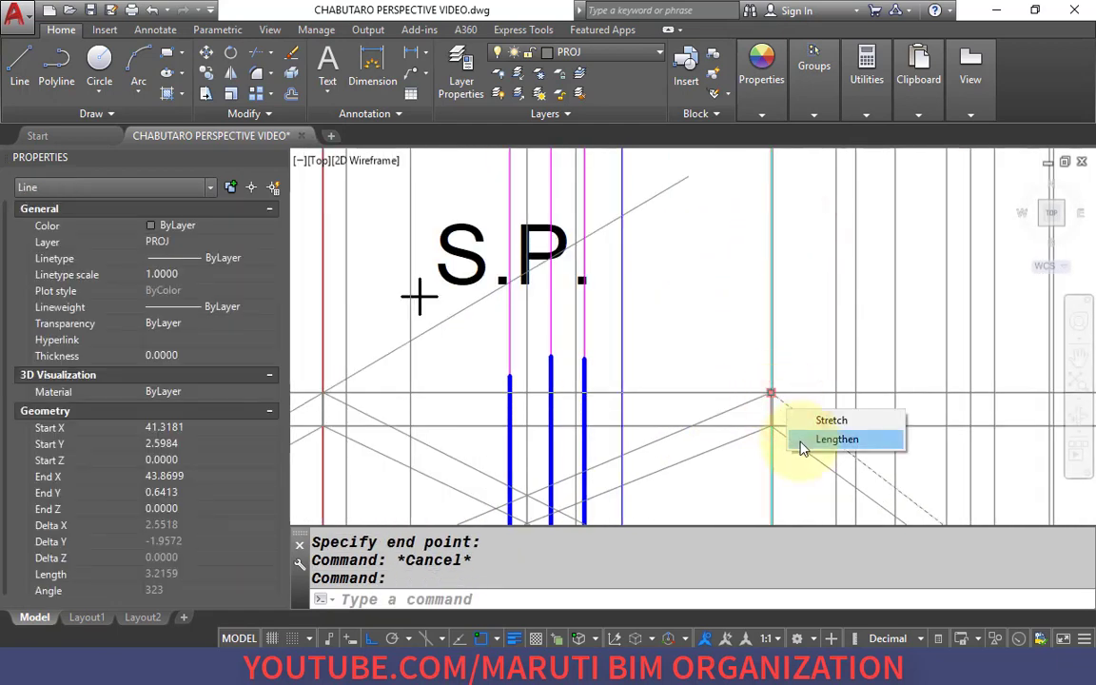
click(800, 440)
middle_drag(411, 196, 513, 288)
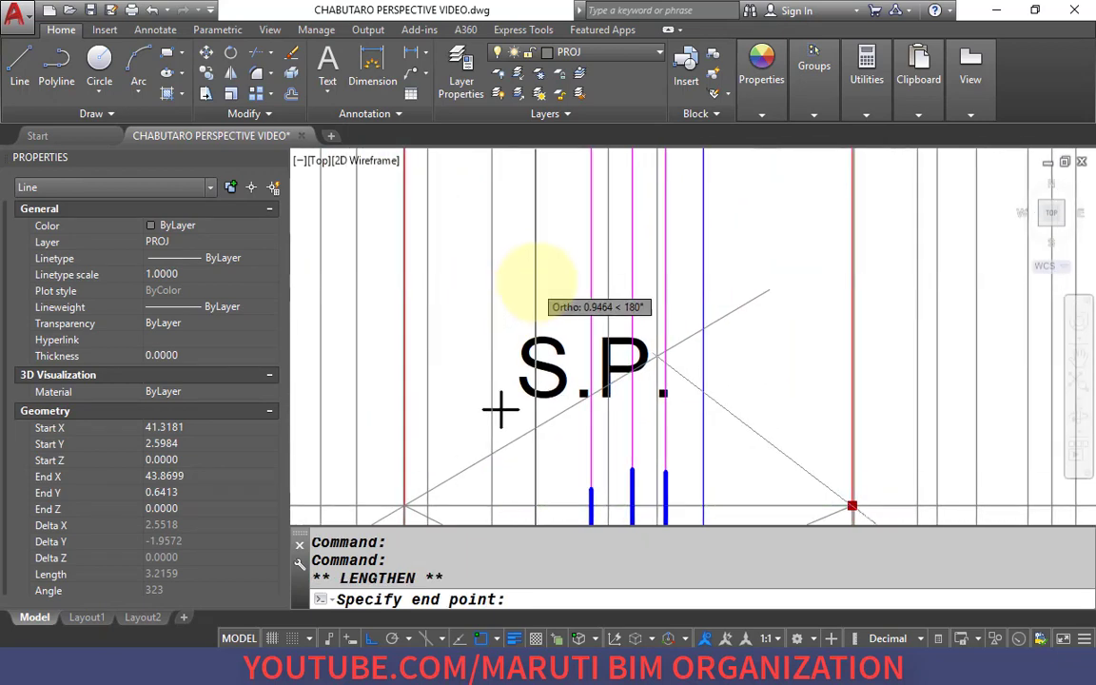
click(530, 244)
scroll(562, 318, up, 8)
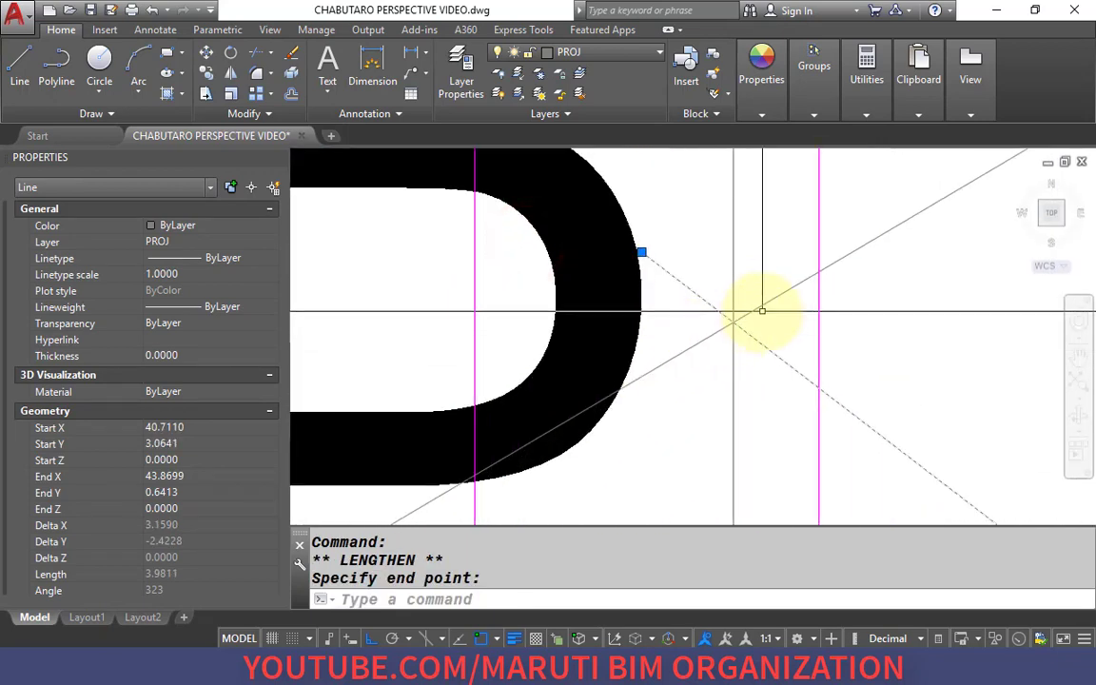
scroll(697, 324, down, 6)
scroll(647, 245, up, 3)
scroll(548, 293, up, 4)
scroll(506, 384, down, 4)
key(Escape)
Lengthen the lower VP1 line past its end on the left red projector, parallel to the upper extension.
click(462, 386)
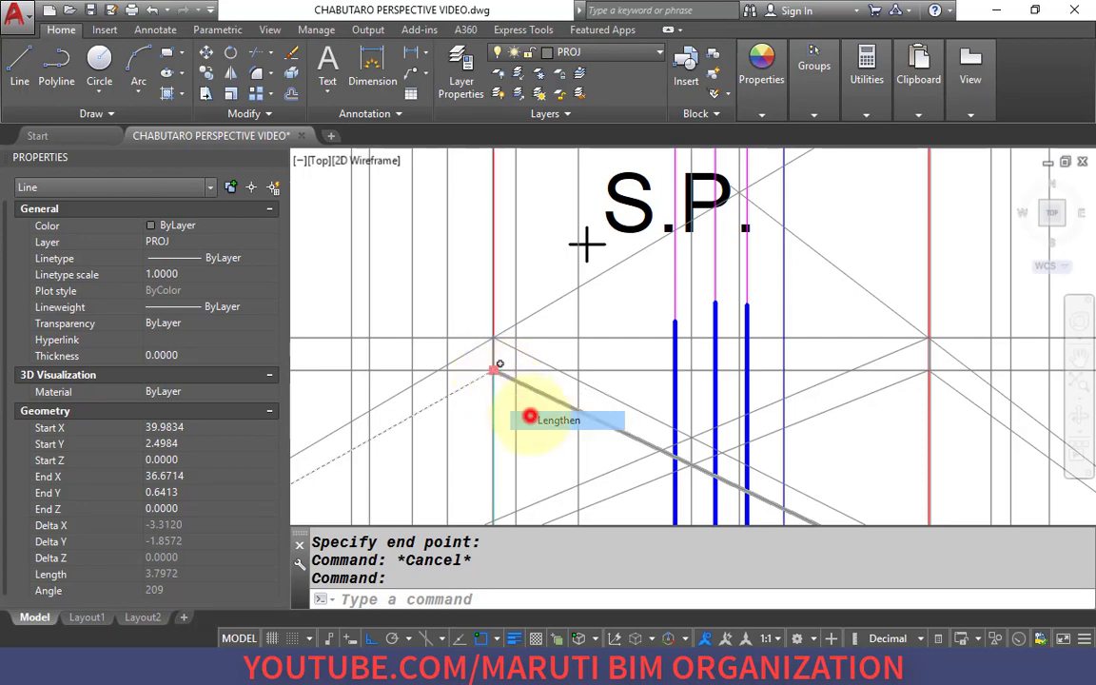
click(532, 421)
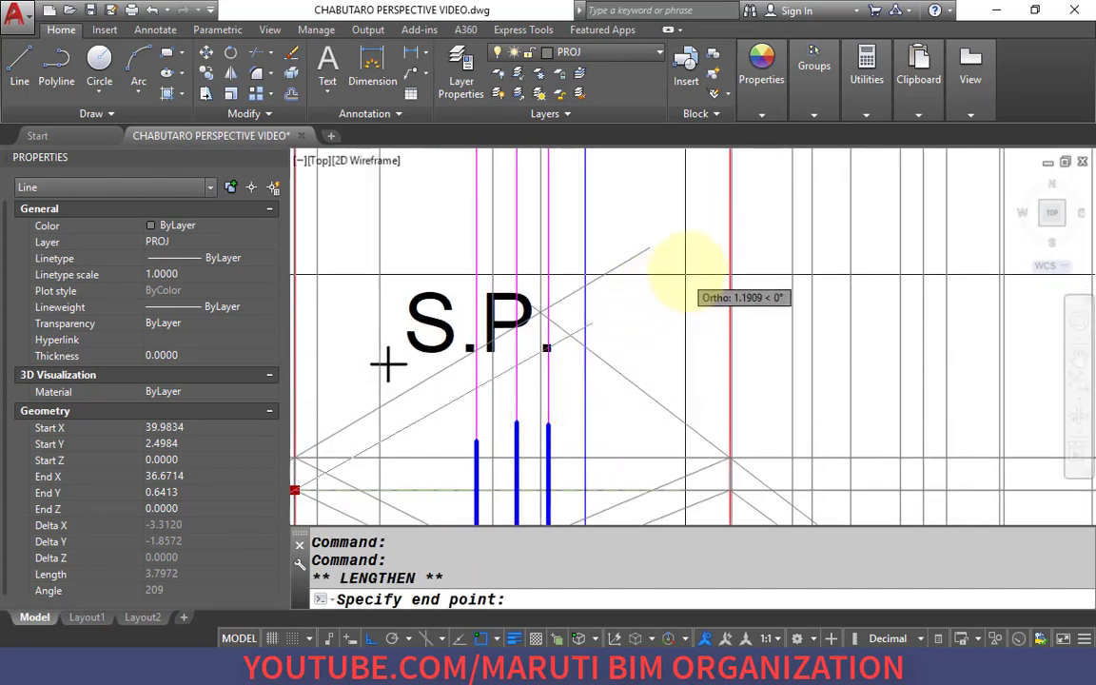
click(766, 257)
key(Escape)
Lengthen the lower VP2 line past its end on the right red projector so it crosses the extended lower VP1 line.
middle_drag(655, 425, 692, 266)
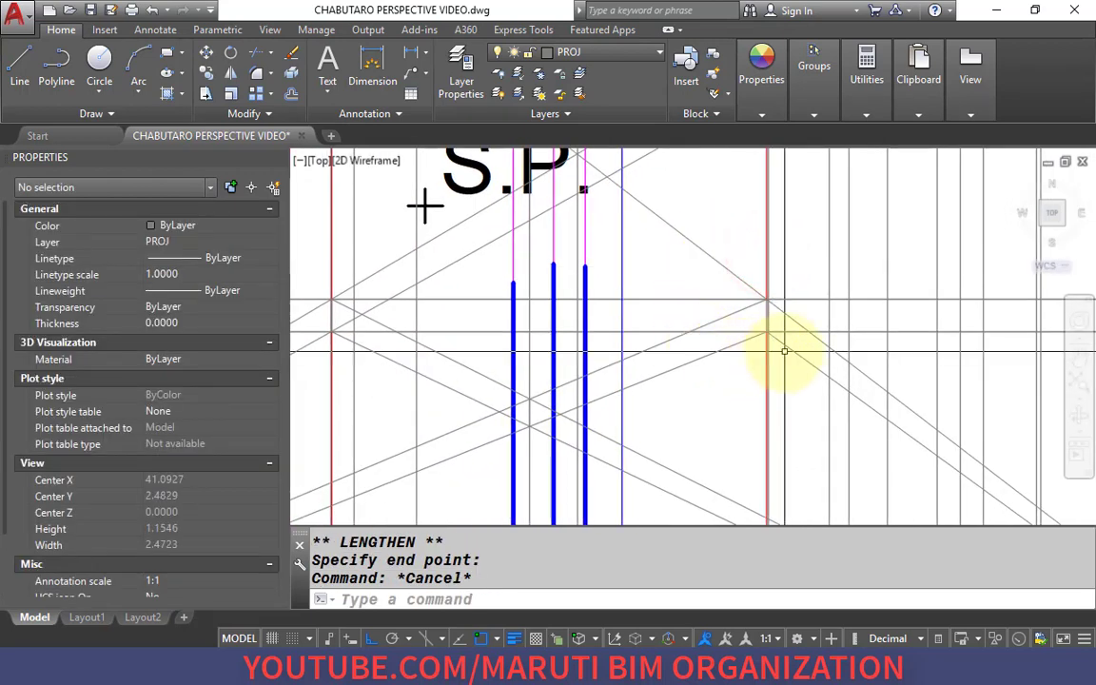
click(784, 352)
mouse_move(772, 331)
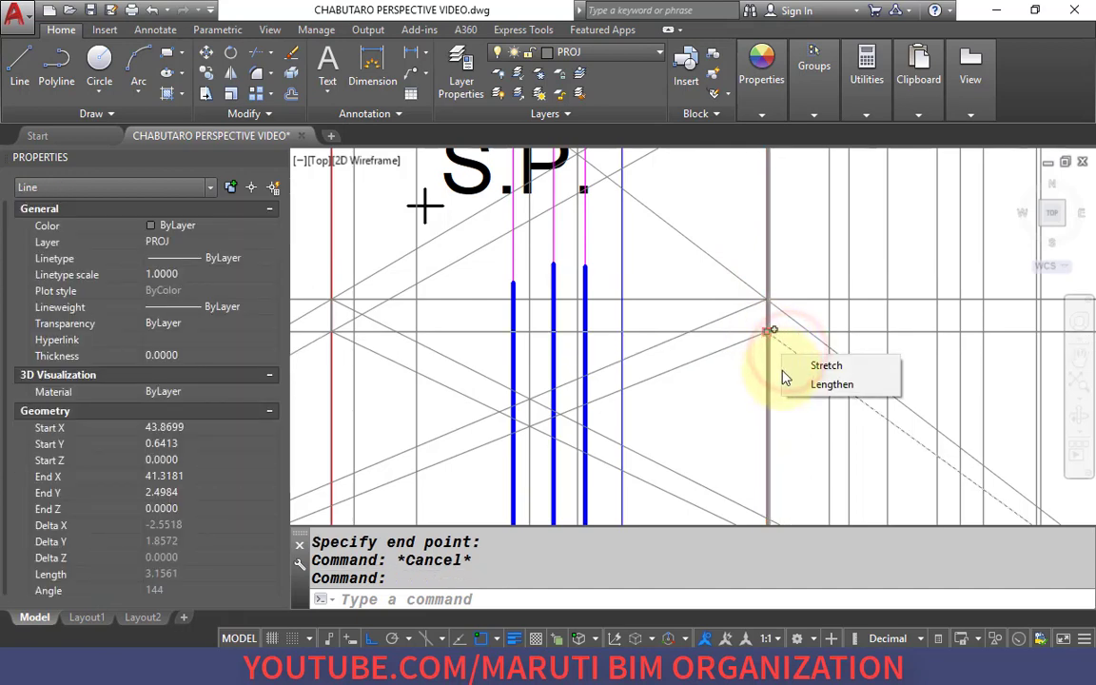
click(786, 384)
middle_drag(517, 266, 606, 396)
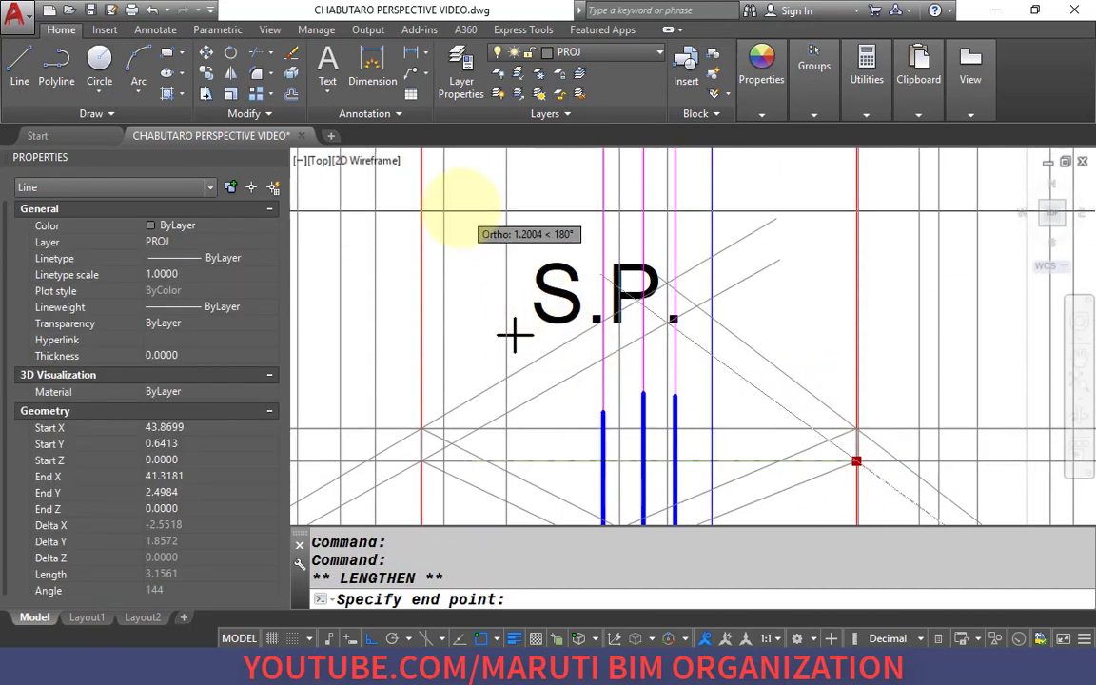
click(454, 194)
key(Escape)
Draw a line from the lower left corner of the square to the lower near crossing, continuing up to the upper near crossing.
mouse_move(588, 434)
middle_down()
mouse_move(587, 319)
mouse_move(571, 270)
middle_up()
text(l)
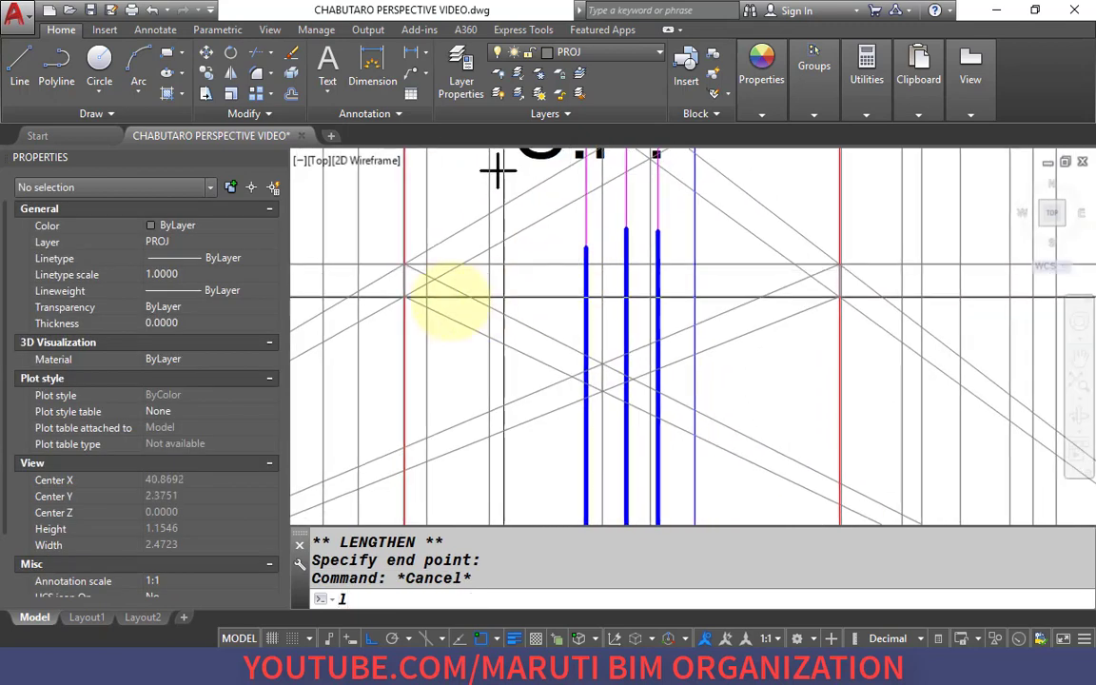
key(Return)
scroll(418, 298, up, 5)
click(437, 299)
scroll(641, 435, down, 5)
scroll(641, 384, up, 7)
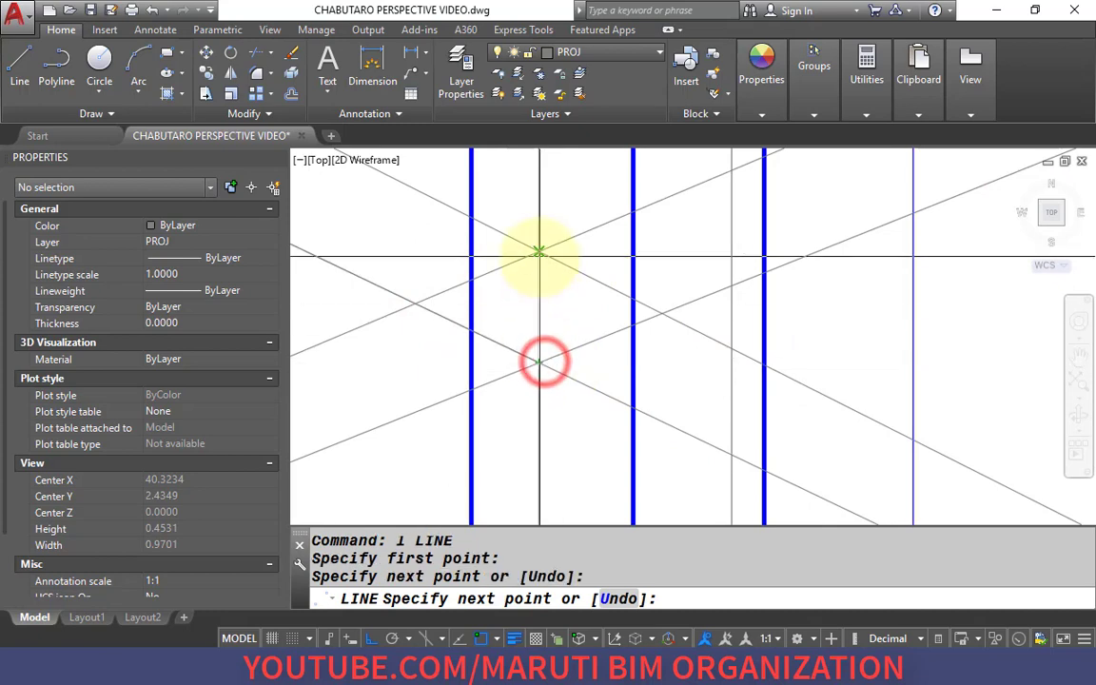
click(538, 255)
key(Return)
Draw the lower outline from the near crossing through the right corner and back crossing to the left corner.
key(Return)
scroll(558, 363, down, 3)
click(562, 360)
scroll(562, 360, down, 3)
scroll(659, 328, up, 2)
click(682, 345)
middle_drag(572, 284, 725, 478)
scroll(571, 306, up, 5)
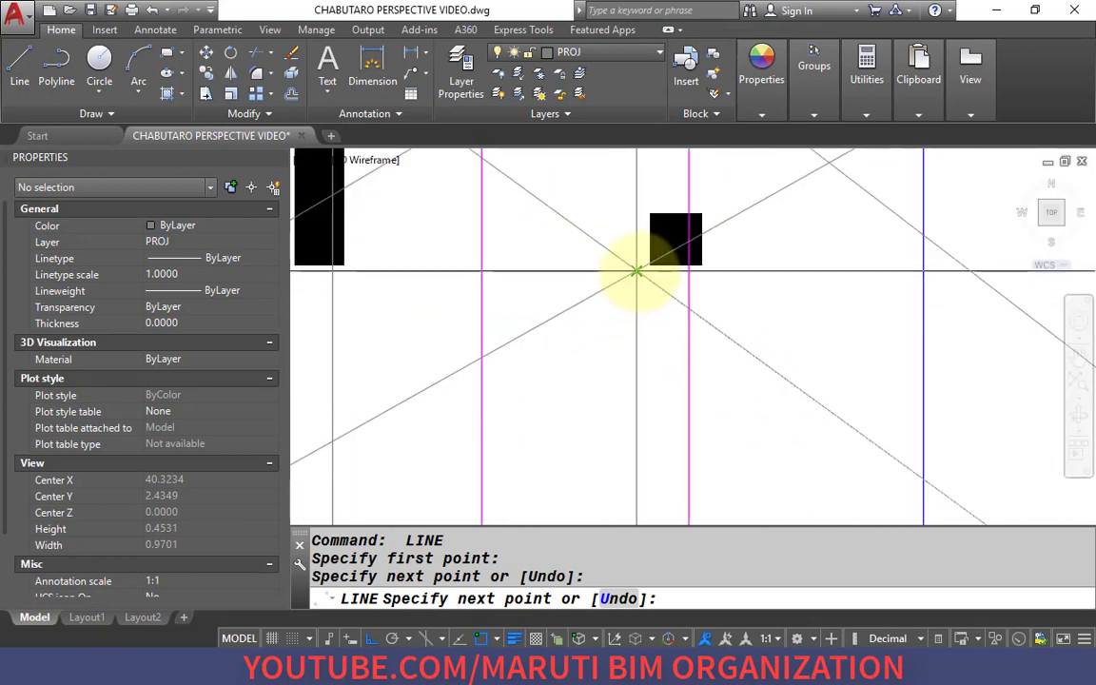
click(636, 273)
scroll(680, 208, down, 5)
scroll(476, 314, up, 3)
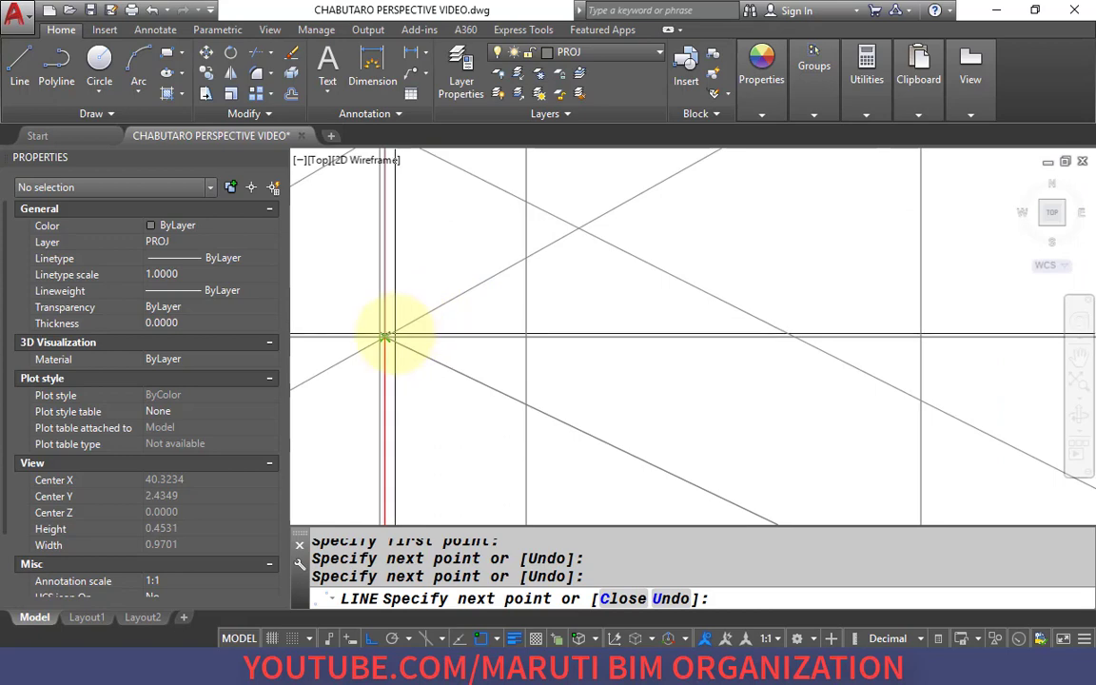
click(385, 336)
Continue the outline up the left vertical edge, along the upper back-left edge, and down the back corner's vertical edge.
scroll(391, 330, down, 3)
scroll(374, 288, up, 3)
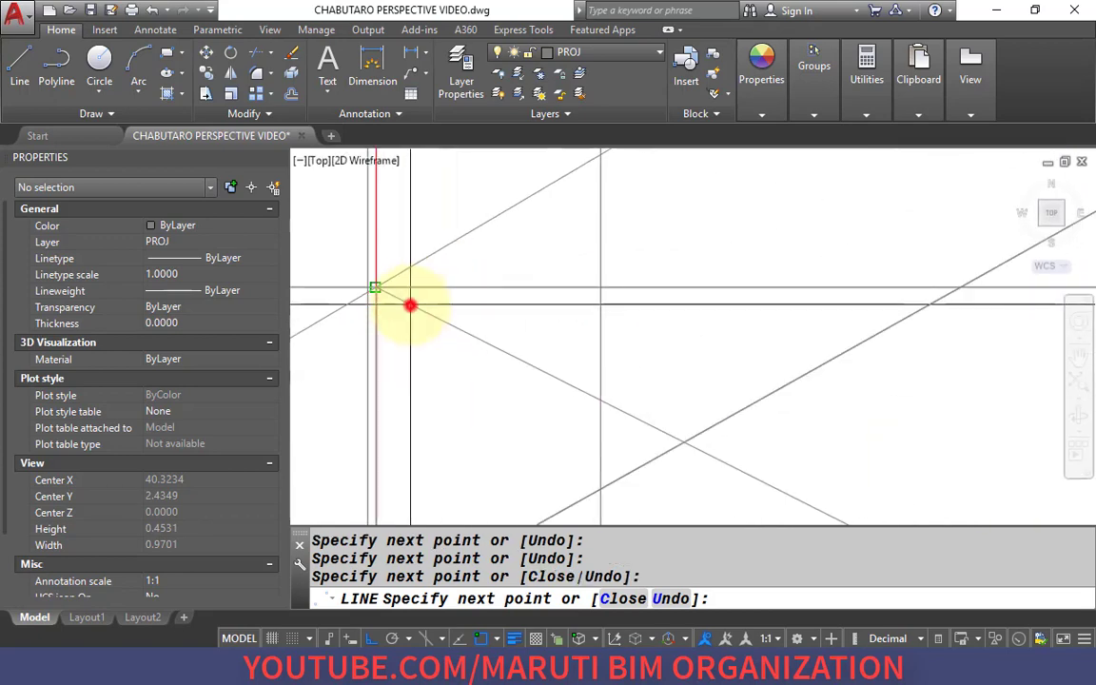
click(410, 304)
scroll(408, 459, down, 3)
scroll(409, 409, up, 3)
scroll(410, 409, down, 3)
scroll(496, 355, up, 4)
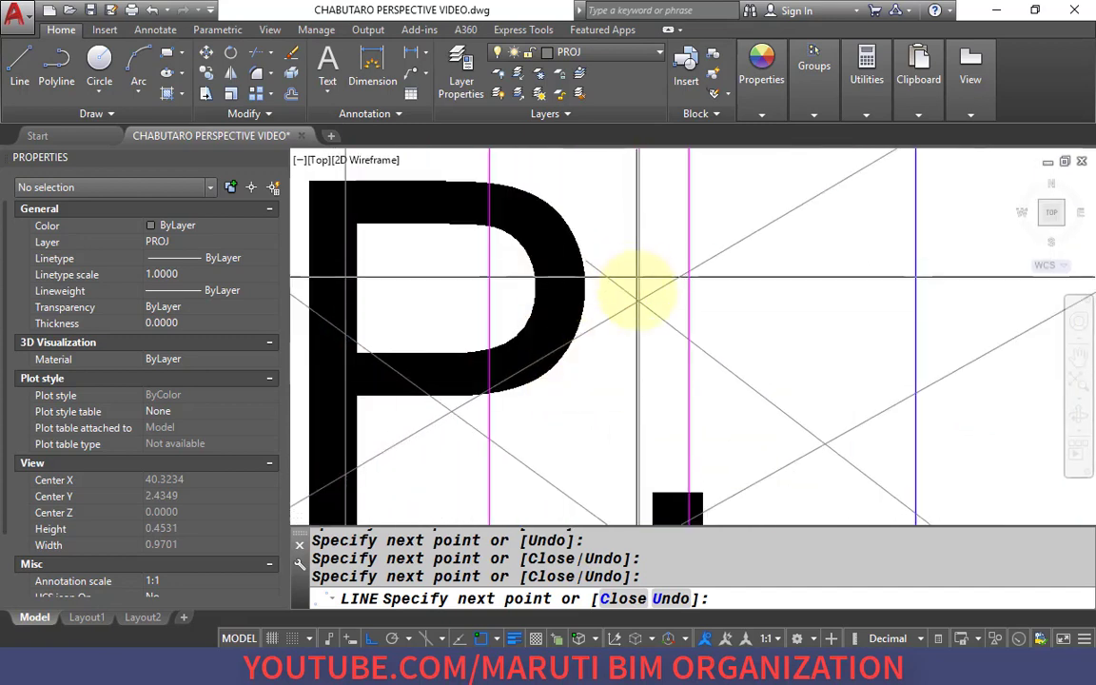
scroll(638, 277, down, 2)
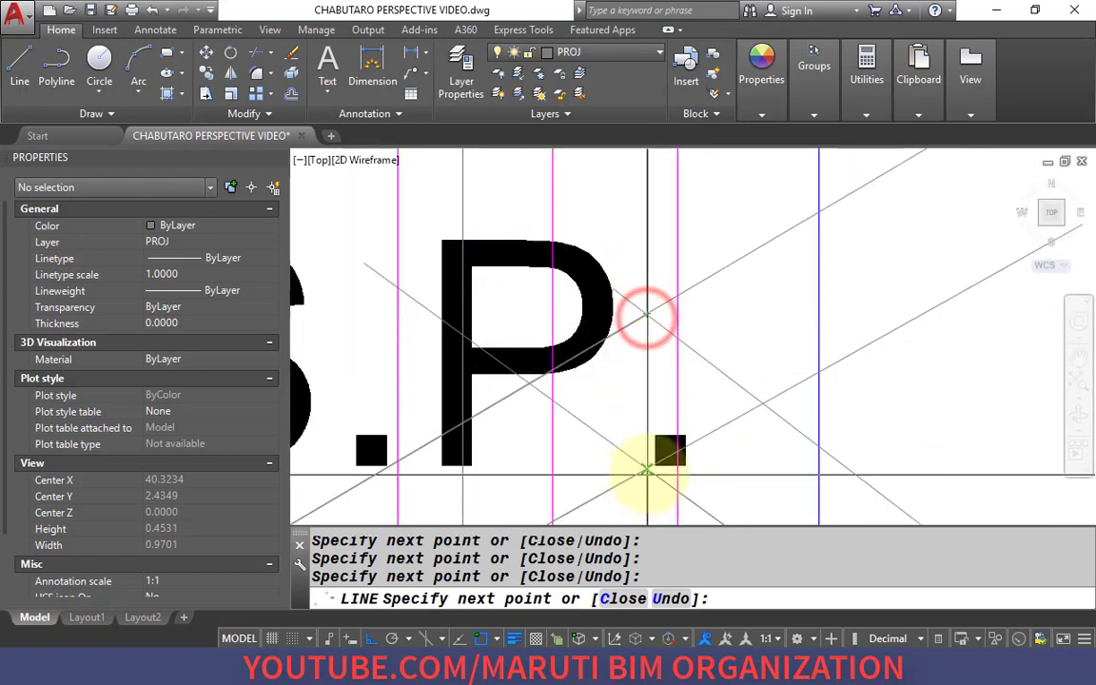
key(Return)
Draw the upper back-right edge from the back crossing to the right projector, then the vertical edge down to the lower right corner.
key(Return)
click(637, 328)
scroll(636, 330, down, 3)
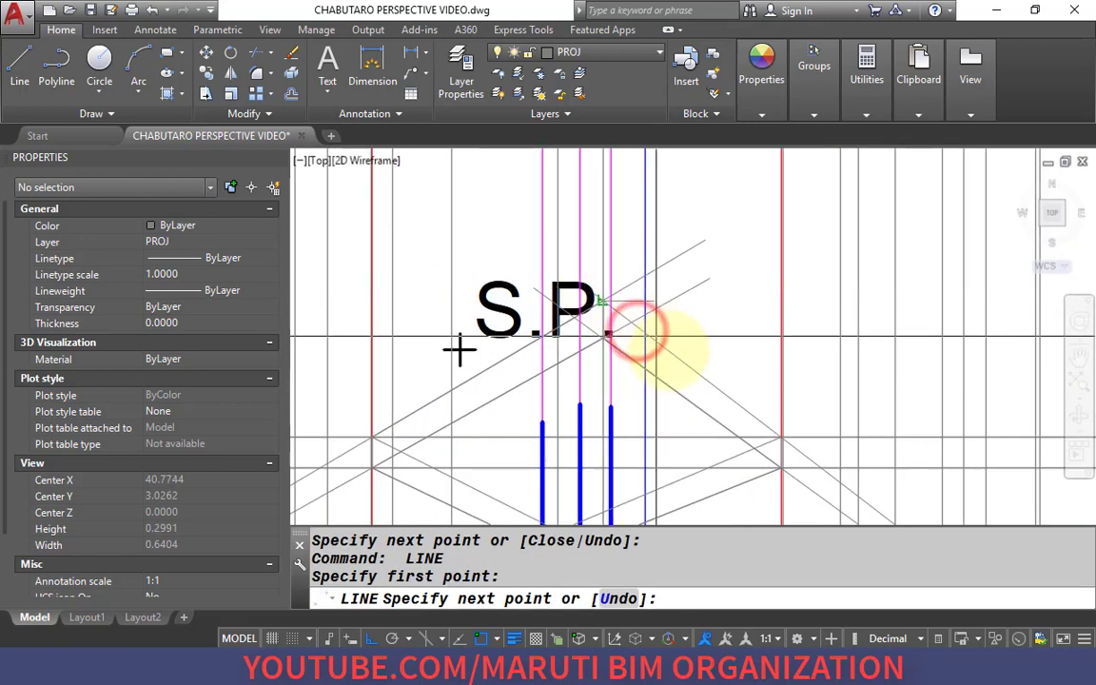
scroll(798, 438, up, 6)
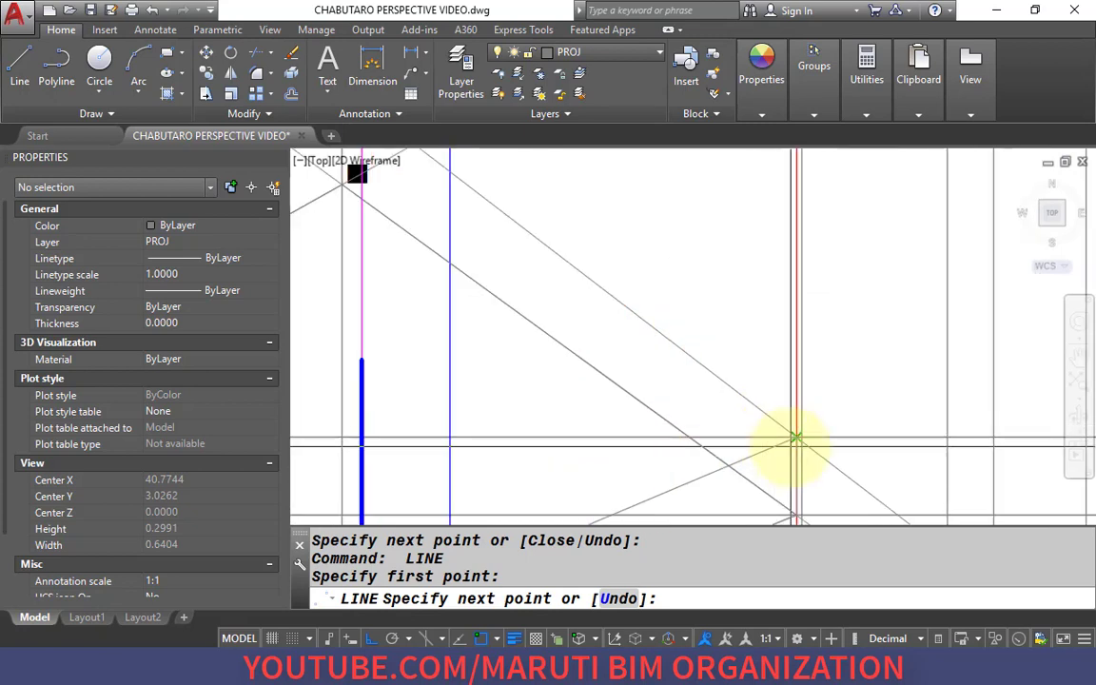
click(791, 445)
scroll(819, 368, down, 2)
click(807, 368)
key(Return)
Match the properties of the thick blue post edge onto the newly drawn outline of the upper square part.
scroll(721, 269, down, 5)
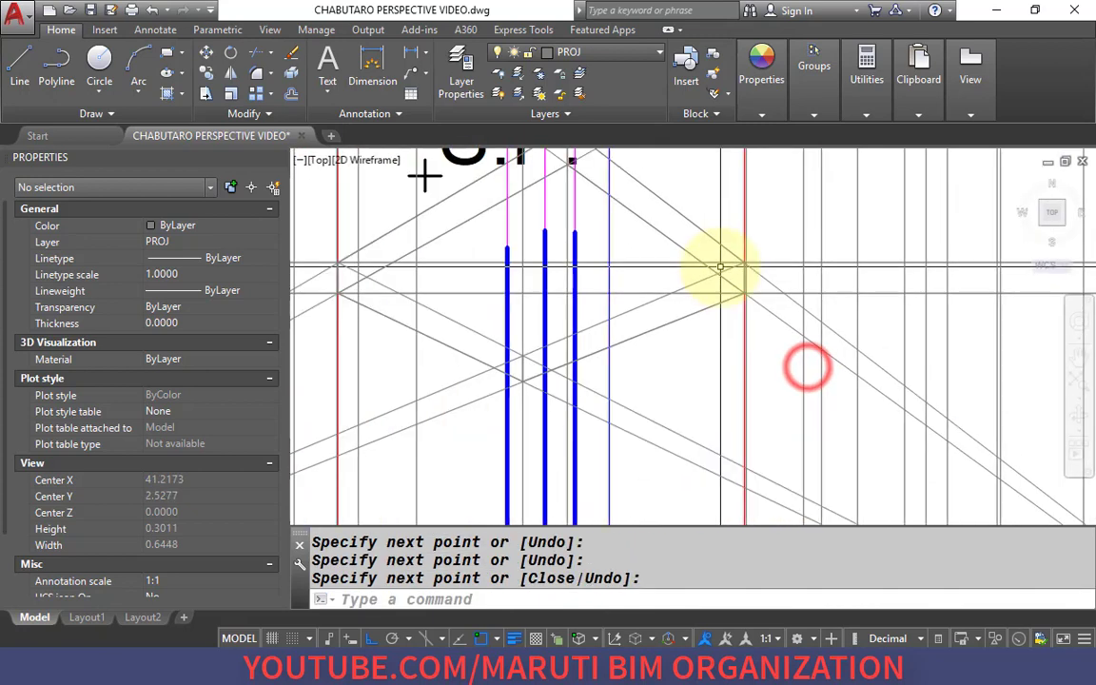
text(ma)
key(Return)
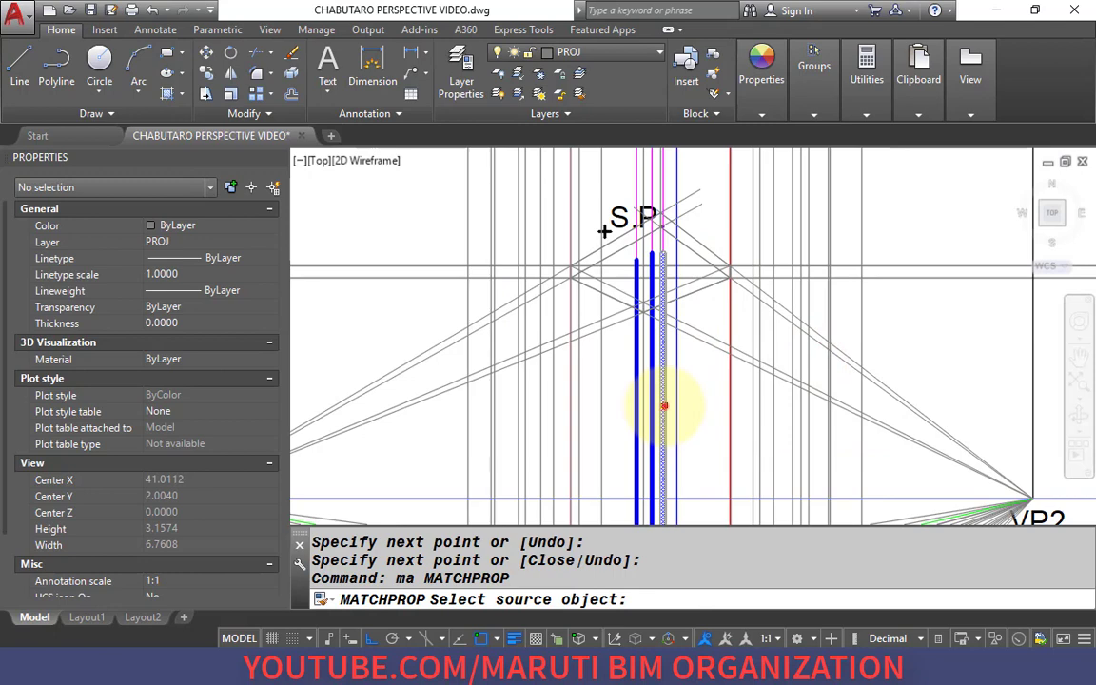
click(664, 405)
scroll(587, 357, down, 2)
click(482, 235)
click(787, 371)
key(Return)
Examine the outlined upper square part and how the post edges run from it down to the stepped base.
scroll(623, 247, up, 4)
scroll(618, 233, up, 1)
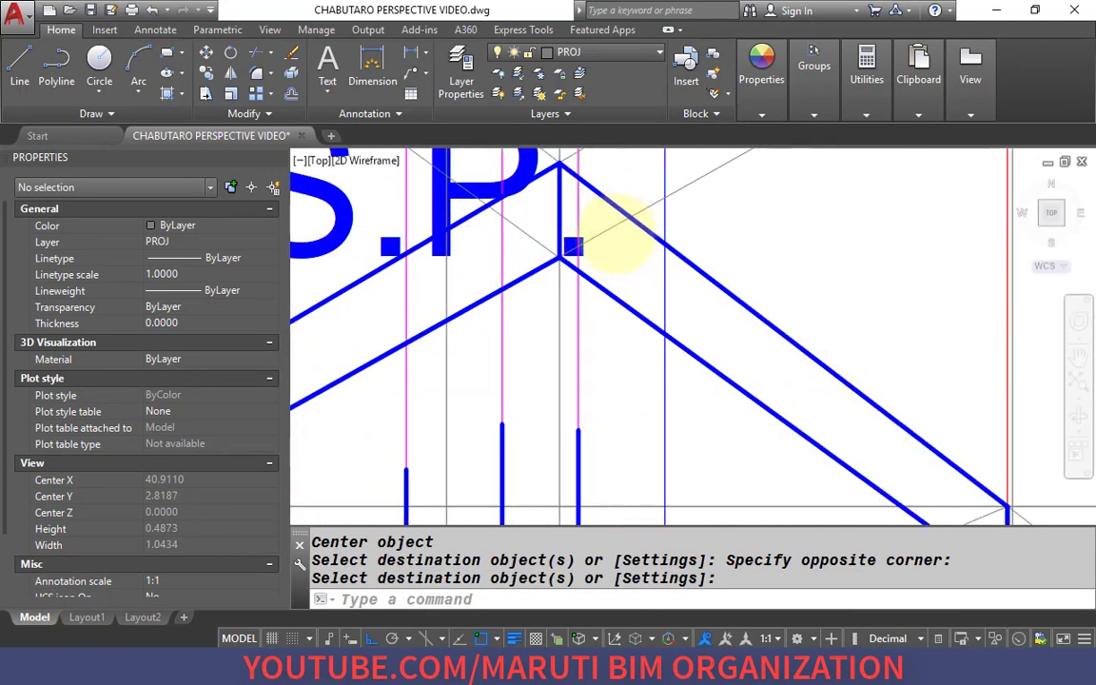
scroll(685, 313, down, 3)
click(450, 384)
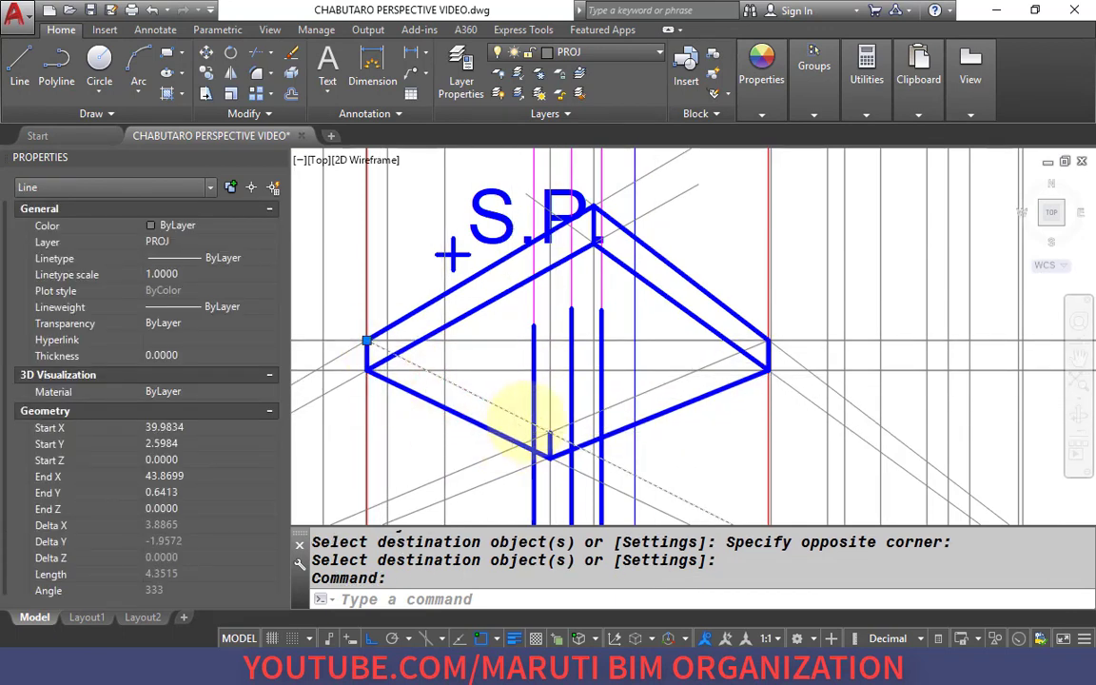
key(Escape)
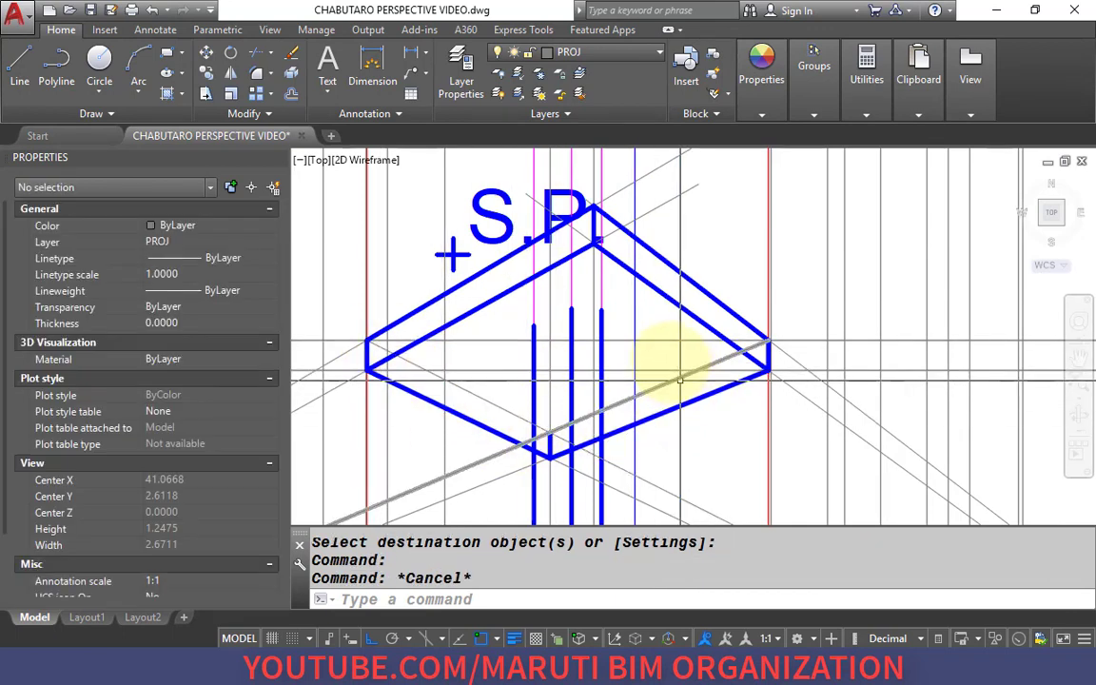
key(Escape)
middle_drag(665, 362, 641, 312)
scroll(640, 314, down, 5)
scroll(648, 293, up, 6)
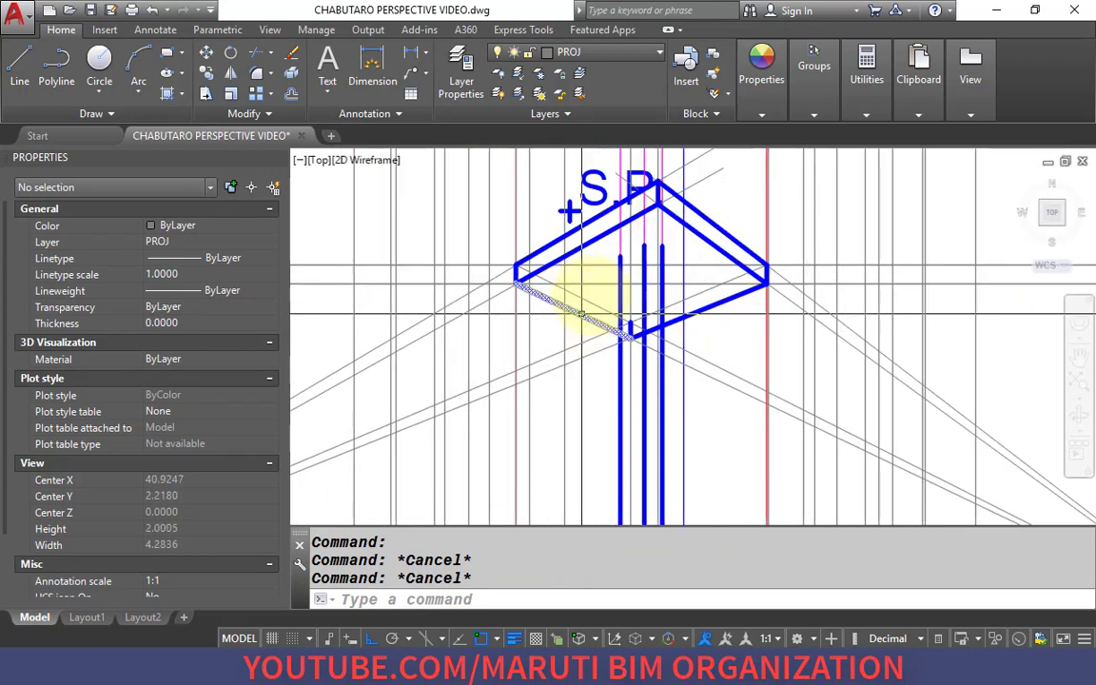
scroll(599, 281, down, 2)
scroll(645, 282, up, 2)
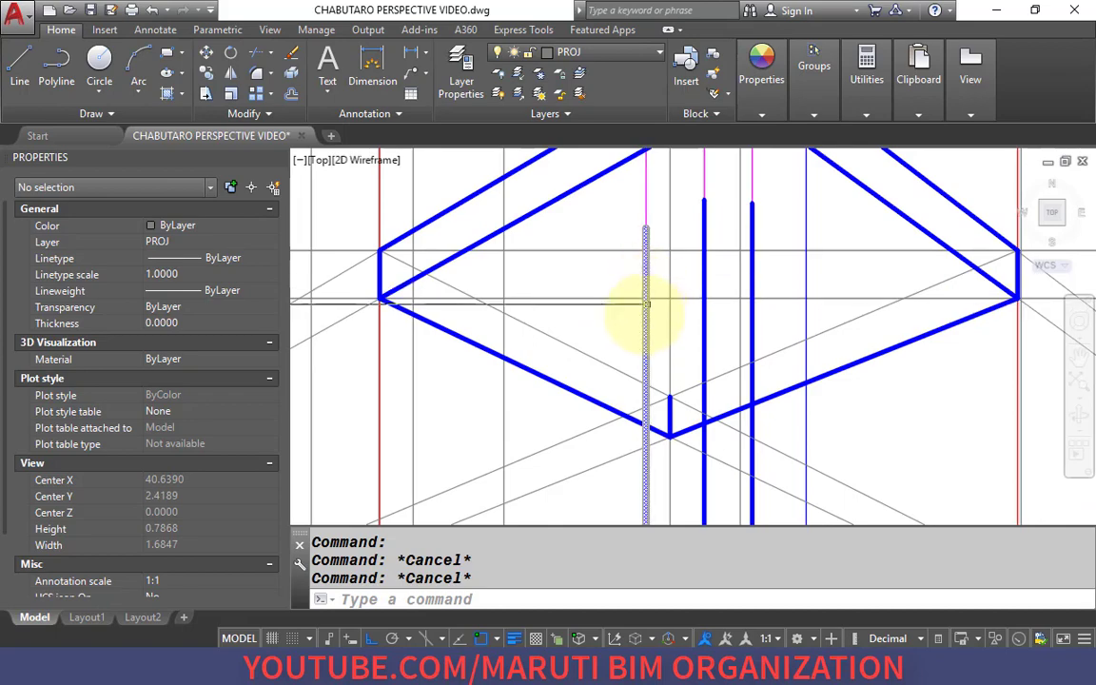
scroll(721, 244, down, 6)
scroll(704, 400, up, 6)
scroll(766, 381, down, 5)
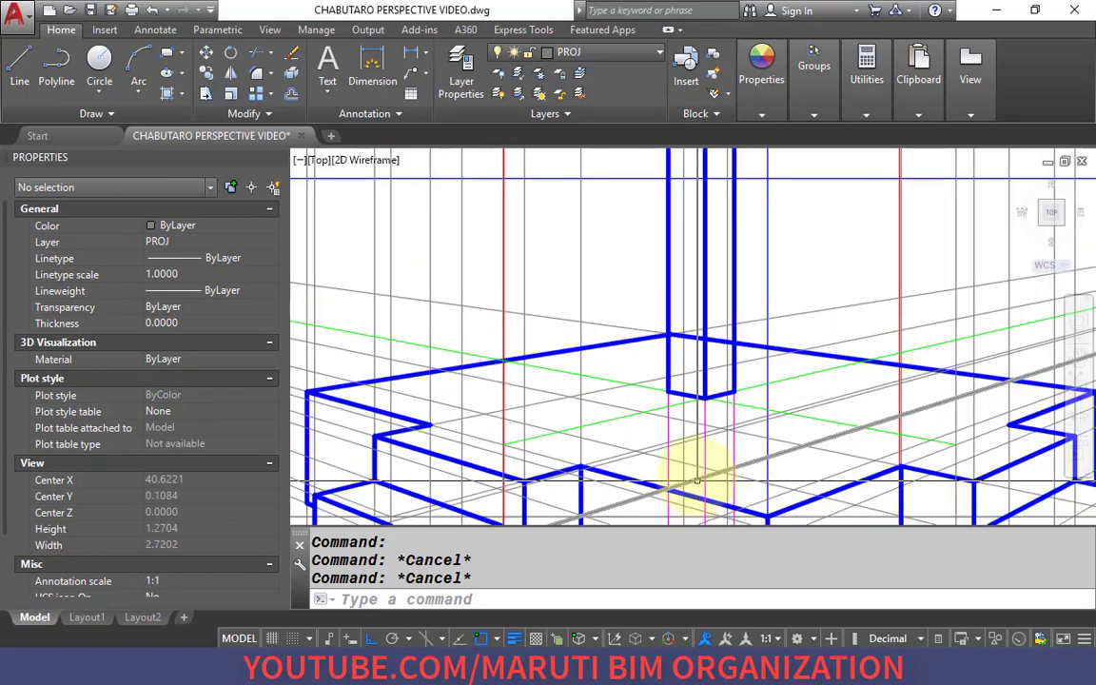
scroll(666, 314, up, 6)
scroll(618, 319, up, 3)
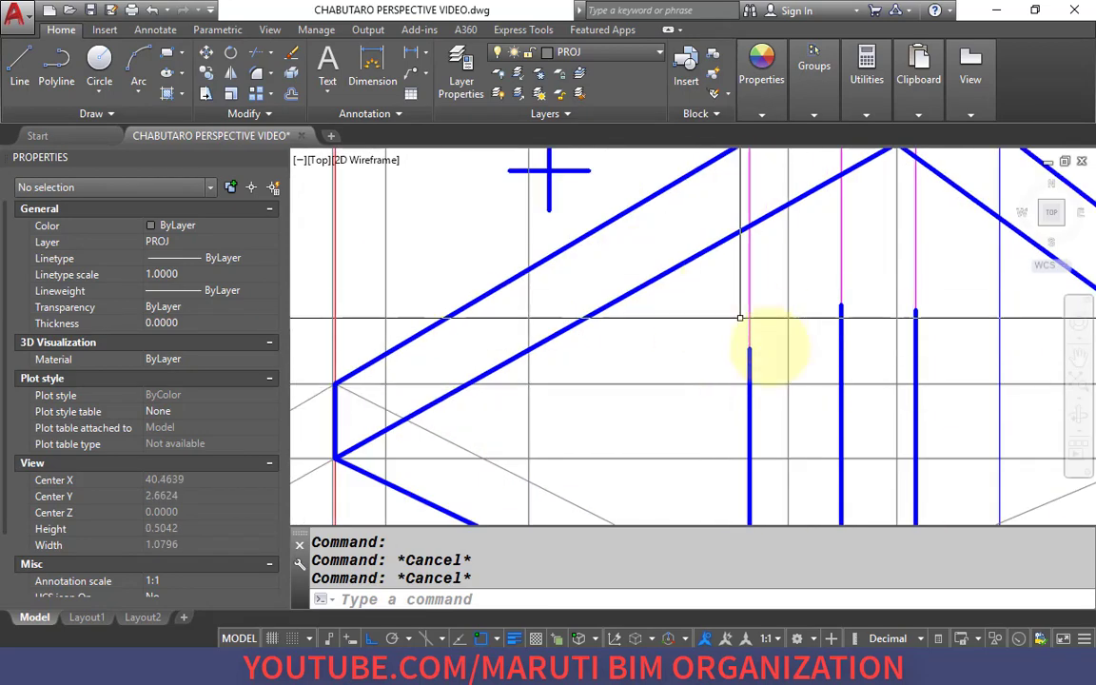
Draw a line from the point where the left post edge meets the lower height line to VP1.
scroll(703, 300, down, 2)
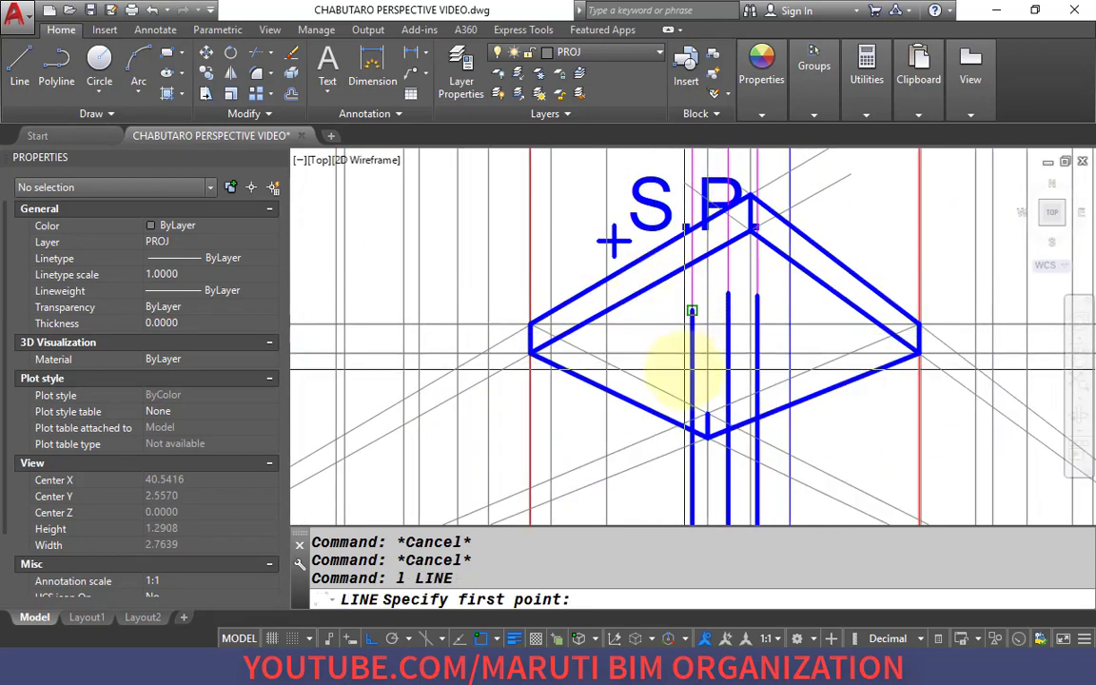
click(694, 353)
scroll(616, 317, down, 6)
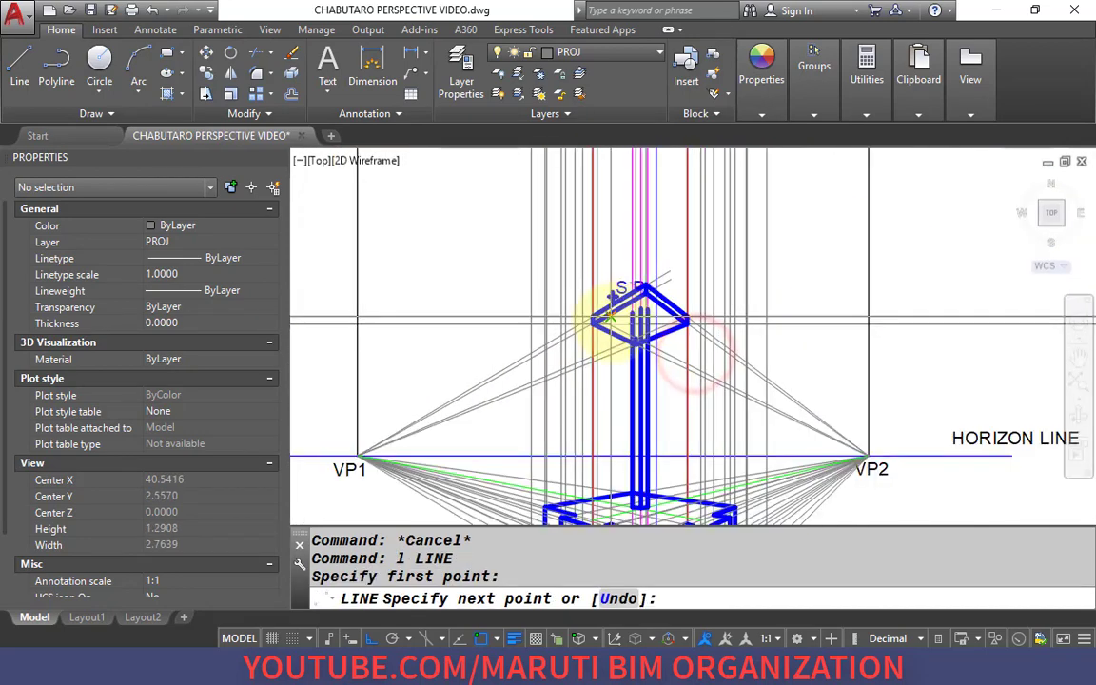
scroll(868, 342, up, 8)
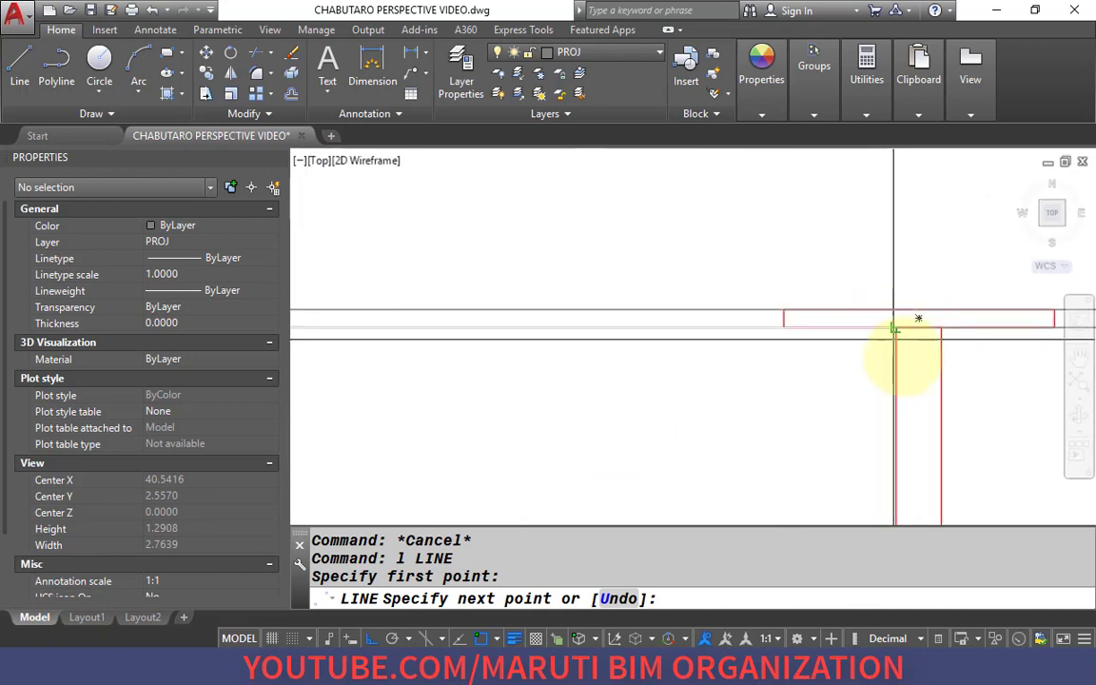
scroll(894, 328, down, 7)
scroll(660, 305, up, 6)
scroll(673, 379, down, 3)
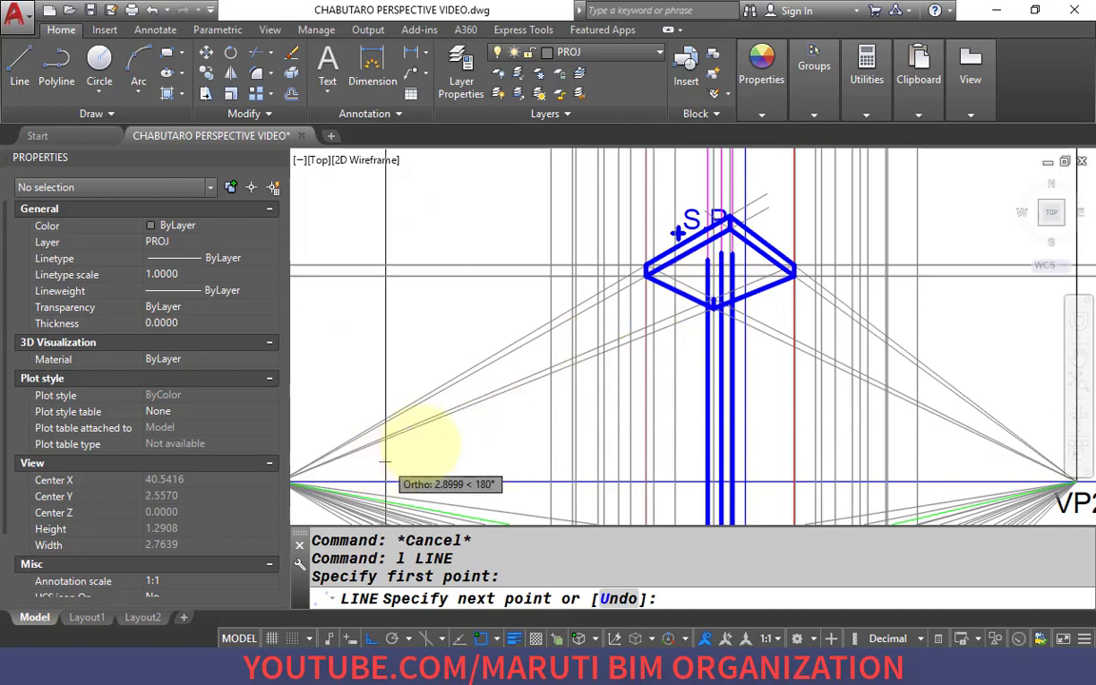
middle_drag(386, 461, 491, 406)
click(467, 399)
key(Return)
Draw a line from the point where the right post edge meets the lower height line to VP2.
scroll(830, 214, up, 8)
key(Return)
click(897, 259)
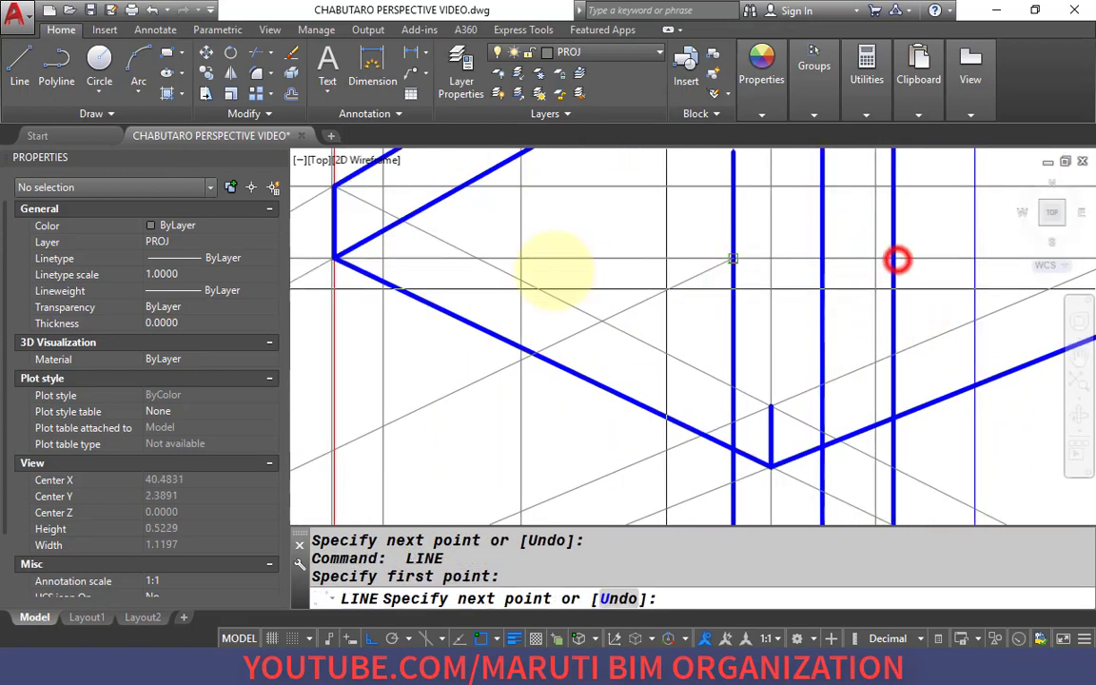
scroll(896, 258, down, 6)
scroll(760, 363, up, 5)
click(778, 362)
key(Return)
scroll(612, 313, down, 5)
scroll(758, 368, up, 6)
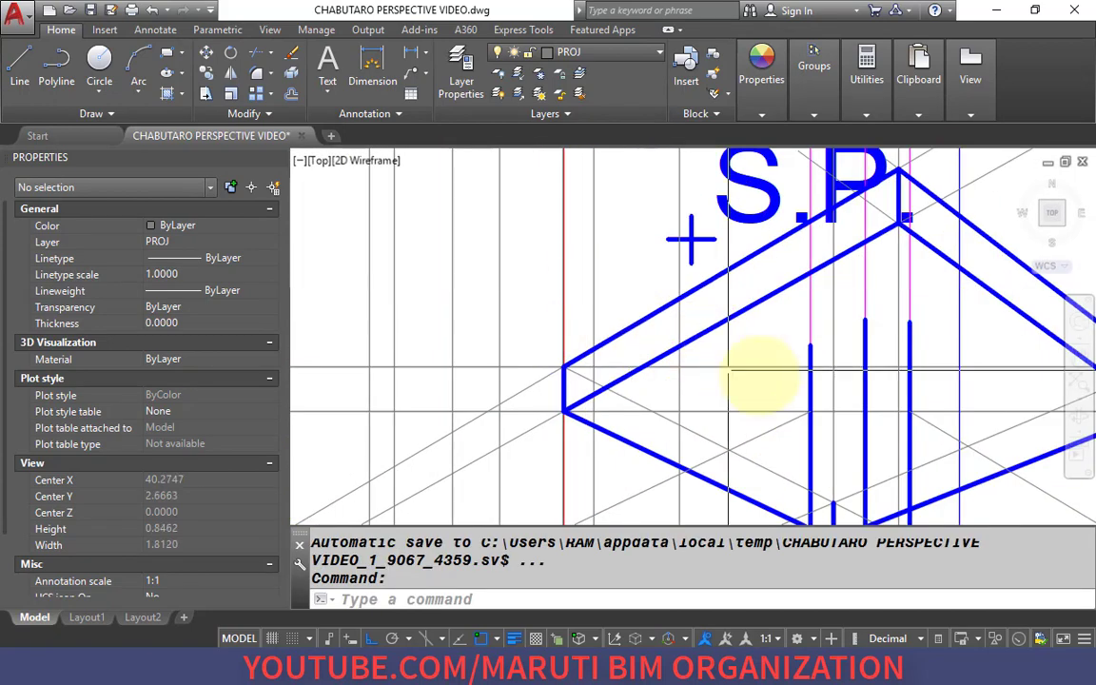
Lengthen the VP2 line up past the left post edge so that it crosses all three post edges.
click(935, 429)
mouse_move(912, 407)
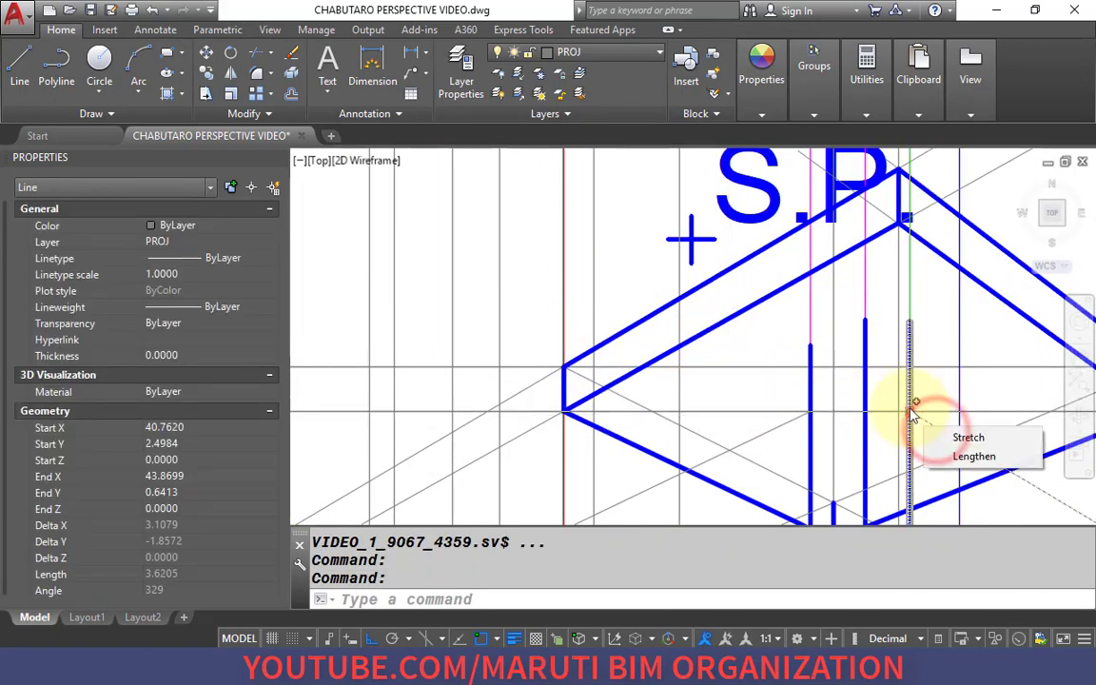
click(952, 459)
click(749, 330)
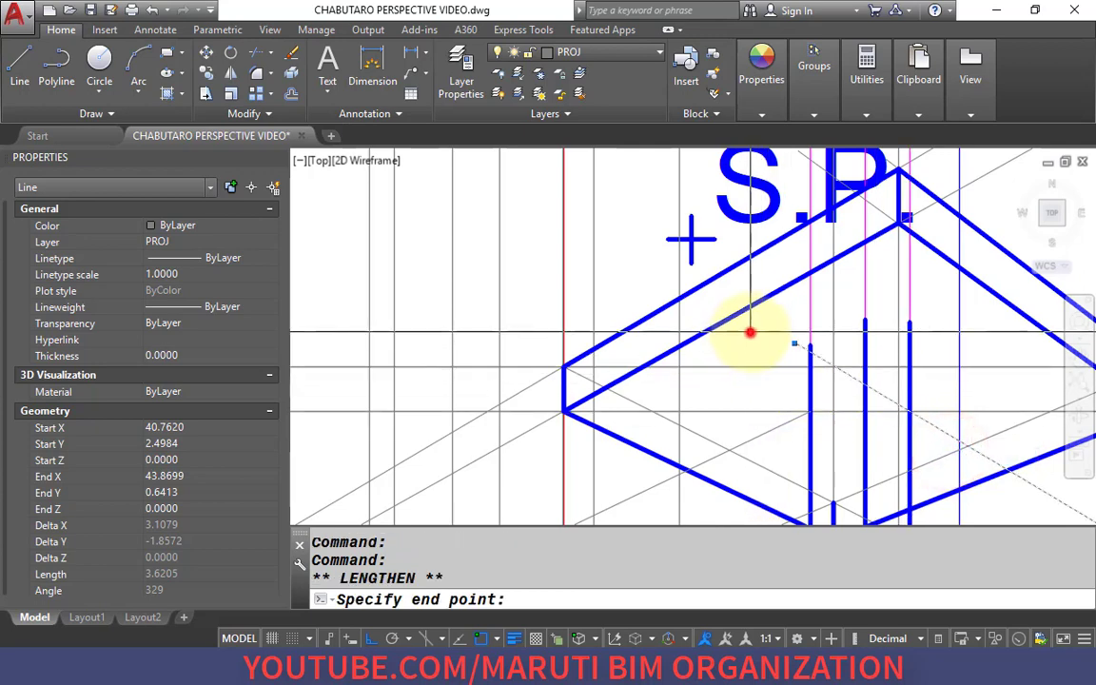
key(Escape)
Lengthen the VP1 line from the left post edge past the middle post edge so that it crosses the VP2 line.
click(783, 423)
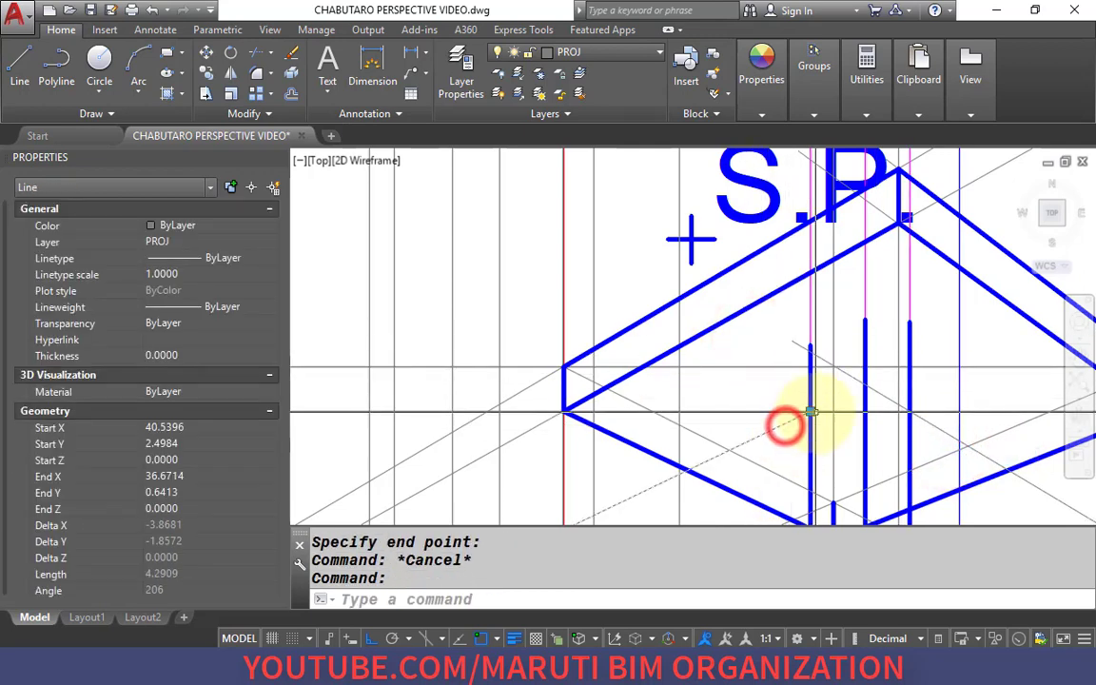
click(871, 460)
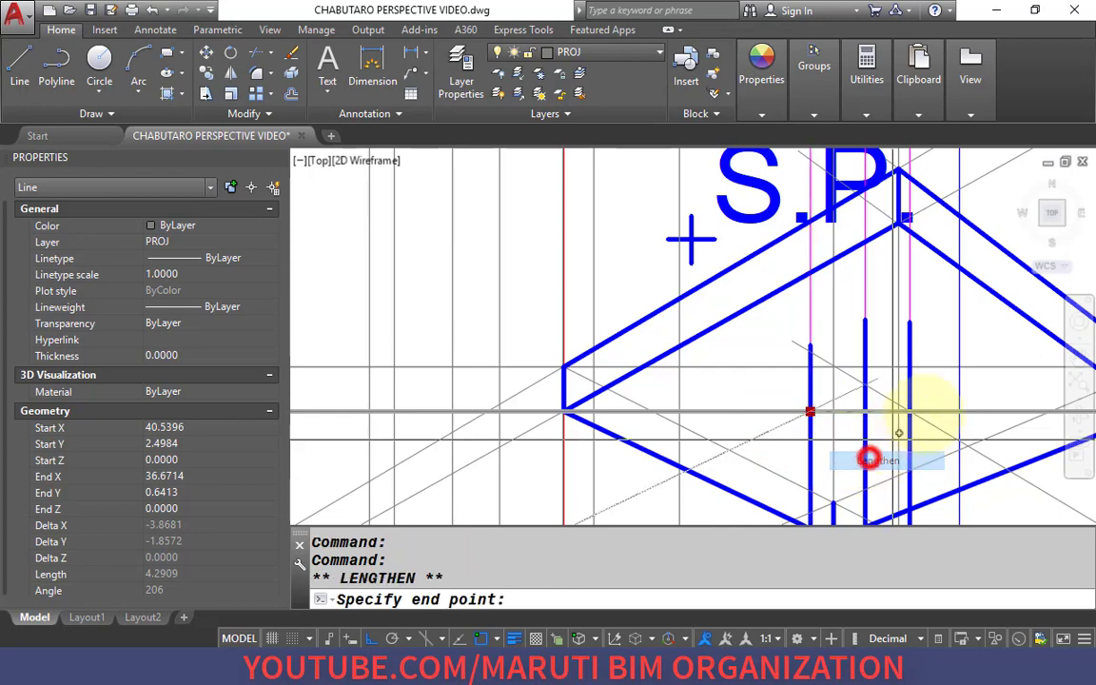
scroll(942, 390, up, 5)
scroll(772, 431, up, 2)
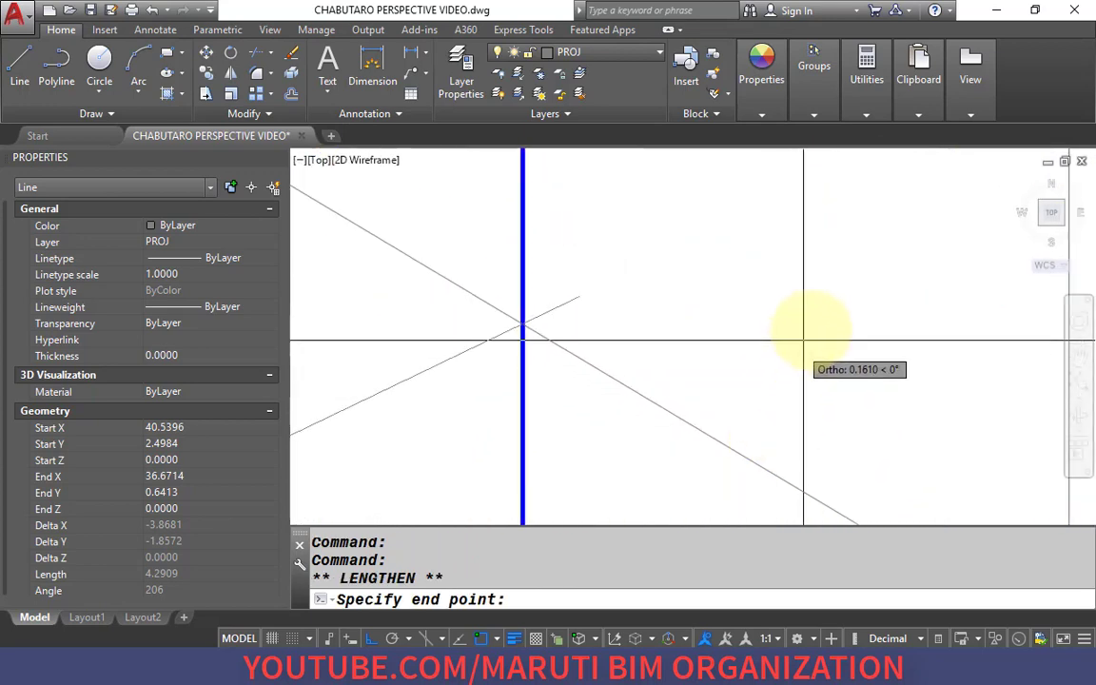
click(849, 285)
key(Escape)
Trim the overshooting parts of the VP1 and VP2 lines beyond their crossing on the middle post edge.
scroll(569, 289, up, 2)
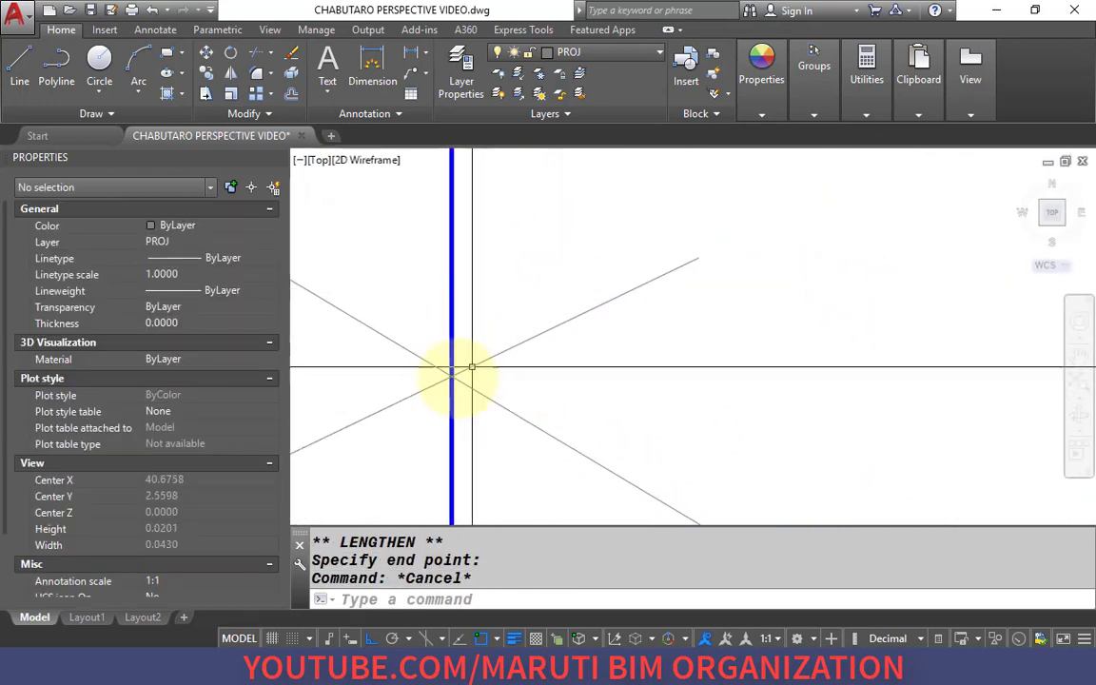
scroll(592, 320, down, 4)
text(tr)
key(Return)
key(Return)
click(587, 328)
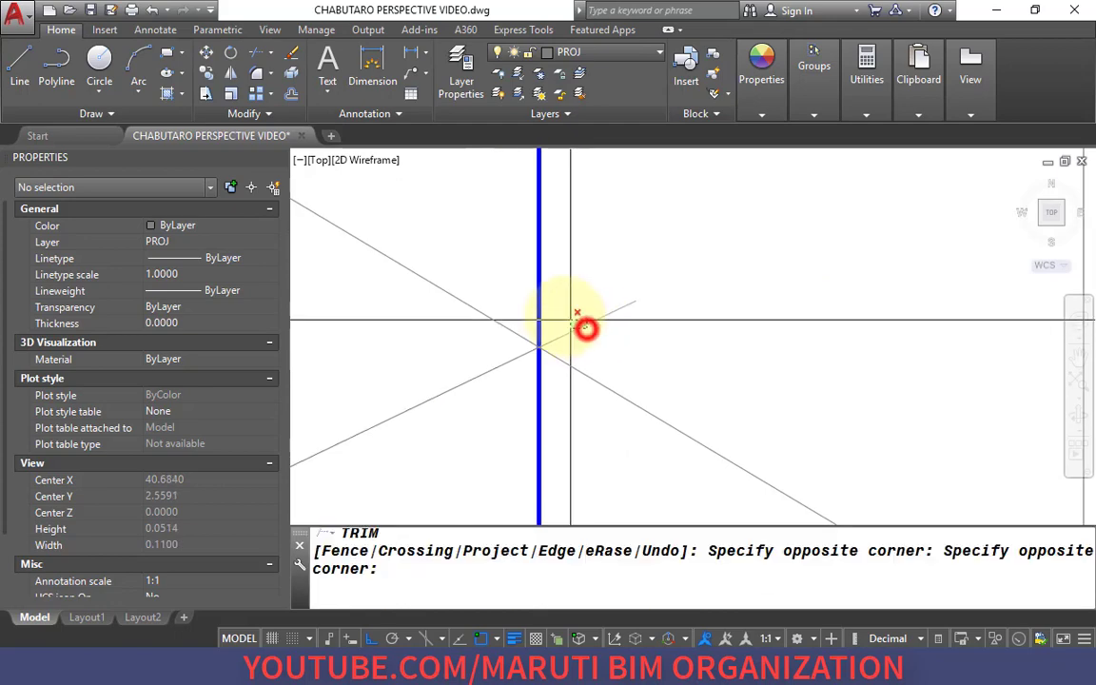
click(563, 317)
scroll(586, 332, down, 4)
click(547, 312)
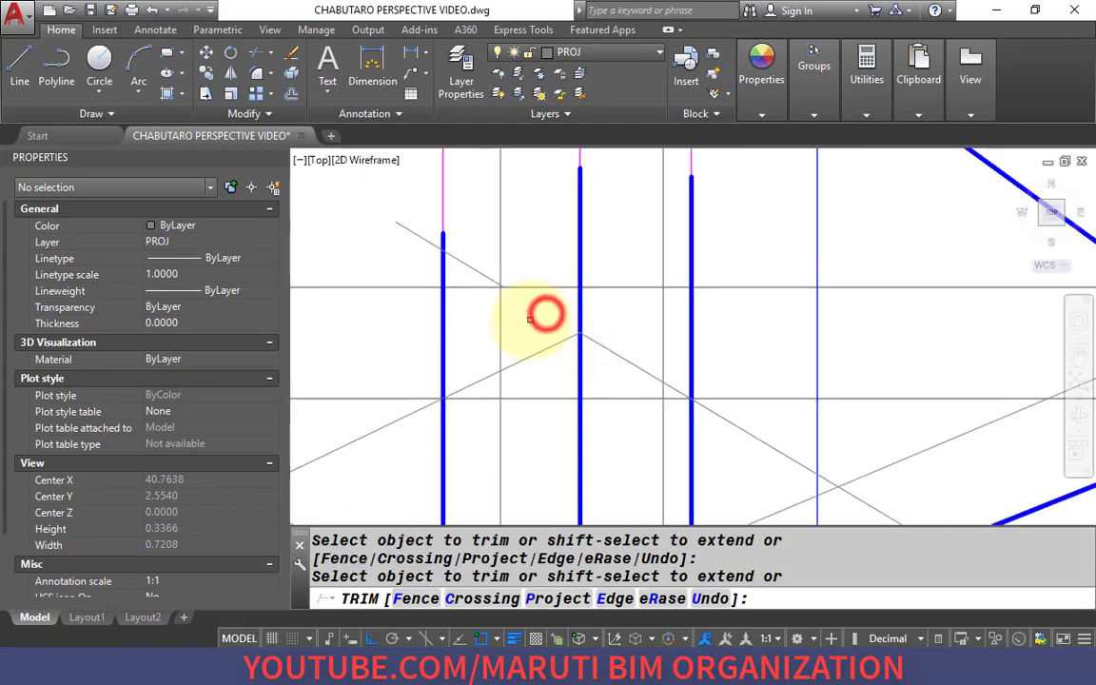
Trim the three post edges between the upper height line and the points where they meet the vanishing lines.
scroll(586, 317, down, 3)
scroll(563, 323, up, 2)
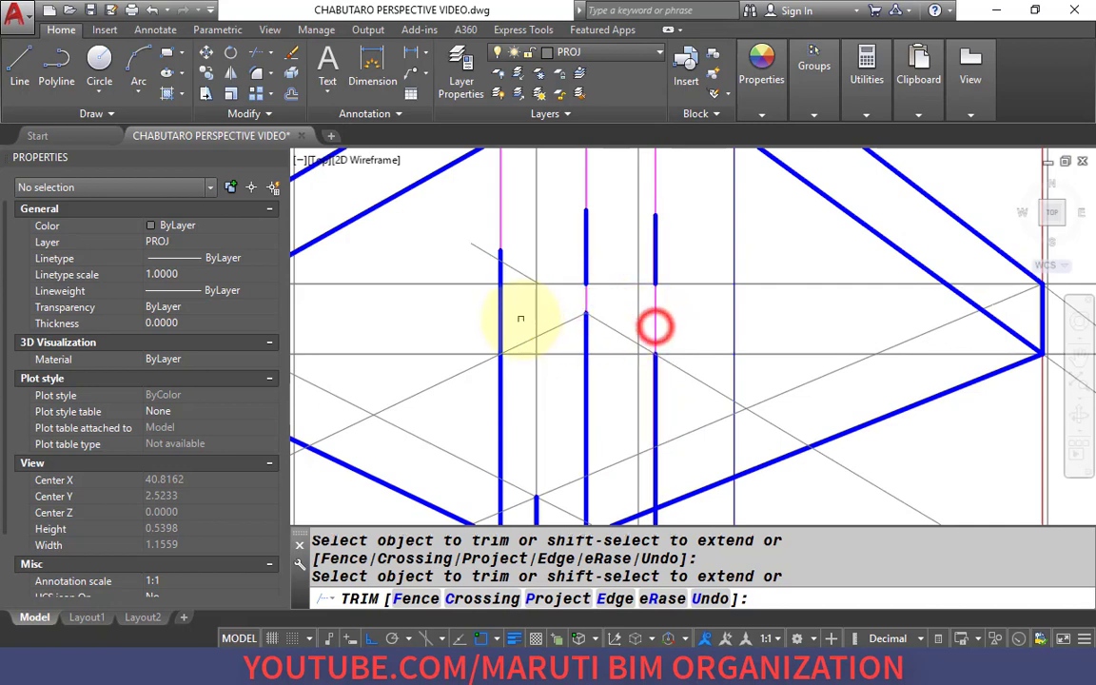
click(501, 320)
key(Escape)
Erase the leftover VP2 line stub and the three detached post edge pieces above the upper height line.
click(455, 236)
click(561, 302)
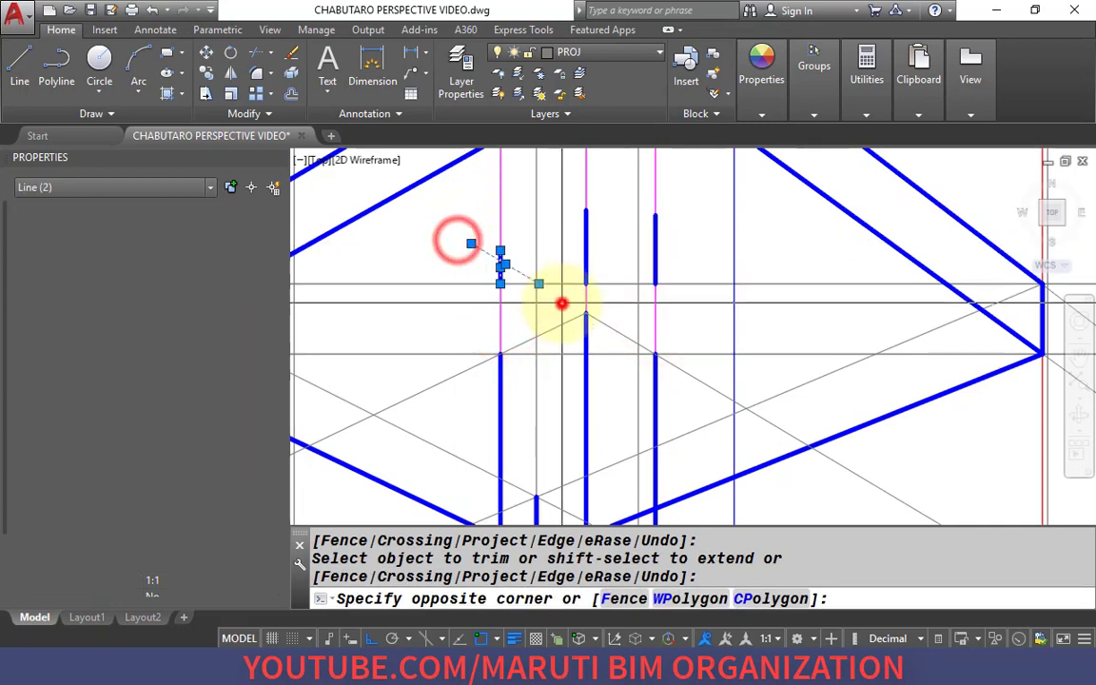
text(e)
key(Return)
click(582, 265)
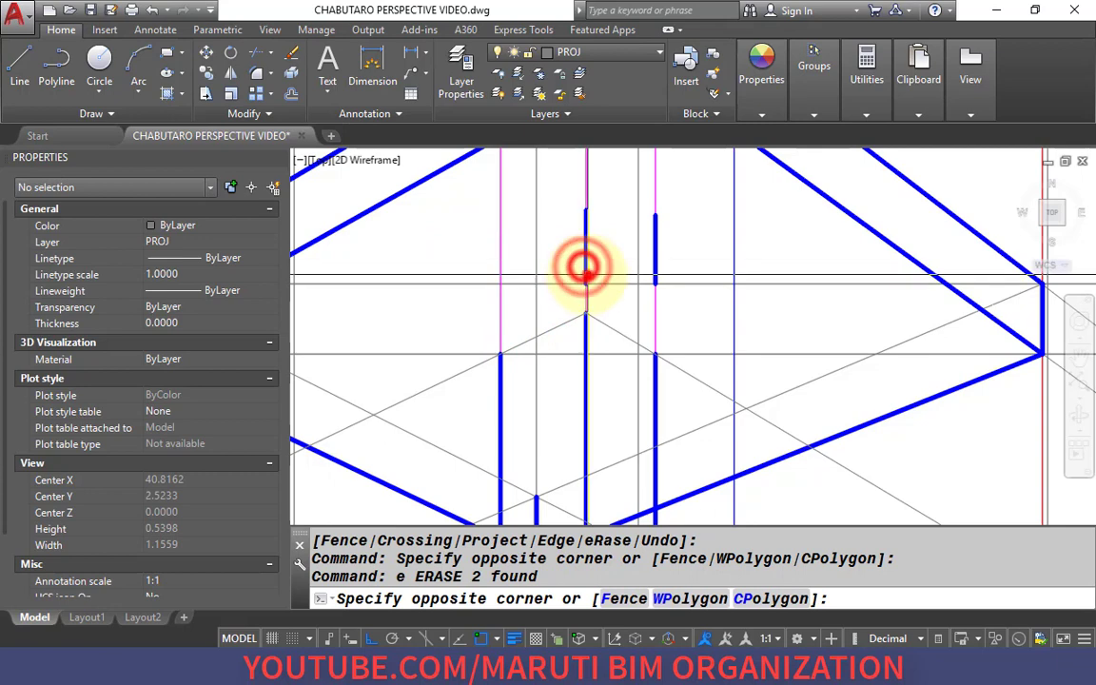
click(586, 275)
text(e)
key(Return)
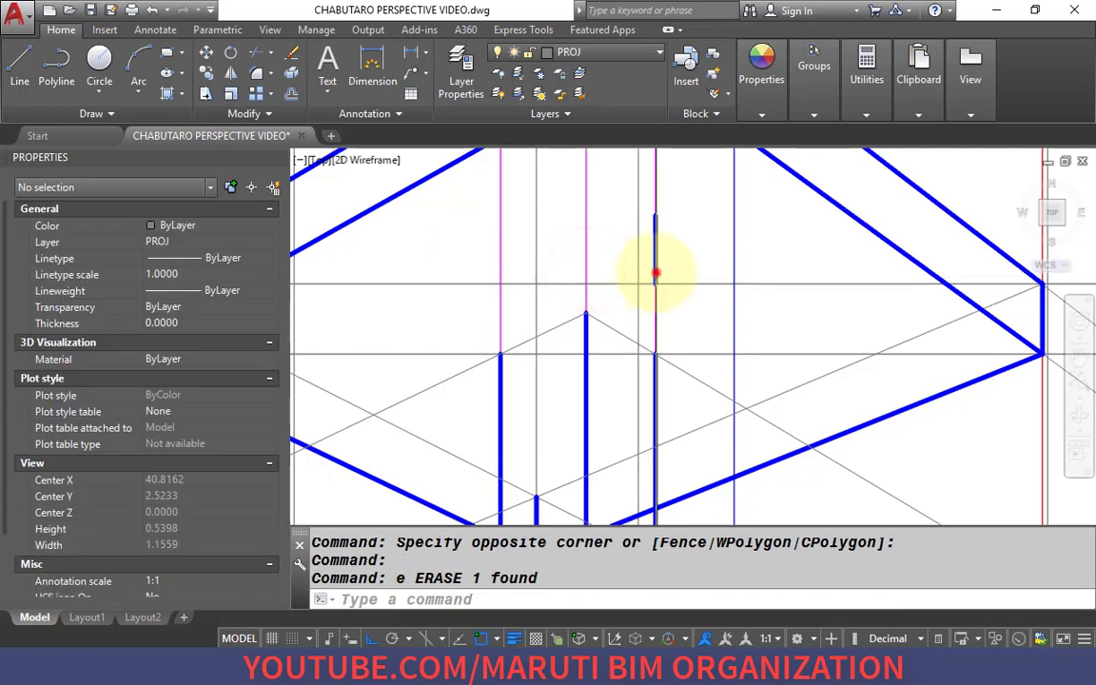
click(654, 273)
text(e)
key(Return)
Draw connected lines from the top of the left post edge to the middle one and on to the right one.
text(l)
key(Return)
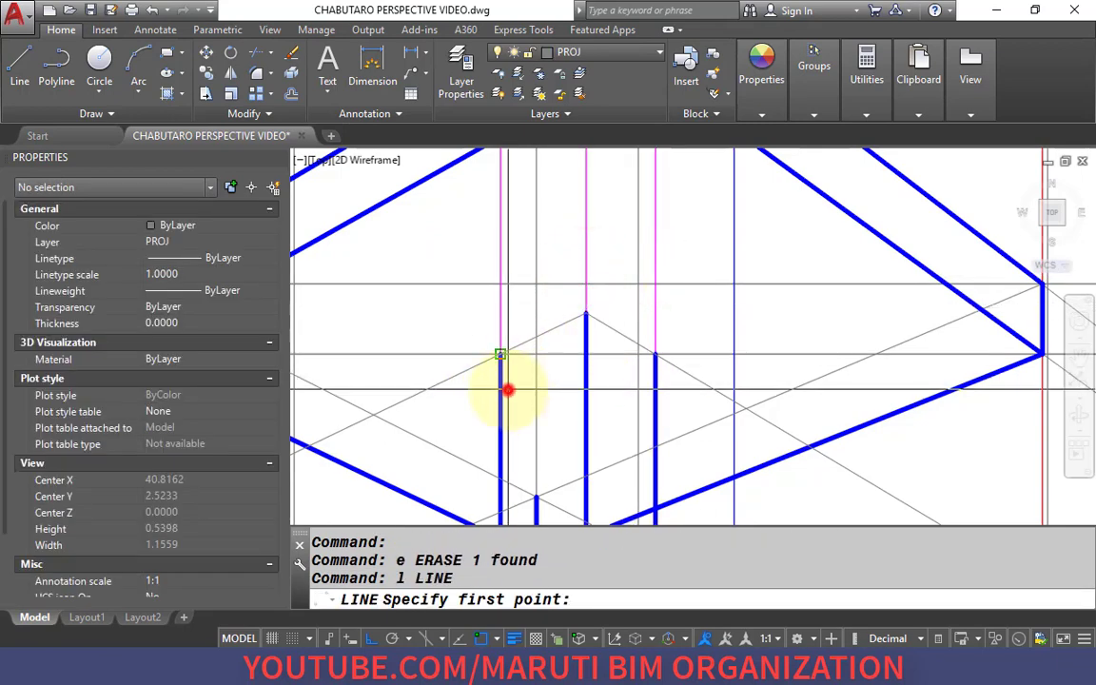
click(507, 388)
click(590, 329)
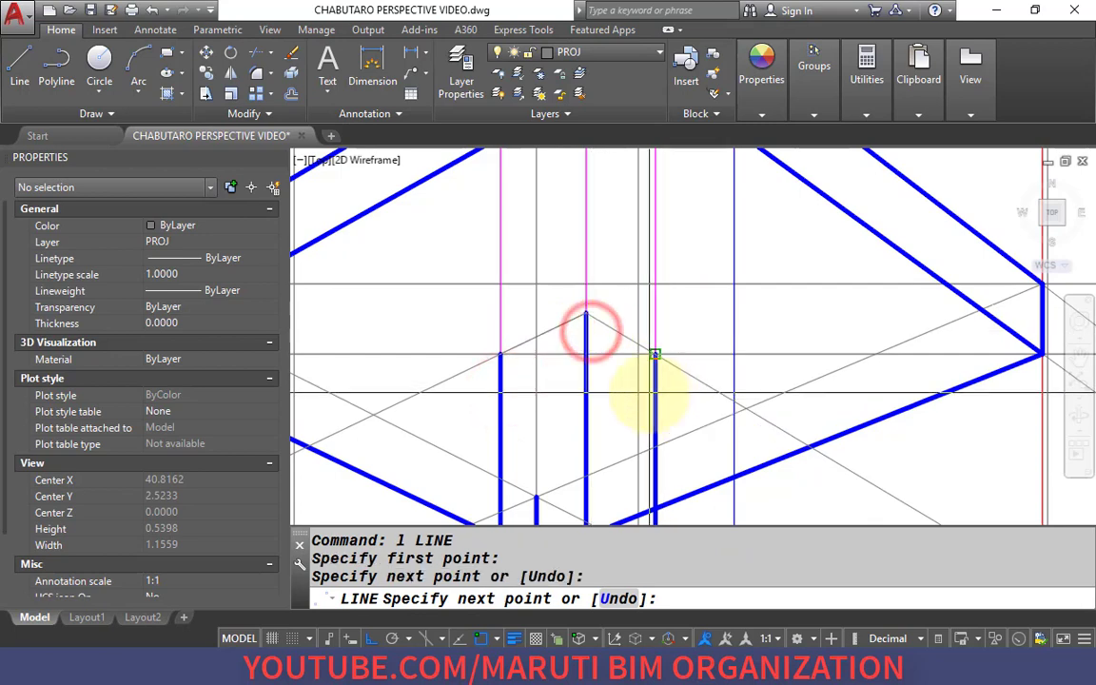
click(650, 392)
key(Return)
Match the properties of the thick blue right post edge onto the two new lines at the top of the post.
text(ma)
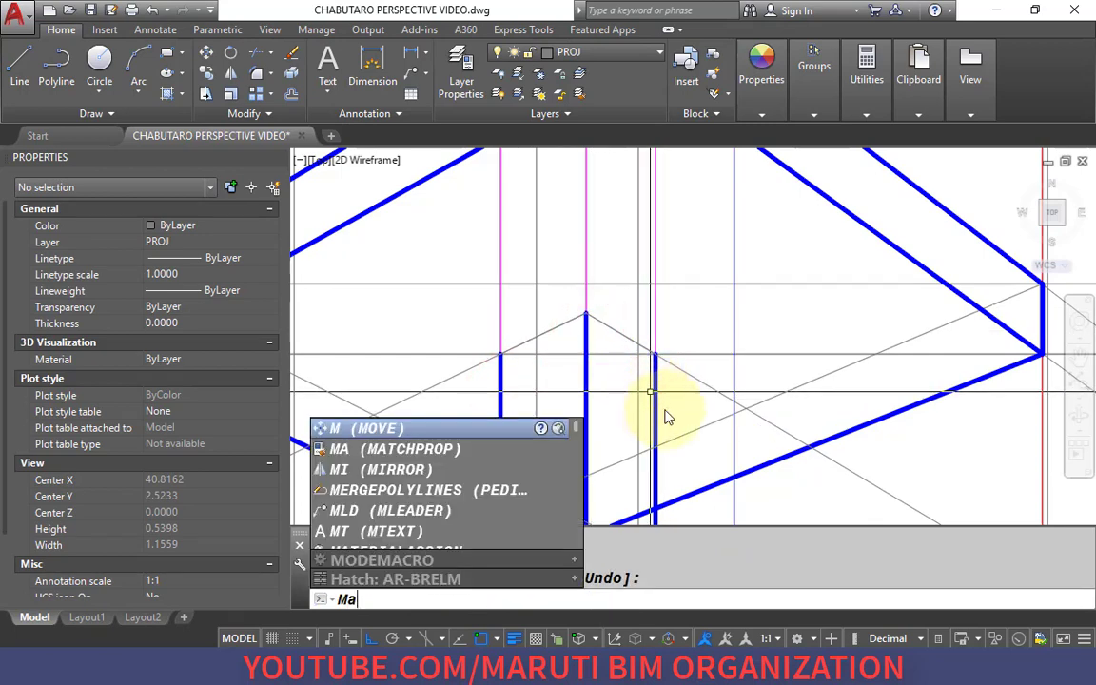
key(Return)
click(656, 400)
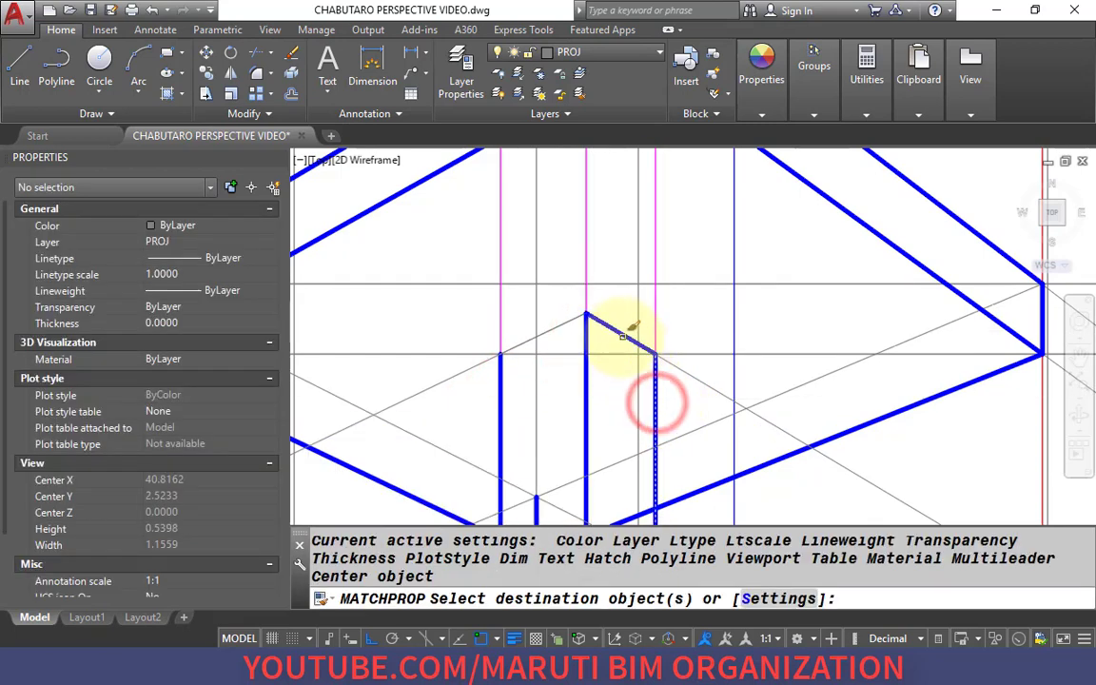
click(622, 335)
click(566, 324)
key(Return)
Remove the portions of the square part's lower edges that run behind the post by trimming and erasing them.
scroll(565, 323, down, 5)
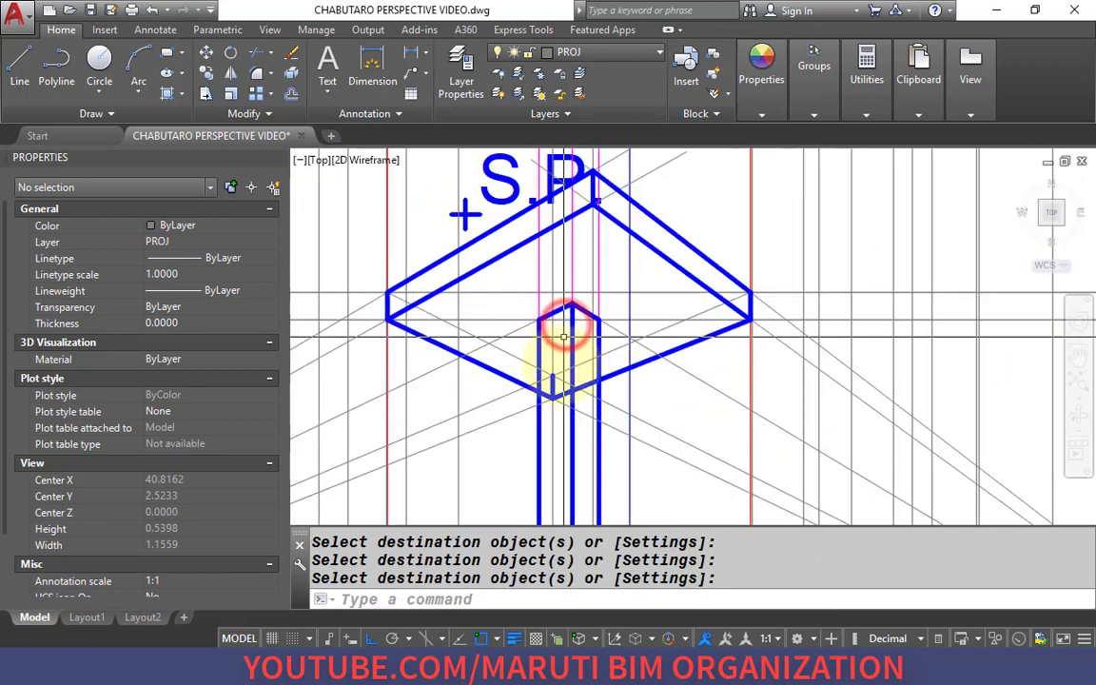
scroll(562, 366, up, 5)
text(tr)
key(Return)
key(Return)
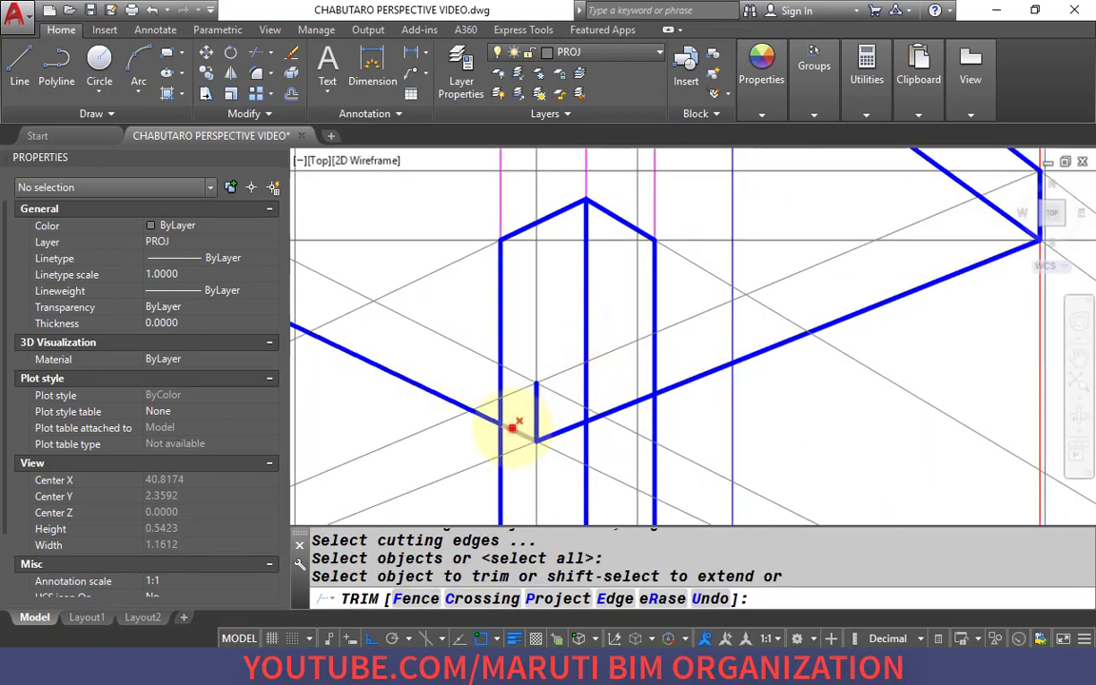
click(513, 425)
key(Return)
click(621, 404)
text(e)
key(Return)
Erase the short vertical blue edge of the square part's hidden corner between the left and middle post edges.
click(538, 416)
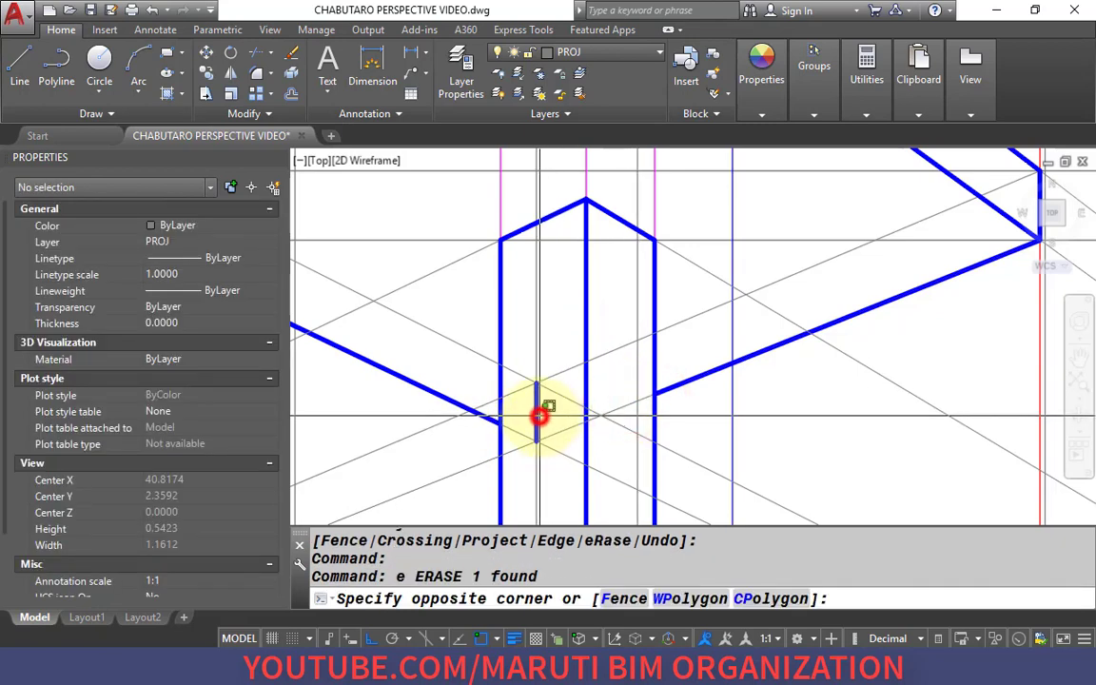
scroll(538, 414, down, 6)
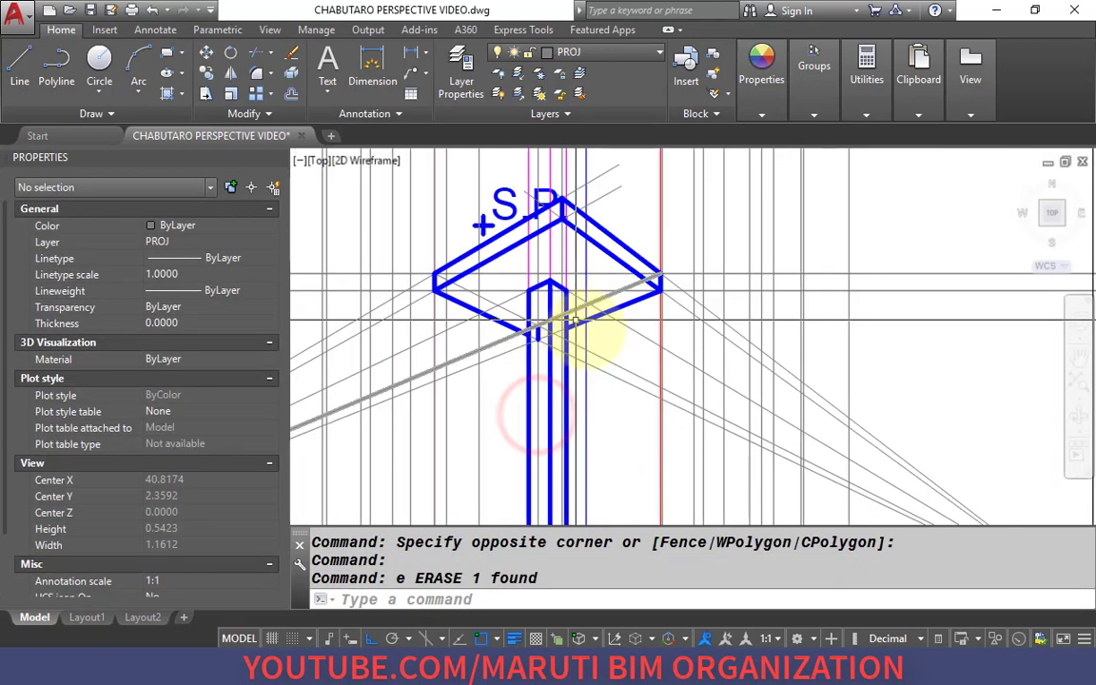
mouse_move(612, 342)
middle_down()
mouse_move(606, 351)
mouse_move(568, 245)
middle_up()
scroll(465, 237, up, 3)
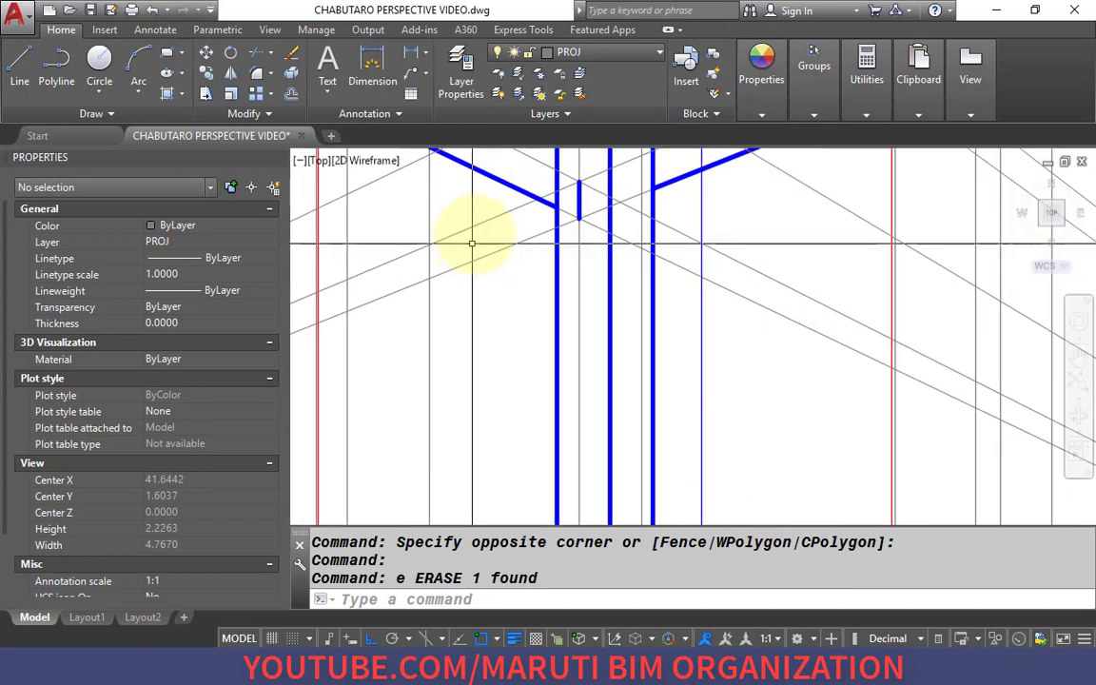
scroll(577, 167, up, 2)
click(579, 237)
click(587, 252)
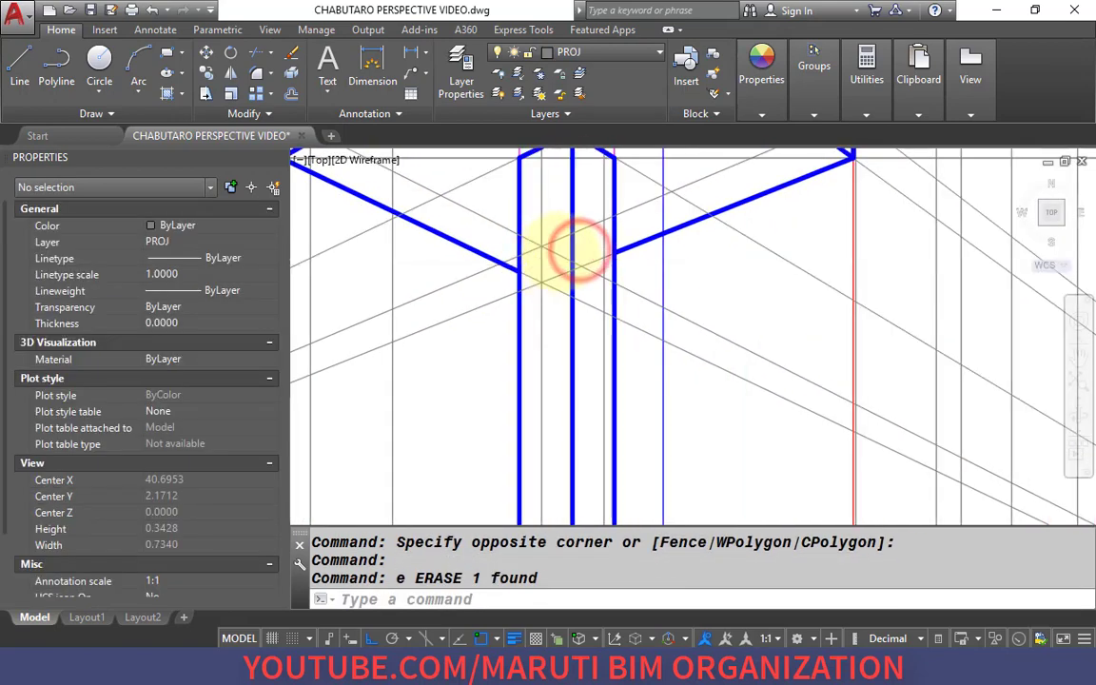
Examine the chabutaro perspective from the upper square part down the post to the stepped base.
scroll(576, 249, down, 10)
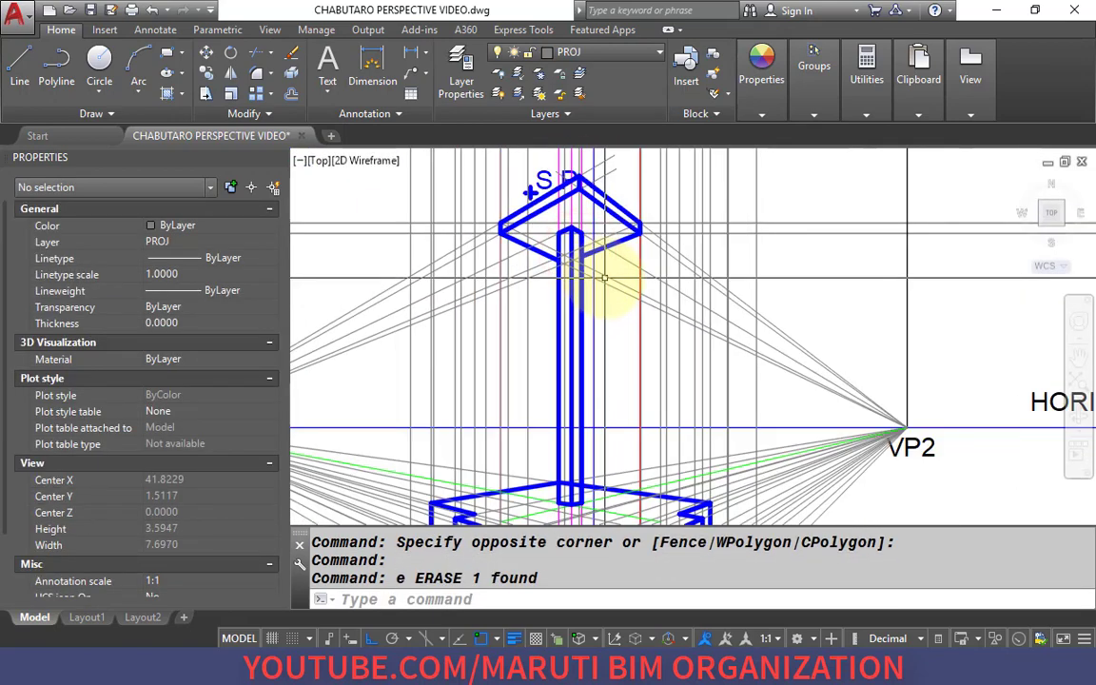
scroll(612, 183, up, 13)
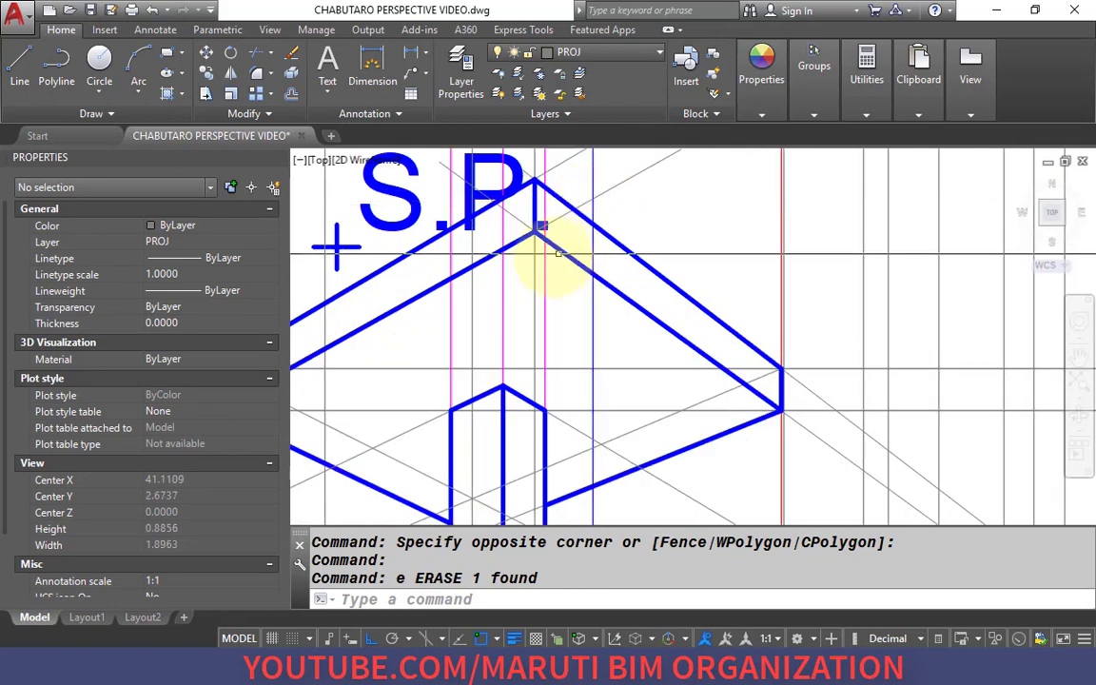
scroll(569, 252, down, 12)
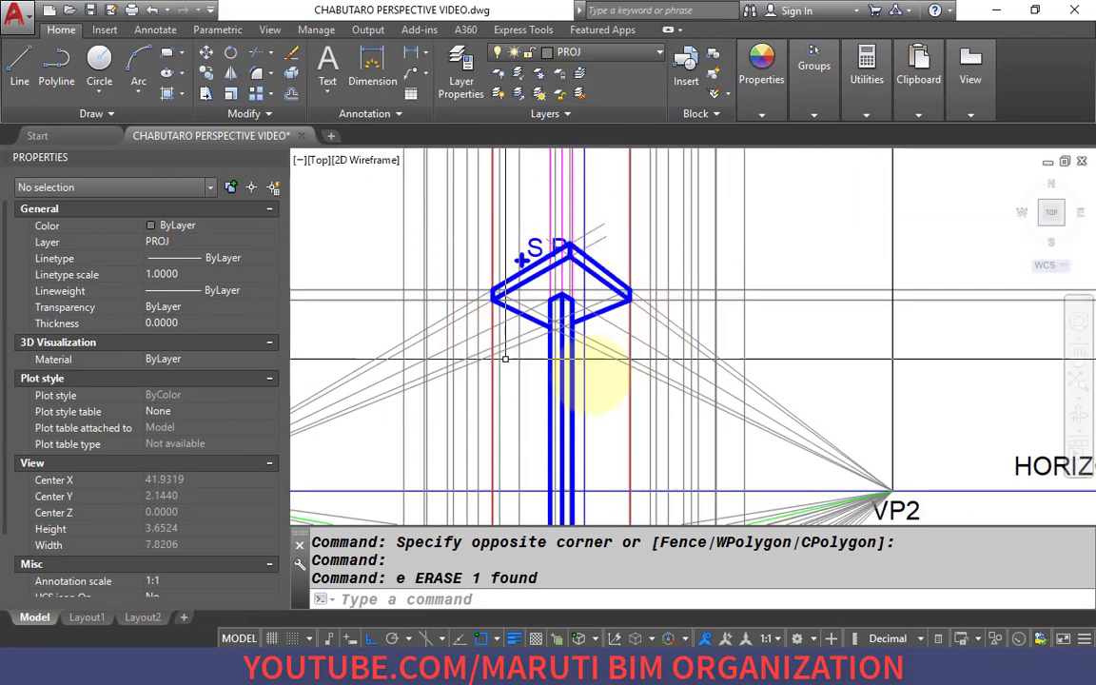
scroll(586, 275, up, 2)
scroll(566, 299, down, 4)
scroll(584, 410, up, 2)
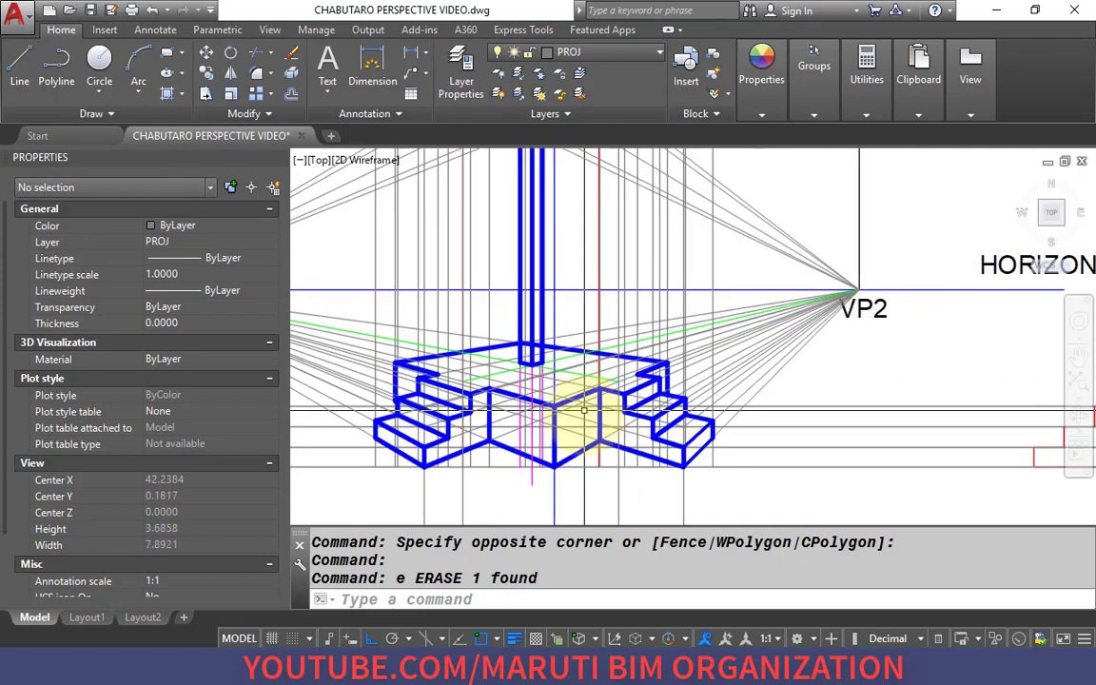
scroll(584, 411, down, 6)
middle_drag(613, 338, 599, 256)
scroll(526, 416, up, 4)
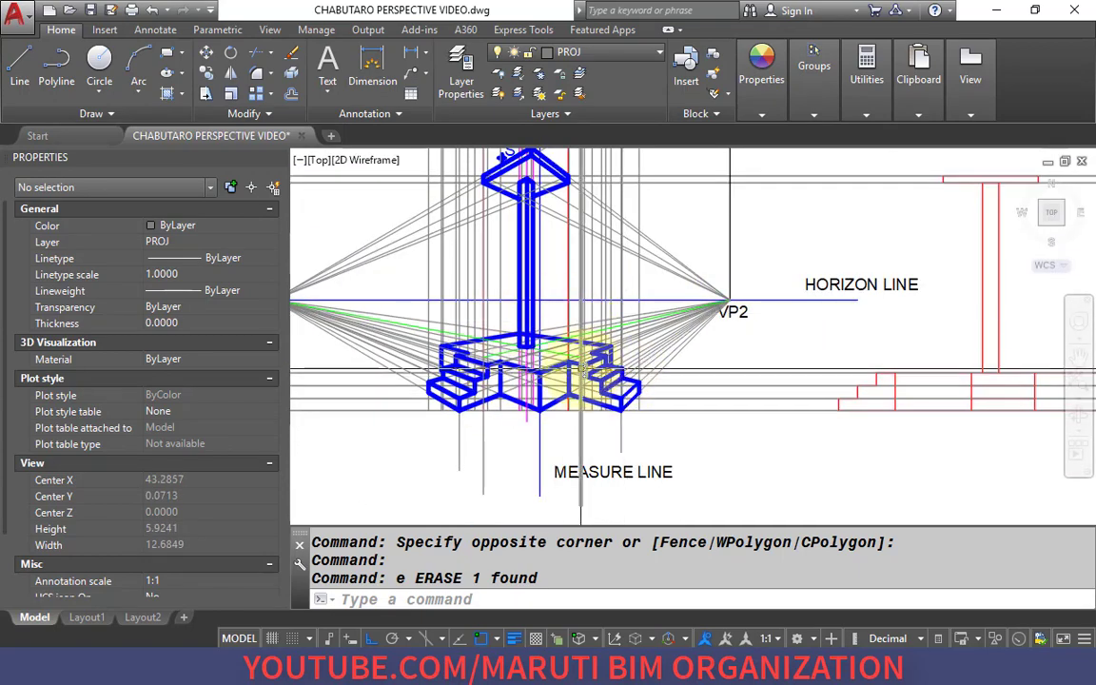
scroll(580, 369, up, 2)
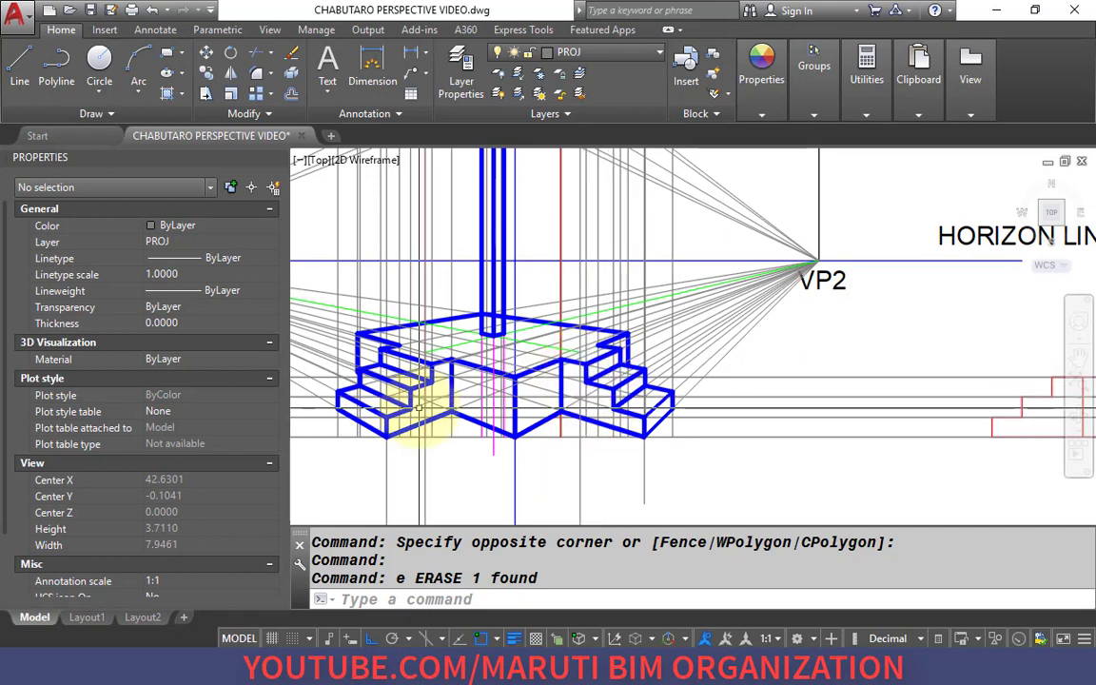
middle_drag(517, 305, 516, 406)
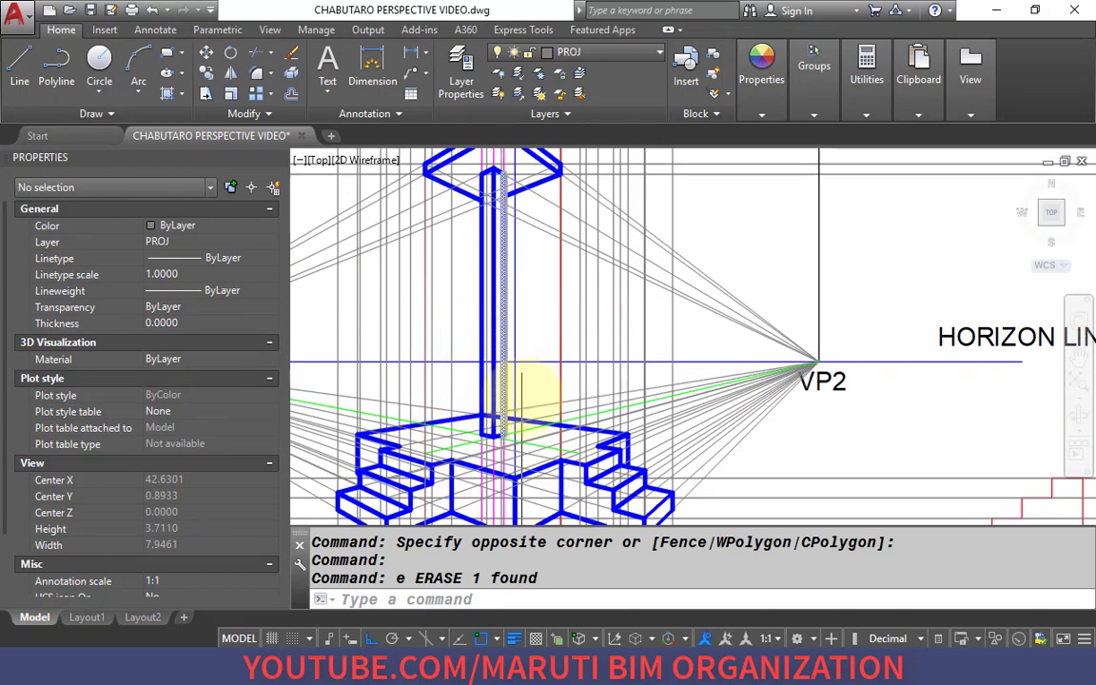
middle_drag(496, 333, 516, 424)
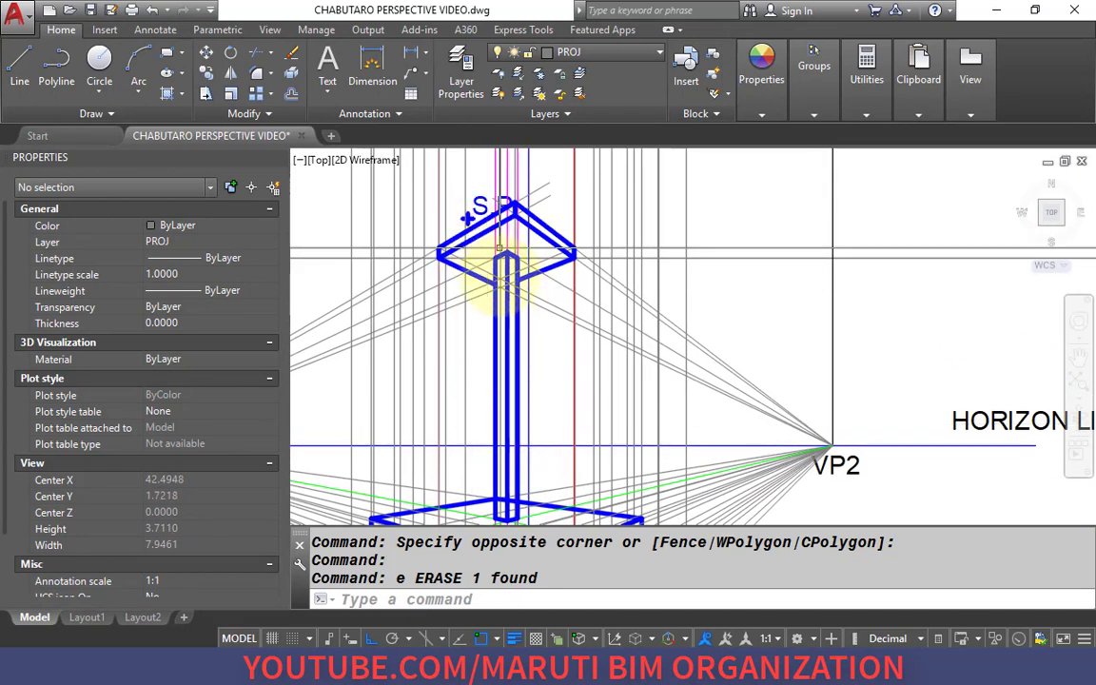
middle_drag(569, 327, 575, 191)
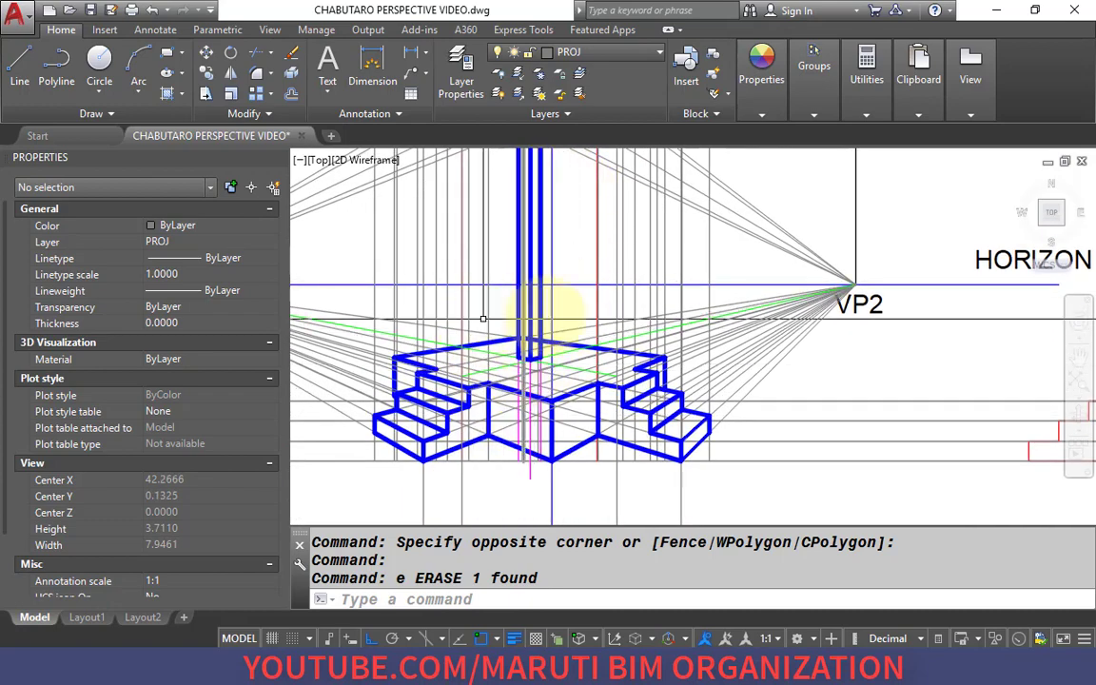
scroll(521, 335, up, 3)
scroll(609, 433, down, 5)
scroll(529, 288, up, 3)
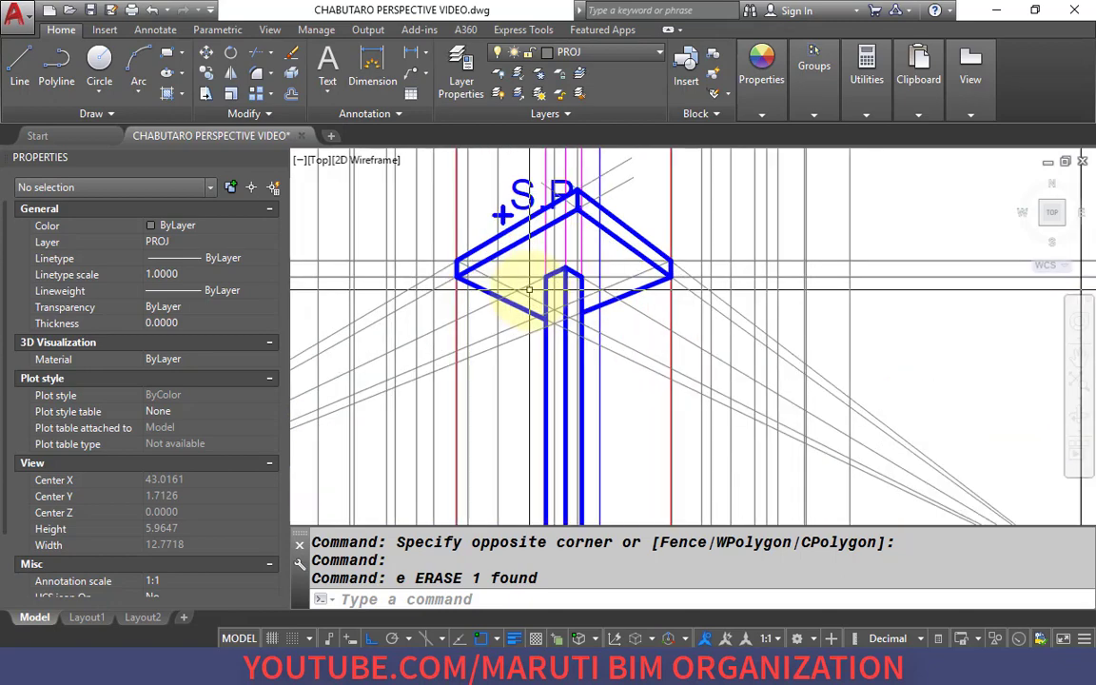
scroll(544, 191, up, 3)
scroll(723, 290, down, 6)
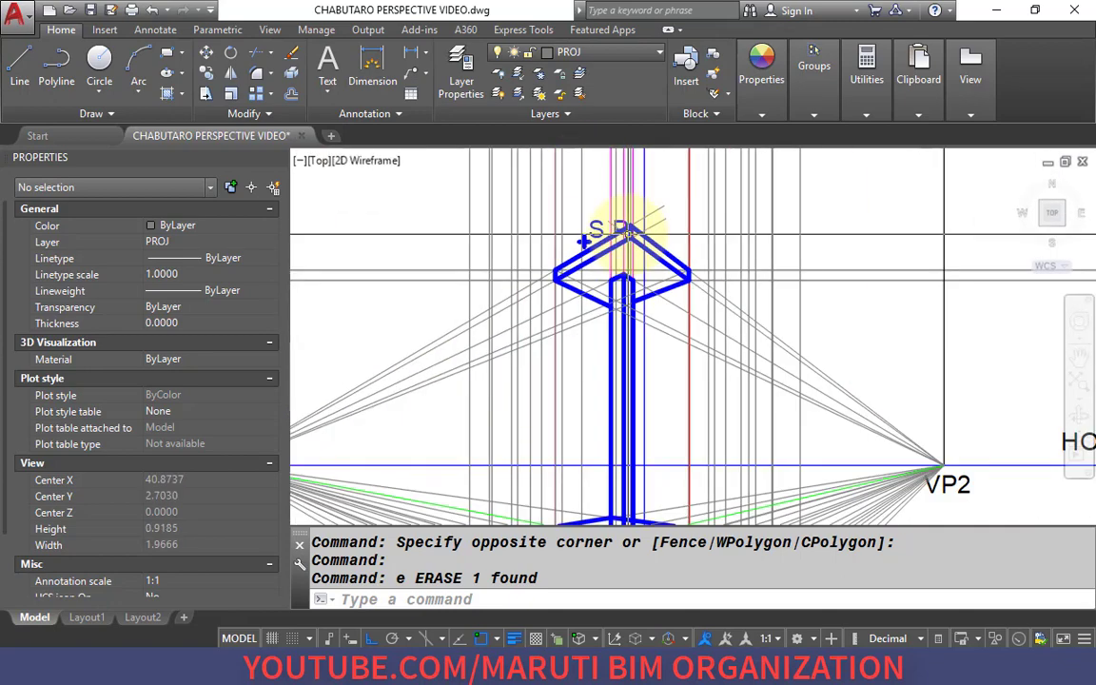
scroll(645, 349, up, 4)
scroll(594, 337, down, 6)
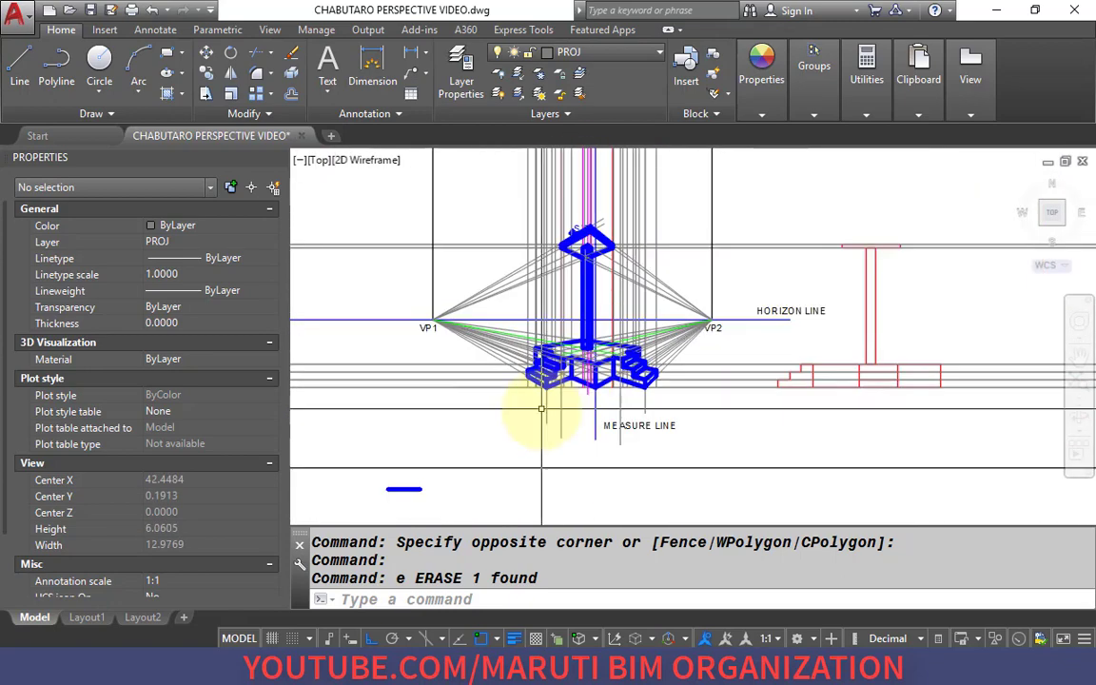
scroll(543, 416, up, 5)
scroll(533, 433, down, 5)
scroll(594, 440, up, 2)
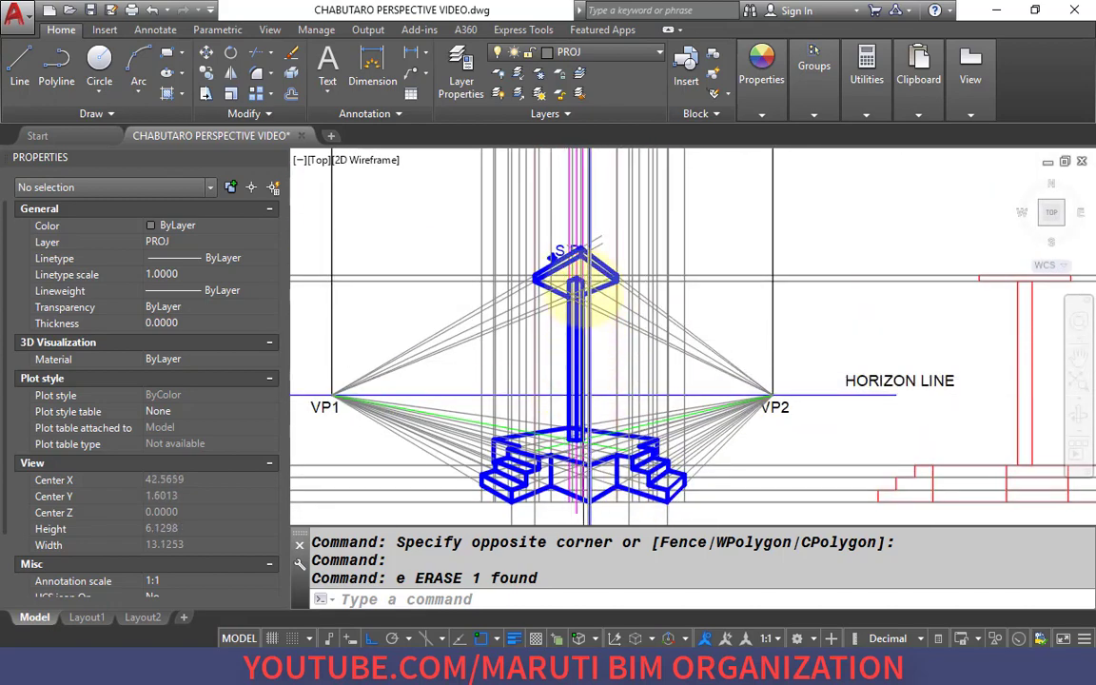
Examine the junction of the post with the upper square part and the overall perspective construction.
scroll(578, 297, up, 7)
scroll(615, 342, down, 1)
middle_drag(617, 282, 617, 333)
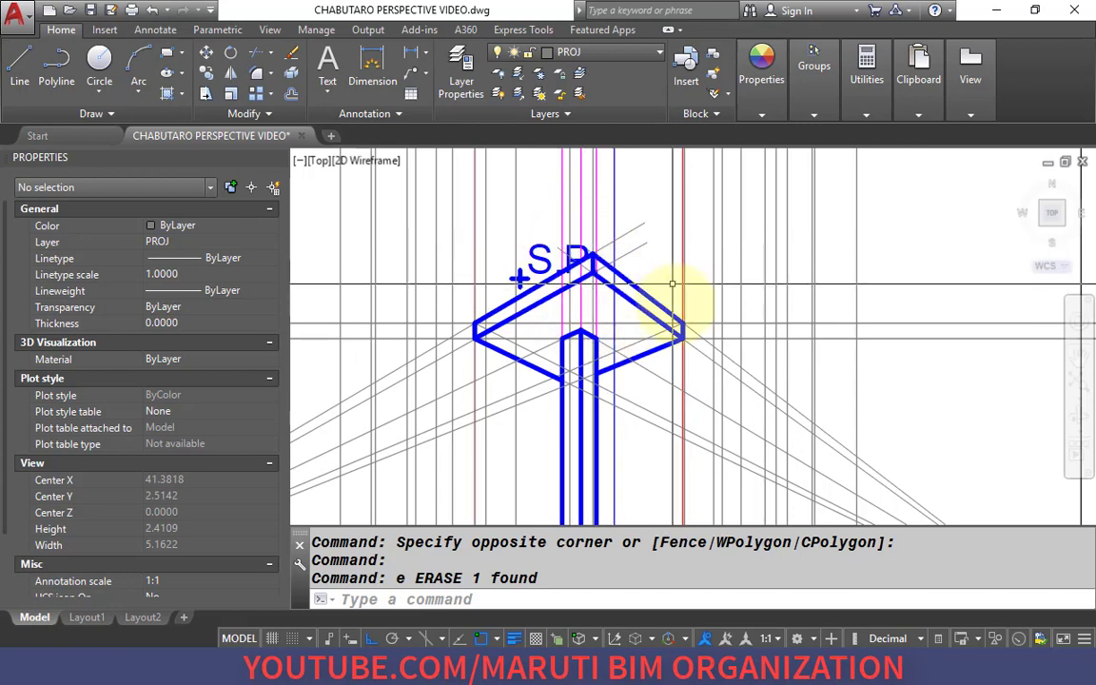
scroll(549, 314, up, 4)
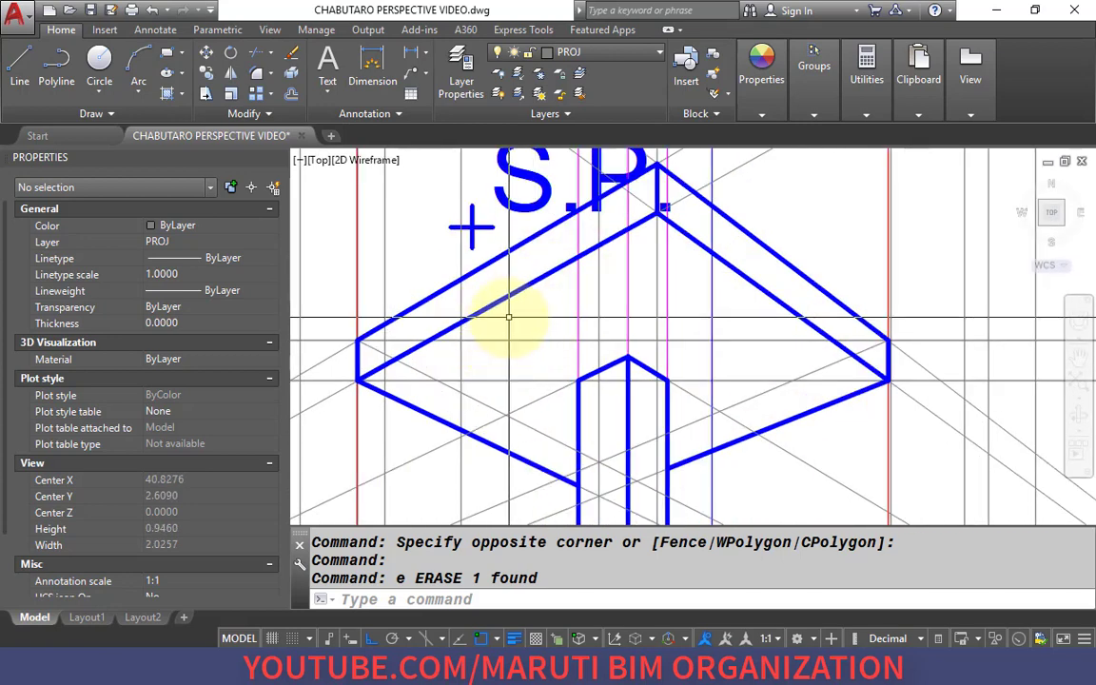
scroll(508, 317, down, 12)
middle_drag(526, 281, 547, 364)
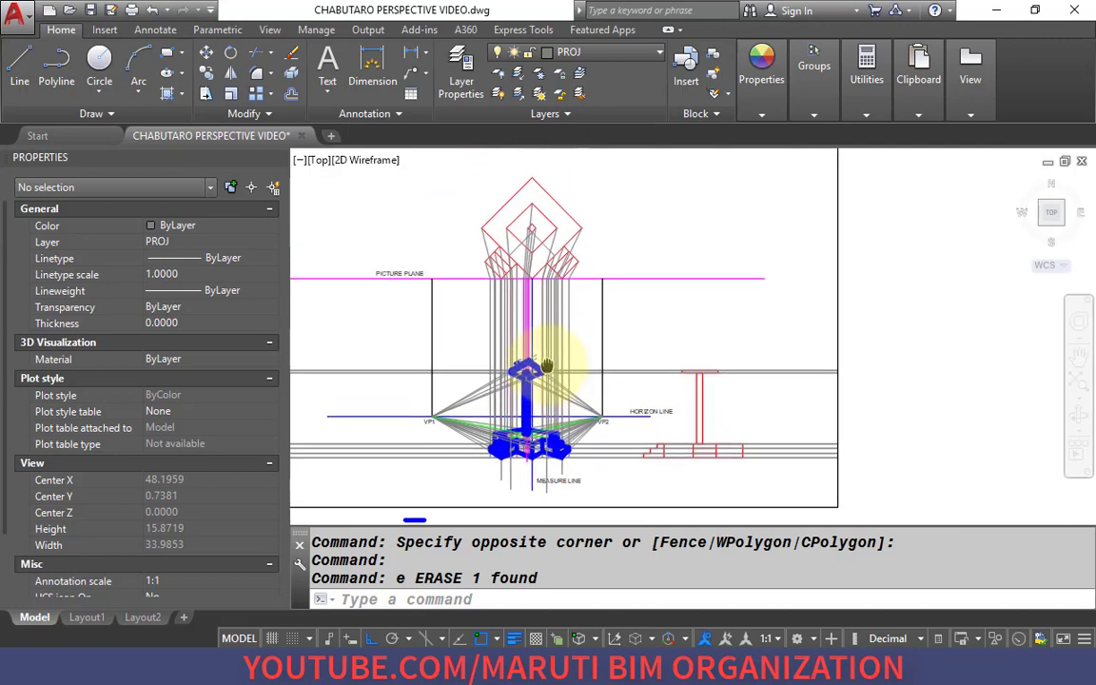
scroll(547, 364, up, 5)
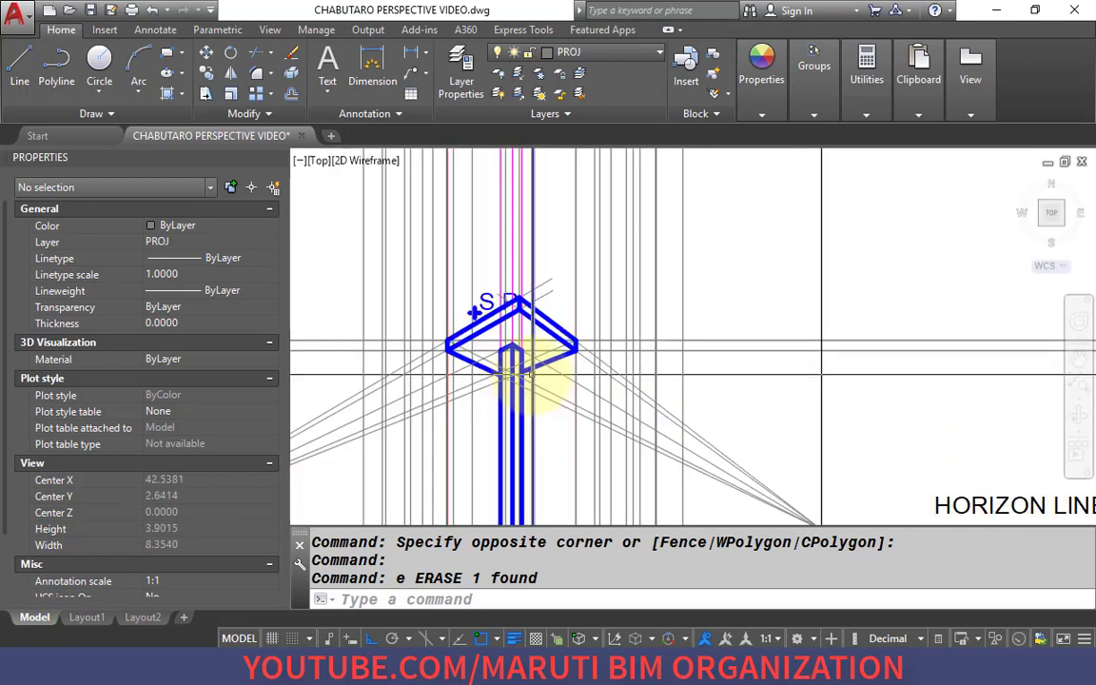
scroll(542, 314, down, 5)
scroll(563, 342, up, 8)
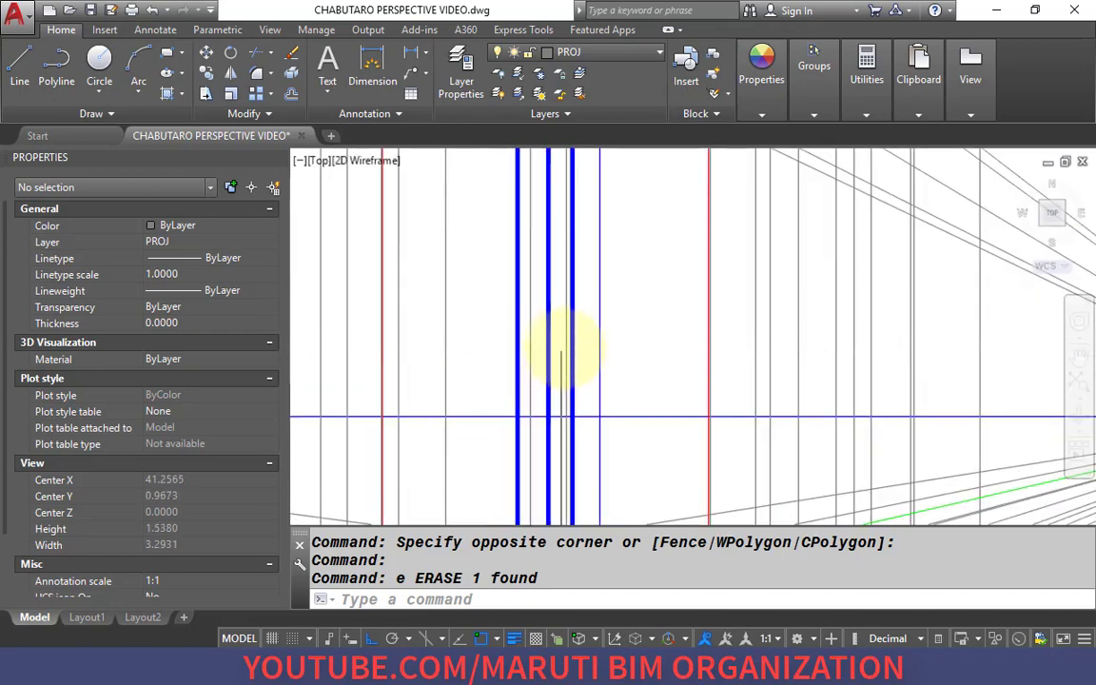
click(571, 348)
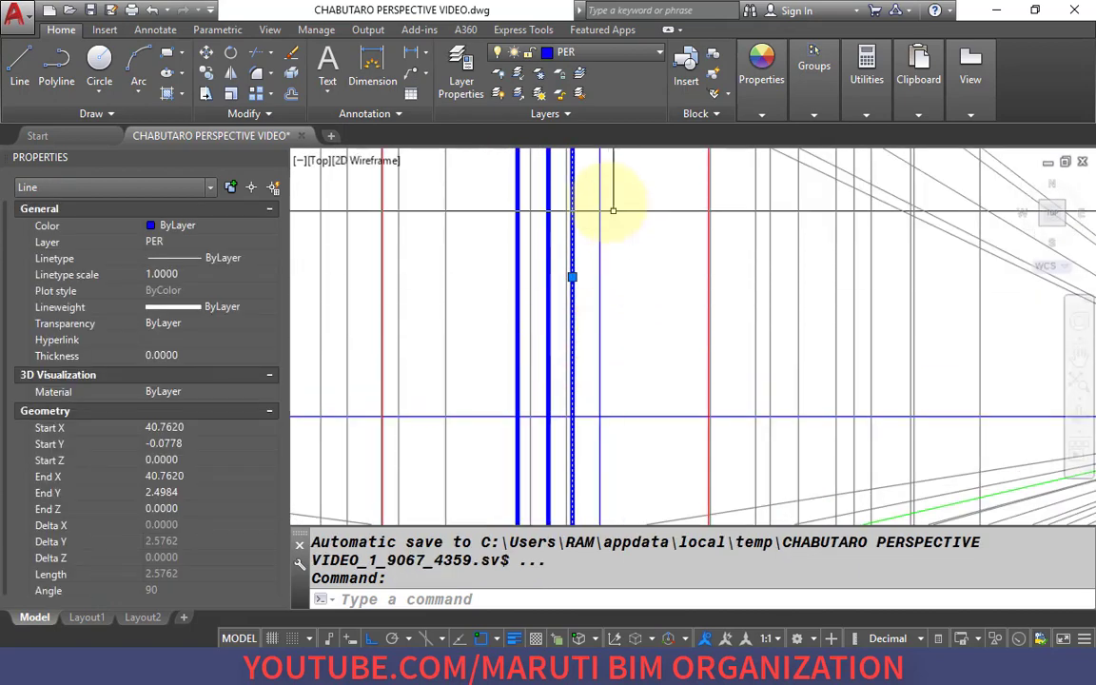
right_click(654, 281)
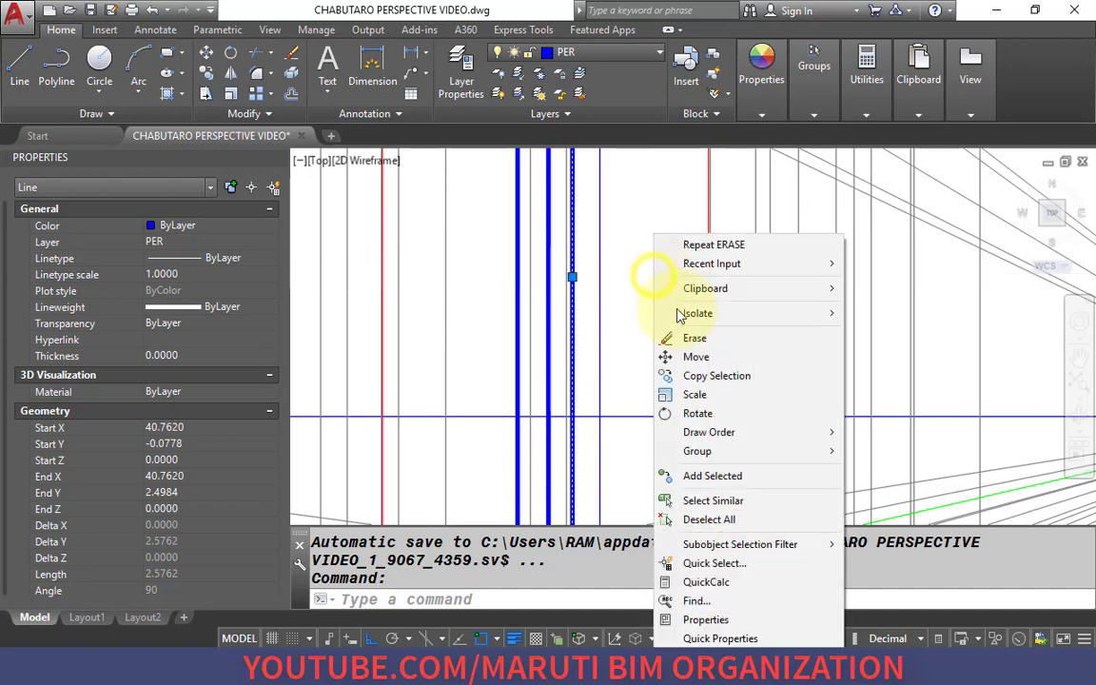
click(713, 494)
scroll(521, 275, down, 5)
scroll(542, 286, up, 5)
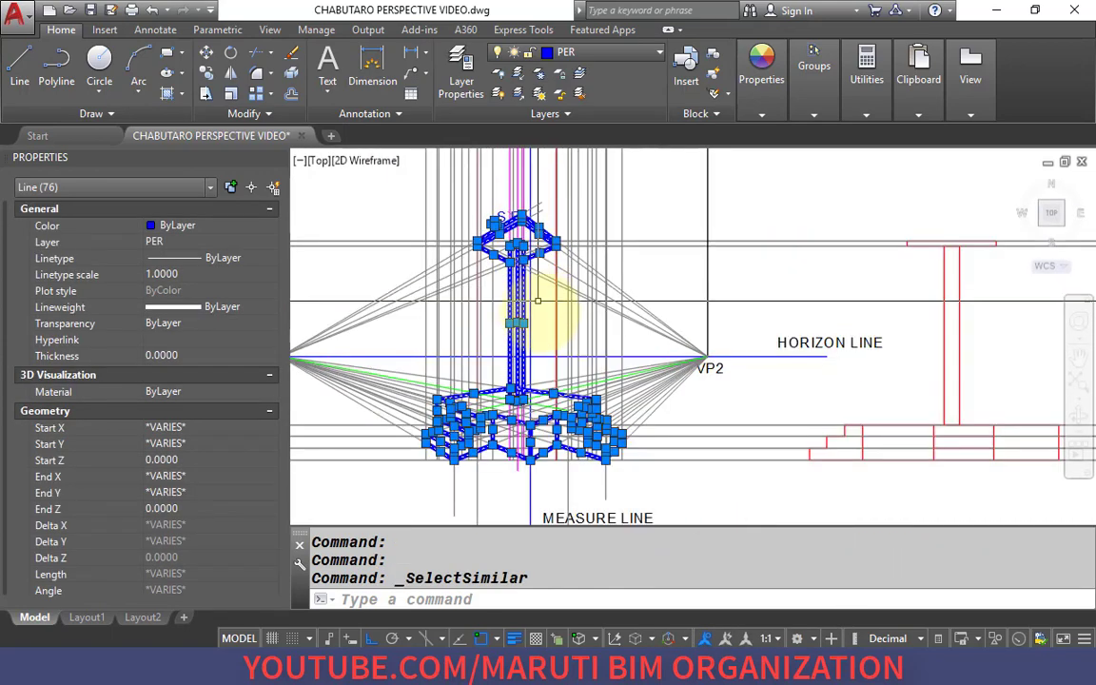
scroll(537, 261, up, 4)
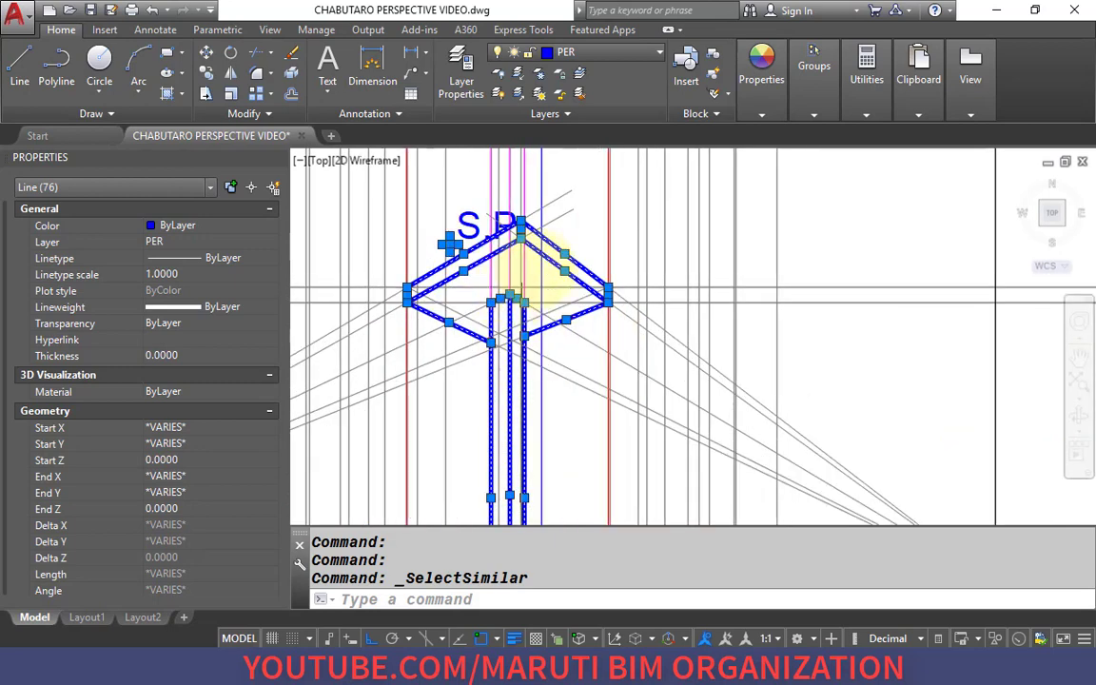
key(Escape)
Isolate layer PER by picking an upper edge of the square part so that only the perspective lines are displayed.
click(565, 259)
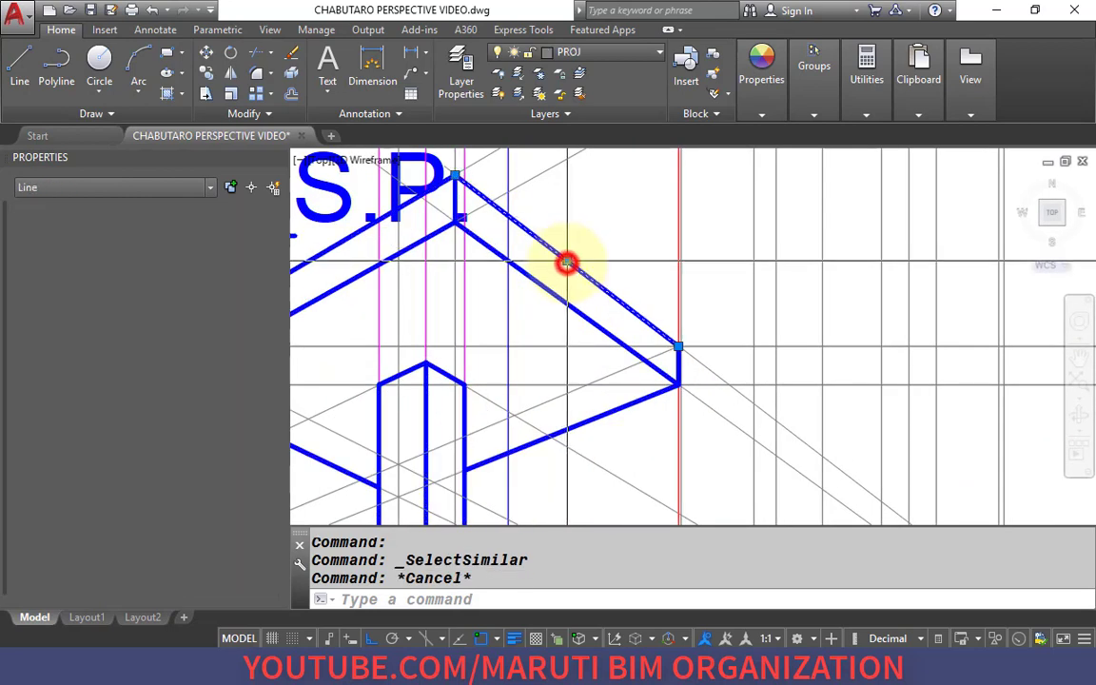
click(517, 75)
scroll(533, 209, down, 5)
scroll(543, 276, up, 3)
Reassign the S.P. label and the two lines of its cross mark to layer 0.
scroll(545, 386, up, 8)
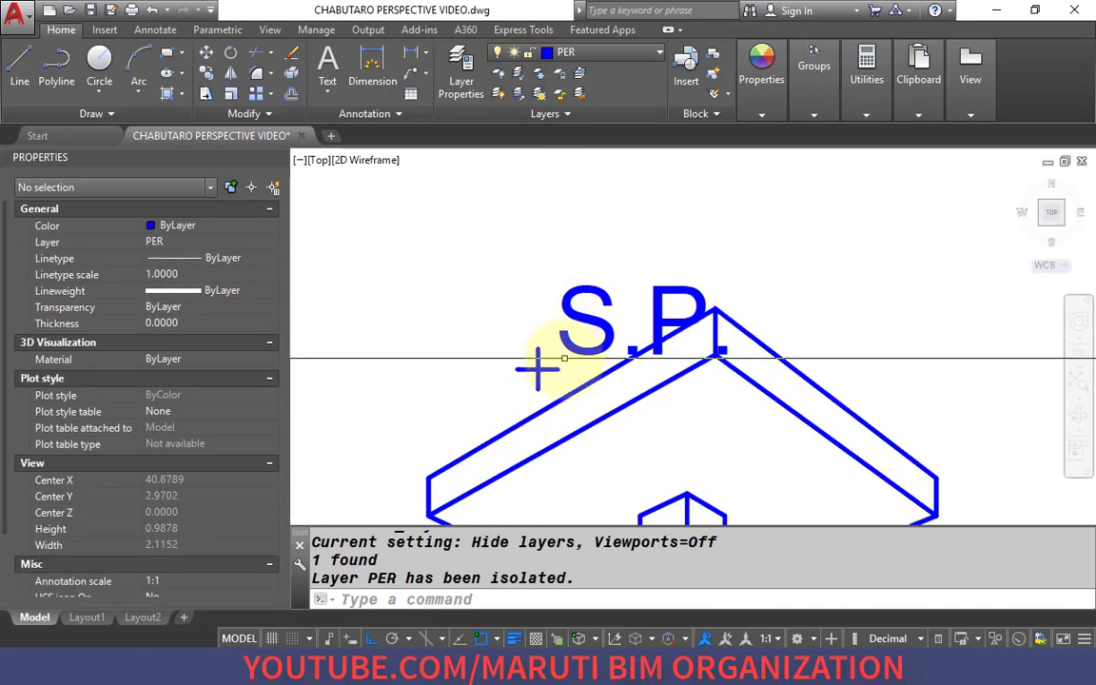
click(582, 391)
click(385, 264)
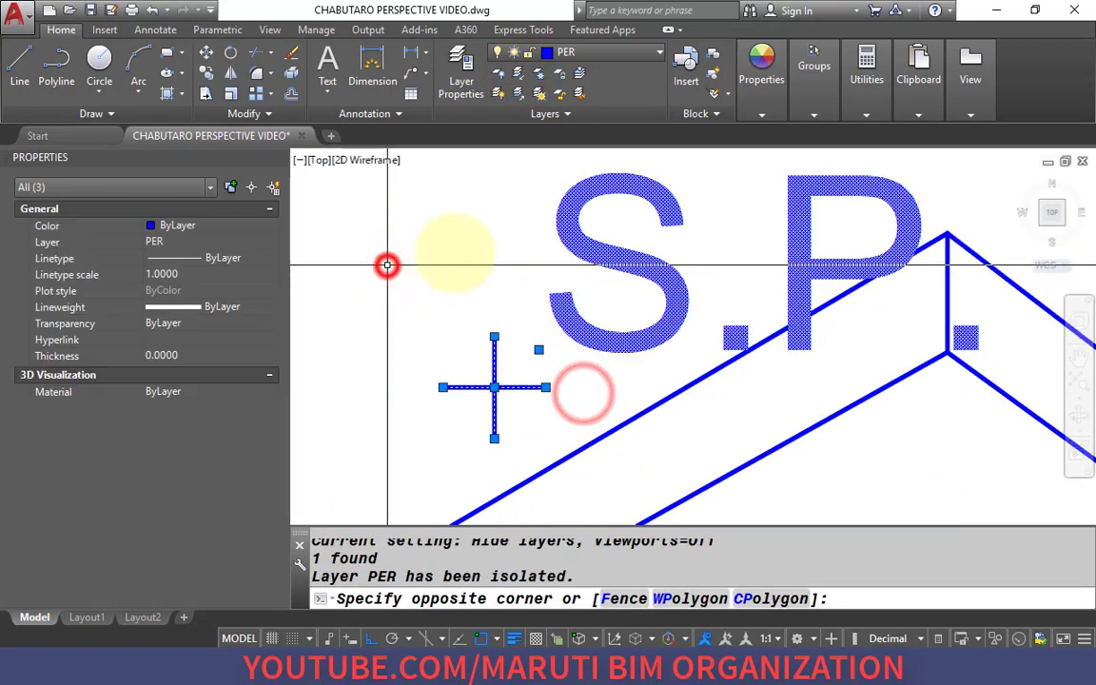
click(577, 50)
click(592, 92)
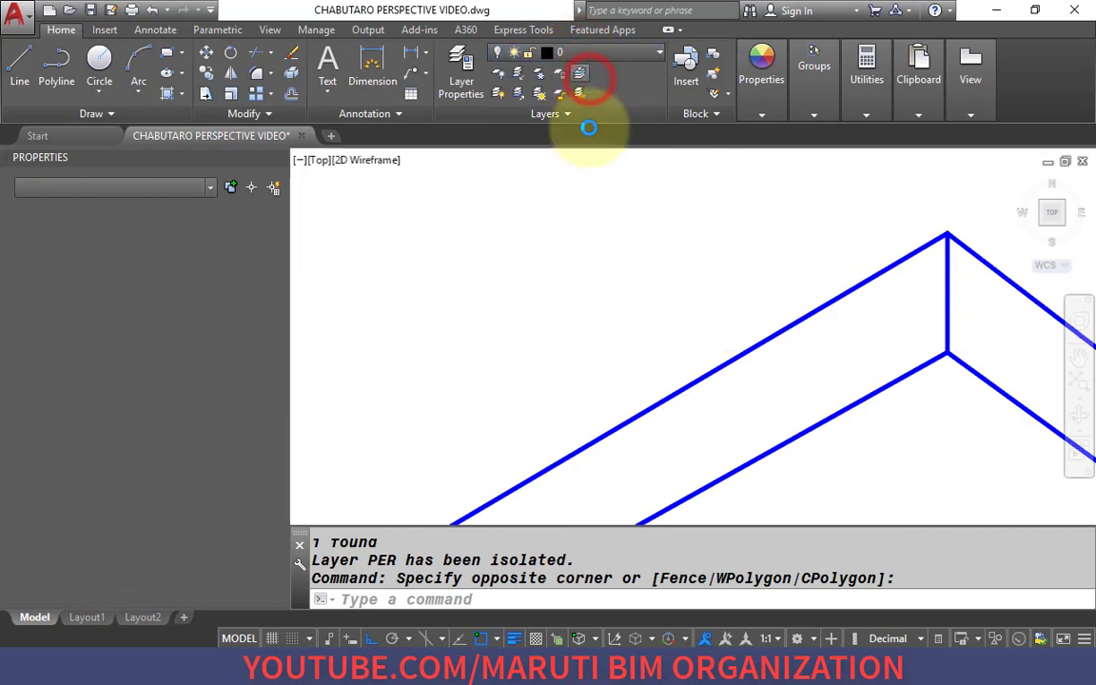
key(Escape)
Trim away the portions of the base's rear top edges that run behind the post.
scroll(528, 226, down, 3)
scroll(528, 224, down, 3)
scroll(518, 217, up, 5)
scroll(543, 217, down, 3)
middle_drag(633, 306, 634, 185)
scroll(587, 300, up, 3)
scroll(490, 509, up, 2)
text(tr)
key(Return)
key(Return)
scroll(426, 437, up, 3)
click(406, 394)
click(407, 408)
scroll(466, 356, down, 2)
click(730, 411)
key(Return)
Erase the leftover piece of the base's rear top edge between the post edges.
click(591, 406)
click(526, 331)
text(e)
key(Return)
scroll(554, 270, down, 1)
key(Return)
Turn layers 0 and PROJ back on to display the construction lines with the perspective.
scroll(587, 384, down, 5)
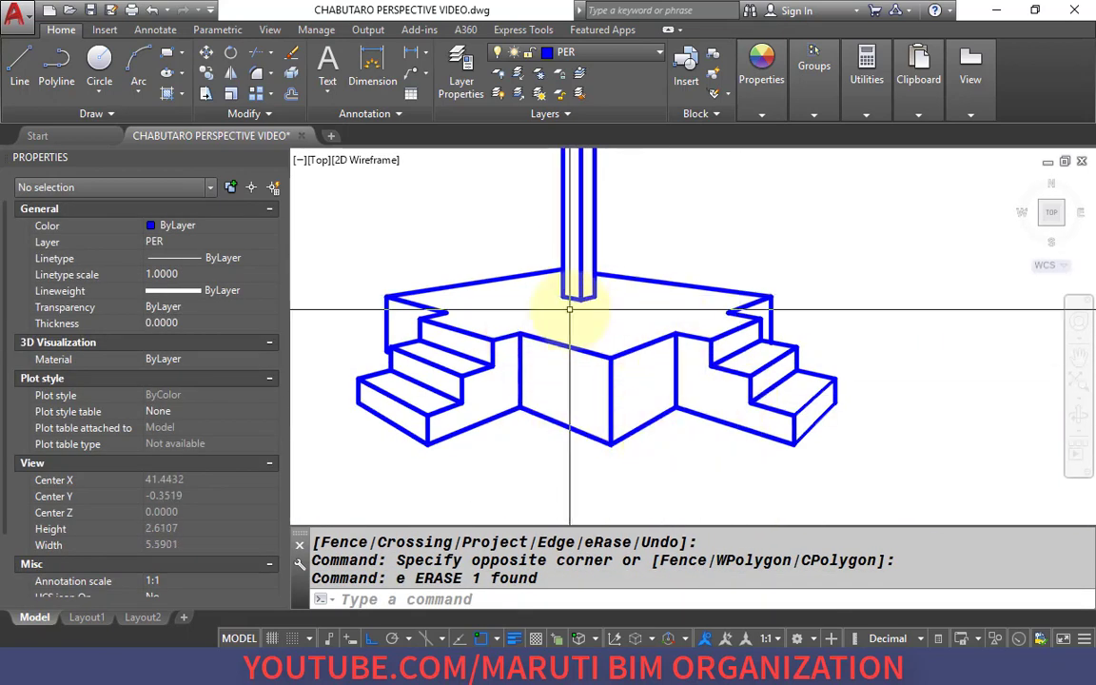
scroll(574, 433, down, 6)
scroll(582, 326, up, 4)
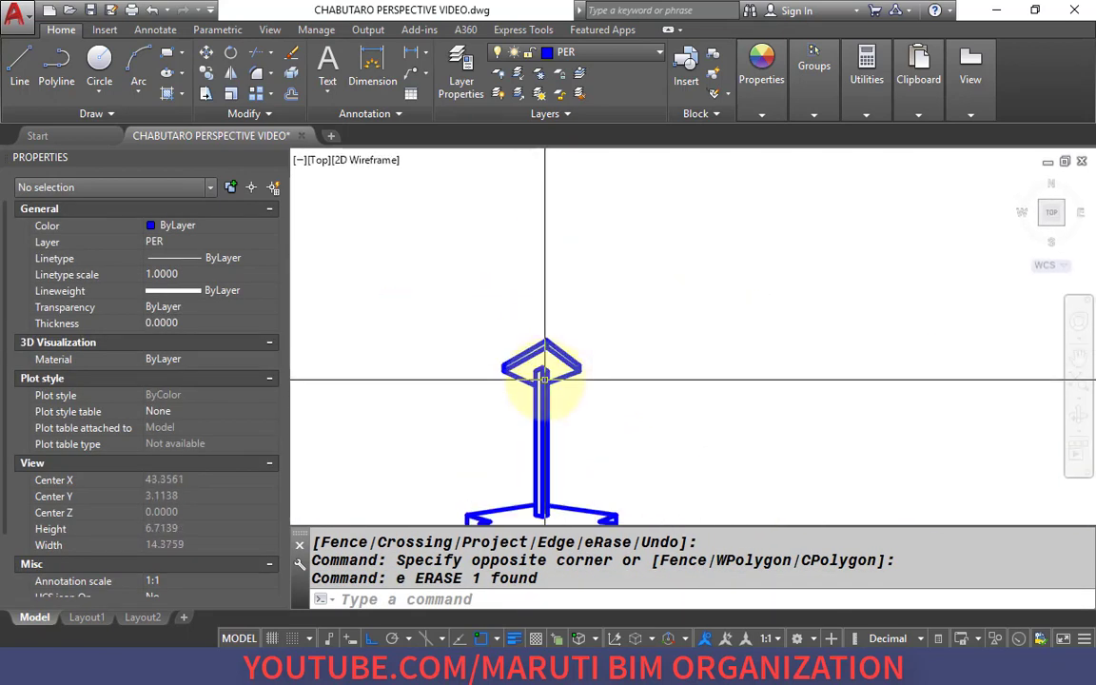
click(568, 55)
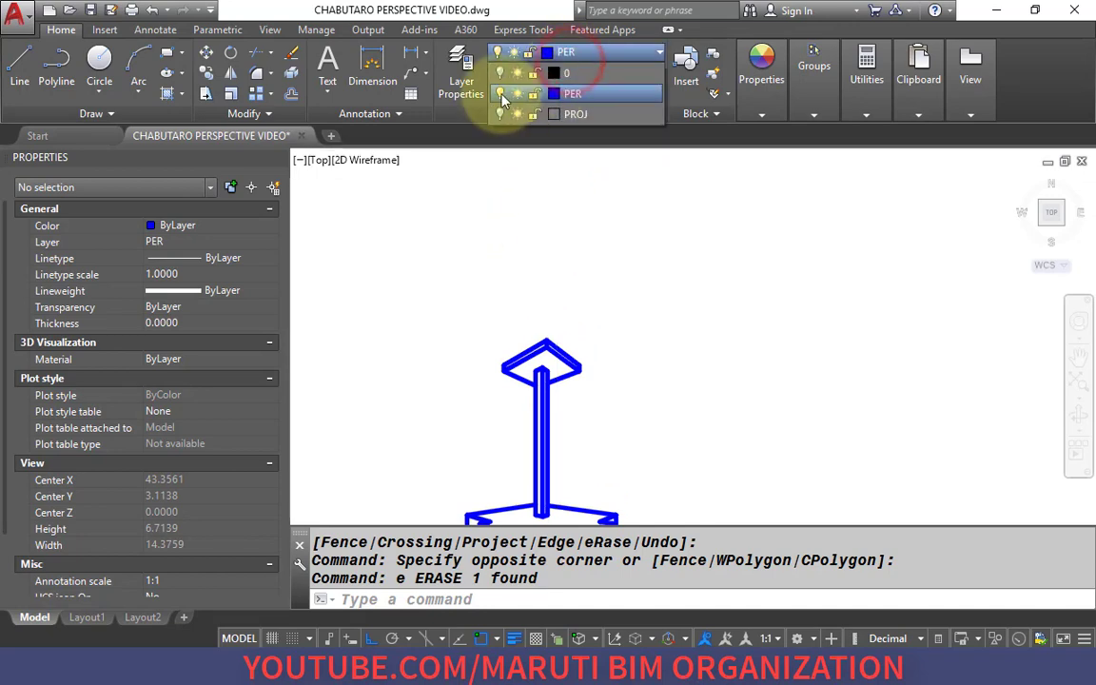
click(499, 73)
click(503, 114)
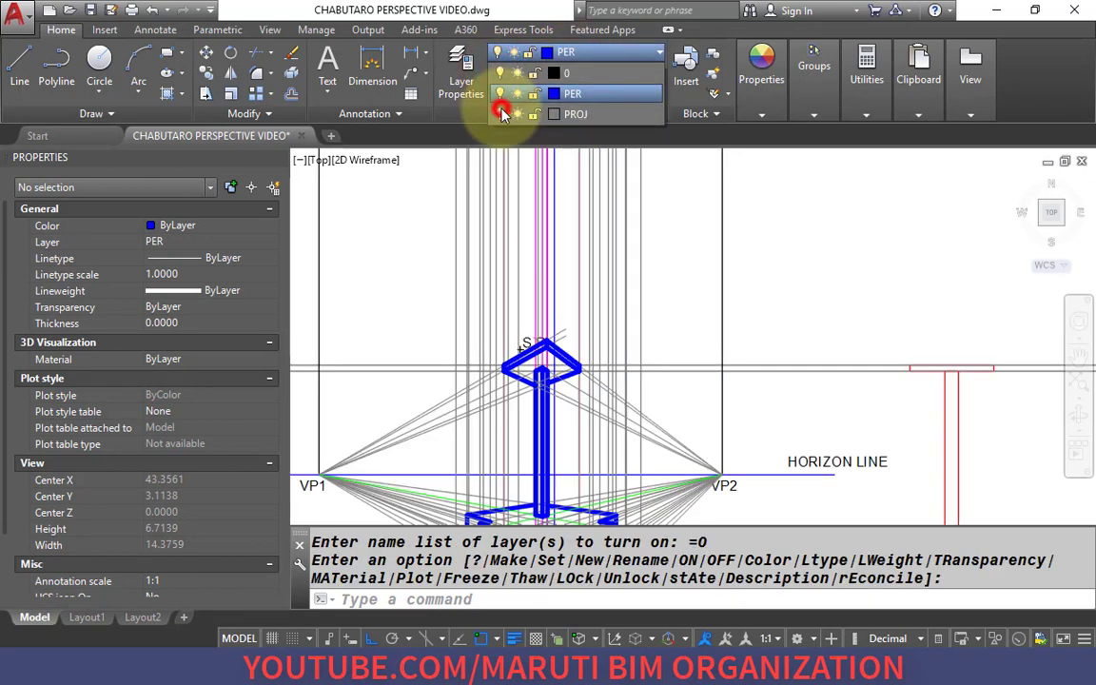
click(438, 271)
Examine the finished perspective with its projection lines, vanishing points, horizon line and measure line.
scroll(571, 347, up, 2)
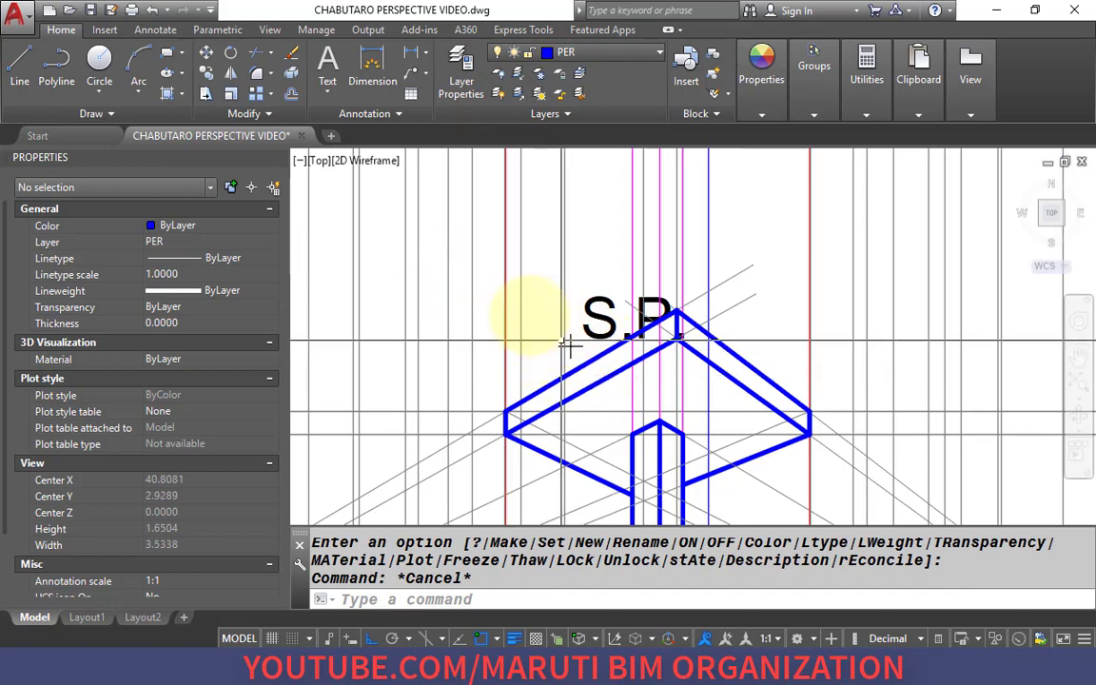
scroll(568, 342, down, 5)
scroll(514, 447, up, 6)
scroll(516, 450, down, 5)
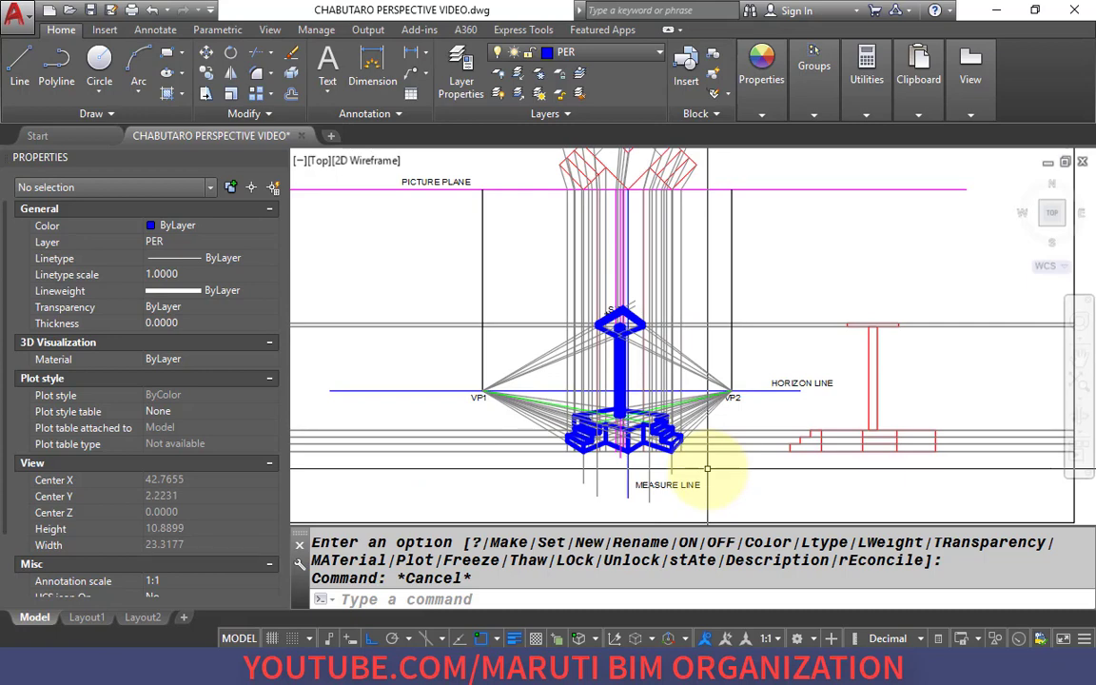
scroll(711, 458, up, 2)
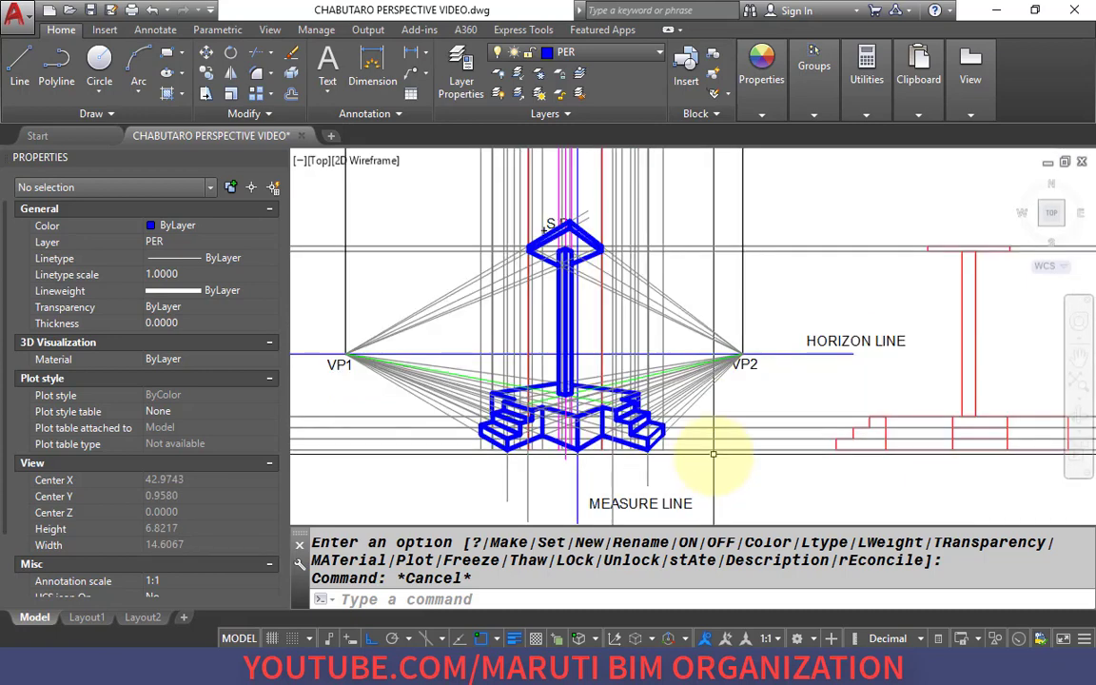
scroll(611, 232, up, 4)
scroll(526, 220, down, 2)
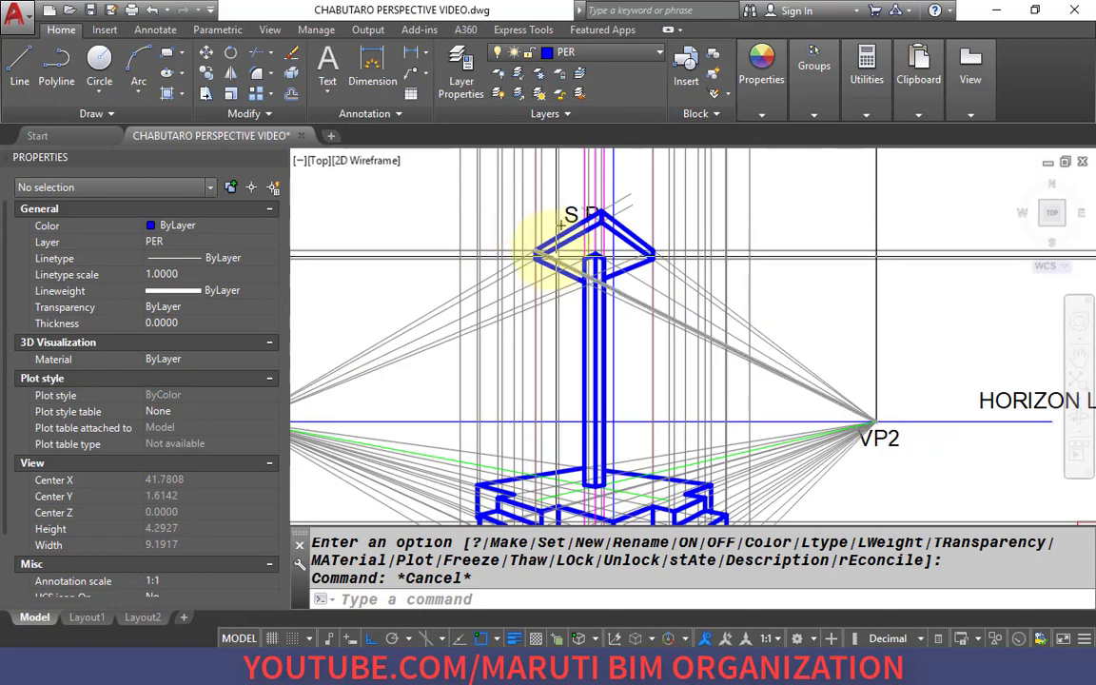
scroll(526, 230, down, 2)
scroll(519, 252, up, 4)
scroll(550, 255, down, 3)
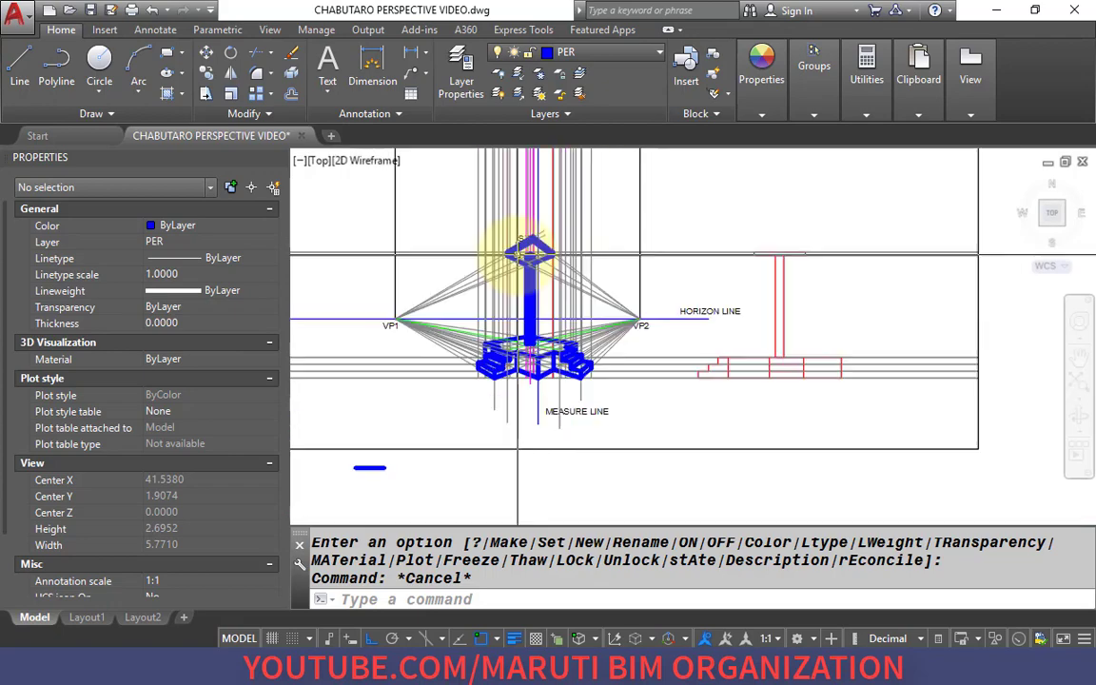
scroll(538, 275, up, 1)
scroll(570, 301, down, 4)
scroll(549, 380, down, 1)
scroll(551, 371, up, 6)
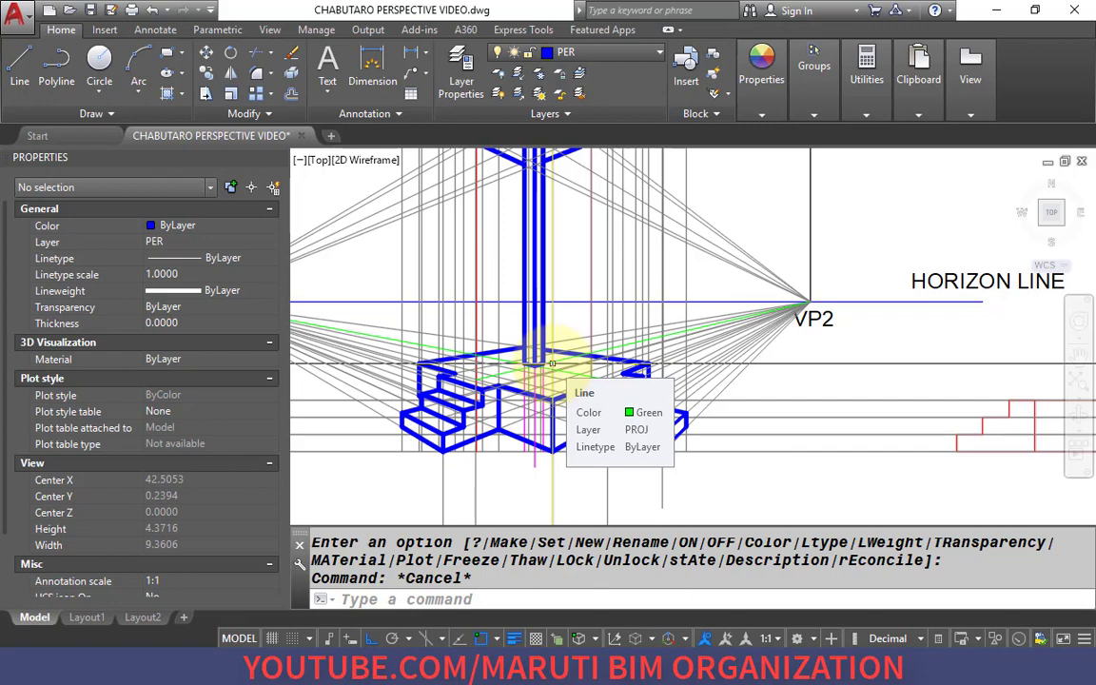
Zoom to the whole drawing and its extents, and regenerate the model.
text(z)
key(Return)
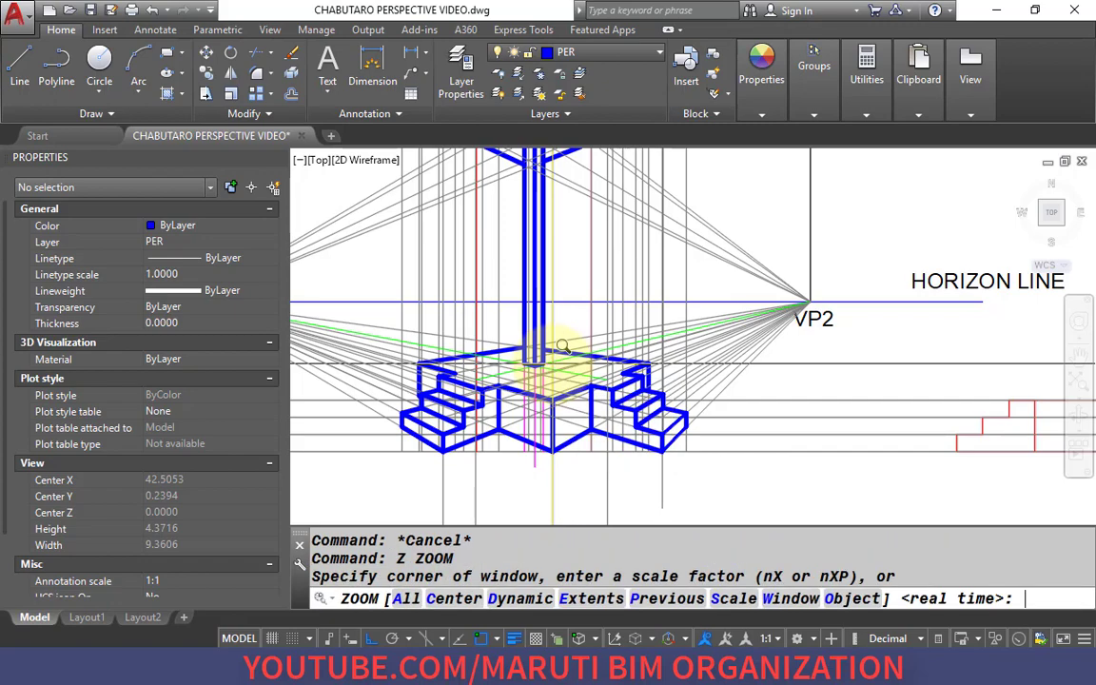
text(a)
key(Return)
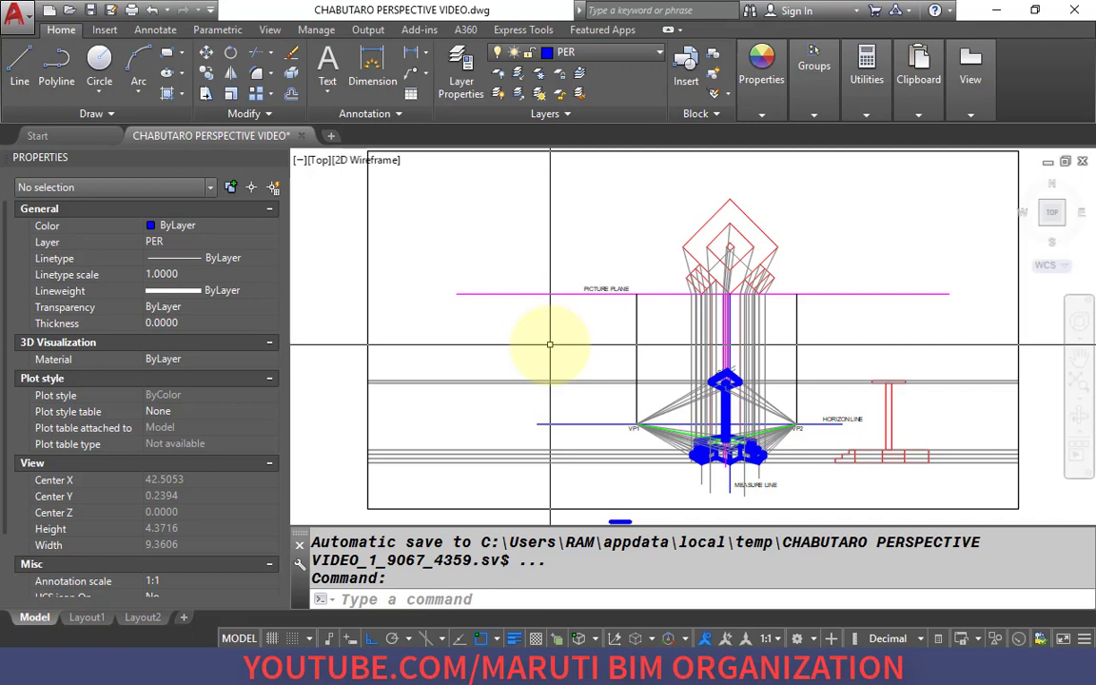
text(z)
key(Return)
text(e)
key(Return)
text(re)
key(Return)
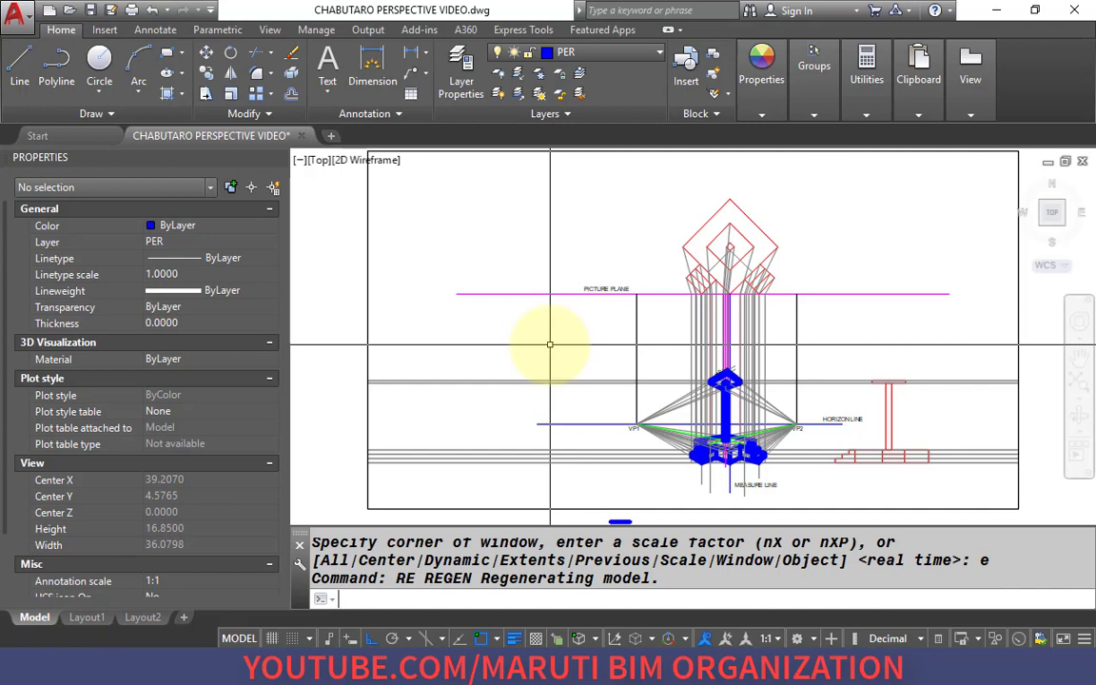